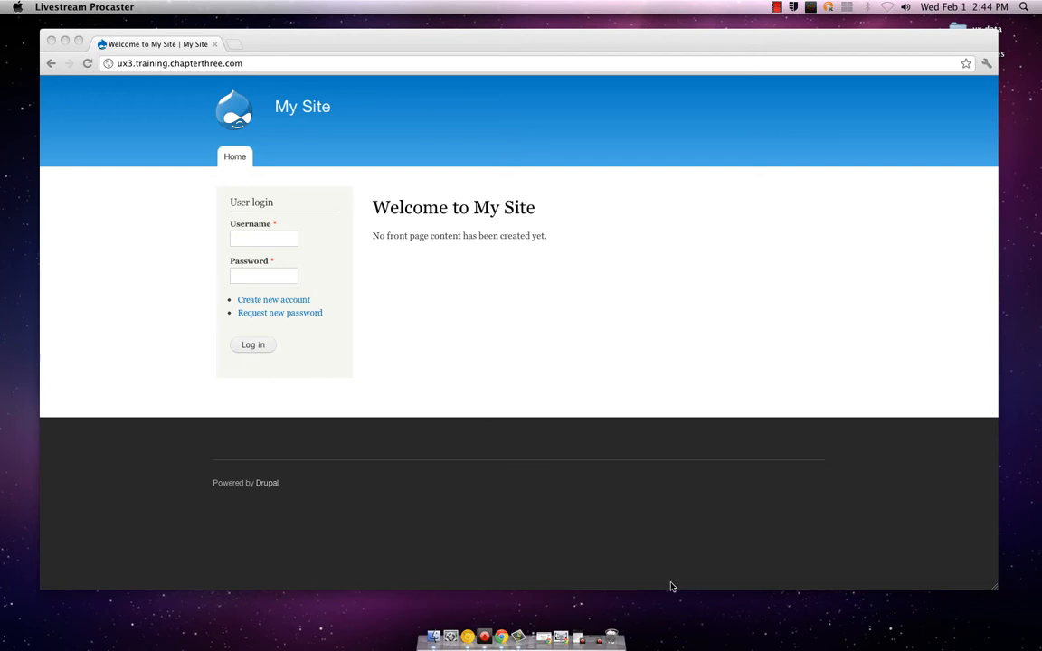
Try to log in to the site as admin with the account password
{"action": "left_click", "coordinate": [275, 238]}
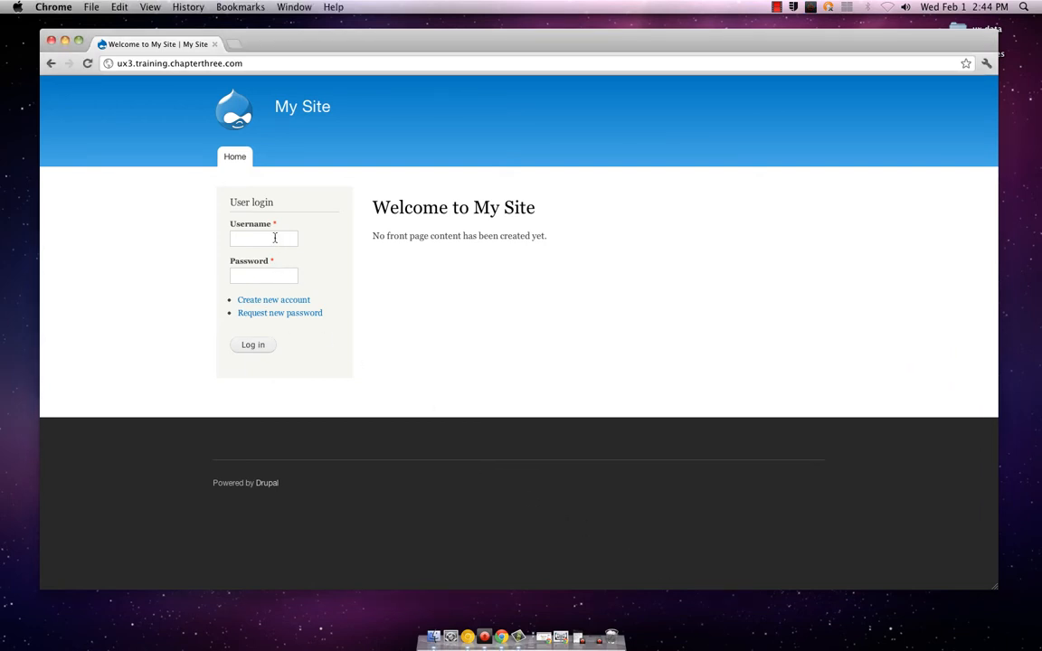
{"action": "left_click", "coordinate": [275, 238]}
{"action": "type", "text": "admin"}
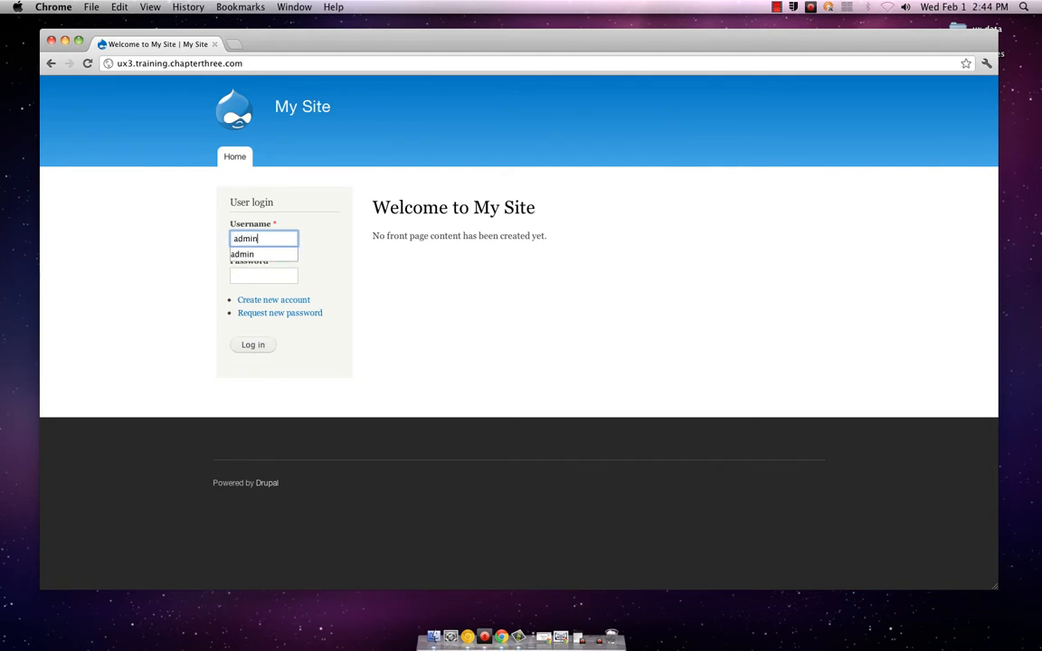
{"action": "key", "text": "Tab"}
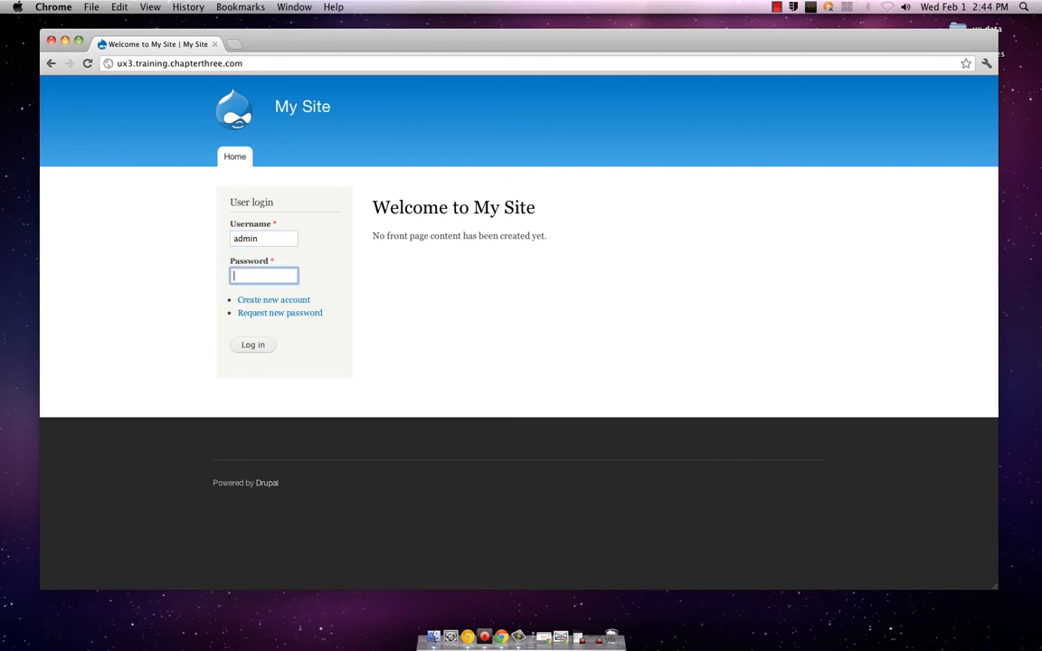
{"action": "type", "text": "•••••••"}
{"action": "key", "text": "Return"}
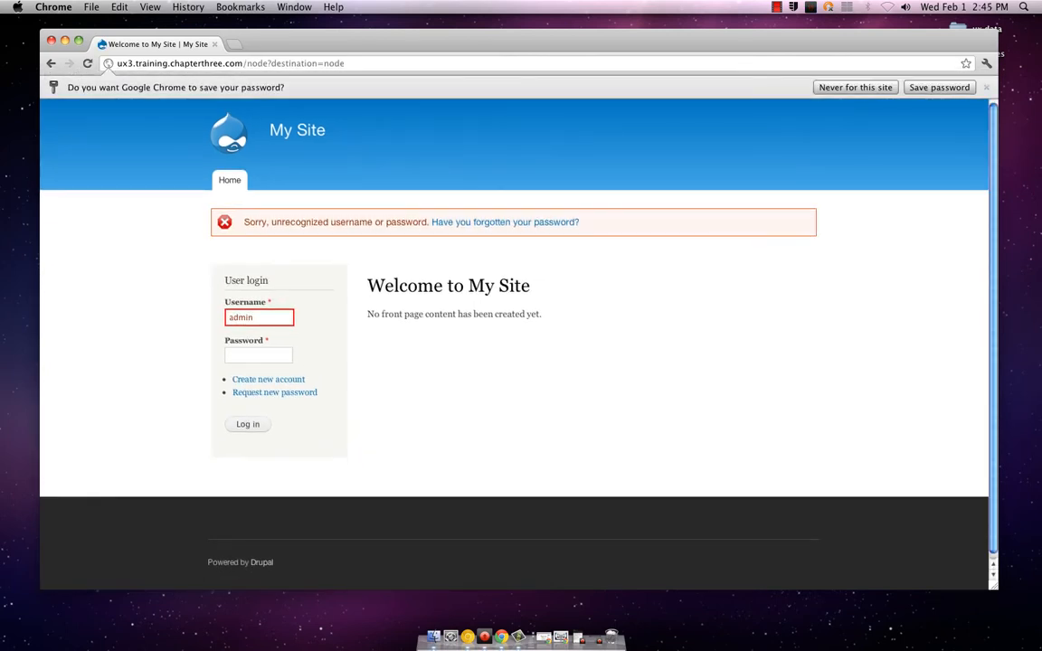
Log in as admin by re-entering the account password in the user login form
{"action": "key", "text": "Tab"}
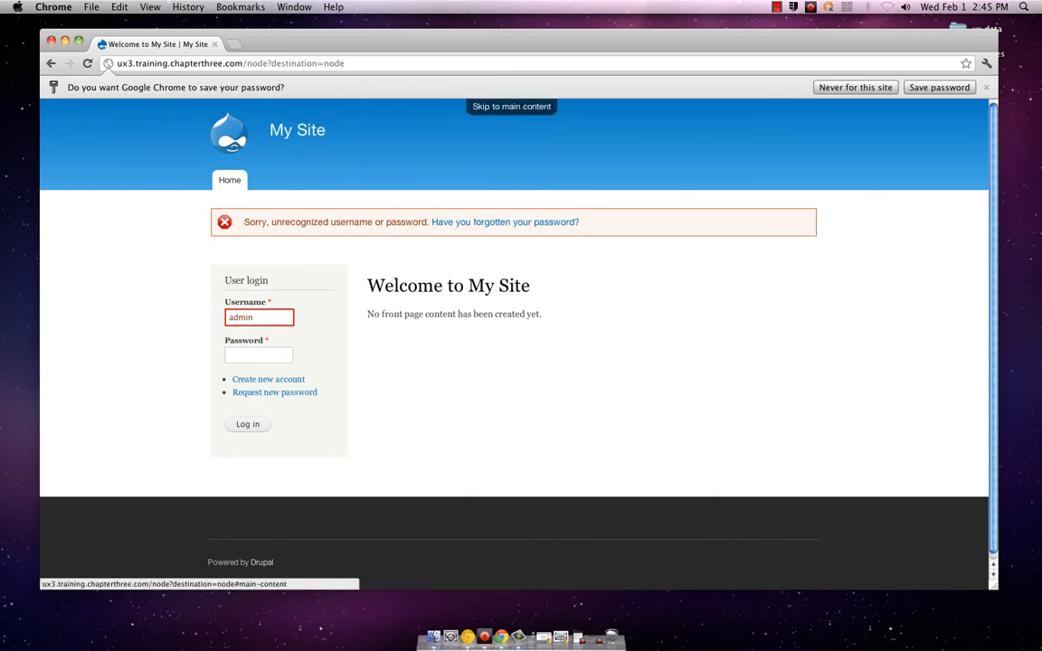
{"action": "left_click", "coordinate": [263, 315]}
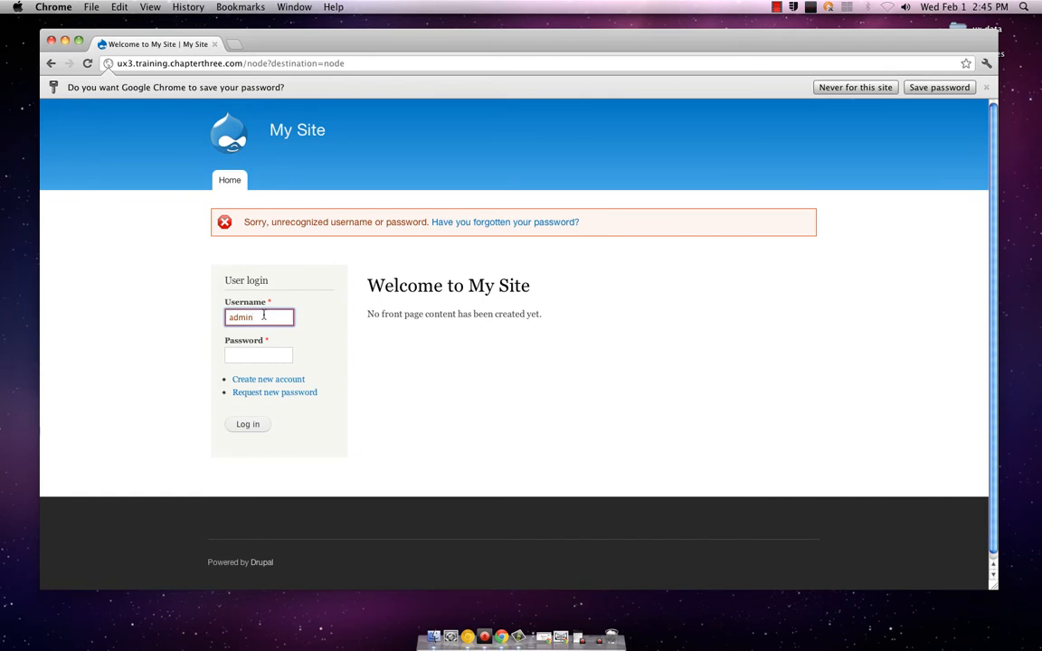
{"action": "key", "text": "Tab"}
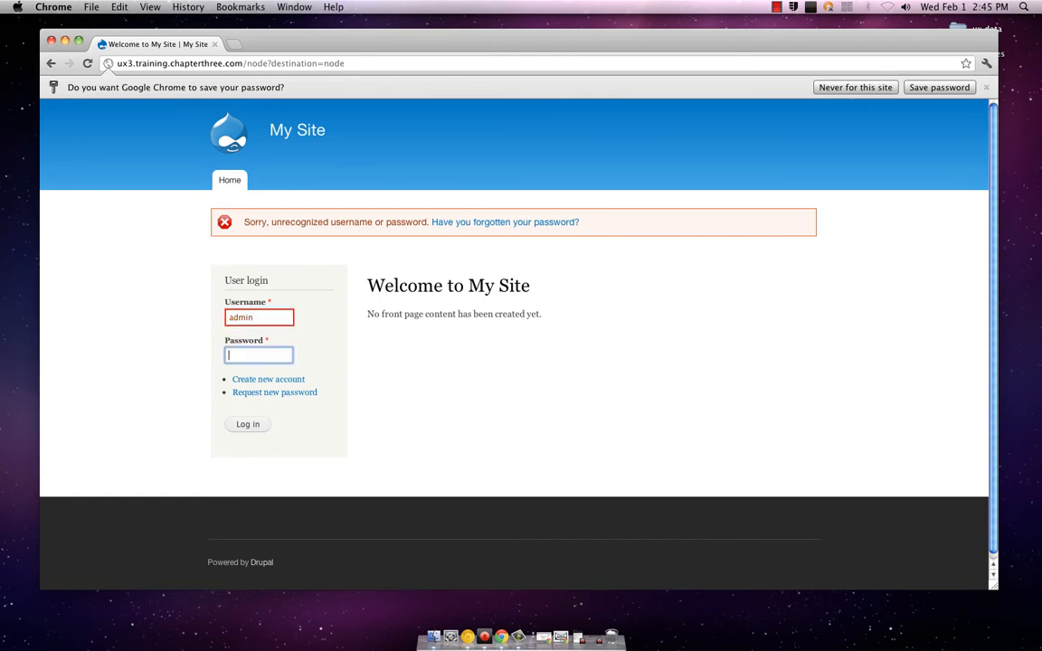
{"action": "type", "text": "••••••"}
{"action": "key", "text": "Return"}
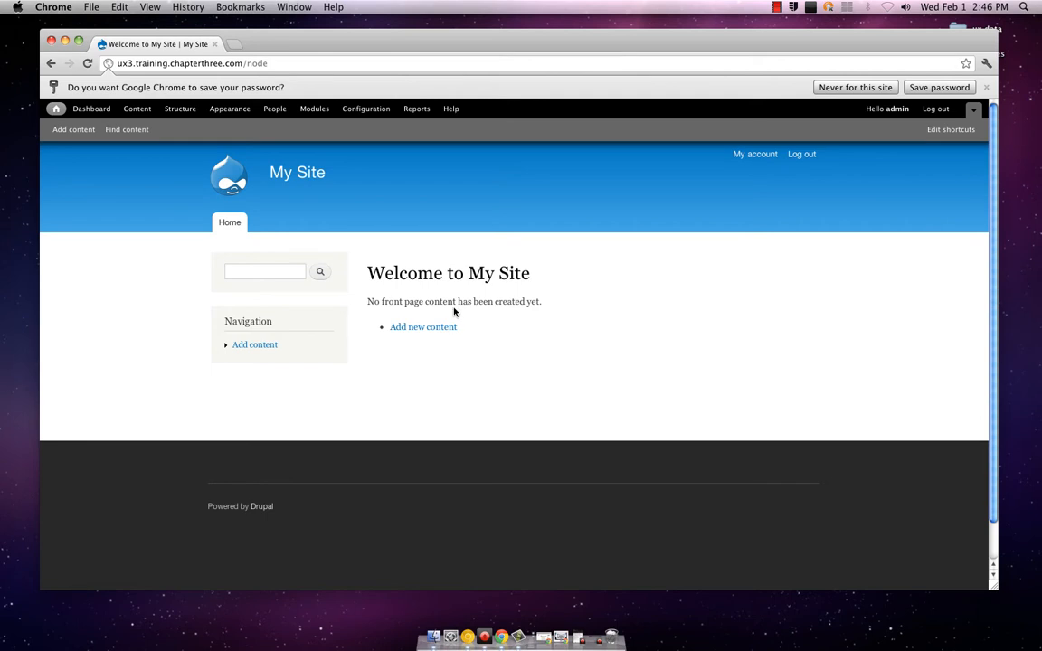
Create a new Basic page and enter "Background" as its title
{"action": "left_click", "coordinate": [421, 330]}
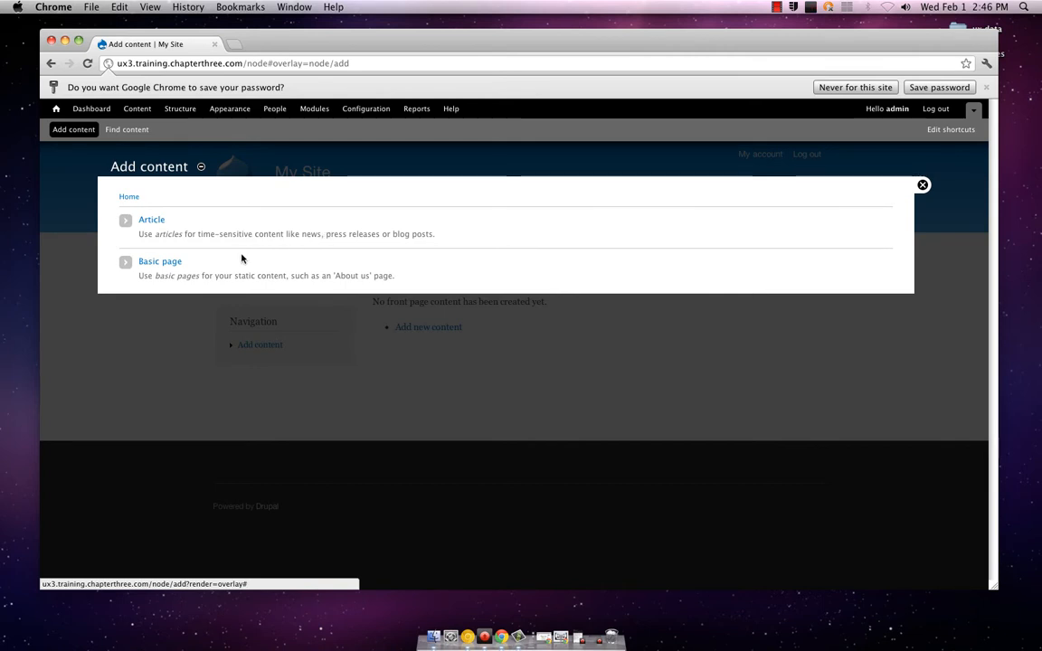
{"action": "left_click", "coordinate": [173, 264]}
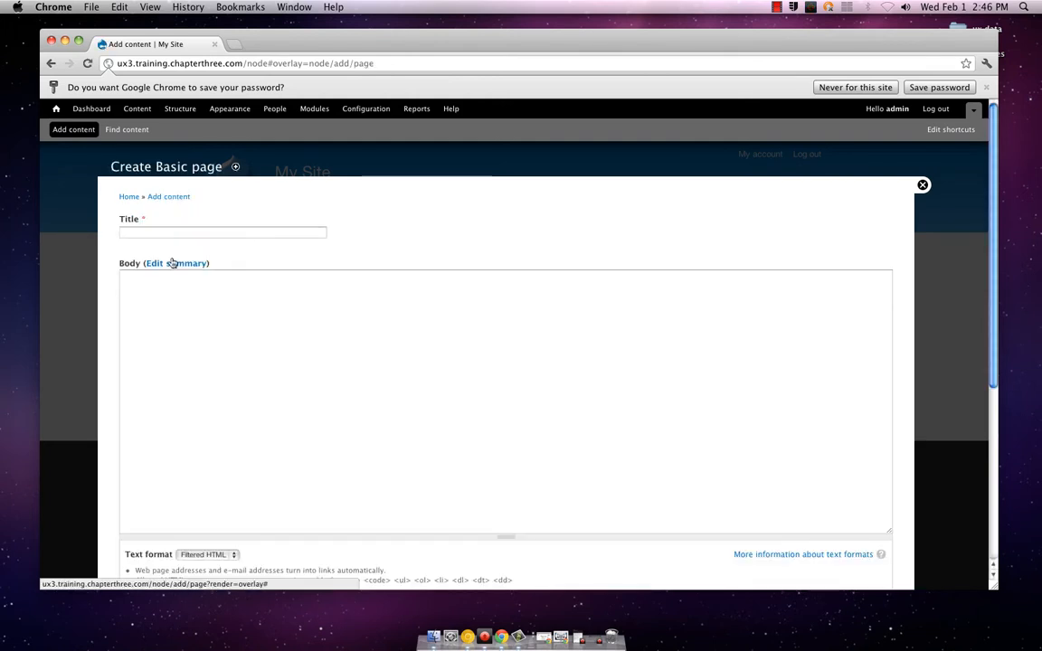
{"action": "left_click", "coordinate": [205, 235]}
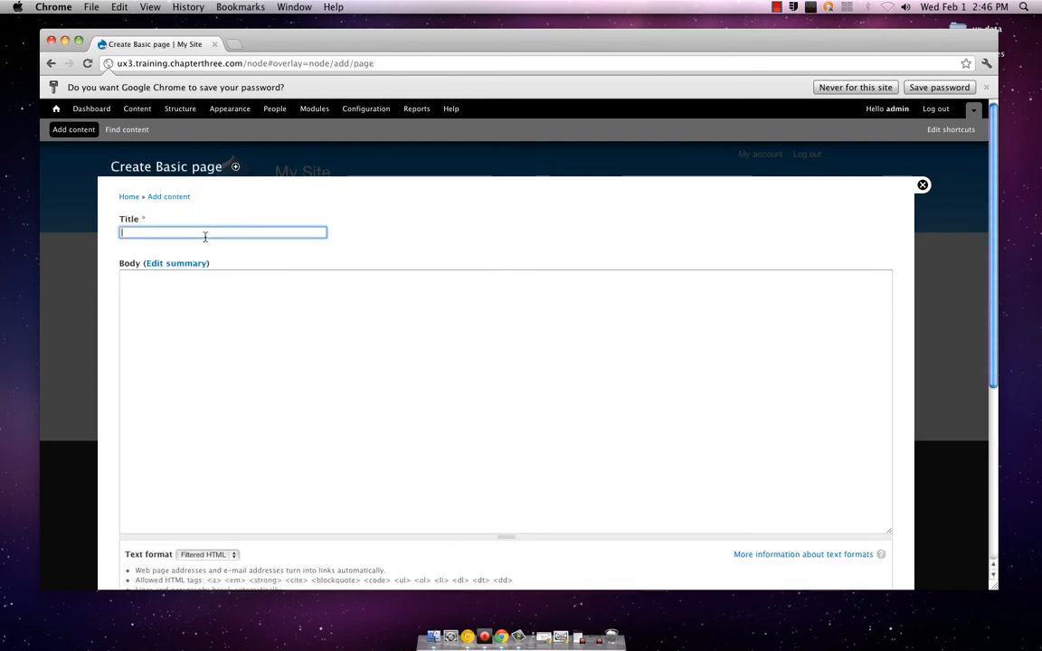
{"action": "type", "text": "Backgroun"}
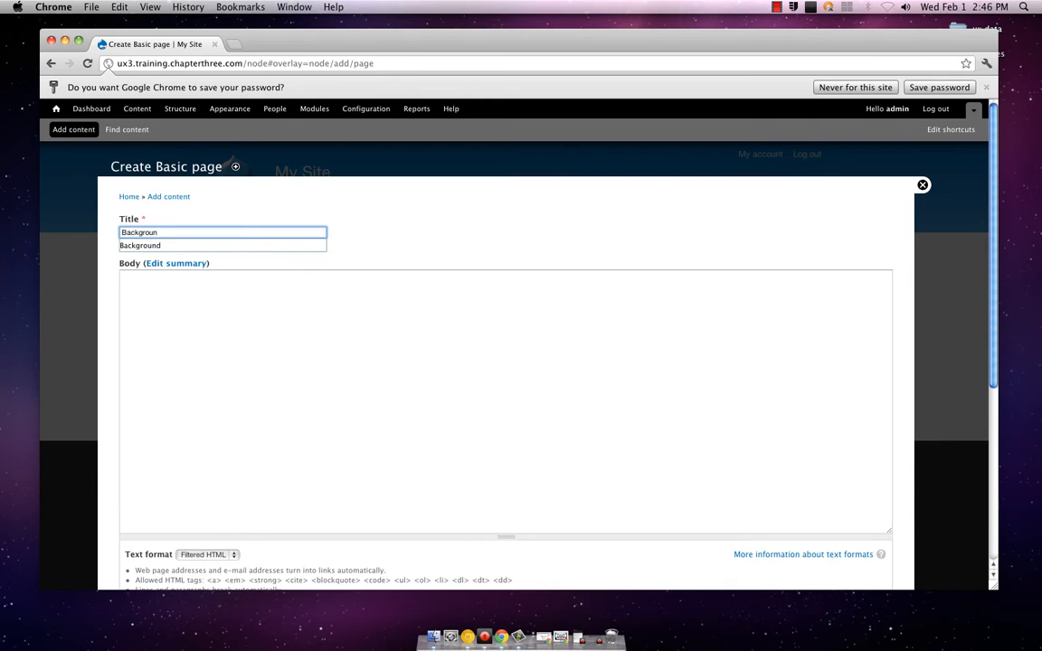
{"action": "type", "text": "d"}
{"action": "key", "text": "Tab"}
{"action": "key", "text": "Tab"}
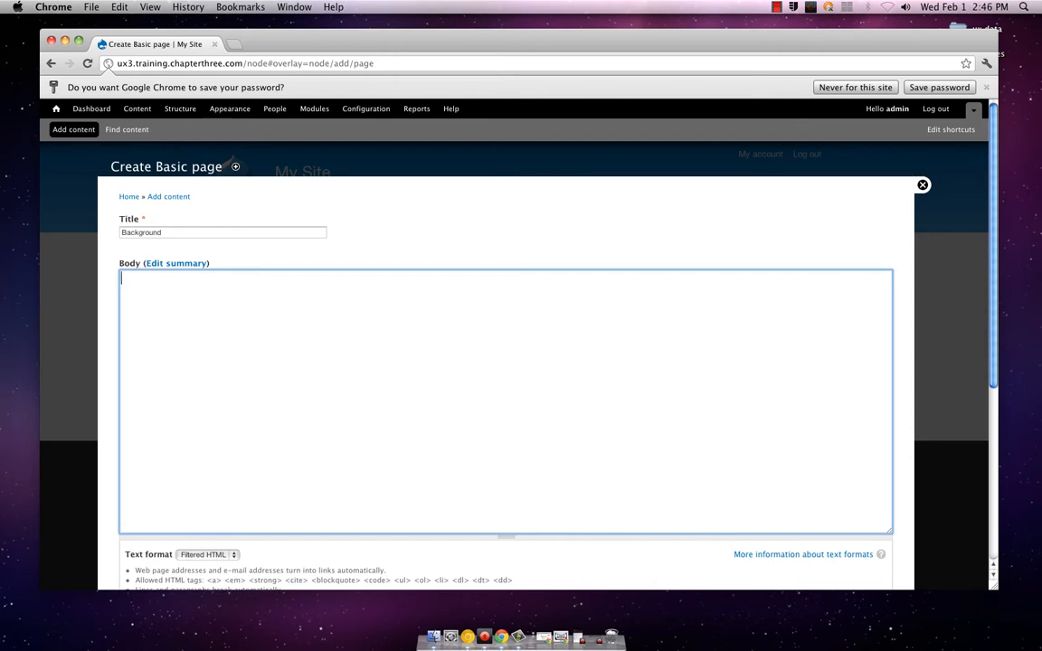
Enter the body text "Looking to create a user friendly portal for music access and sharing."
{"action": "type", "text": "Looking to create a u"}
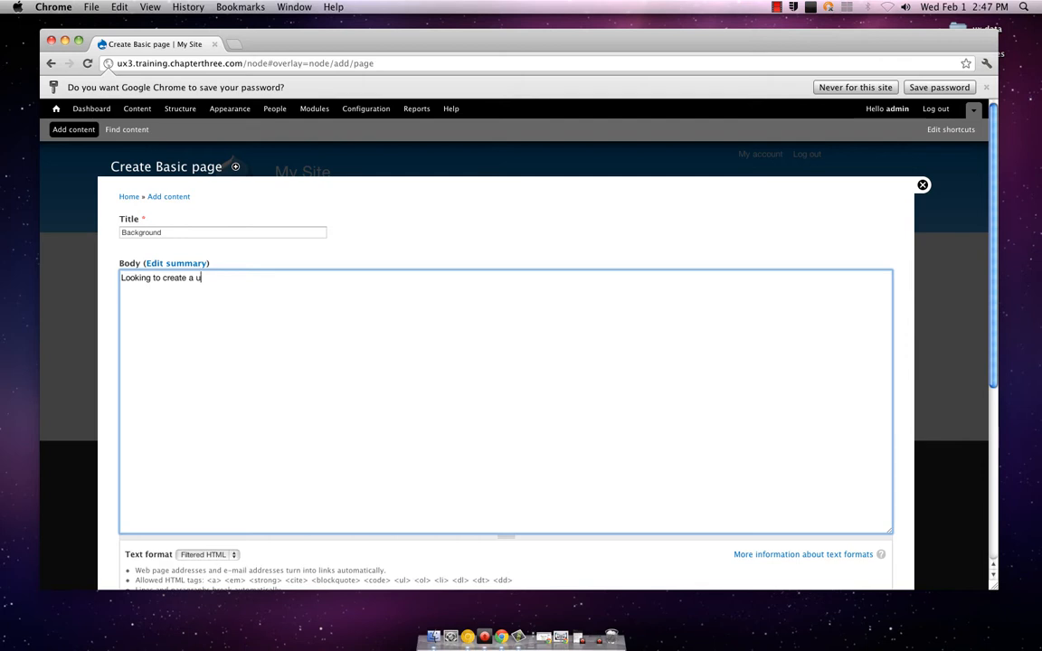
{"action": "type", "text": "ser friendly portal for music a"}
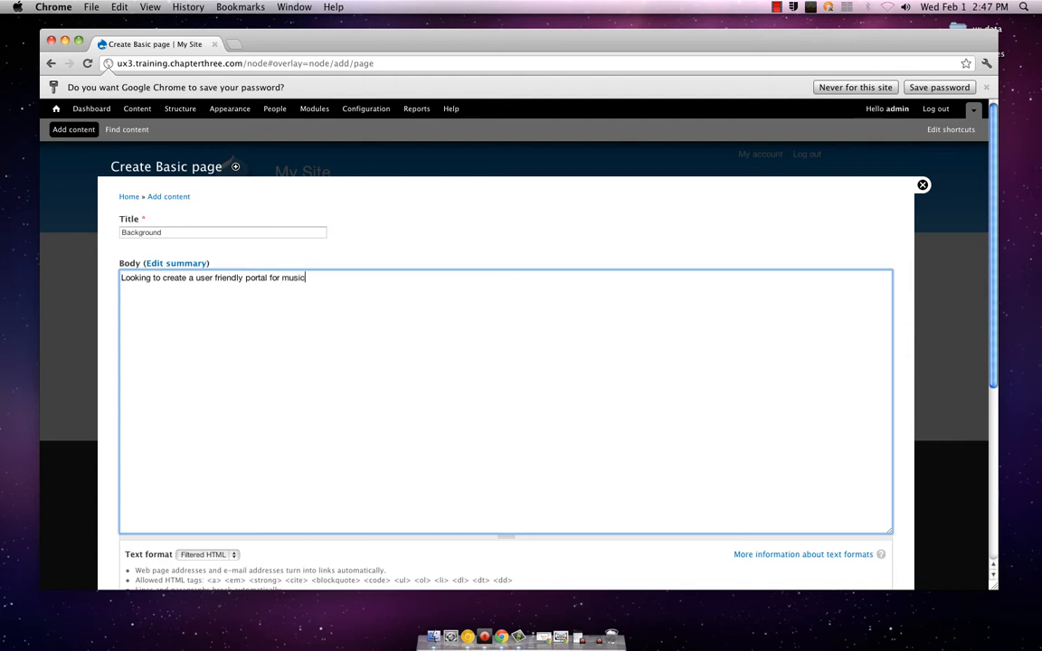
{"action": "type", "text": "cess and sharing."}
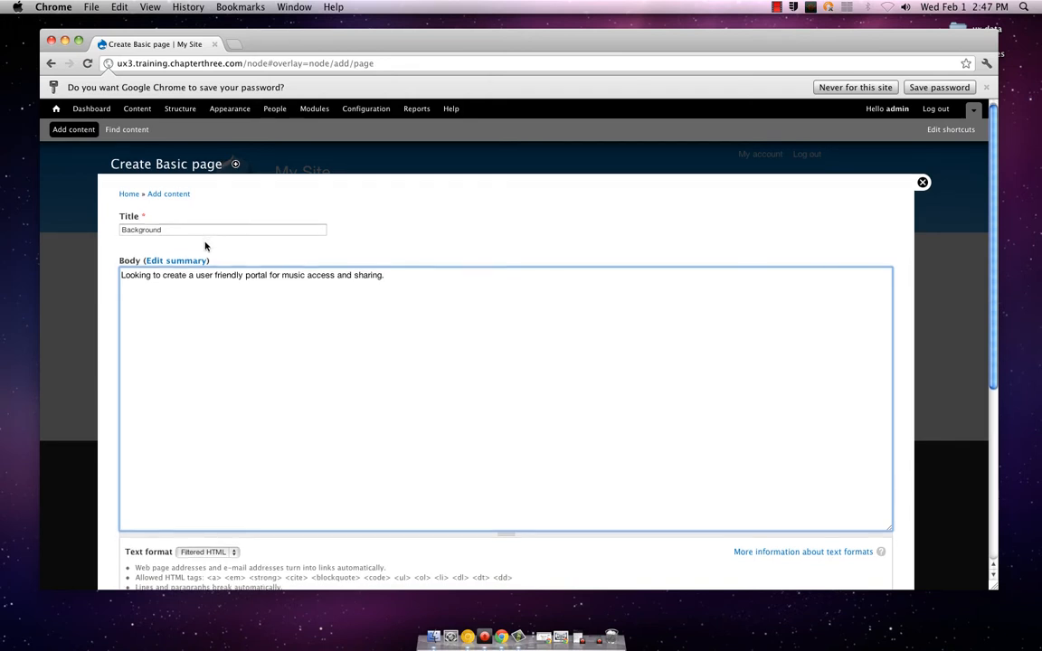
Examine the text formats available for the body and the HTML tags allowed by Filtered HTML
{"action": "scroll", "coordinate": [205, 243], "scroll_direction": "down", "scroll_amount": 3}
{"action": "scroll", "coordinate": [204, 246], "scroll_direction": "down", "scroll_amount": 1}
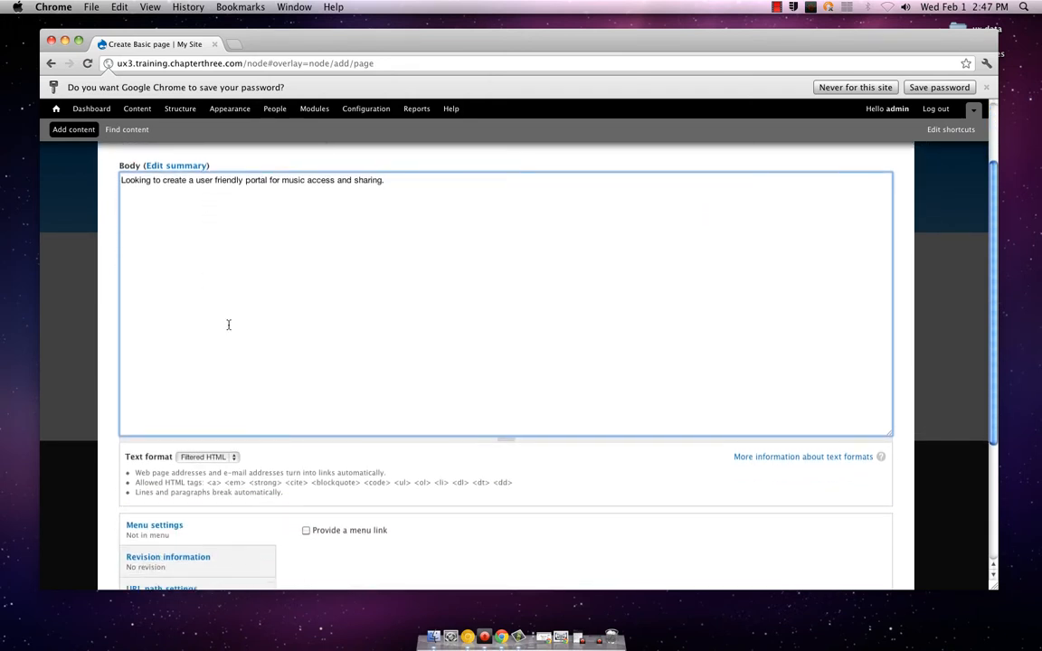
{"action": "left_click", "coordinate": [237, 459]}
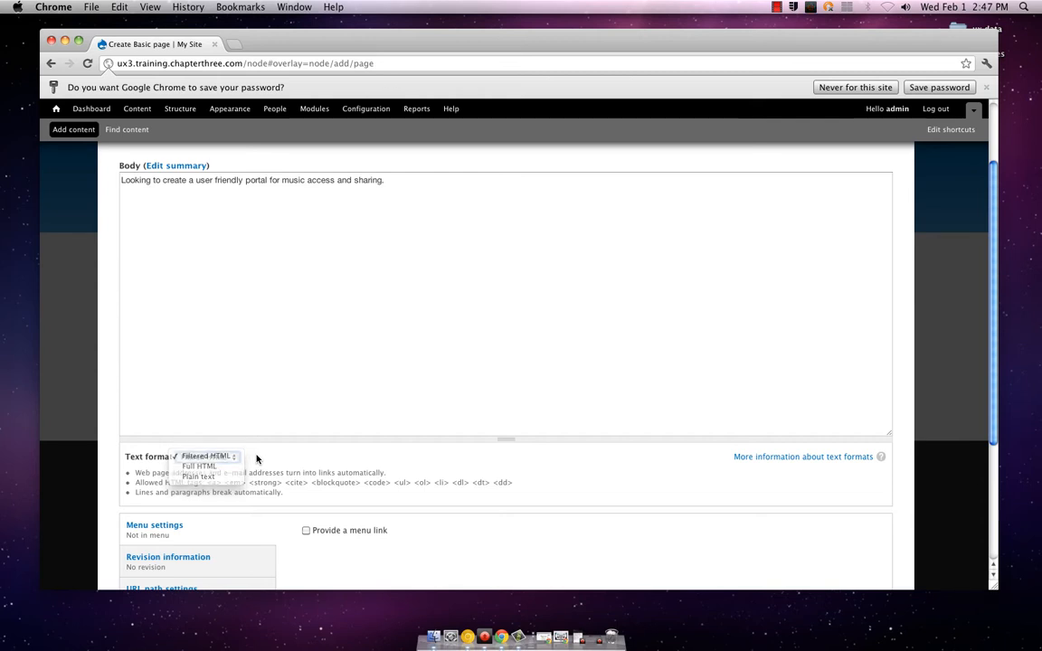
{"action": "left_click", "coordinate": [258, 459]}
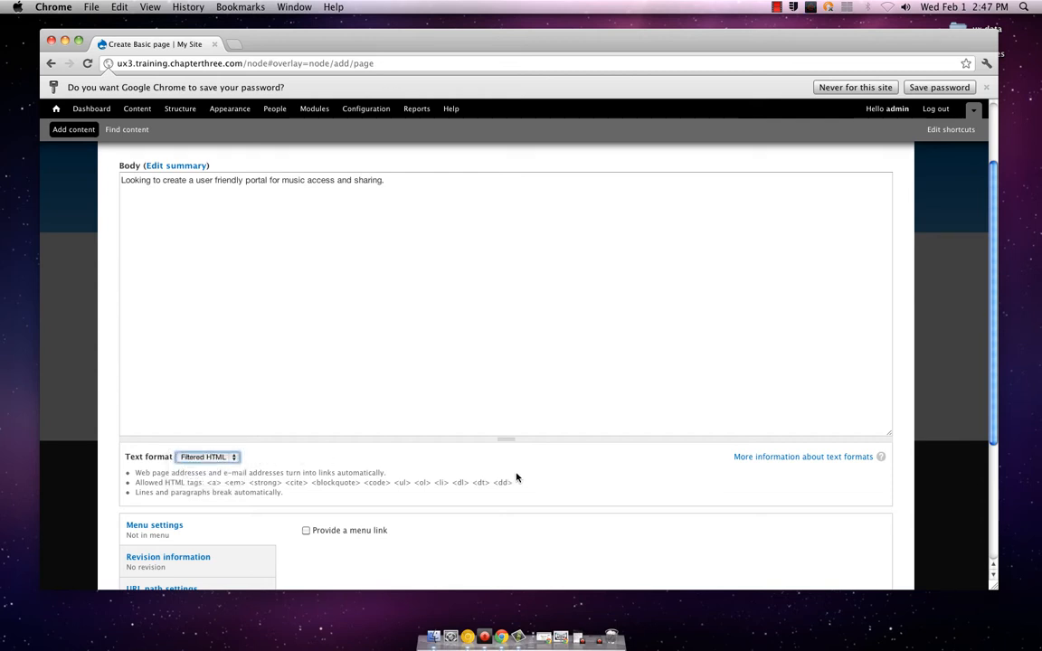
{"action": "left_click", "coordinate": [233, 458]}
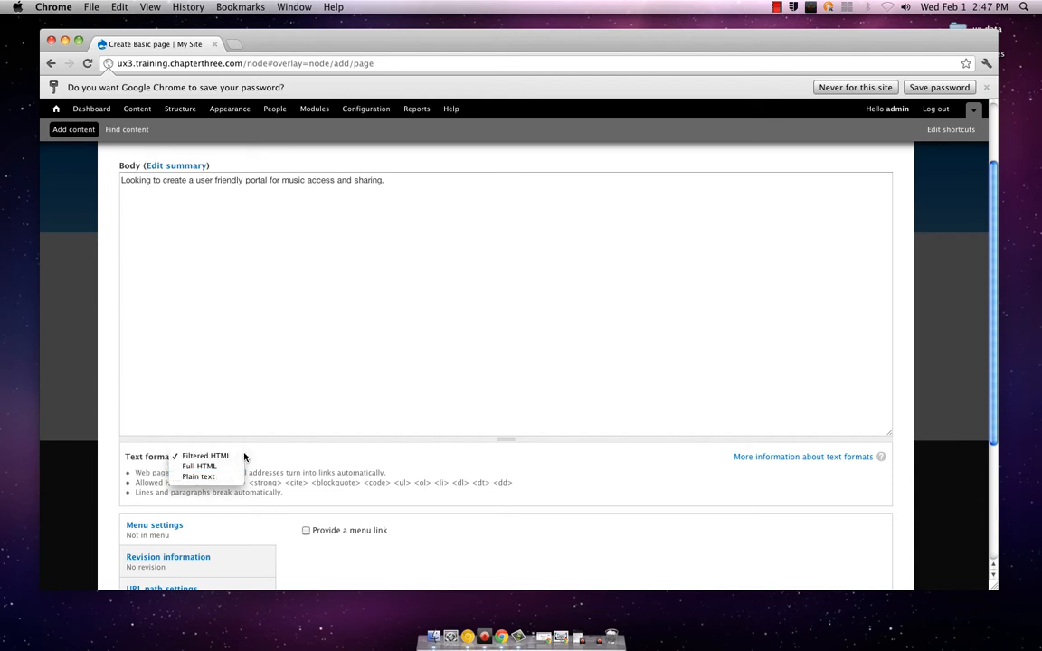
{"action": "left_click", "coordinate": [232, 457]}
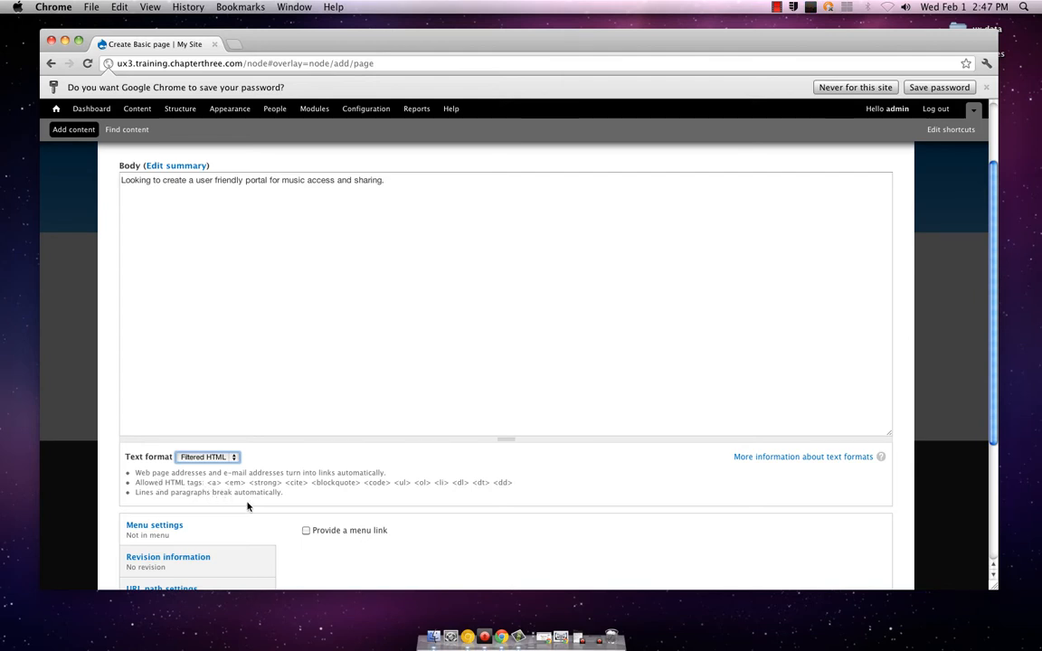
Try the Full HTML text format for the body and switch back to Filtered HTML
{"action": "left_click", "coordinate": [236, 460]}
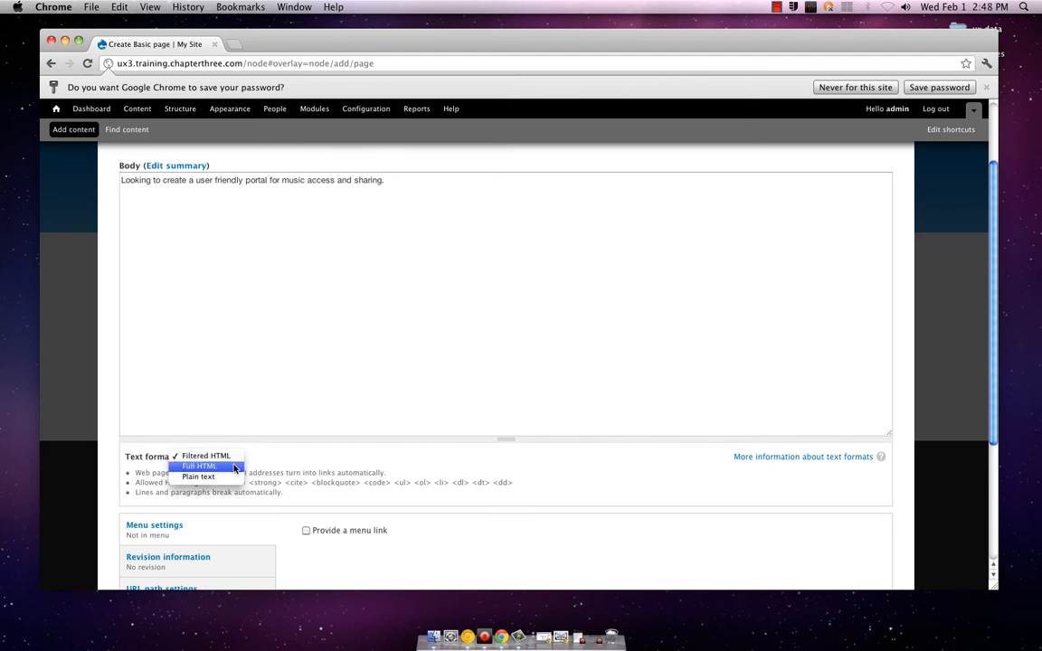
{"action": "left_click", "coordinate": [234, 469]}
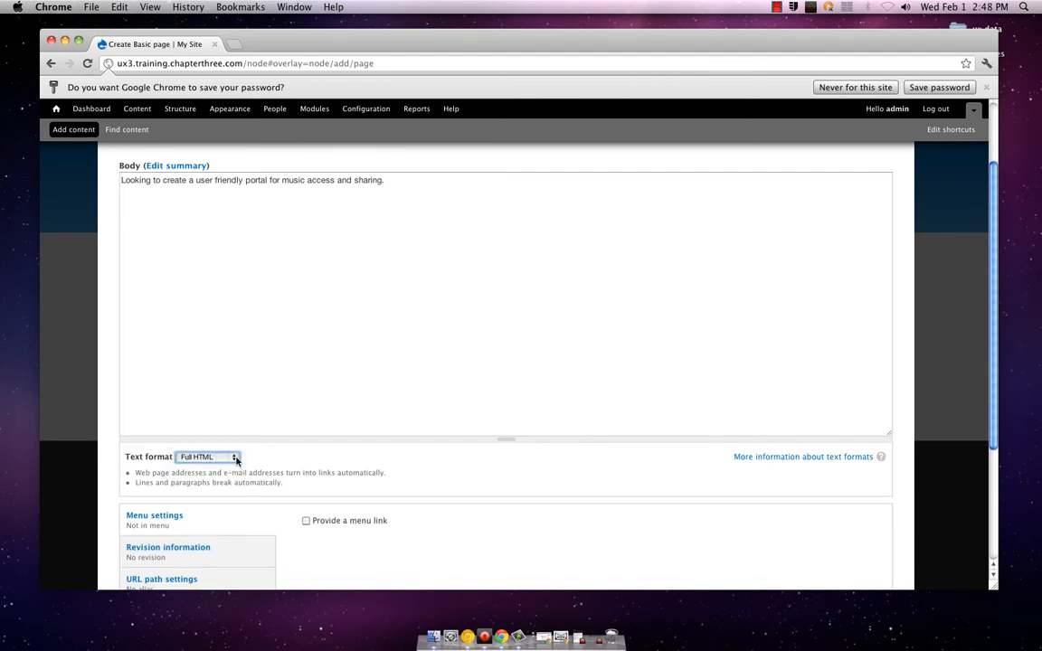
{"action": "left_click", "coordinate": [236, 459]}
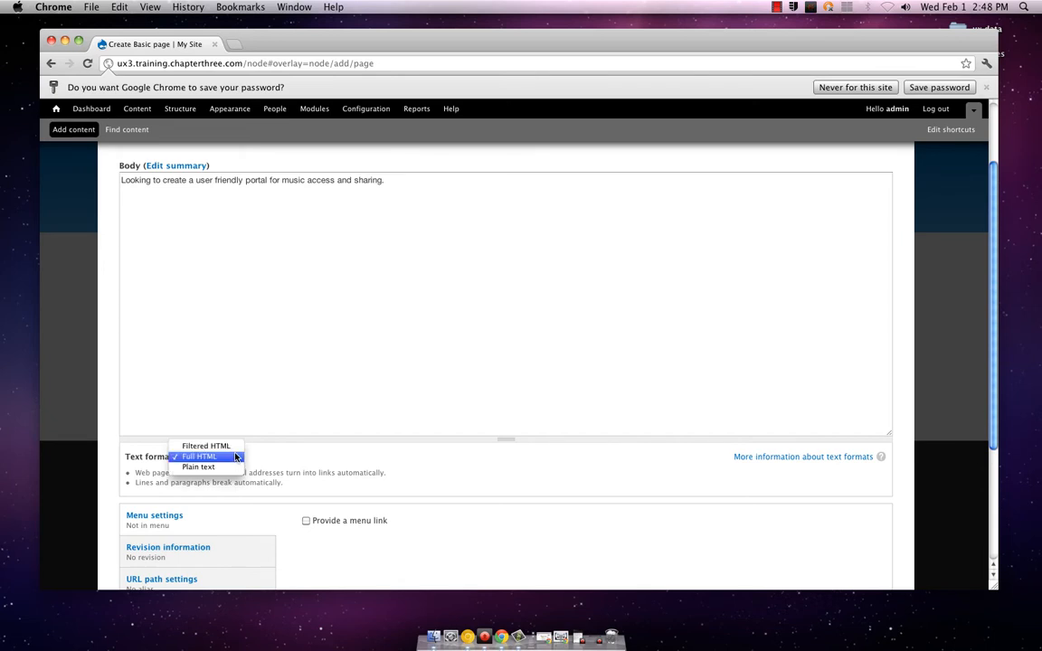
{"action": "left_click", "coordinate": [234, 447]}
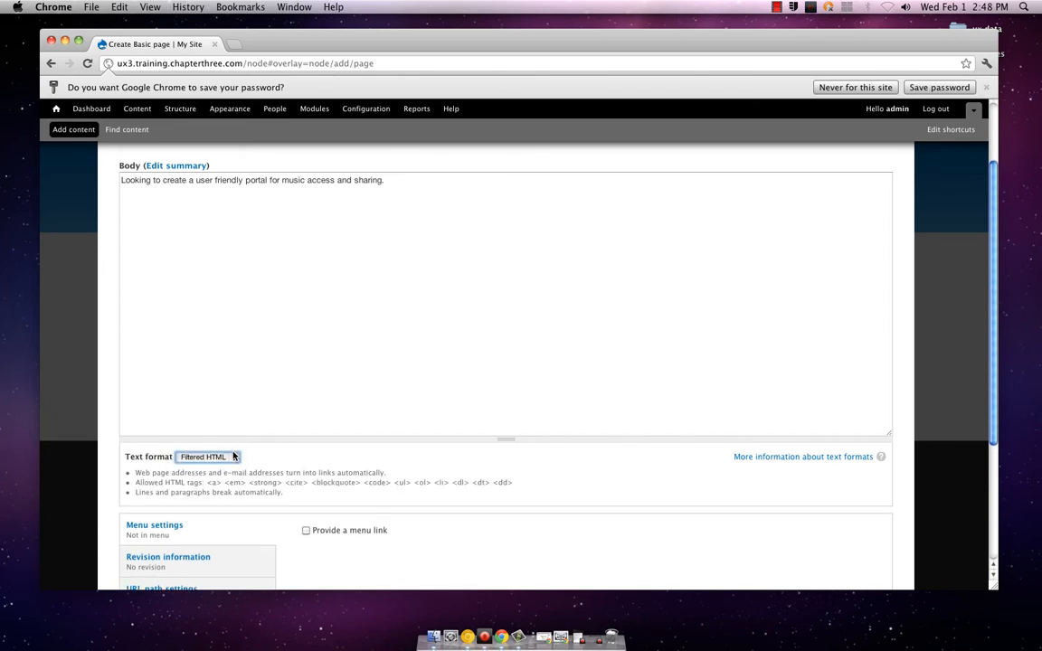
{"action": "left_click", "coordinate": [234, 458]}
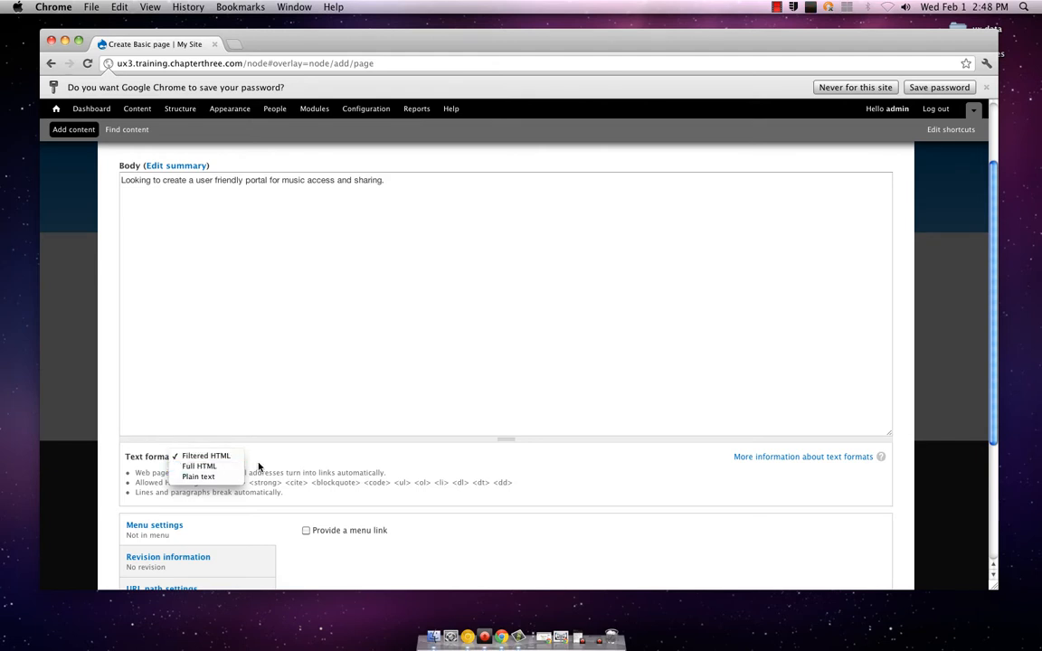
{"action": "left_click", "coordinate": [258, 467]}
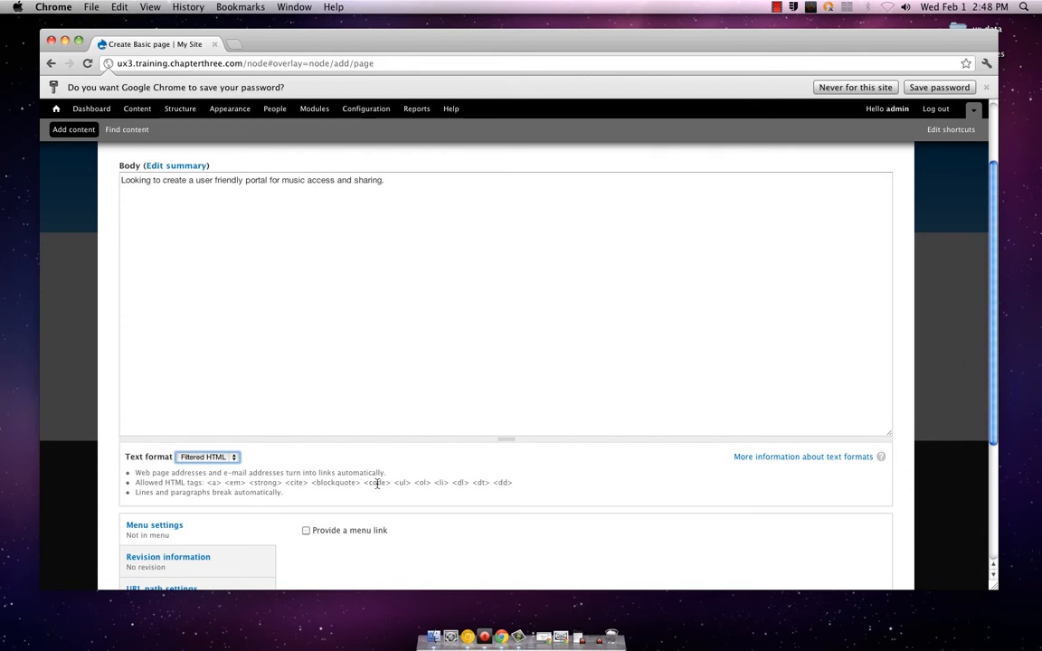
Try the Plain text format for the body and restore Filtered HTML
{"action": "left_click", "coordinate": [218, 457]}
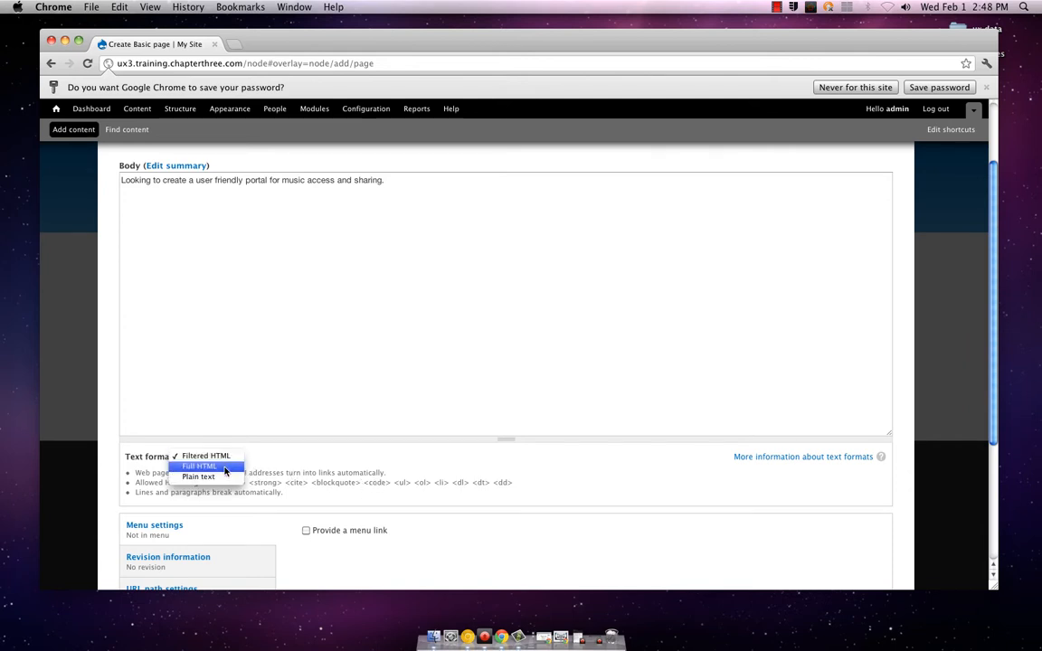
{"action": "left_click", "coordinate": [207, 477]}
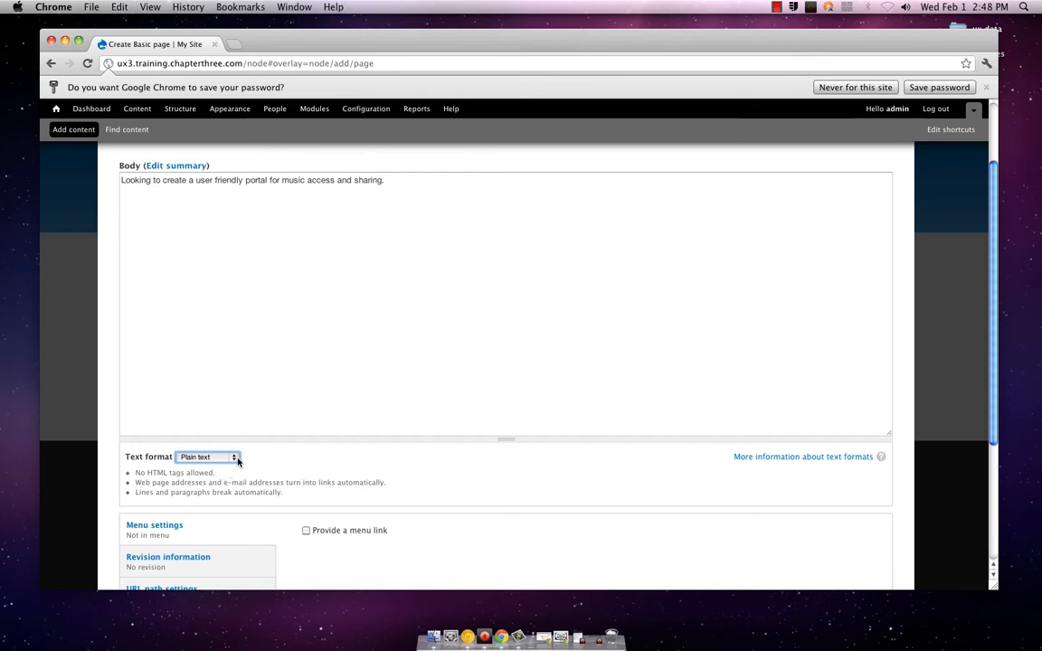
{"action": "left_click", "coordinate": [234, 458]}
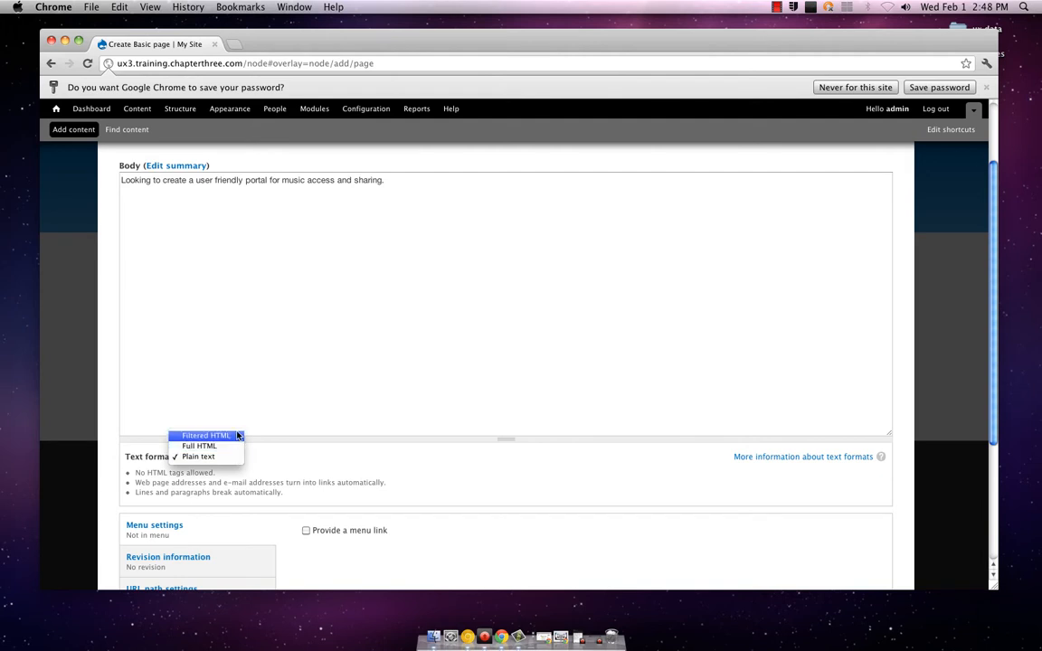
{"action": "left_click", "coordinate": [233, 435]}
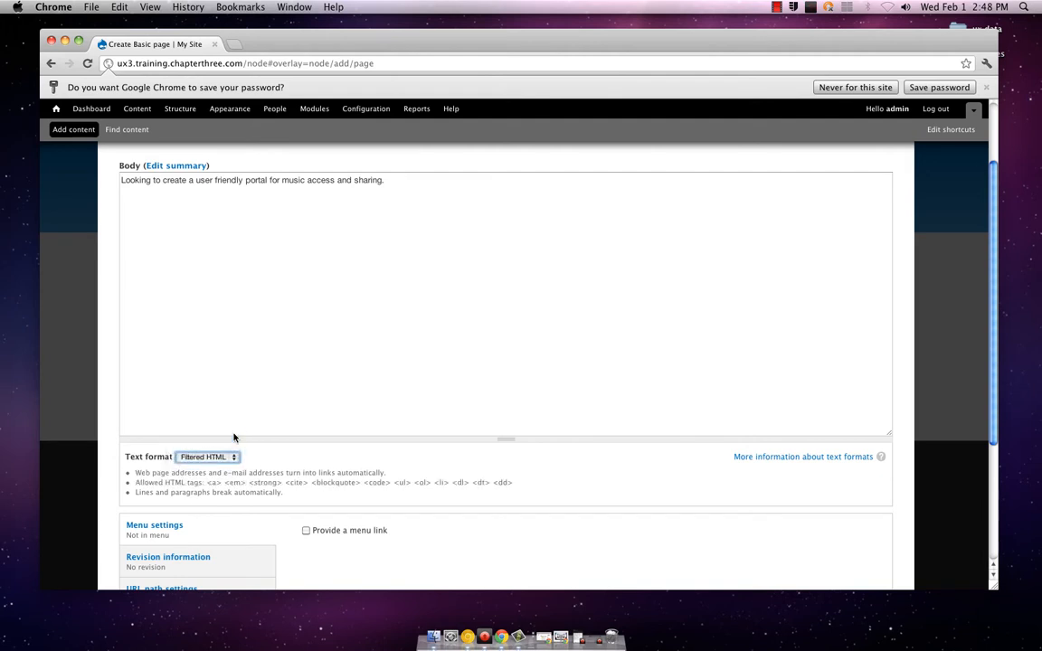
{"action": "left_click", "coordinate": [178, 180]}
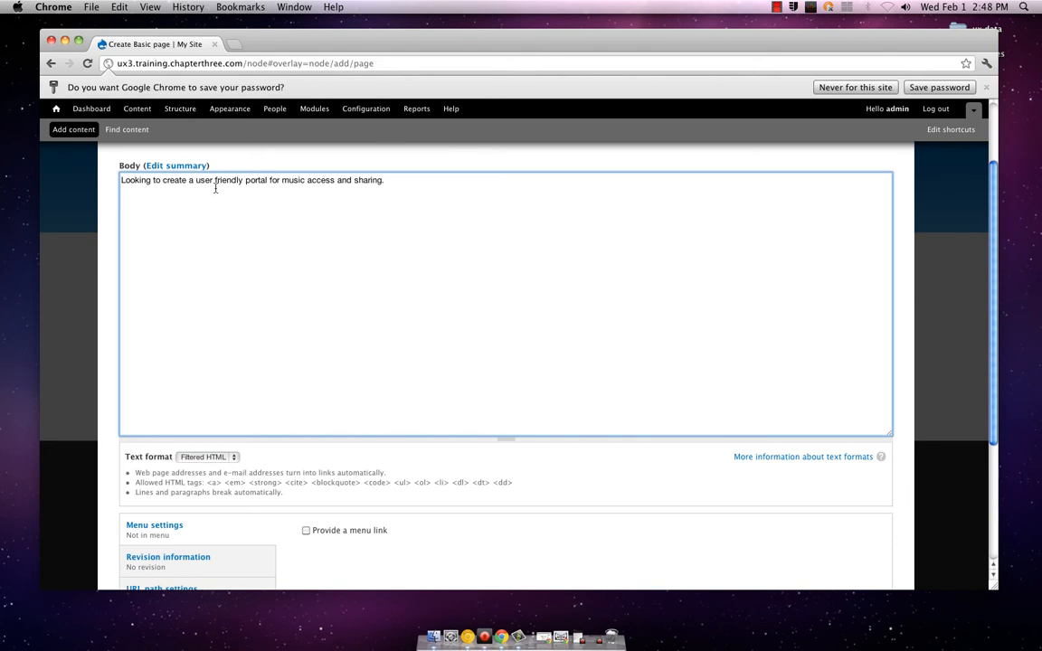
{"action": "type", "text": "<"}
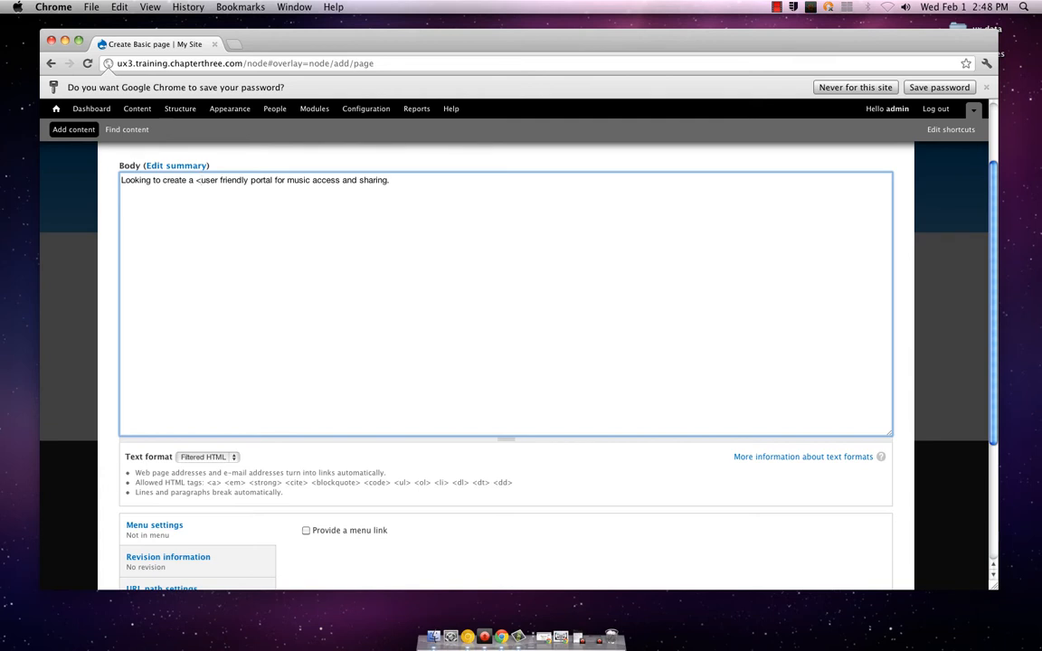
{"action": "key", "text": "BackSpace"}
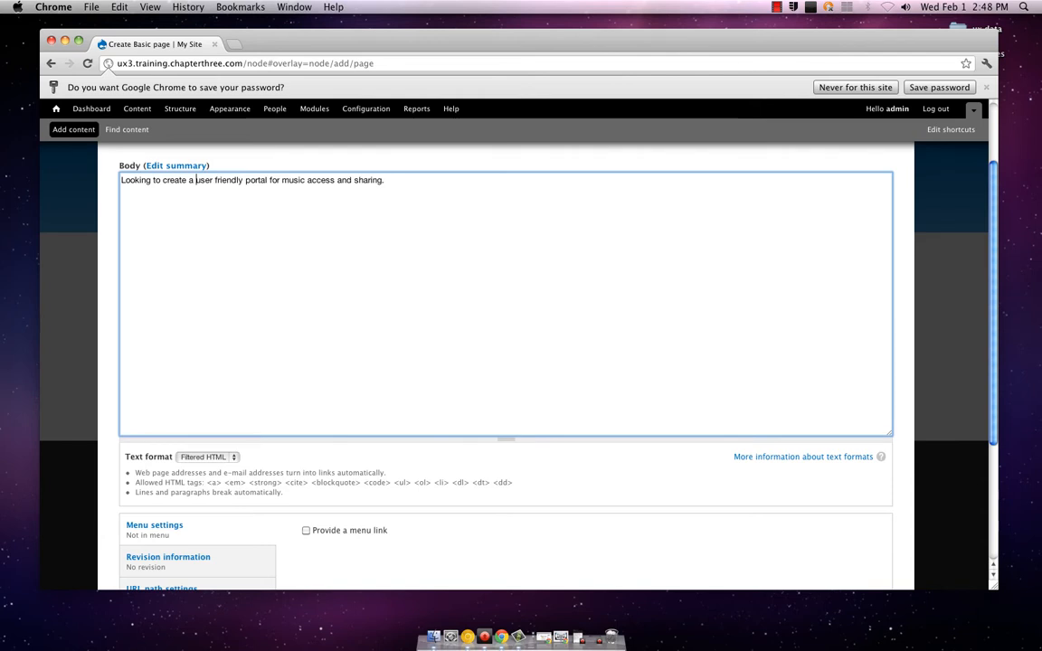
{"action": "scroll", "coordinate": [181, 389], "scroll_direction": "down", "scroll_amount": 3}
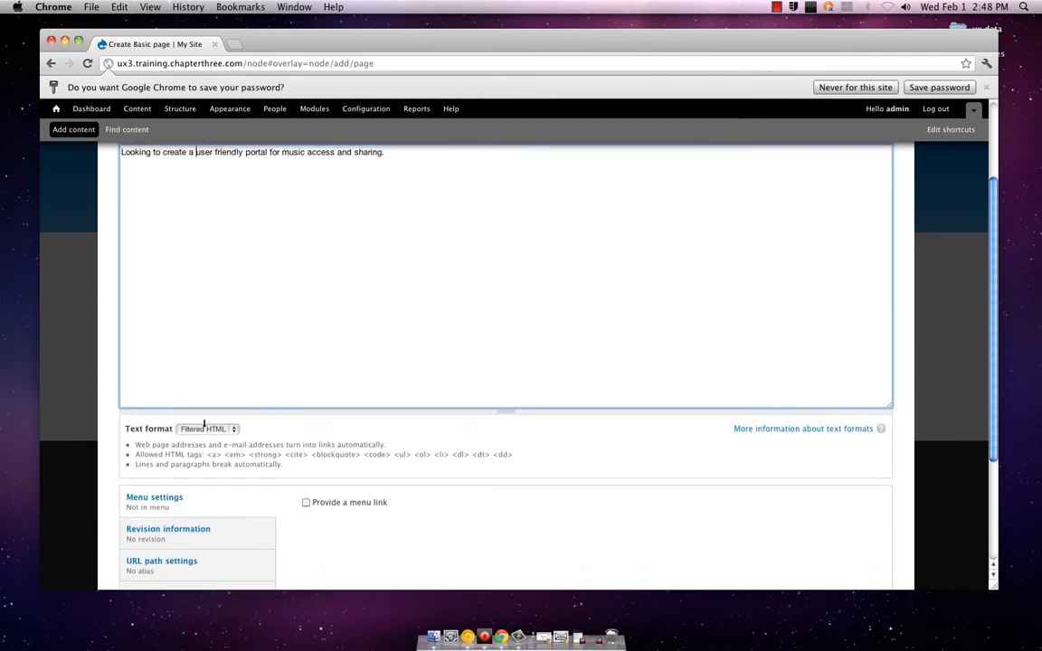
Provide a menu link for the Background page with the description "A little bit of why we are here."
{"action": "scroll", "coordinate": [323, 424], "scroll_direction": "down", "scroll_amount": 2}
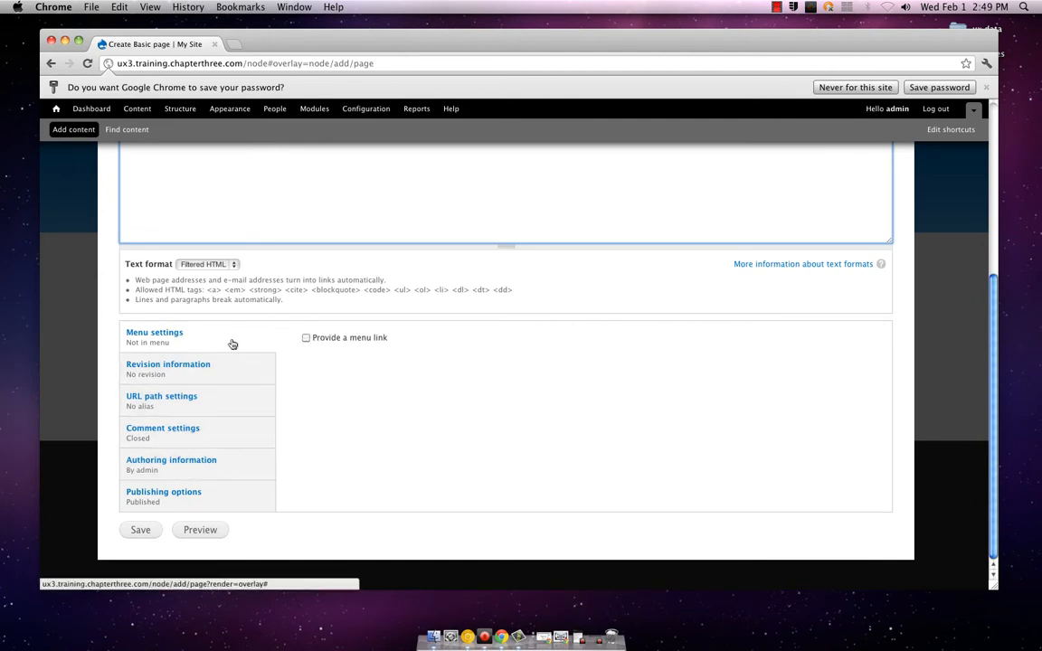
{"action": "left_click", "coordinate": [306, 338]}
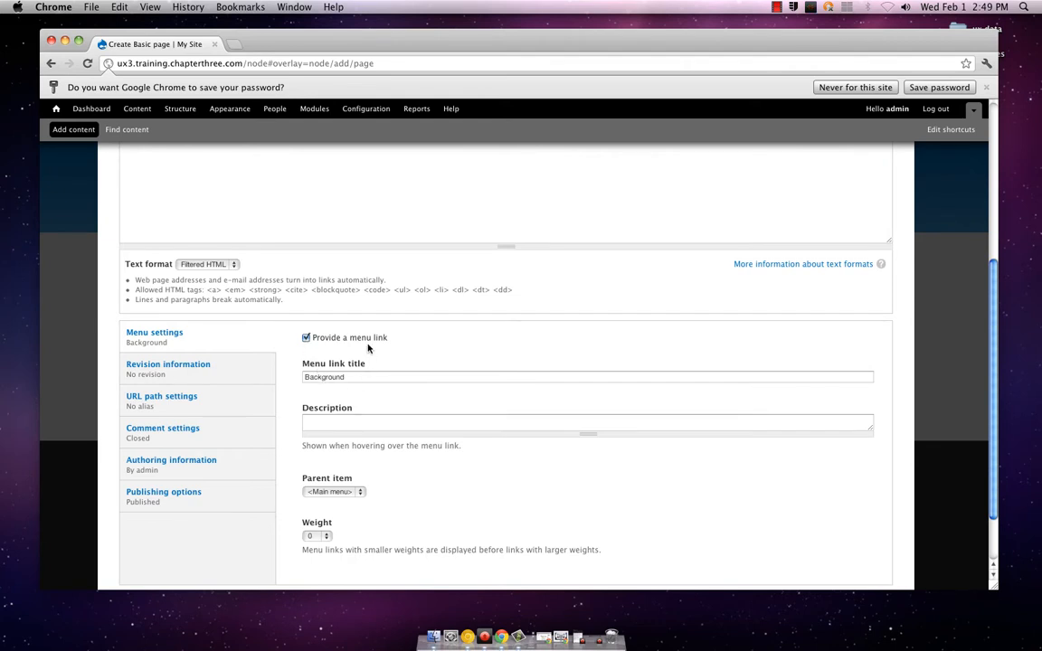
{"action": "left_click", "coordinate": [358, 421]}
{"action": "type", "text": "A "}
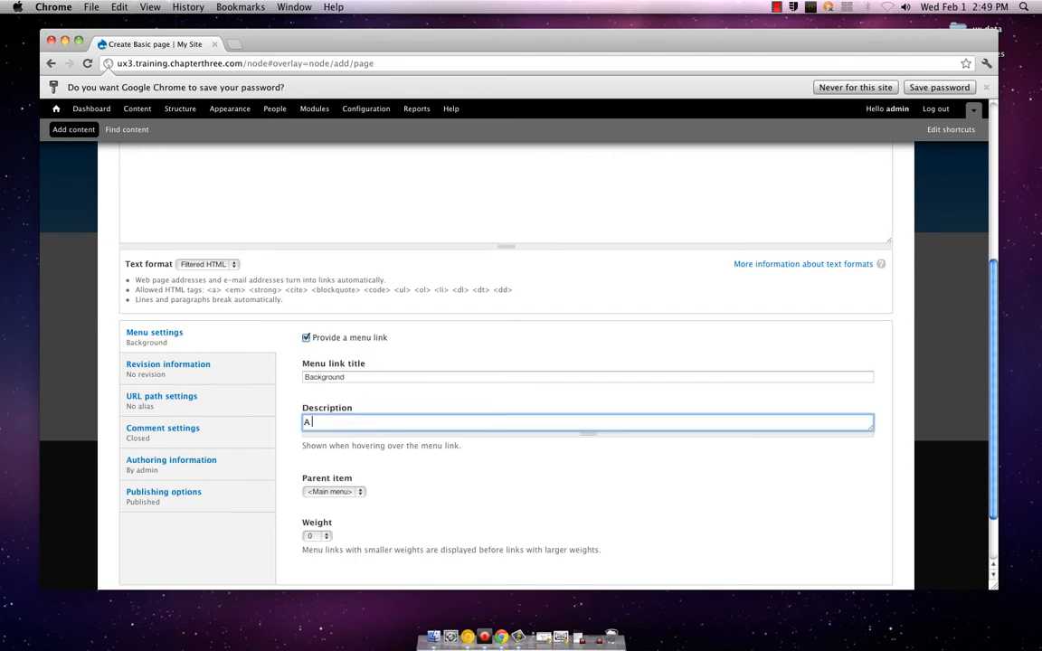
{"action": "type", "text": "little bit of why"}
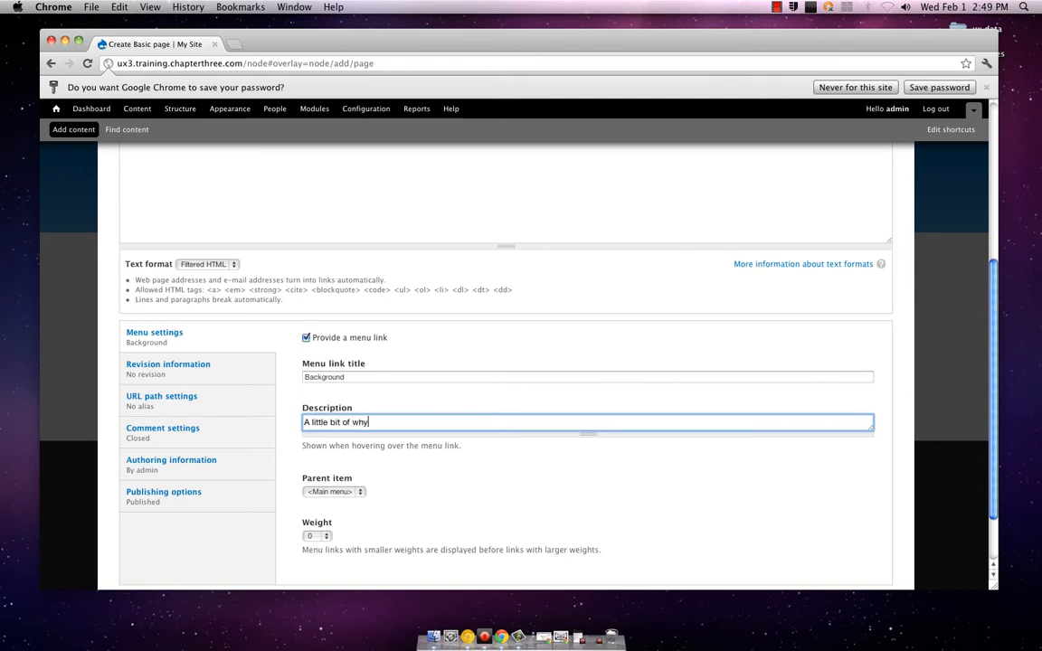
{"action": "type", "text": " we are here."}
{"action": "left_click", "coordinate": [374, 384]}
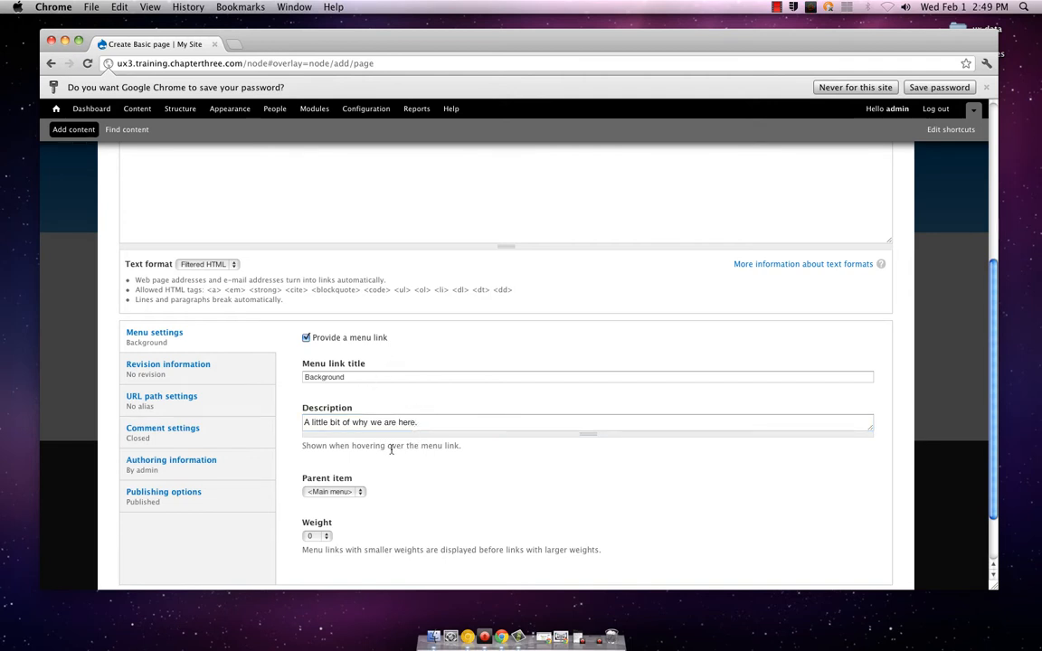
Check the parent item and weight choices for the menu link, keeping <Main menu> and 0
{"action": "left_click", "coordinate": [360, 491]}
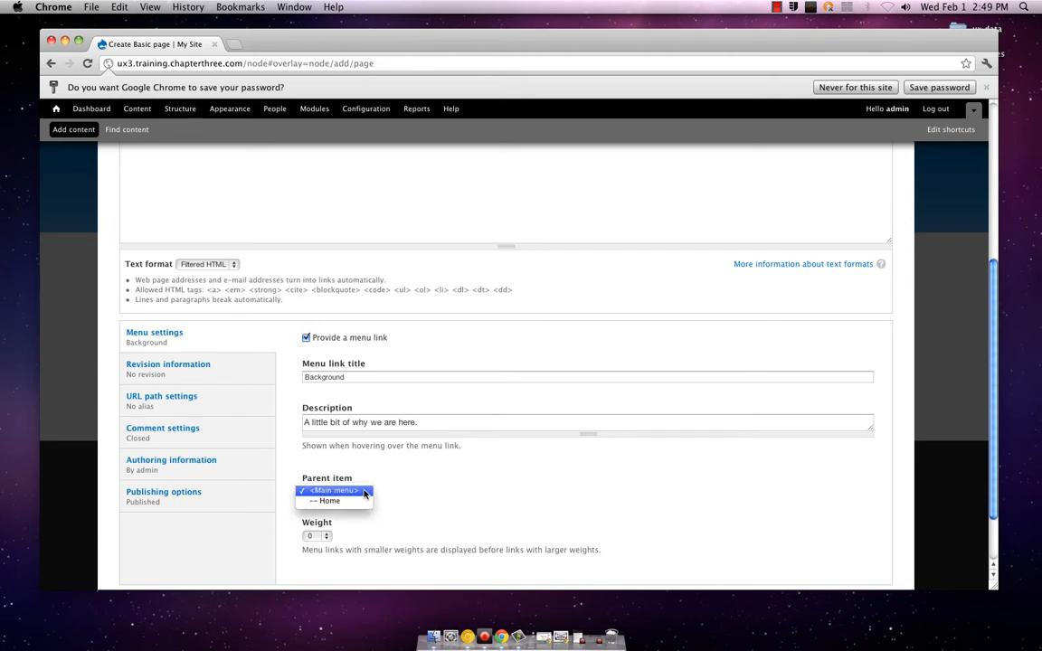
{"action": "left_click", "coordinate": [364, 493]}
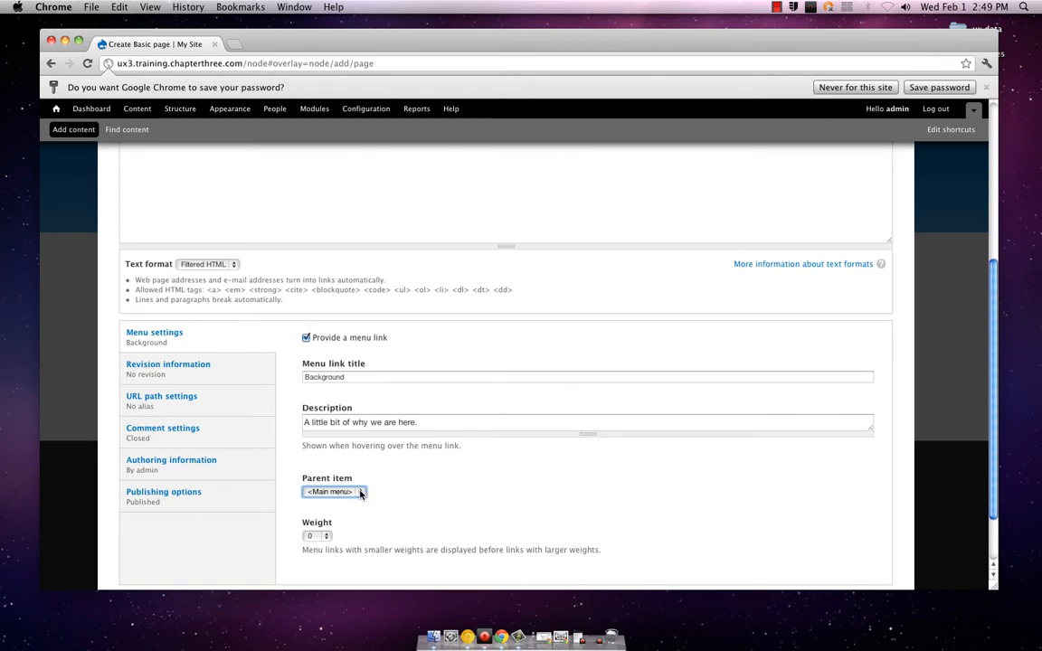
{"action": "left_click", "coordinate": [328, 537]}
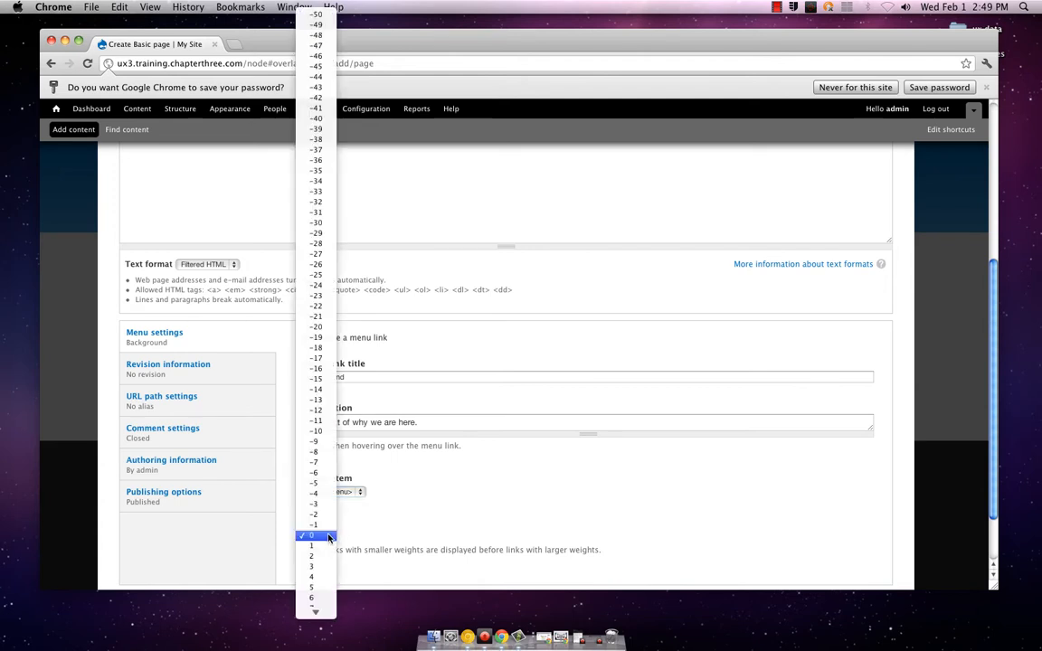
{"action": "left_click", "coordinate": [327, 537]}
Review the page's revision information, URL path settings and comment settings
{"action": "scroll", "coordinate": [347, 537], "scroll_direction": "down", "scroll_amount": 1}
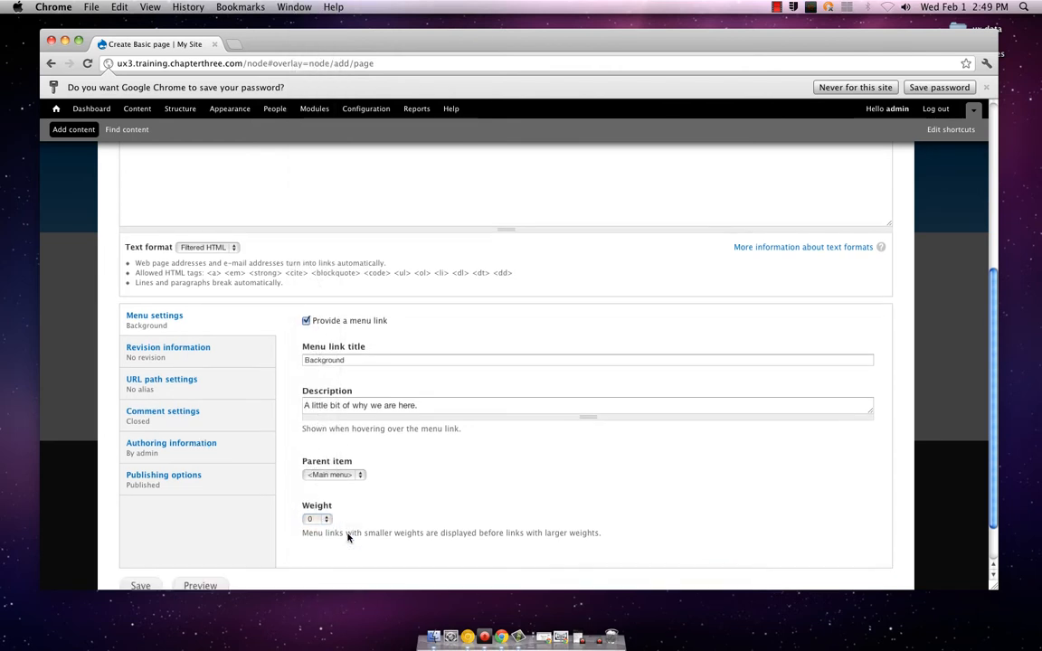
{"action": "scroll", "coordinate": [348, 537], "scroll_direction": "down", "scroll_amount": 3}
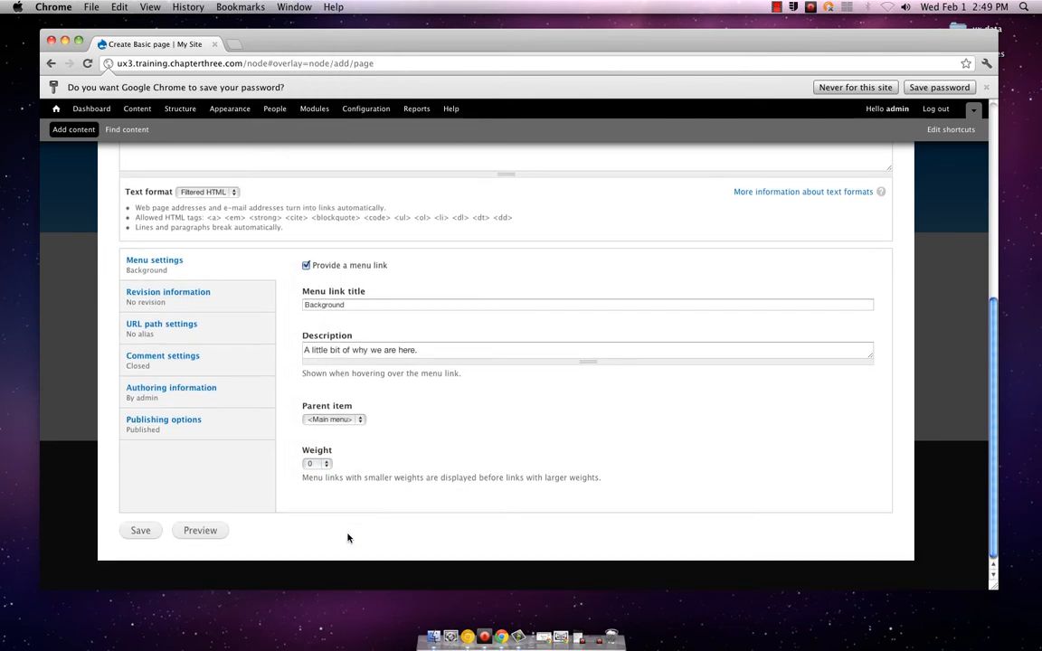
{"action": "left_click", "coordinate": [257, 305]}
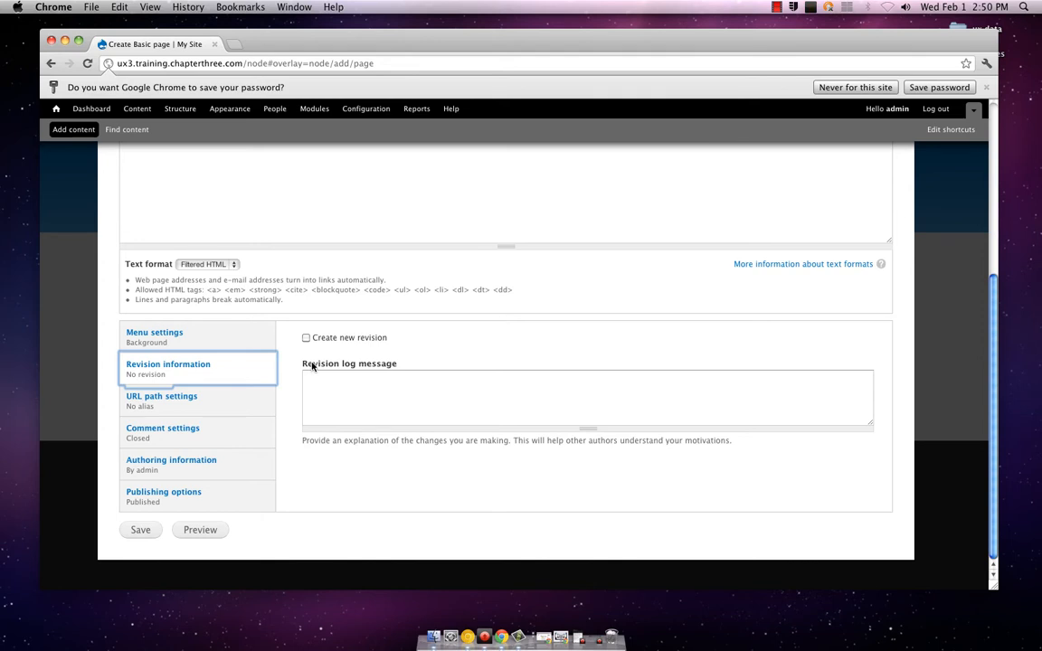
{"action": "left_click", "coordinate": [264, 396]}
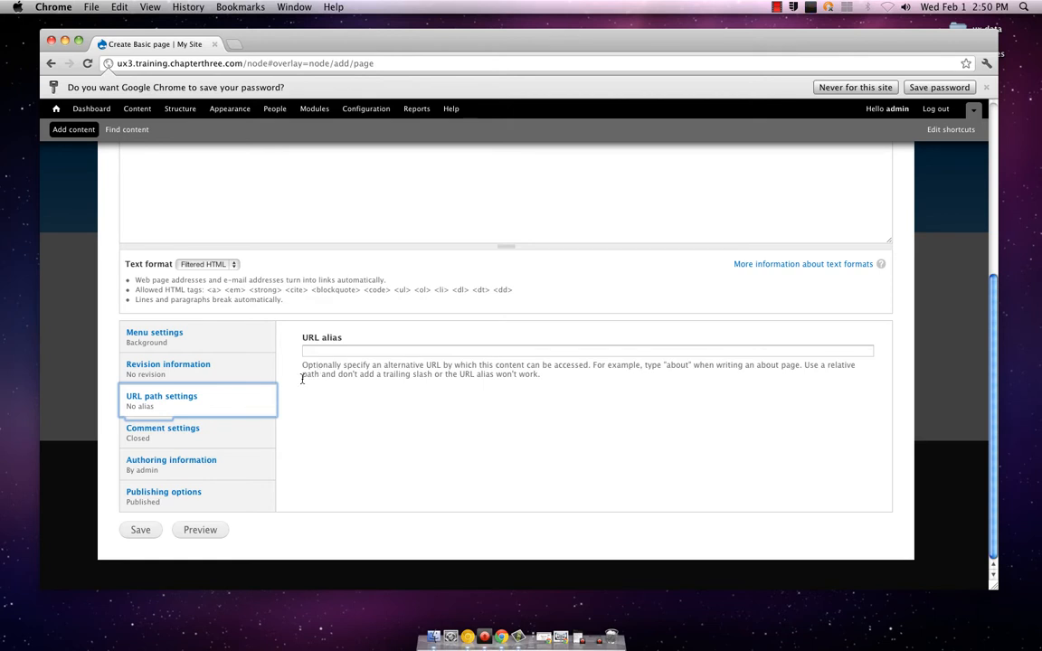
{"action": "left_click", "coordinate": [271, 430]}
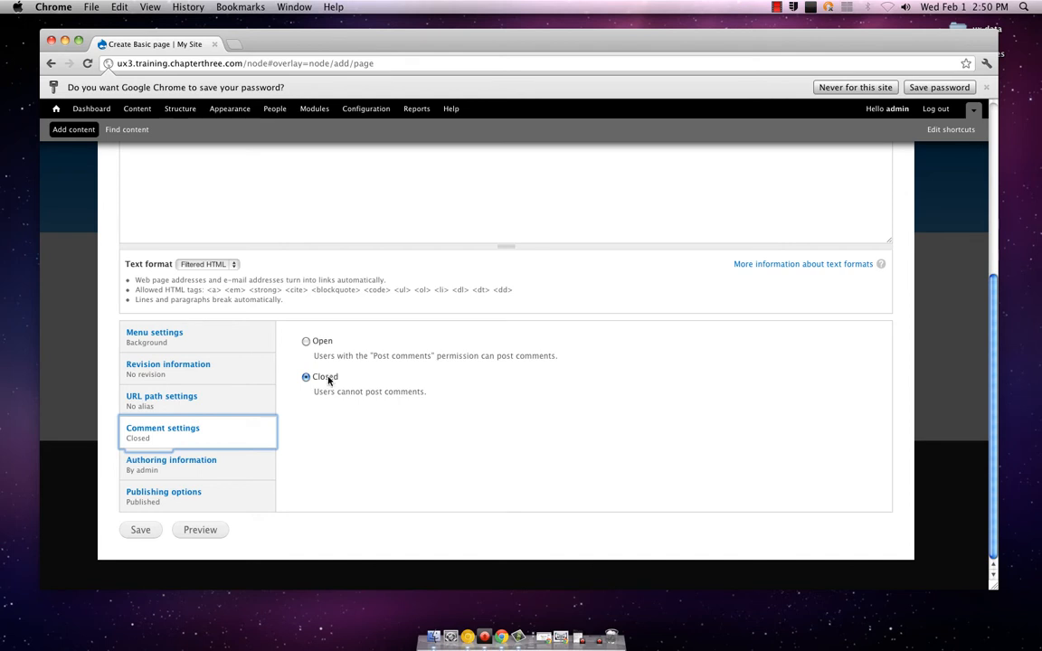
{"action": "left_click", "coordinate": [248, 462]}
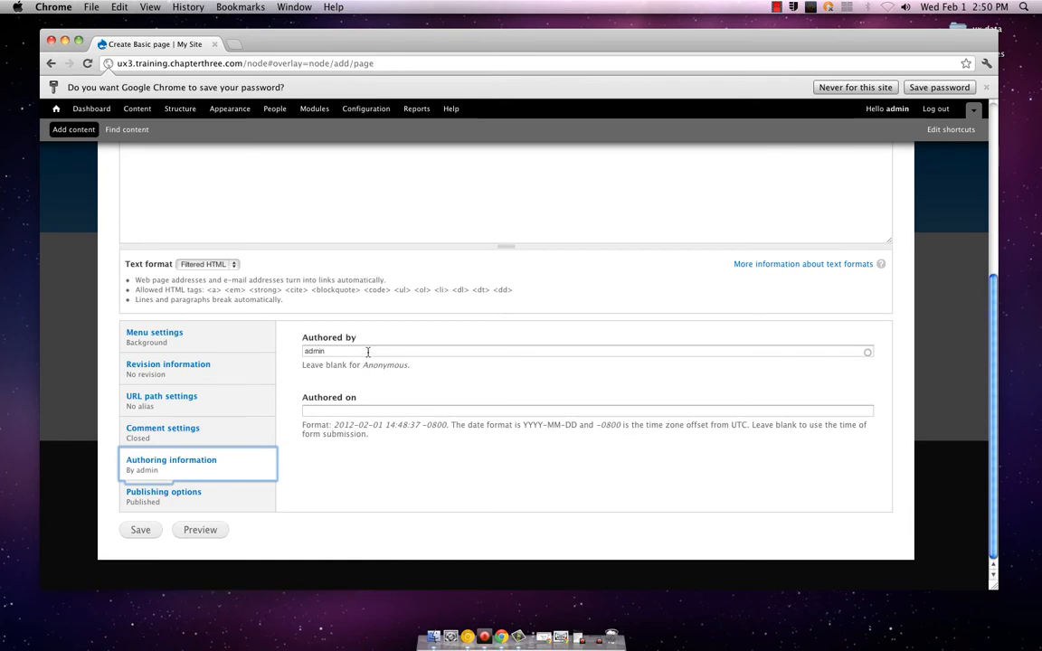
{"action": "left_click", "coordinate": [363, 409]}
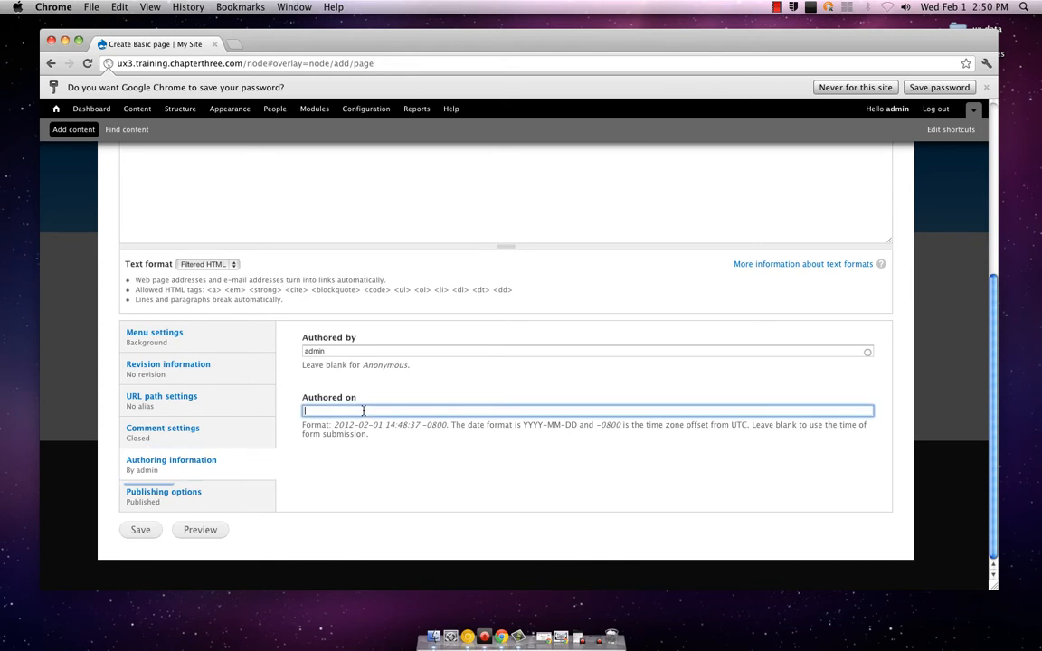
{"action": "type", "text": "20"}
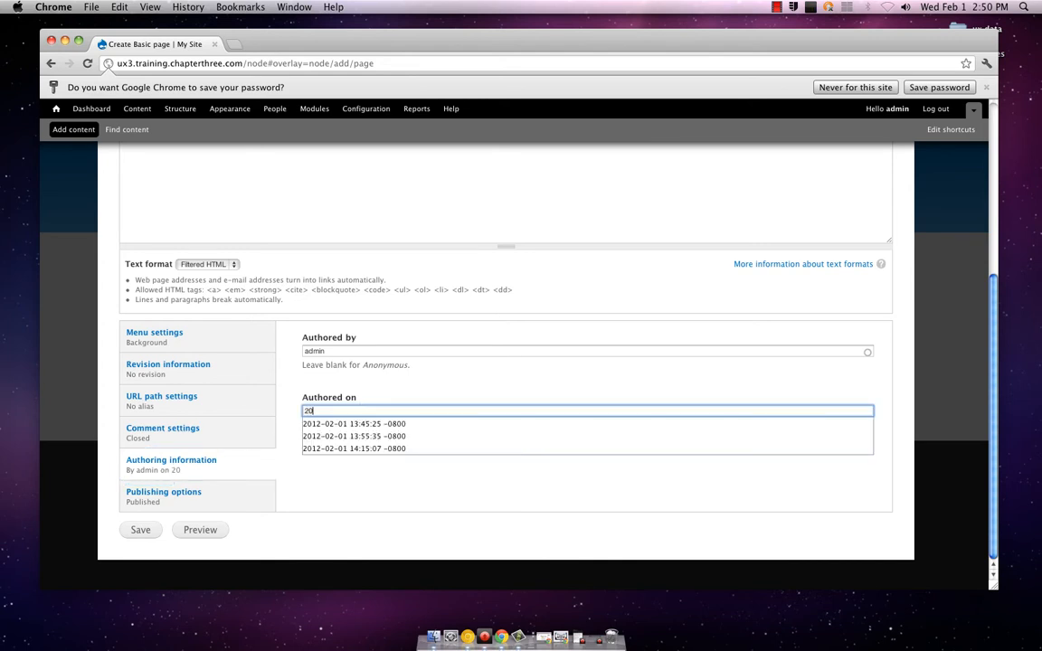
{"action": "type", "text": "1"}
{"action": "key", "text": "Down"}
{"action": "key", "text": "Tab"}
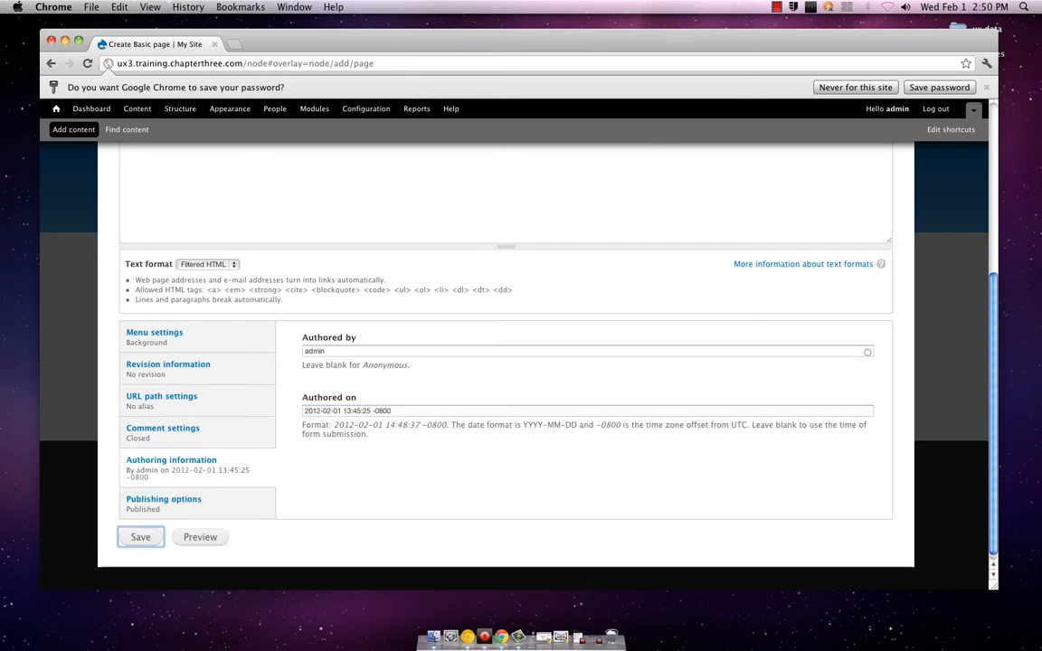
Check the publishing options and preview the Background page
{"action": "left_click", "coordinate": [237, 500]}
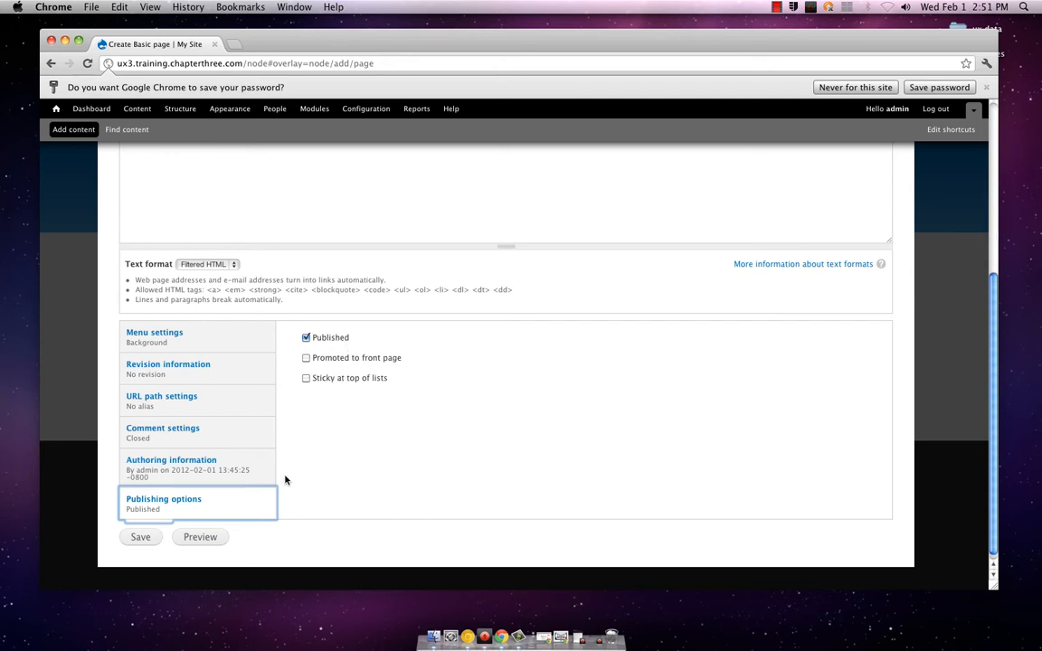
{"action": "scroll", "coordinate": [292, 477], "scroll_direction": "up", "scroll_amount": 1}
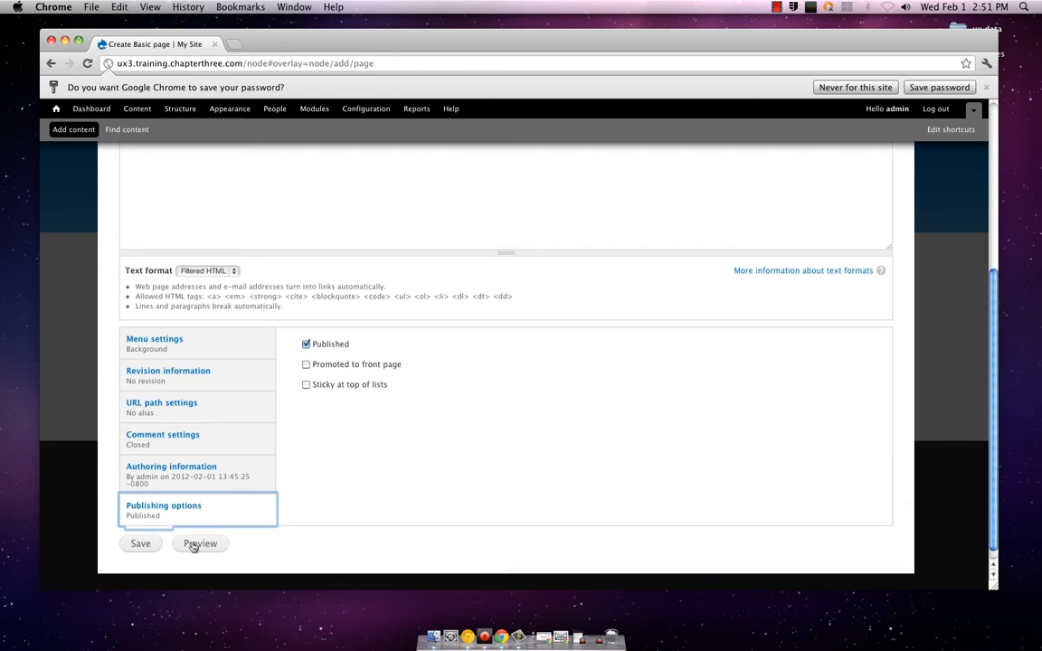
{"action": "left_click", "coordinate": [195, 545]}
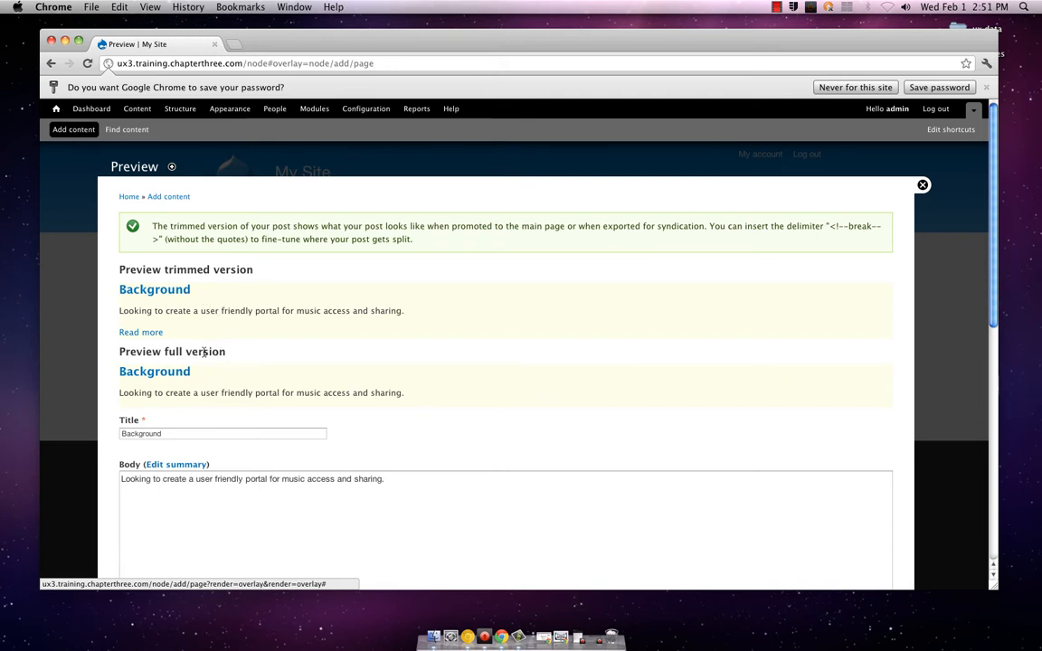
Try to read the full post from the trimmed preview, and return to the Create Basic page form
{"action": "left_click", "coordinate": [151, 333]}
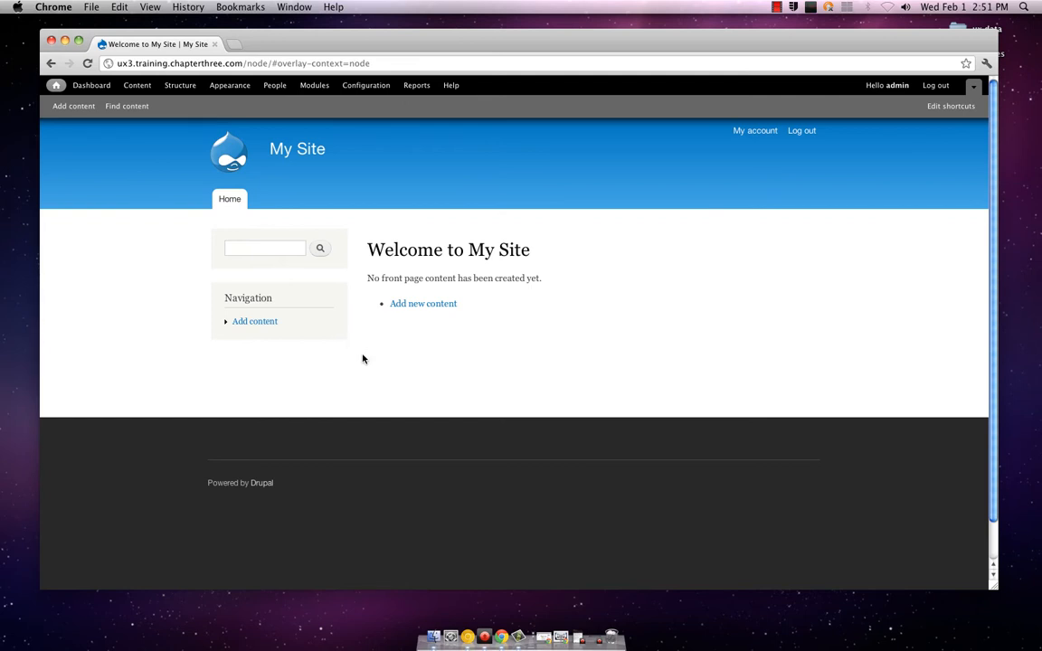
{"action": "mouse_move", "coordinate": [255, 293]}
{"action": "left_click", "coordinate": [51, 65]}
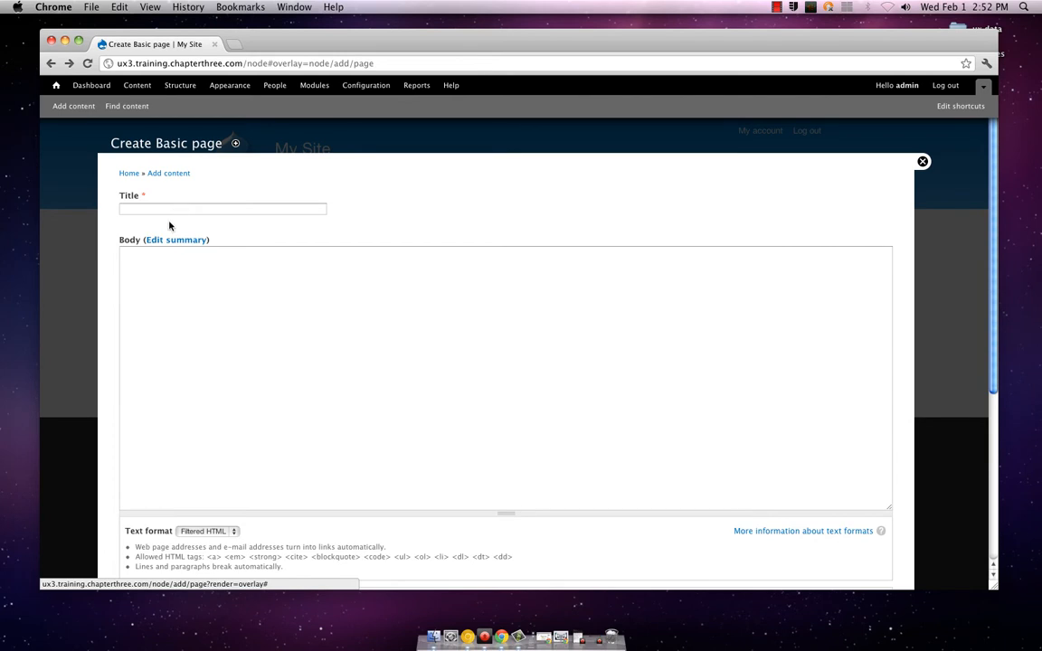
{"action": "scroll", "coordinate": [169, 226], "scroll_direction": "down", "scroll_amount": 5}
{"action": "scroll", "coordinate": [169, 227], "scroll_direction": "up", "scroll_amount": 5}
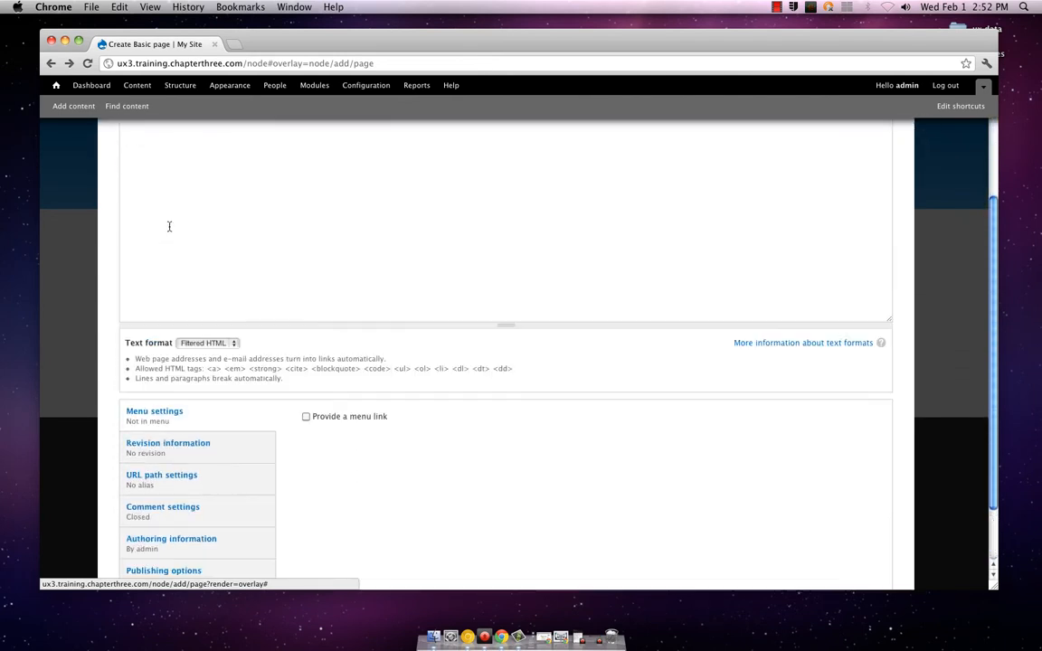
Enter "Background" as the title of the new Basic page
{"action": "left_click", "coordinate": [176, 210]}
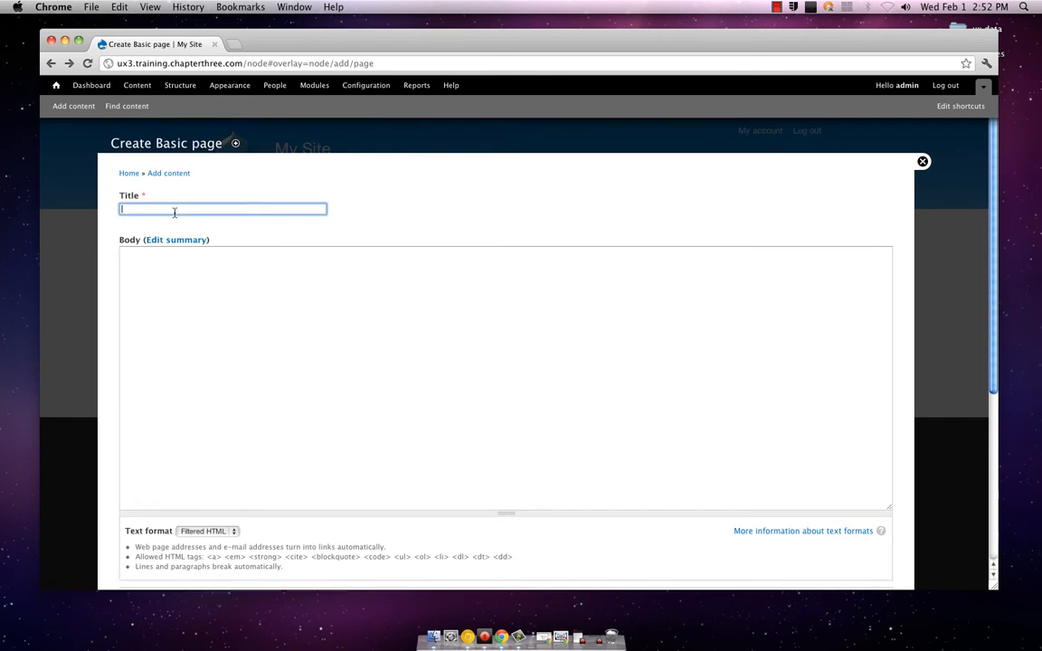
{"action": "type", "text": "Back"}
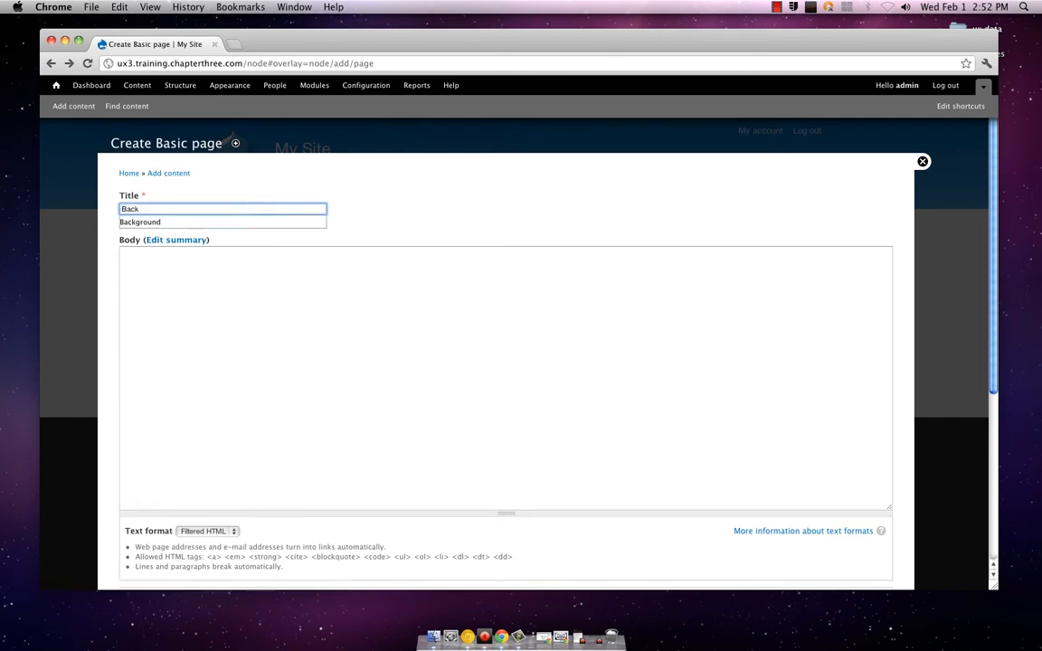
{"action": "key", "text": "Down"}
{"action": "key", "text": "Tab"}
{"action": "key", "text": "Tab"}
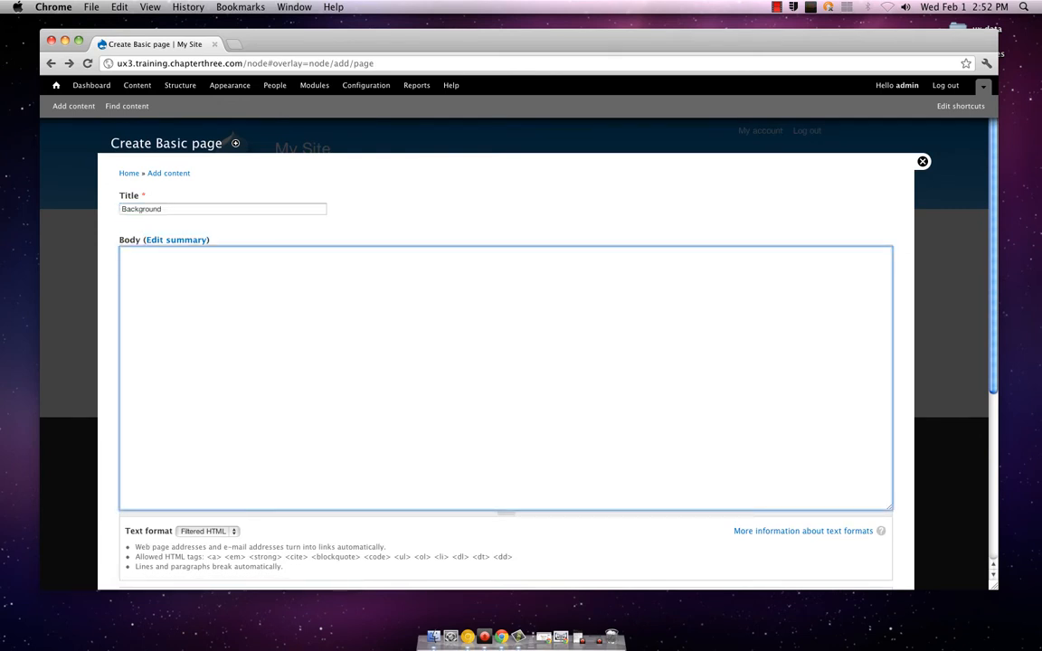
Enter the body text "To create a user friendly portal for sharing music."
{"action": "type", "text": "T"}
{"action": "type", "text": "o Ch"}
{"action": "type", "text": "rate a "}
{"action": "type", "text": "user friendly portal"}
{"action": "type", "text": " for "}
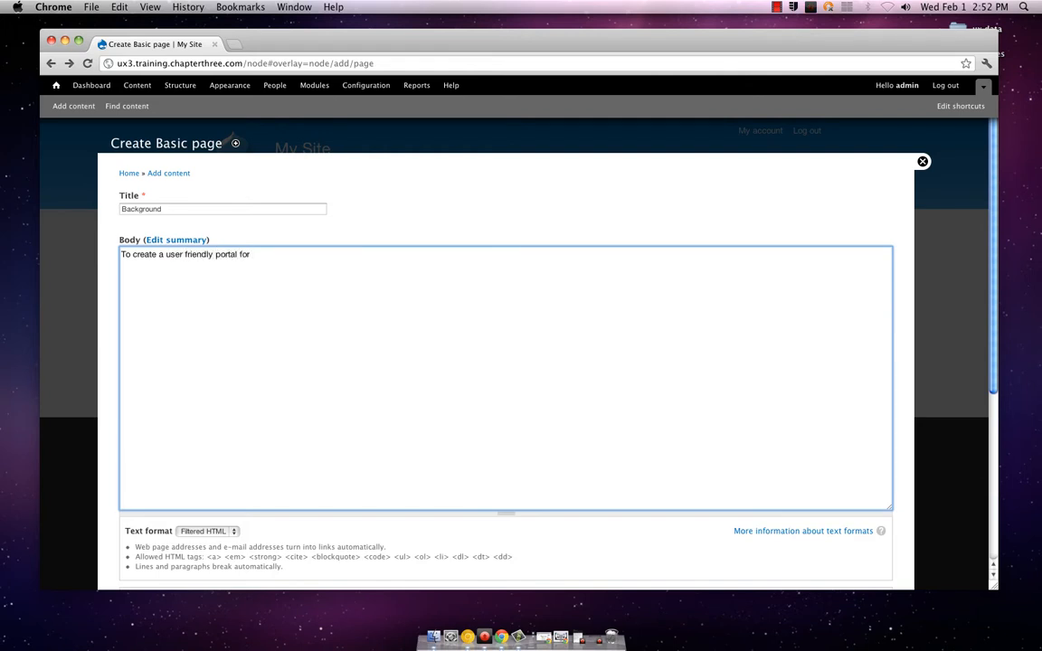
{"action": "type", "text": "sharing music."}
{"action": "scroll", "coordinate": [168, 226], "scroll_direction": "down", "scroll_amount": 4}
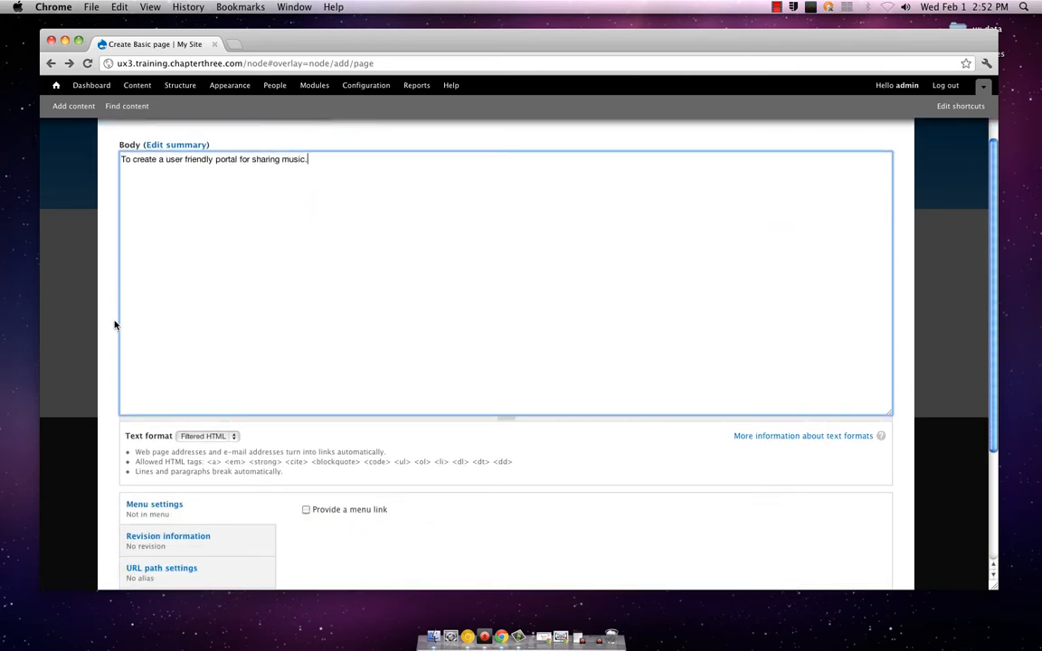
{"action": "scroll", "coordinate": [115, 326], "scroll_direction": "down", "scroll_amount": 6}
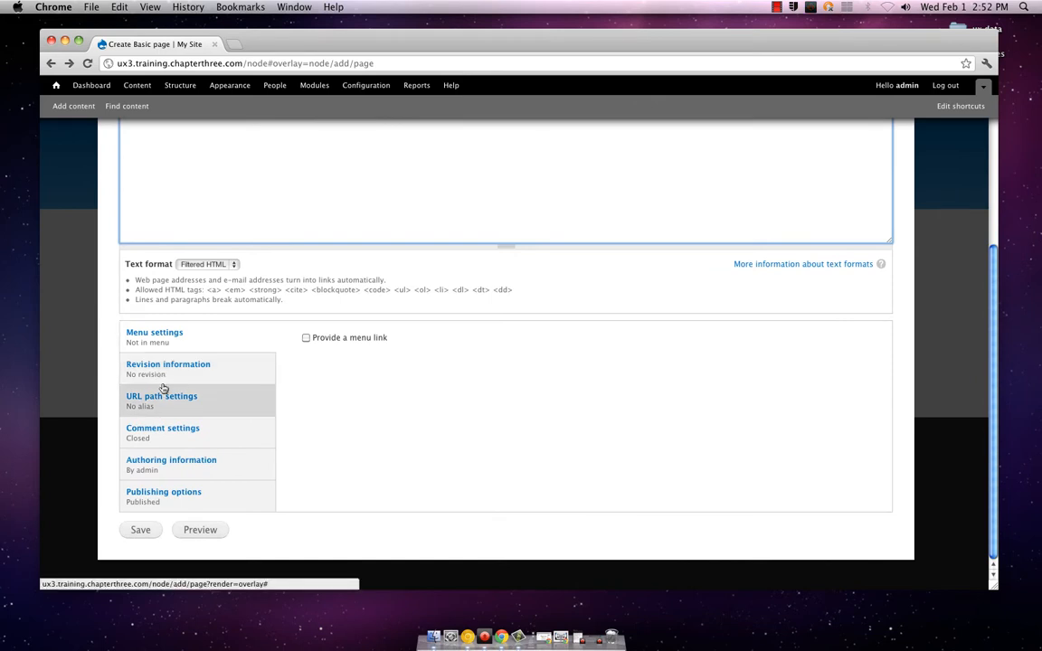
{"action": "left_click", "coordinate": [188, 461]}
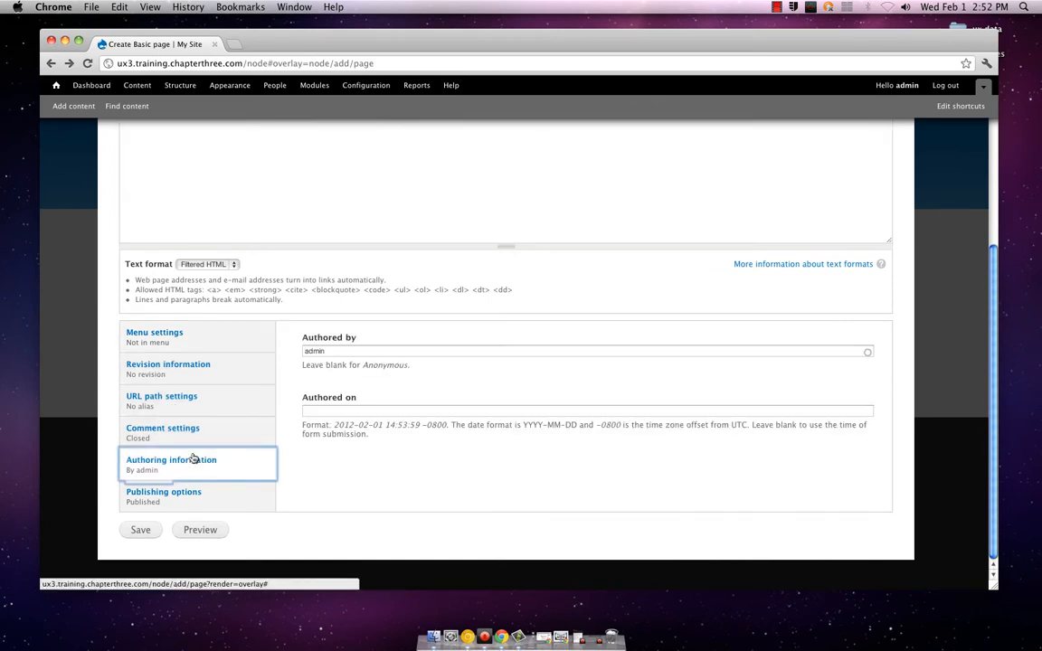
{"action": "left_click", "coordinate": [317, 415]}
{"action": "type", "text": "201"}
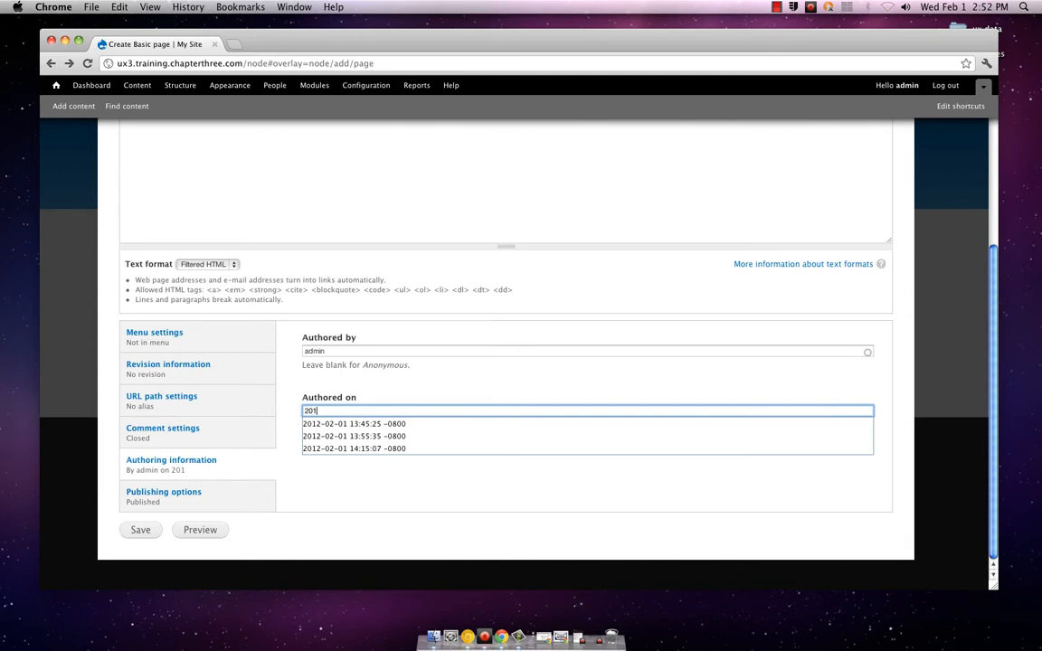
{"action": "key", "text": "Down"}
{"action": "key", "text": "Return"}
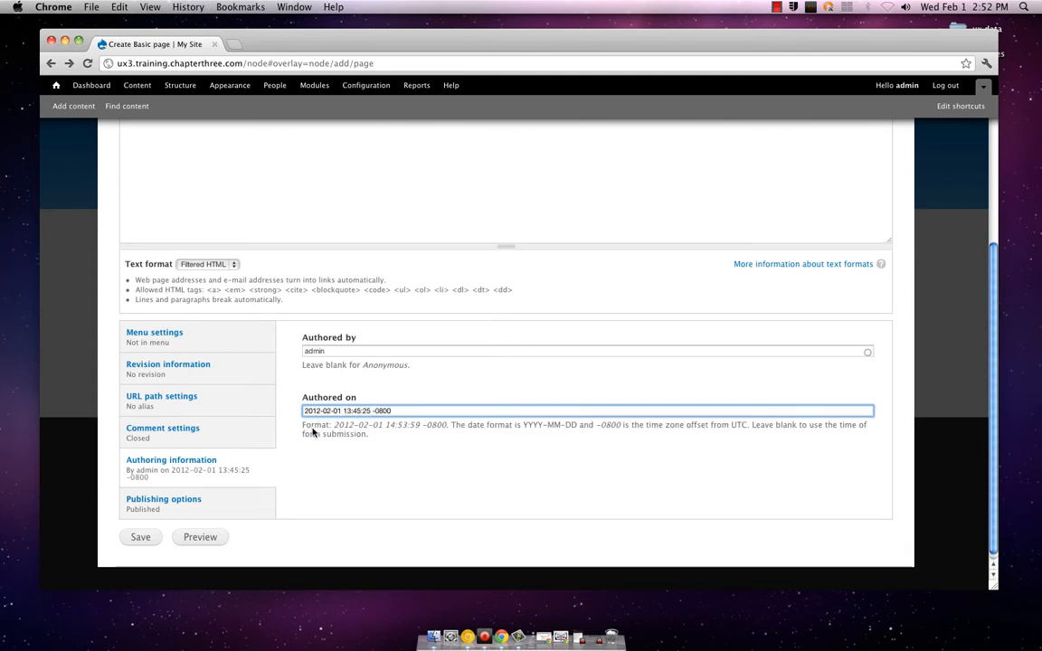
Preview the Background page and review its trimmed version, full version and form settings
{"action": "left_click", "coordinate": [201, 535]}
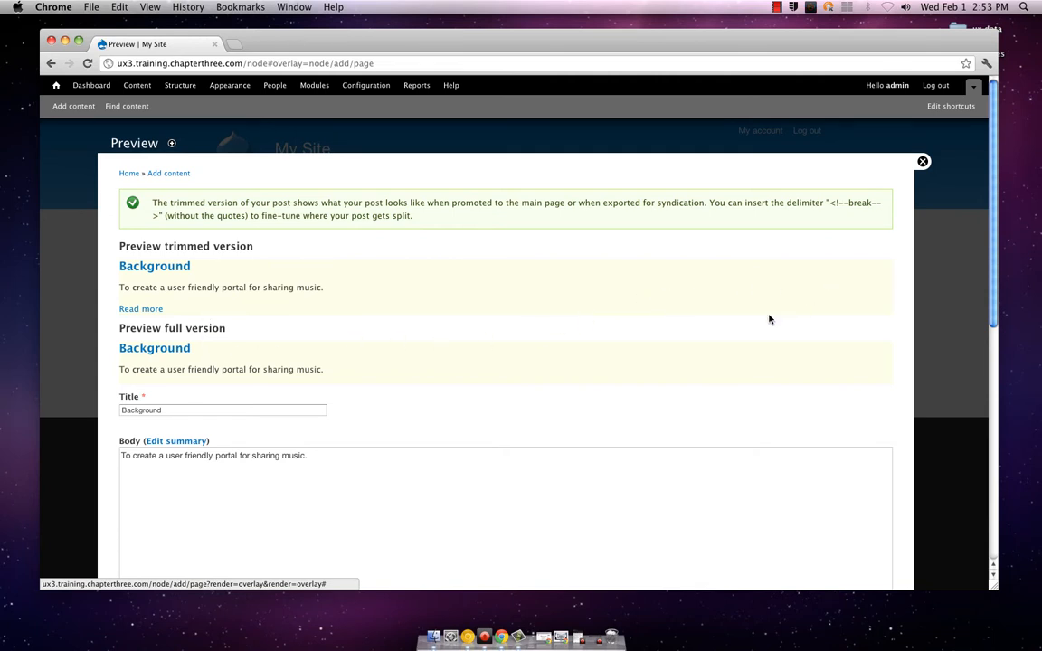
{"action": "scroll", "coordinate": [769, 319], "scroll_direction": "down", "scroll_amount": 5}
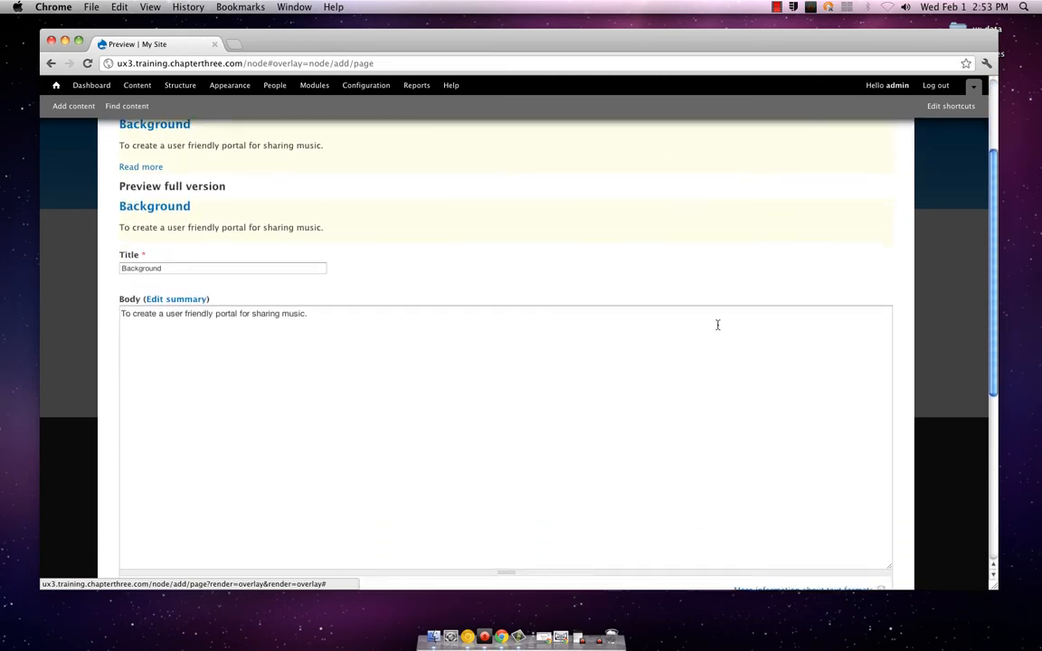
{"action": "scroll", "coordinate": [715, 325], "scroll_direction": "down", "scroll_amount": 10}
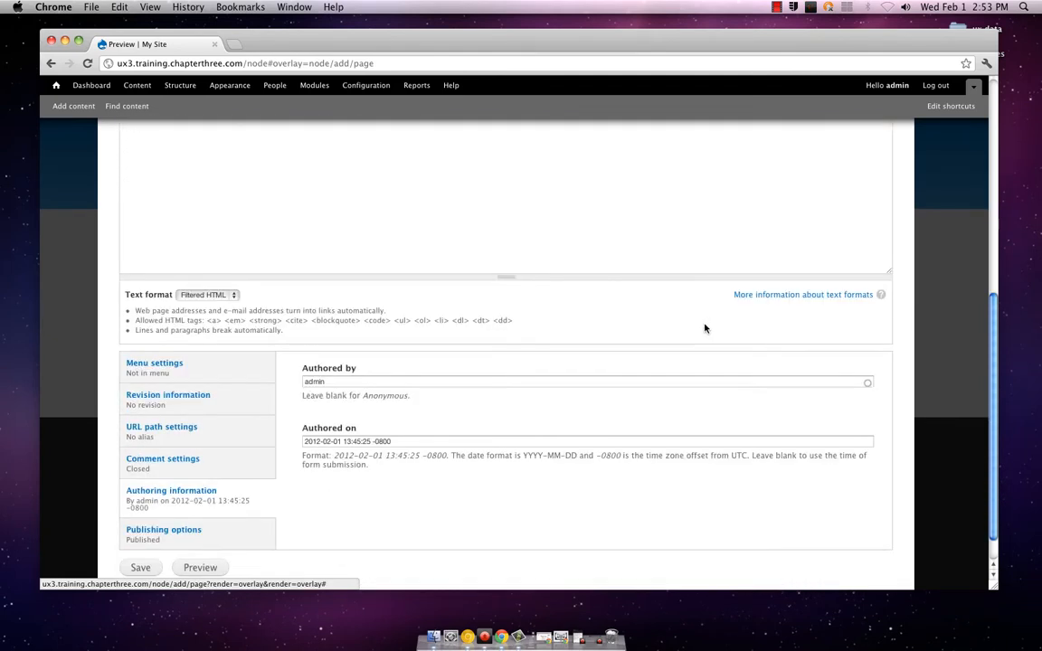
Change the Background page's body text to "To create a user friendly portal for creating and sharing music." and save the page
{"action": "scroll", "coordinate": [706, 328], "scroll_direction": "down", "scroll_amount": 2}
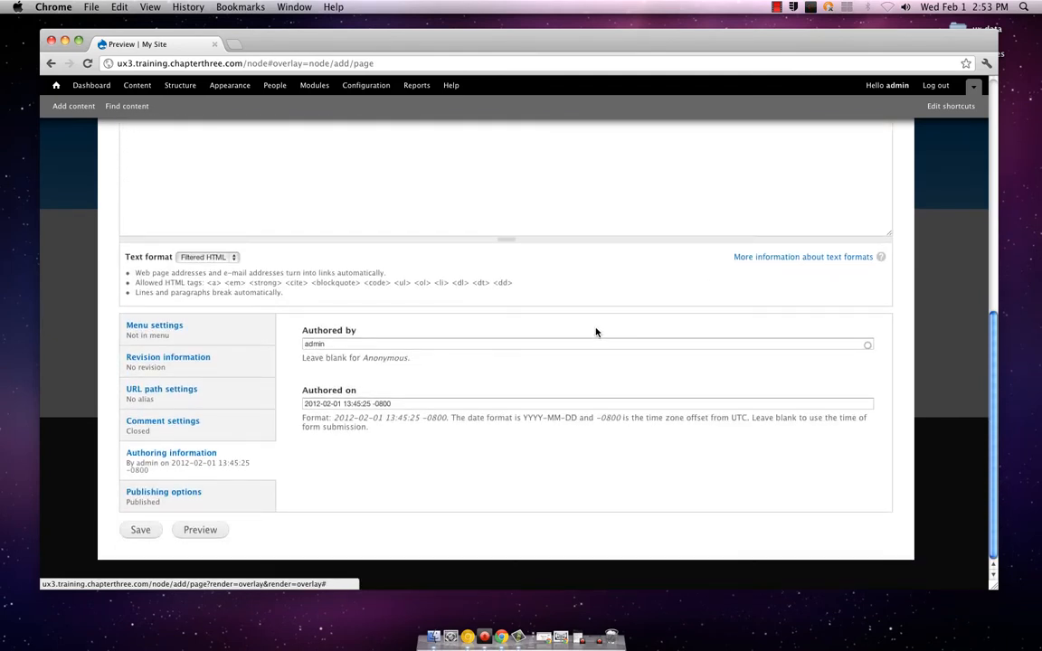
{"action": "scroll", "coordinate": [514, 314], "scroll_direction": "up", "scroll_amount": 7}
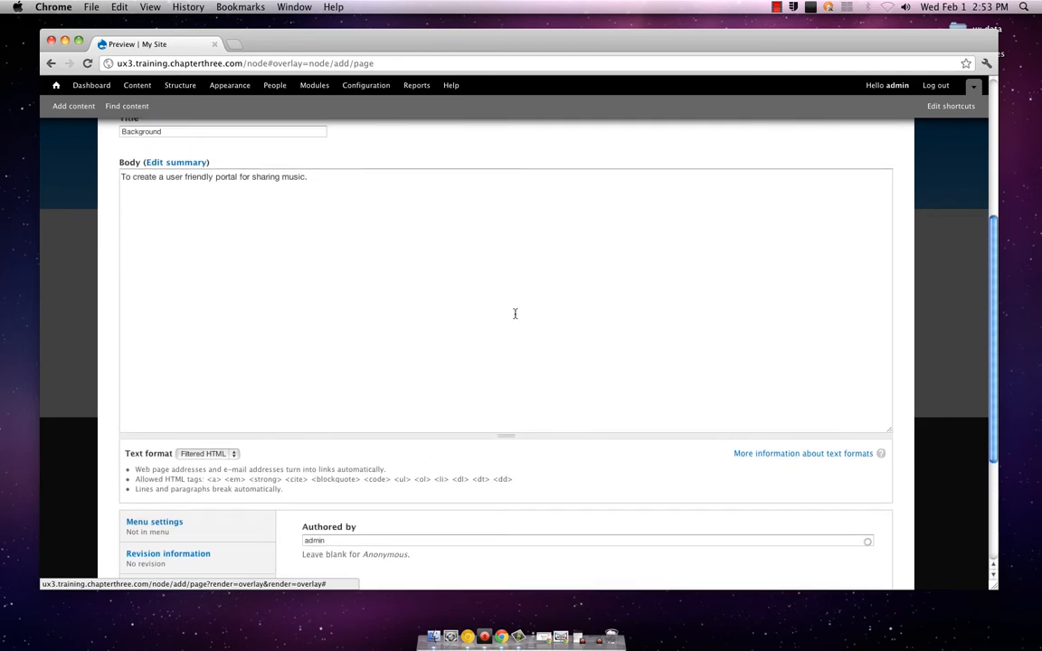
{"action": "scroll", "coordinate": [514, 314], "scroll_direction": "up", "scroll_amount": 7}
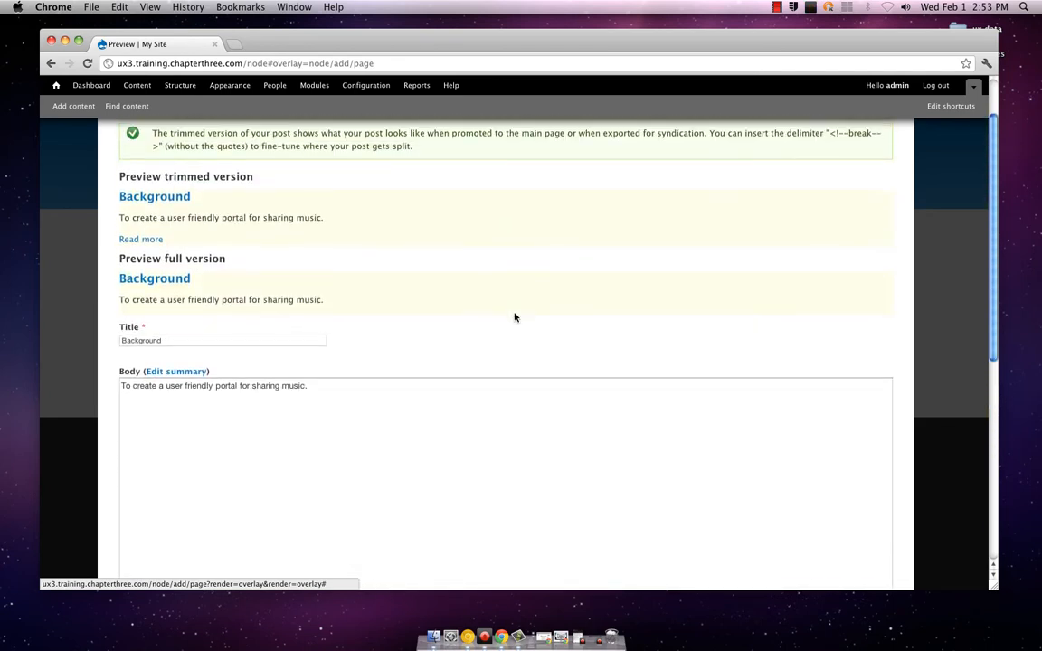
{"action": "scroll", "coordinate": [515, 317], "scroll_direction": "down", "scroll_amount": 4}
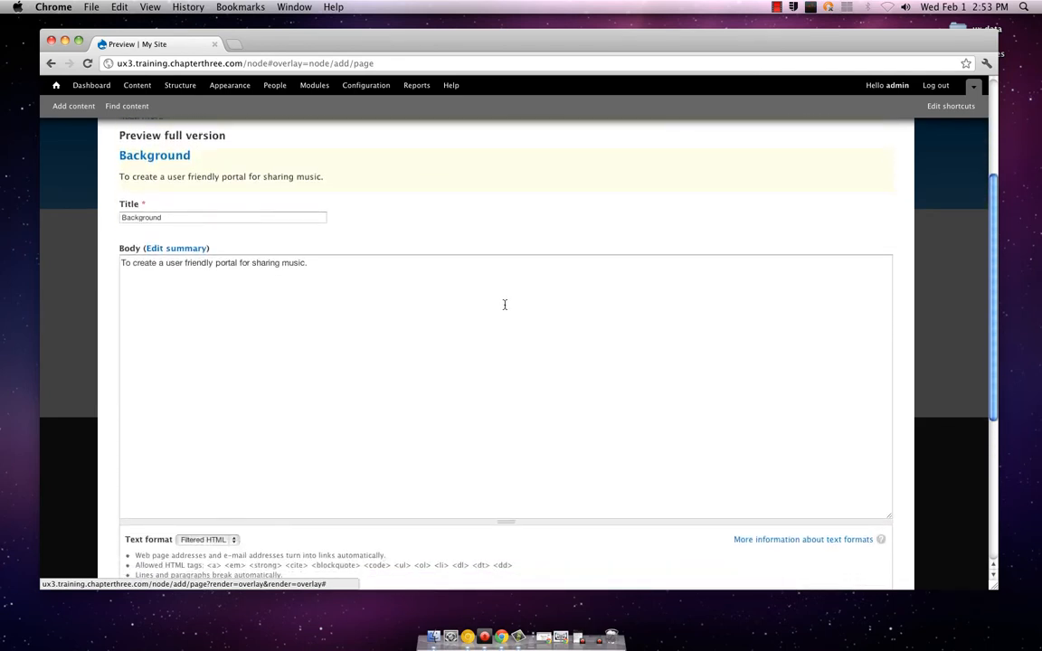
{"action": "scroll", "coordinate": [503, 304], "scroll_direction": "down", "scroll_amount": 5}
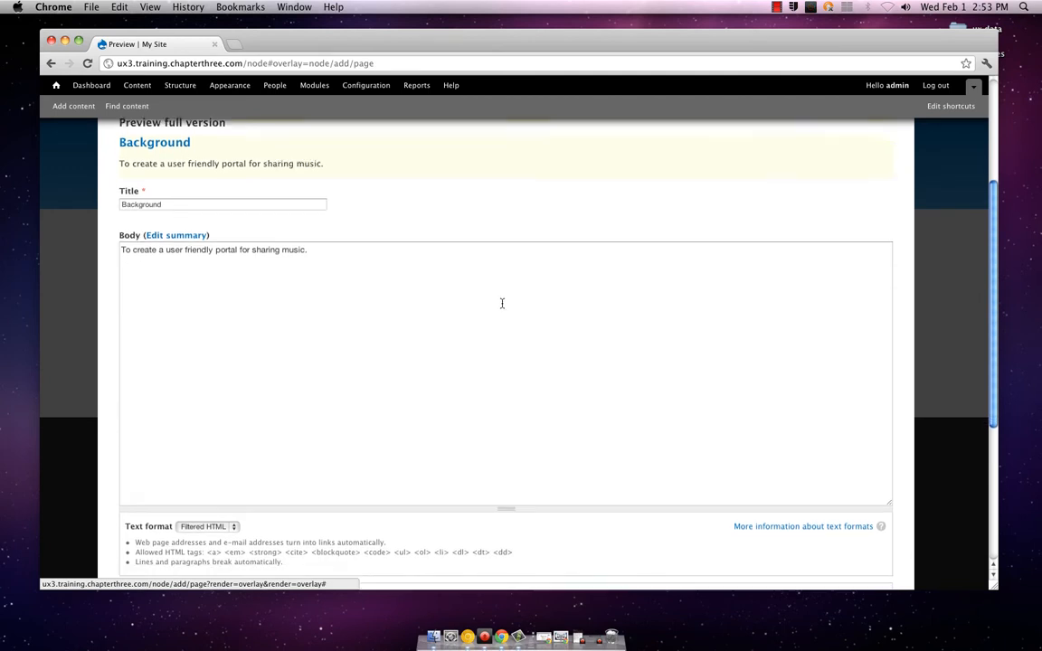
{"action": "scroll", "coordinate": [502, 303], "scroll_direction": "down", "scroll_amount": 4}
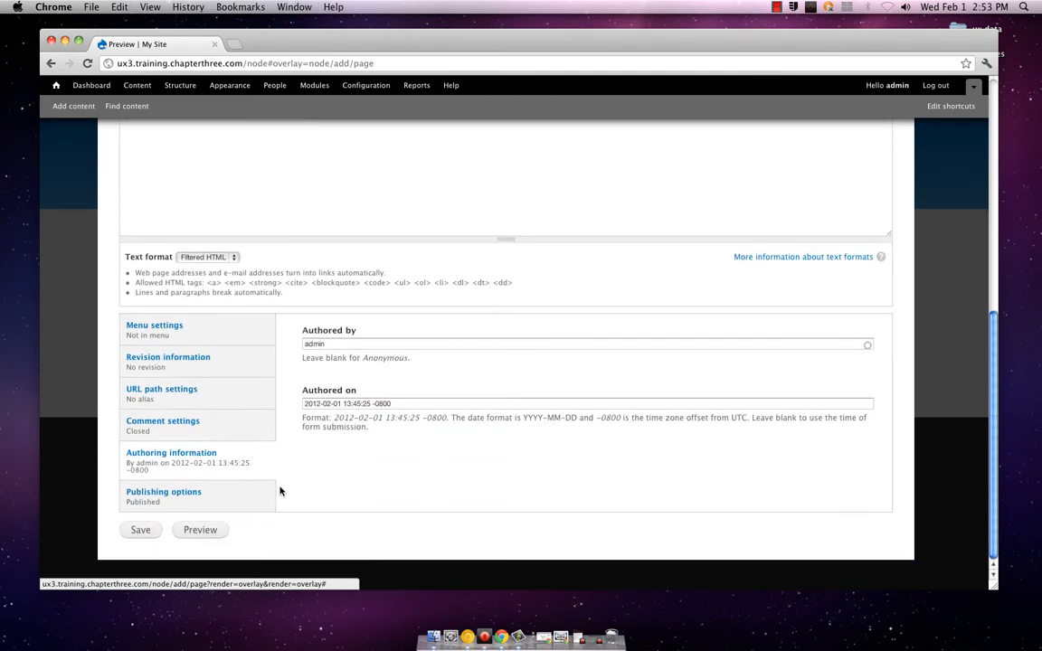
{"action": "scroll", "coordinate": [277, 495], "scroll_direction": "up", "scroll_amount": 10}
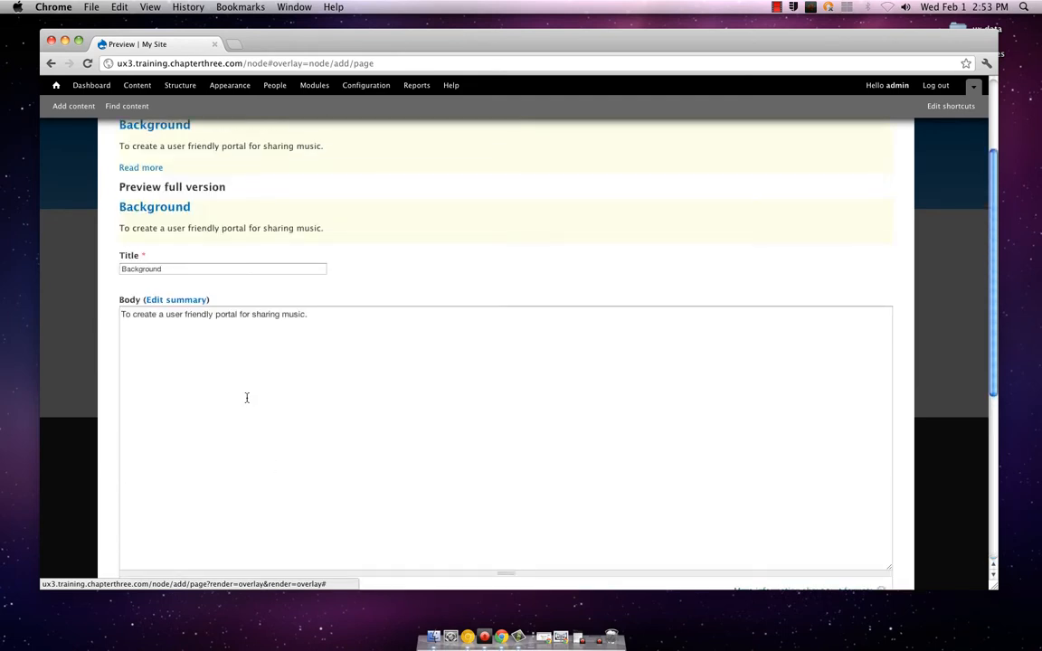
{"action": "left_click", "coordinate": [255, 315]}
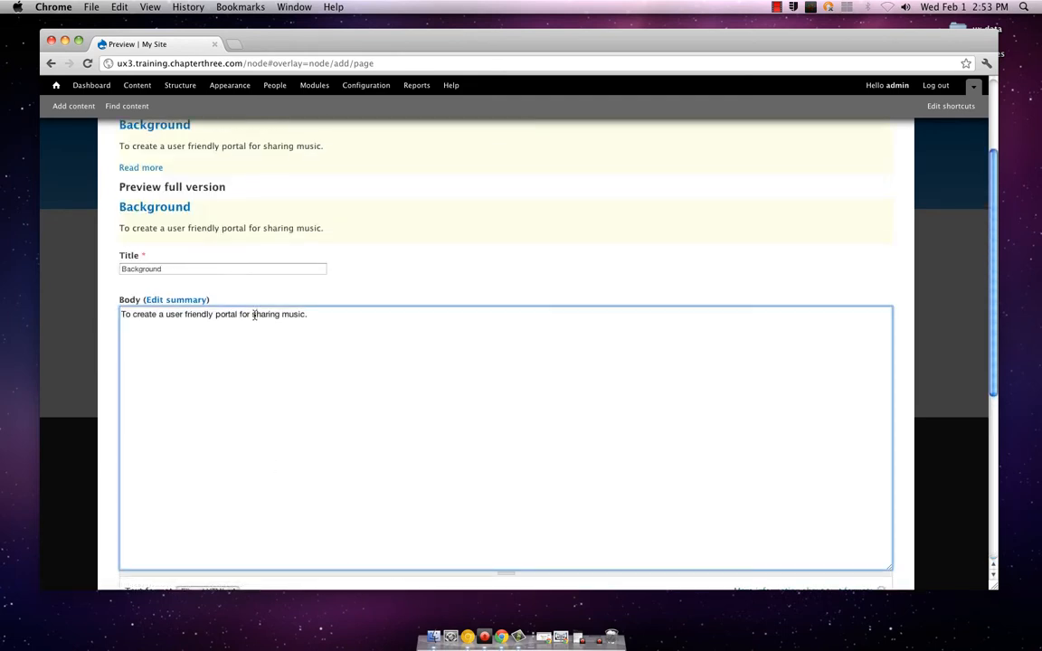
{"action": "type", "text": "creating and"}
{"action": "scroll", "coordinate": [360, 285], "scroll_direction": "down", "scroll_amount": 10}
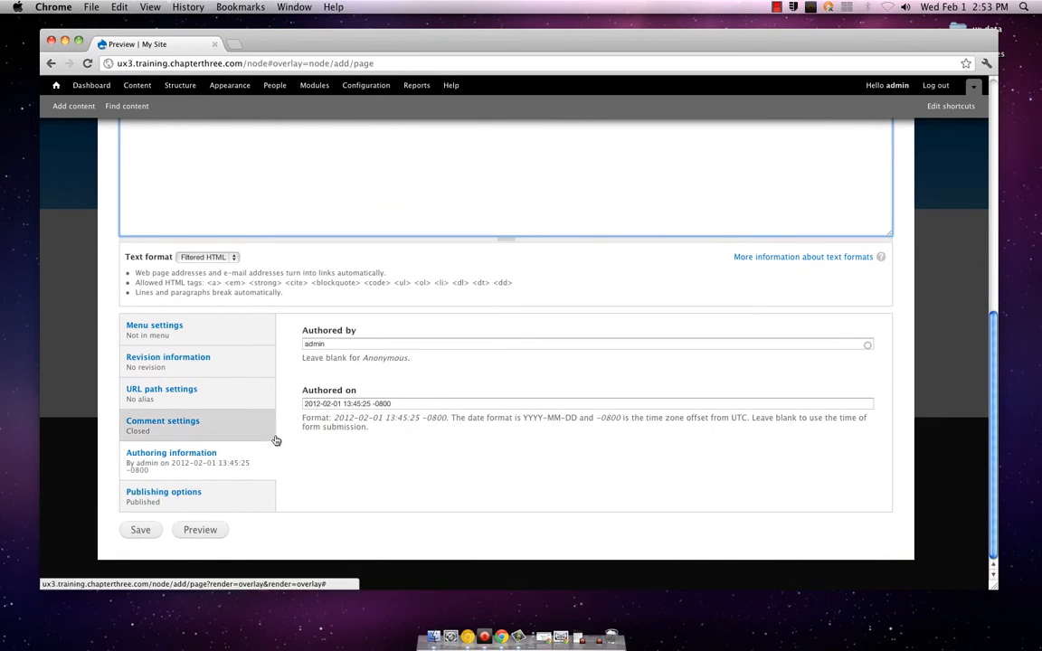
{"action": "left_click", "coordinate": [141, 530]}
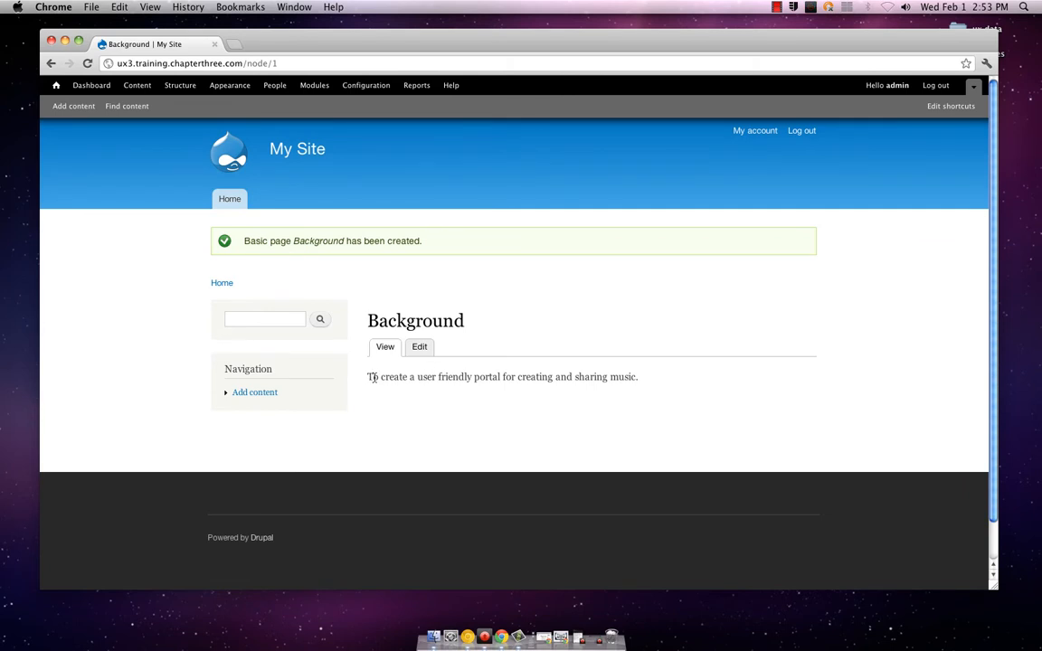
Open the saved Background page's edit form and return to the page view
{"action": "left_click", "coordinate": [419, 349]}
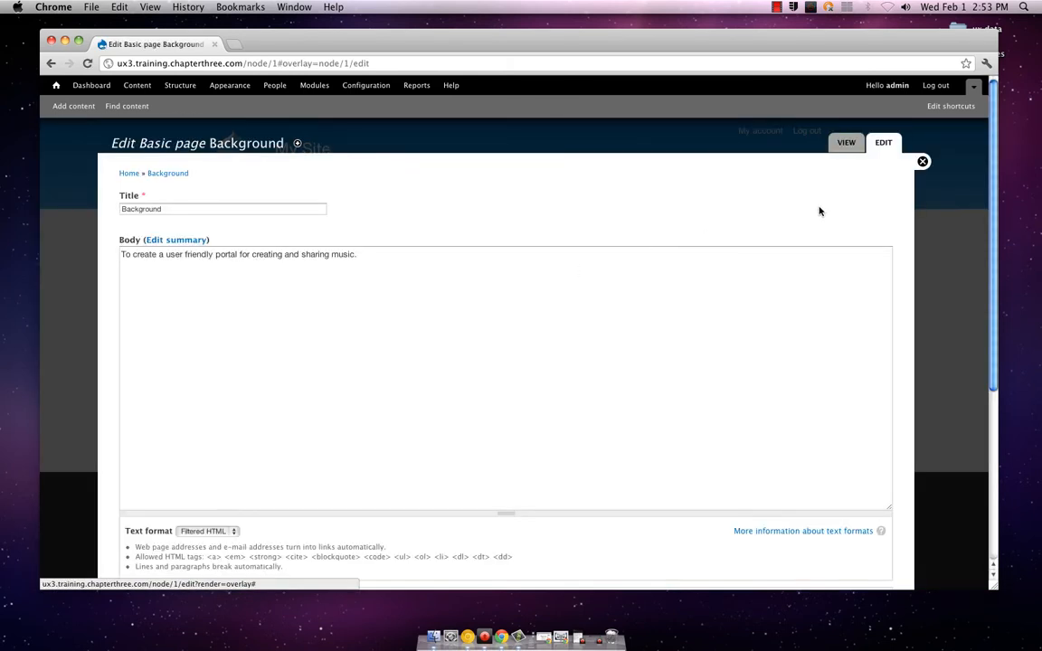
{"action": "left_click", "coordinate": [858, 149]}
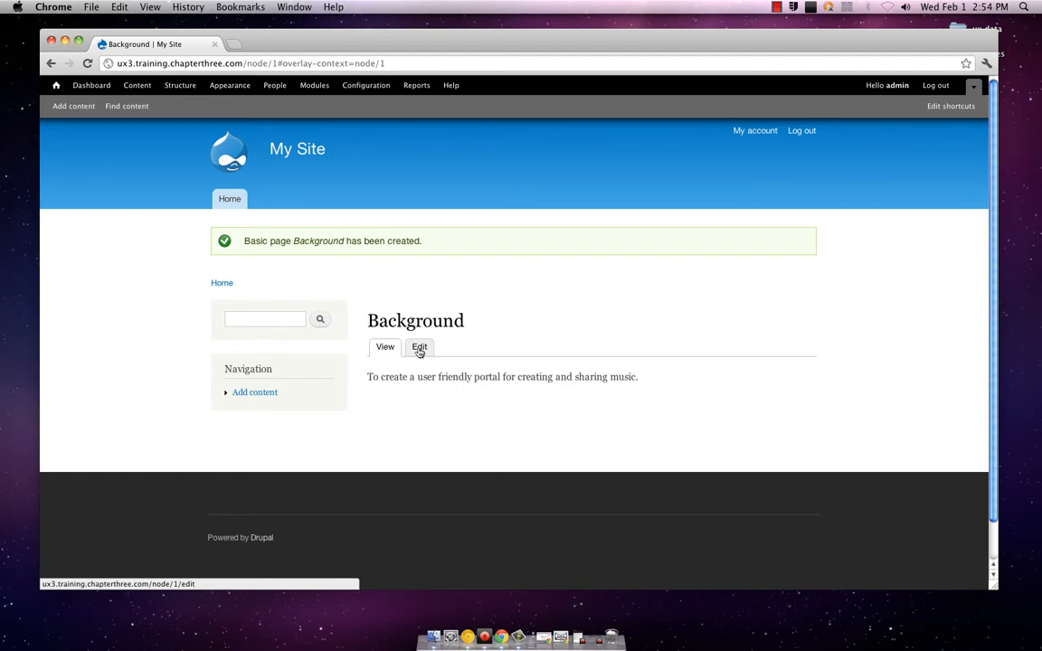
Start a new Article and enter "Hot songs for 2012" as its title
{"action": "left_click", "coordinate": [267, 393]}
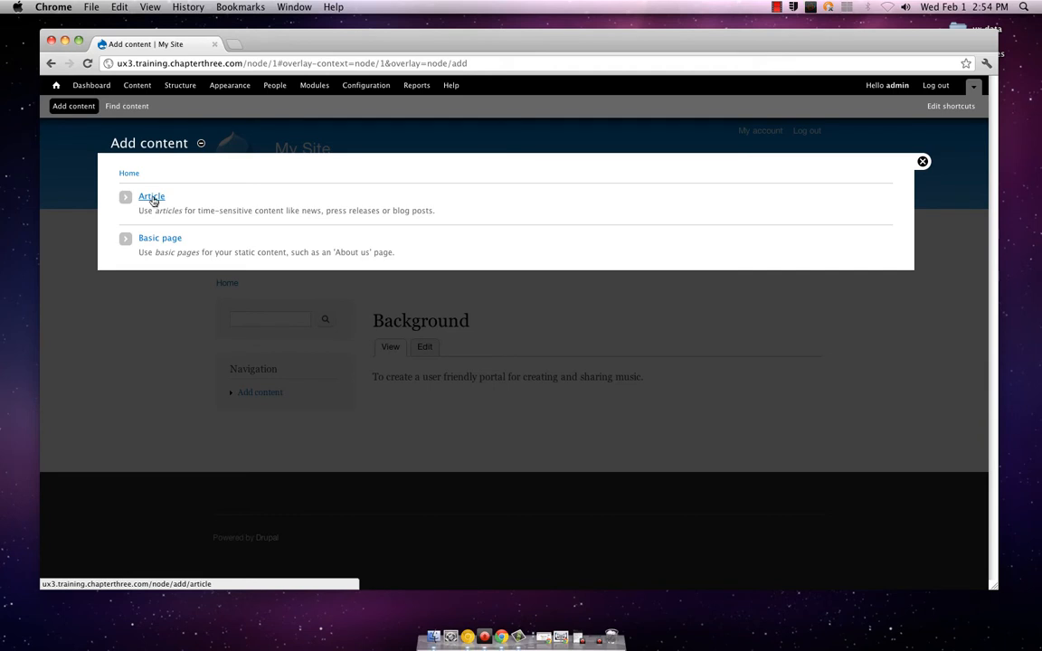
{"action": "left_click", "coordinate": [152, 198]}
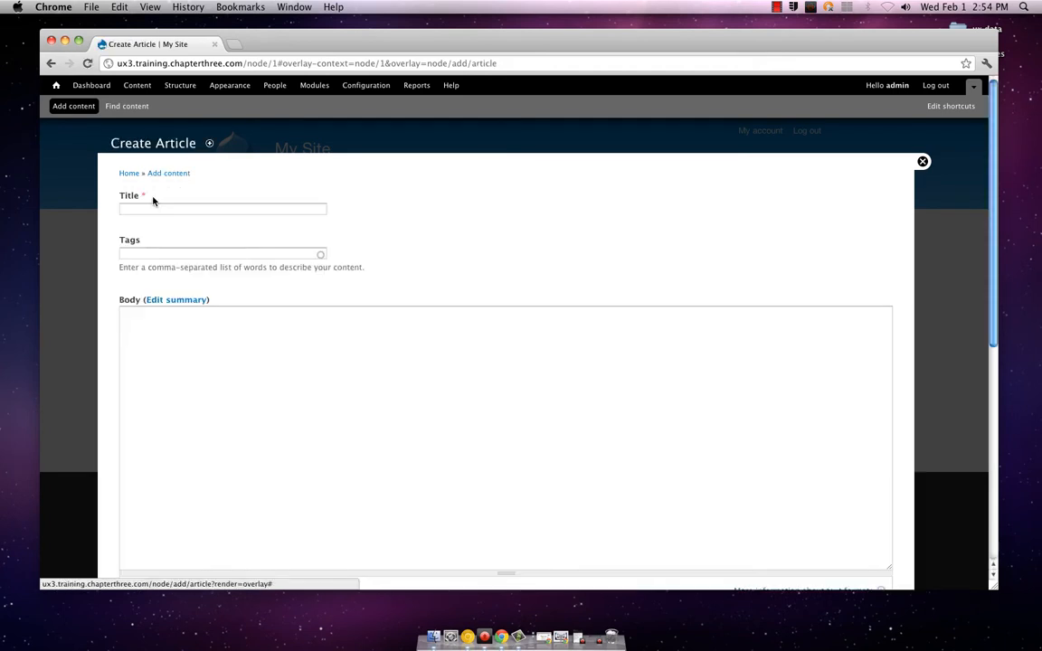
{"action": "left_click", "coordinate": [153, 207]}
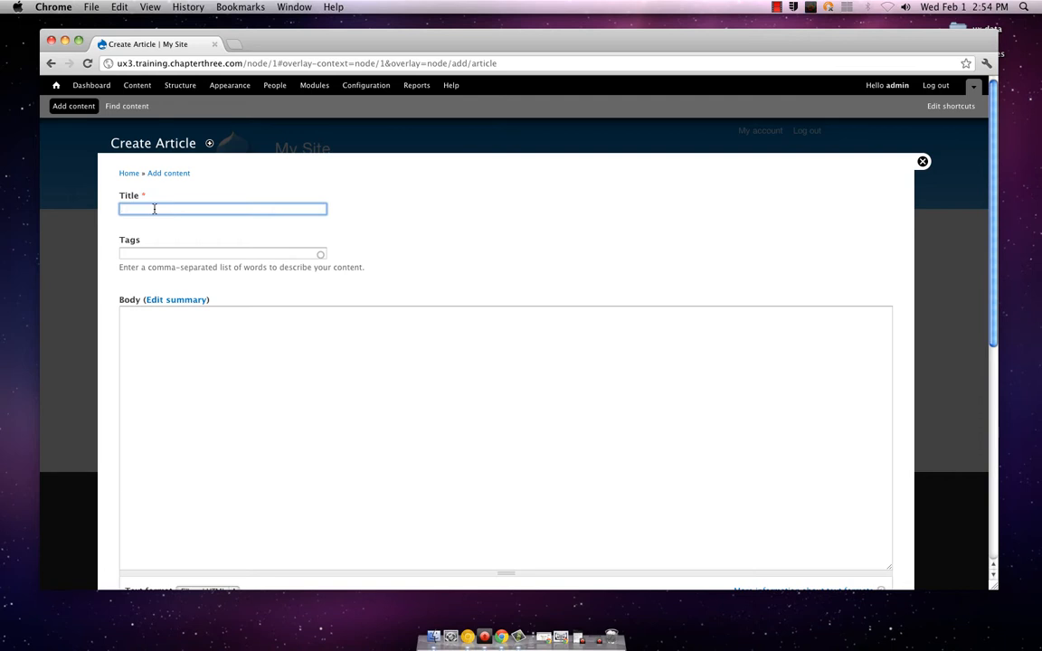
{"action": "type", "text": "Hot songs for 2012"}
{"action": "key", "text": "Tab"}
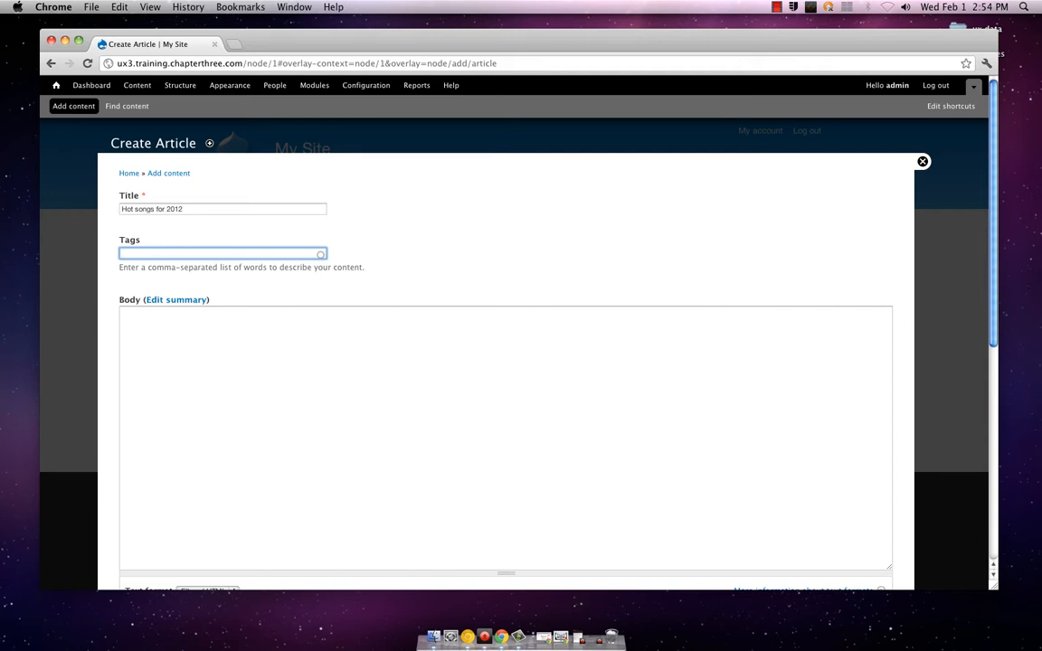
Tag the article with "2012,pop,popular,hits,hit,hot,radio"
{"action": "type", "text": "2012"}
{"action": "type", "text": ",c"}
{"action": "type", "text": "pop"}
{"action": "type", "text": ",popu"}
{"action": "type", "text": "la"}
{"action": "type", "text": "r,hits,hit,"}
{"action": "type", "text": "hot"}
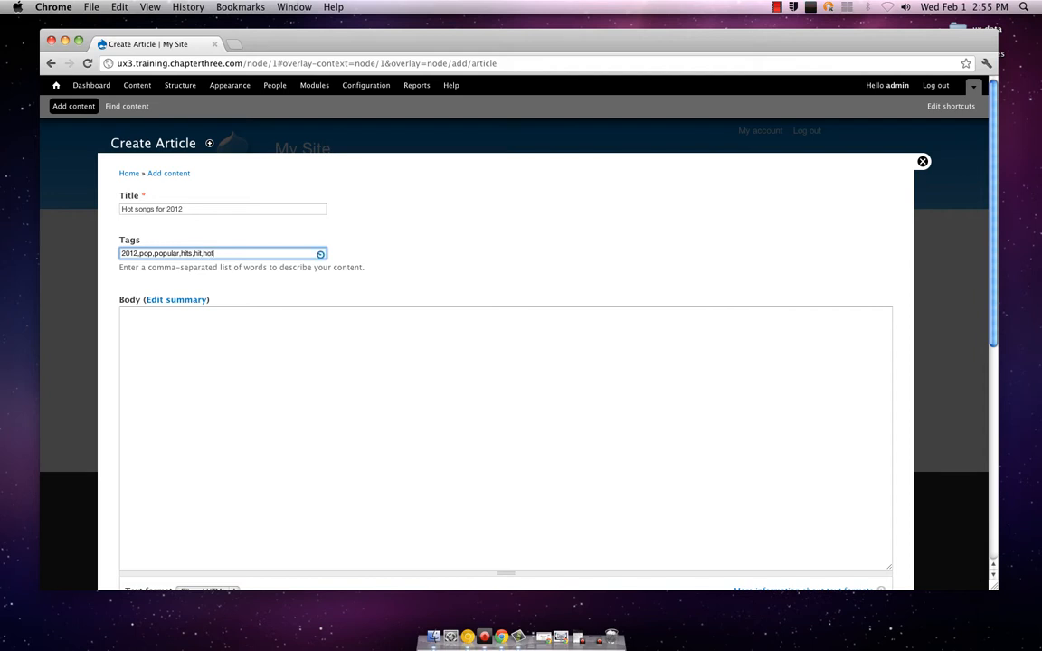
{"action": "type", "text": ",radio"}
Look over the new article's body, text format and image upload fields
{"action": "left_click", "coordinate": [220, 333]}
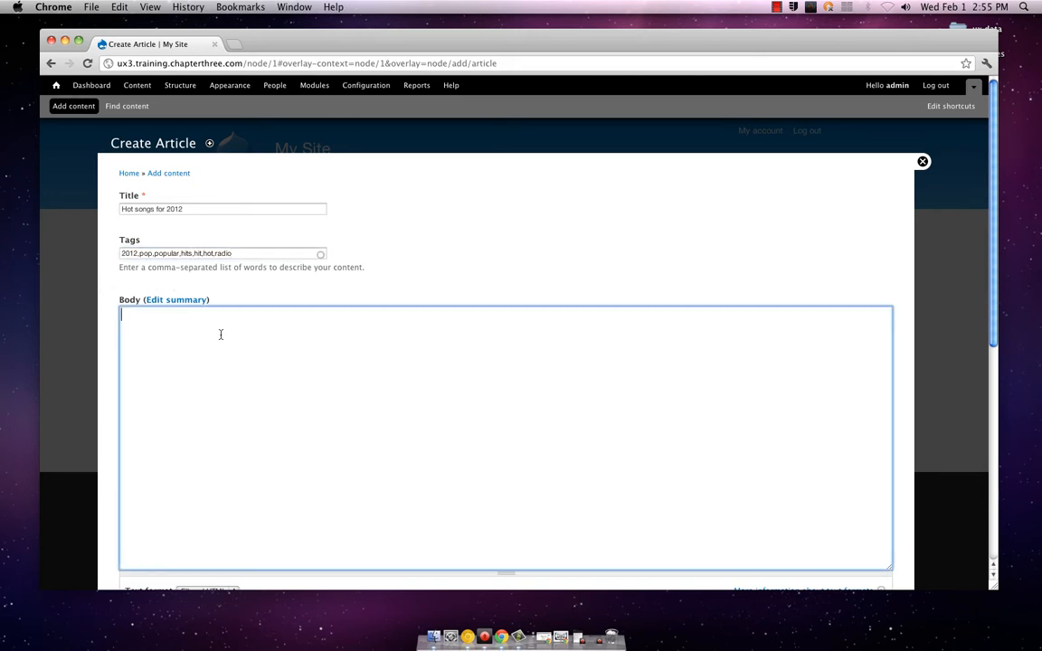
{"action": "scroll", "coordinate": [235, 330], "scroll_direction": "down", "scroll_amount": 2}
{"action": "scroll", "coordinate": [239, 331], "scroll_direction": "up", "scroll_amount": 2}
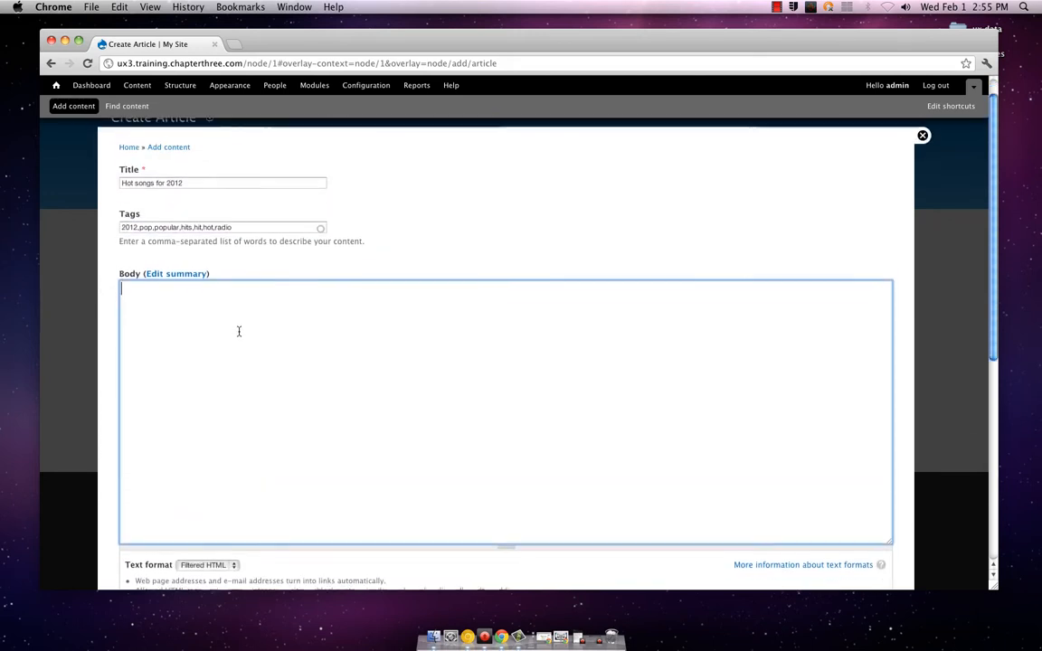
{"action": "scroll", "coordinate": [238, 331], "scroll_direction": "down", "scroll_amount": 3}
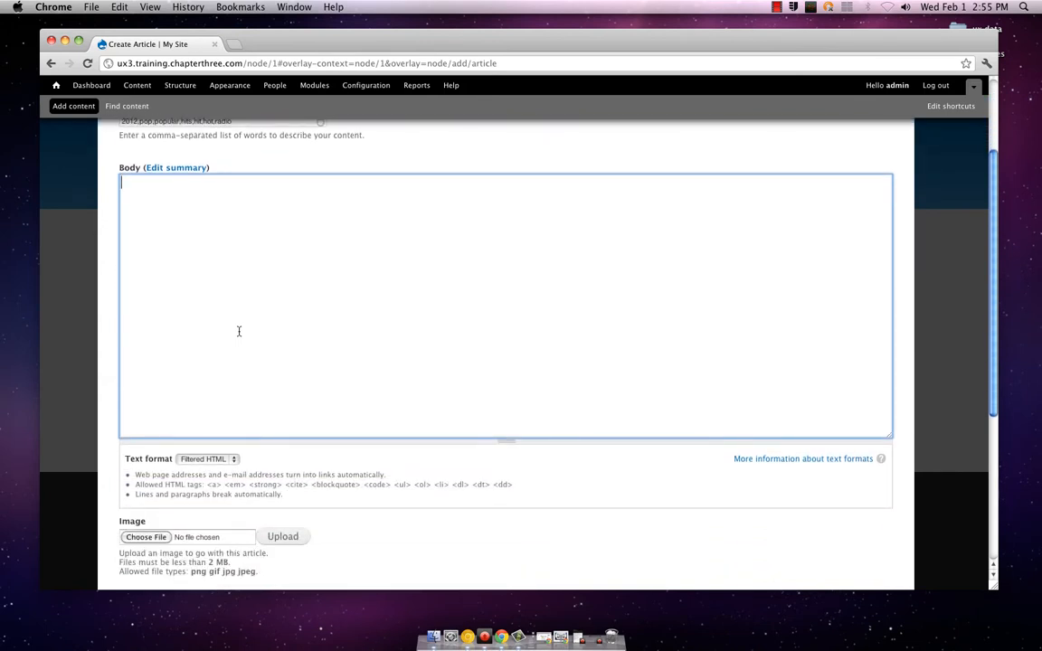
{"action": "scroll", "coordinate": [239, 331], "scroll_direction": "down", "scroll_amount": 2}
{"action": "scroll", "coordinate": [238, 331], "scroll_direction": "up", "scroll_amount": 4}
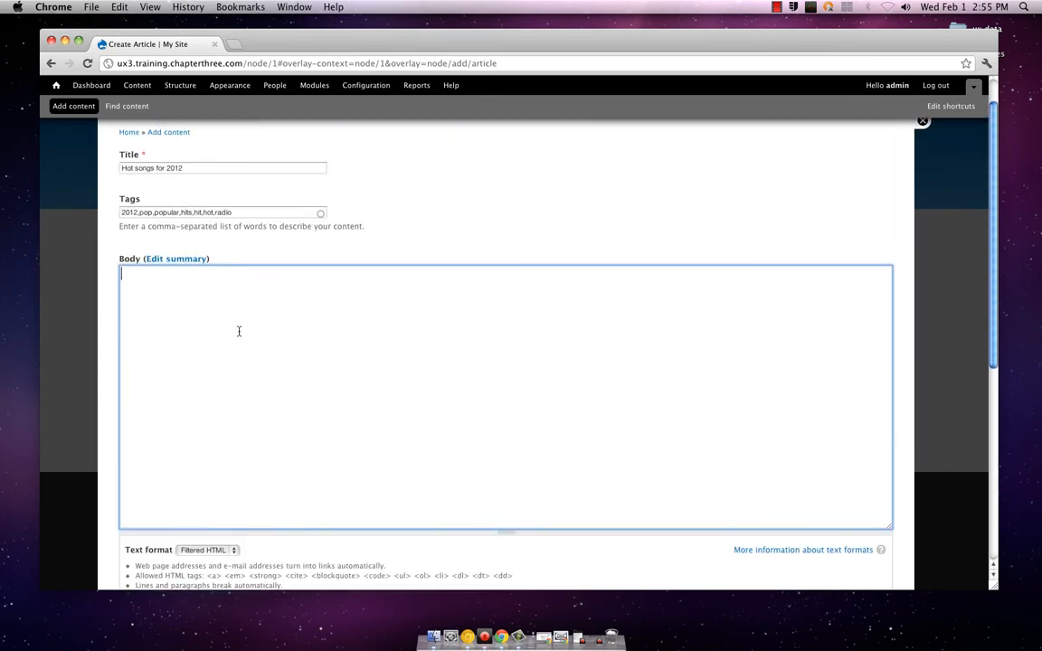
{"action": "scroll", "coordinate": [239, 331], "scroll_direction": "down", "scroll_amount": 2}
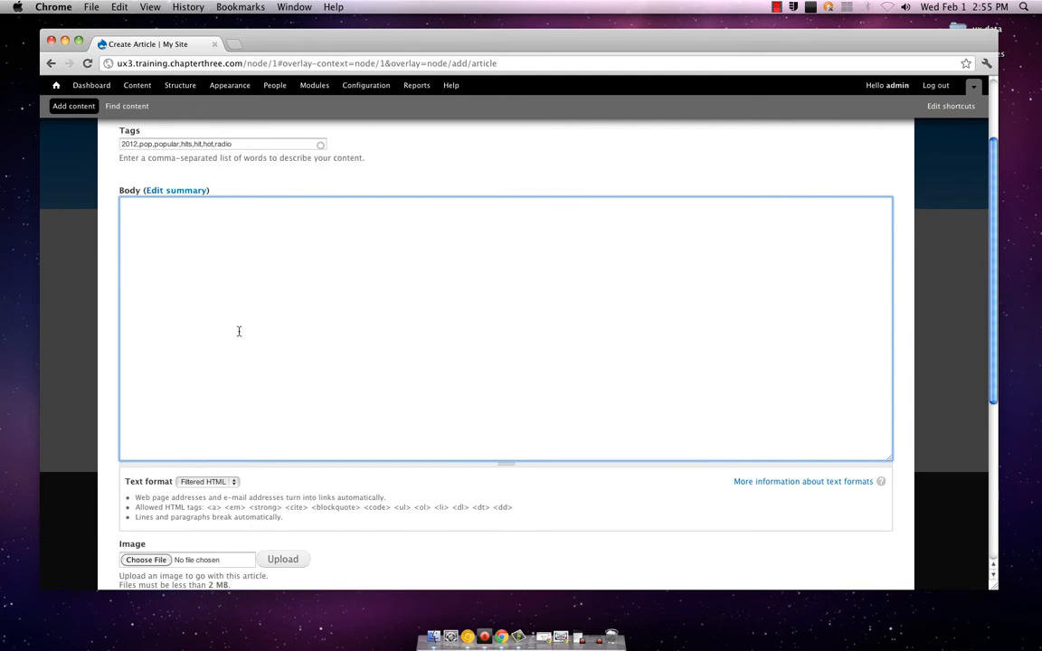
{"action": "scroll", "coordinate": [239, 331], "scroll_direction": "down", "scroll_amount": 2}
{"action": "scroll", "coordinate": [238, 332], "scroll_direction": "up", "scroll_amount": 1}
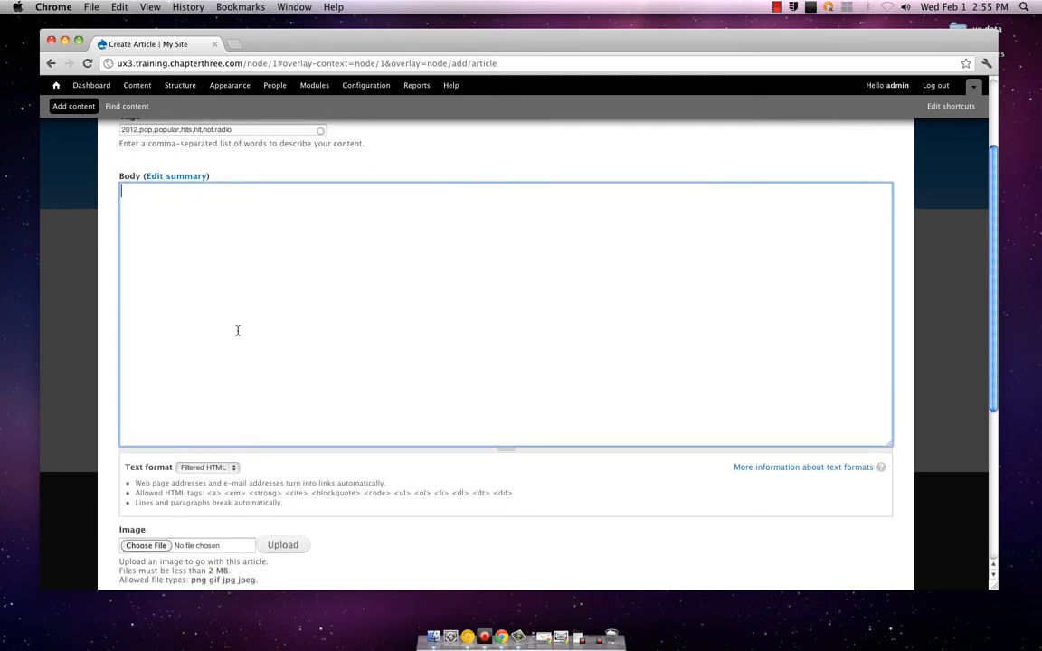
Enter the article's body text "Some of the best song of this year have yet to even come out."
{"action": "scroll", "coordinate": [238, 332], "scroll_direction": "up", "scroll_amount": 2}
{"action": "type", "text": "Some of "}
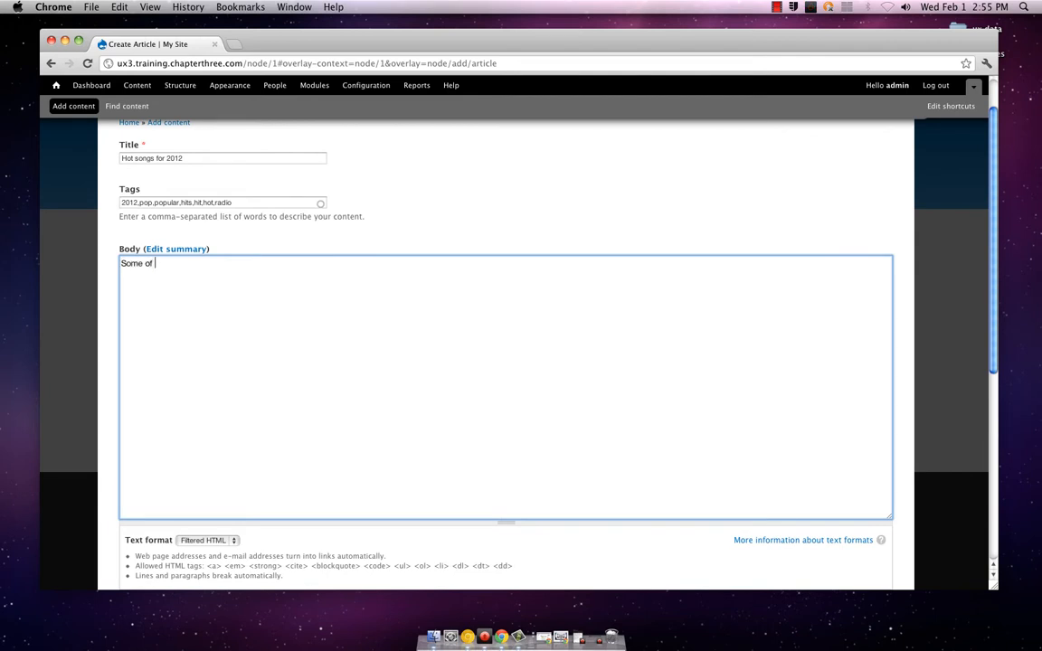
{"action": "type", "text": "the best song os"}
{"action": "key", "text": "BackSpace"}
{"action": "type", "text": "f this year have yet "}
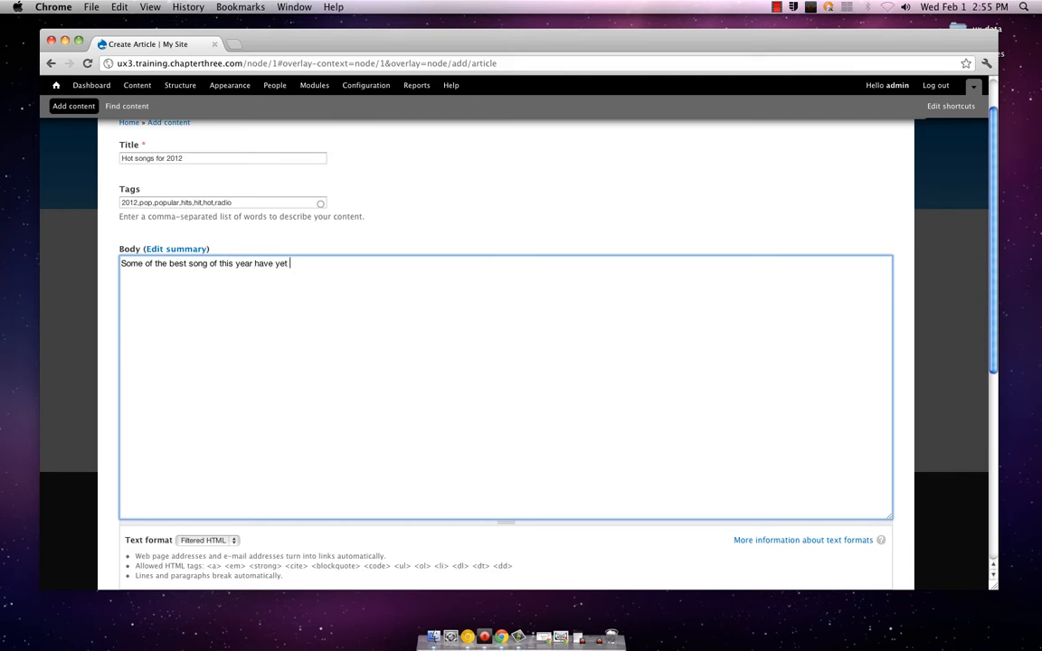
{"action": "type", "text": "to even come out."}
Browse the images in the pictures folder, choose gala06.jpg for the article and upload it
{"action": "scroll", "coordinate": [237, 330], "scroll_direction": "down", "scroll_amount": 8}
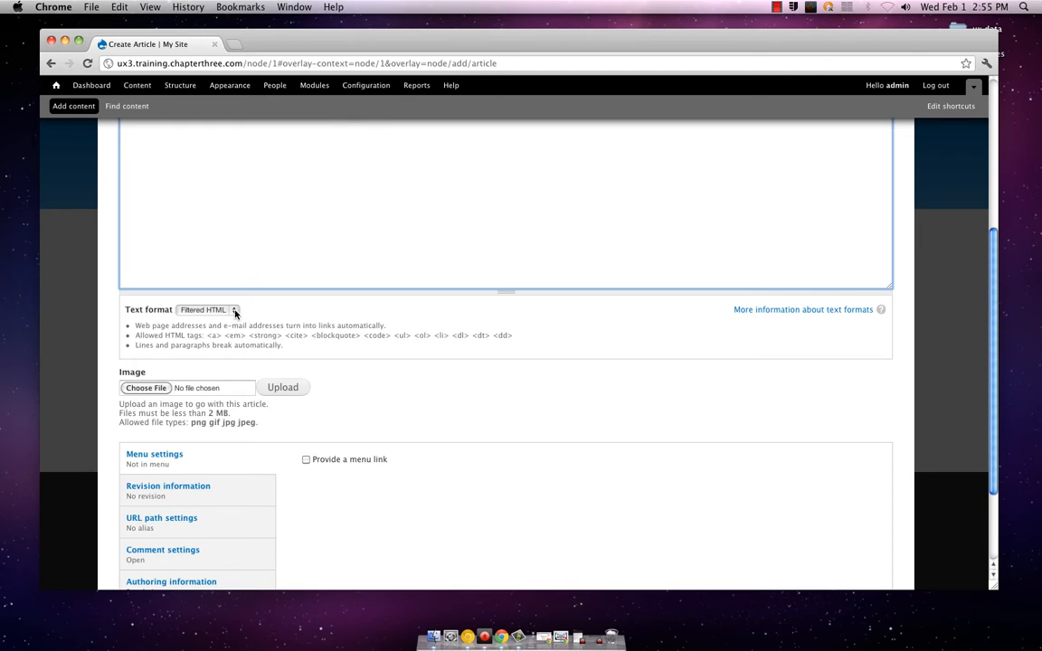
{"action": "scroll", "coordinate": [233, 314], "scroll_direction": "down", "scroll_amount": 3}
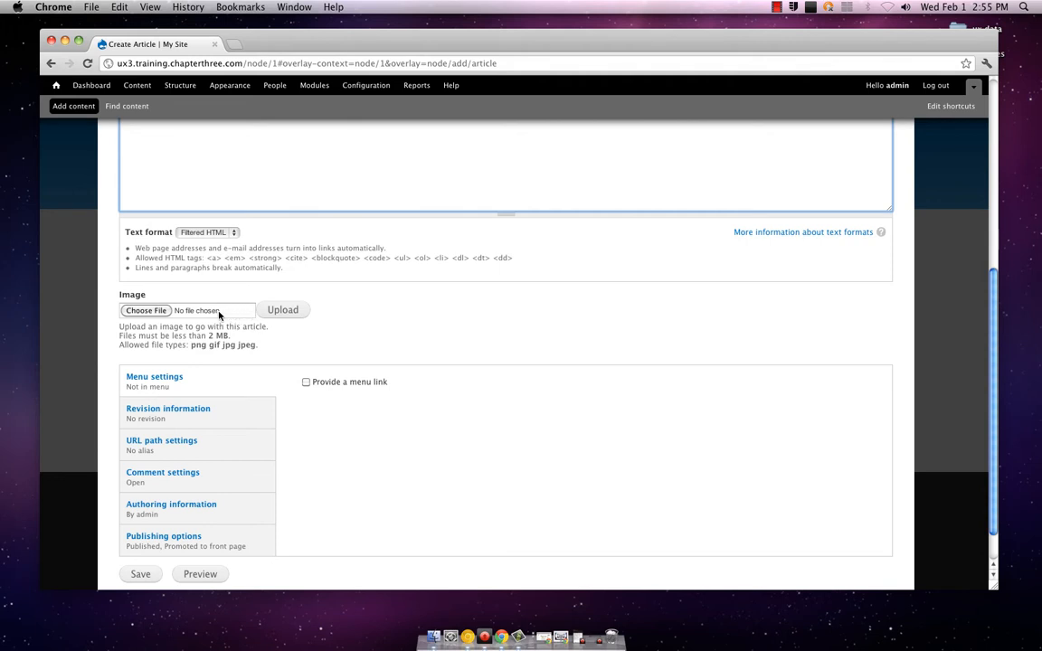
{"action": "left_click", "coordinate": [153, 311]}
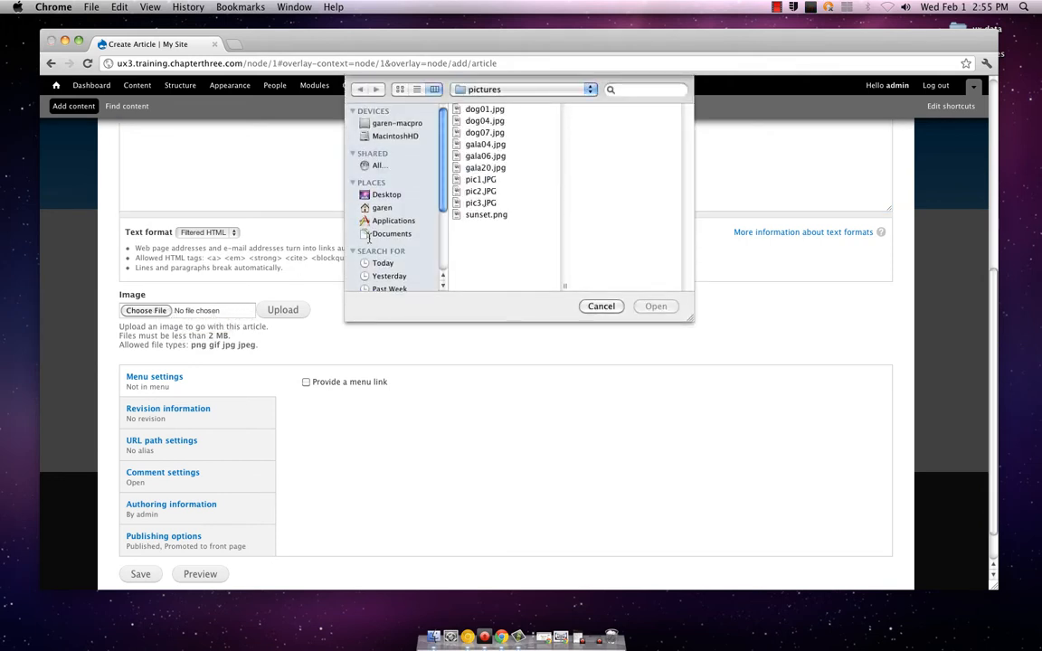
{"action": "left_click", "coordinate": [481, 112]}
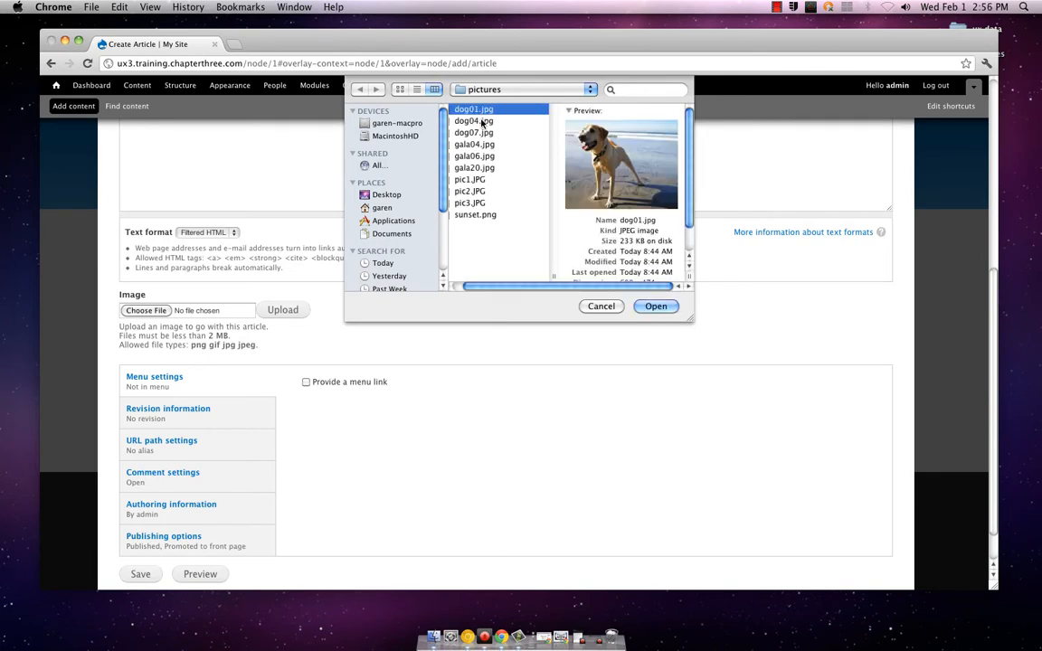
{"action": "left_click", "coordinate": [482, 122]}
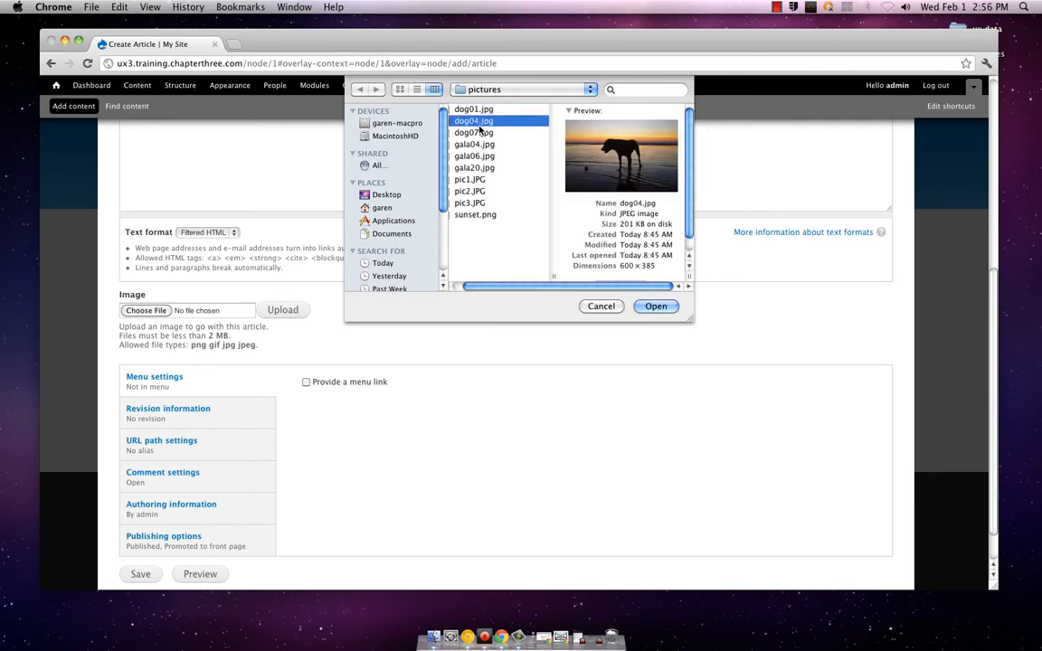
{"action": "left_click", "coordinate": [478, 133]}
{"action": "left_click", "coordinate": [479, 143]}
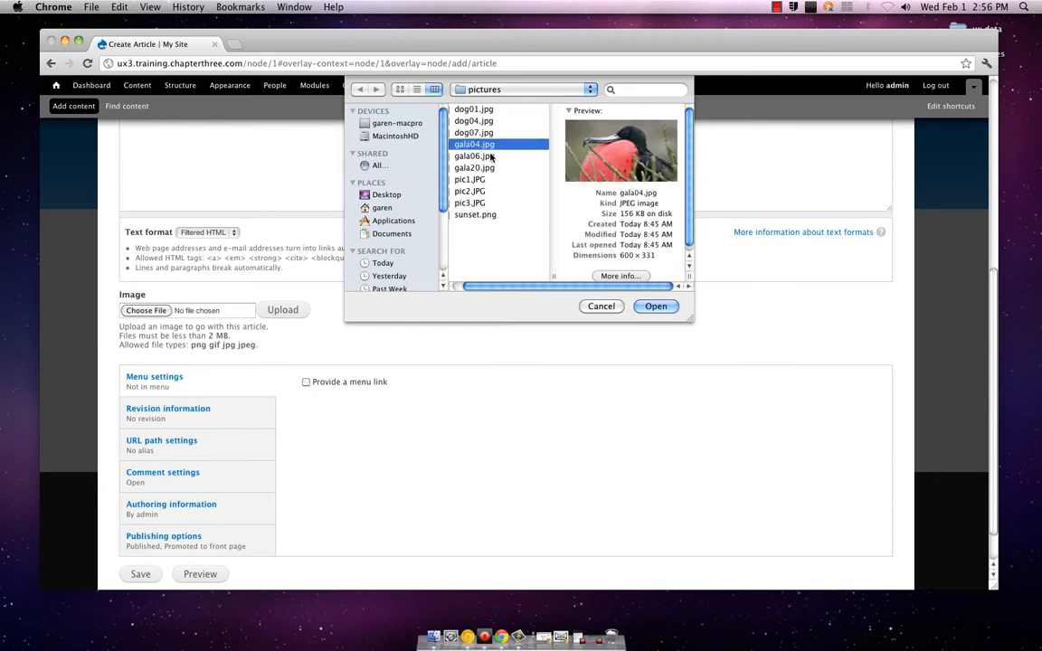
{"action": "left_click", "coordinate": [490, 156]}
{"action": "left_click", "coordinate": [493, 167]}
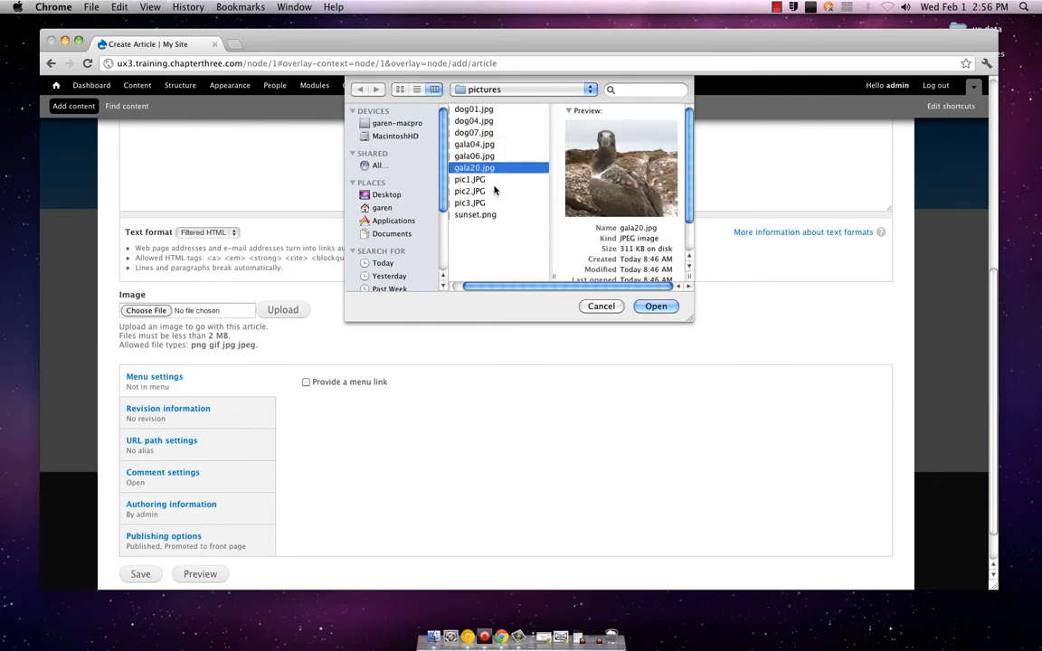
{"action": "left_click", "coordinate": [501, 156]}
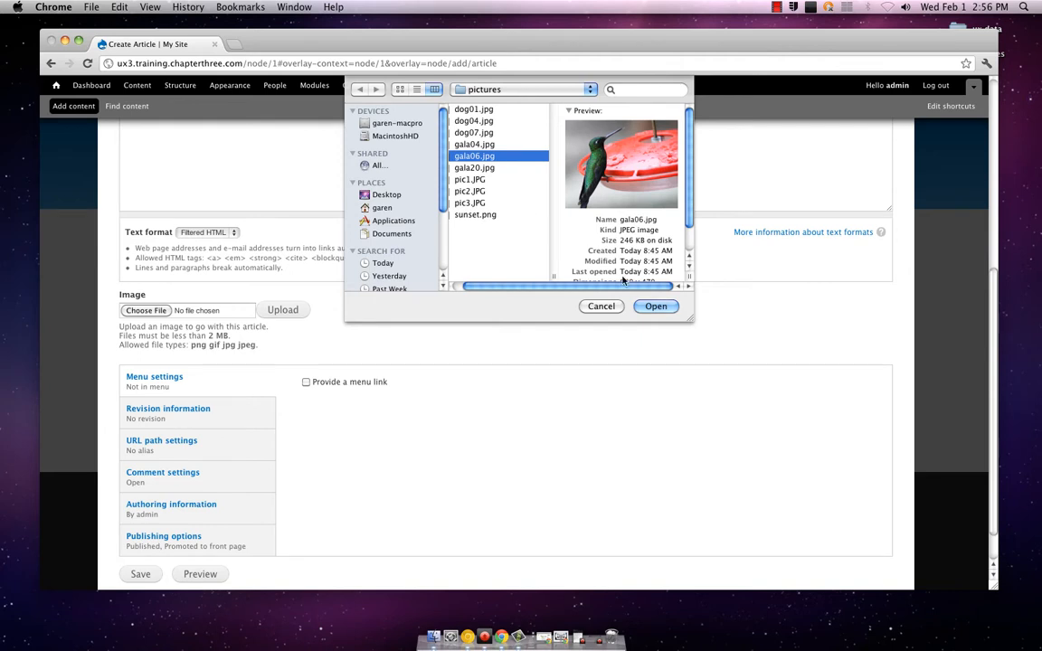
{"action": "left_click", "coordinate": [656, 307]}
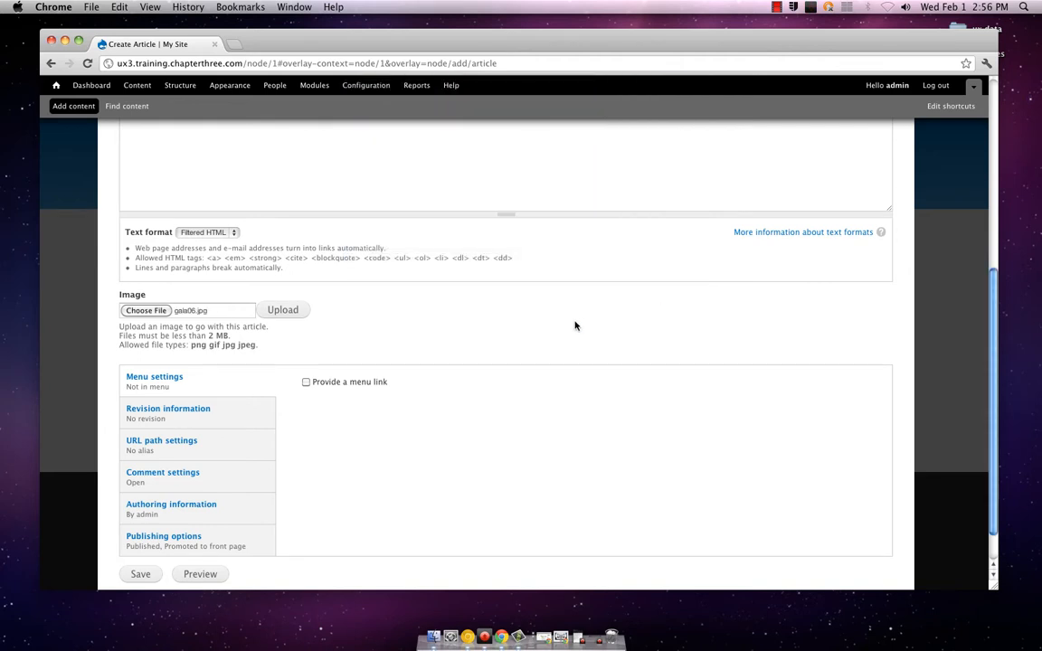
{"action": "left_click", "coordinate": [289, 312]}
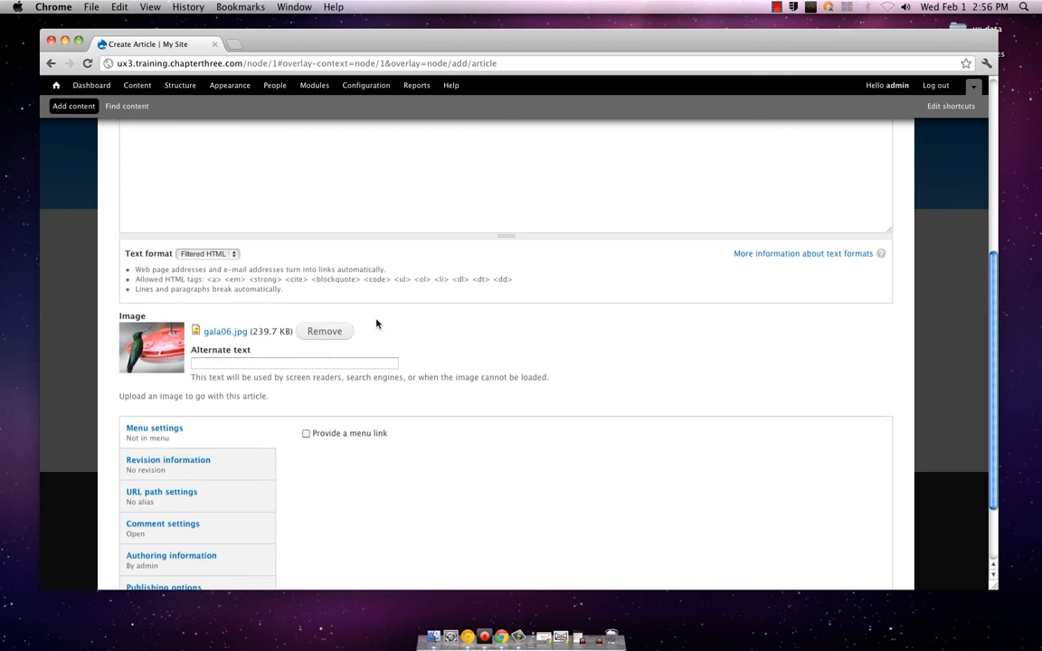
Add a new revision to the article with the log message "I choose the hummingbird because the sound of their wings is timeless."
{"action": "scroll", "coordinate": [376, 323], "scroll_direction": "down", "scroll_amount": 3}
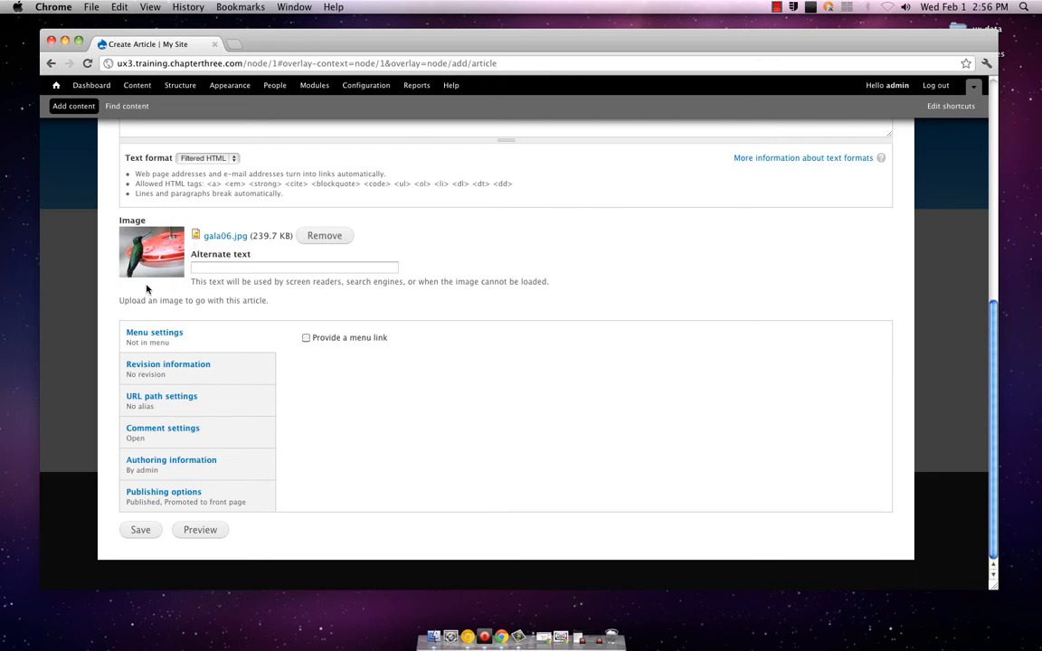
{"action": "left_click", "coordinate": [234, 369]}
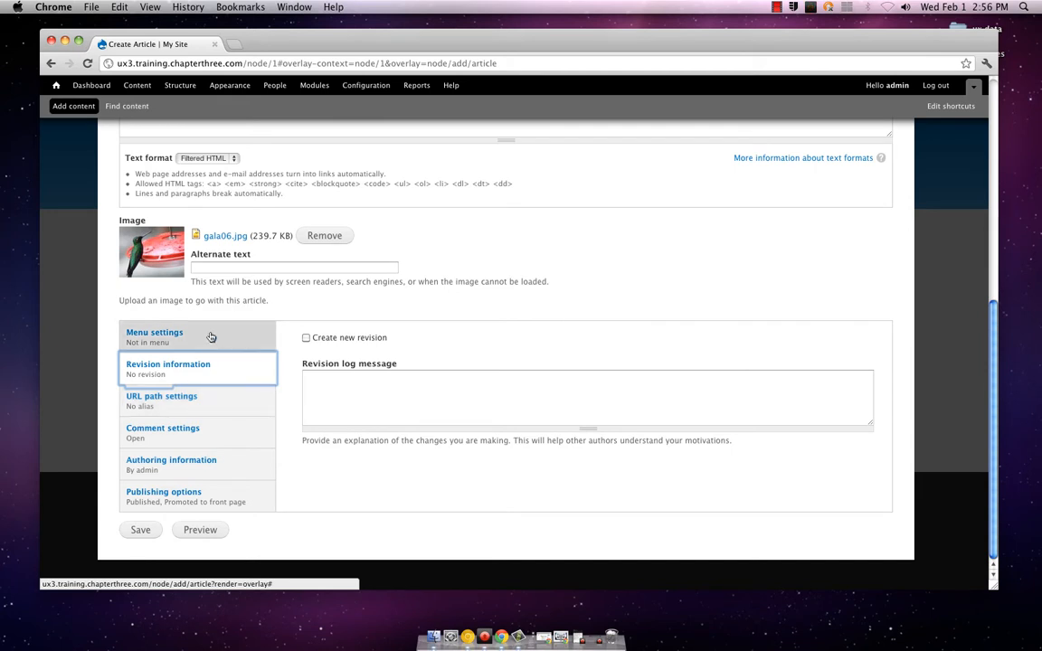
{"action": "left_click", "coordinate": [218, 400]}
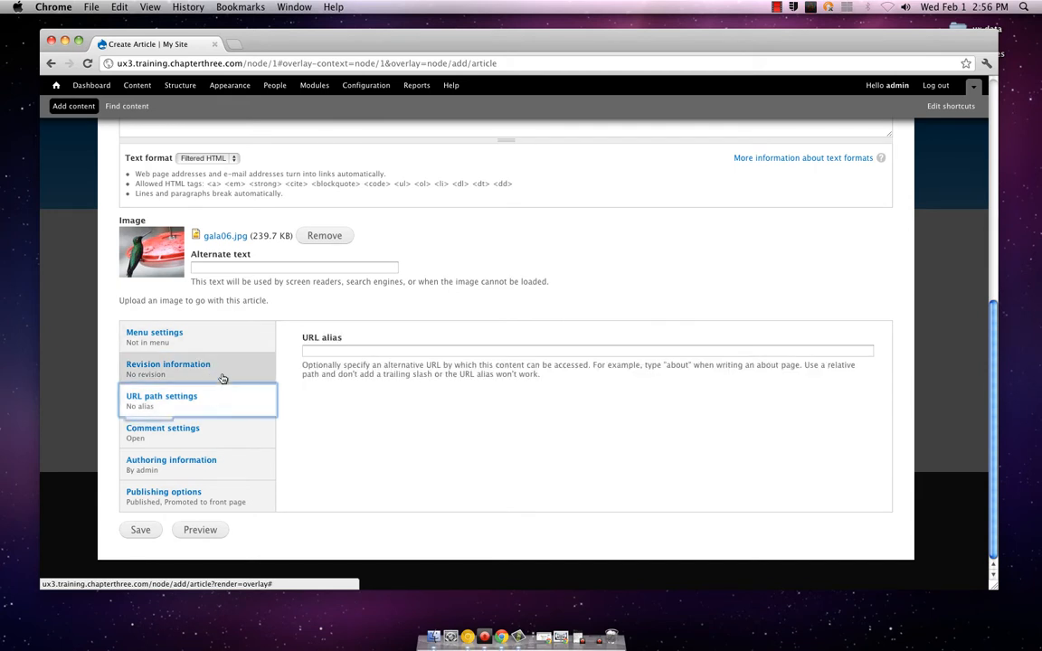
{"action": "left_click", "coordinate": [222, 378]}
{"action": "left_click", "coordinate": [326, 400]}
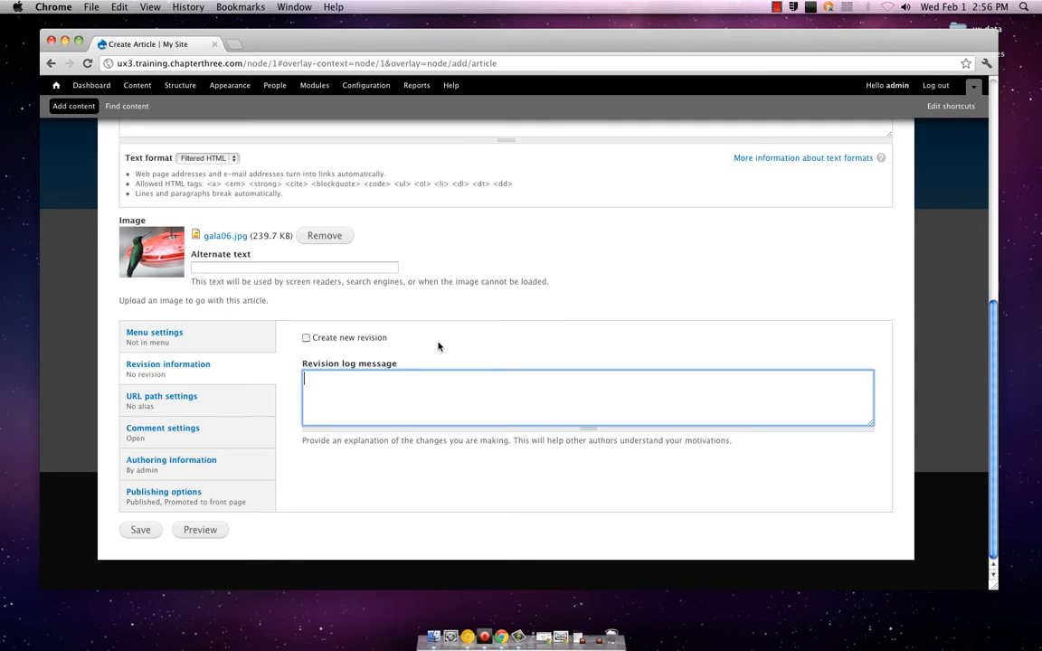
{"action": "type", "text": "I choose the humme"}
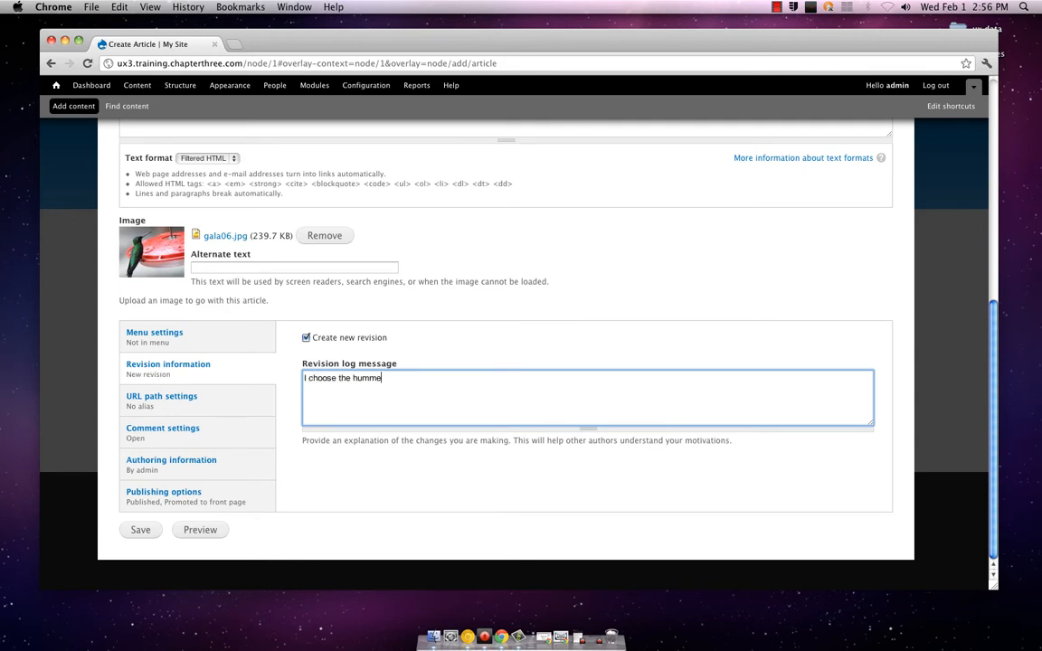
{"action": "key", "text": "BackSpace"}
{"action": "type", "text": "ingbird because the sound of their wi"}
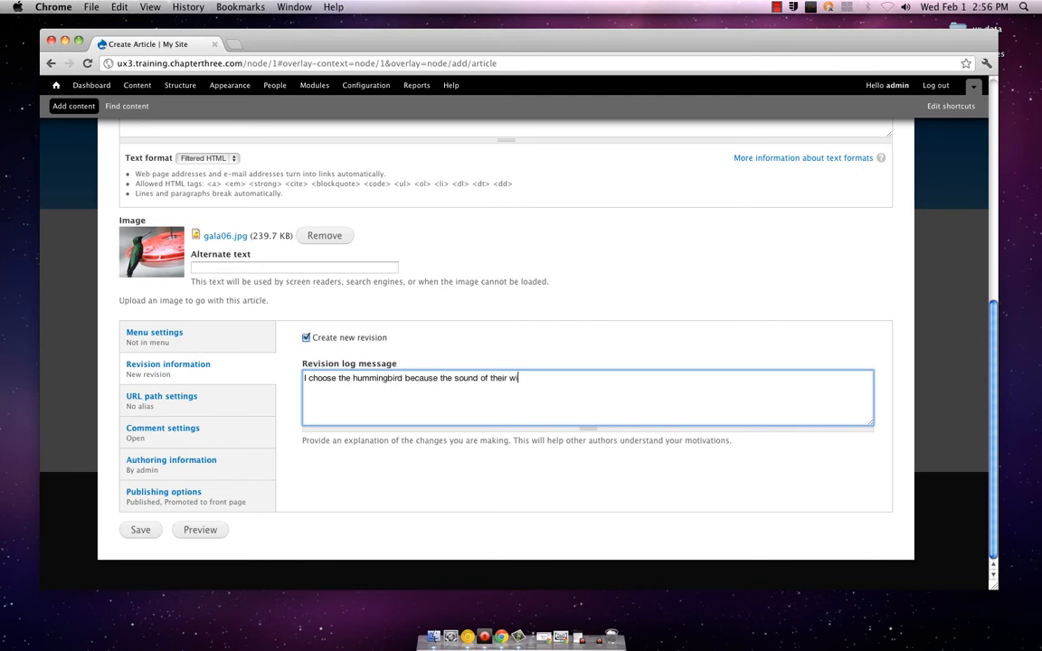
{"action": "type", "text": "ngs is timeless."}
Set the article's URL alias to "TopMusicfor2012"
{"action": "left_click", "coordinate": [258, 401]}
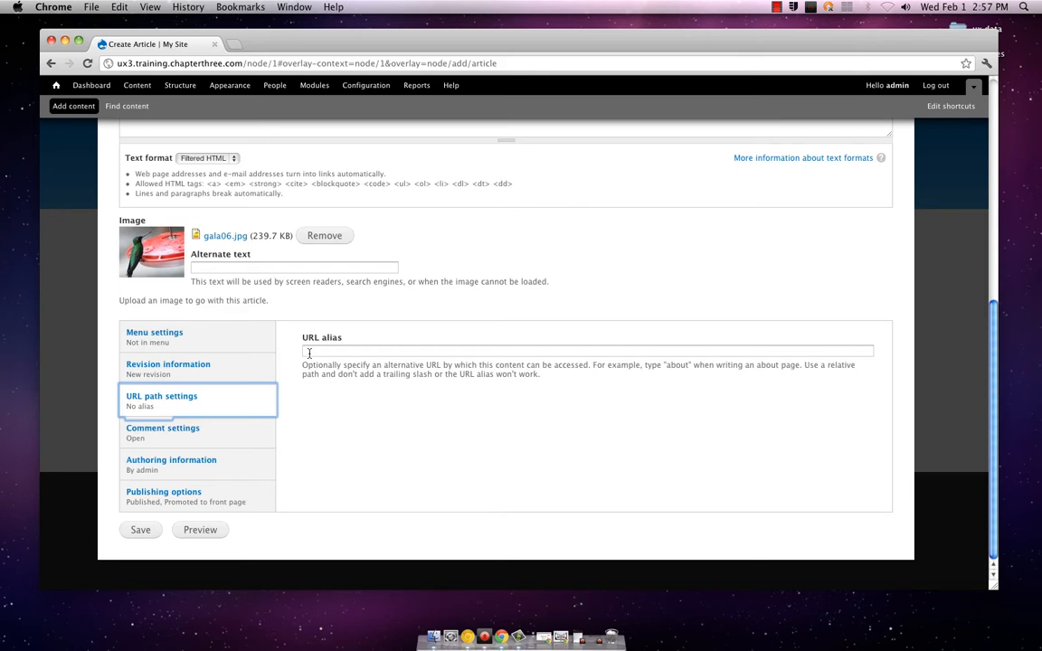
{"action": "left_click", "coordinate": [314, 351]}
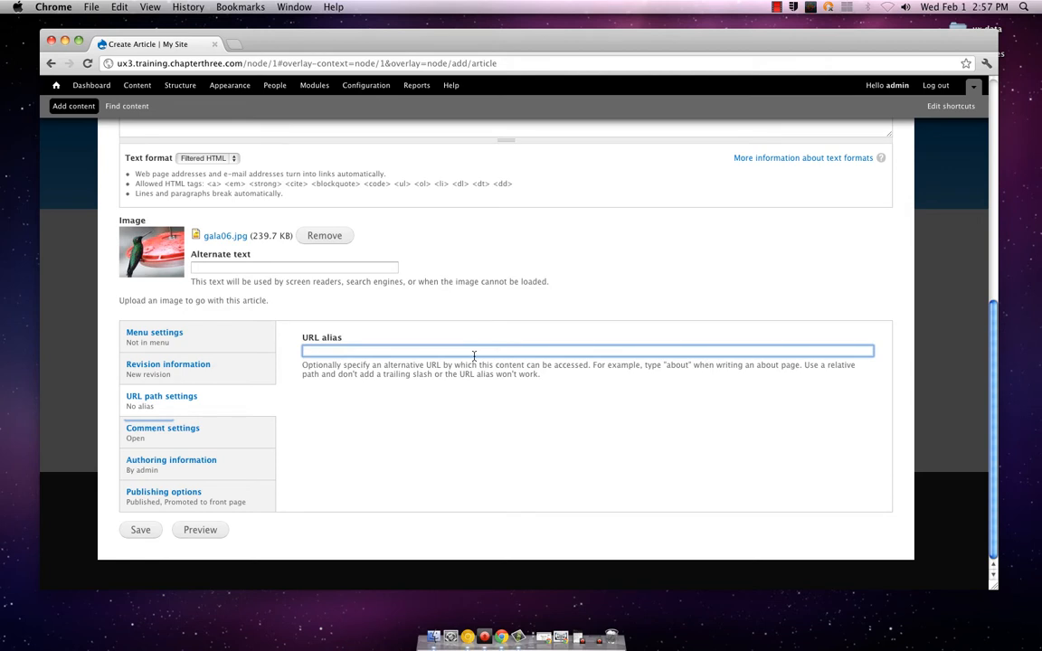
{"action": "type", "text": "TopMusic"}
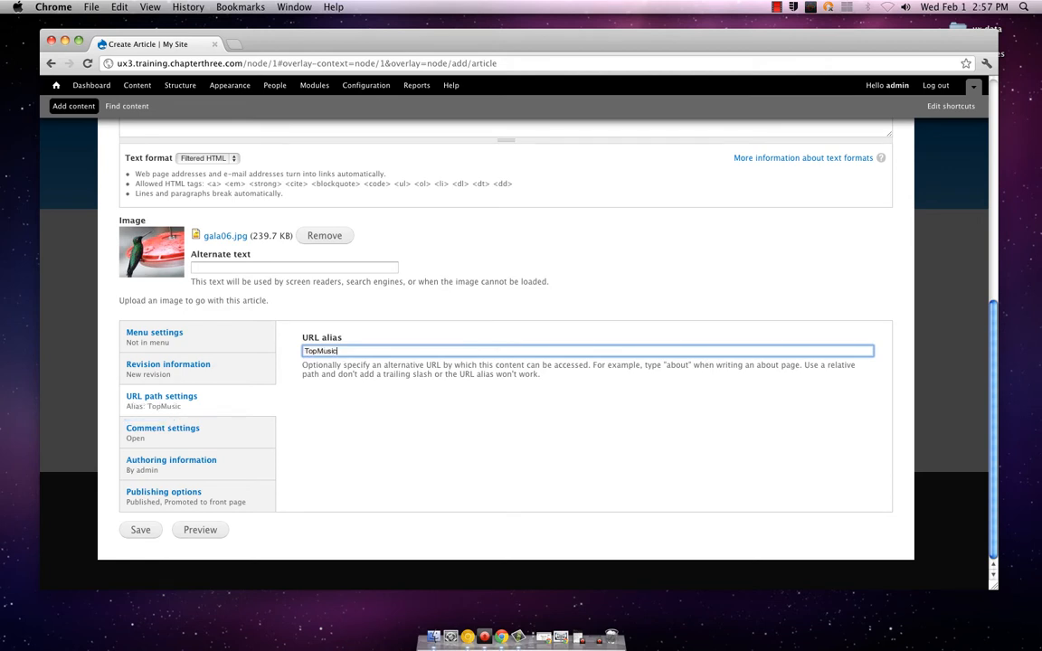
{"action": "type", "text": "for2012"}
{"action": "left_click", "coordinate": [266, 438]}
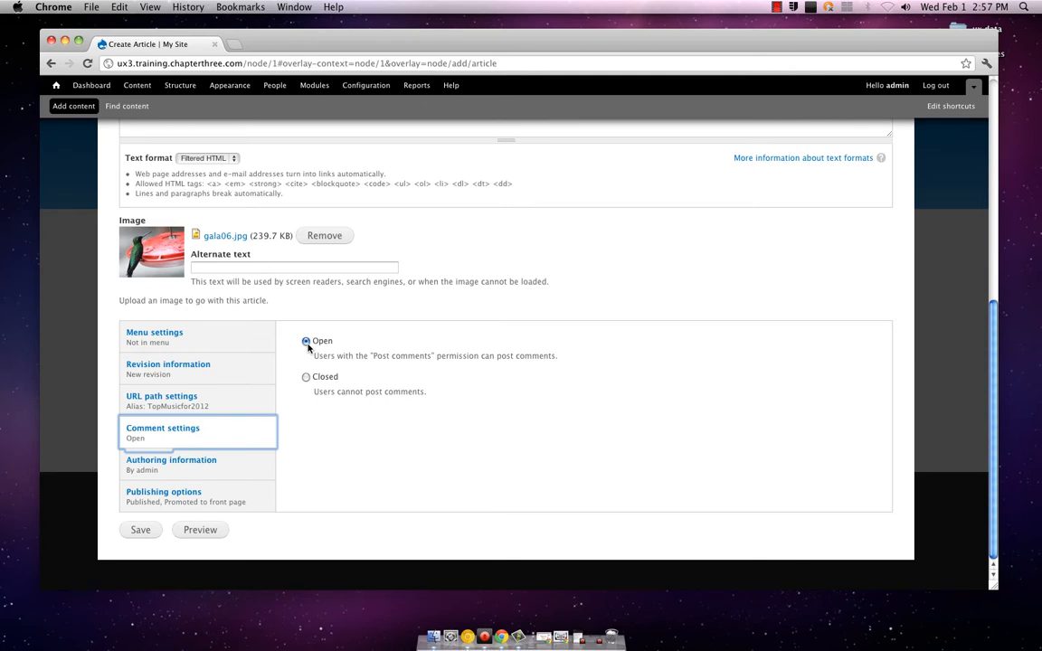
{"action": "left_click", "coordinate": [225, 463]}
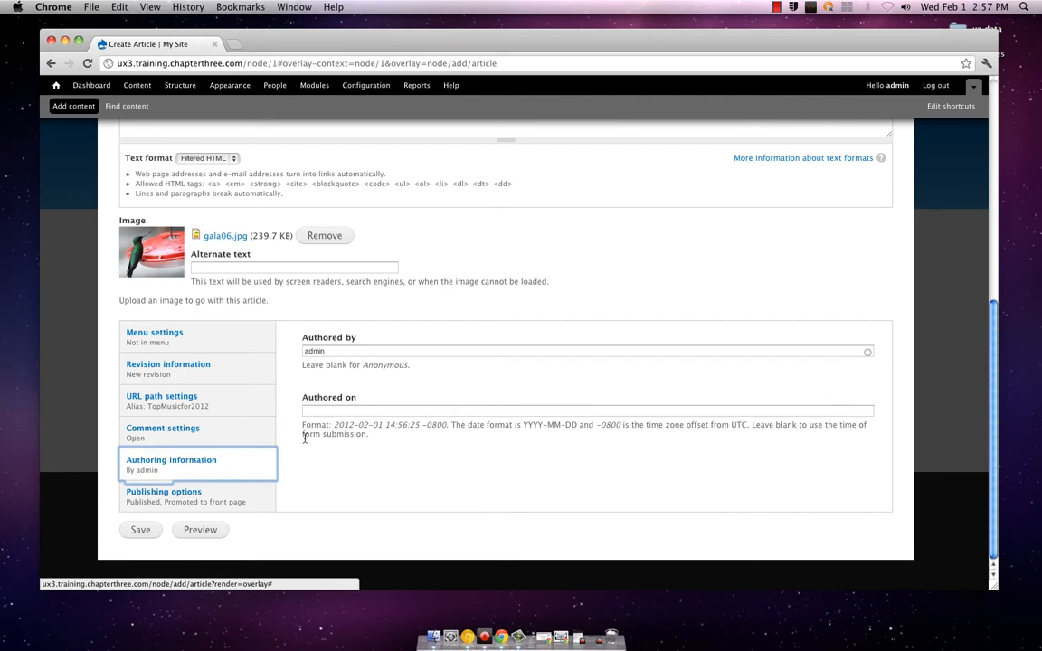
{"action": "left_click", "coordinate": [324, 413]}
{"action": "type", "text": "20"}
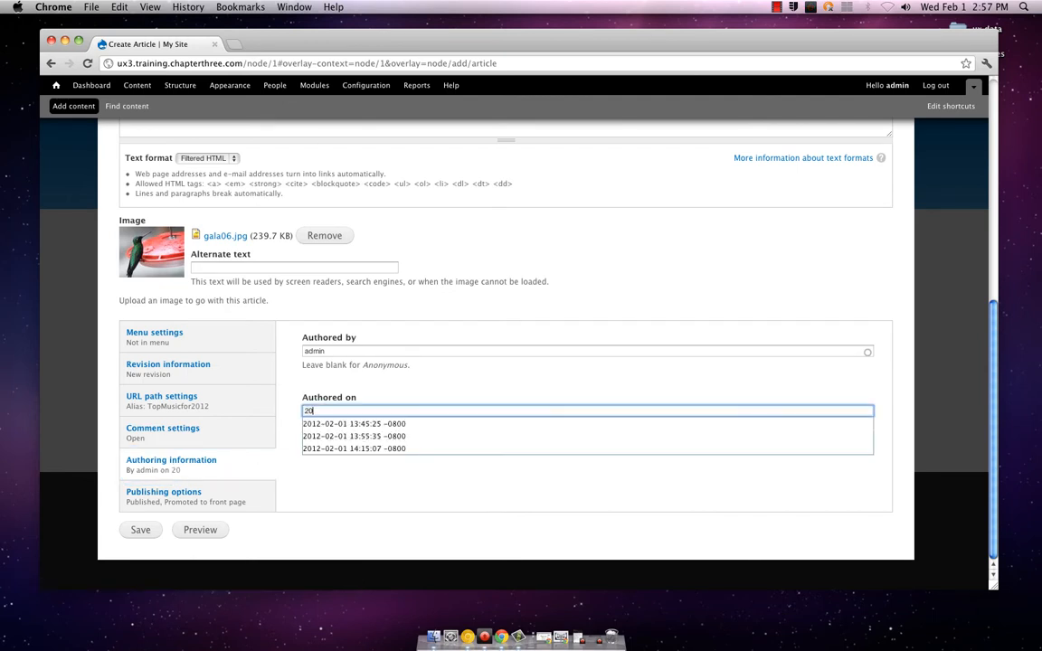
{"action": "key", "text": "Down"}
{"action": "key", "text": "Return"}
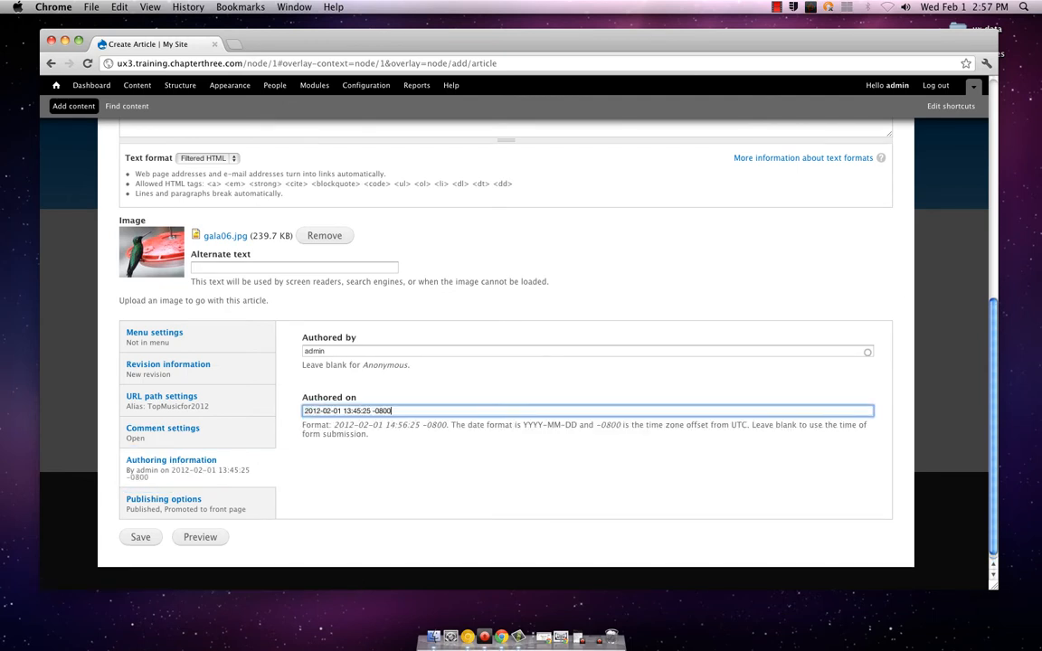
Check the publishing options, preview the article and compare its trimmed version with its full version
{"action": "left_click", "coordinate": [237, 503]}
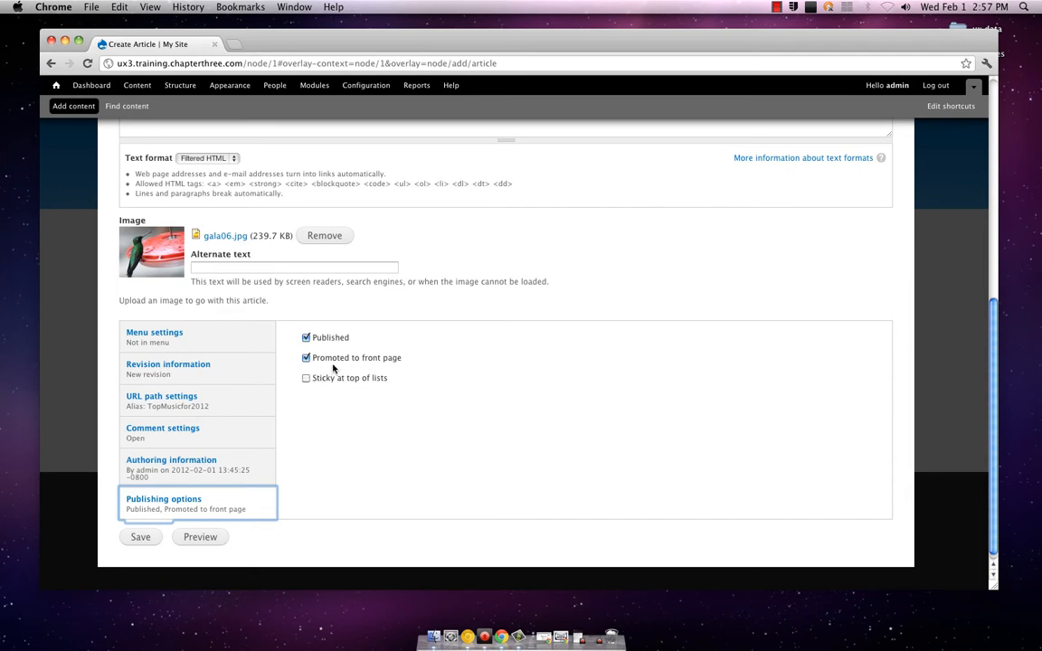
{"action": "left_click", "coordinate": [206, 537]}
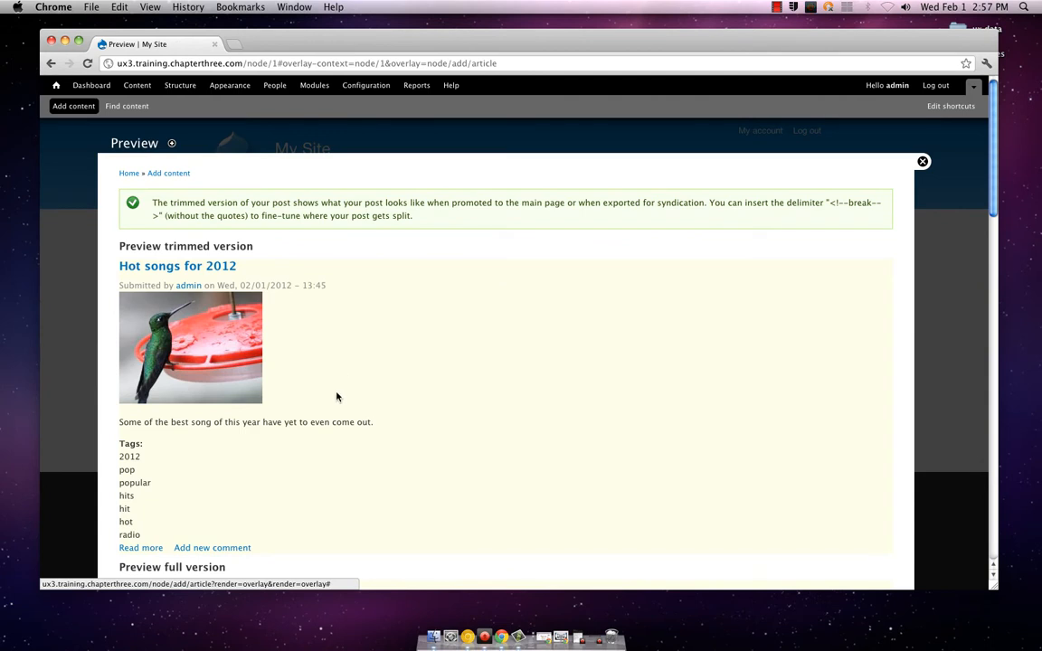
{"action": "scroll", "coordinate": [336, 396], "scroll_direction": "down", "scroll_amount": 3}
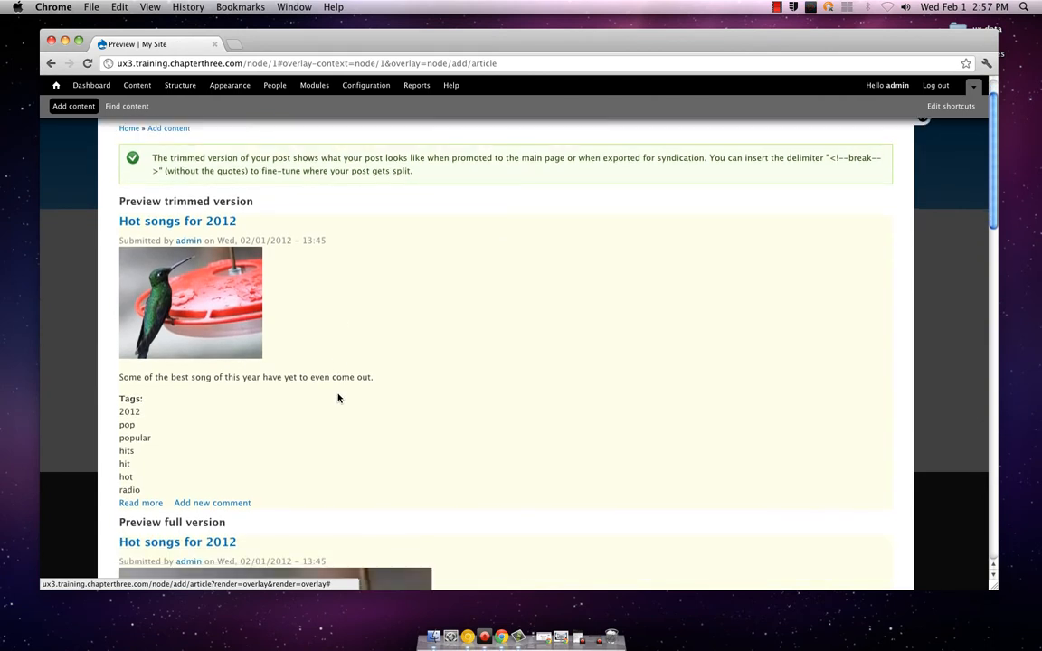
{"action": "scroll", "coordinate": [337, 397], "scroll_direction": "down", "scroll_amount": 3}
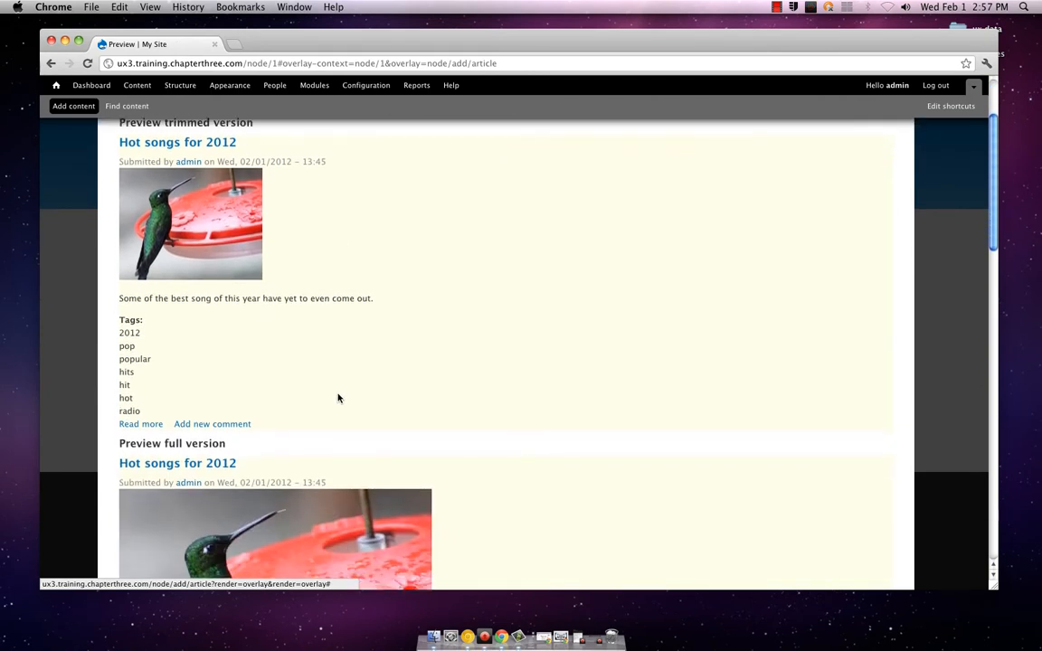
{"action": "scroll", "coordinate": [338, 398], "scroll_direction": "down", "scroll_amount": 6}
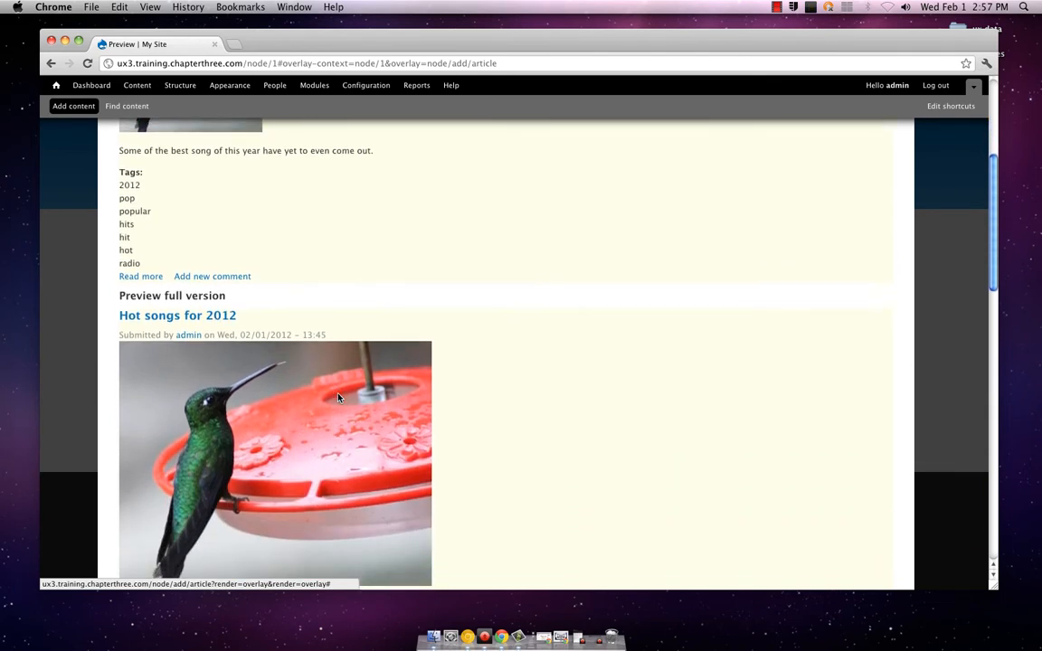
{"action": "scroll", "coordinate": [338, 398], "scroll_direction": "up", "scroll_amount": 9}
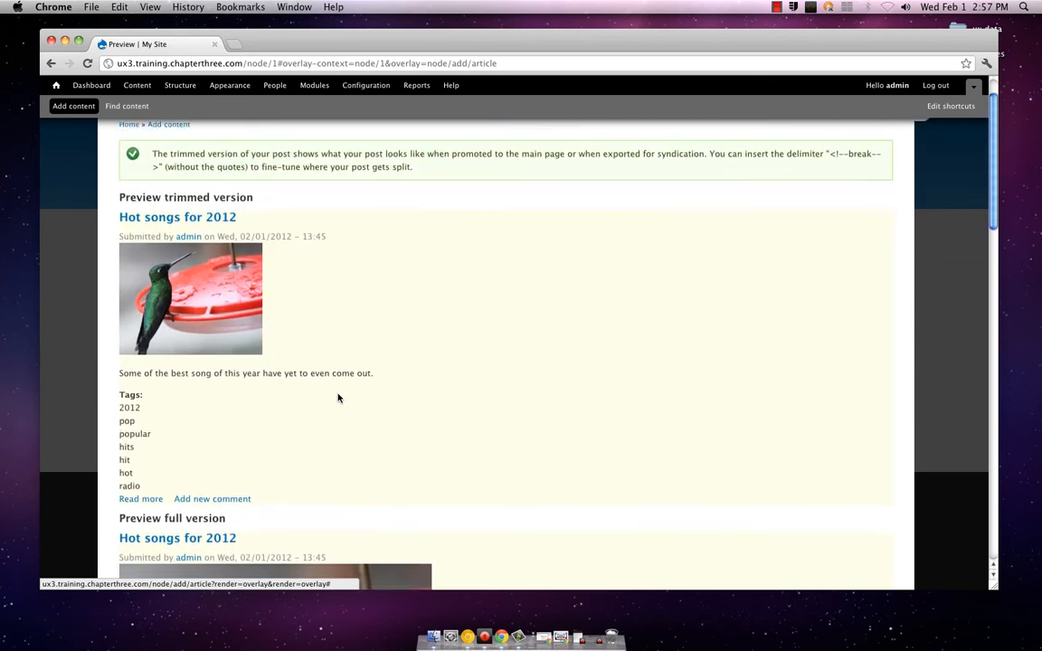
{"action": "scroll", "coordinate": [338, 398], "scroll_direction": "down", "scroll_amount": 1}
{"action": "scroll", "coordinate": [337, 397], "scroll_direction": "up", "scroll_amount": 3}
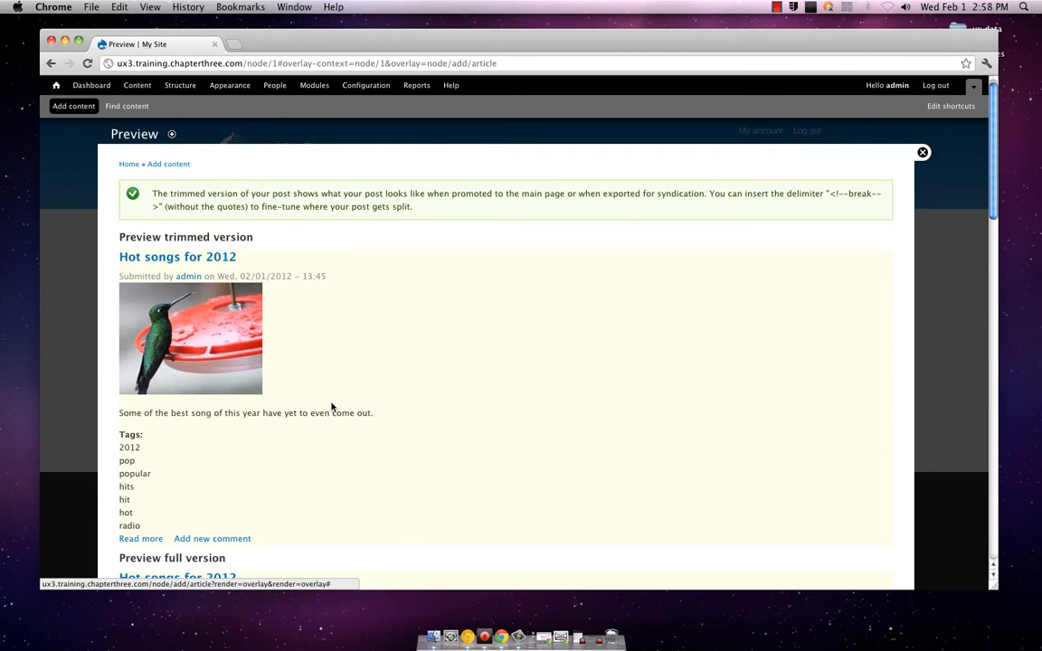
{"action": "scroll", "coordinate": [331, 407], "scroll_direction": "down", "scroll_amount": 5}
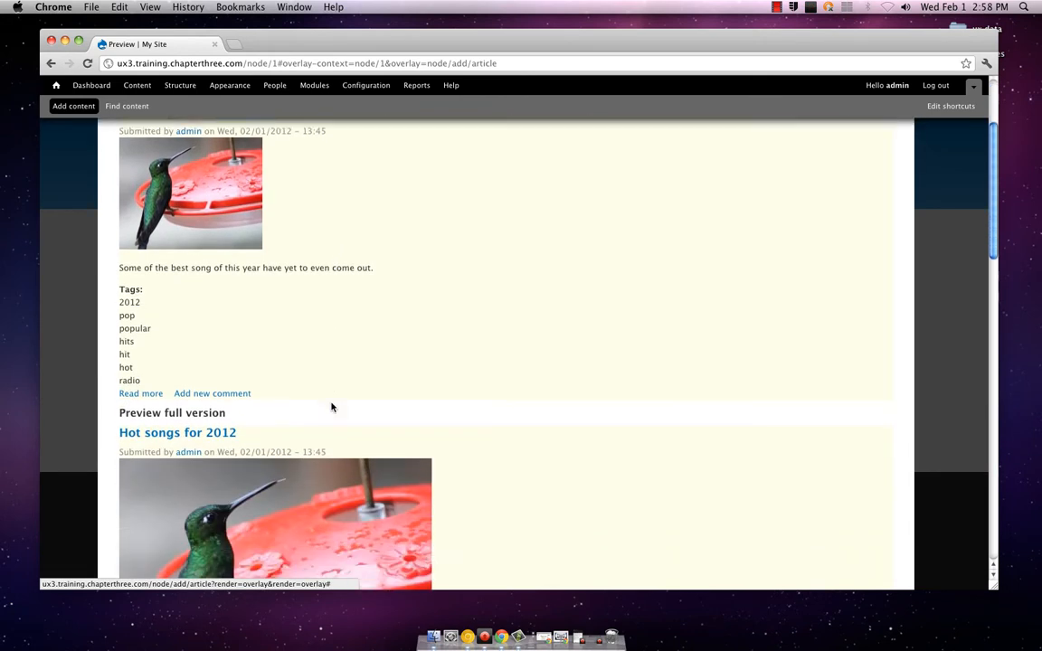
{"action": "scroll", "coordinate": [331, 407], "scroll_direction": "down", "scroll_amount": 1}
{"action": "scroll", "coordinate": [331, 408], "scroll_direction": "down", "scroll_amount": 5}
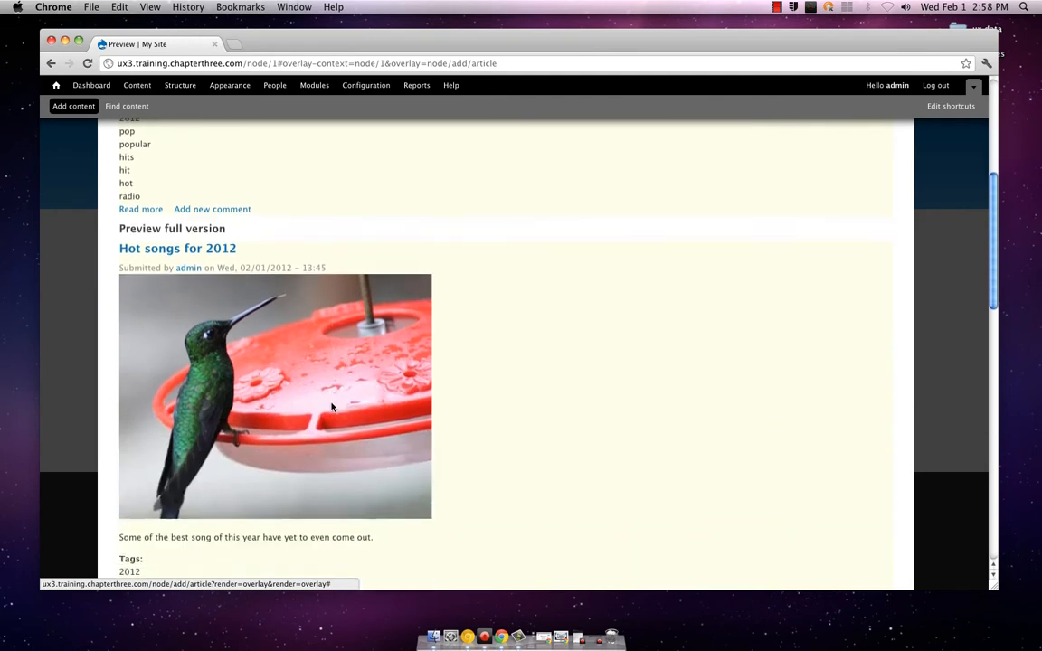
{"action": "scroll", "coordinate": [331, 407], "scroll_direction": "up", "scroll_amount": 4}
{"action": "scroll", "coordinate": [331, 407], "scroll_direction": "down", "scroll_amount": 7}
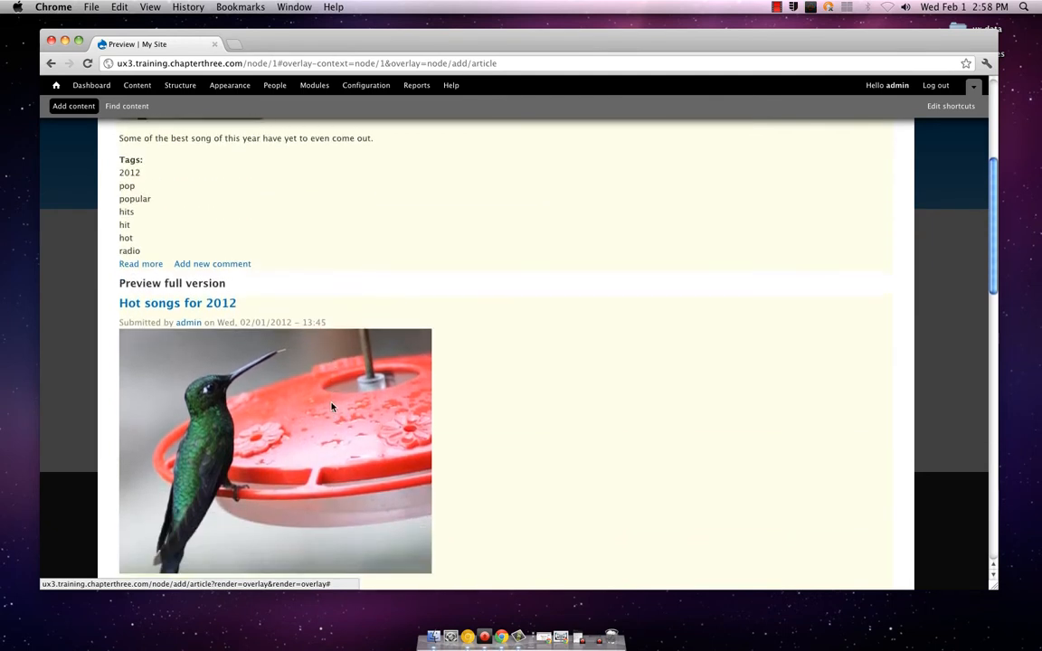
{"action": "scroll", "coordinate": [331, 407], "scroll_direction": "up", "scroll_amount": 6}
{"action": "scroll", "coordinate": [331, 407], "scroll_direction": "up", "scroll_amount": 7}
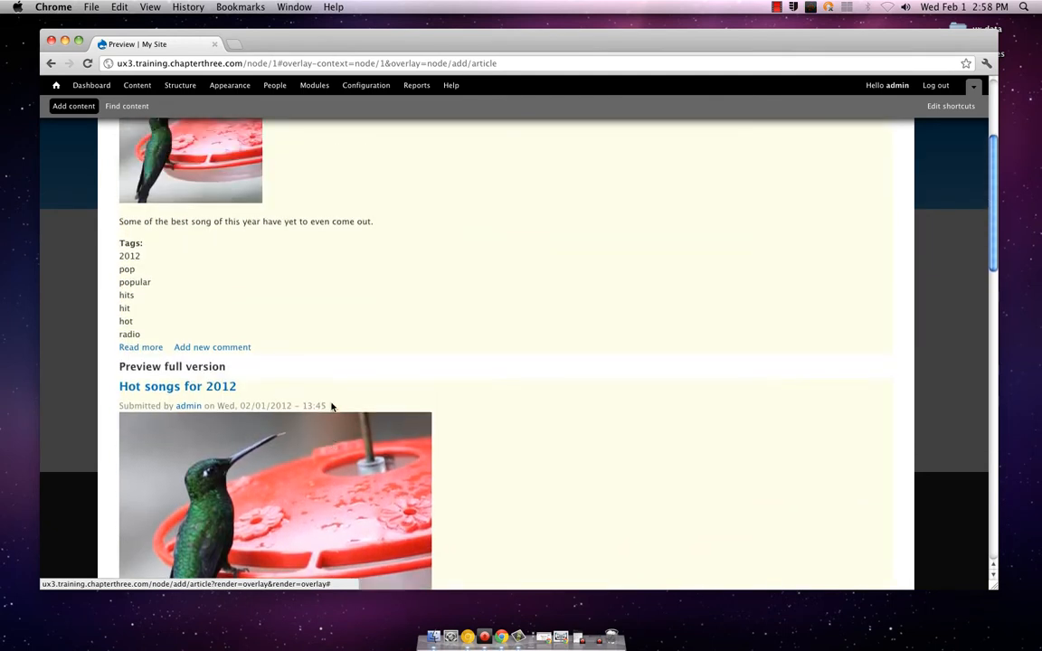
{"action": "scroll", "coordinate": [331, 407], "scroll_direction": "down", "scroll_amount": 3}
{"action": "scroll", "coordinate": [331, 407], "scroll_direction": "up", "scroll_amount": 1}
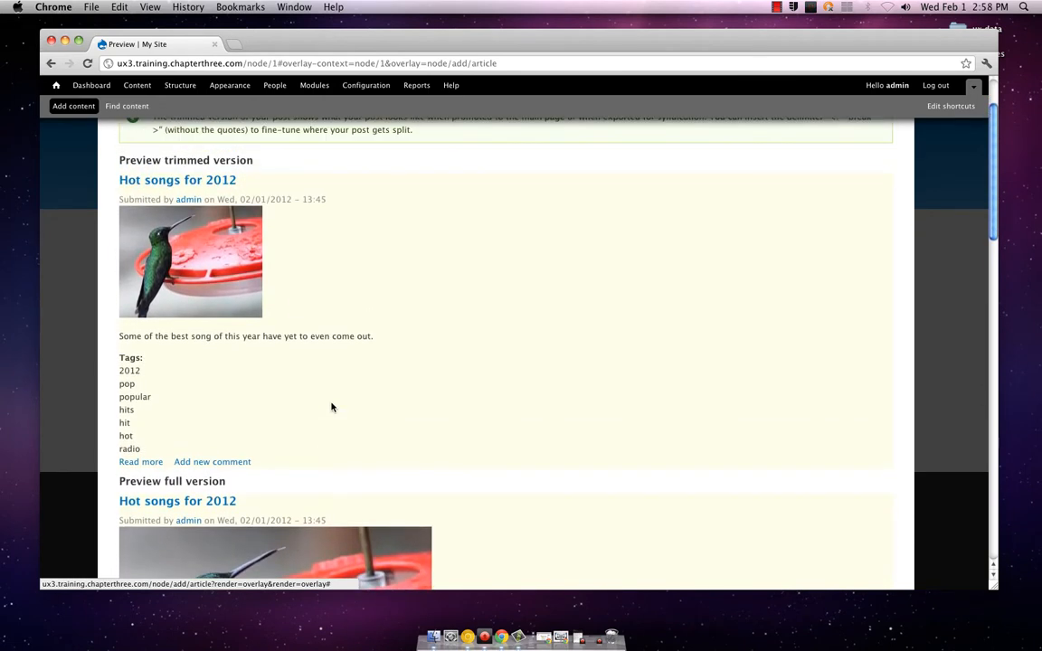
{"action": "scroll", "coordinate": [331, 407], "scroll_direction": "down", "scroll_amount": 6}
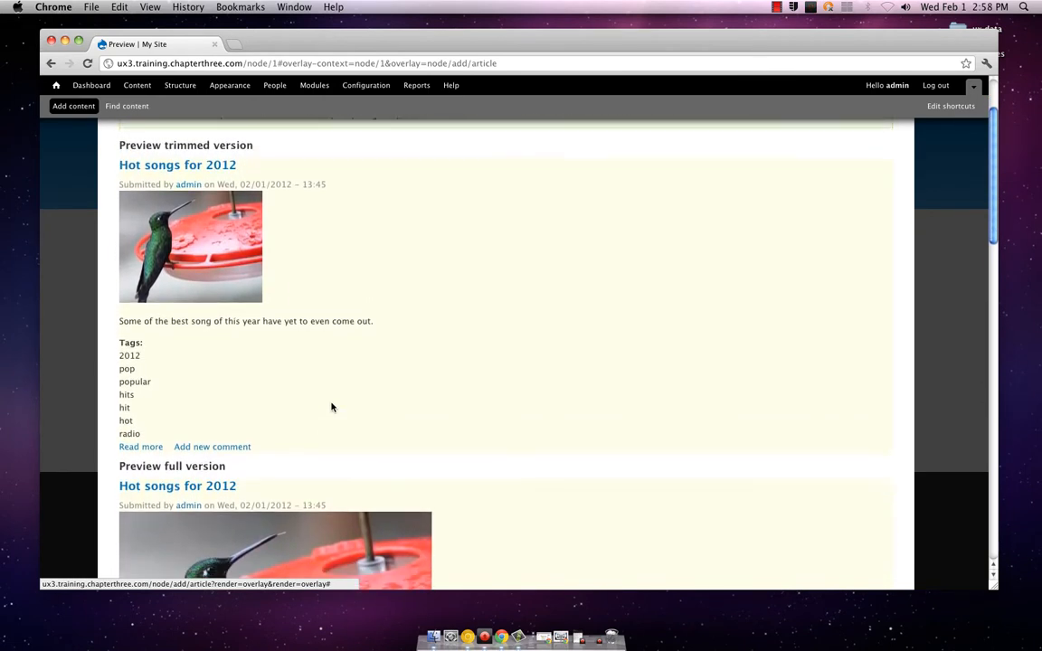
{"action": "scroll", "coordinate": [331, 407], "scroll_direction": "down", "scroll_amount": 5}
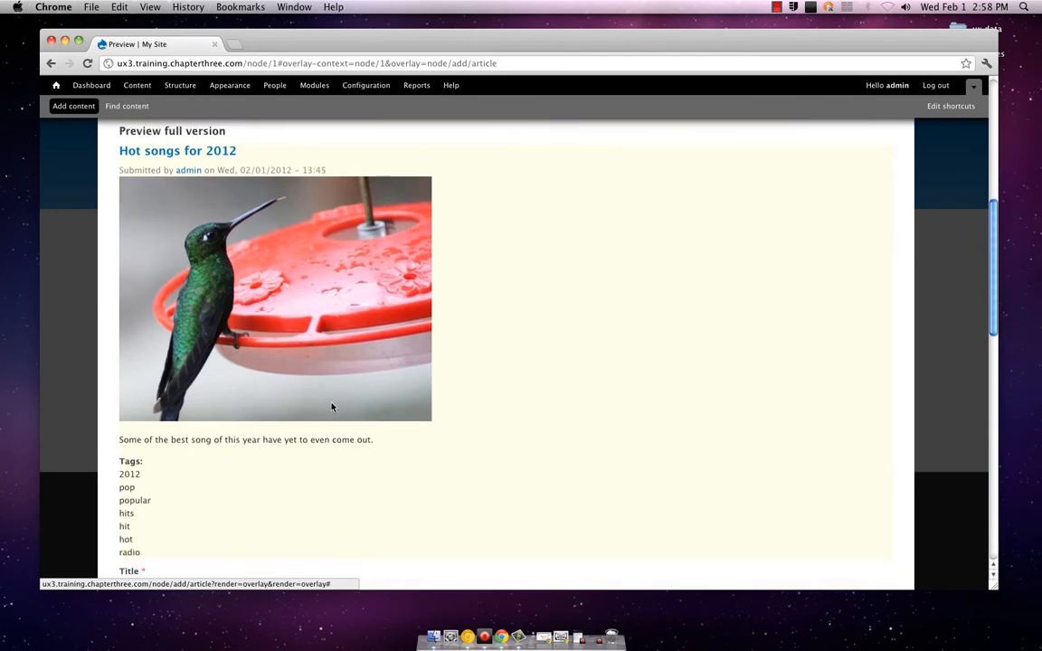
{"action": "scroll", "coordinate": [331, 407], "scroll_direction": "up", "scroll_amount": 4}
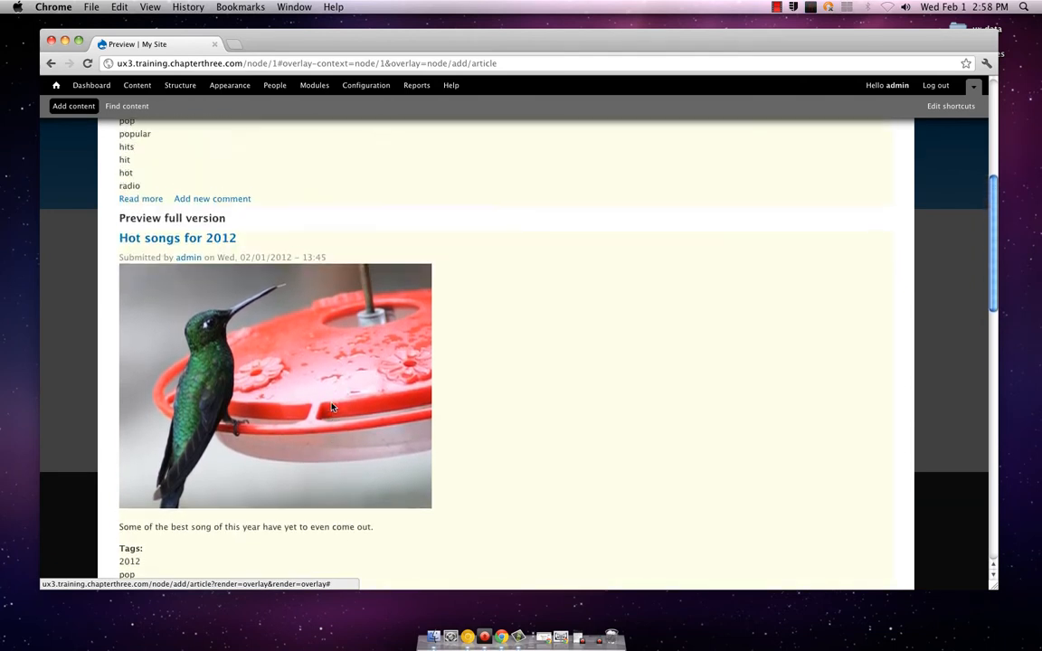
{"action": "scroll", "coordinate": [331, 407], "scroll_direction": "up", "scroll_amount": 1}
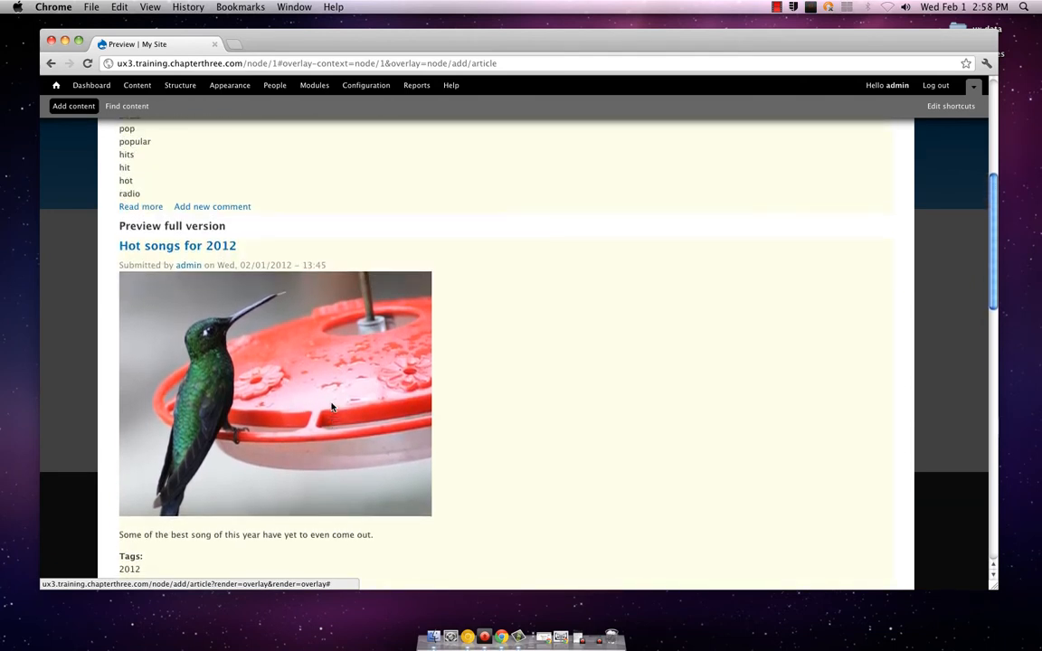
{"action": "scroll", "coordinate": [331, 407], "scroll_direction": "up", "scroll_amount": 9}
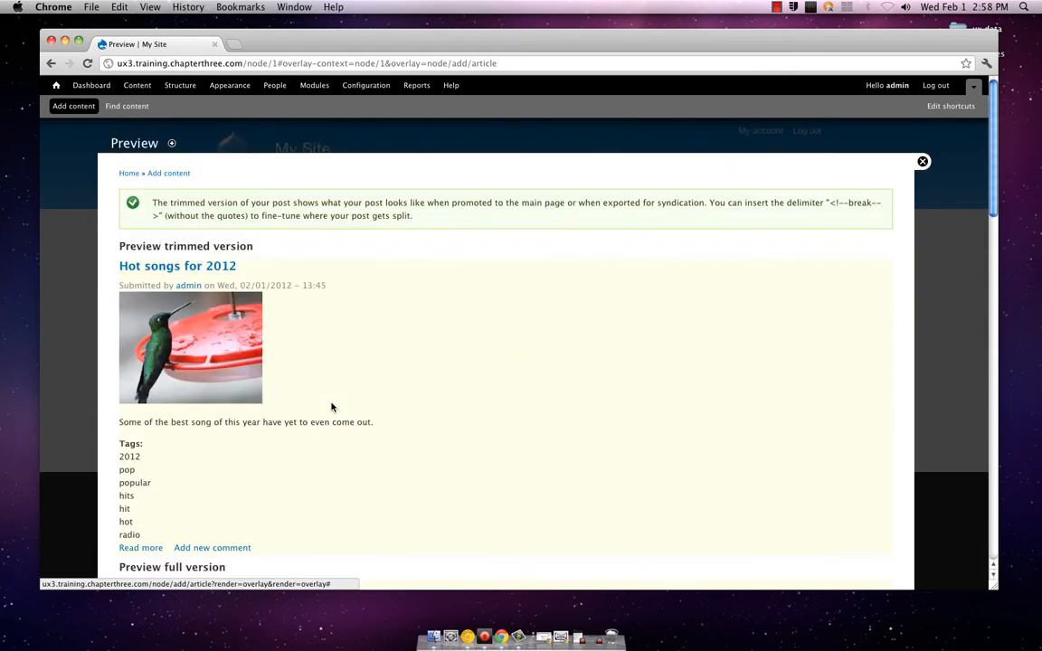
{"action": "scroll", "coordinate": [331, 407], "scroll_direction": "down", "scroll_amount": 4}
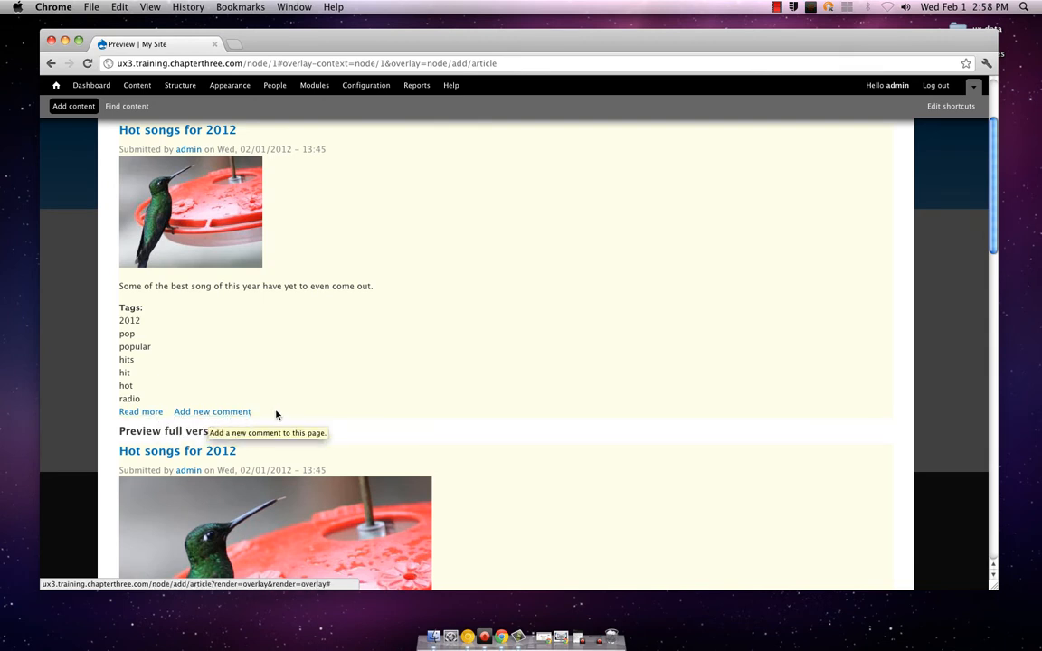
{"action": "scroll", "coordinate": [277, 414], "scroll_direction": "down", "scroll_amount": 6}
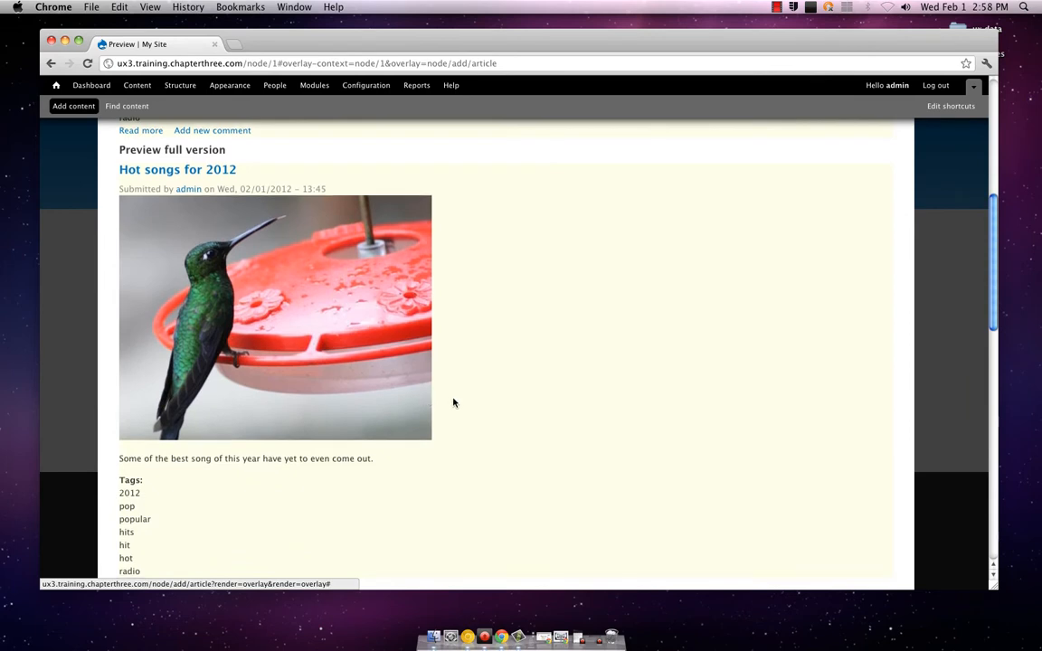
{"action": "scroll", "coordinate": [453, 403], "scroll_direction": "down", "scroll_amount": 4}
{"action": "scroll", "coordinate": [453, 402], "scroll_direction": "up", "scroll_amount": 5}
{"action": "scroll", "coordinate": [454, 402], "scroll_direction": "up", "scroll_amount": 4}
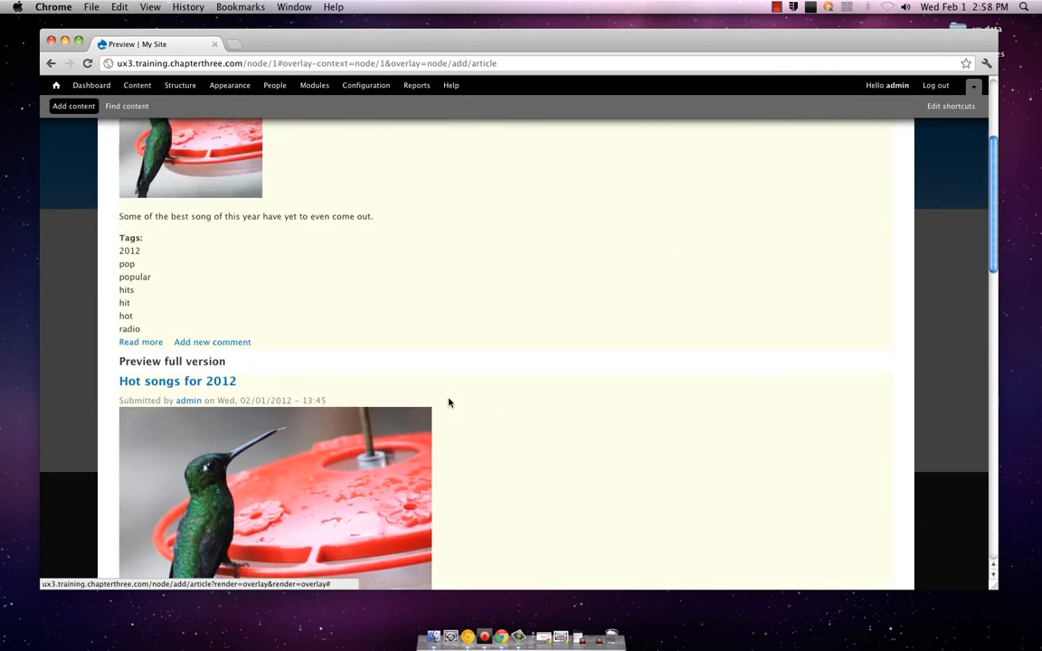
Start a new Article and title it "Hit songs for 2012"
{"action": "left_click", "coordinate": [228, 344]}
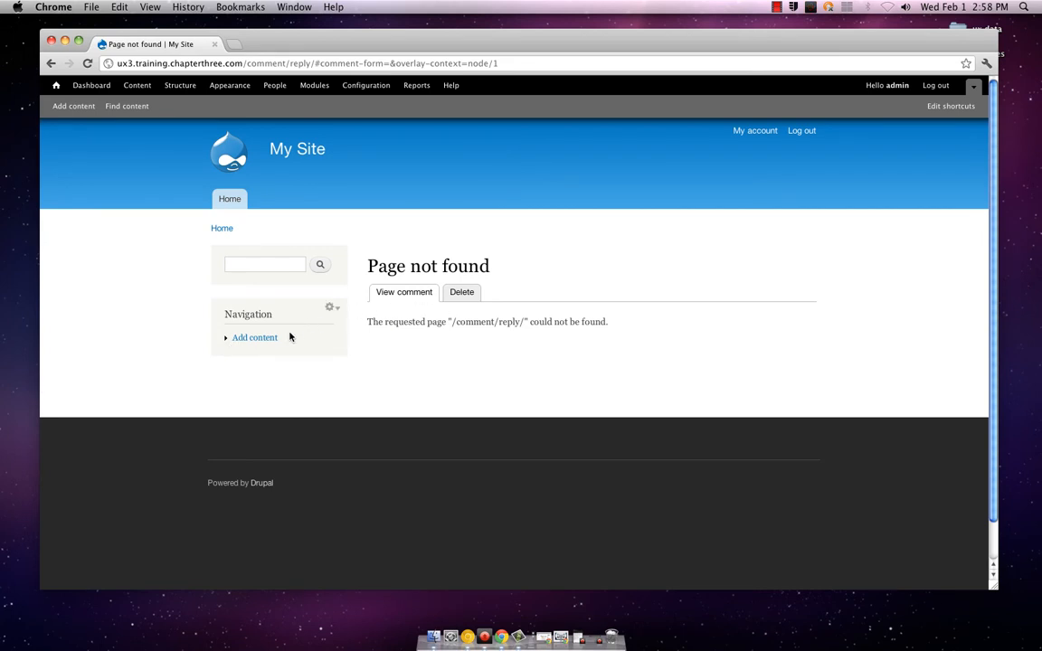
{"action": "left_click", "coordinate": [265, 337]}
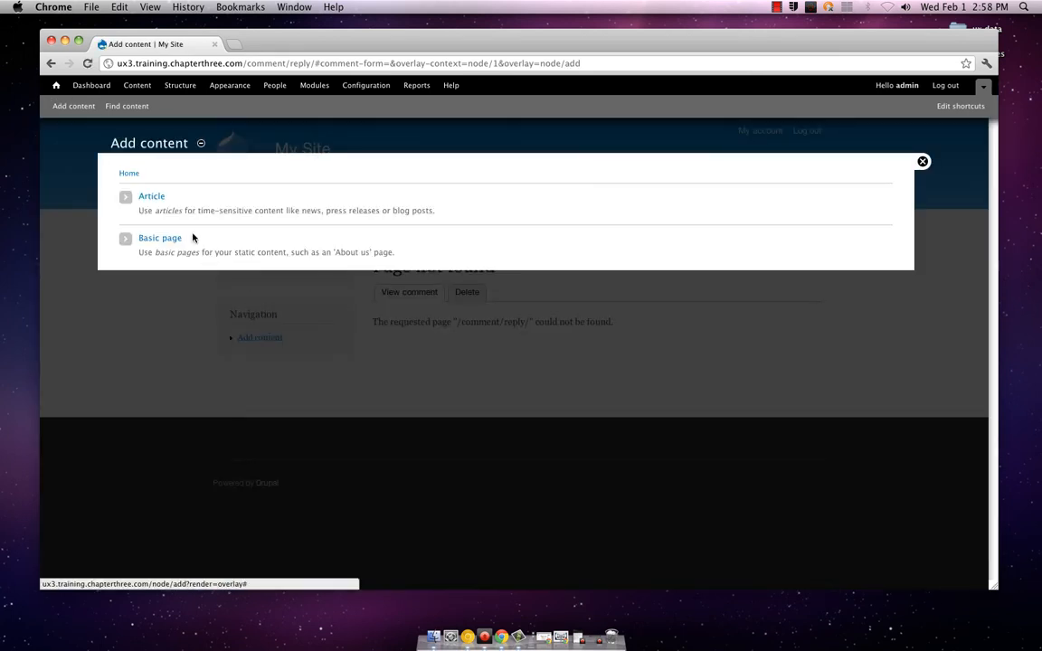
{"action": "left_click", "coordinate": [152, 197]}
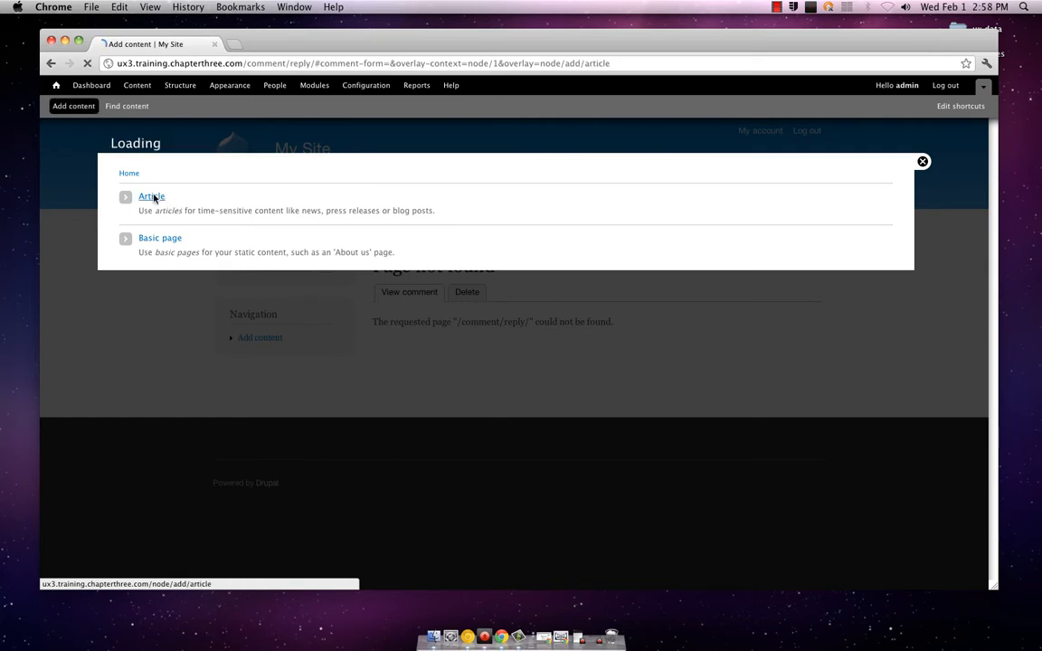
{"action": "left_click", "coordinate": [163, 208]}
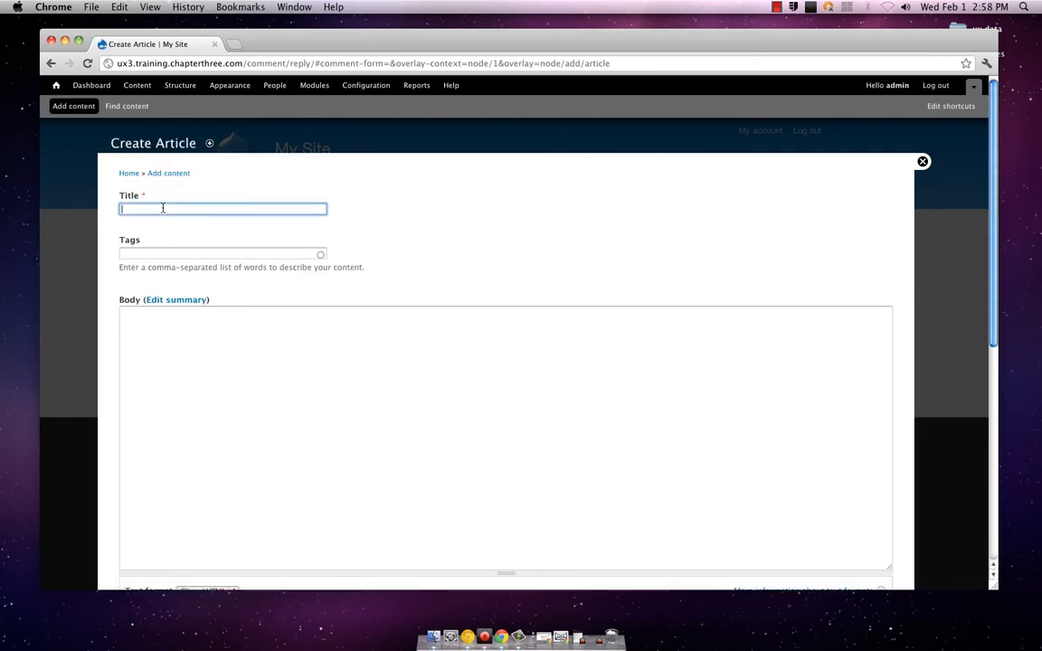
{"action": "type", "text": "Hit songs for 2012"}
{"action": "key", "text": "Tab"}
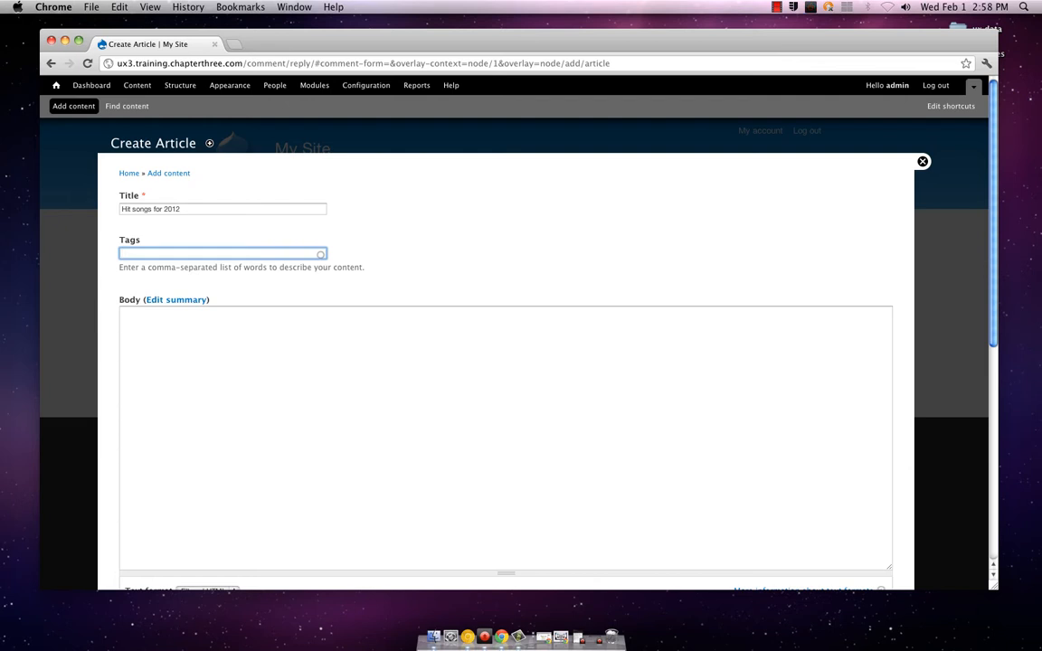
Tag the article with "2012,pop,popular"
{"action": "type", "text": "2012,pop,popular"}
{"action": "key", "text": "Tab"}
{"action": "key", "text": "Tab"}
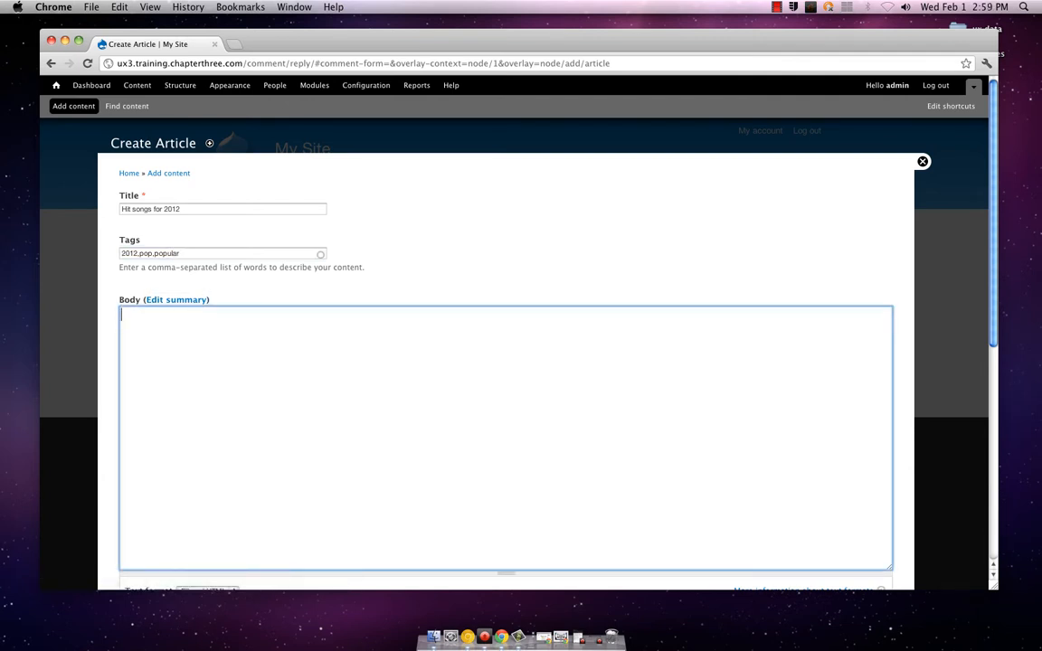
Enter the article's body text "The best songs of 2012 have yet to be released."
{"action": "type", "text": "These"}
{"action": "type", "text": " best songs of 20"}
{"action": "type", "text": "12 have"}
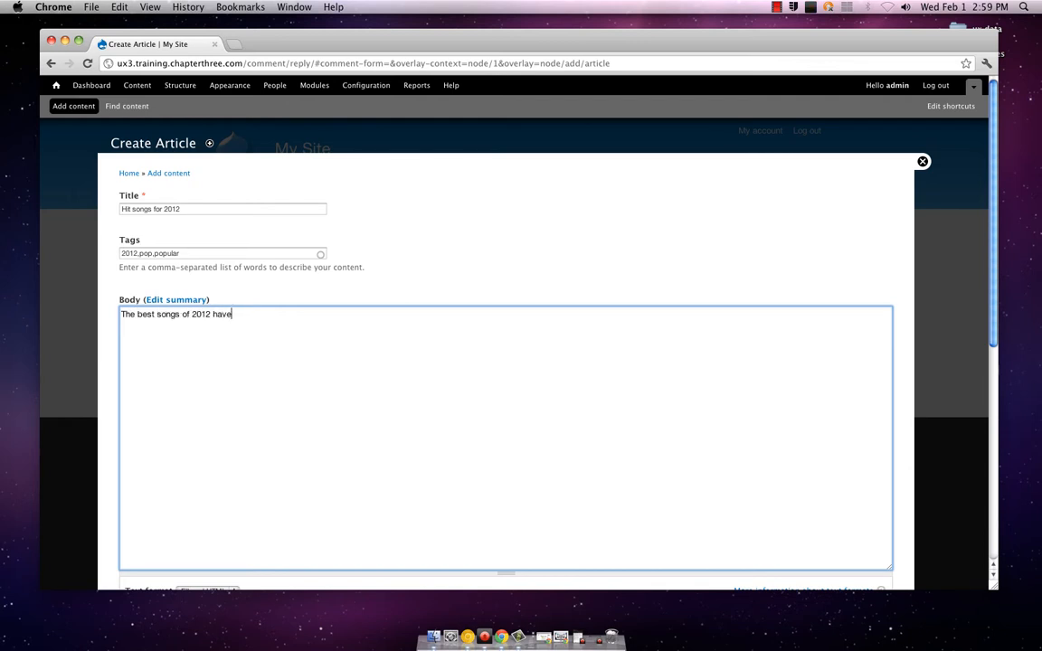
{"action": "type", "text": " yet to be released."}
{"action": "scroll", "coordinate": [271, 288], "scroll_direction": "down", "scroll_amount": 3}
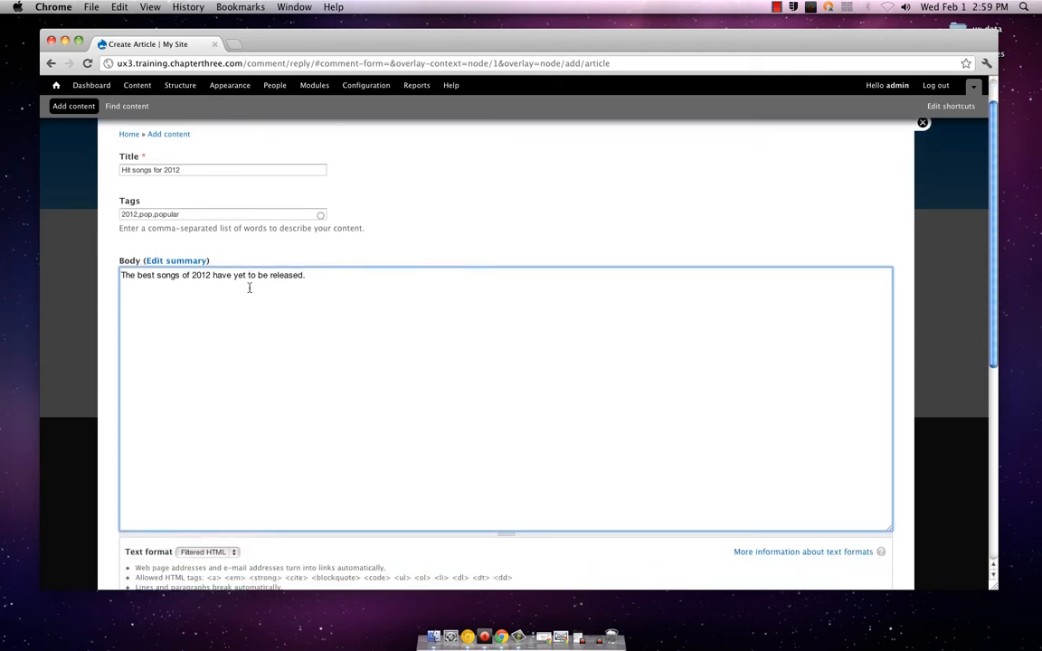
{"action": "scroll", "coordinate": [250, 288], "scroll_direction": "up", "scroll_amount": 3}
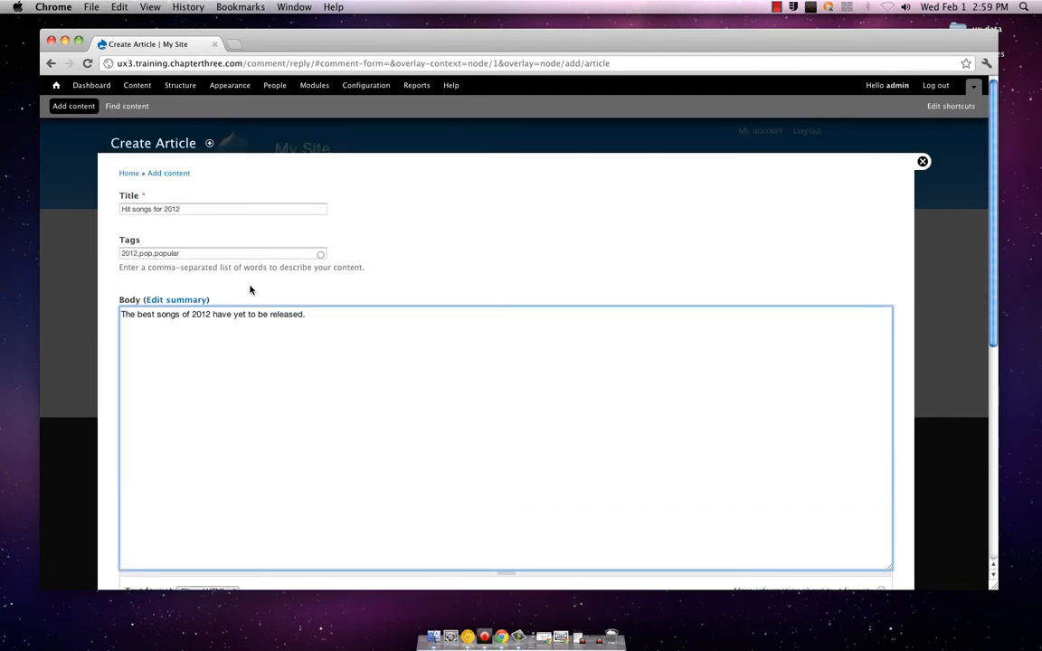
Upload the picture gala06.jpg from the pictures folder as the article's image
{"action": "scroll", "coordinate": [250, 290], "scroll_direction": "down", "scroll_amount": 3}
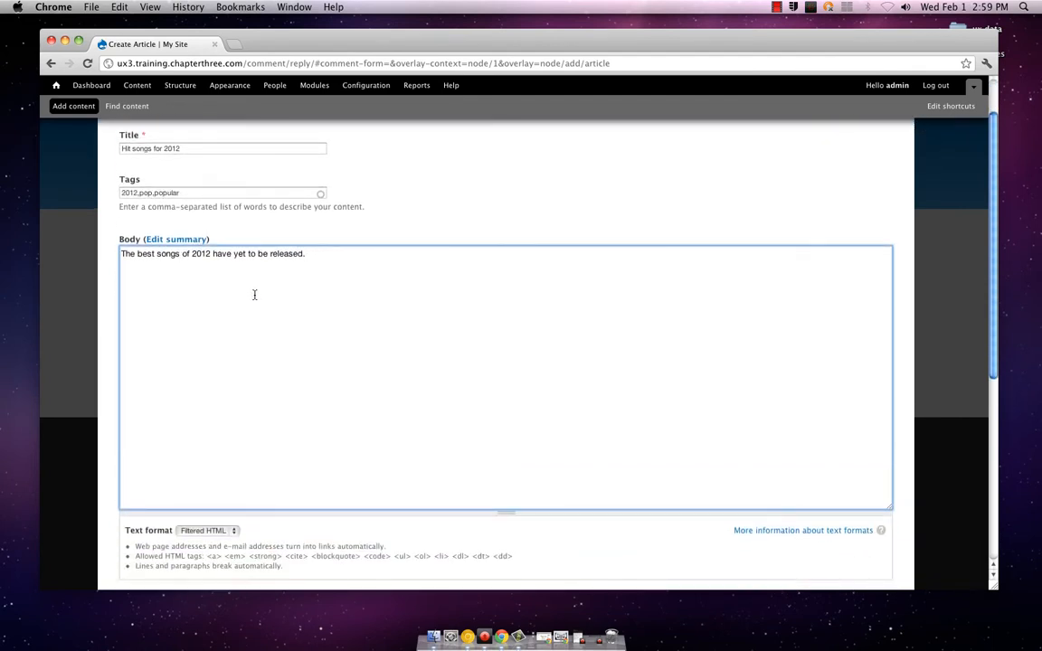
{"action": "scroll", "coordinate": [254, 295], "scroll_direction": "down", "scroll_amount": 6}
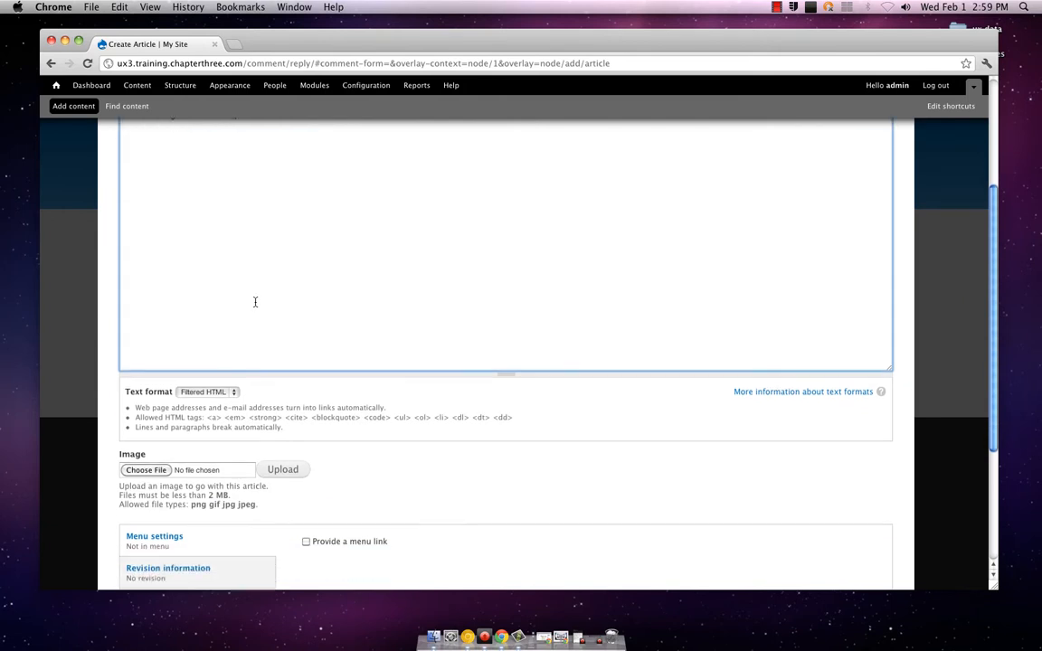
{"action": "scroll", "coordinate": [254, 302], "scroll_direction": "down", "scroll_amount": 1}
{"action": "left_click", "coordinate": [147, 436]}
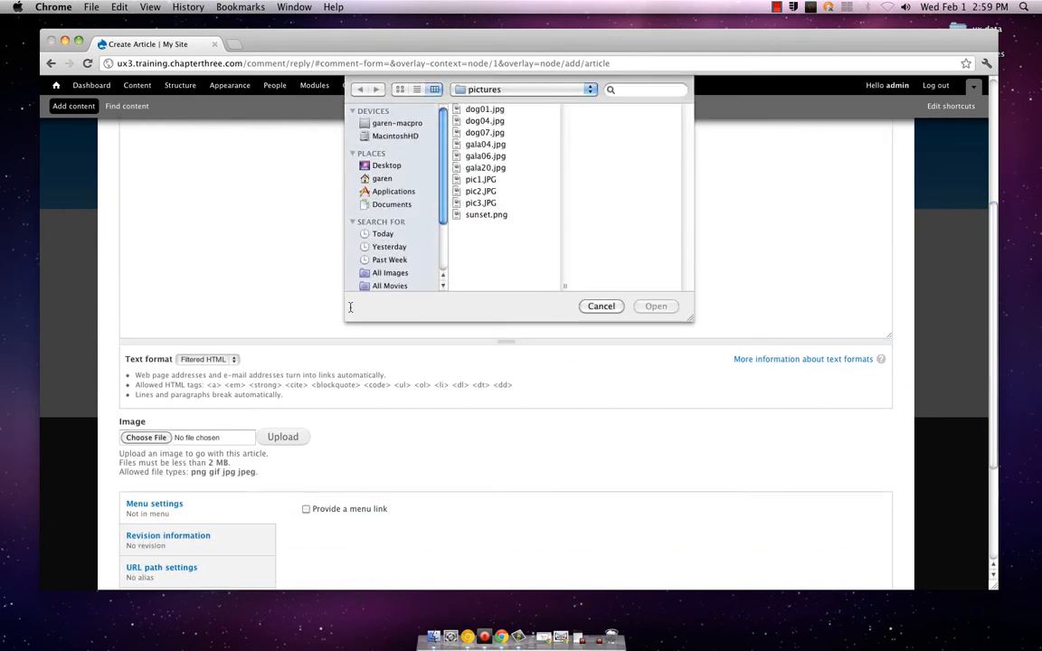
{"action": "left_click", "coordinate": [484, 168]}
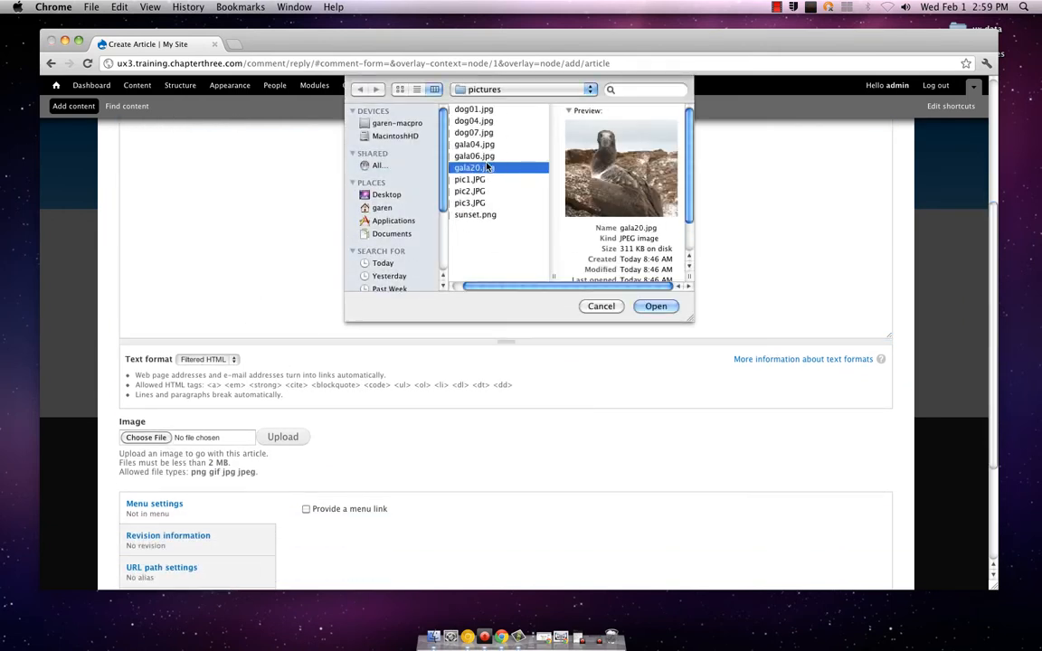
{"action": "left_click", "coordinate": [485, 159]}
{"action": "left_click", "coordinate": [644, 307]}
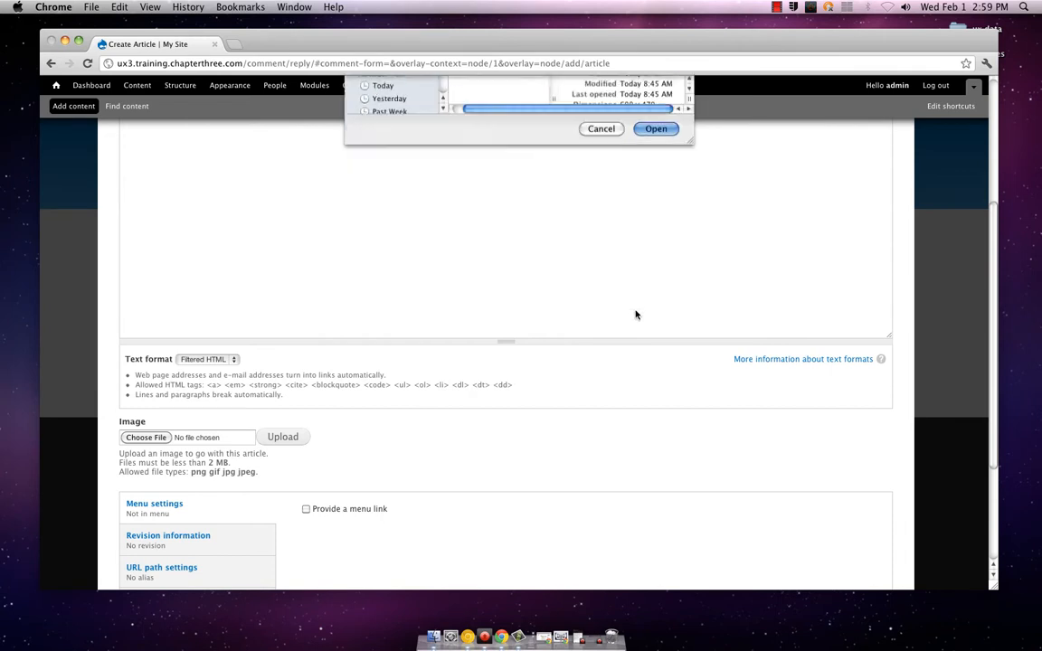
{"action": "left_click", "coordinate": [285, 438]}
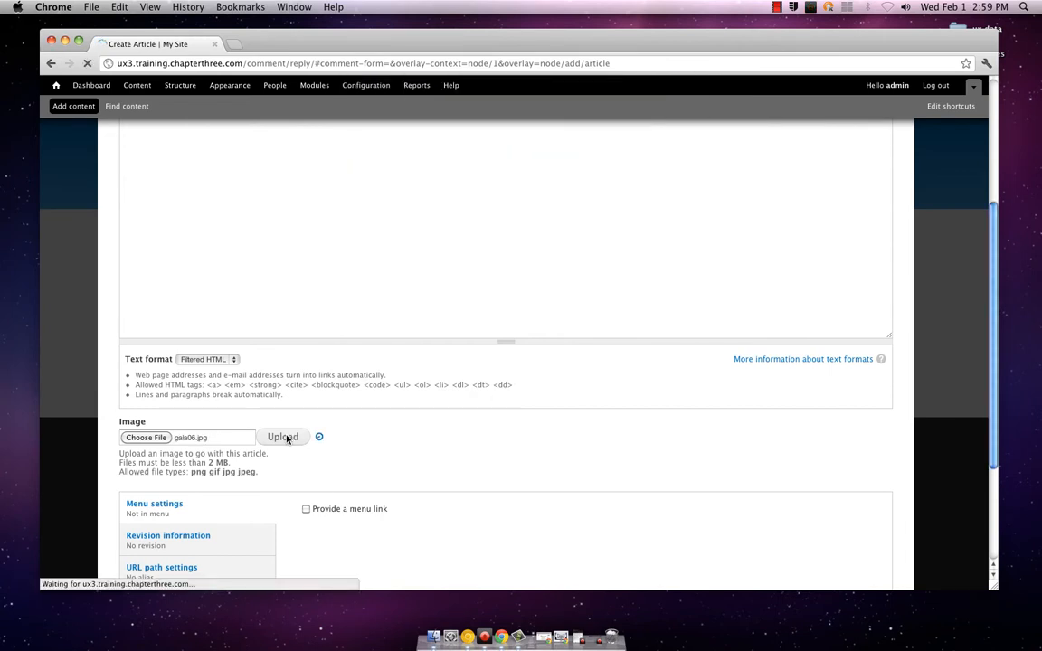
Add a new revision to the article with a short log message about the humming sound
{"action": "scroll", "coordinate": [254, 407], "scroll_direction": "down", "scroll_amount": 5}
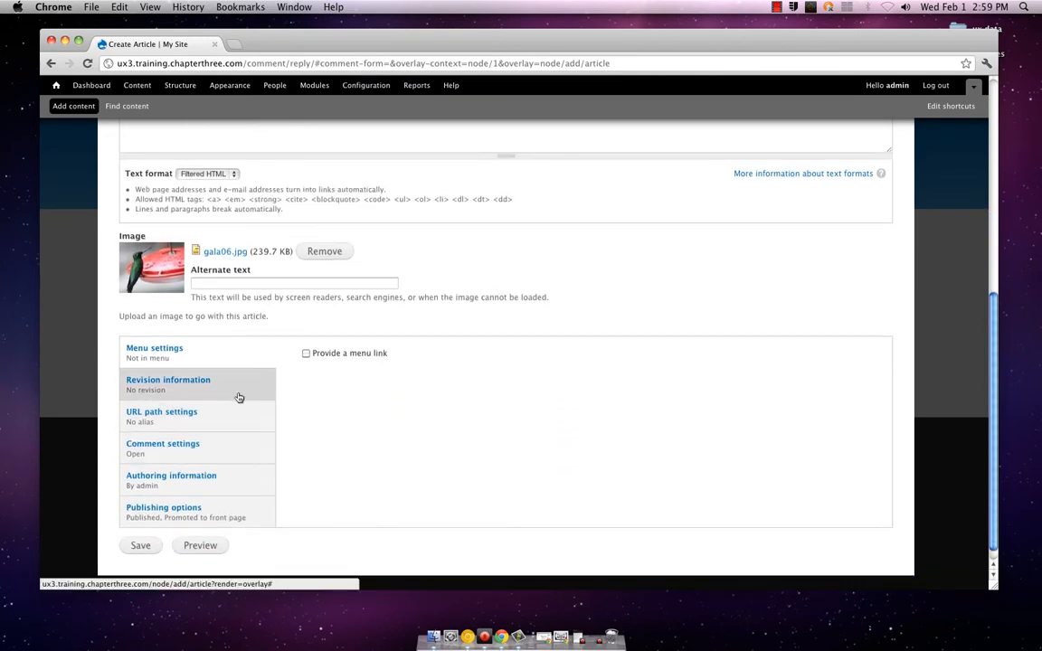
{"action": "left_click", "coordinate": [239, 398]}
{"action": "left_click", "coordinate": [322, 412]}
{"action": "type", "text": "Hu"}
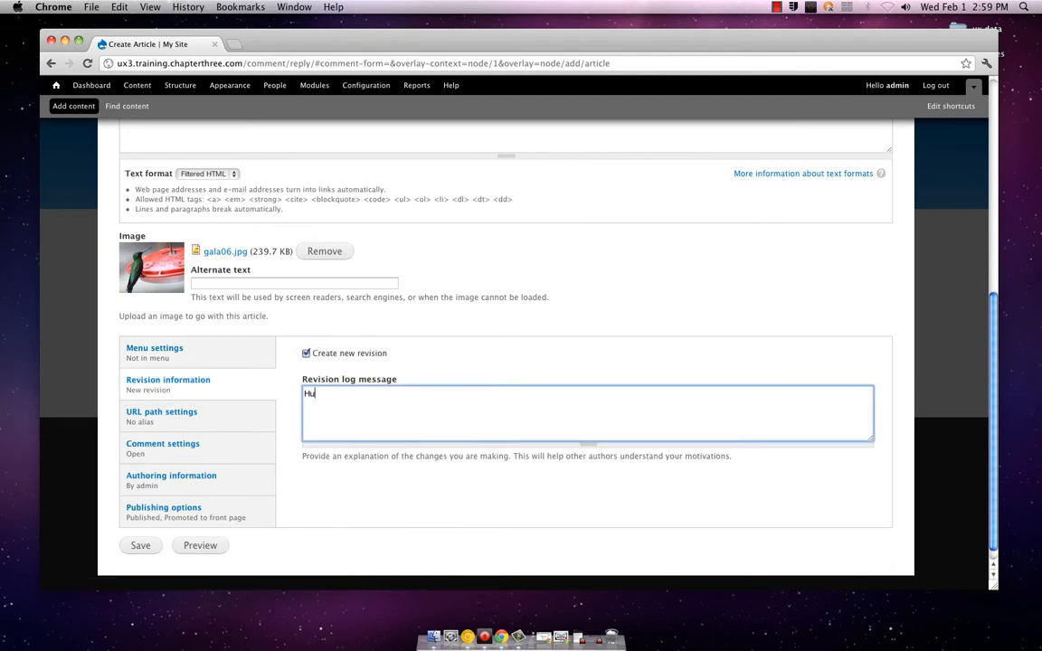
{"action": "type", "text": "mmer"}
{"action": "key", "text": "BackSpace"}
{"action": "key", "text": "BackSpace"}
{"action": "type", "text": "ingb"}
{"action": "key", "text": "BackSpace"}
{"action": "key", "text": "BackSpace"}
{"action": "type", "text": "s sound"}
Set the article's URL alias to "2012 hot list"
{"action": "left_click", "coordinate": [221, 421]}
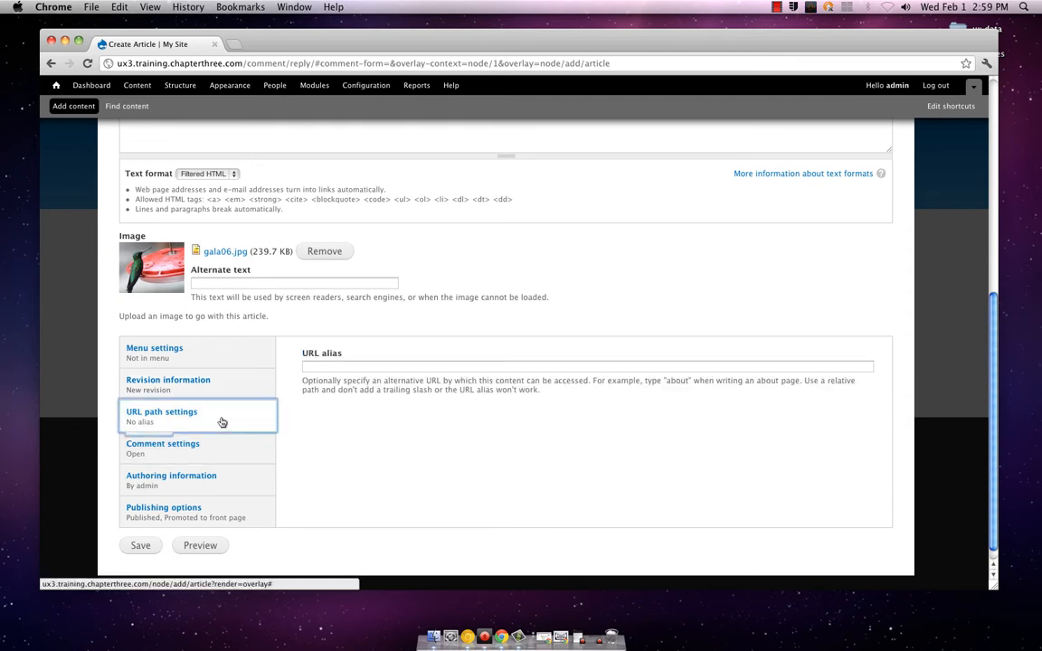
{"action": "left_click", "coordinate": [333, 368]}
{"action": "type", "text": "2"}
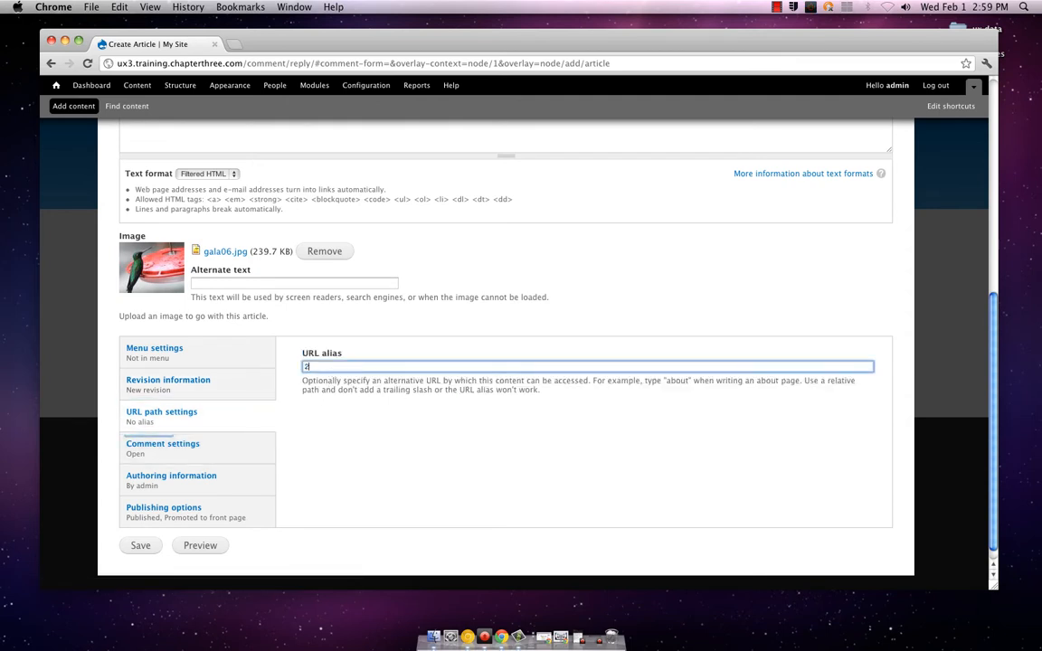
{"action": "type", "text": "012 hot list"}
{"action": "left_click", "coordinate": [246, 448]}
{"action": "left_click", "coordinate": [244, 470]}
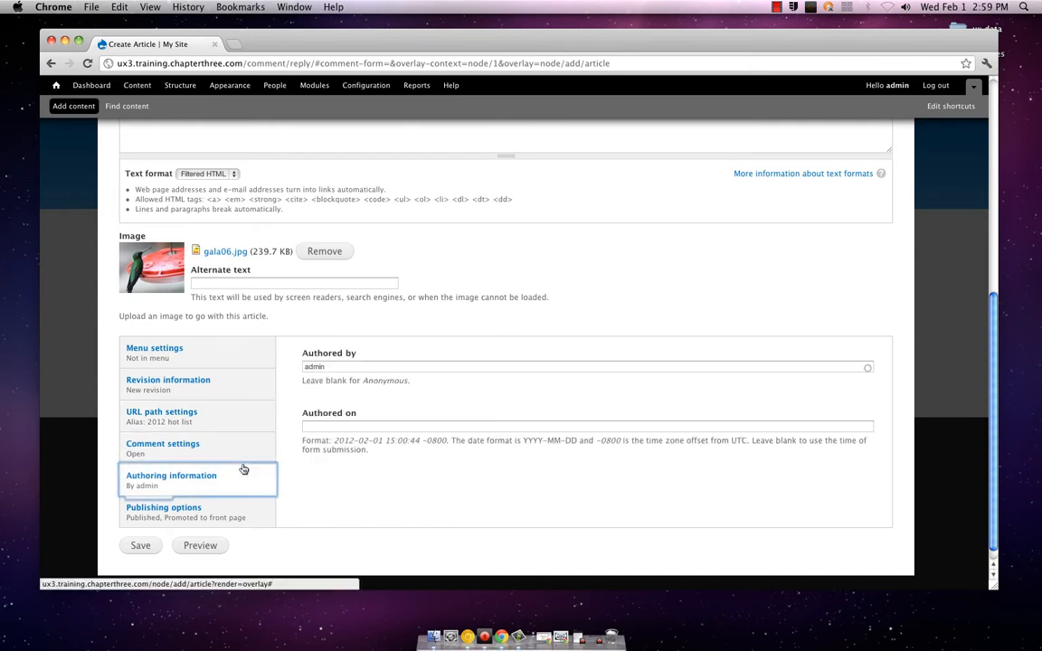
{"action": "left_click", "coordinate": [327, 427]}
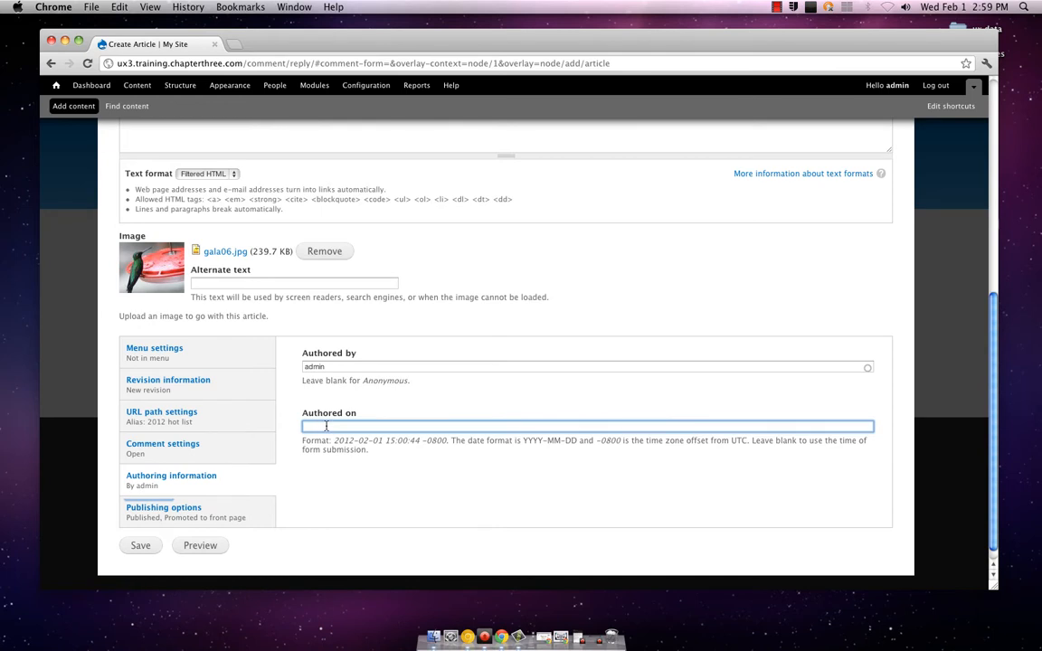
{"action": "type", "text": "23"}
{"action": "key", "text": "BackSpace"}
{"action": "type", "text": "0"}
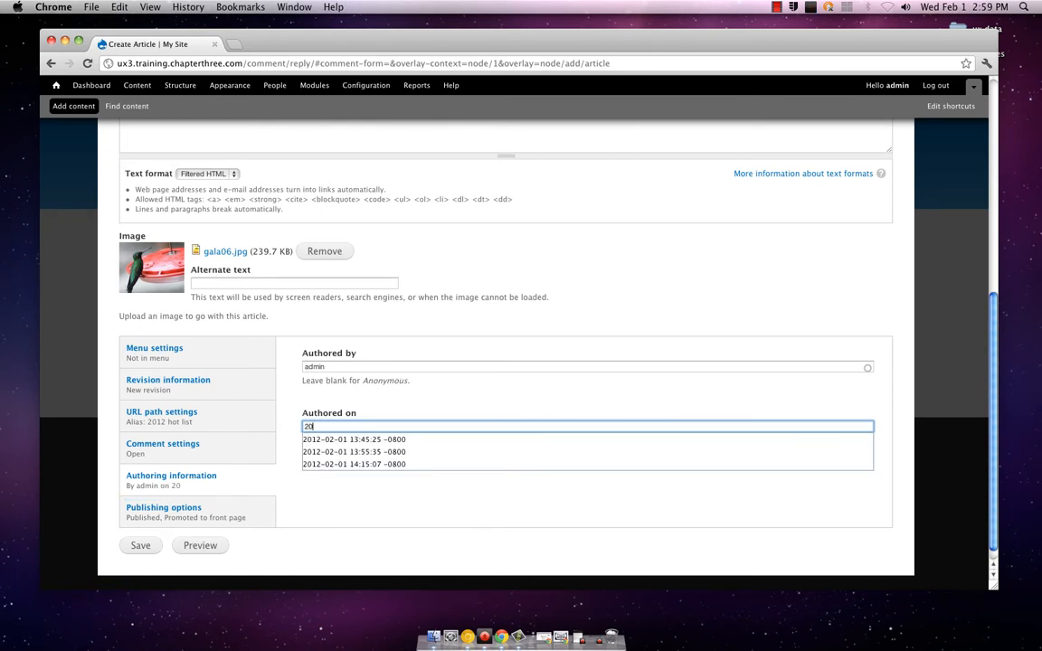
{"action": "key", "text": "Down"}
{"action": "key", "text": "Return"}
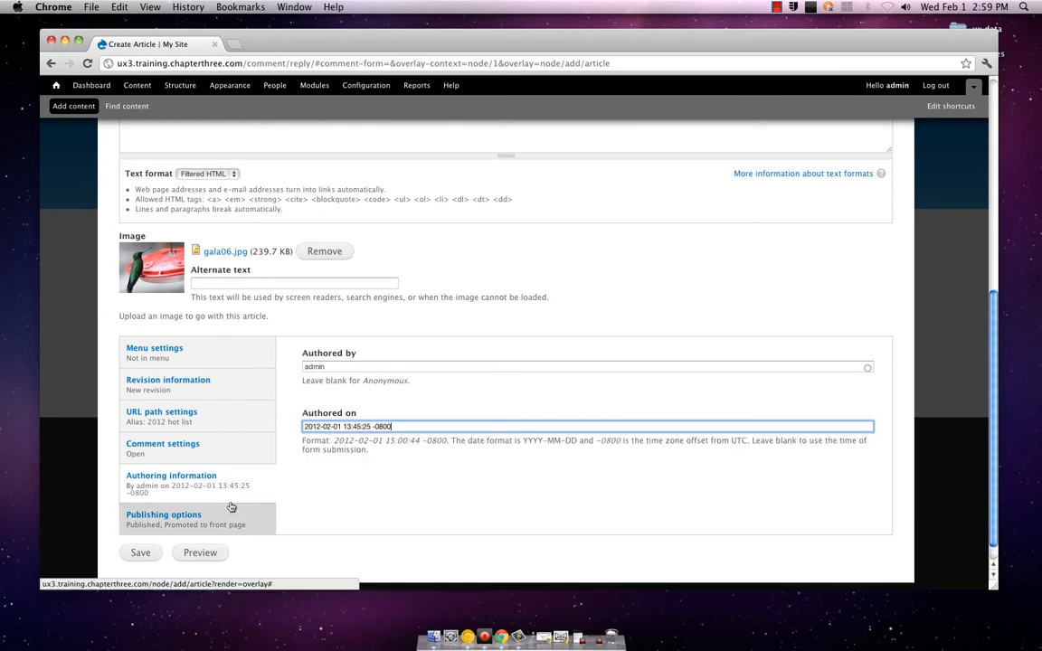
Check the article's publishing options and preview its trimmed and full versions
{"action": "left_click", "coordinate": [231, 511]}
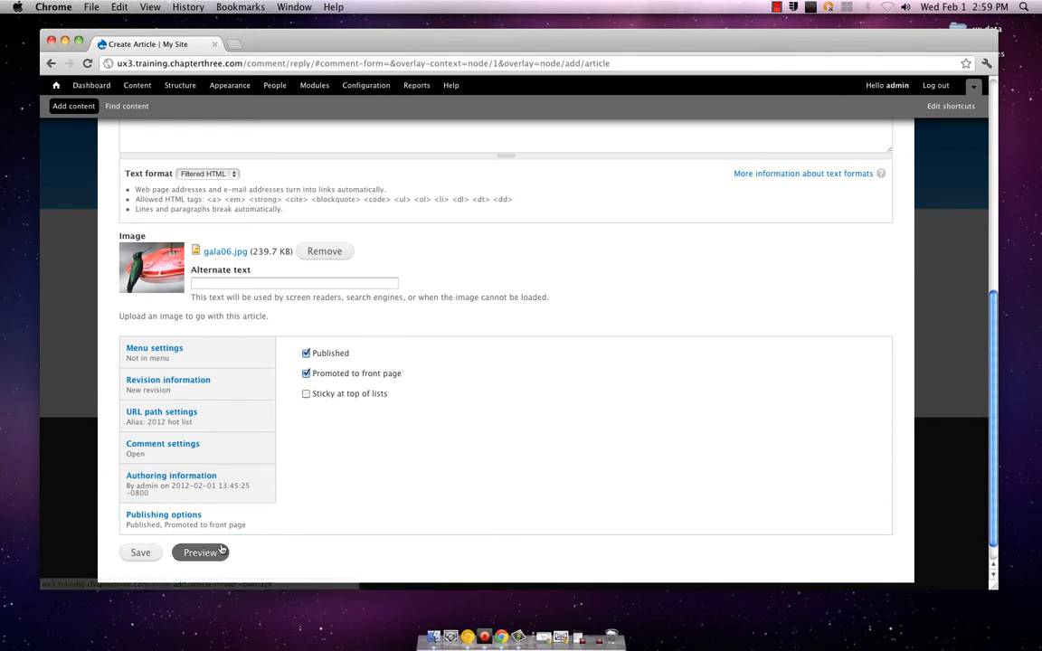
{"action": "left_click", "coordinate": [221, 549]}
{"action": "scroll", "coordinate": [411, 495], "scroll_direction": "down", "scroll_amount": 2}
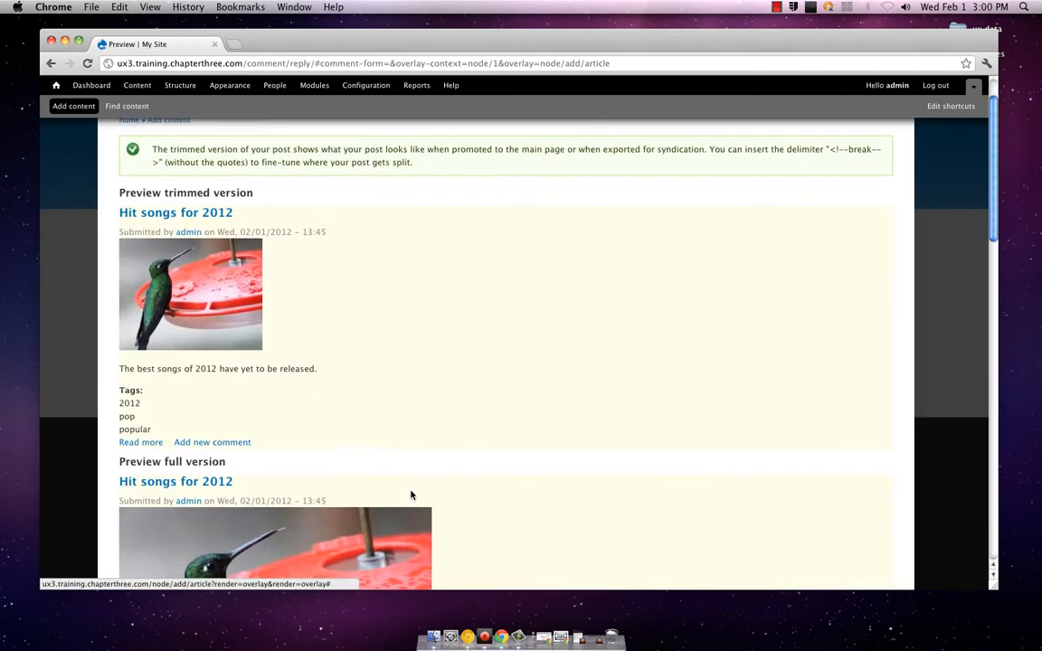
{"action": "scroll", "coordinate": [452, 496], "scroll_direction": "up", "scroll_amount": 2}
{"action": "scroll", "coordinate": [496, 514], "scroll_direction": "down", "scroll_amount": 8}
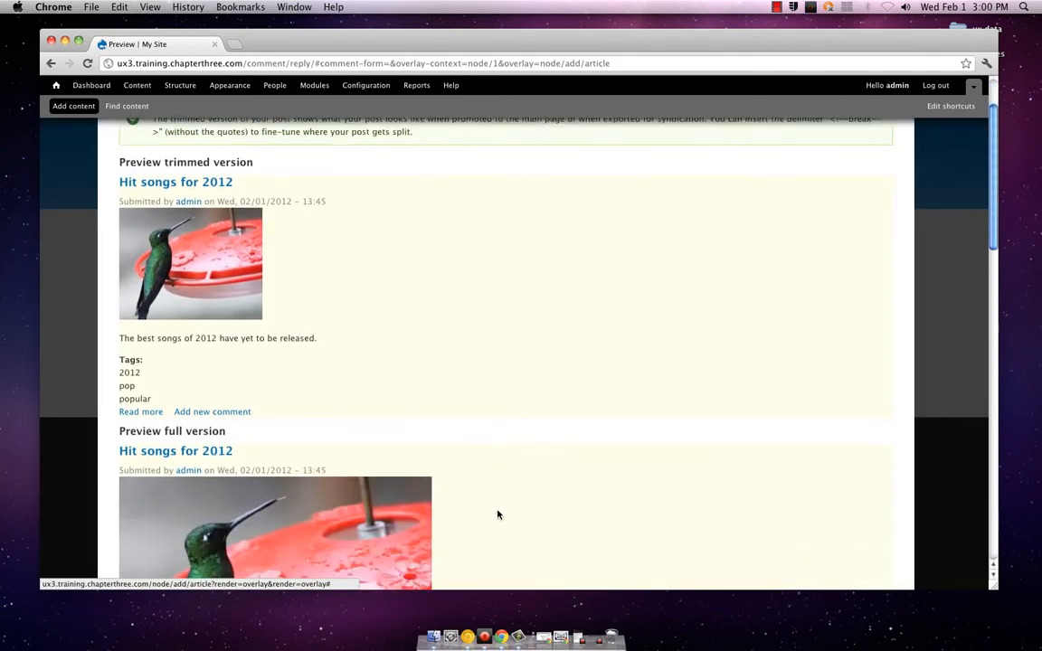
{"action": "scroll", "coordinate": [496, 514], "scroll_direction": "down", "scroll_amount": 2}
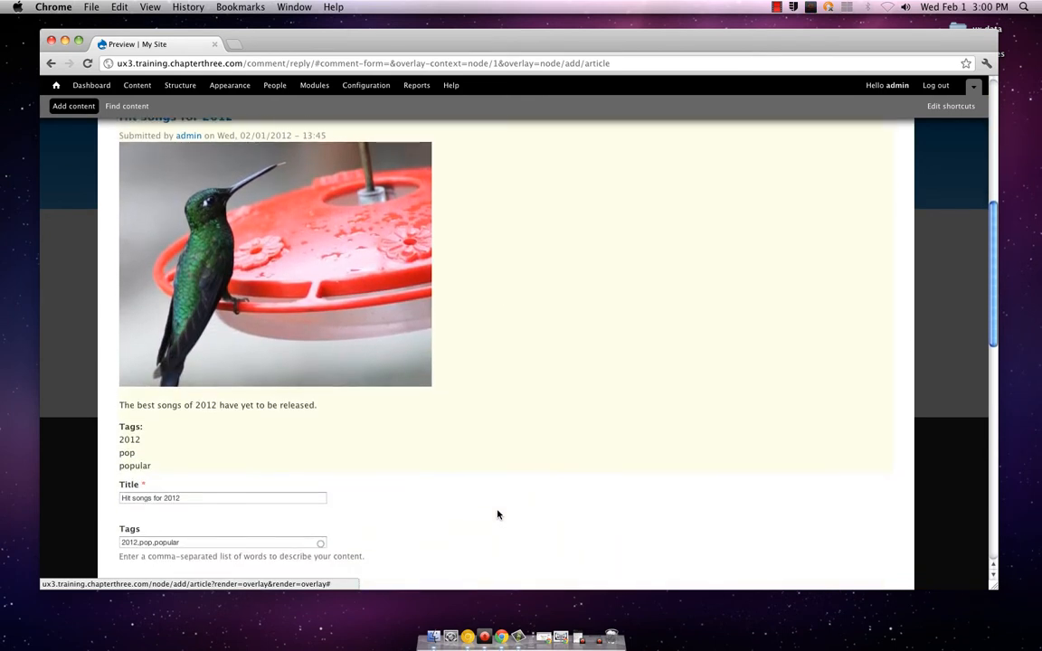
{"action": "scroll", "coordinate": [497, 513], "scroll_direction": "up", "scroll_amount": 1}
{"action": "scroll", "coordinate": [497, 513], "scroll_direction": "down", "scroll_amount": 1}
{"action": "scroll", "coordinate": [496, 514], "scroll_direction": "up", "scroll_amount": 3}
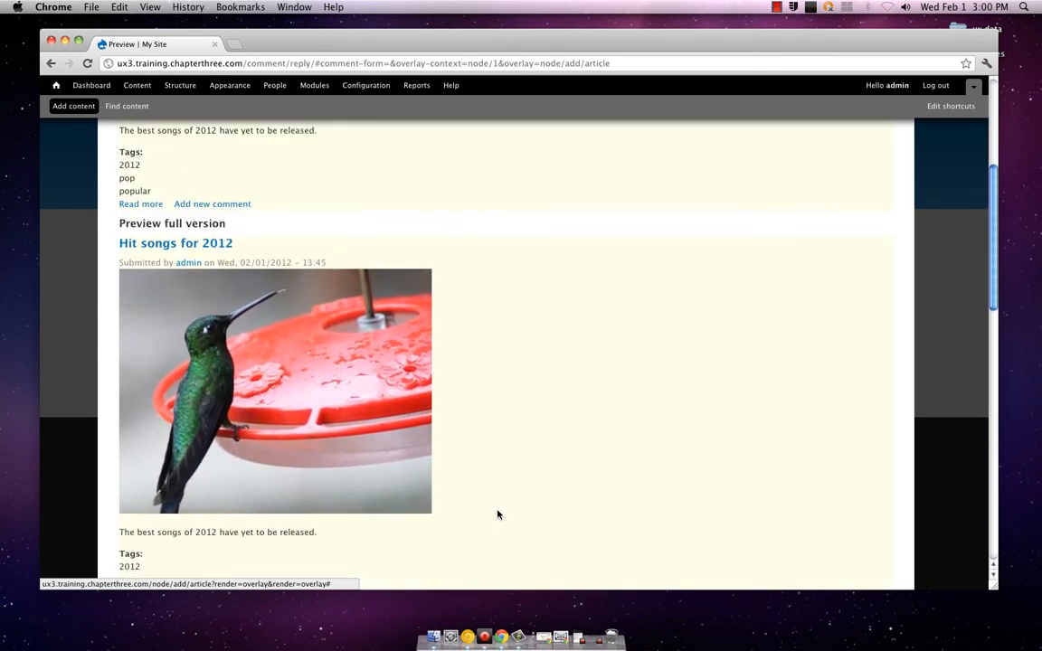
{"action": "scroll", "coordinate": [496, 514], "scroll_direction": "up", "scroll_amount": 5}
{"action": "scroll", "coordinate": [497, 513], "scroll_direction": "up", "scroll_amount": 2}
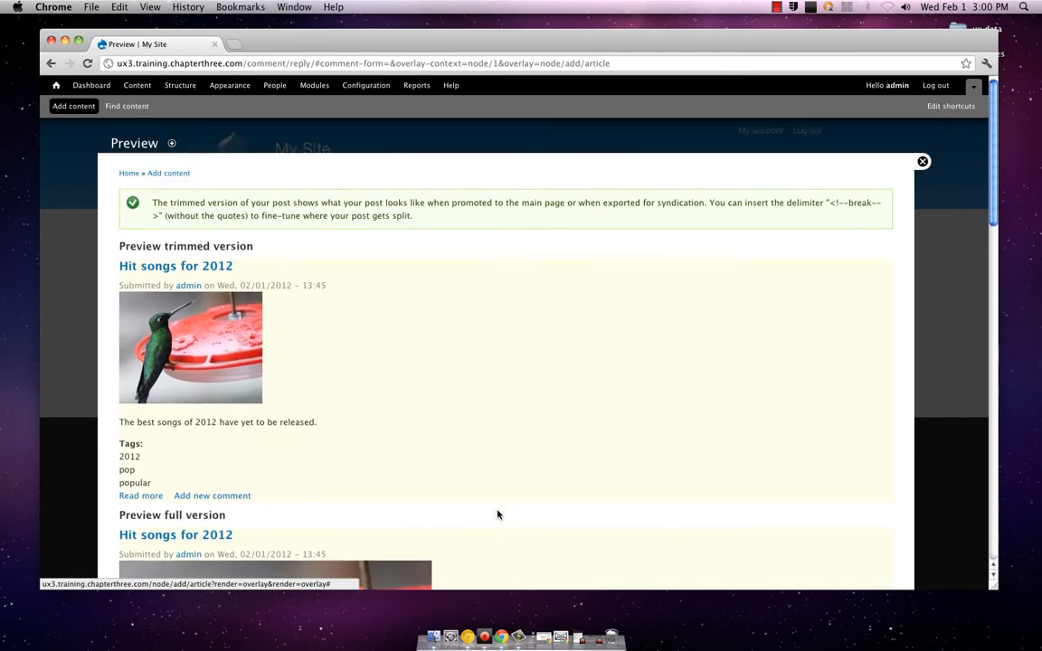
{"action": "scroll", "coordinate": [497, 513], "scroll_direction": "down", "scroll_amount": 3}
{"action": "scroll", "coordinate": [497, 513], "scroll_direction": "up", "scroll_amount": 3}
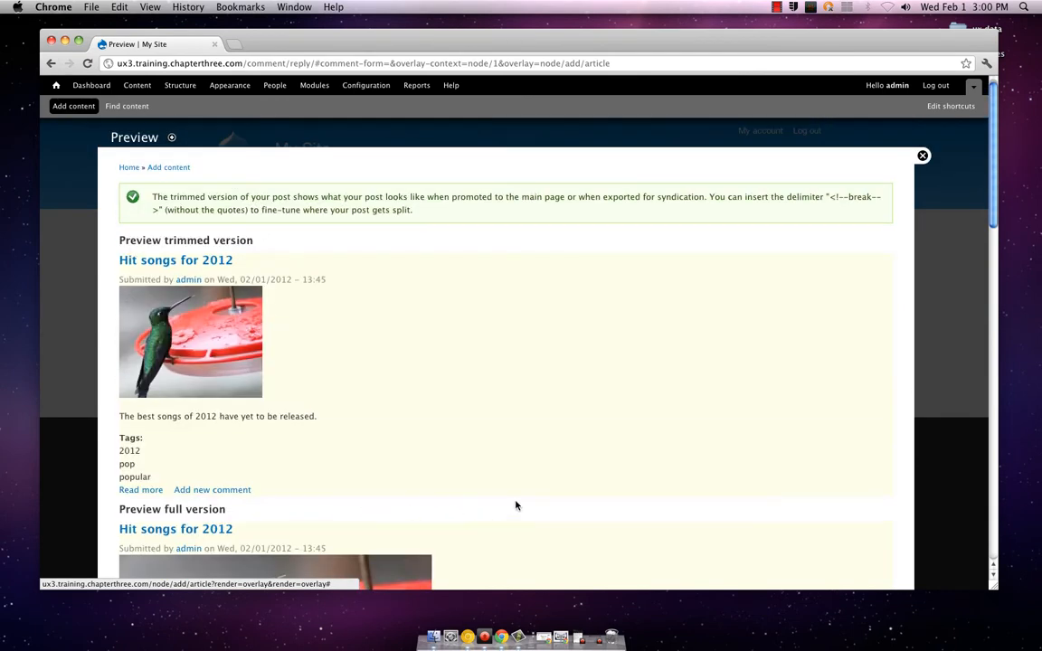
Save the "Hit songs for 2012" article and view its published page
{"action": "scroll", "coordinate": [516, 502], "scroll_direction": "down", "scroll_amount": 10}
{"action": "scroll", "coordinate": [515, 502], "scroll_direction": "down", "scroll_amount": 8}
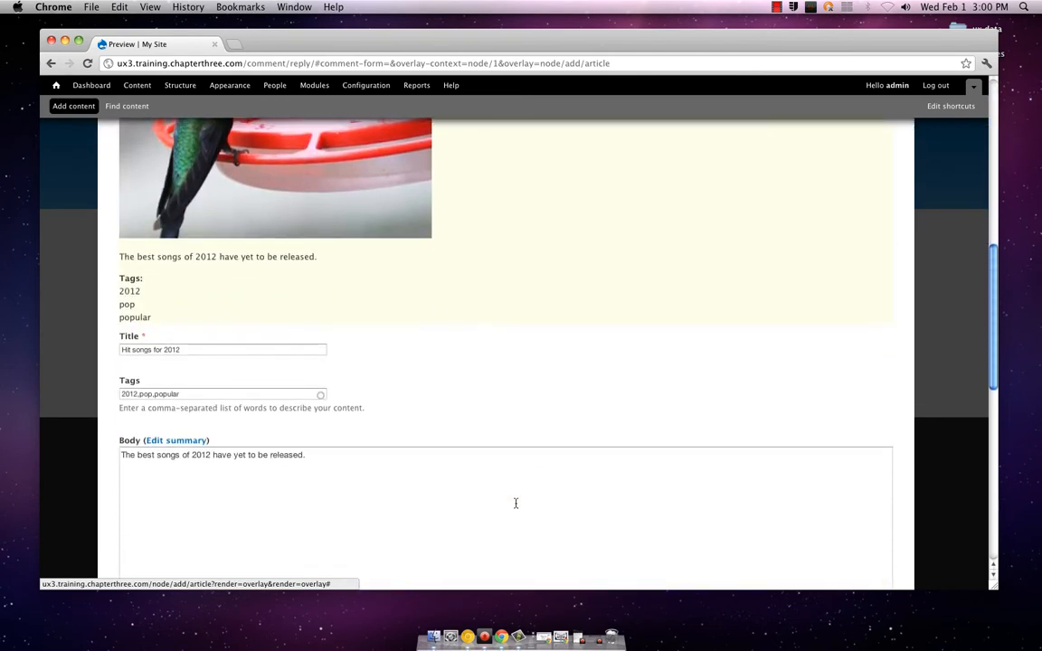
{"action": "scroll", "coordinate": [517, 503], "scroll_direction": "down", "scroll_amount": 8}
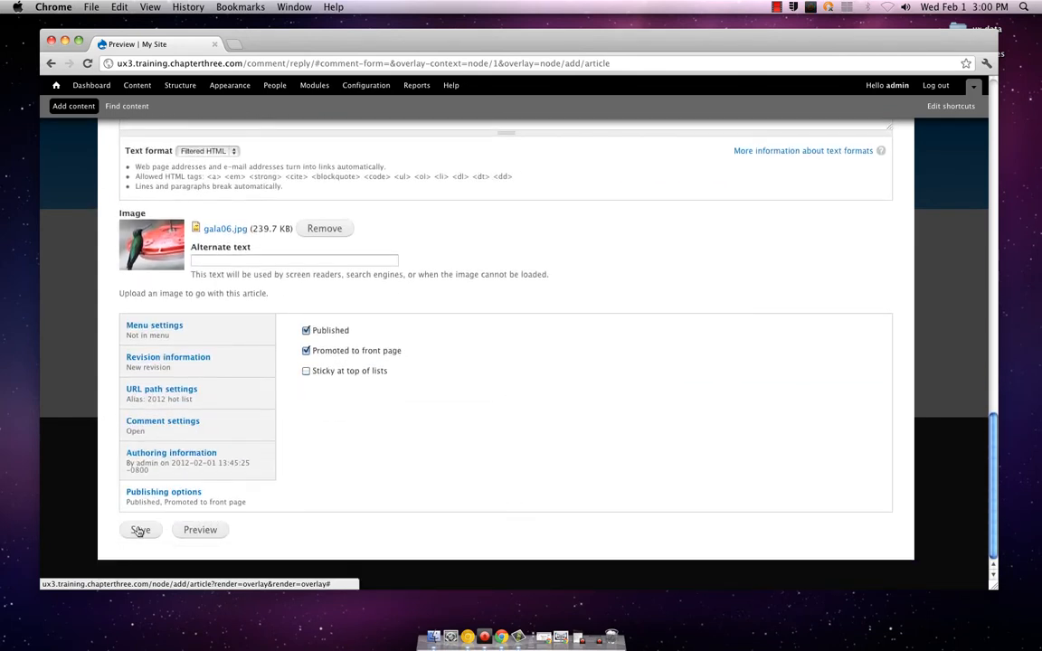
{"action": "left_click", "coordinate": [140, 531]}
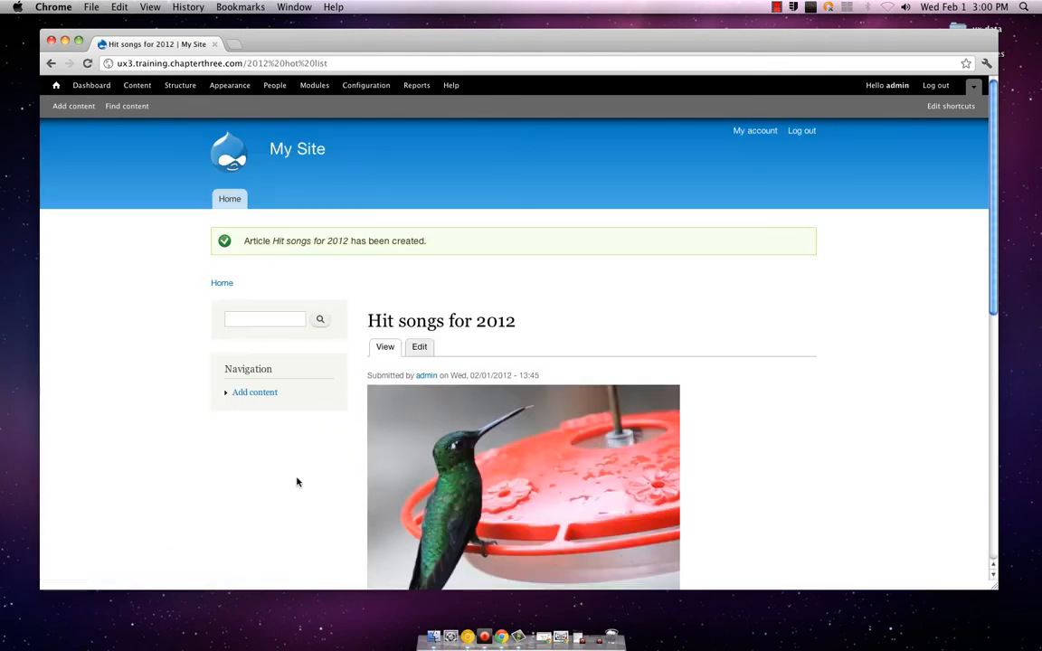
{"action": "scroll", "coordinate": [241, 464], "scroll_direction": "down", "scroll_amount": 1}
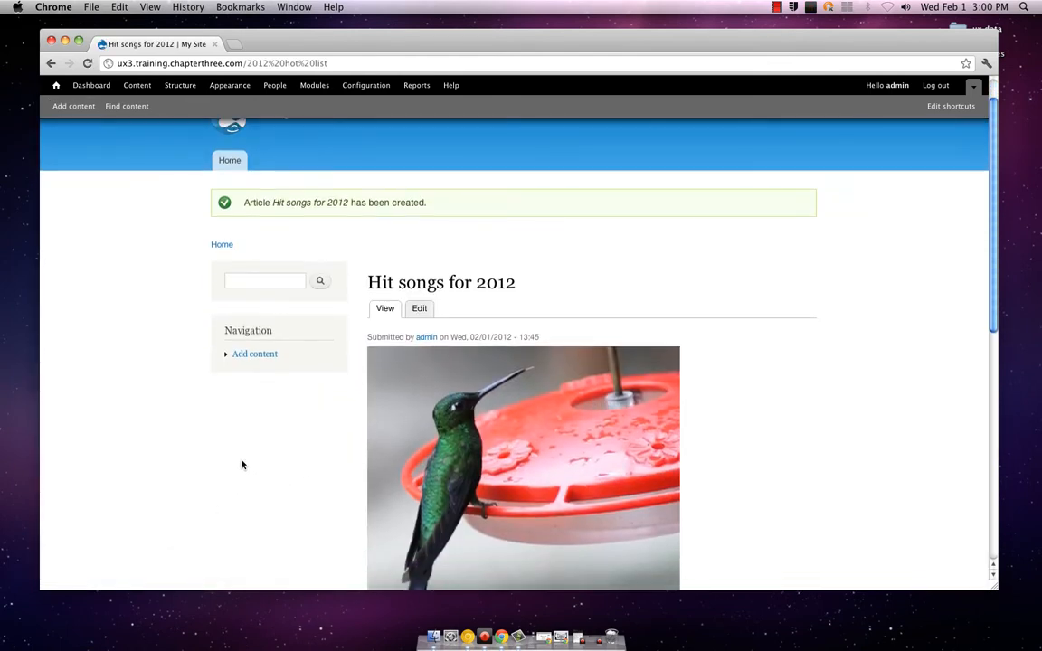
Review the published "Hit songs for 2012" article's image, body text and tags, and check the comment form's text format options
{"action": "scroll", "coordinate": [242, 464], "scroll_direction": "up", "scroll_amount": 1}
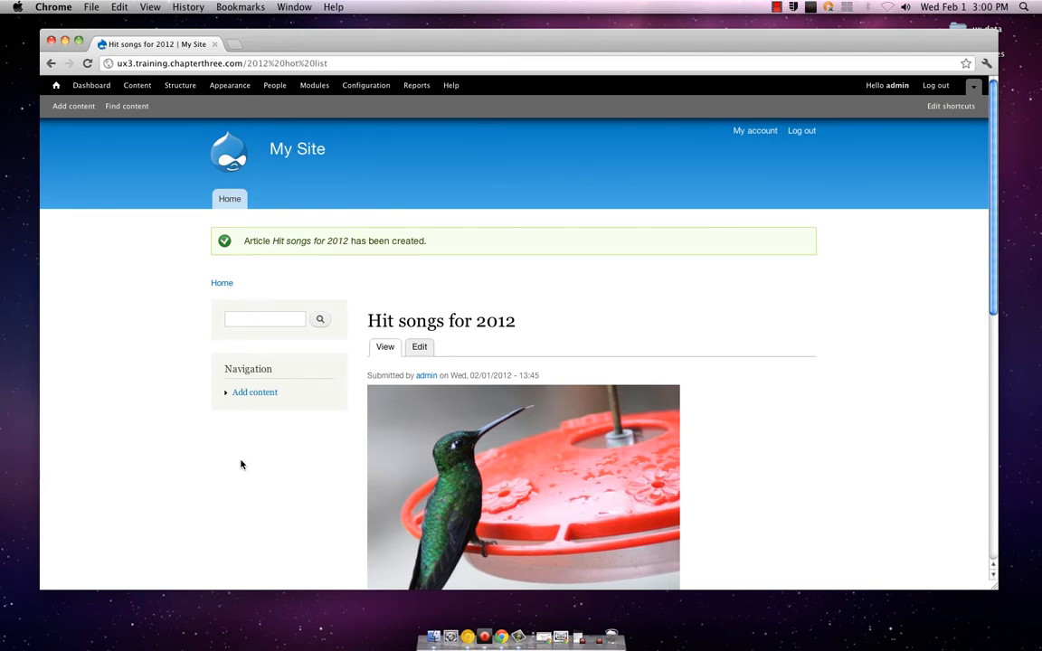
{"action": "scroll", "coordinate": [239, 463], "scroll_direction": "down", "scroll_amount": 2}
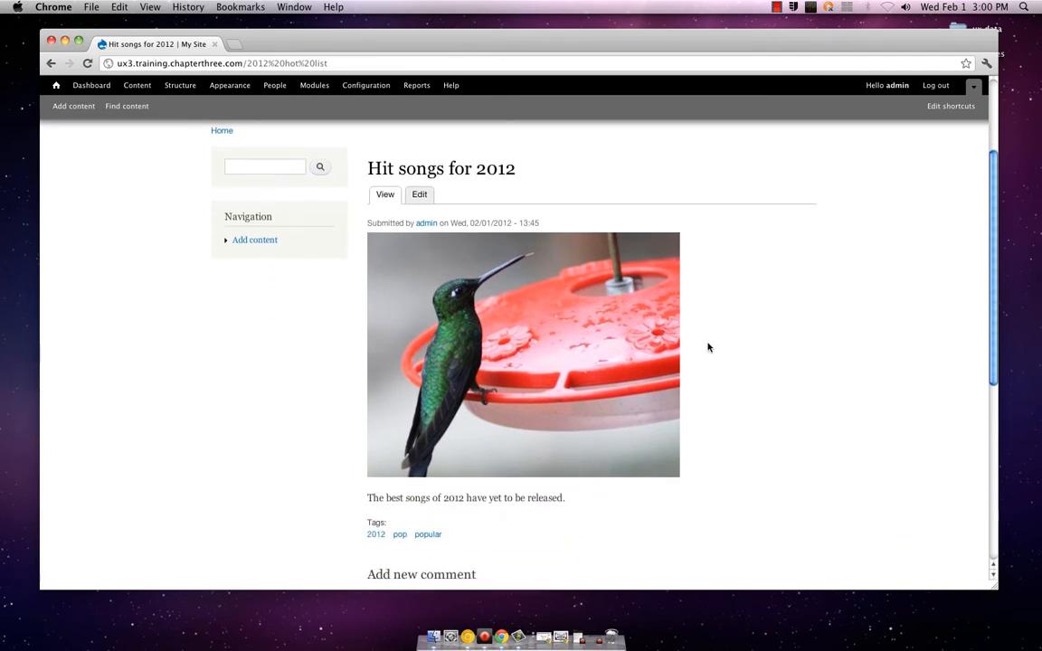
{"action": "scroll", "coordinate": [709, 347], "scroll_direction": "down", "scroll_amount": 4}
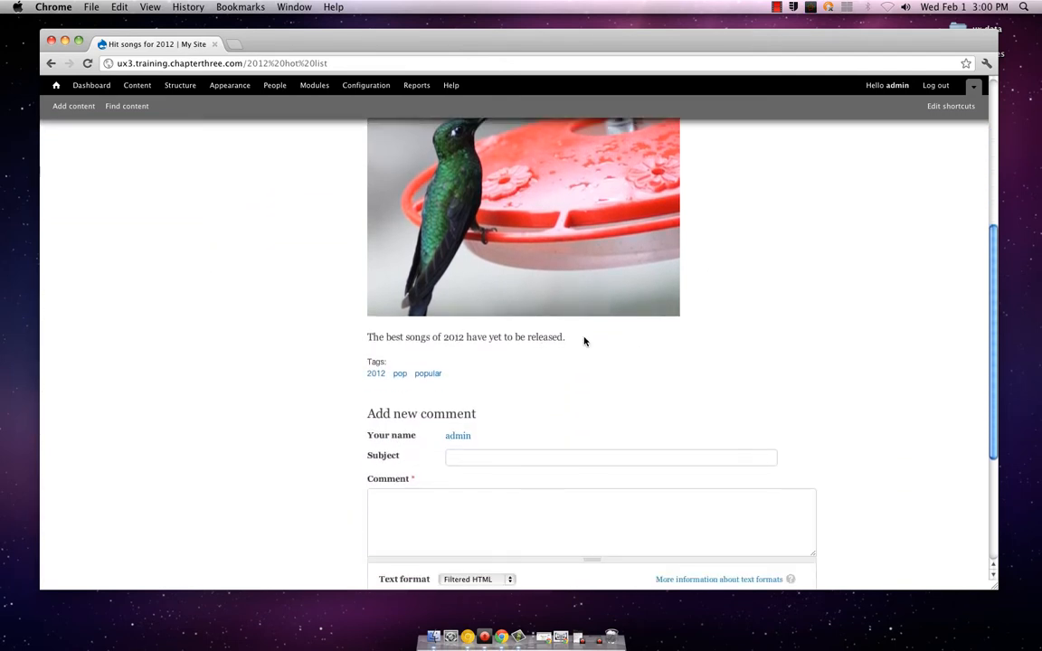
{"action": "scroll", "coordinate": [583, 365], "scroll_direction": "down", "scroll_amount": 1}
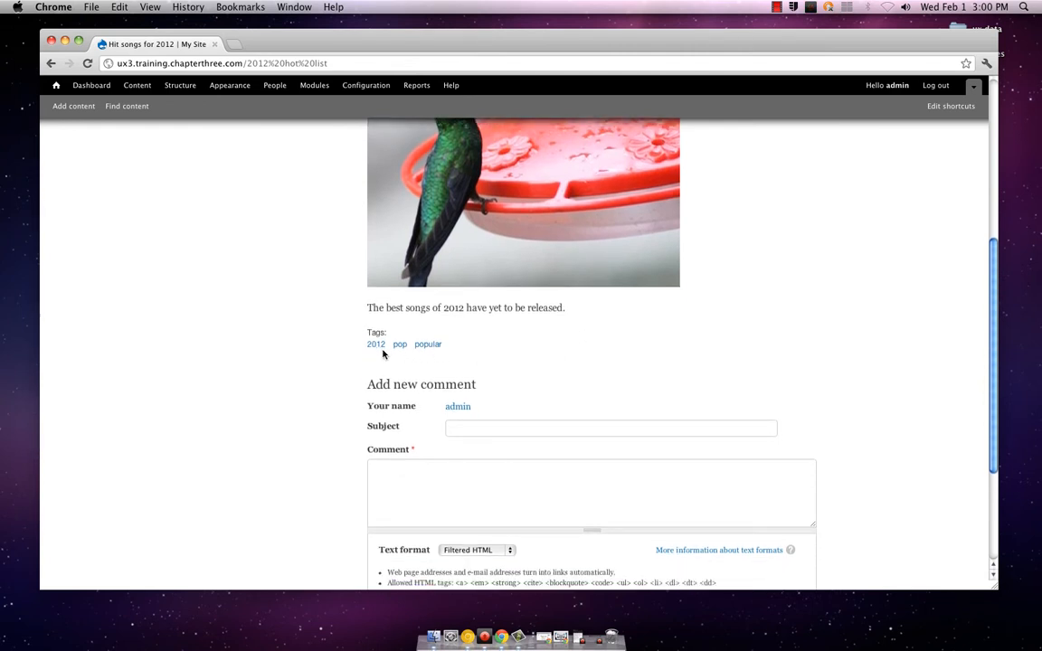
{"action": "scroll", "coordinate": [462, 378], "scroll_direction": "down", "scroll_amount": 4}
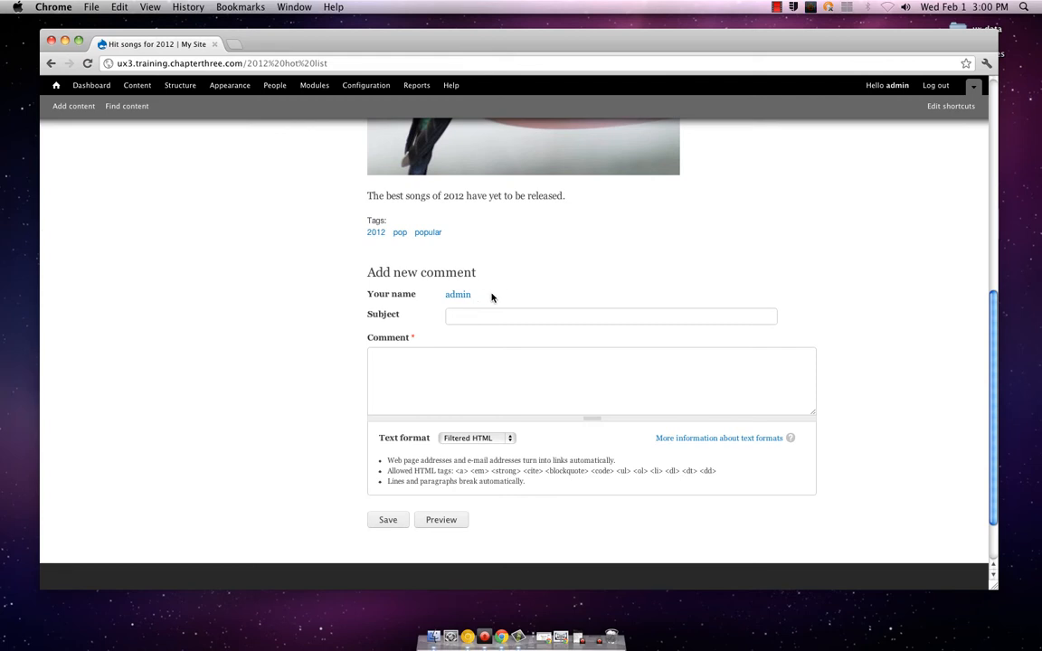
{"action": "scroll", "coordinate": [491, 296], "scroll_direction": "down", "scroll_amount": 2}
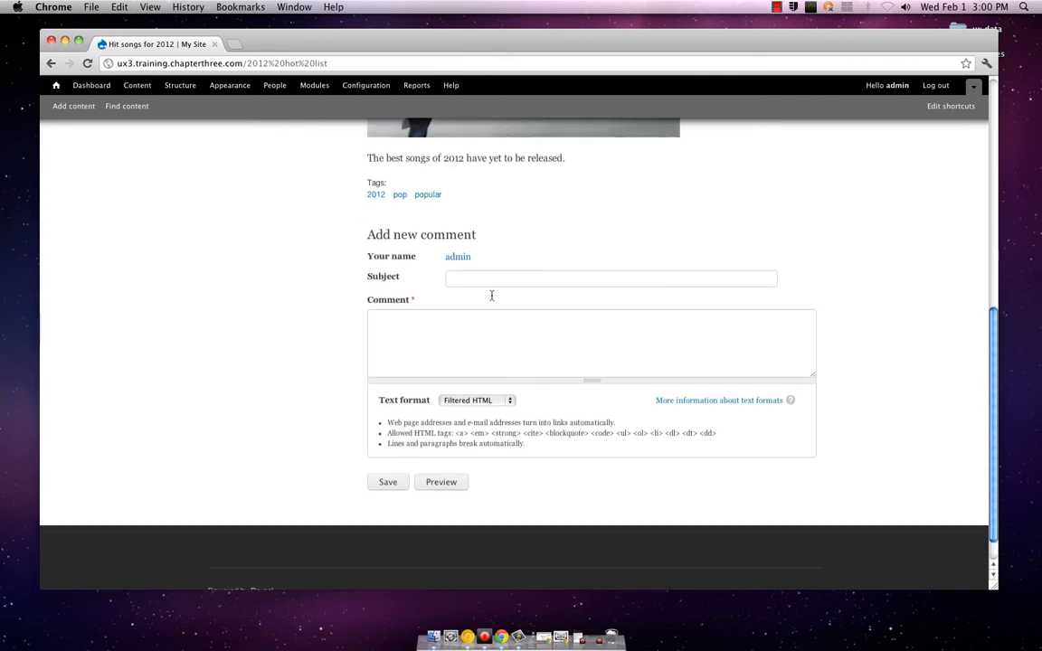
{"action": "left_click", "coordinate": [482, 402]}
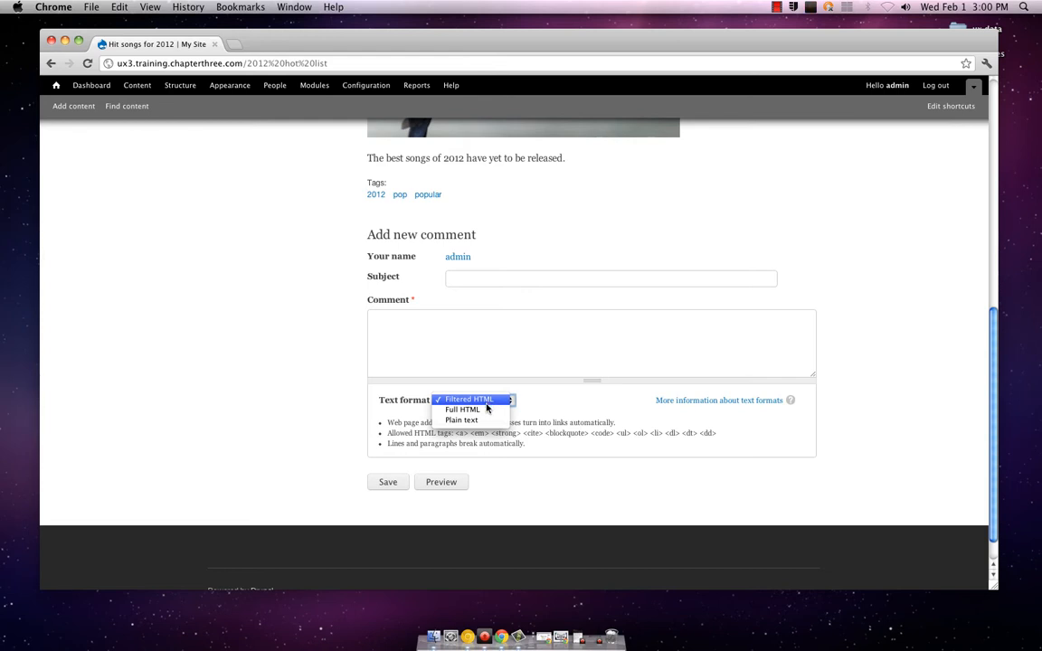
{"action": "left_click", "coordinate": [351, 360]}
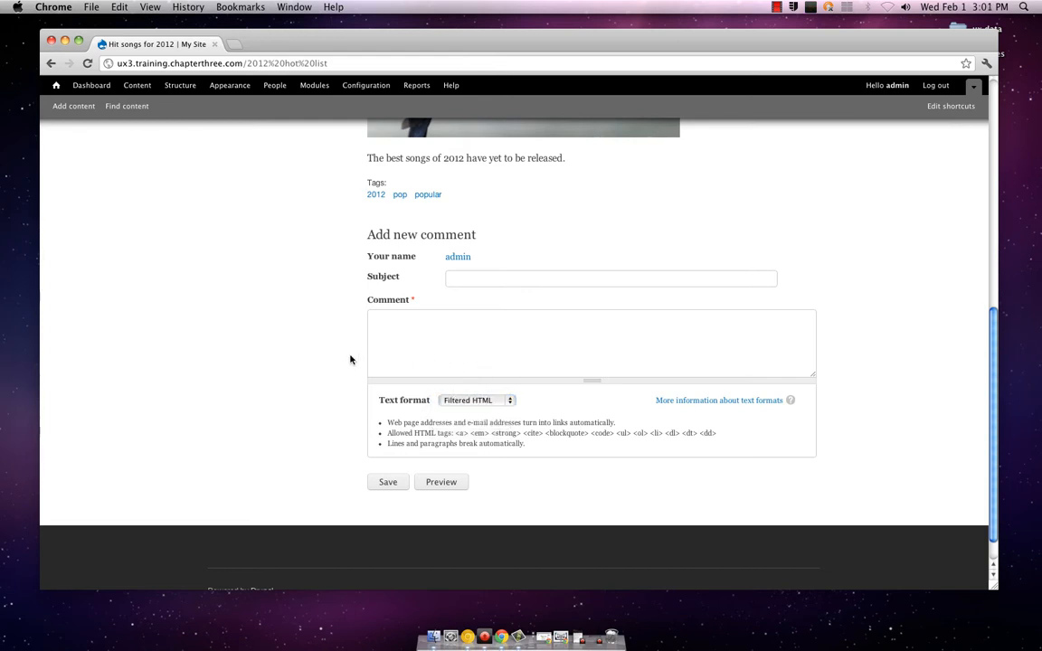
{"action": "scroll", "coordinate": [352, 359], "scroll_direction": "up", "scroll_amount": 10}
{"action": "scroll", "coordinate": [353, 359], "scroll_direction": "up", "scroll_amount": 1}
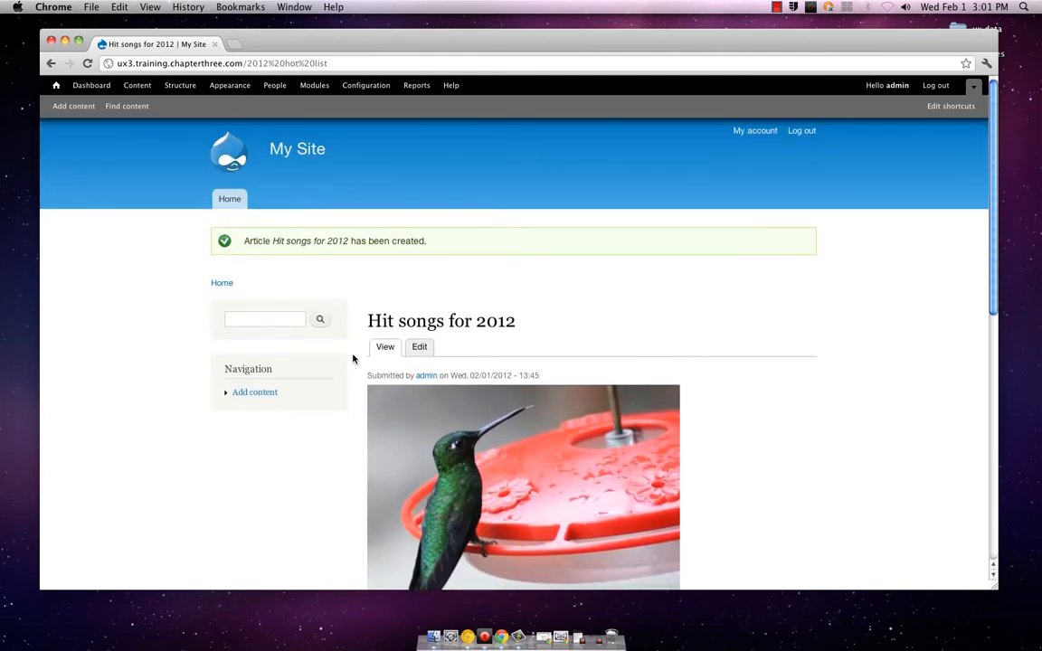
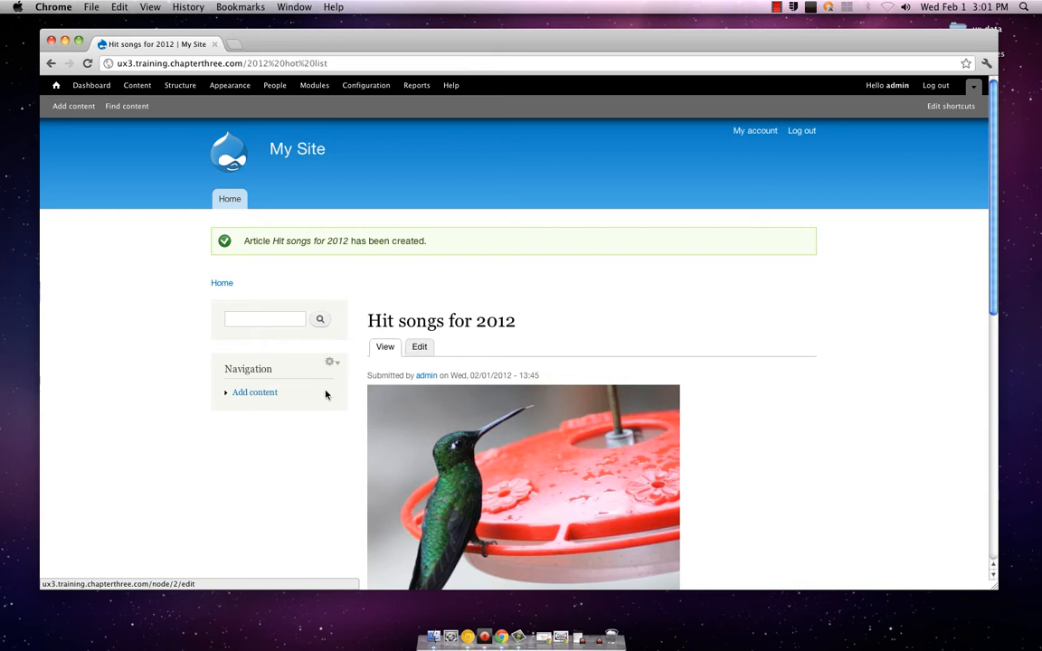
{"action": "left_click", "coordinate": [256, 392]}
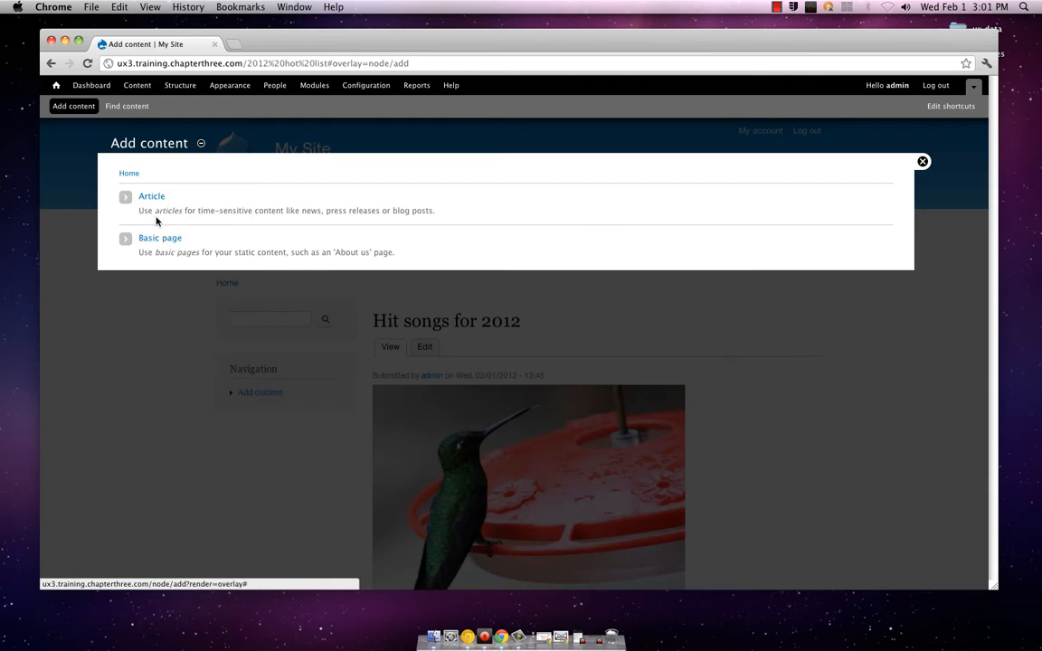
{"action": "left_click", "coordinate": [922, 161]}
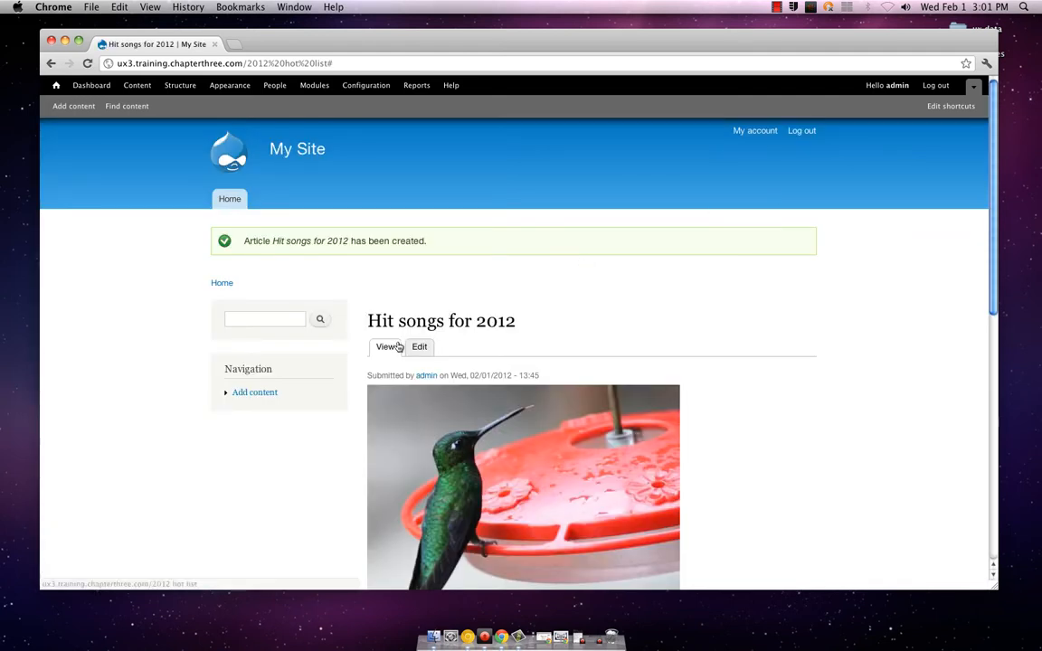
{"action": "left_click", "coordinate": [261, 394]}
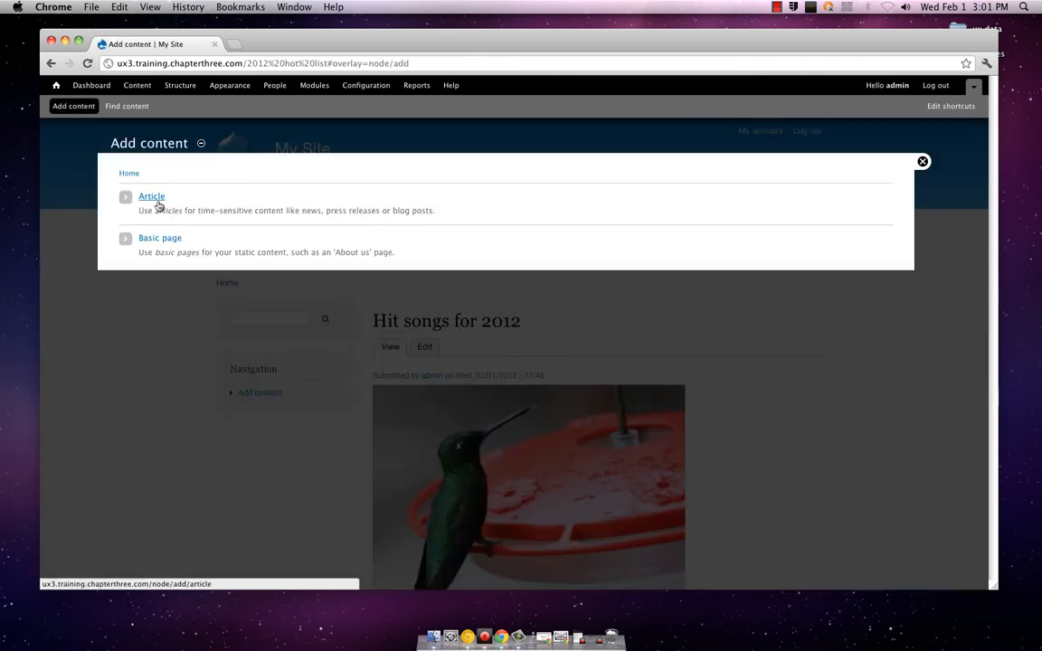
{"action": "left_click", "coordinate": [922, 161]}
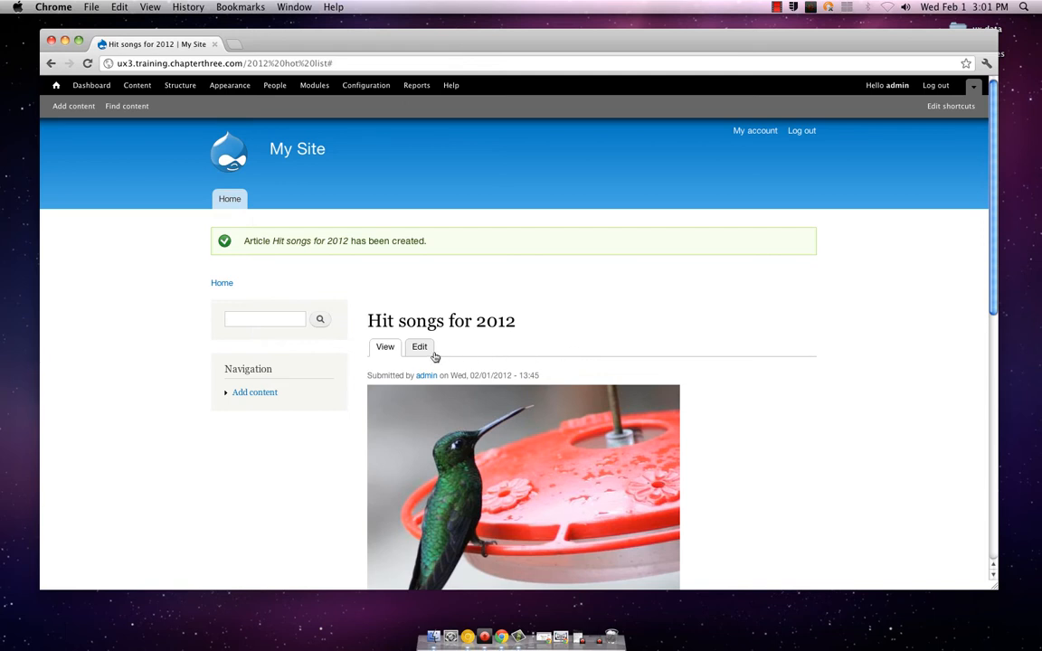
Start creating another Article from the site's Navigation block
{"action": "mouse_move", "coordinate": [342, 364]}
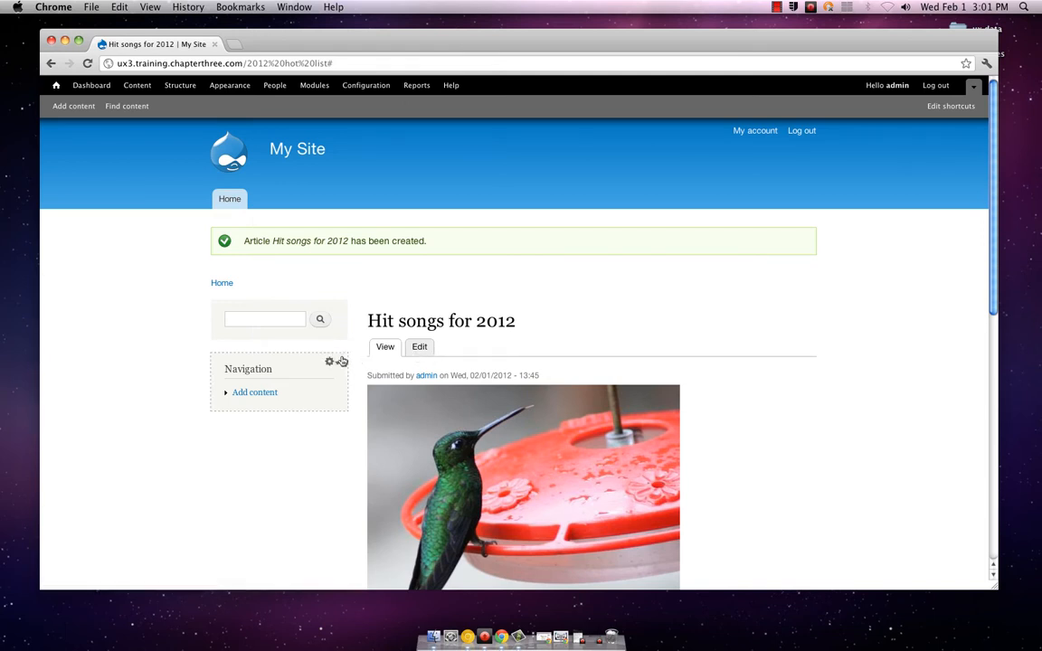
{"action": "left_click", "coordinate": [269, 395]}
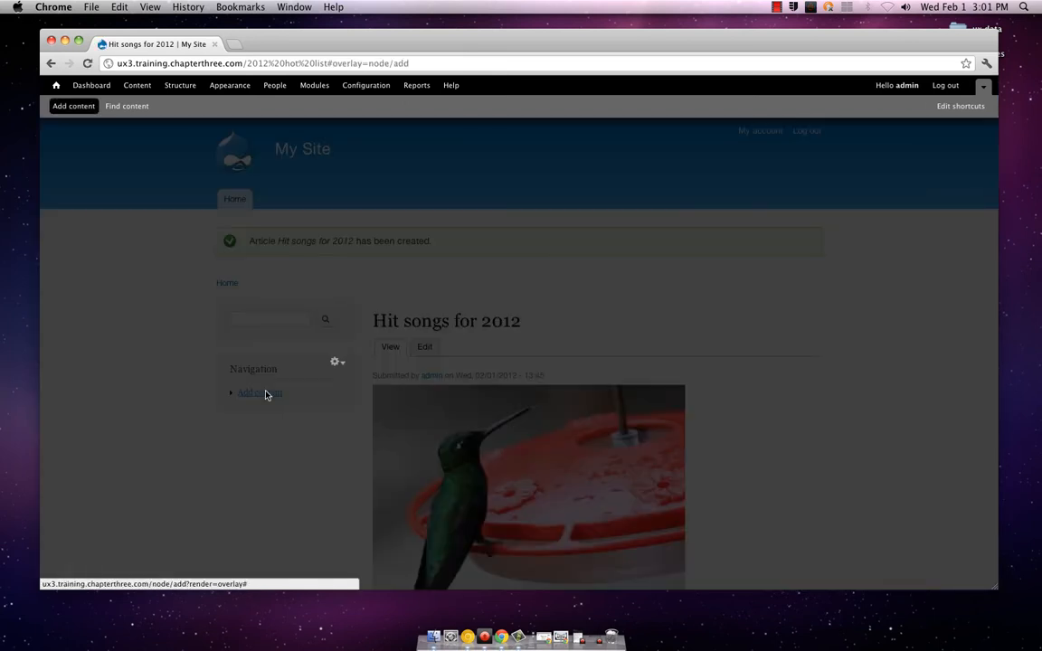
{"action": "left_click", "coordinate": [164, 198]}
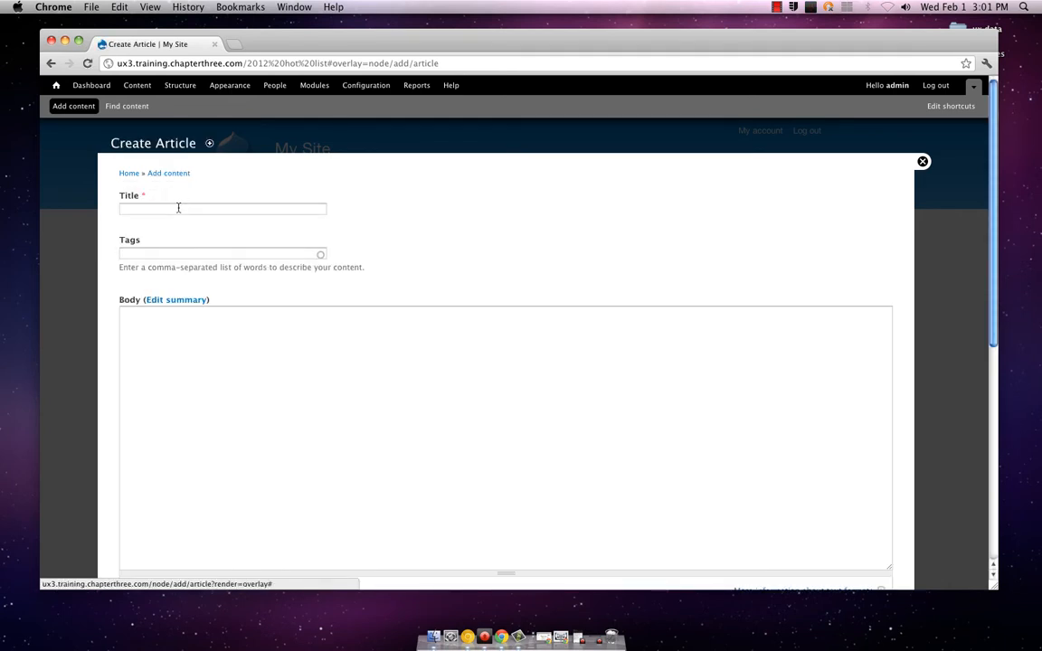
{"action": "left_click", "coordinate": [178, 208]}
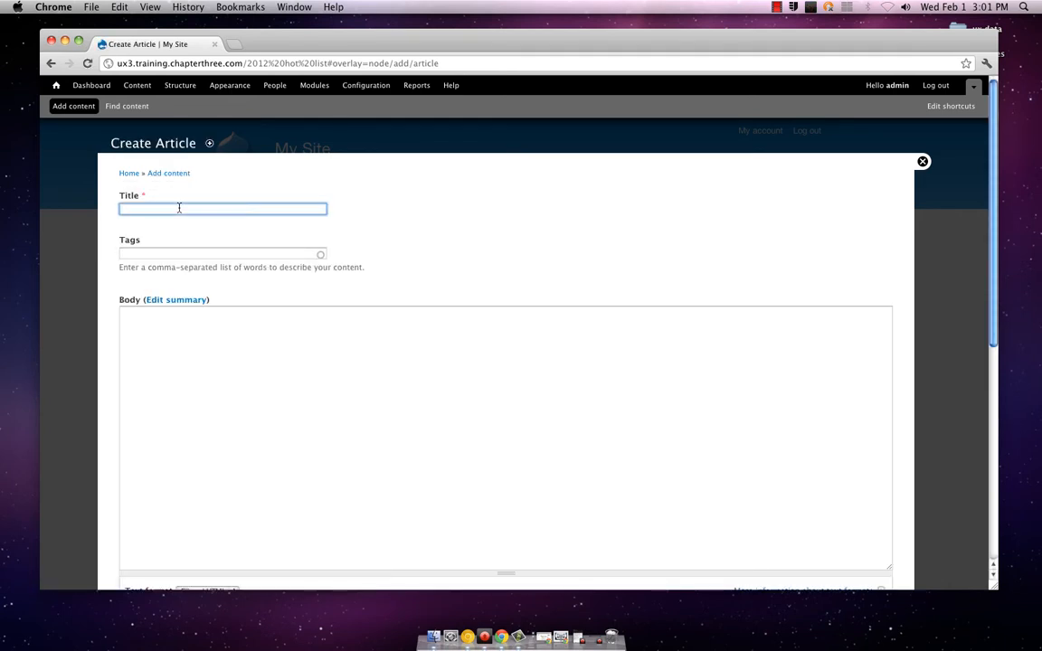
Enter "Music" as the new article's title
{"action": "type", "text": "Mo"}
{"action": "key", "text": "BackSpace"}
{"action": "key", "text": "BackSpace"}
{"action": "type", "text": "Music"}
Examine the new article form's body, text format, image and settings sections
{"action": "scroll", "coordinate": [186, 241], "scroll_direction": "down", "scroll_amount": 10}
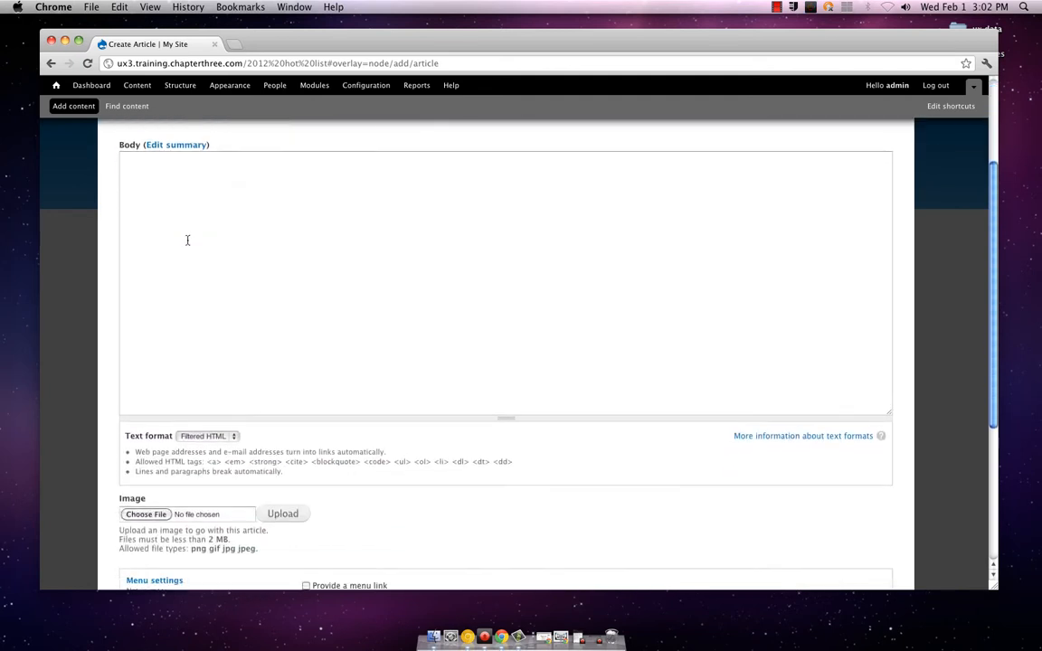
{"action": "scroll", "coordinate": [187, 239], "scroll_direction": "down", "scroll_amount": 1}
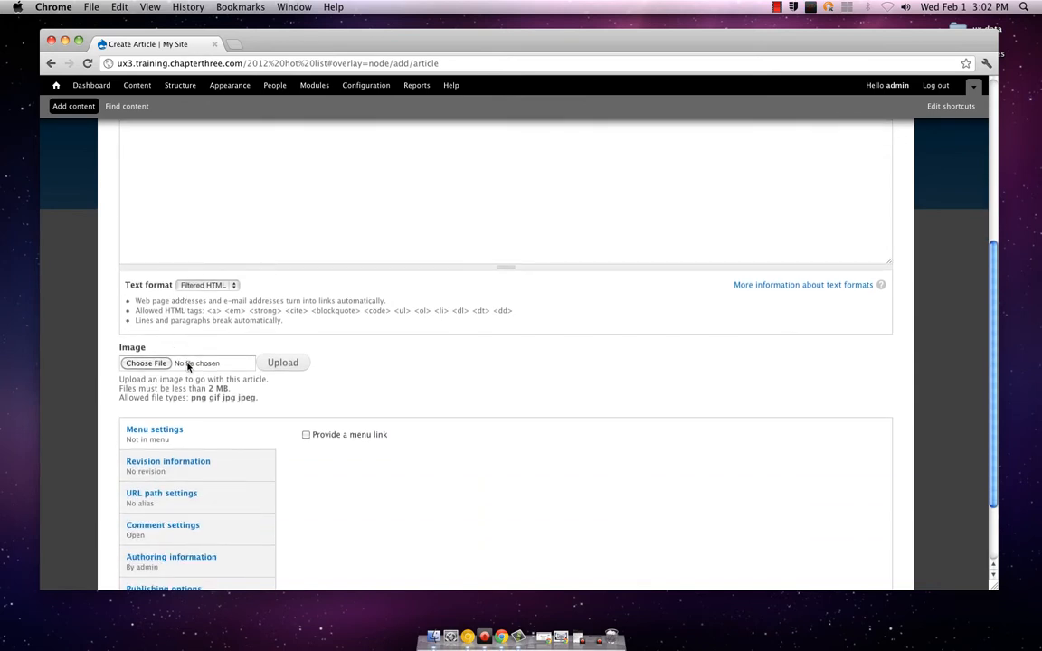
{"action": "scroll", "coordinate": [187, 366], "scroll_direction": "up", "scroll_amount": 3}
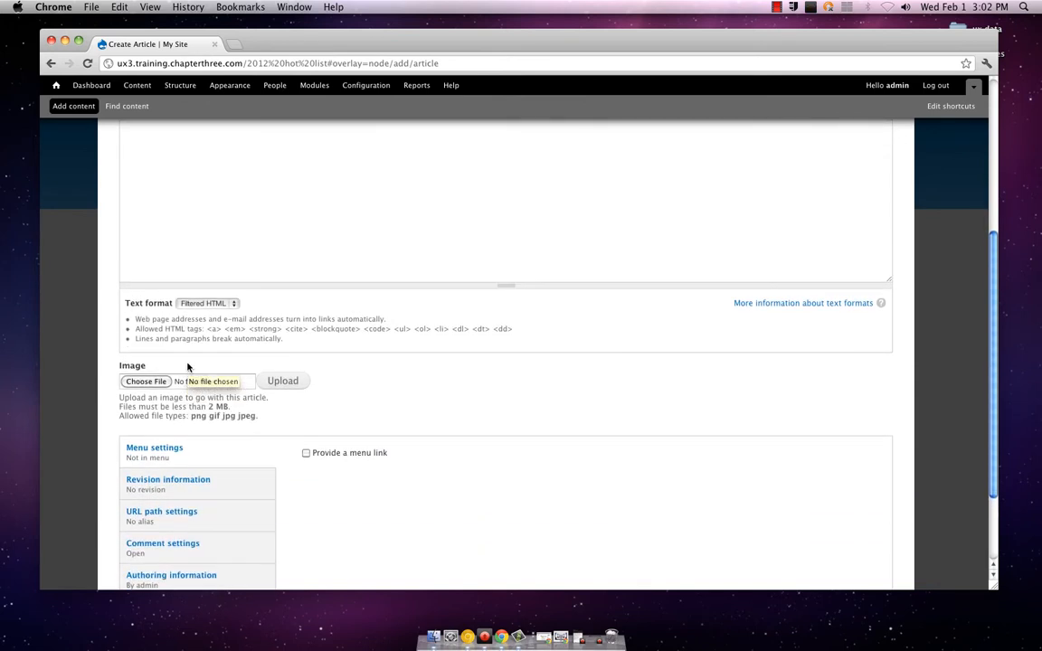
{"action": "scroll", "coordinate": [187, 366], "scroll_direction": "down", "scroll_amount": 6}
{"action": "scroll", "coordinate": [187, 366], "scroll_direction": "up", "scroll_amount": 15}
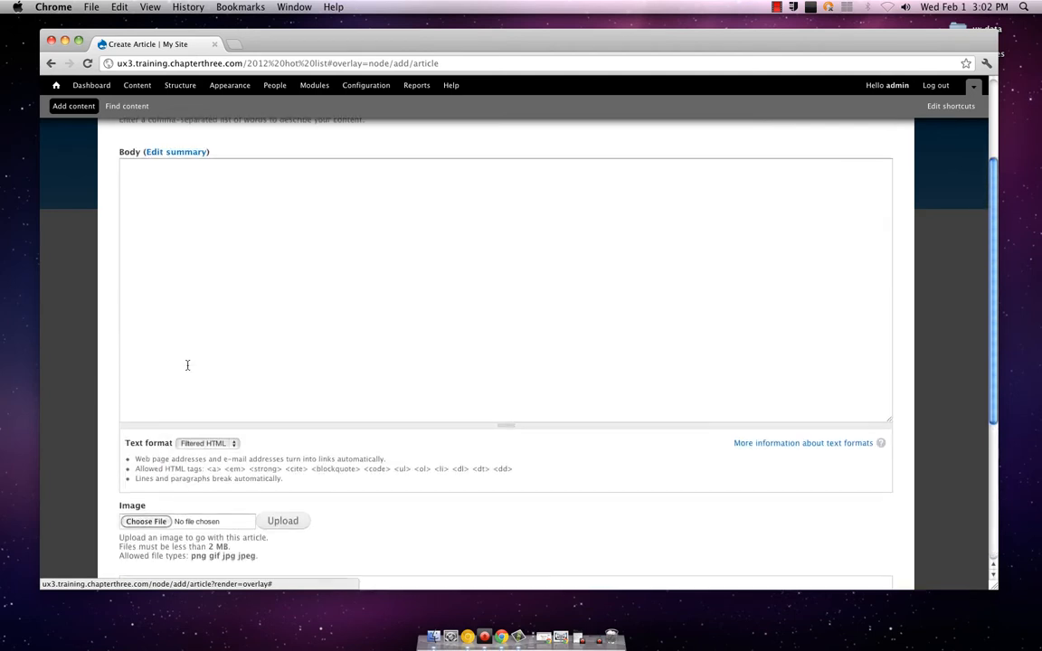
{"action": "left_click", "coordinate": [187, 366]}
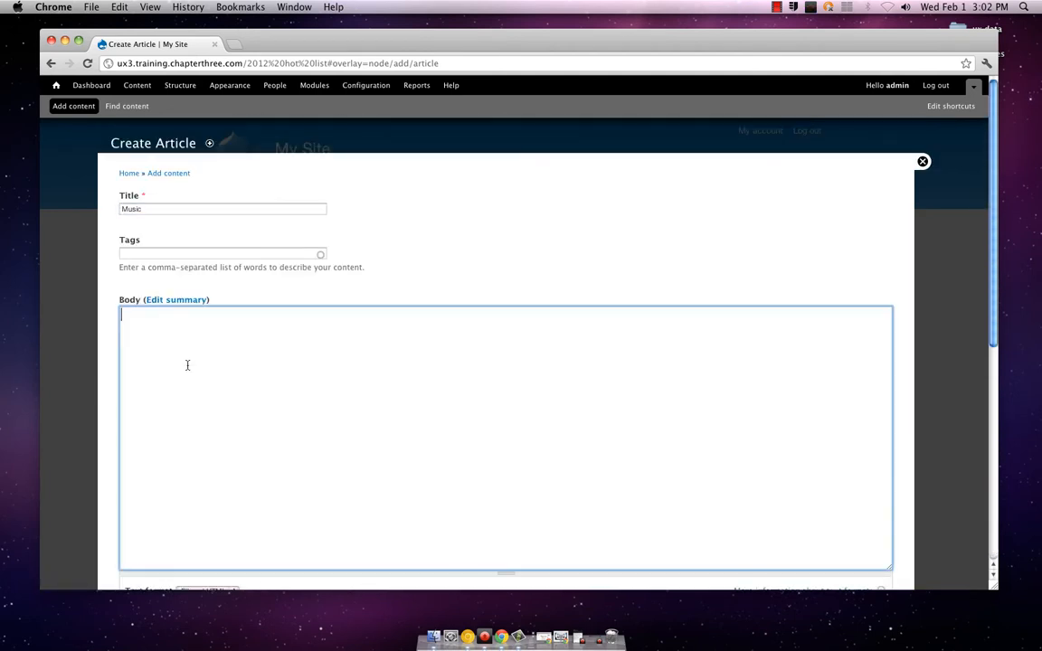
{"action": "scroll", "coordinate": [187, 366], "scroll_direction": "down", "scroll_amount": 8}
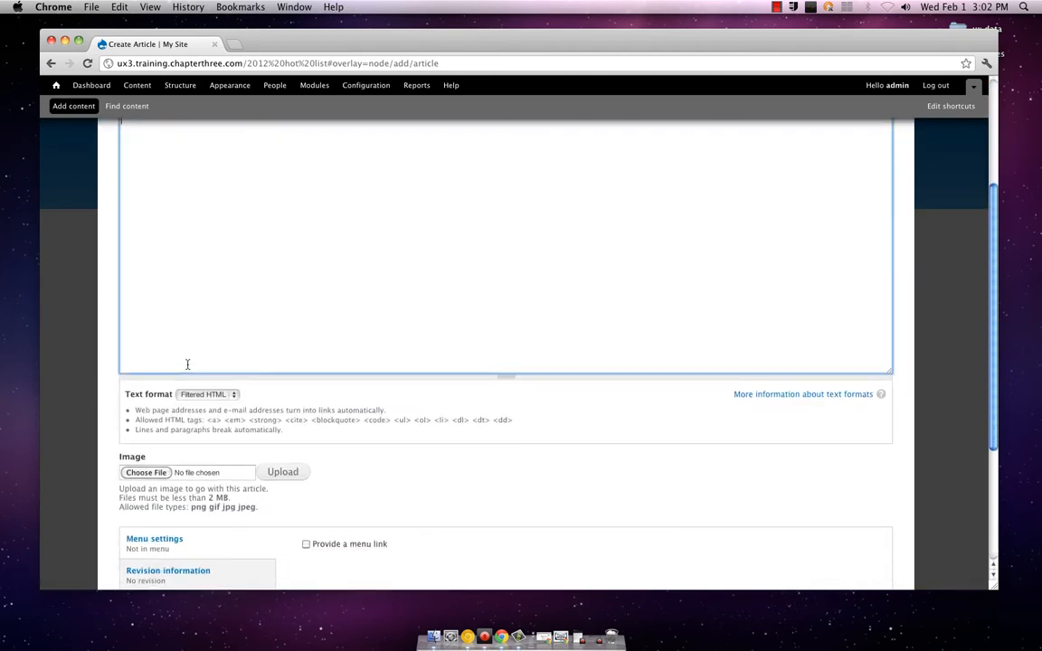
{"action": "scroll", "coordinate": [272, 367], "scroll_direction": "up", "scroll_amount": 6}
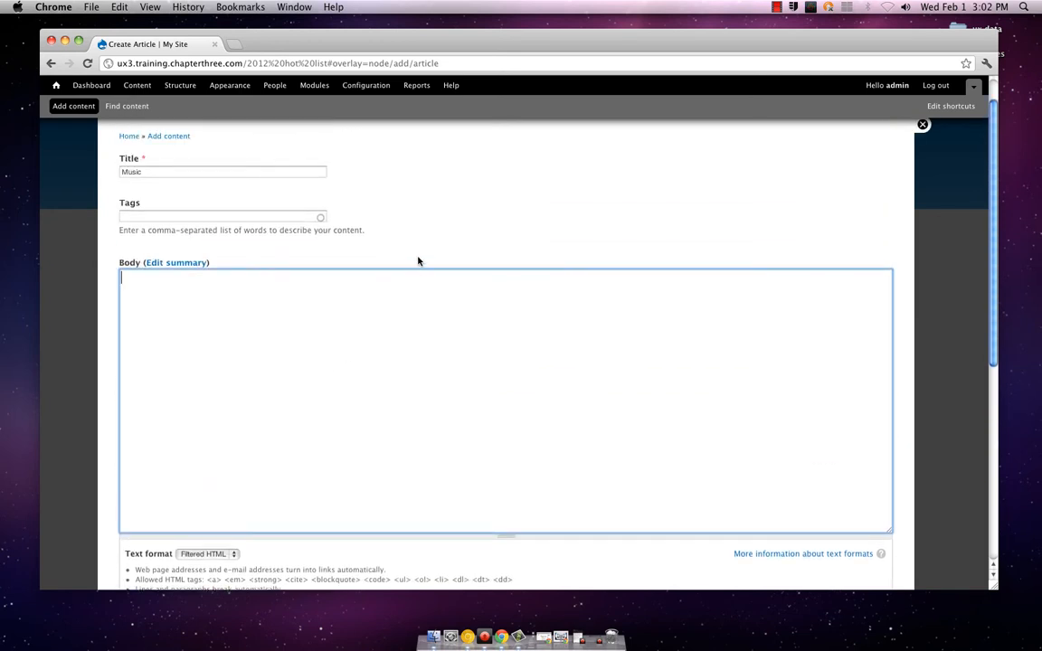
{"action": "scroll", "coordinate": [433, 236], "scroll_direction": "up", "scroll_amount": 1}
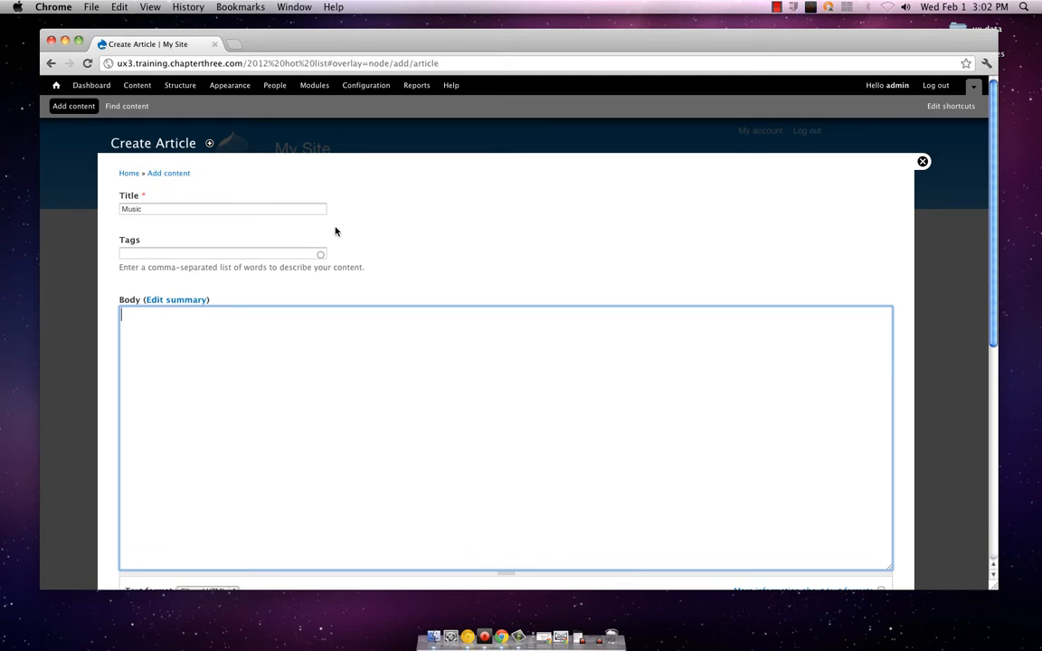
Change the article's title to "My favorite song's lyrics"
{"action": "double_click", "coordinate": [219, 208]}
{"action": "left_click", "coordinate": [219, 208]}
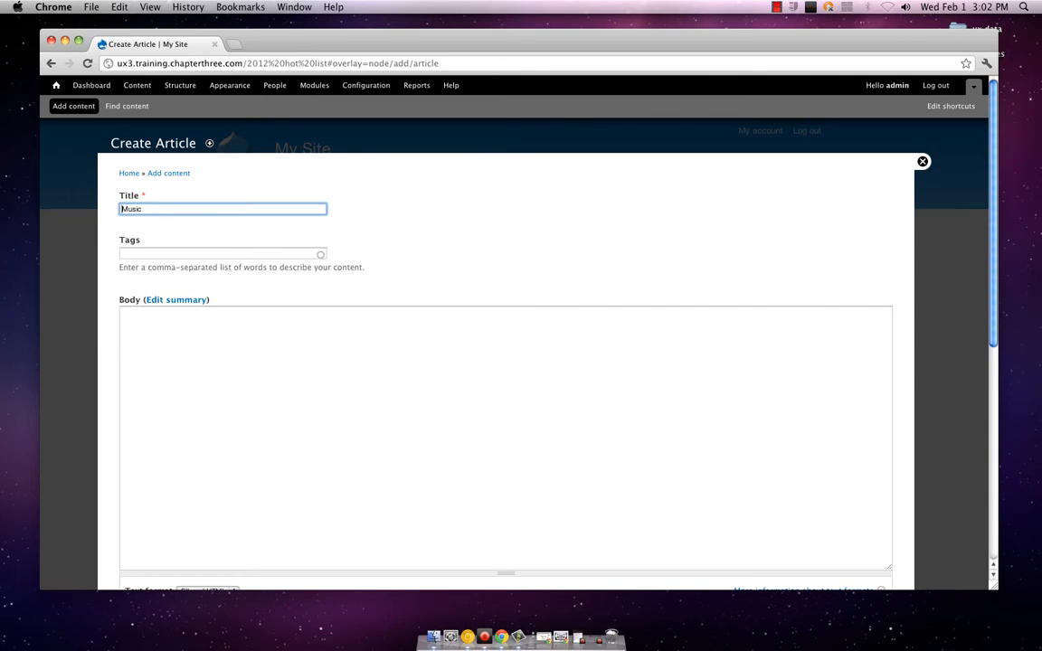
{"action": "key", "text": "super+a"}
{"action": "type", "text": "<y"}
{"action": "type", "text": "M"}
{"action": "type", "text": "y favorit"}
{"action": "type", "text": "e "}
{"action": "type", "text": "song"}
{"action": "type", "text": "'s lyric"}
{"action": "key", "text": "Tab"}
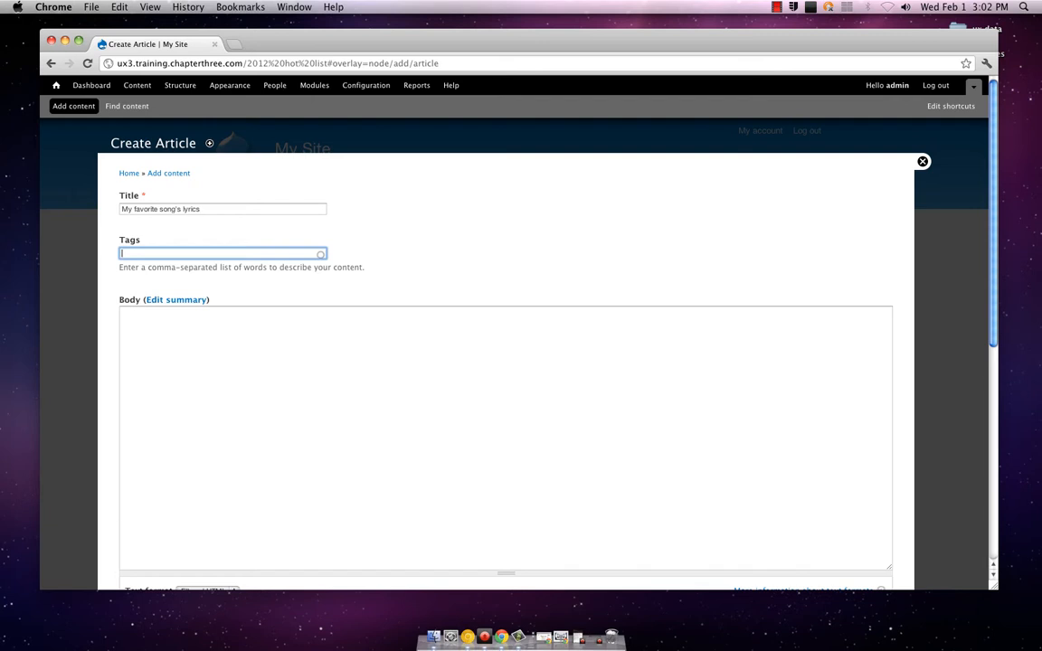
Tag the article with "sunshine,rain,you,love"
{"action": "type", "text": "sunshine,rain,you,love"}
{"action": "key", "text": "Tab"}
{"action": "key", "text": "Tab"}
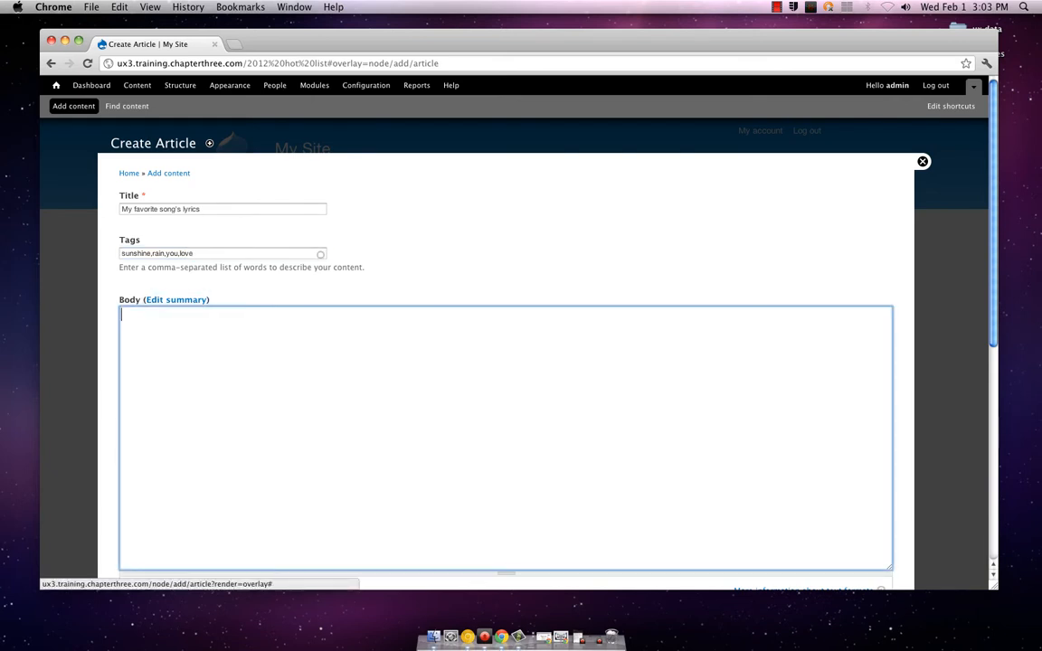
Write "You are my sunshine, my only sunshine..." as the article's body text
{"action": "type", "text": "YUou"}
{"action": "key", "text": "BackSpace"}
{"action": "key", "text": "BackSpace"}
{"action": "key", "text": "BackSpace"}
{"action": "type", "text": "ou"}
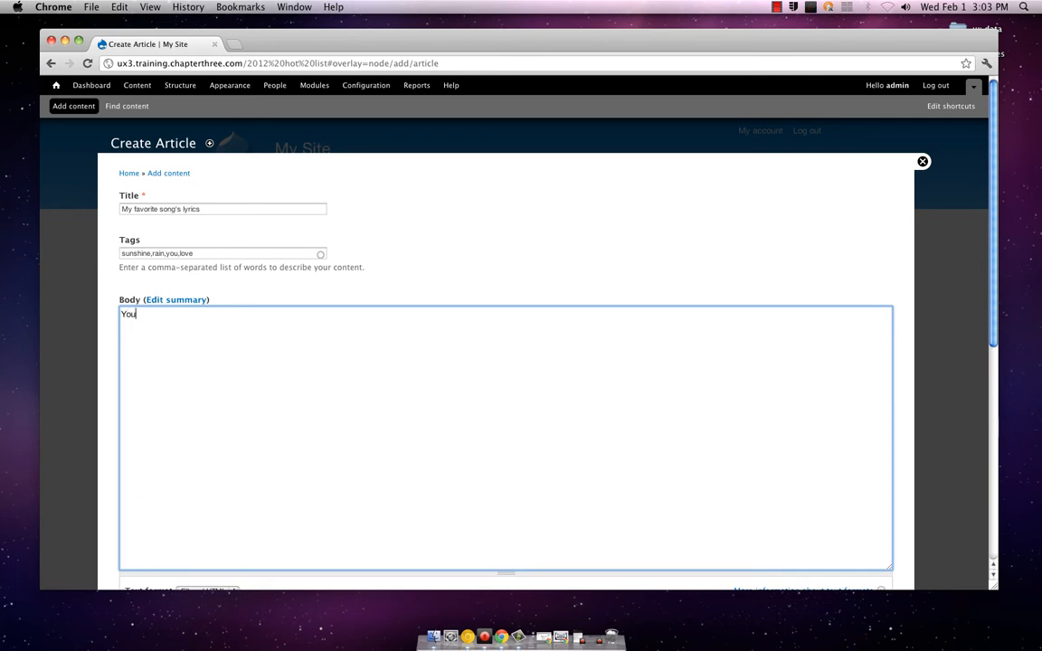
{"action": "type", "text": " are my sunshine, my only sunshine..."}
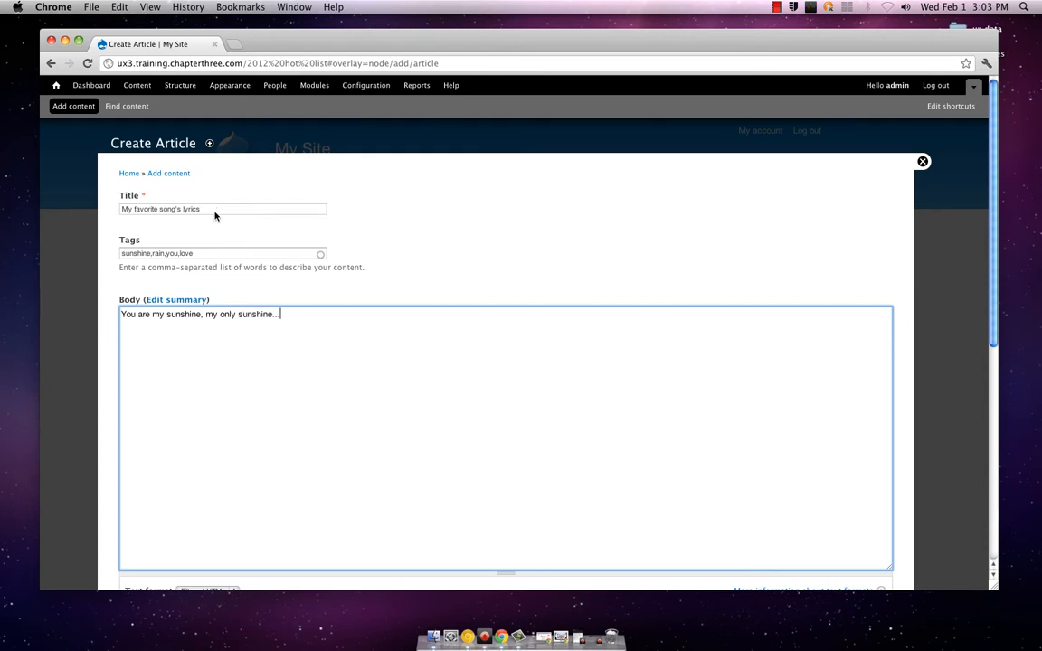
Extend the article's tags with "song", "lyric" and "lyrics", separated by commas
{"action": "scroll", "coordinate": [346, 235], "scroll_direction": "down", "scroll_amount": 1}
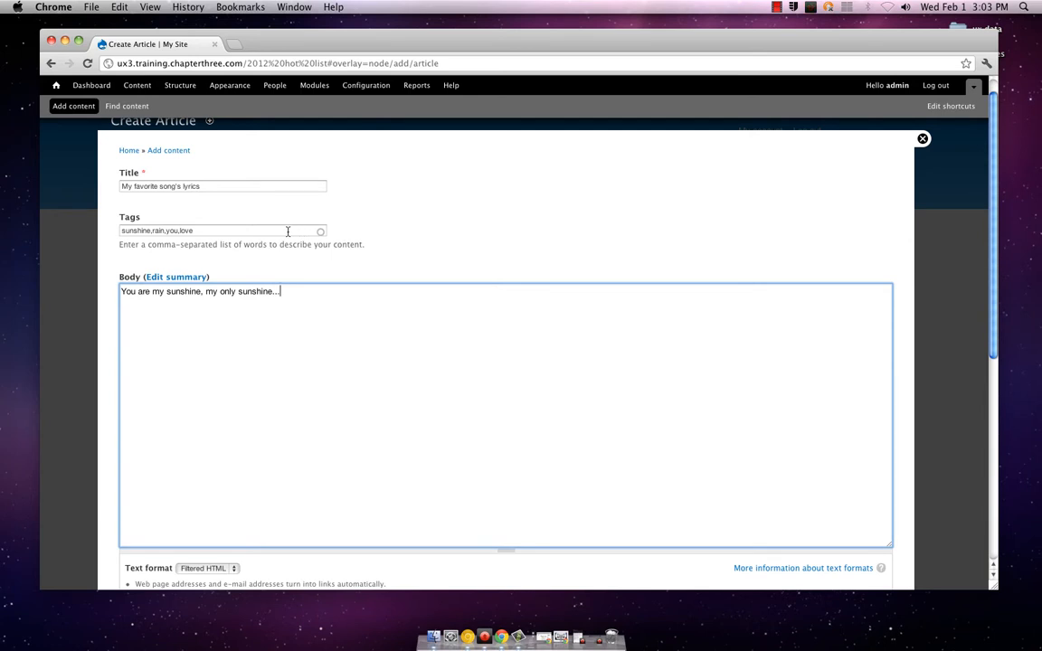
{"action": "scroll", "coordinate": [370, 246], "scroll_direction": "down", "scroll_amount": 4}
{"action": "scroll", "coordinate": [371, 246], "scroll_direction": "down", "scroll_amount": 1}
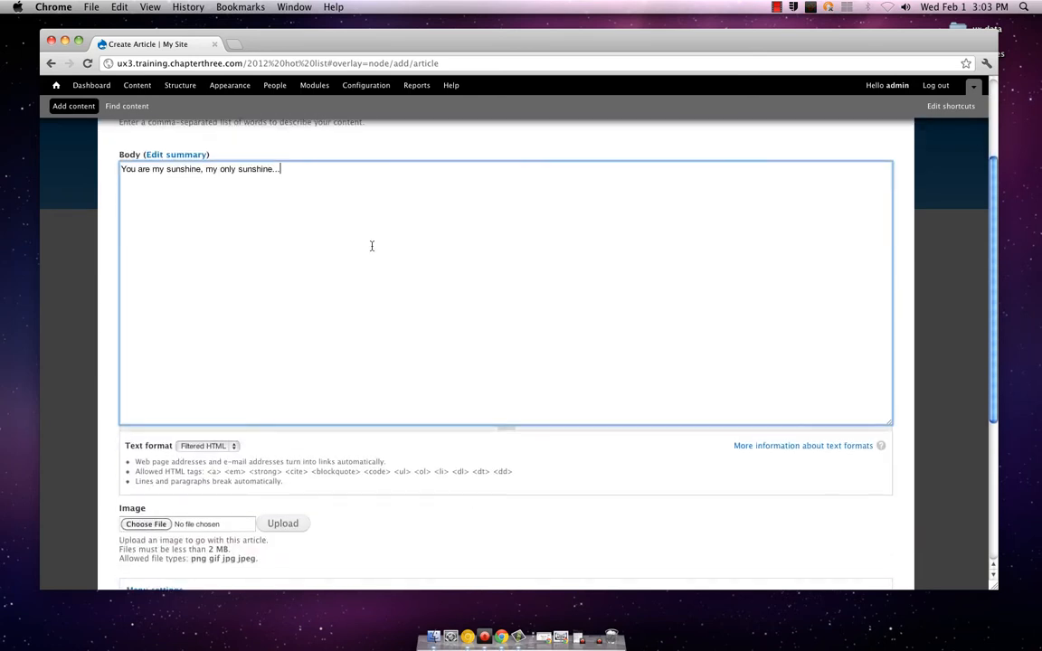
{"action": "scroll", "coordinate": [371, 246], "scroll_direction": "up", "scroll_amount": 4}
{"action": "left_click", "coordinate": [286, 222]}
{"action": "type", "text": ",rain,you,love,"}
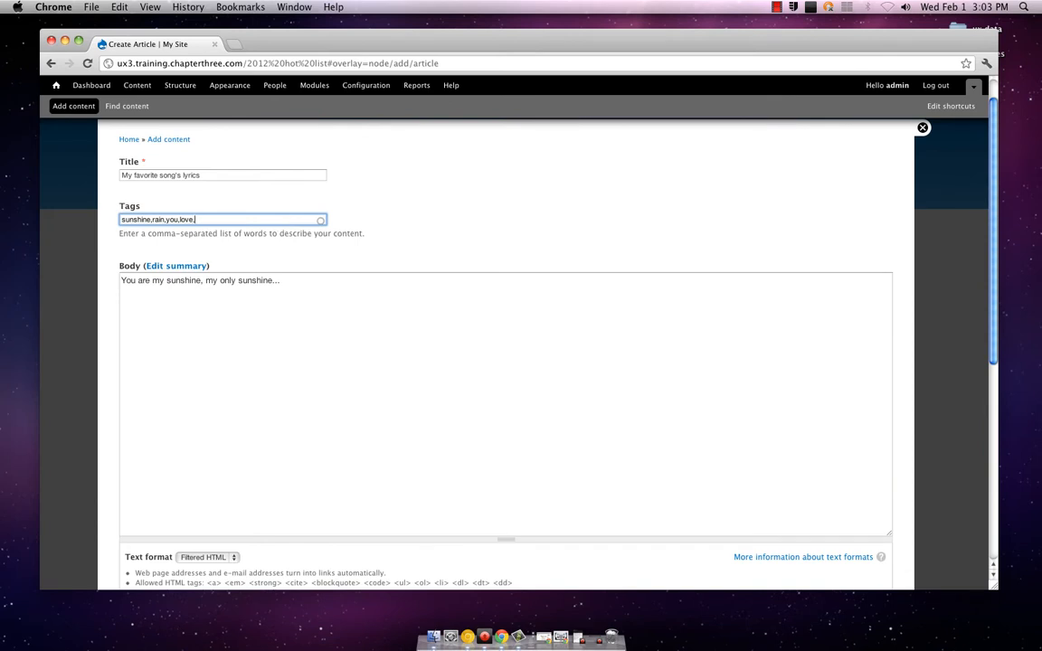
{"action": "type", "text": "song"}
{"action": "scroll", "coordinate": [379, 232], "scroll_direction": "down", "scroll_amount": 3}
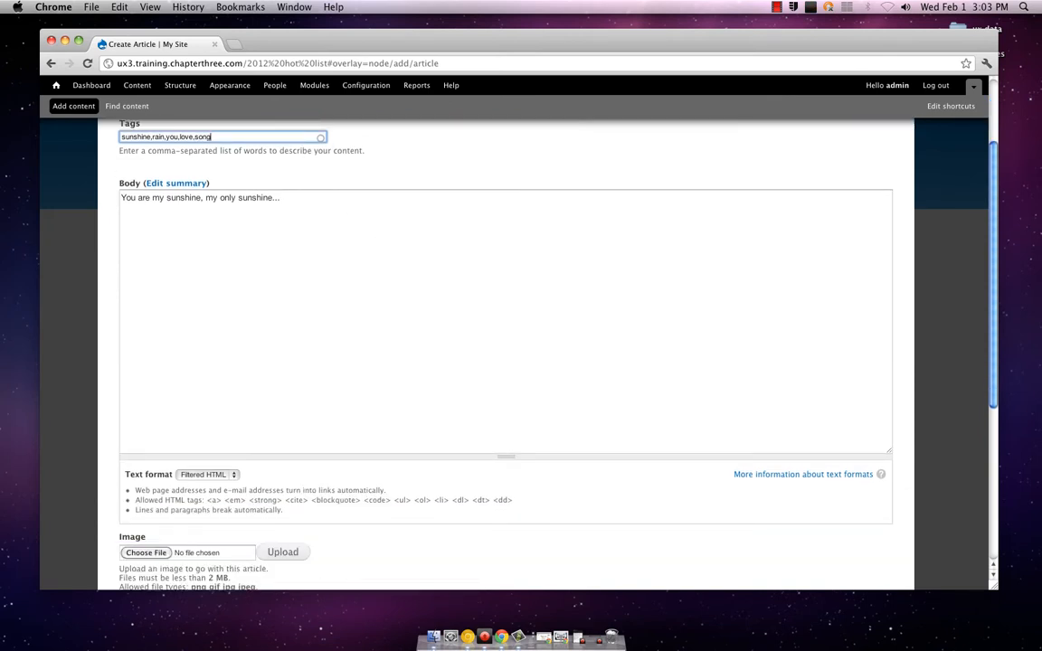
{"action": "type", "text": ",lyric,lyrics"}
Insert an <a> tag at the start and another <a> at the end of the body's lyric line
{"action": "scroll", "coordinate": [349, 225], "scroll_direction": "down", "scroll_amount": 5}
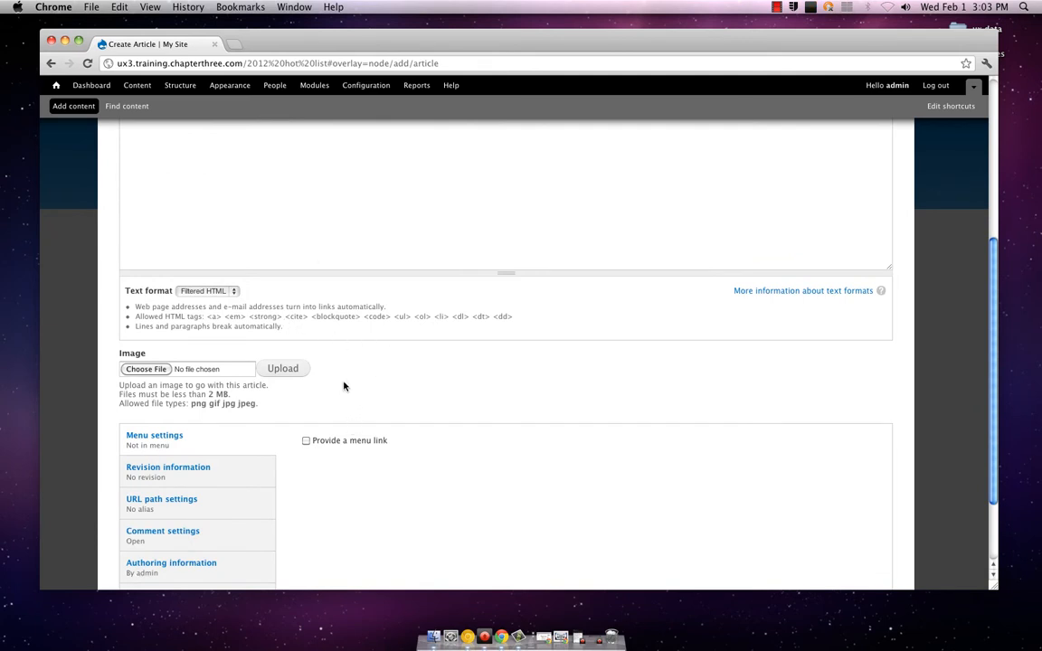
{"action": "scroll", "coordinate": [343, 386], "scroll_direction": "up", "scroll_amount": 4}
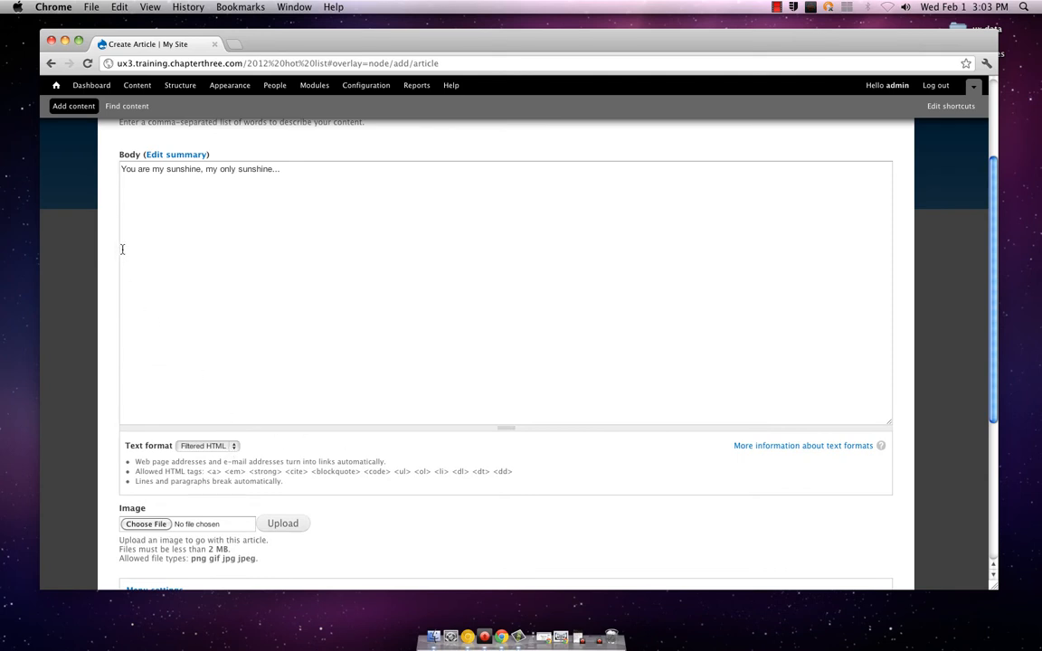
{"action": "left_click", "coordinate": [126, 184]}
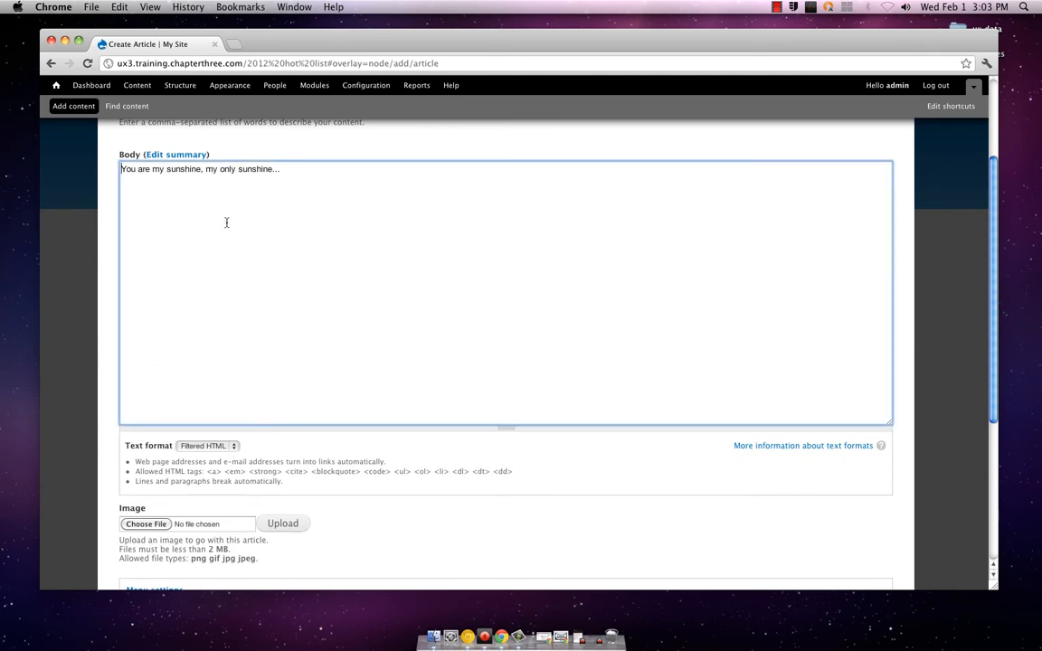
{"action": "type", "text": "<a"}
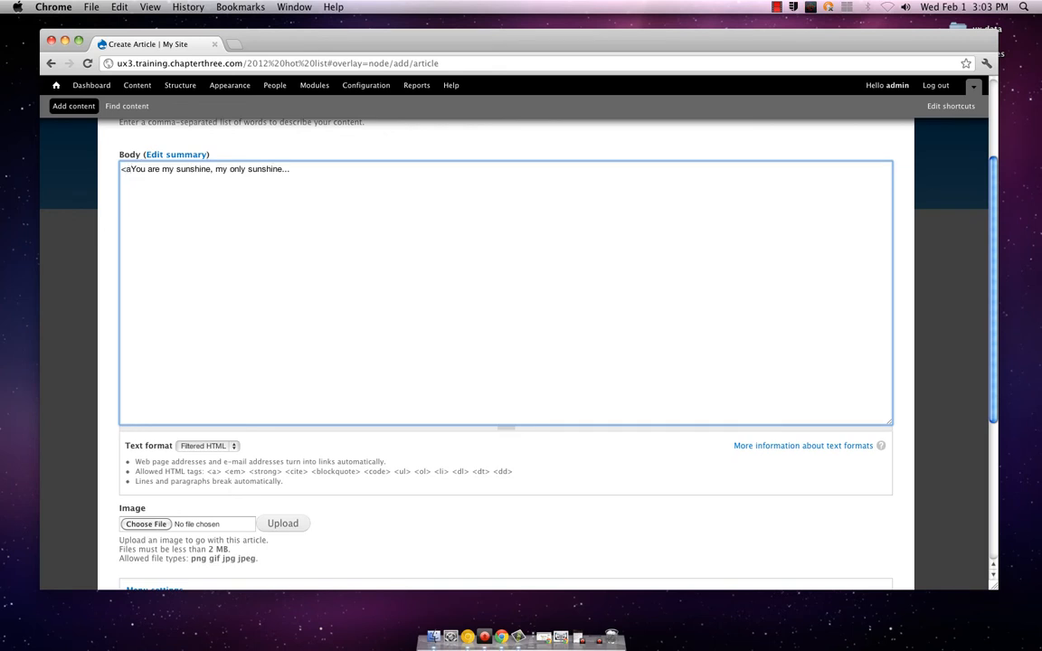
{"action": "type", "text": ">"}
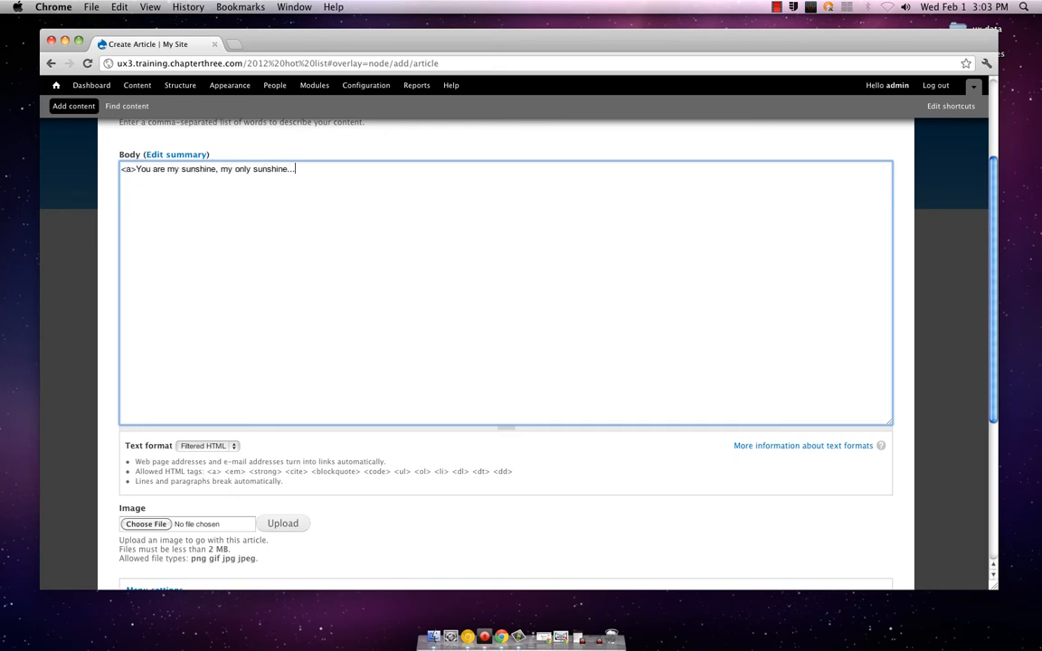
{"action": "type", "text": "<a>"}
Preview the "My favorite song's lyrics" article and review its trimmed and full versions down to the body source
{"action": "scroll", "coordinate": [217, 308], "scroll_direction": "down", "scroll_amount": 5}
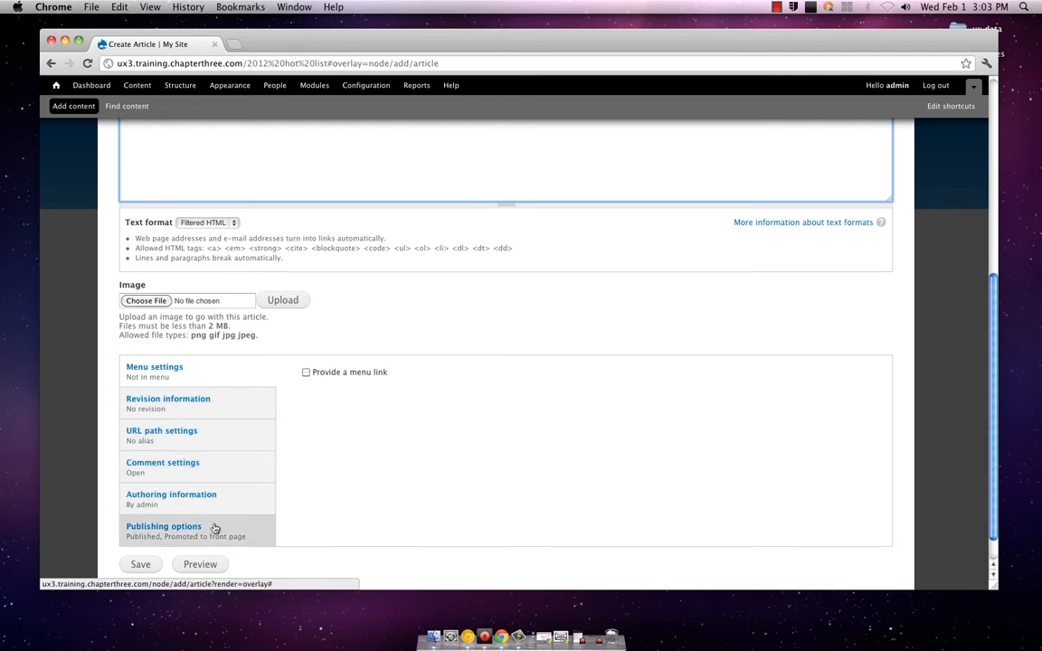
{"action": "left_click", "coordinate": [213, 562]}
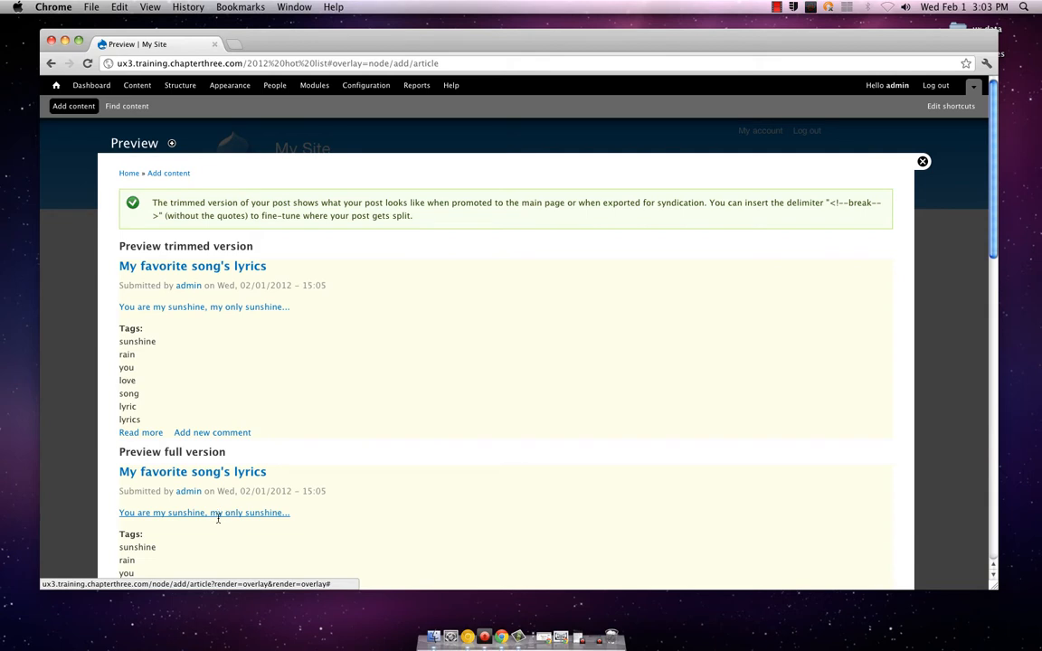
{"action": "scroll", "coordinate": [230, 323], "scroll_direction": "down", "scroll_amount": 3}
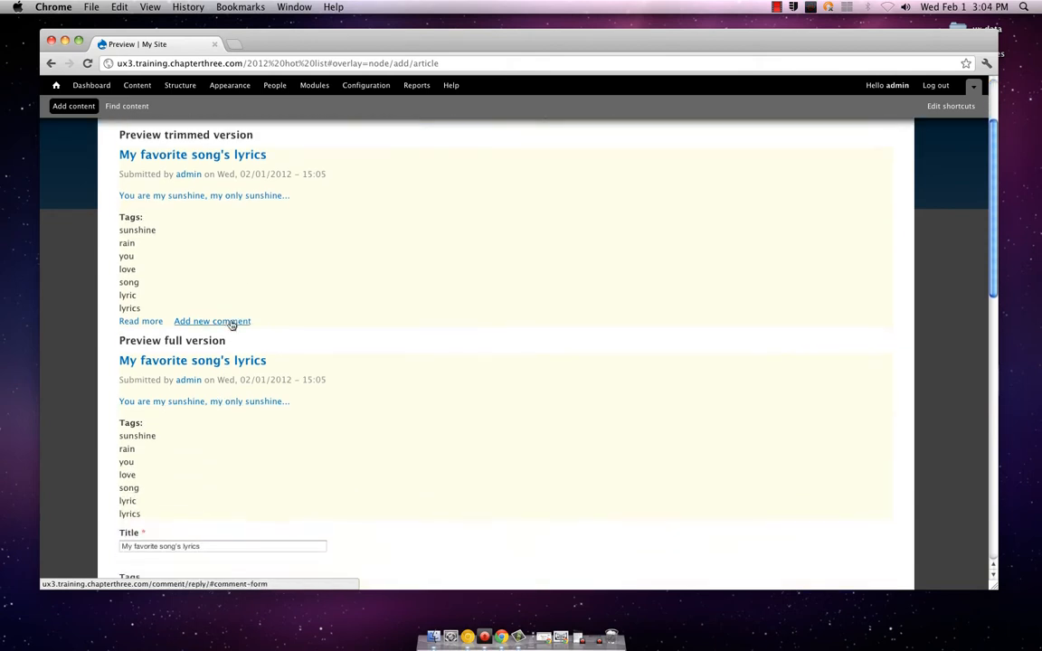
{"action": "scroll", "coordinate": [232, 324], "scroll_direction": "down", "scroll_amount": 1}
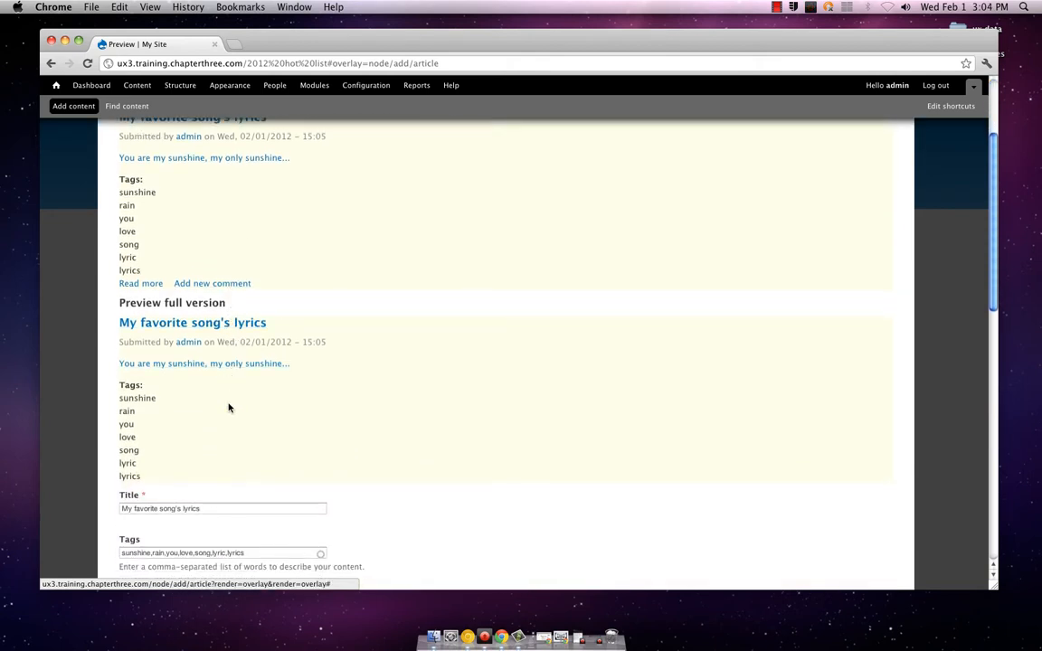
{"action": "scroll", "coordinate": [229, 408], "scroll_direction": "down", "scroll_amount": 4}
{"action": "scroll", "coordinate": [228, 406], "scroll_direction": "down", "scroll_amount": 7}
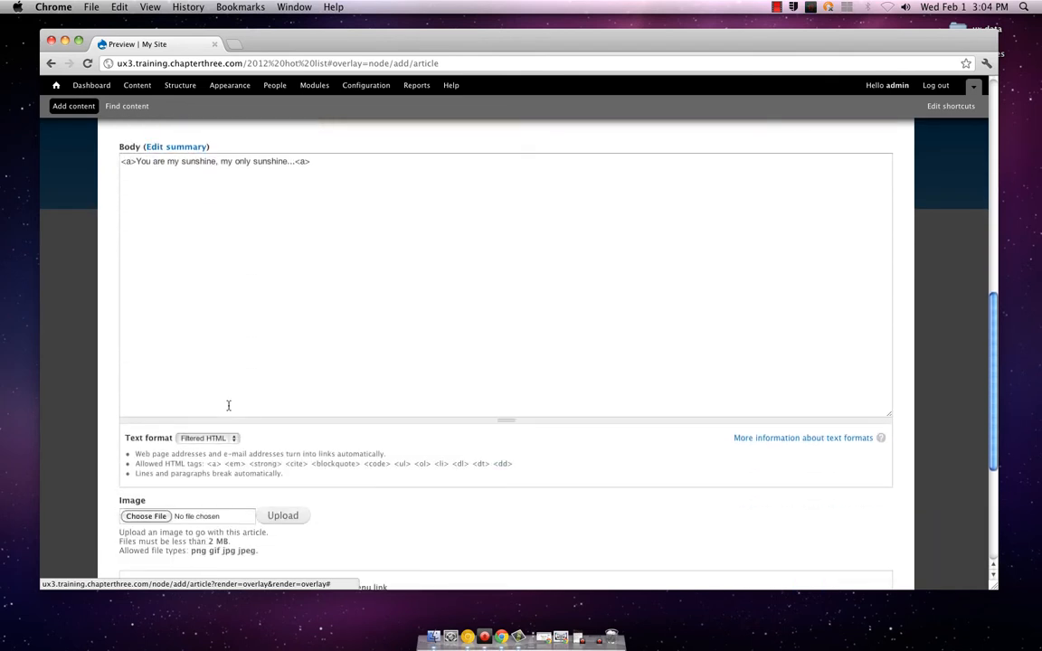
Replace both <a> tags around the body's lyric line with <strong> and preview the article
{"action": "scroll", "coordinate": [228, 405], "scroll_direction": "up", "scroll_amount": 3}
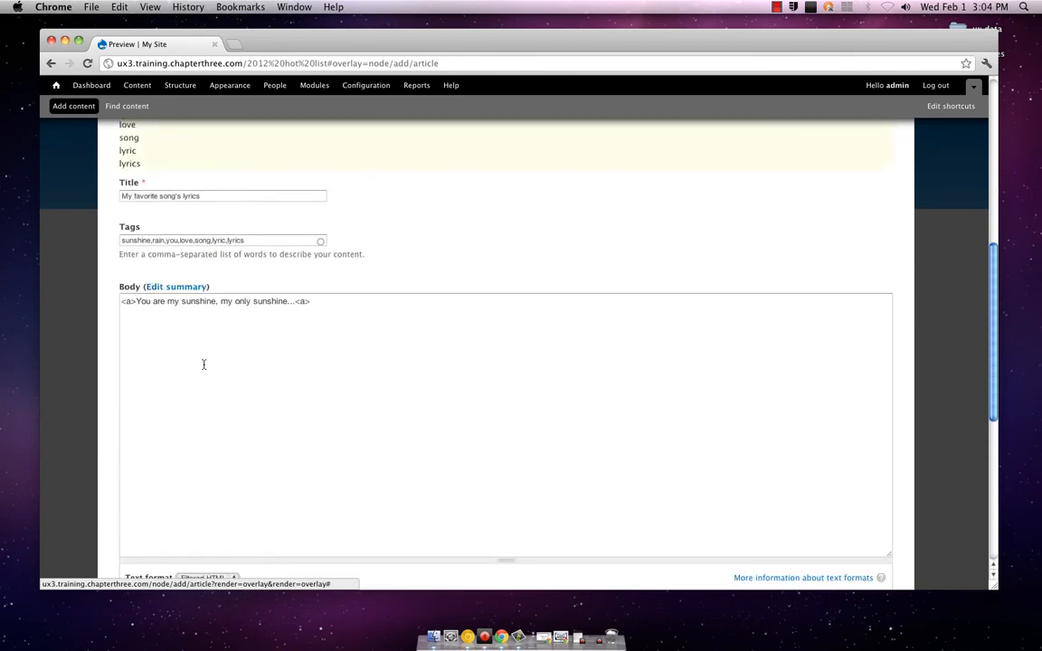
{"action": "double_click", "coordinate": [130, 301]}
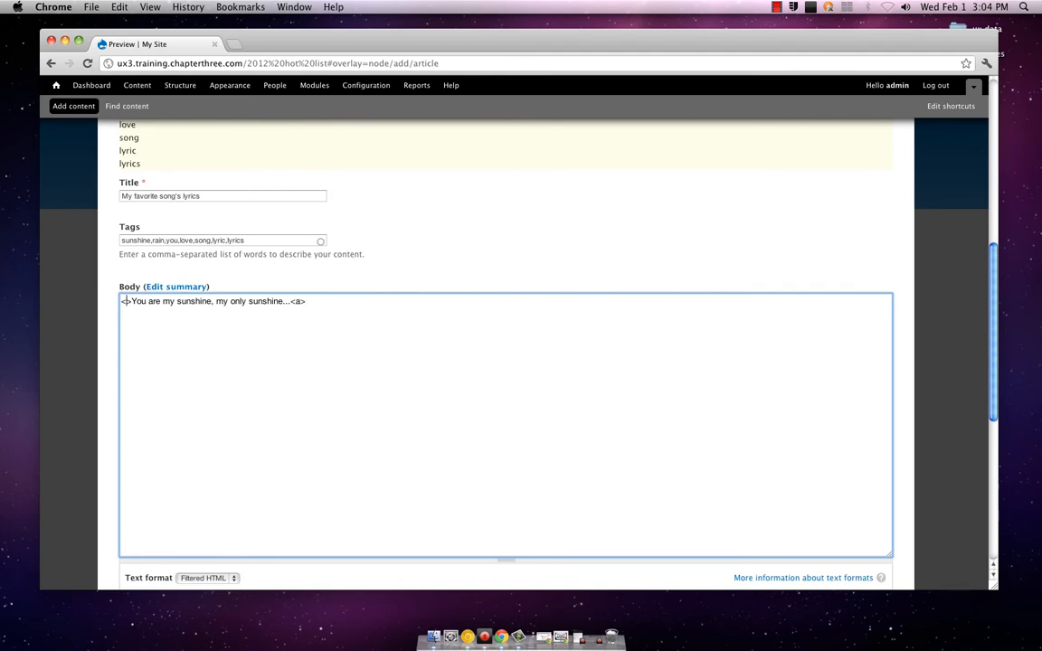
{"action": "type", "text": "strong"}
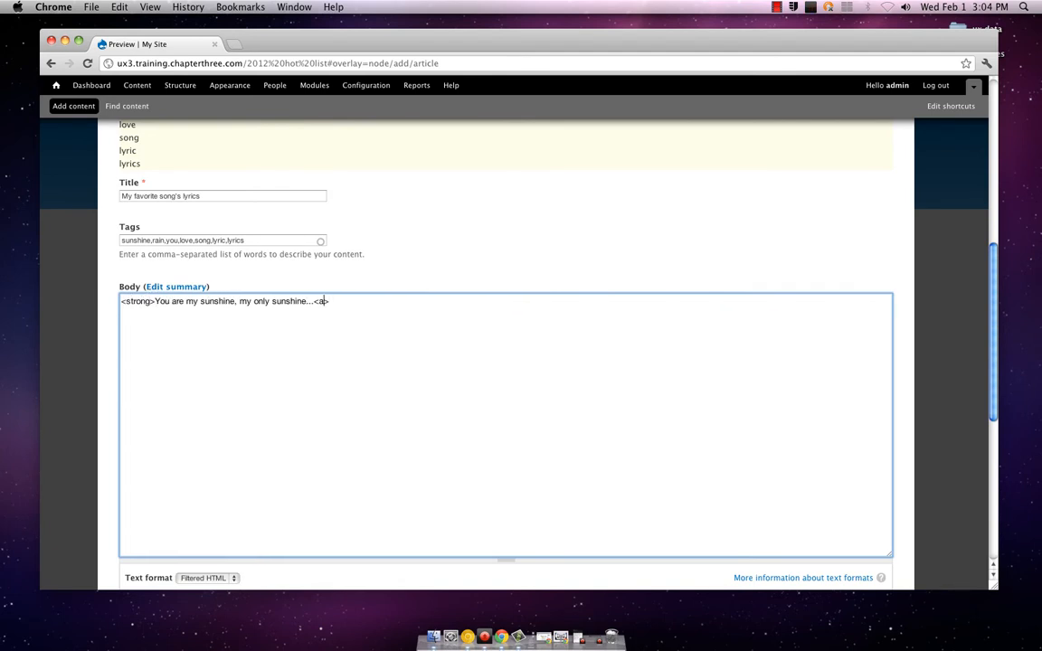
{"action": "type", "text": "rong"}
{"action": "scroll", "coordinate": [98, 378], "scroll_direction": "down", "scroll_amount": 6}
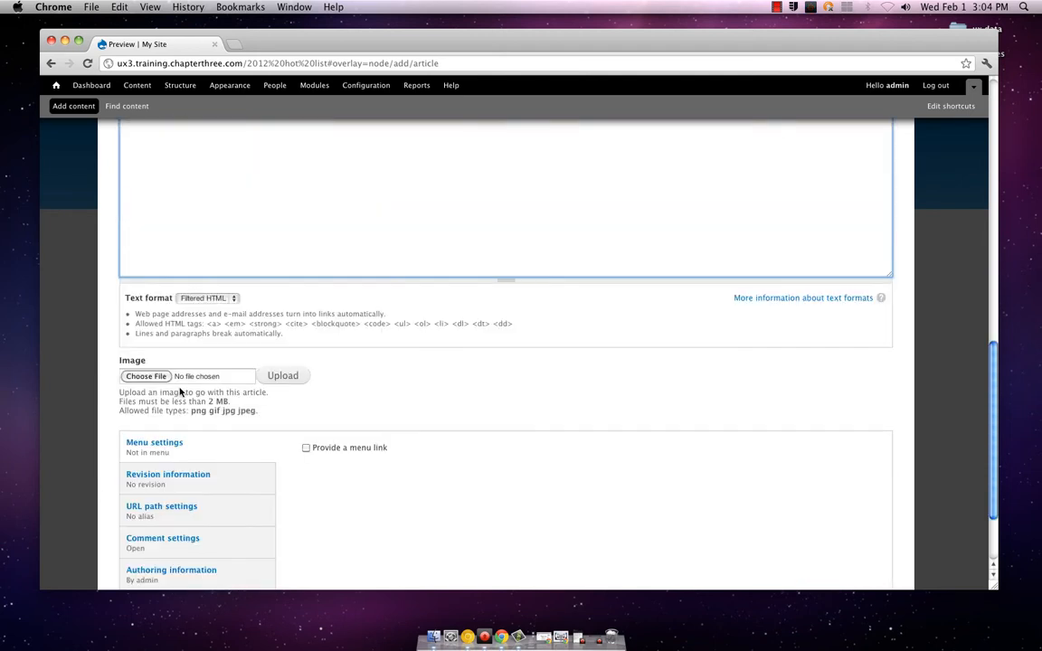
{"action": "scroll", "coordinate": [180, 391], "scroll_direction": "down", "scroll_amount": 3}
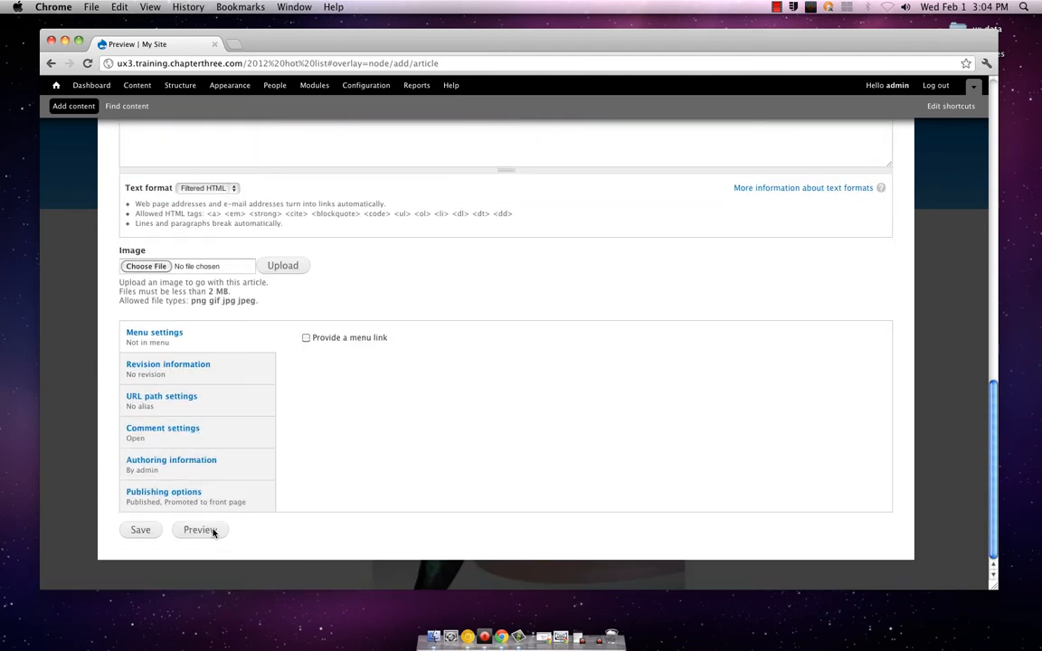
{"action": "left_click", "coordinate": [201, 530]}
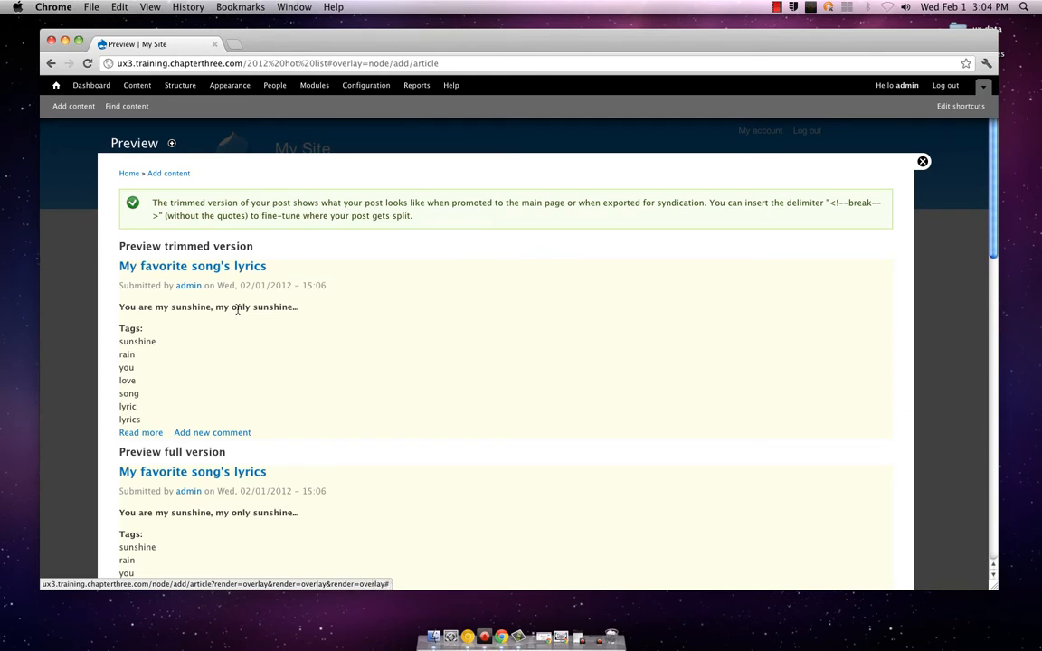
Remove both <strong> tags from the body, leaving "You are my sunshine, my only sunshine...", and preview the article again
{"action": "scroll", "coordinate": [238, 309], "scroll_direction": "down", "scroll_amount": 5}
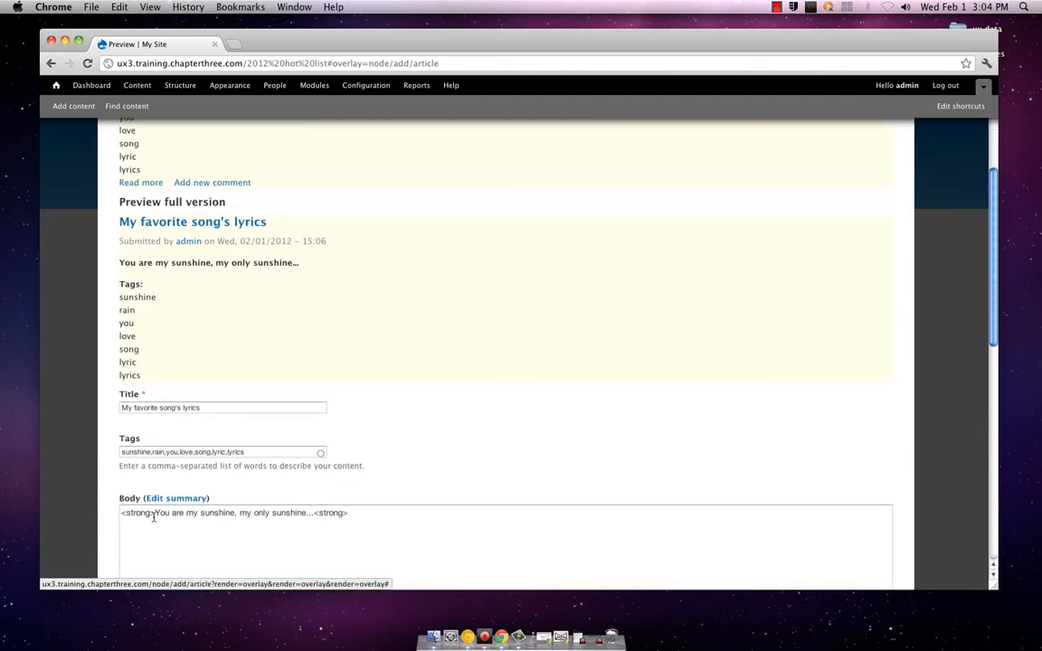
{"action": "left_click_drag", "start_coordinate": [154, 513], "coordinate": [120, 512]}
{"action": "key", "text": "BackSpace"}
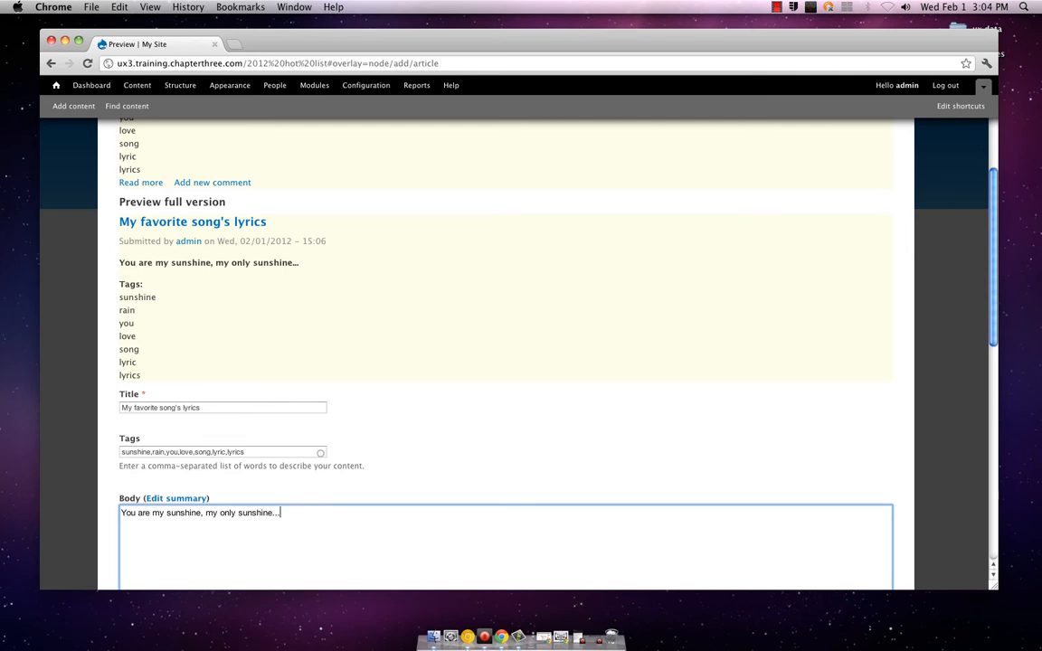
{"action": "scroll", "coordinate": [149, 525], "scroll_direction": "down", "scroll_amount": 10}
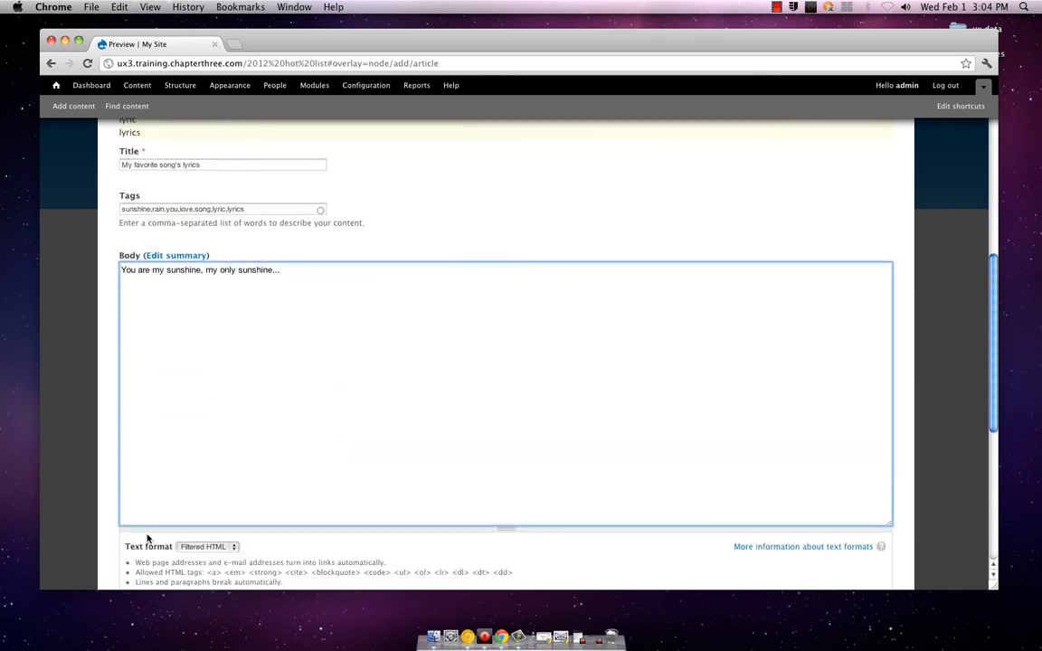
{"action": "scroll", "coordinate": [147, 543], "scroll_direction": "down", "scroll_amount": 3}
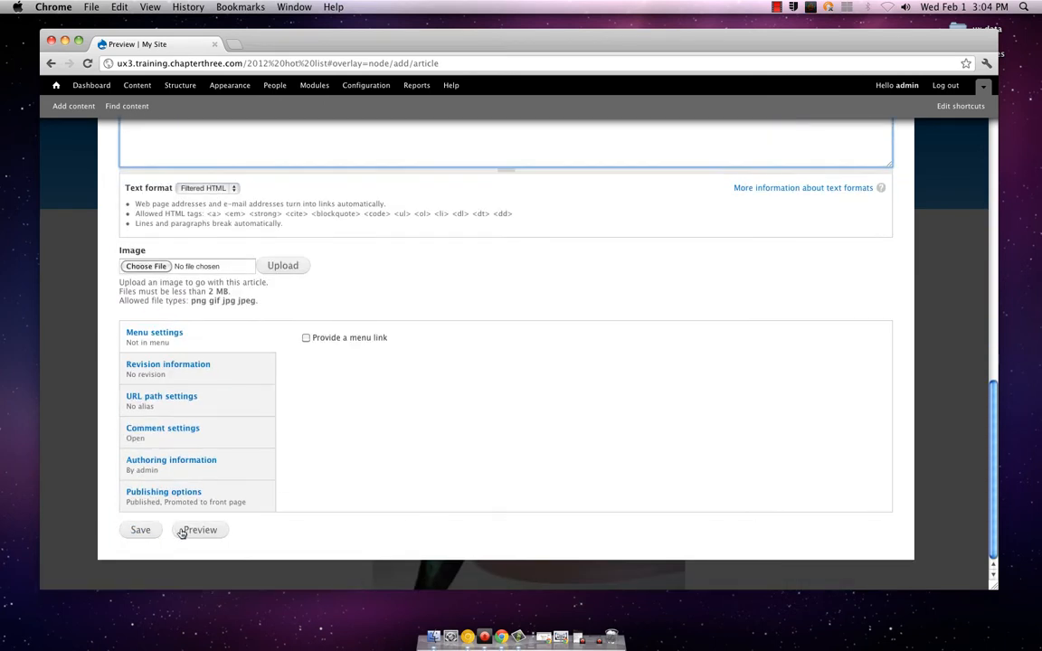
{"action": "left_click", "coordinate": [183, 531]}
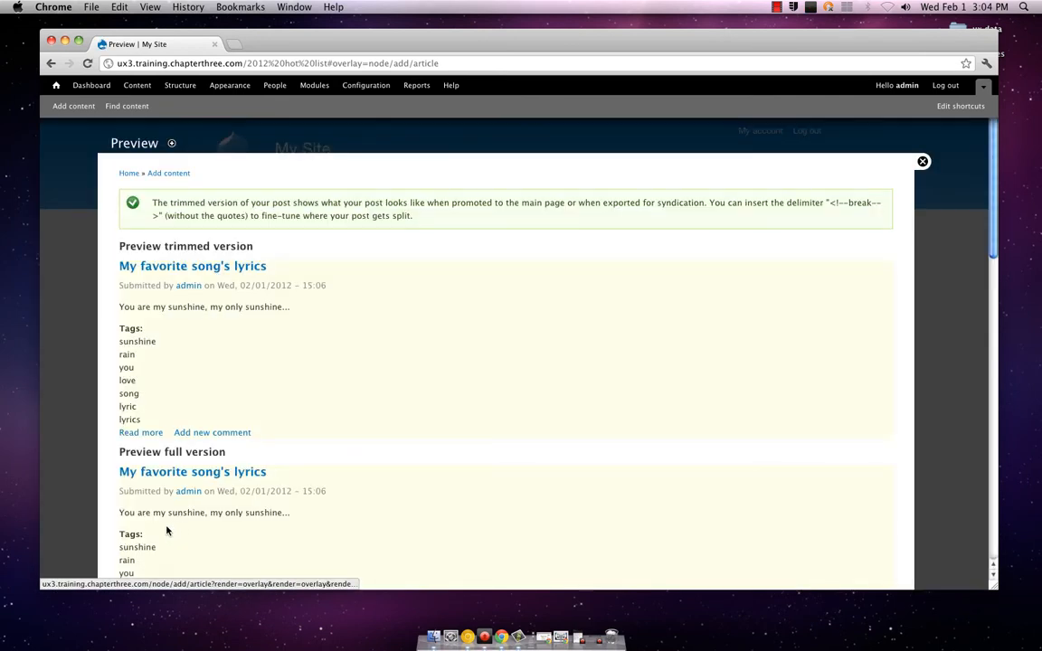
Review the article's trimmed and full previews and its form settings, and save "My favorite song's lyrics"
{"action": "scroll", "coordinate": [118, 425], "scroll_direction": "down", "scroll_amount": 3}
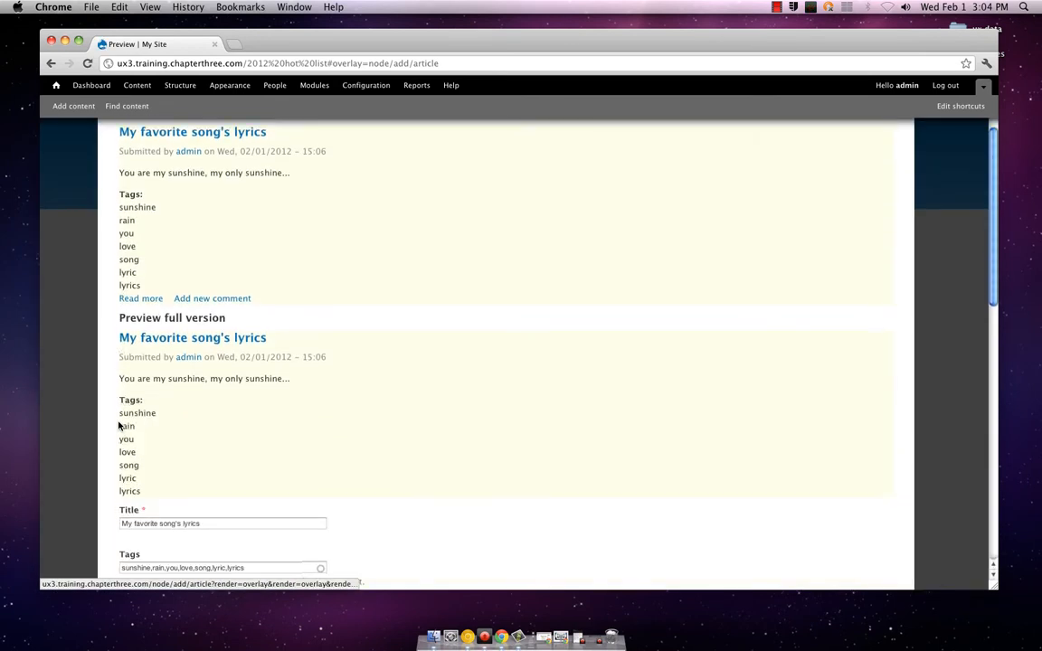
{"action": "scroll", "coordinate": [118, 425], "scroll_direction": "down", "scroll_amount": 10}
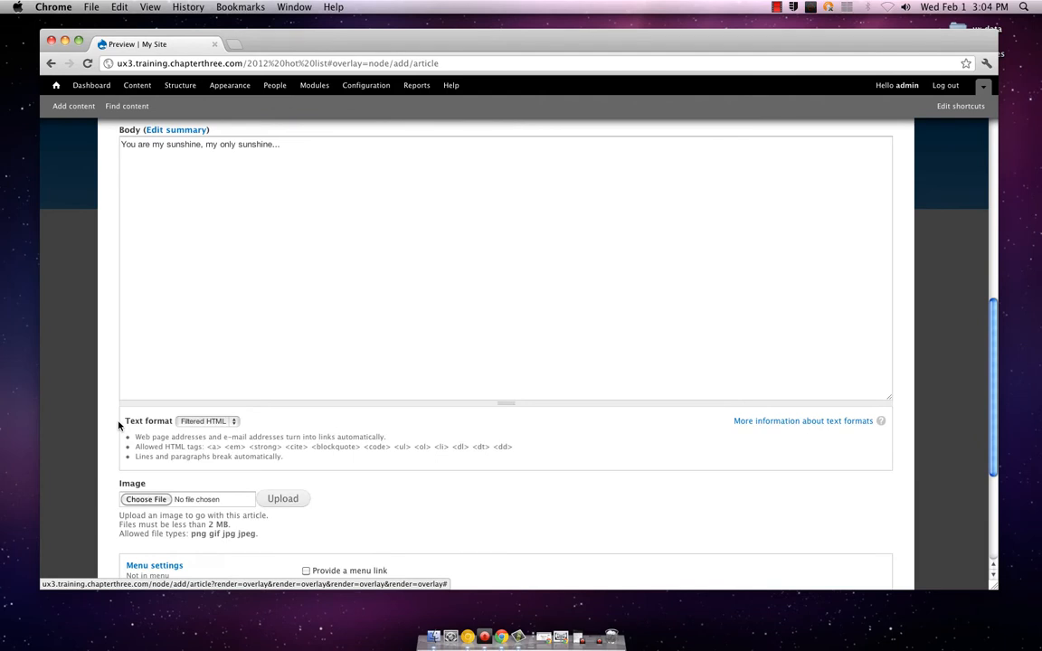
{"action": "scroll", "coordinate": [118, 425], "scroll_direction": "down", "scroll_amount": 3}
{"action": "scroll", "coordinate": [119, 425], "scroll_direction": "up", "scroll_amount": 9}
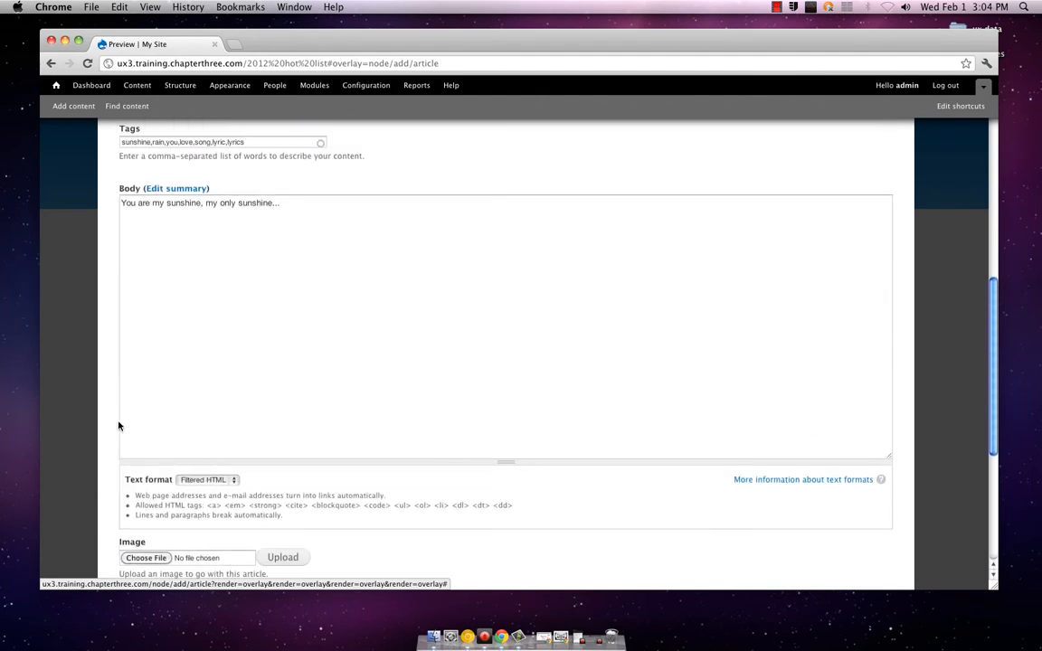
{"action": "scroll", "coordinate": [120, 425], "scroll_direction": "up", "scroll_amount": 7}
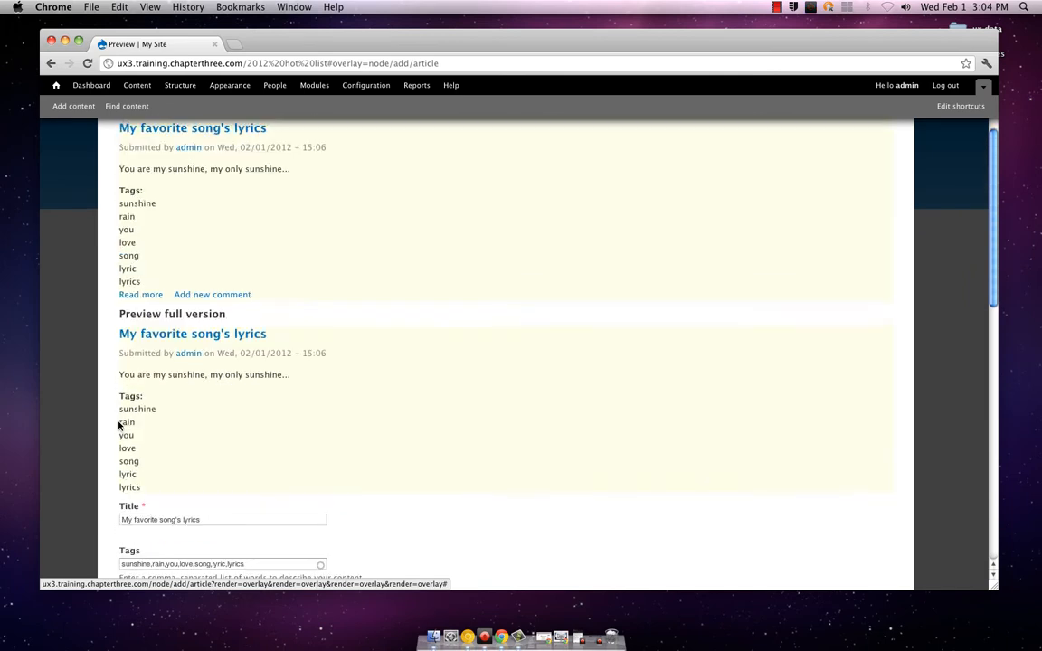
{"action": "scroll", "coordinate": [152, 410], "scroll_direction": "down", "scroll_amount": 18}
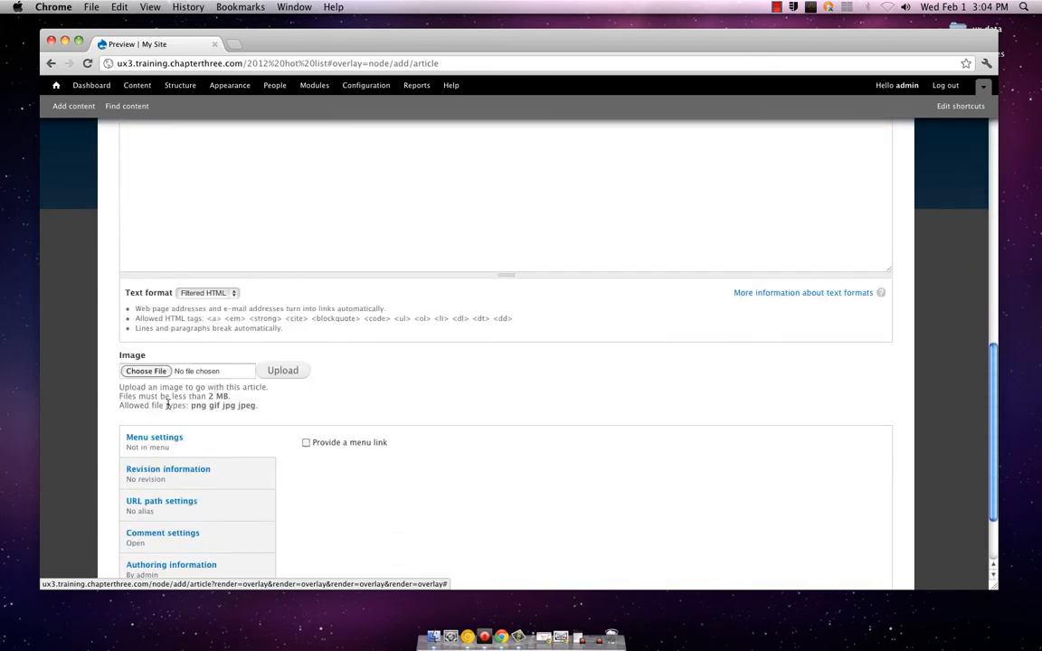
{"action": "left_click", "coordinate": [140, 532]}
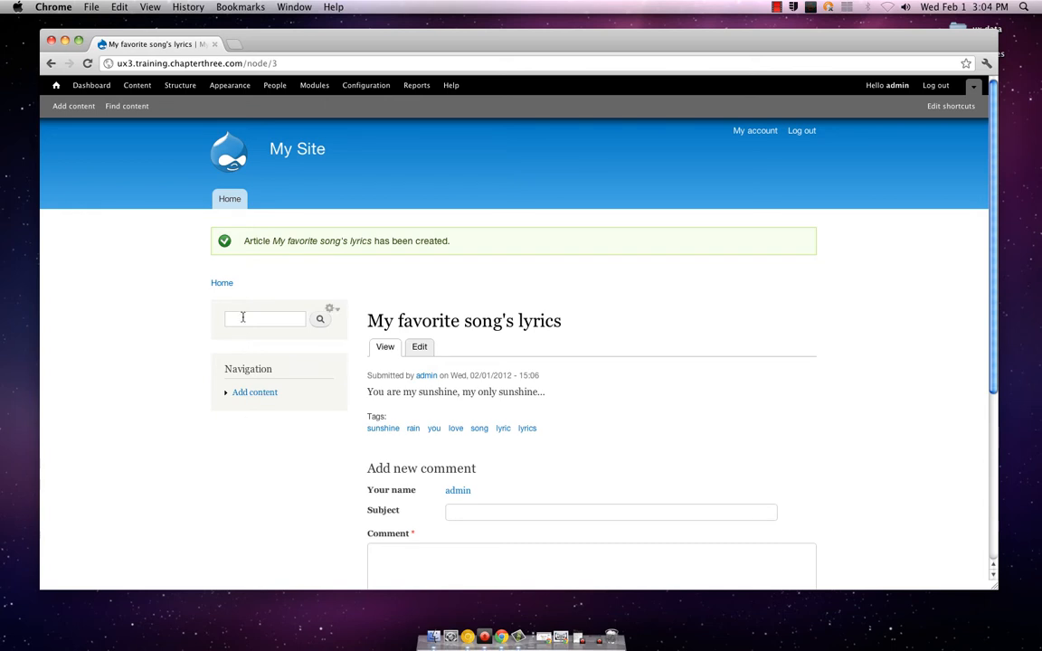
Open the site's front page and examine which articles it lists, with their tags, images and teasers
{"action": "left_click", "coordinate": [228, 285]}
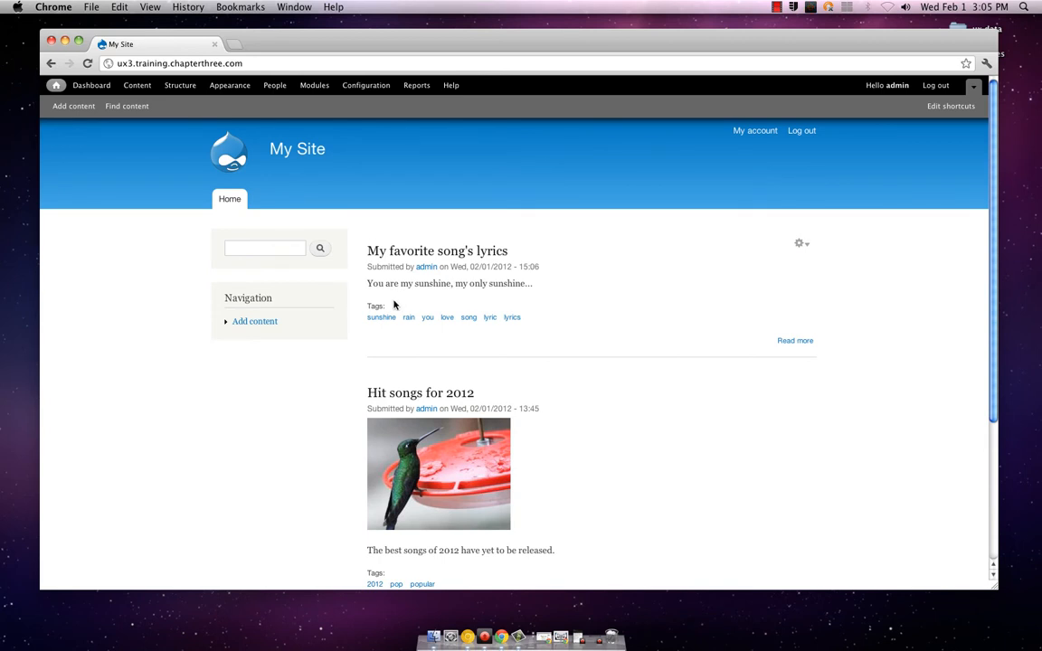
{"action": "scroll", "coordinate": [407, 320], "scroll_direction": "down", "scroll_amount": 1}
{"action": "scroll", "coordinate": [407, 321], "scroll_direction": "down", "scroll_amount": 3}
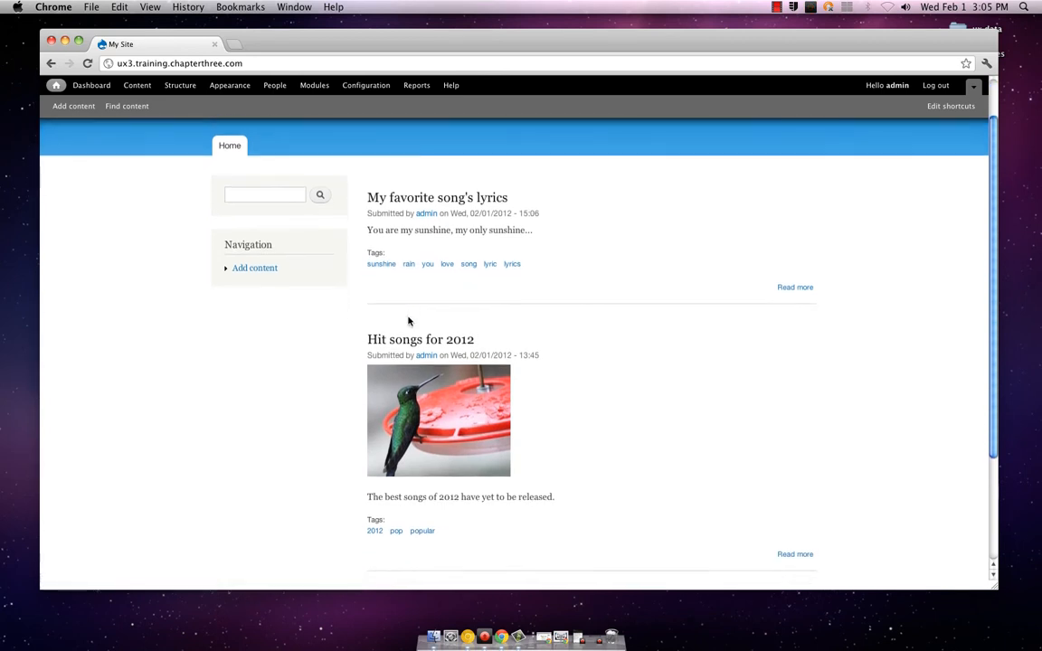
{"action": "scroll", "coordinate": [408, 321], "scroll_direction": "up", "scroll_amount": 3}
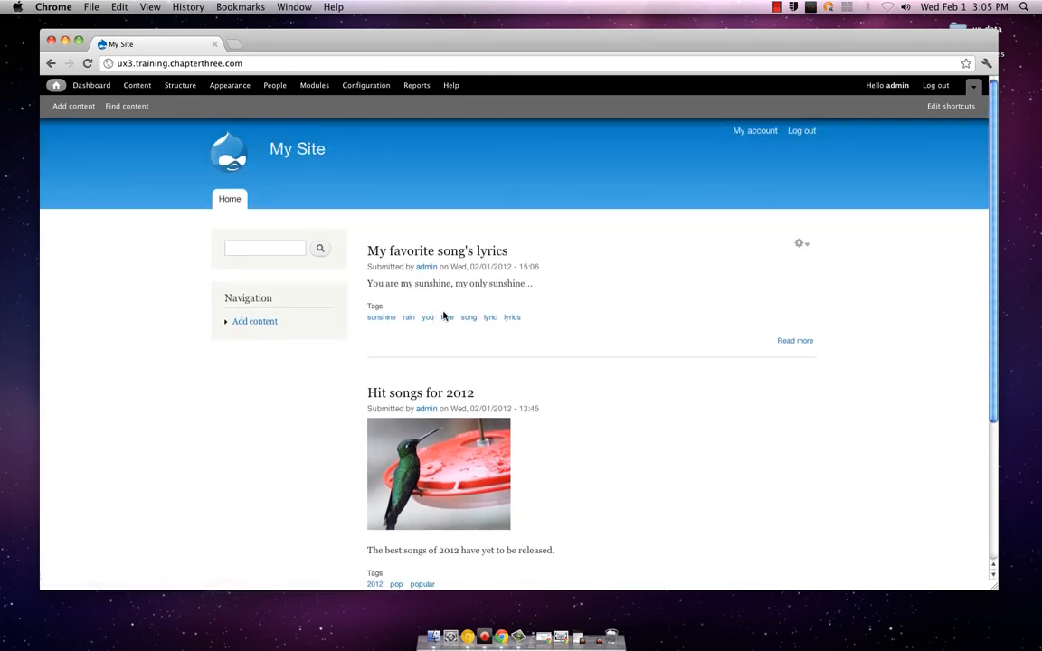
{"action": "scroll", "coordinate": [450, 306], "scroll_direction": "down", "scroll_amount": 10}
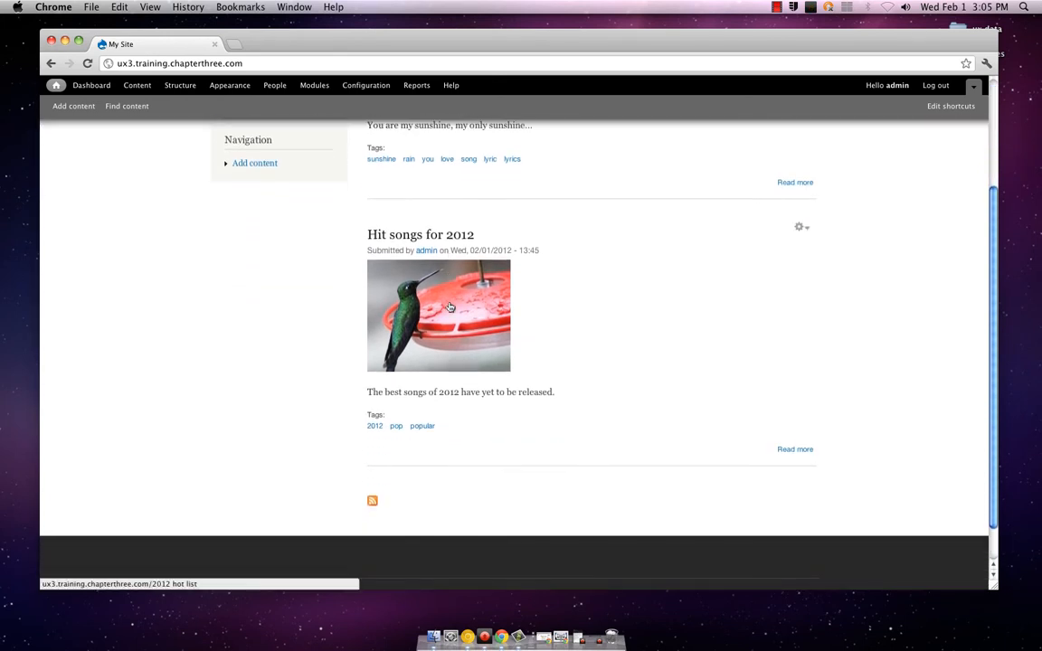
{"action": "scroll", "coordinate": [449, 306], "scroll_direction": "up", "scroll_amount": 3}
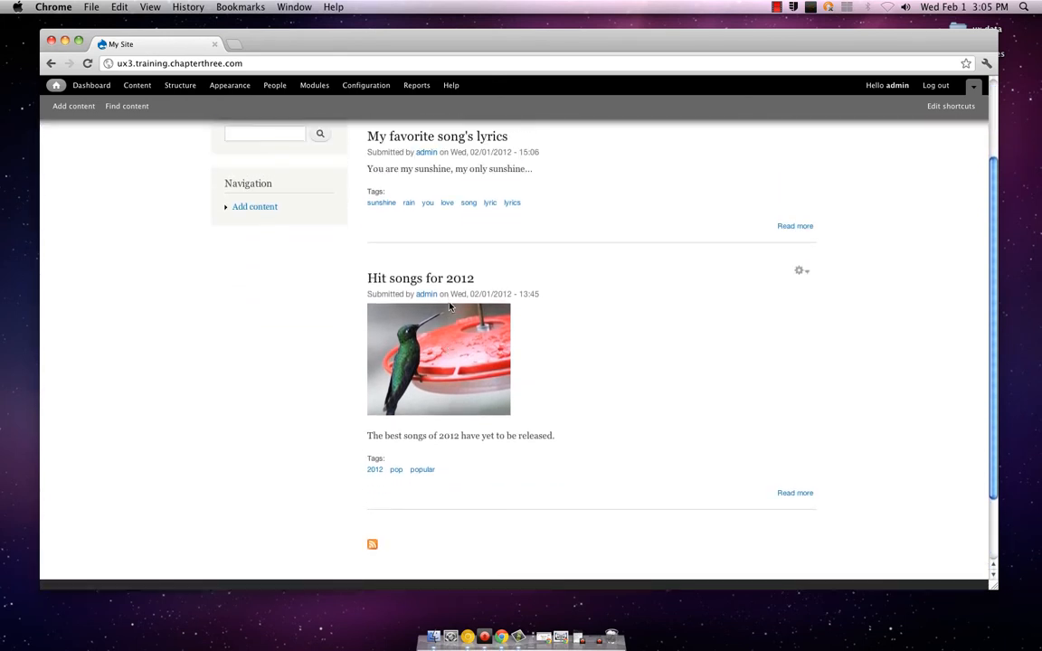
{"action": "scroll", "coordinate": [443, 324], "scroll_direction": "up", "scroll_amount": 7}
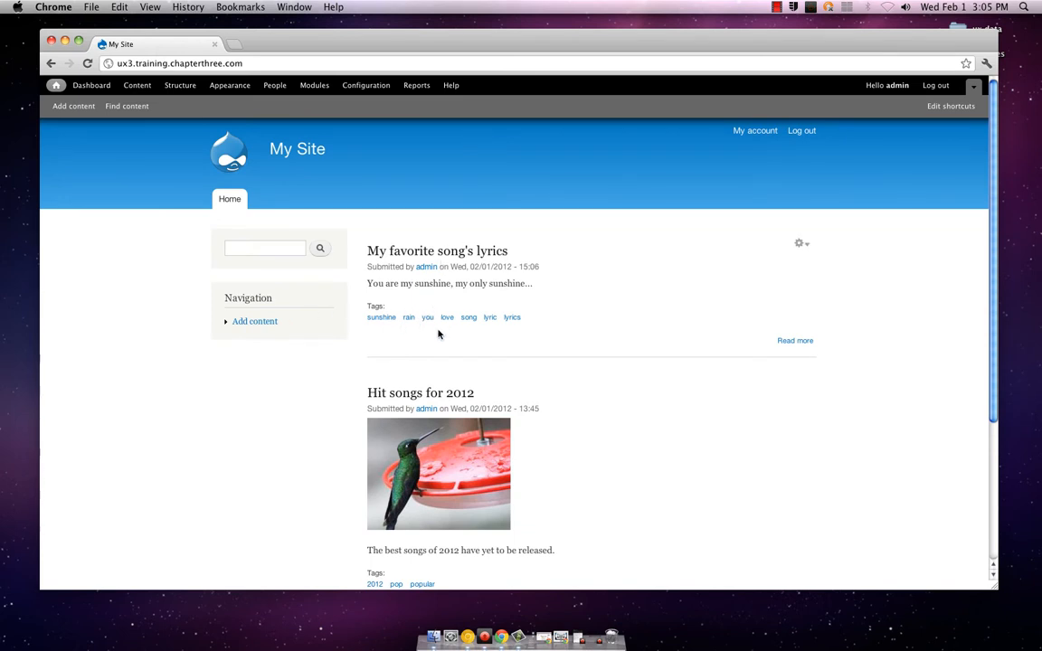
{"action": "scroll", "coordinate": [438, 335], "scroll_direction": "down", "scroll_amount": 5}
{"action": "scroll", "coordinate": [440, 337], "scroll_direction": "up", "scroll_amount": 4}
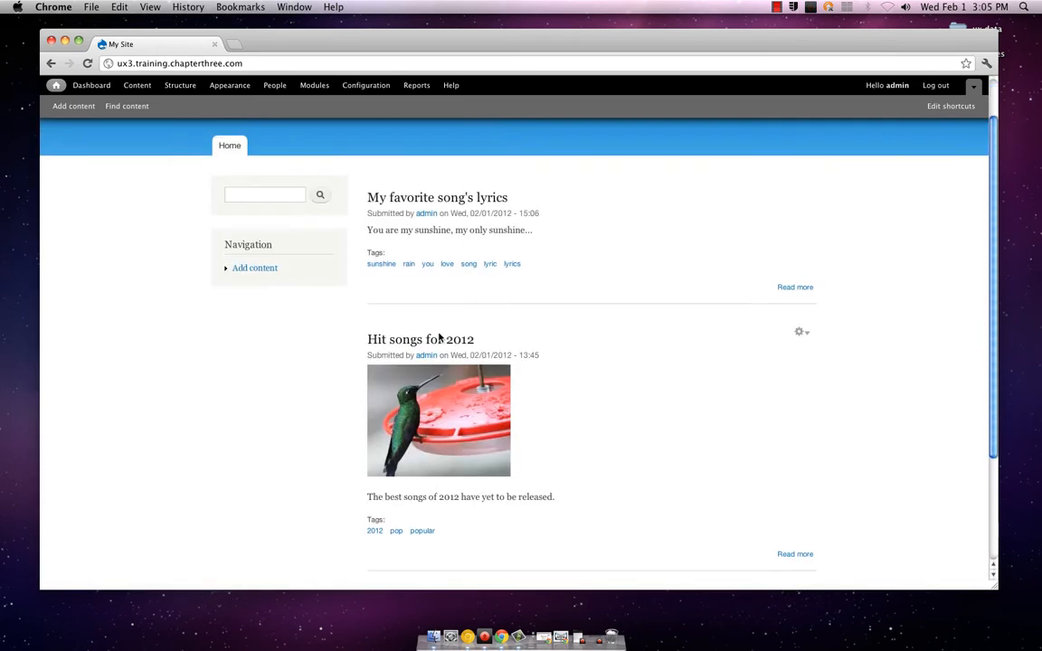
{"action": "scroll", "coordinate": [439, 338], "scroll_direction": "down", "scroll_amount": 1}
{"action": "scroll", "coordinate": [440, 338], "scroll_direction": "up", "scroll_amount": 3}
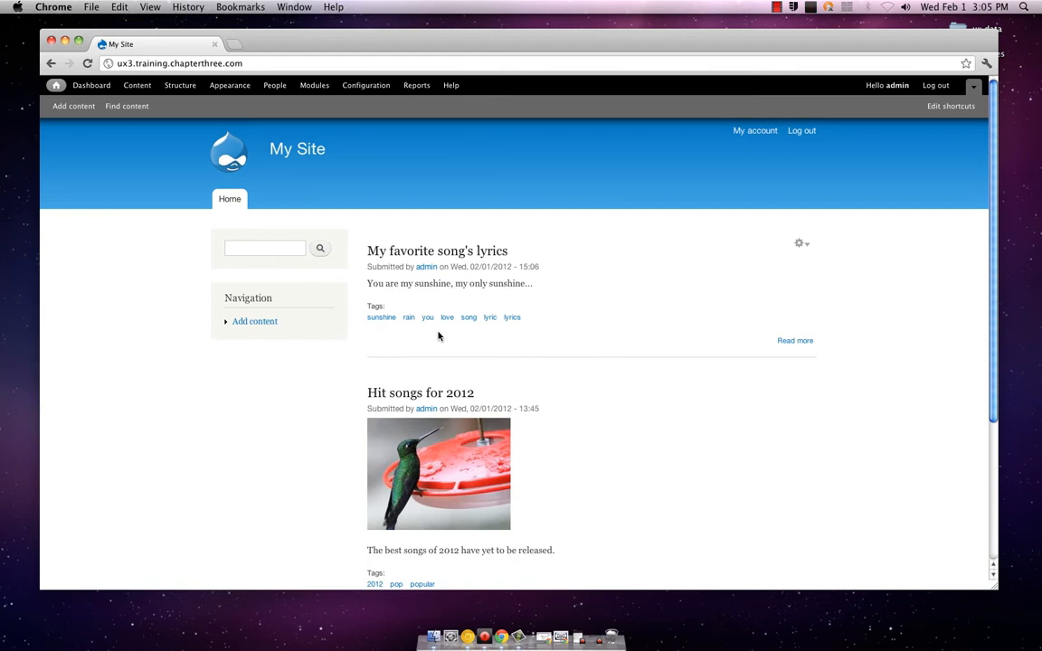
{"action": "scroll", "coordinate": [438, 335], "scroll_direction": "down", "scroll_amount": 3}
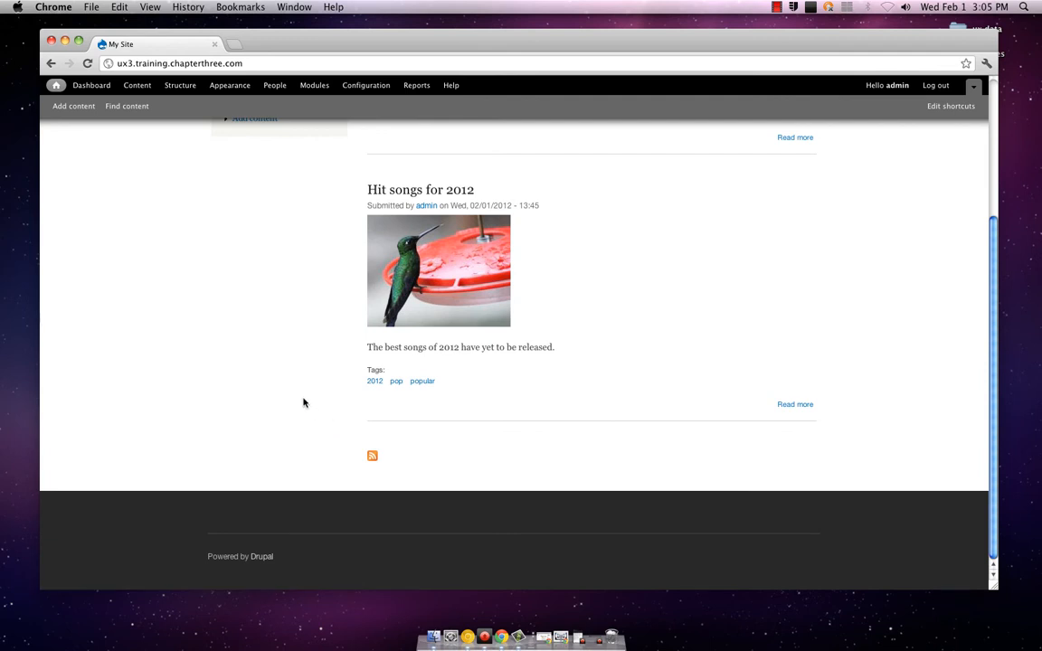
{"action": "scroll", "coordinate": [303, 401], "scroll_direction": "up", "scroll_amount": 1}
{"action": "scroll", "coordinate": [303, 401], "scroll_direction": "up", "scroll_amount": 5}
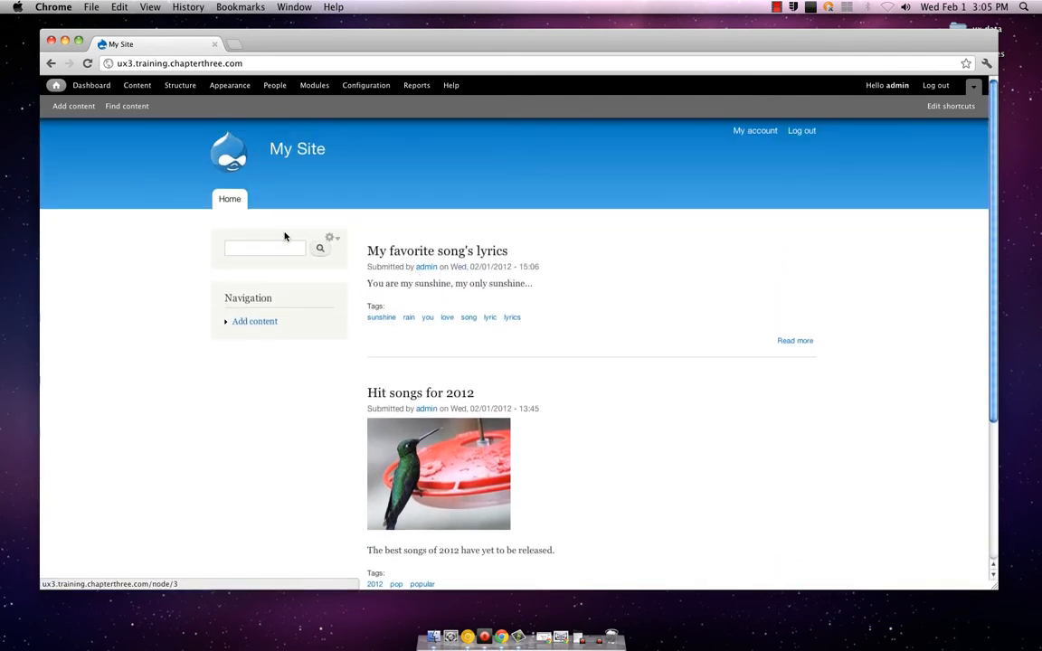
Search the site's content for "background" from the front page
{"action": "left_click", "coordinate": [230, 203]}
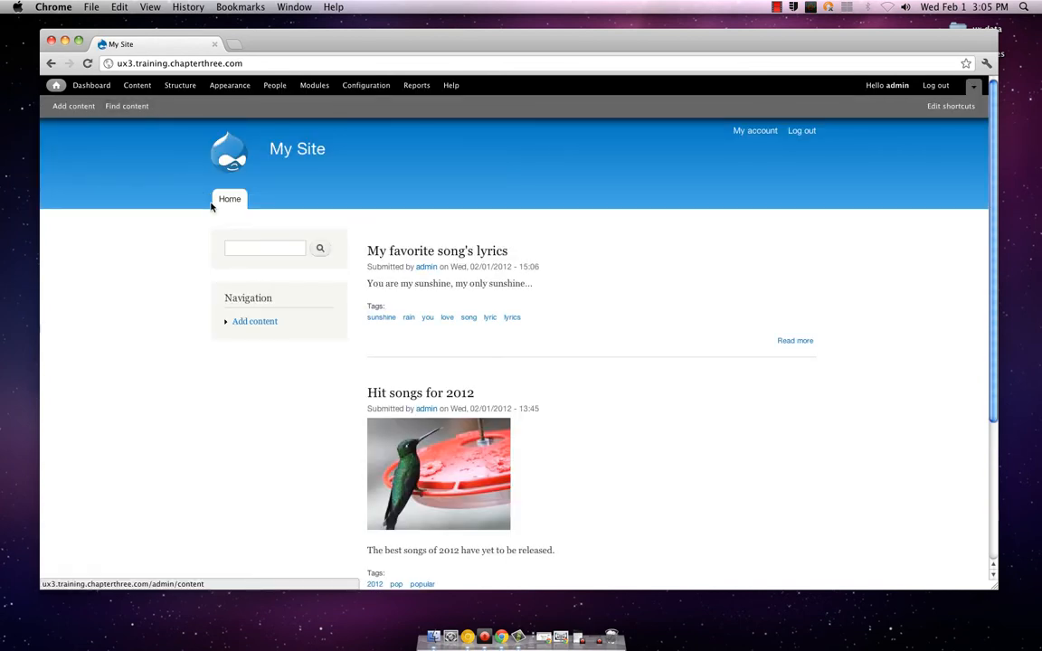
{"action": "left_click", "coordinate": [254, 246]}
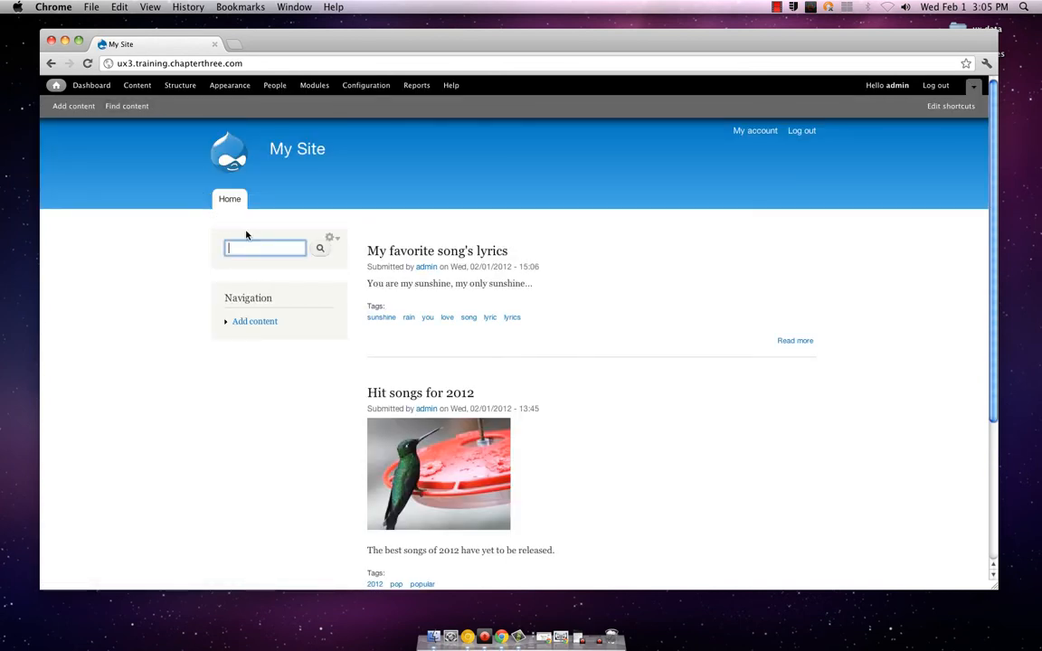
{"action": "type", "text": "background"}
{"action": "key", "text": "Return"}
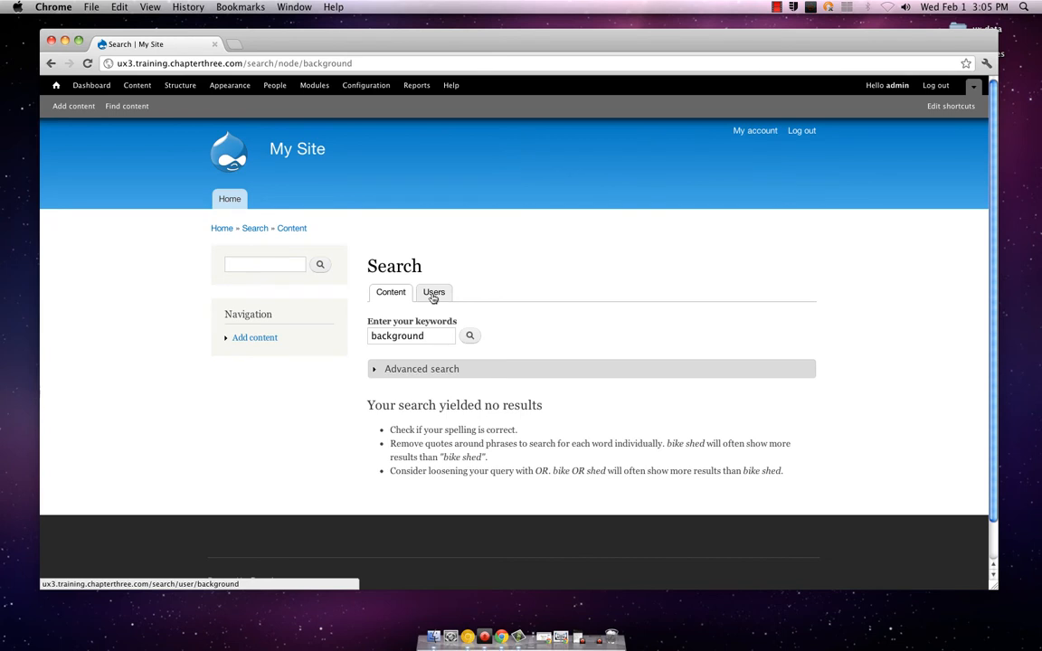
Return to the front page and open the full "My favorite song's lyrics" article to view its tags and comment form
{"action": "left_click", "coordinate": [222, 229]}
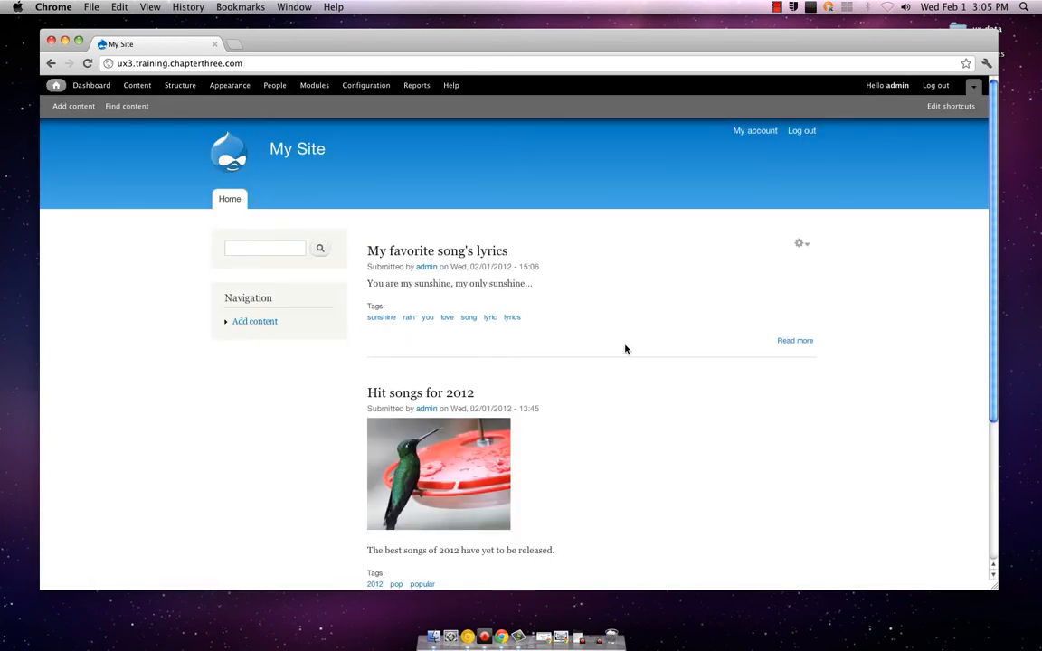
{"action": "left_click", "coordinate": [791, 341]}
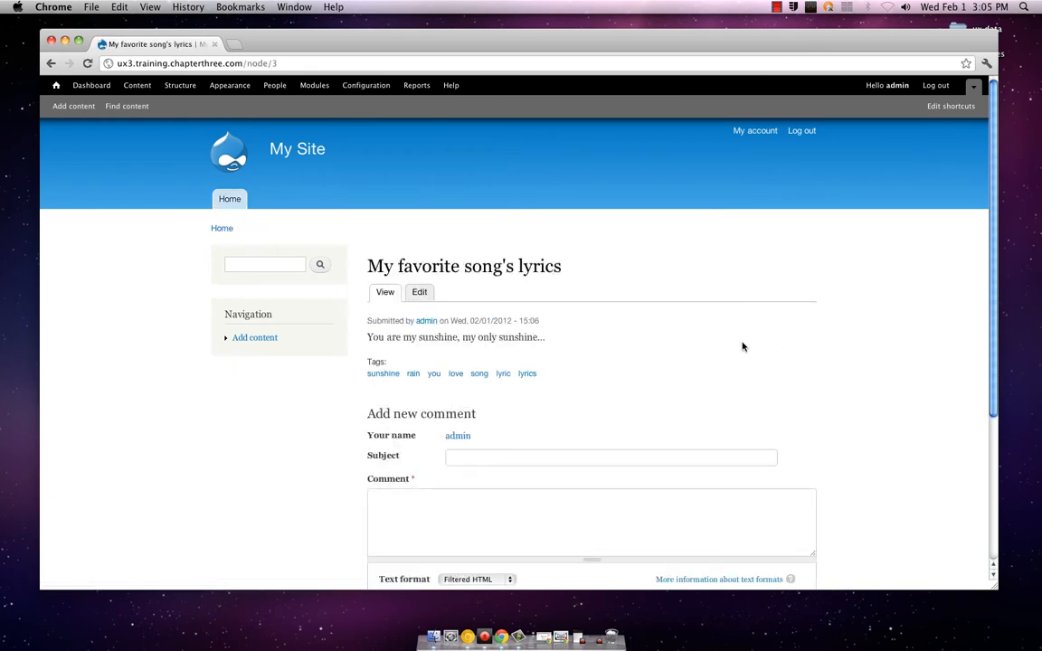
{"action": "scroll", "coordinate": [602, 328], "scroll_direction": "down", "scroll_amount": 5}
{"action": "scroll", "coordinate": [603, 330], "scroll_direction": "up", "scroll_amount": 5}
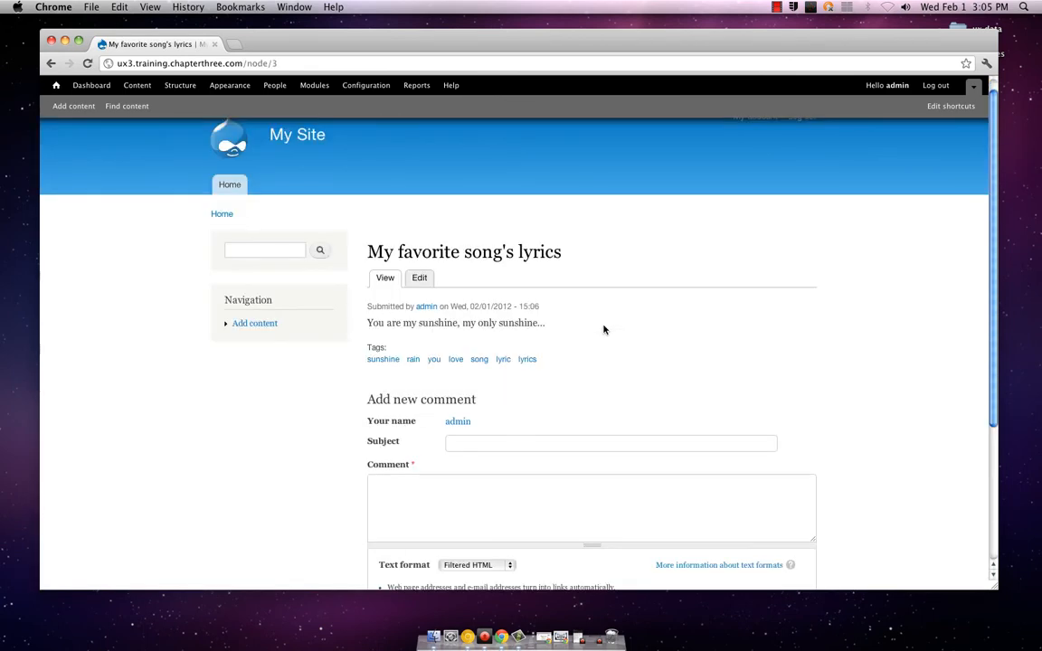
Go back to the front page and look over its list down to the "Hit songs for 2012" article
{"action": "mouse_move", "coordinate": [323, 304]}
{"action": "left_click", "coordinate": [226, 184]}
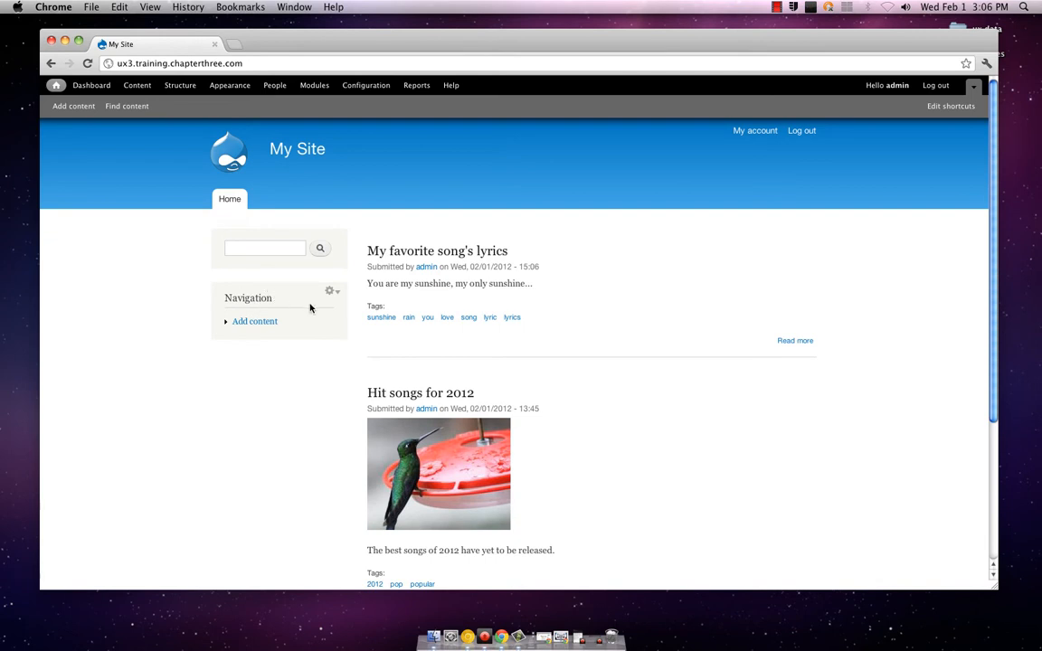
{"action": "left_click", "coordinate": [274, 146]}
{"action": "scroll", "coordinate": [425, 215], "scroll_direction": "down", "scroll_amount": 5}
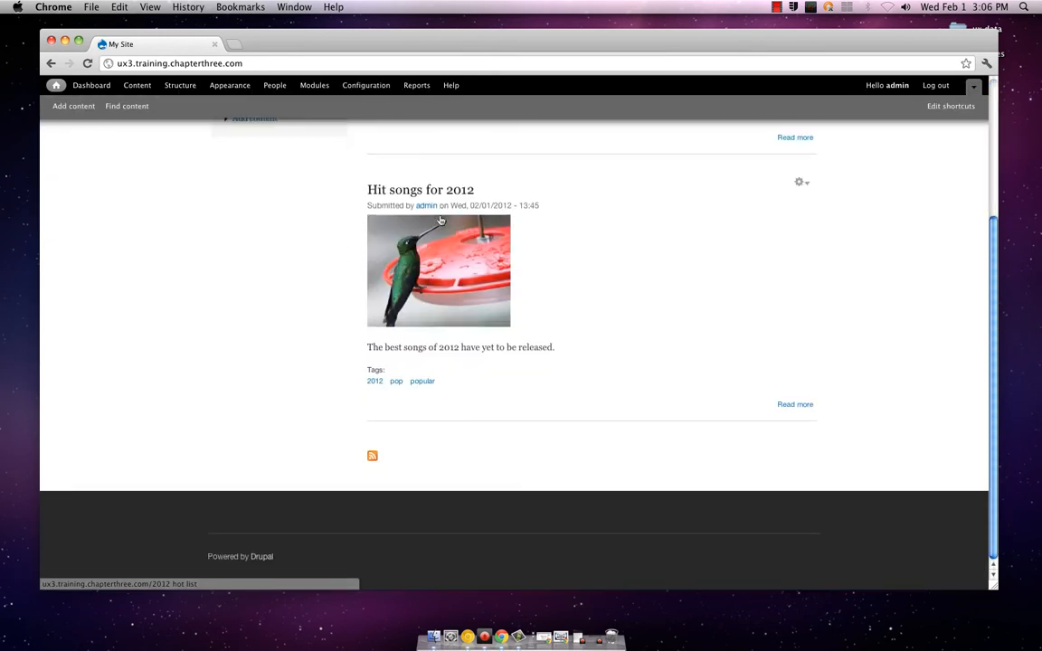
Check the contextual options offered for the "My favorite song's lyrics" and "Hit songs for 2012" articles on the front page
{"action": "scroll", "coordinate": [440, 217], "scroll_direction": "up", "scroll_amount": 5}
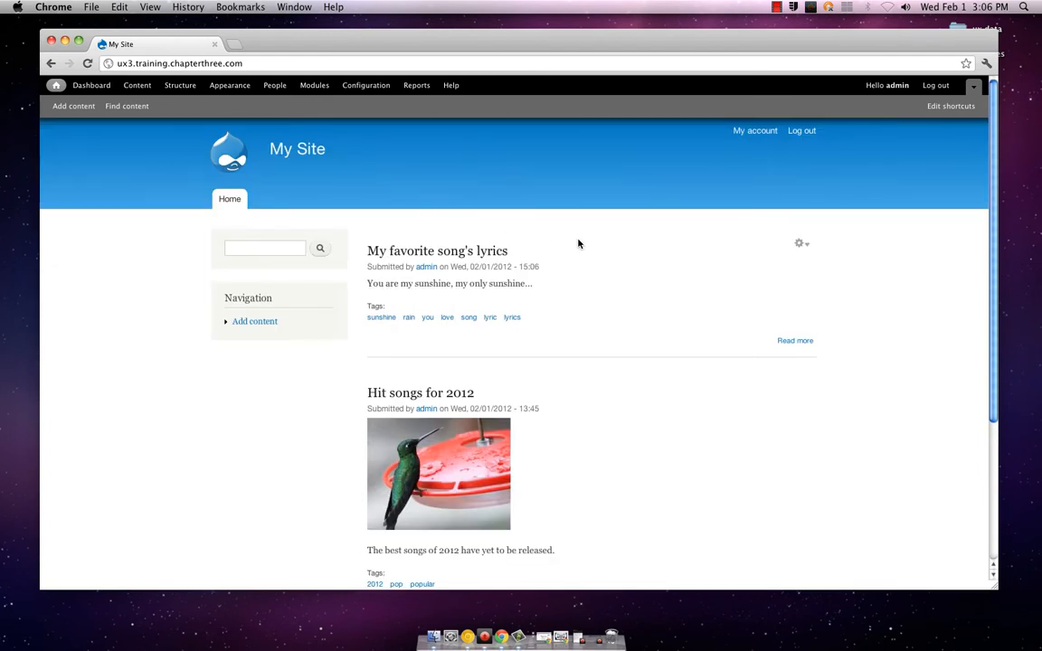
{"action": "left_click", "coordinate": [801, 247]}
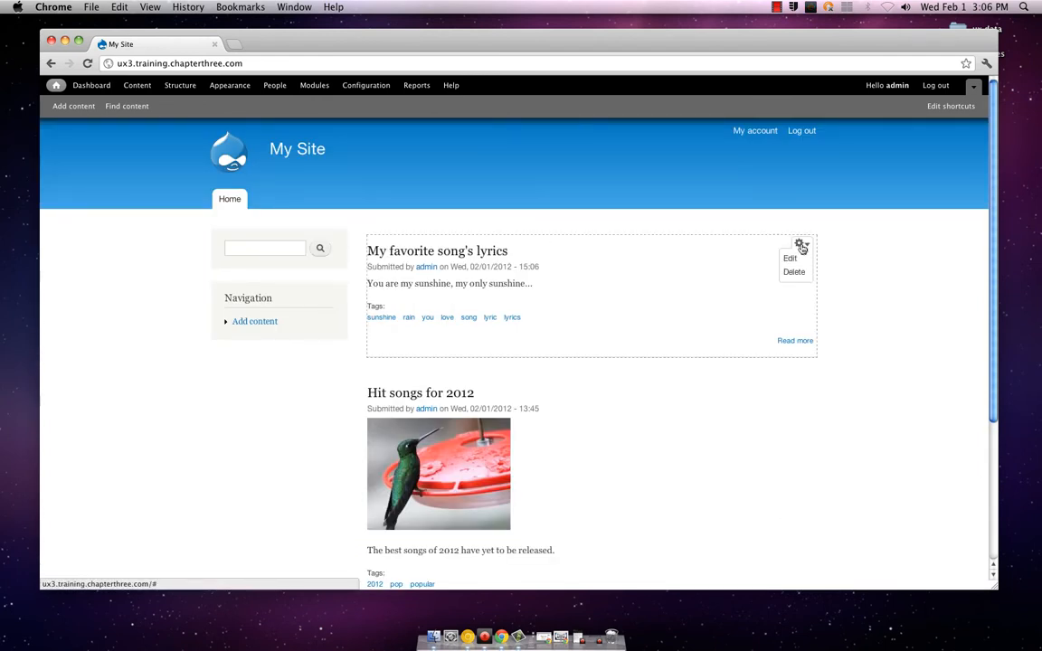
{"action": "left_click", "coordinate": [800, 246]}
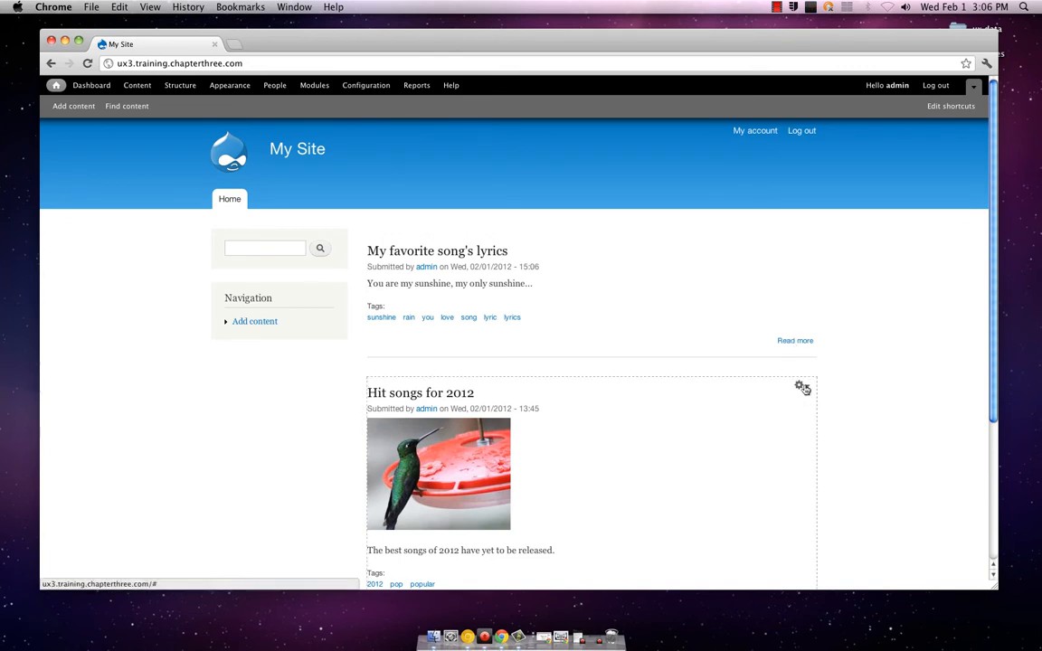
{"action": "scroll", "coordinate": [804, 388], "scroll_direction": "down", "scroll_amount": 2}
{"action": "left_click", "coordinate": [801, 352]}
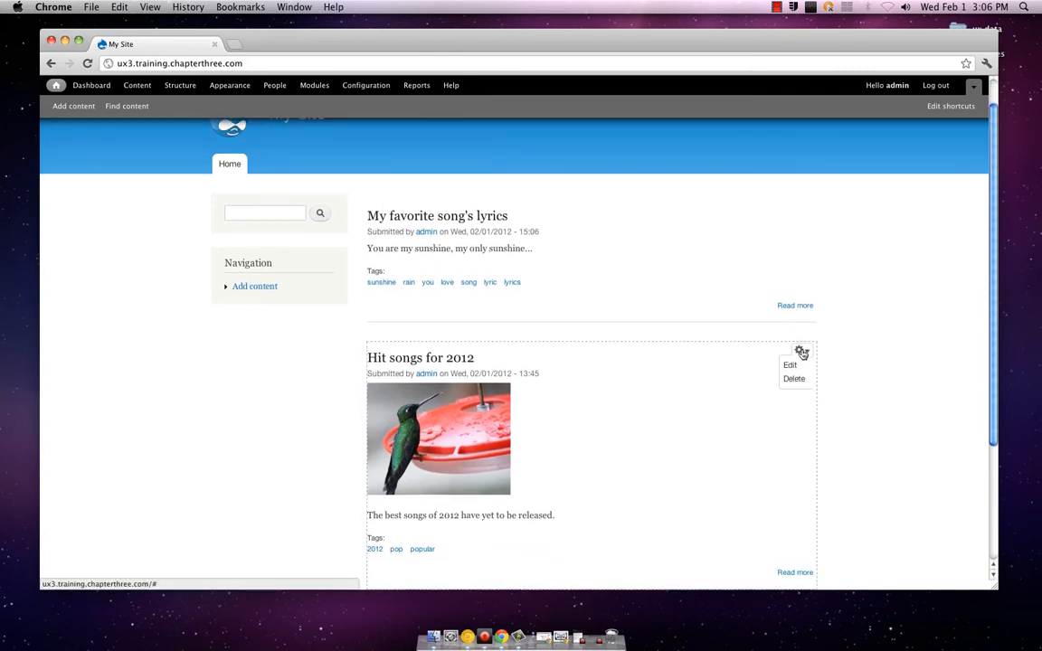
{"action": "scroll", "coordinate": [881, 358], "scroll_direction": "down", "scroll_amount": 5}
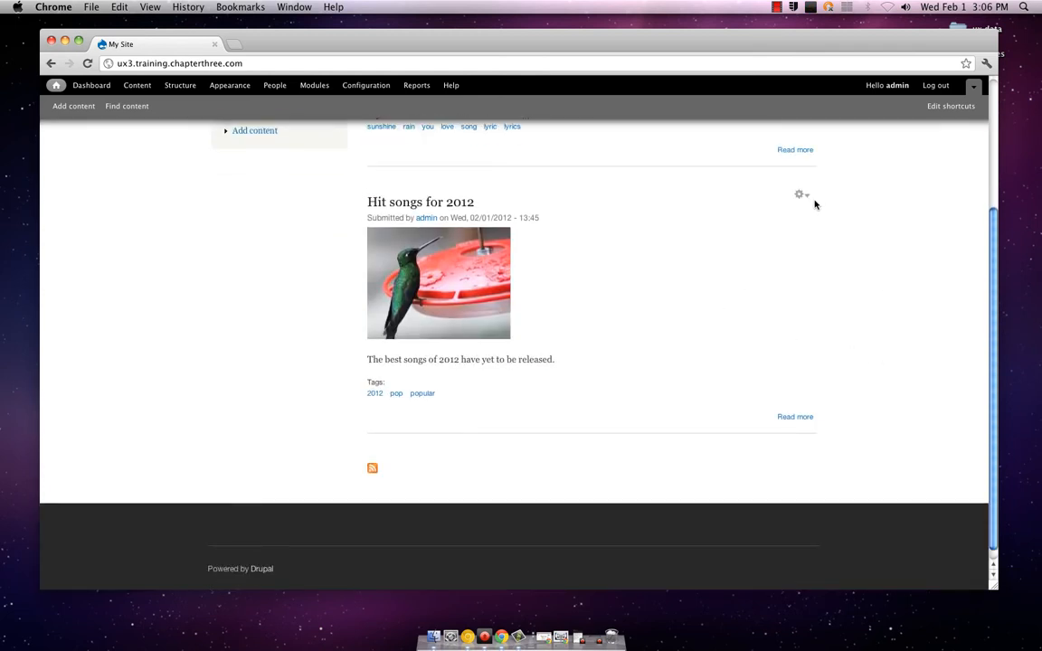
{"action": "scroll", "coordinate": [723, 282], "scroll_direction": "up", "scroll_amount": 5}
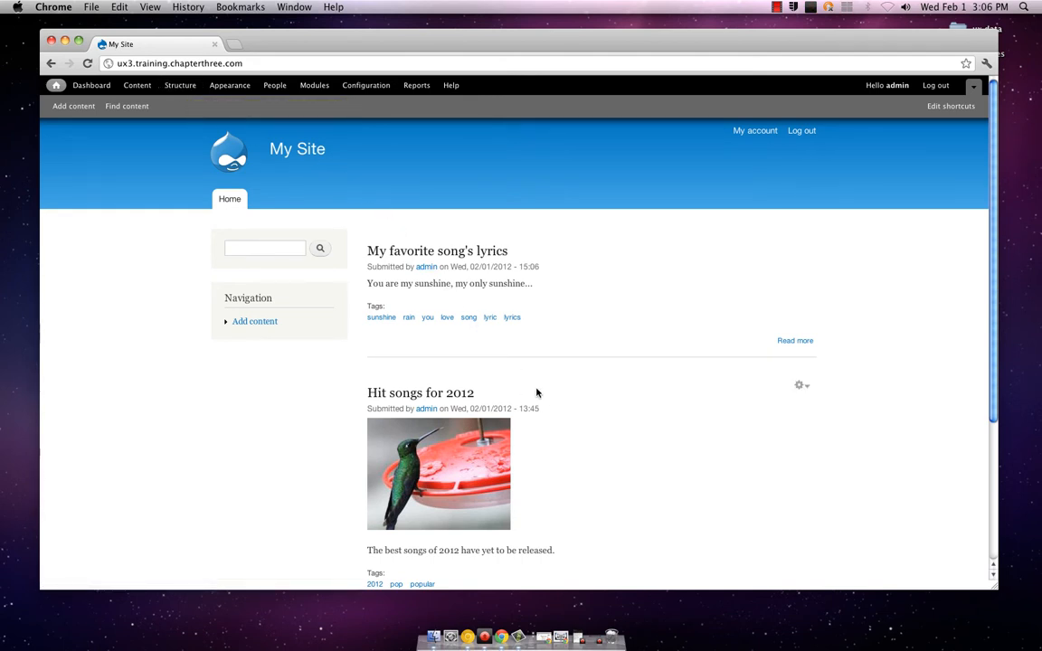
Check the Navigation block's contextual options, view the Add content page its link opens, and return to the front page
{"action": "scroll", "coordinate": [546, 392], "scroll_direction": "down", "scroll_amount": 3}
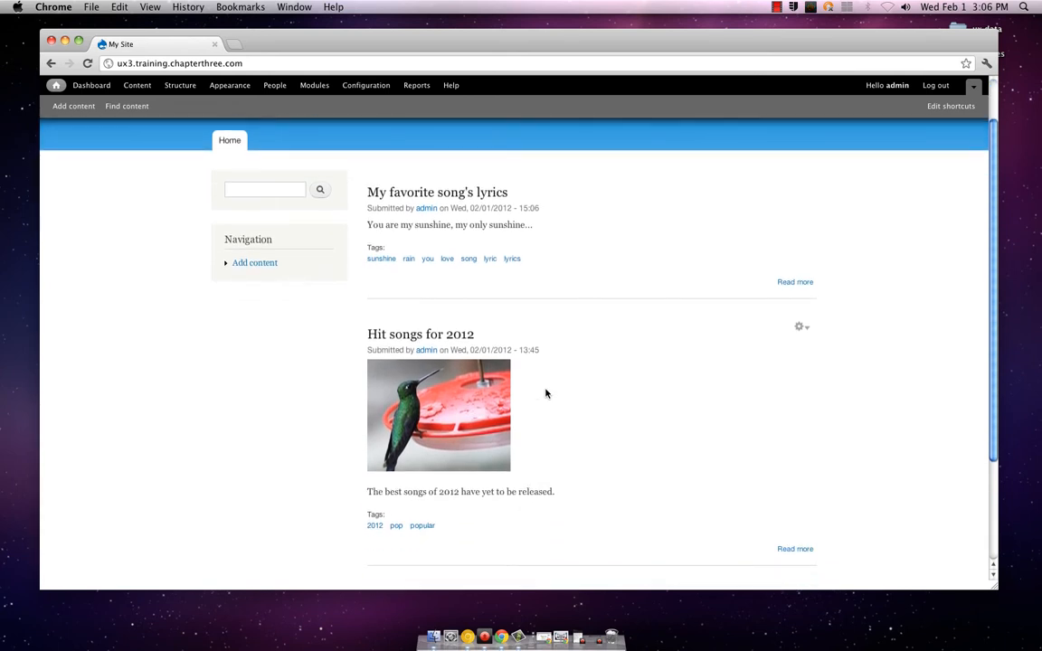
{"action": "scroll", "coordinate": [546, 393], "scroll_direction": "down", "scroll_amount": 2}
{"action": "scroll", "coordinate": [546, 393], "scroll_direction": "up", "scroll_amount": 5}
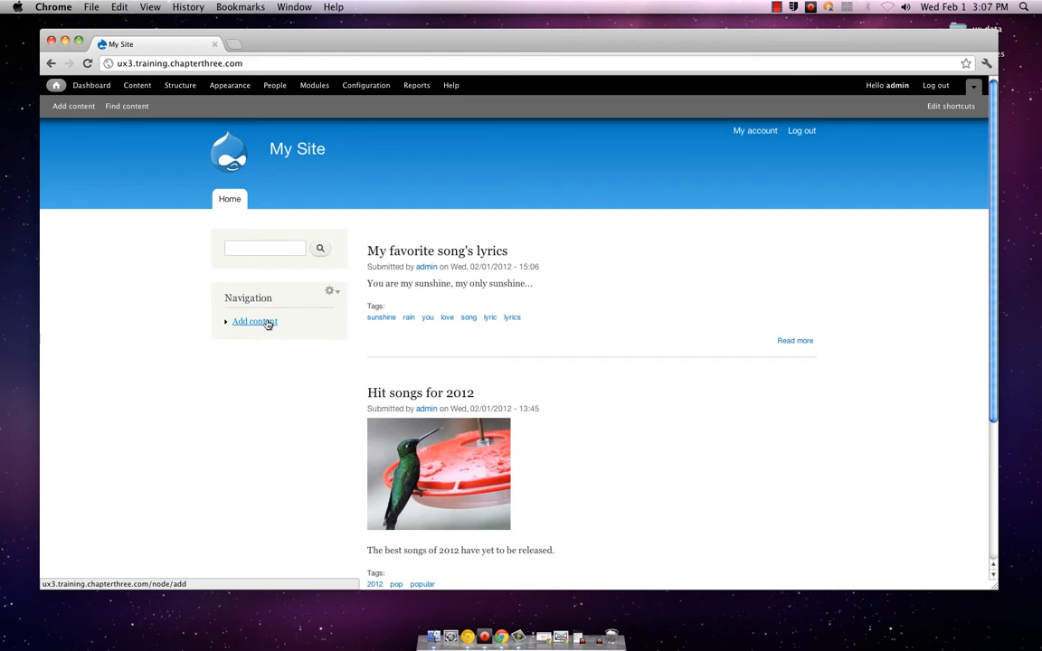
{"action": "left_click", "coordinate": [334, 295]}
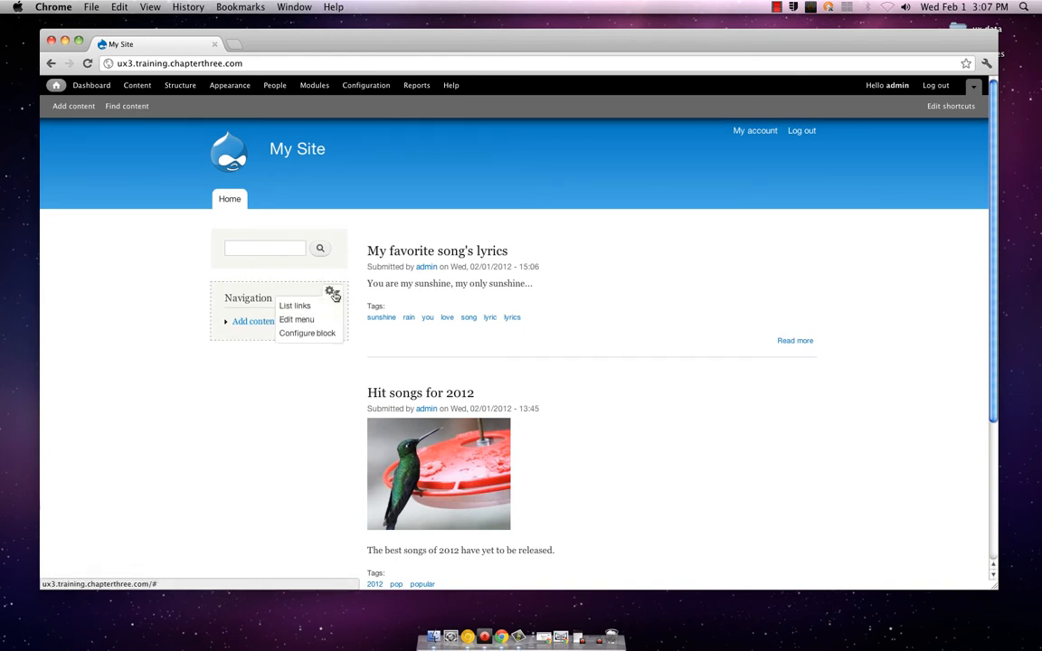
{"action": "left_click", "coordinate": [269, 323]}
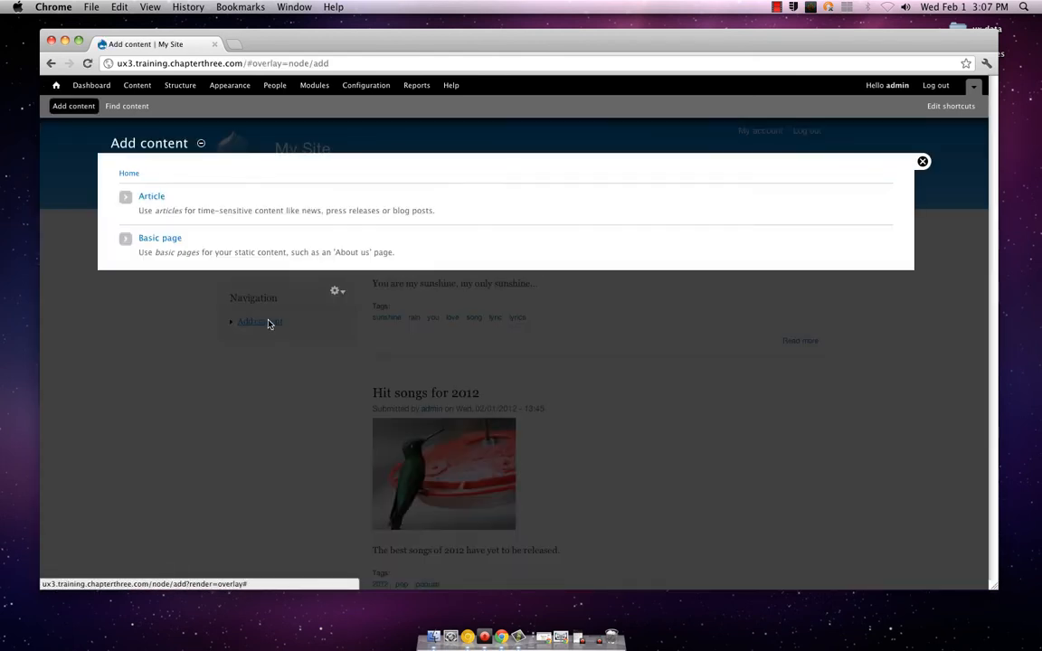
{"action": "left_click", "coordinate": [923, 161]}
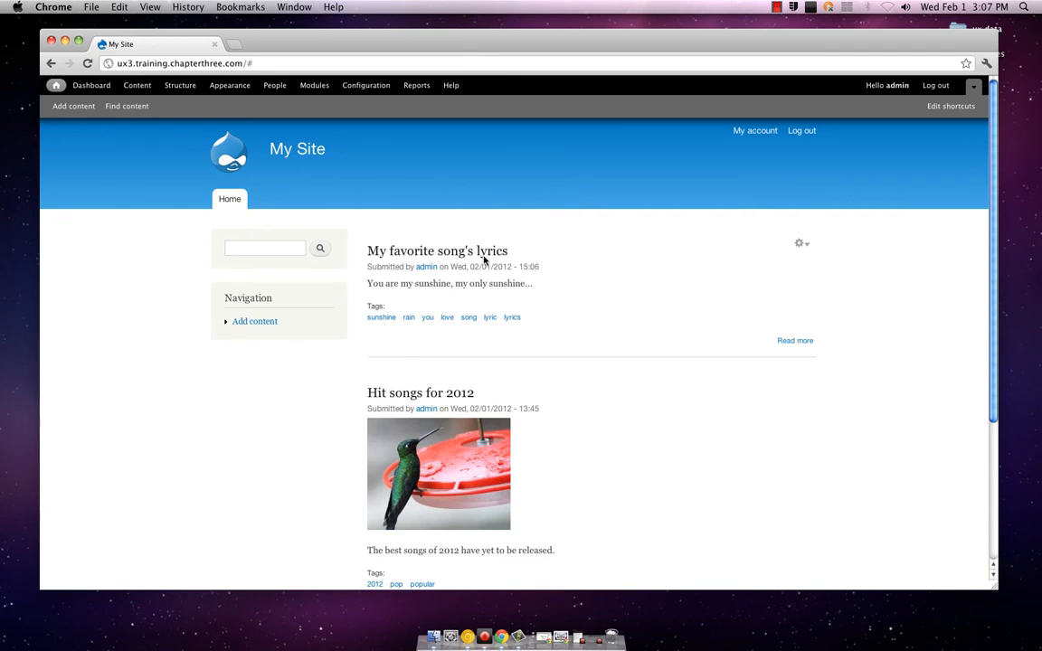
View the Navigation menu's list of links and its menu edit settings, and close them without changes
{"action": "mouse_move", "coordinate": [326, 323]}
{"action": "left_click", "coordinate": [331, 295]}
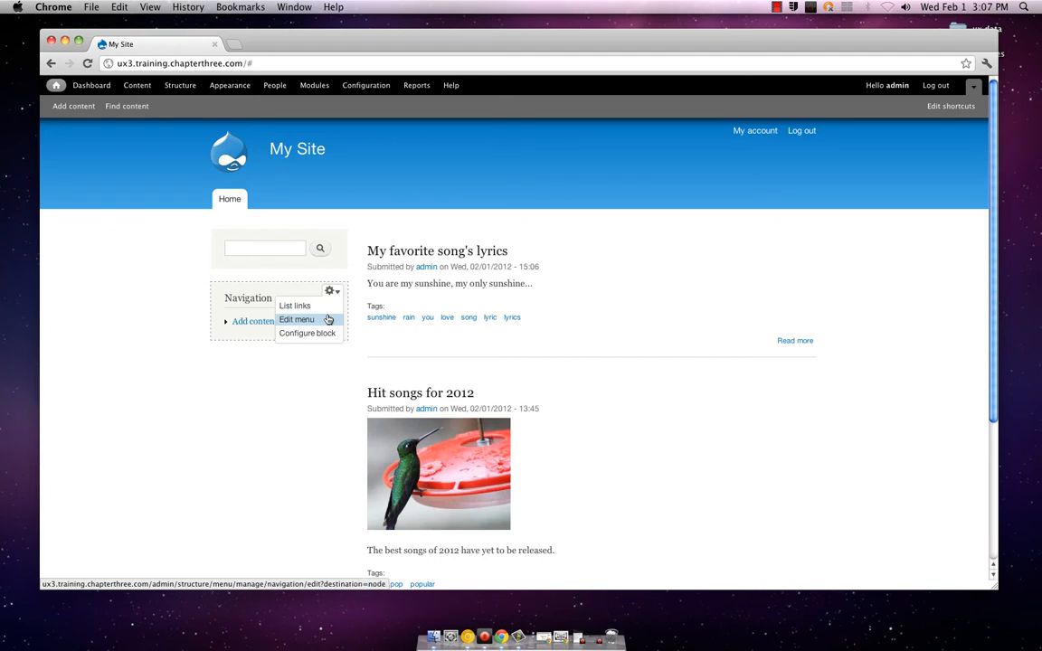
{"action": "left_click", "coordinate": [325, 307]}
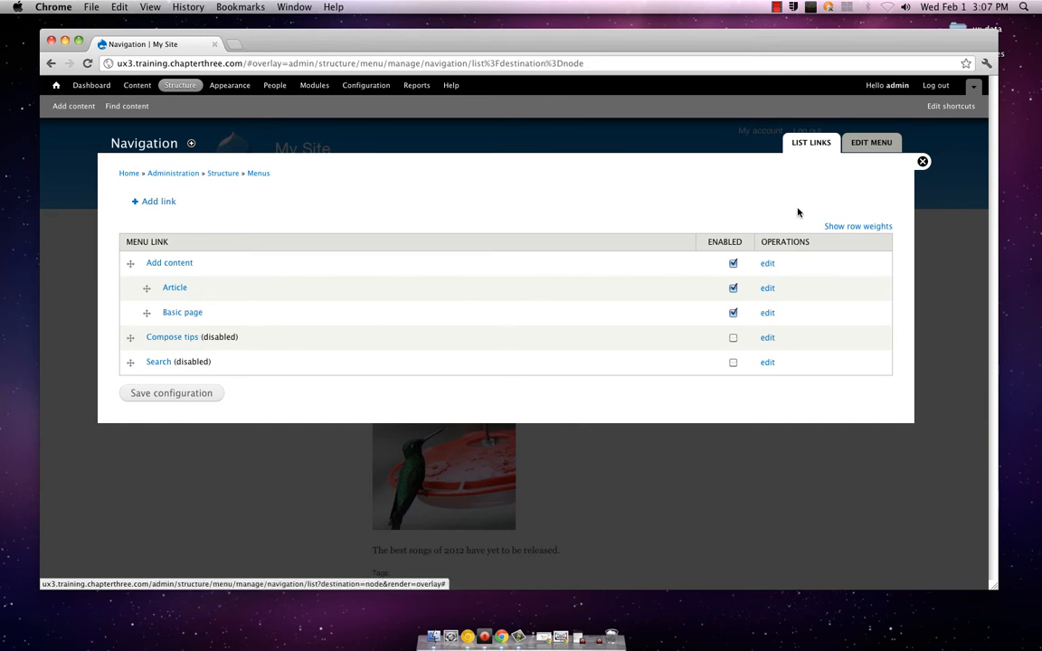
{"action": "left_click", "coordinate": [886, 144]}
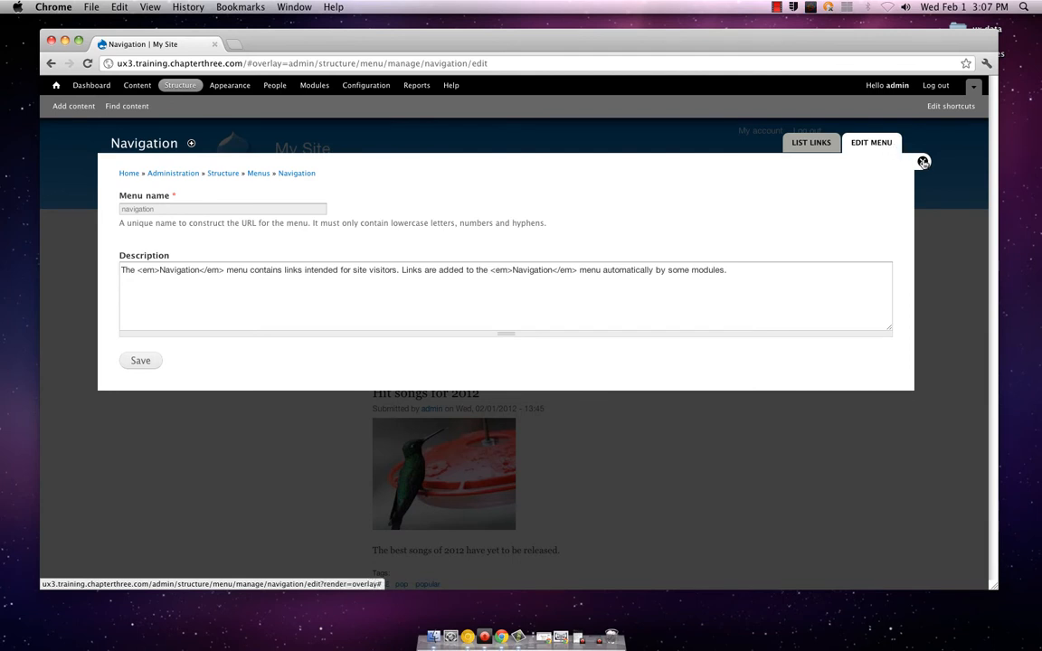
{"action": "left_click", "coordinate": [922, 162]}
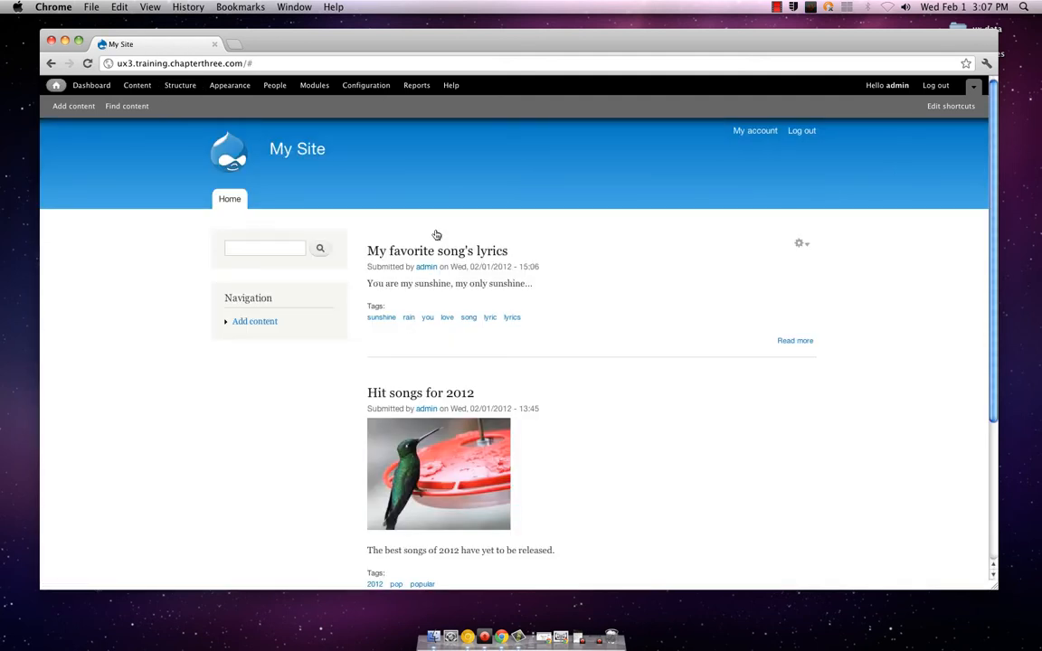
Check the contextual options of the Navigation and search blocks, look over the article list, and reload the Home page
{"action": "mouse_move", "coordinate": [331, 294]}
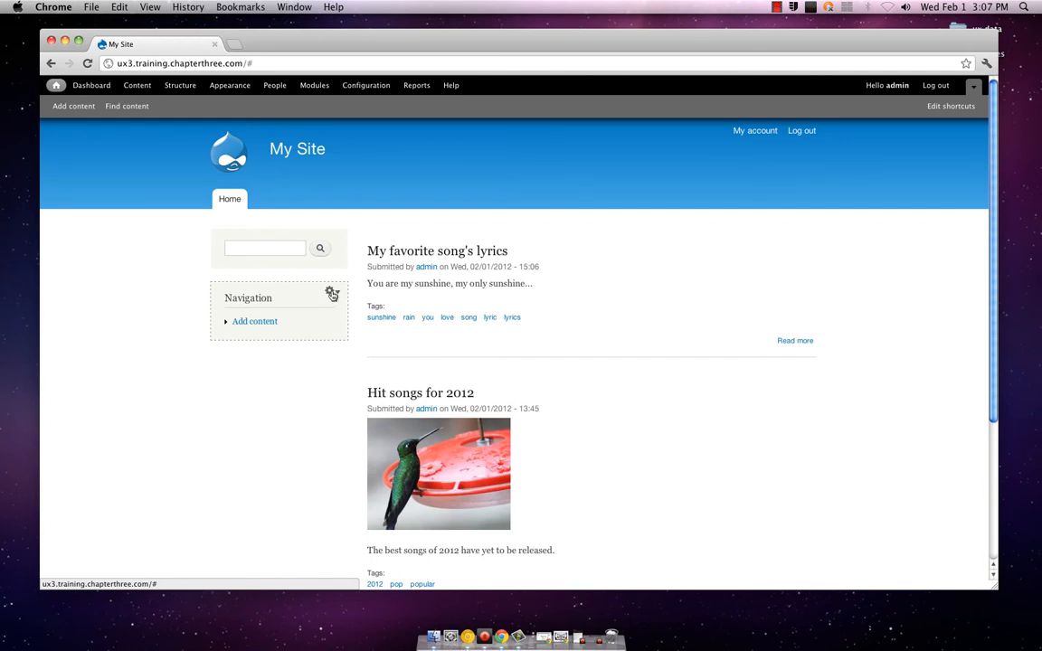
{"action": "left_click", "coordinate": [332, 295]}
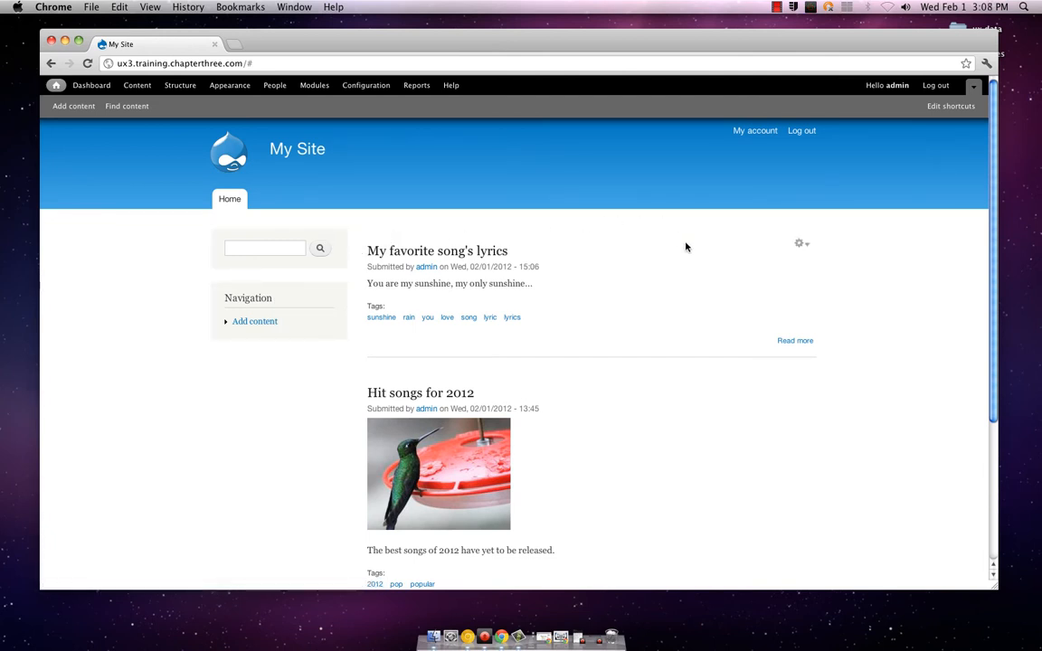
{"action": "scroll", "coordinate": [680, 284], "scroll_direction": "down", "scroll_amount": 1}
{"action": "scroll", "coordinate": [678, 283], "scroll_direction": "down", "scroll_amount": 2}
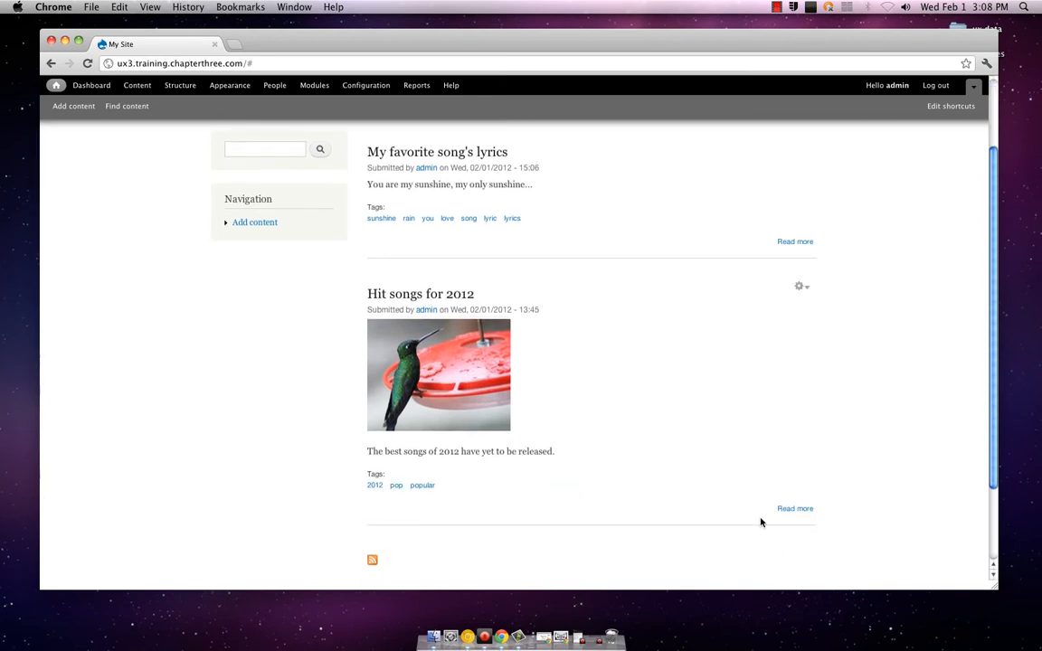
{"action": "scroll", "coordinate": [575, 387], "scroll_direction": "up", "scroll_amount": 2}
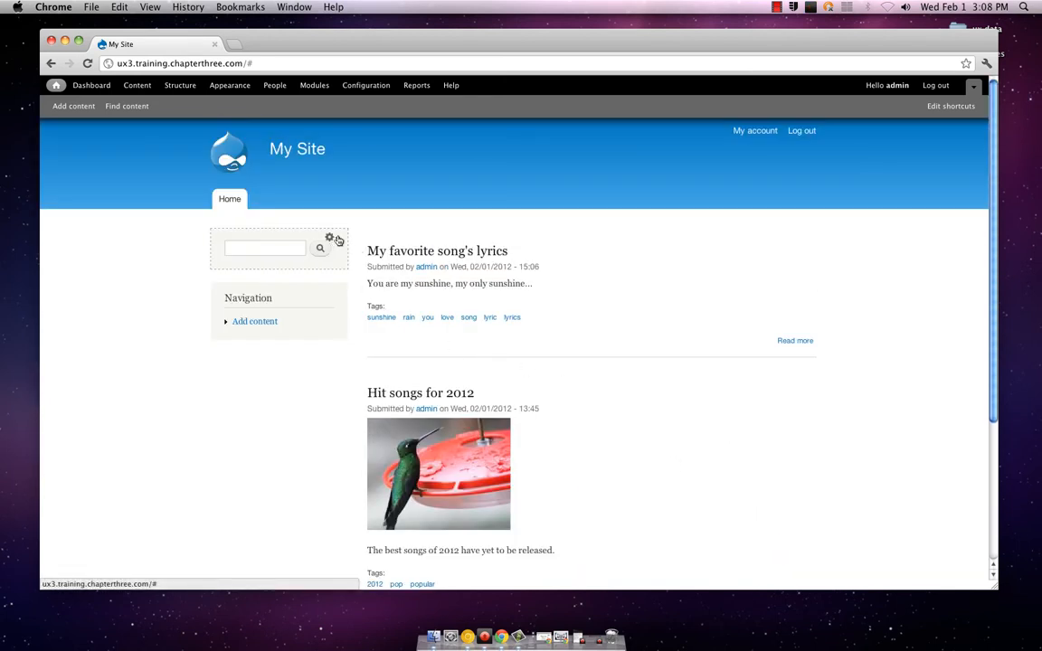
{"action": "left_click", "coordinate": [331, 238]}
{"action": "left_click", "coordinate": [231, 198]}
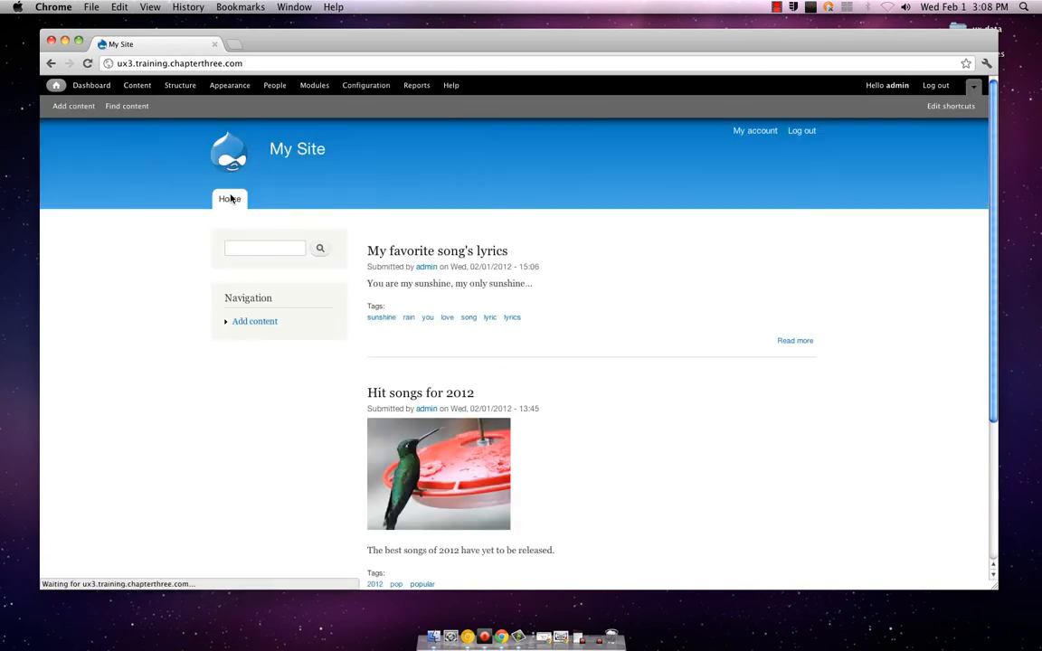
View the account's profile page and the administration Dashboard, and close the Dashboard
{"action": "left_click", "coordinate": [759, 131]}
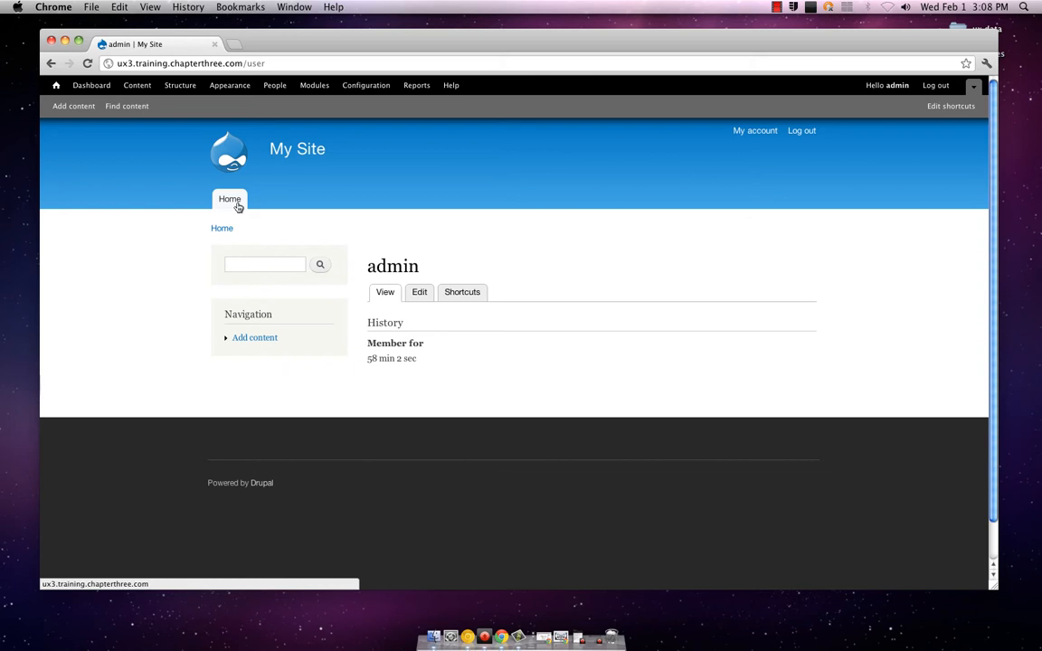
{"action": "left_click", "coordinate": [92, 85]}
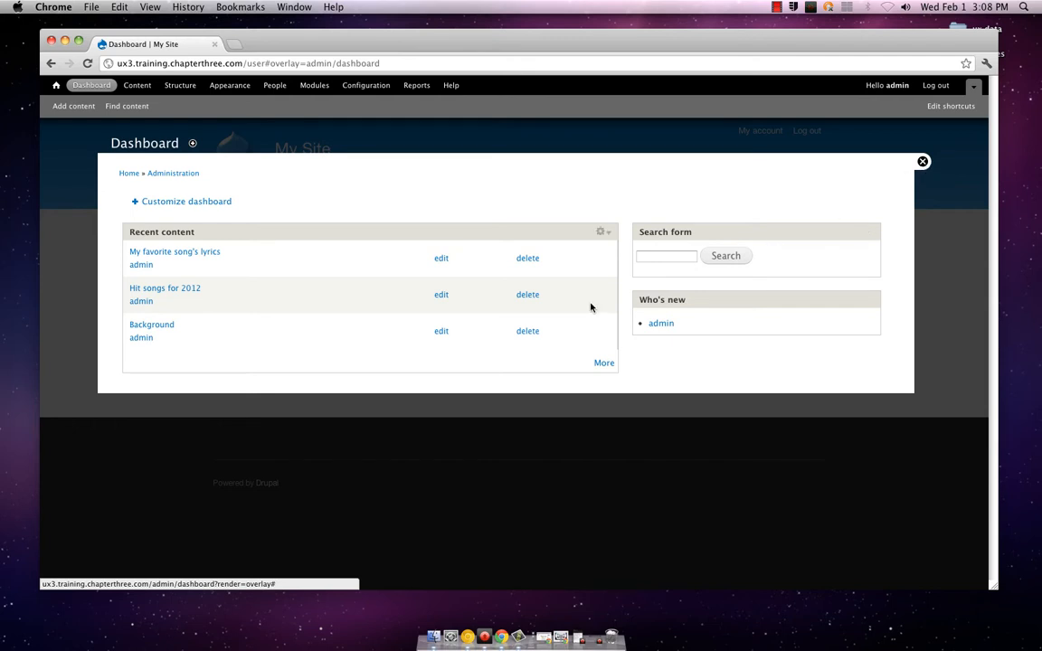
{"action": "left_click", "coordinate": [922, 163]}
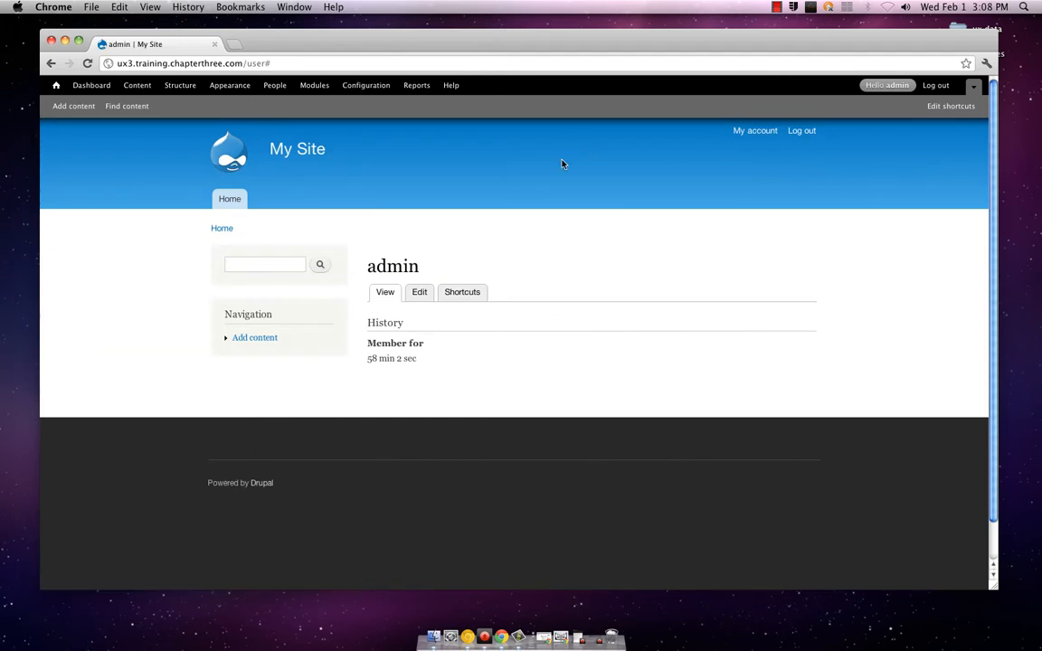
Examine the content administration list's status filter and update options, view its Comments section, and close it
{"action": "left_click", "coordinate": [140, 85]}
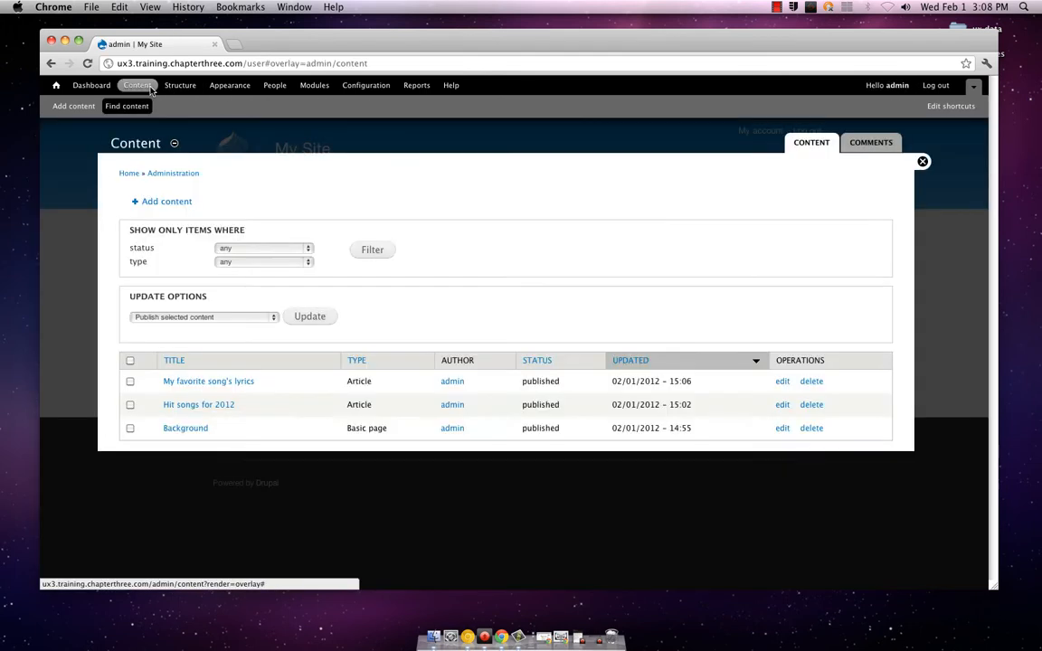
{"action": "left_click", "coordinate": [290, 250]}
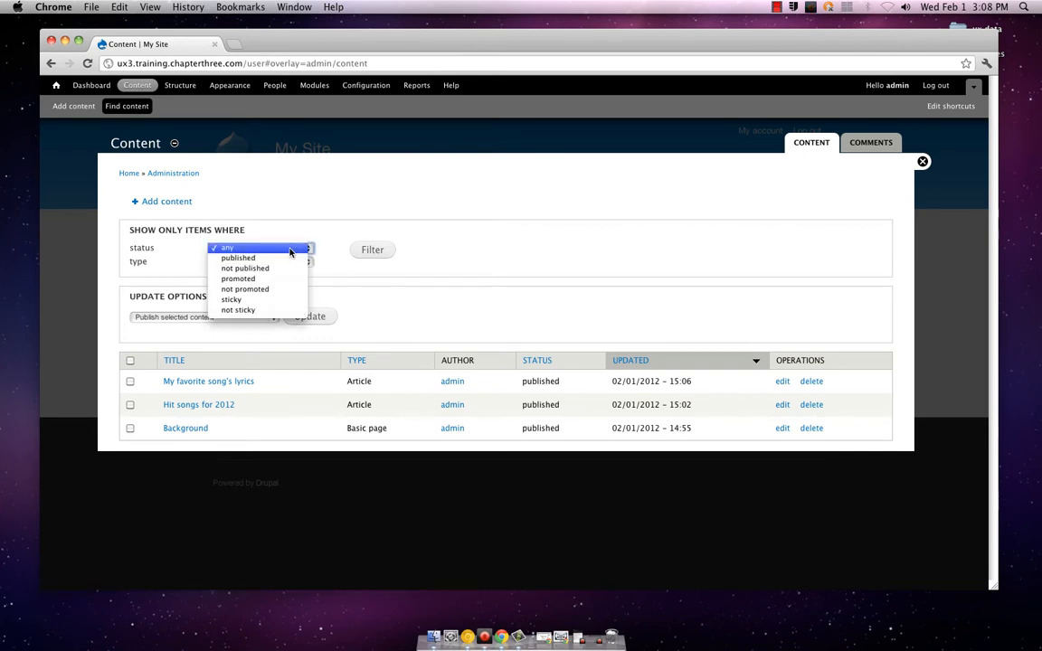
{"action": "left_click", "coordinate": [290, 250]}
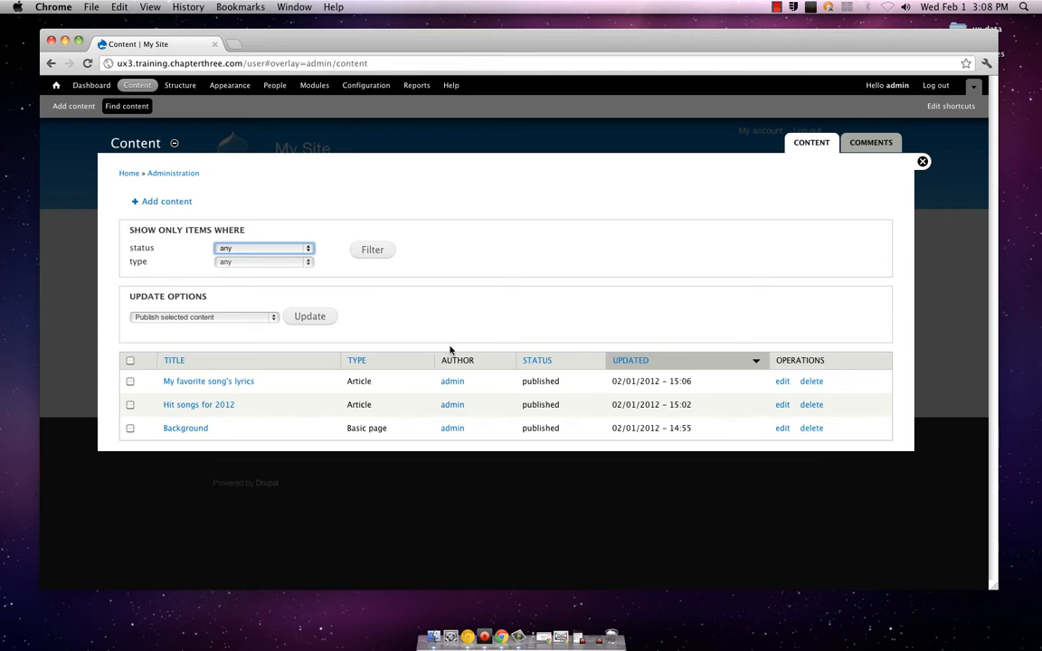
{"action": "left_click", "coordinate": [275, 319]}
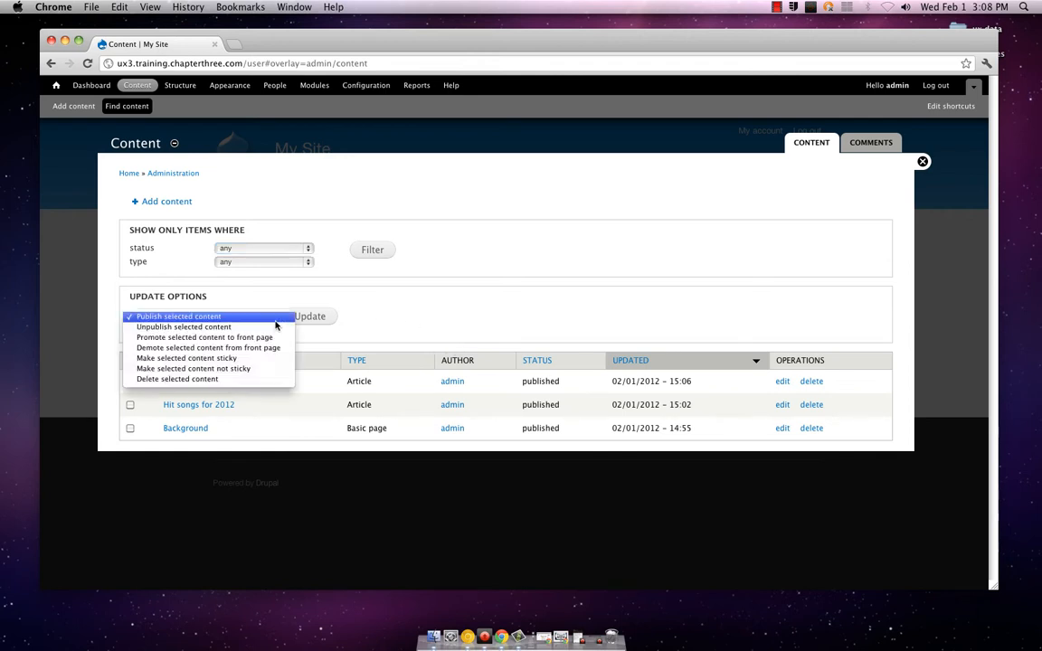
{"action": "left_click", "coordinate": [275, 321]}
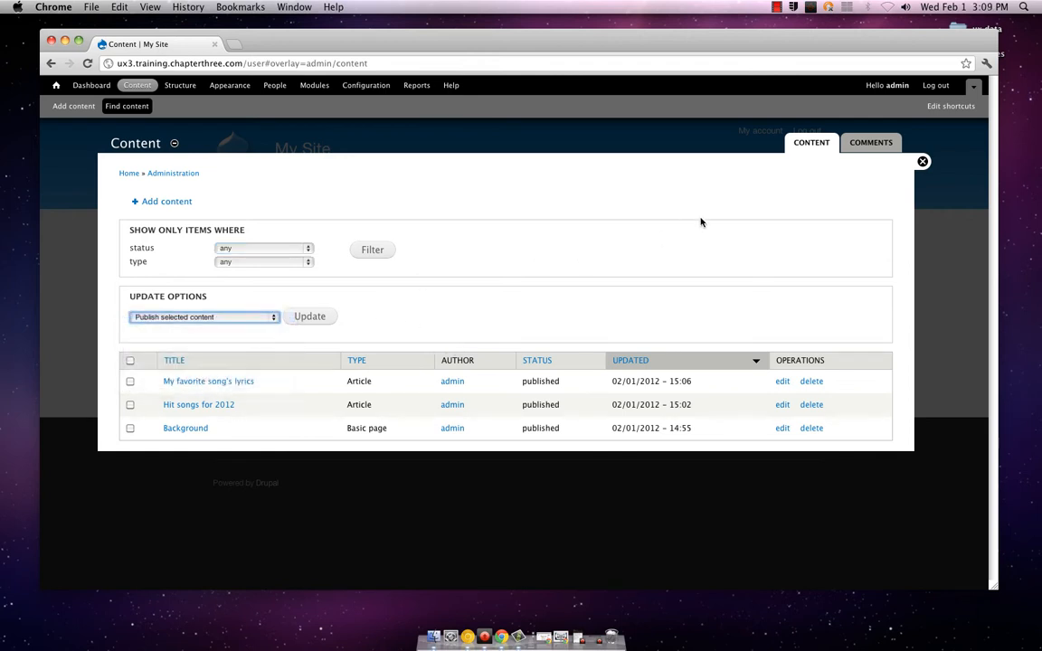
{"action": "left_click", "coordinate": [857, 145]}
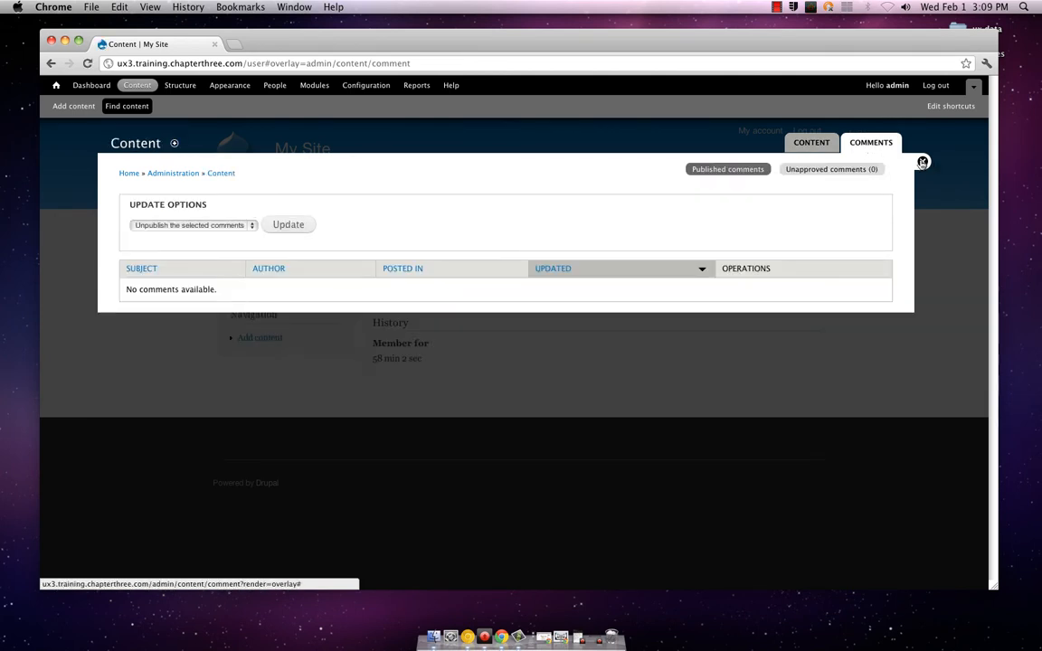
{"action": "left_click", "coordinate": [923, 162]}
Open the Blocks administration page and view the region choices for the Search form block, keeping Sidebar first
{"action": "left_click", "coordinate": [178, 89]}
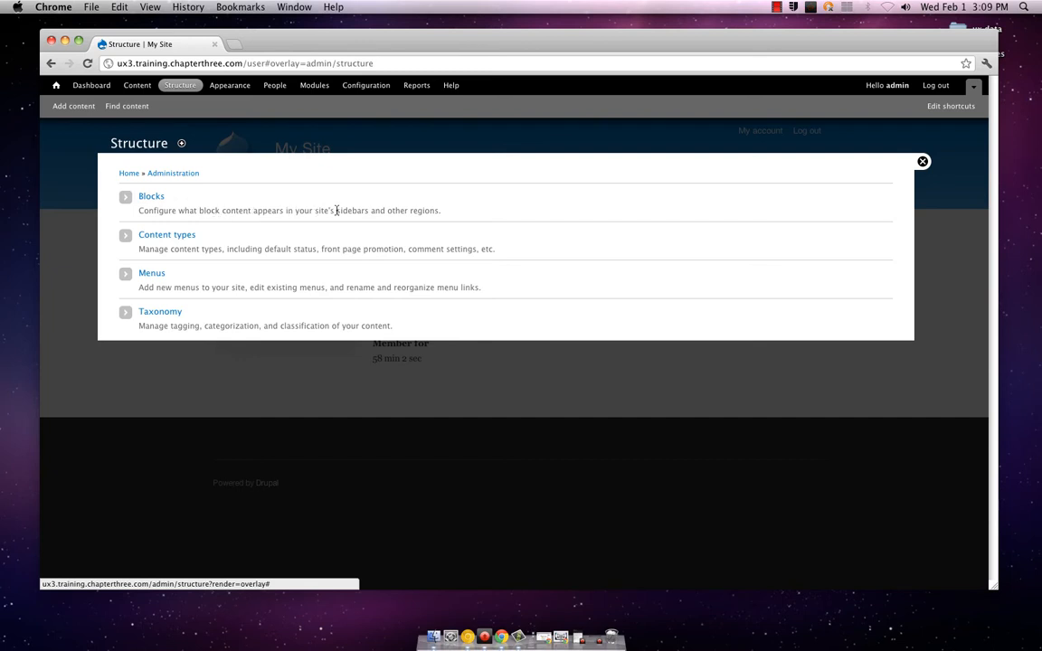
{"action": "left_click", "coordinate": [154, 198]}
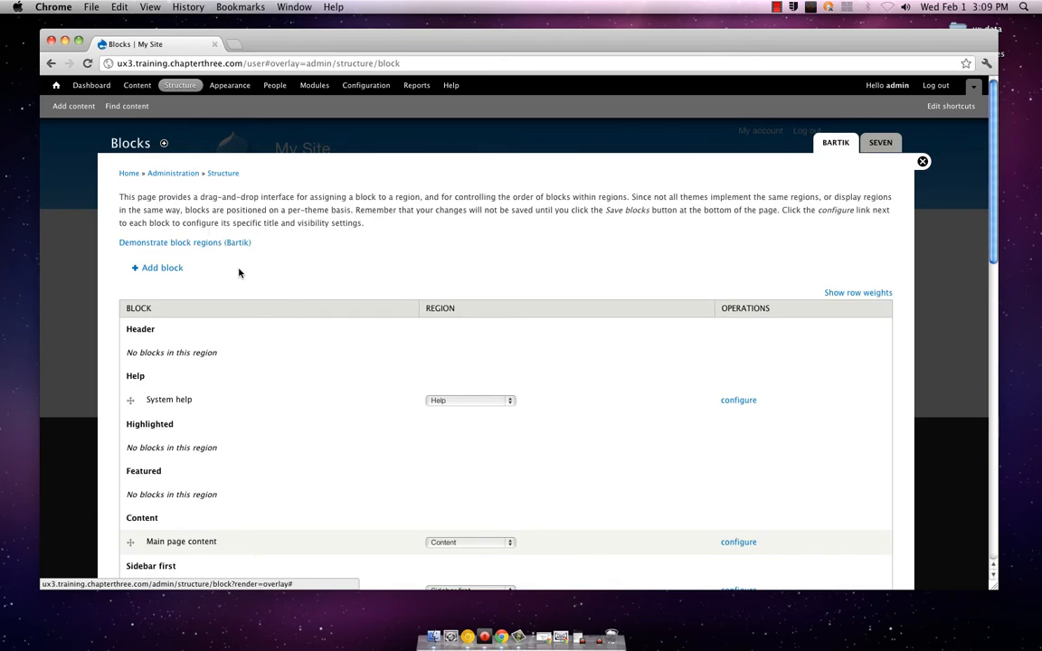
{"action": "scroll", "coordinate": [238, 272], "scroll_direction": "down", "scroll_amount": 3}
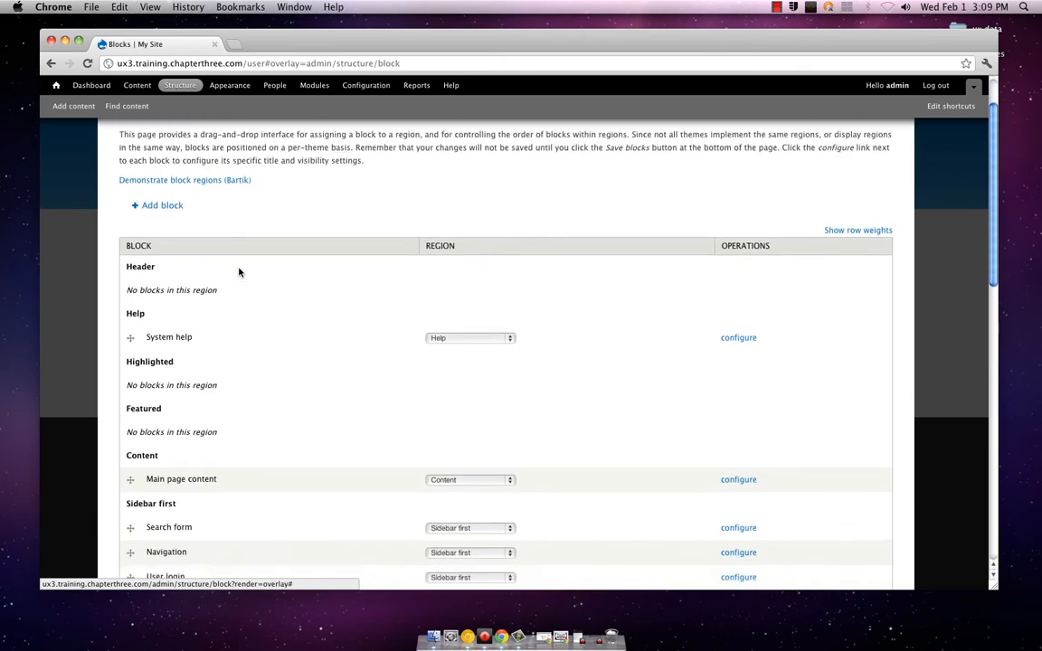
{"action": "scroll", "coordinate": [239, 272], "scroll_direction": "down", "scroll_amount": 3}
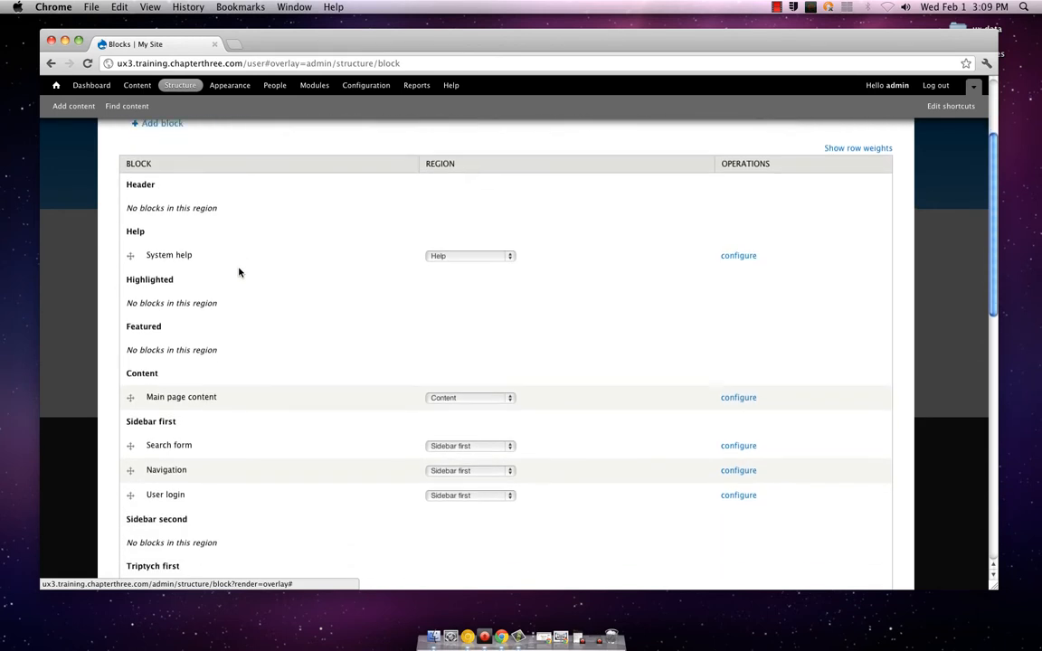
{"action": "left_click", "coordinate": [444, 432]}
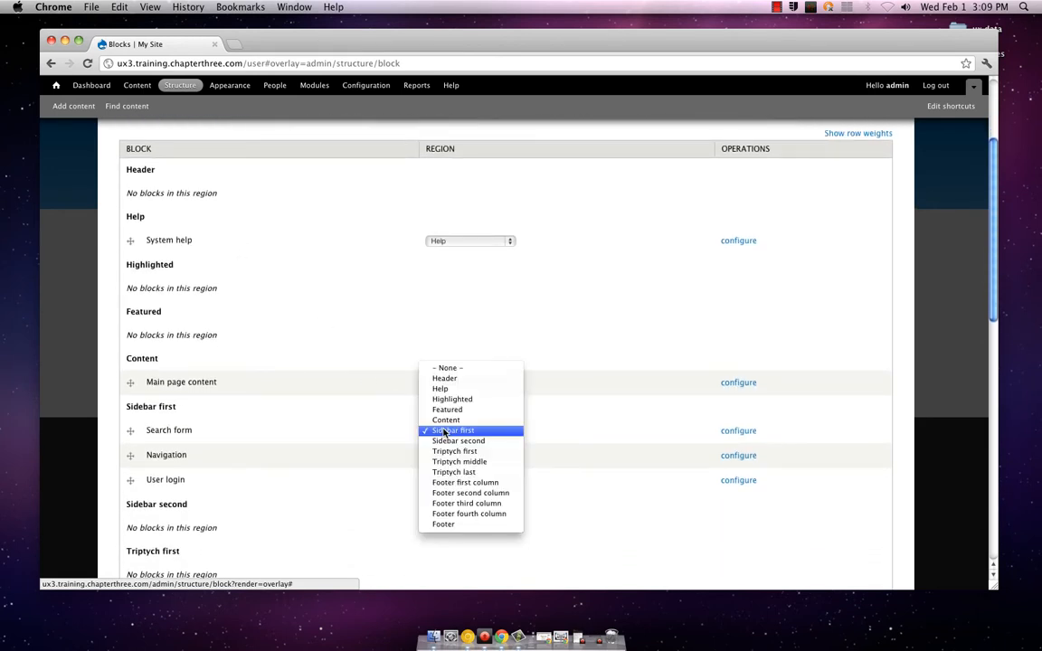
{"action": "left_click", "coordinate": [444, 432]}
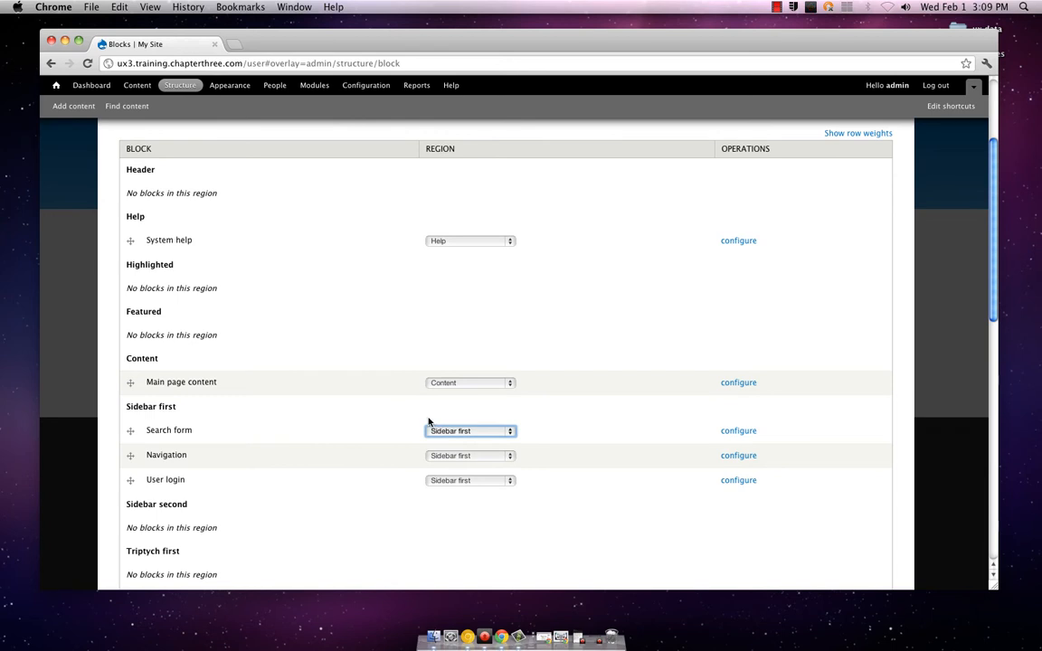
Look over the Bartik block regions, compare them with the Seven theme's block layout, and close the Blocks page
{"action": "scroll", "coordinate": [427, 420], "scroll_direction": "down", "scroll_amount": 1}
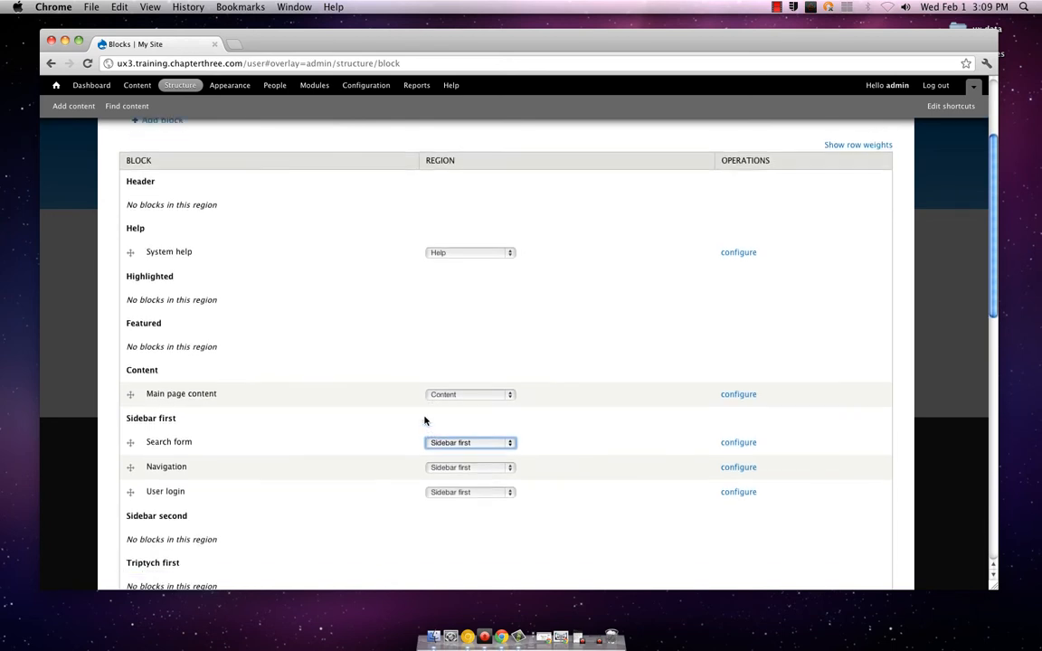
{"action": "scroll", "coordinate": [424, 419], "scroll_direction": "down", "scroll_amount": 3}
{"action": "scroll", "coordinate": [426, 420], "scroll_direction": "up", "scroll_amount": 6}
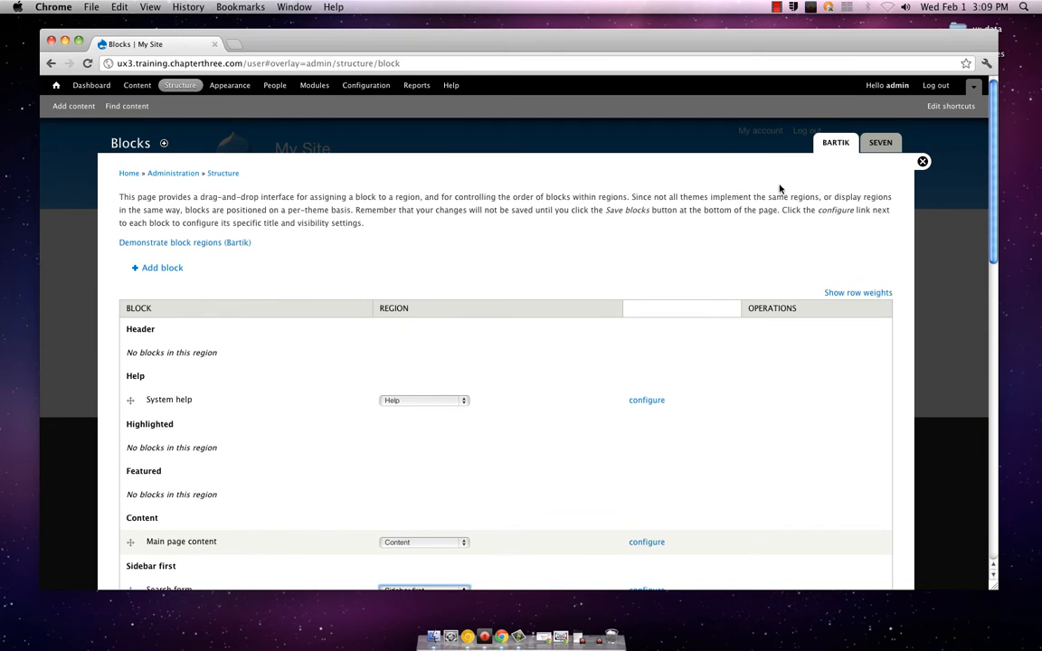
{"action": "left_click", "coordinate": [878, 146]}
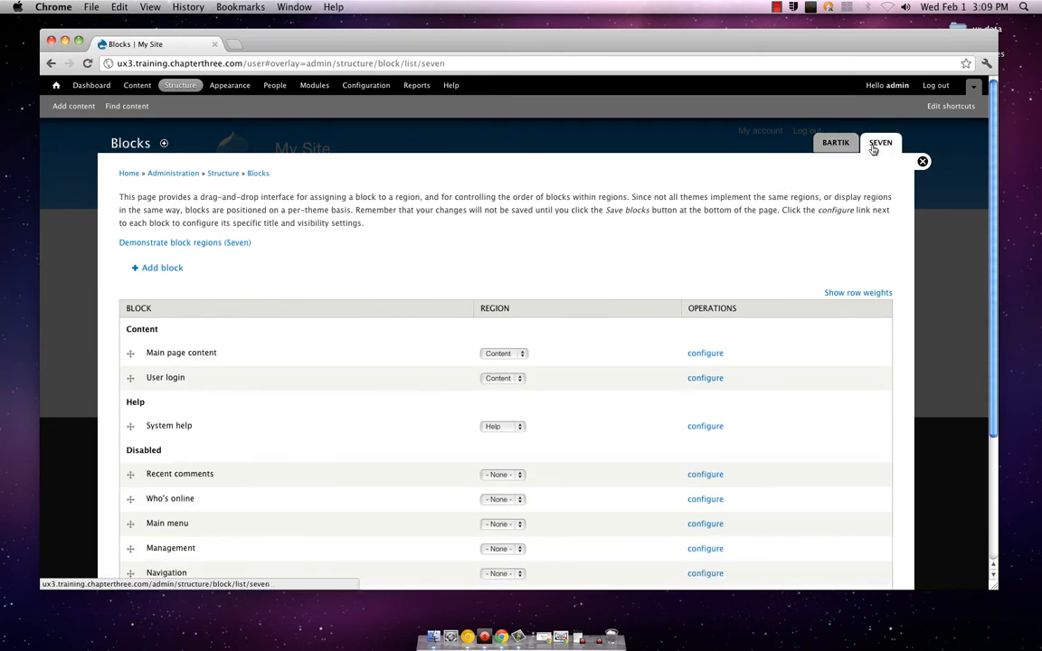
{"action": "left_click", "coordinate": [839, 147]}
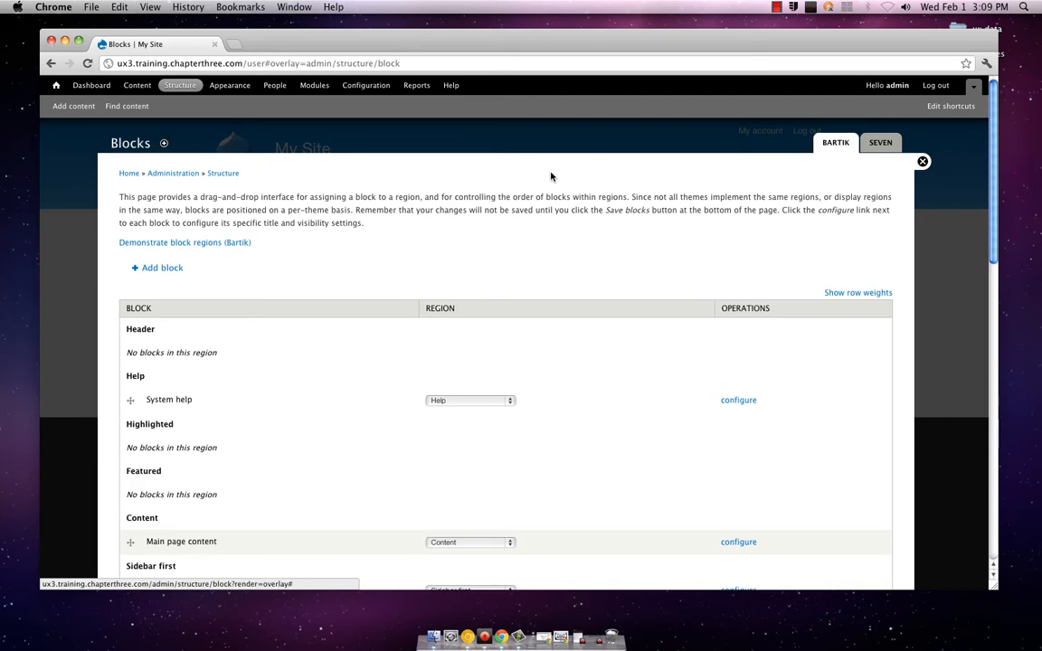
{"action": "left_click", "coordinate": [922, 163]}
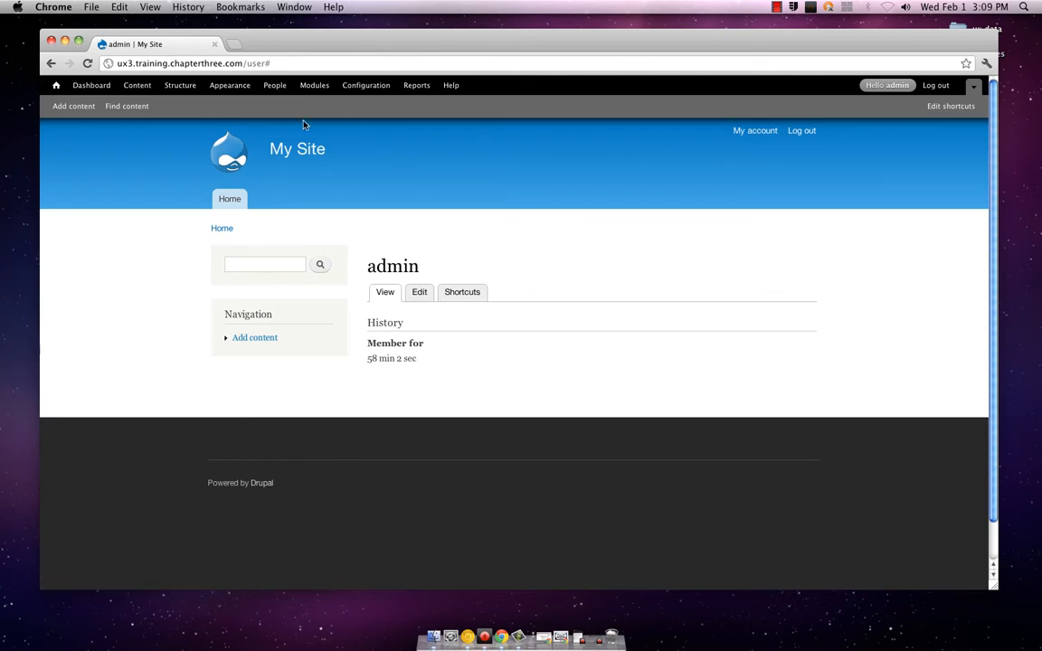
Start a new content type from the Content types administration page and name it Musical
{"action": "left_click", "coordinate": [175, 86]}
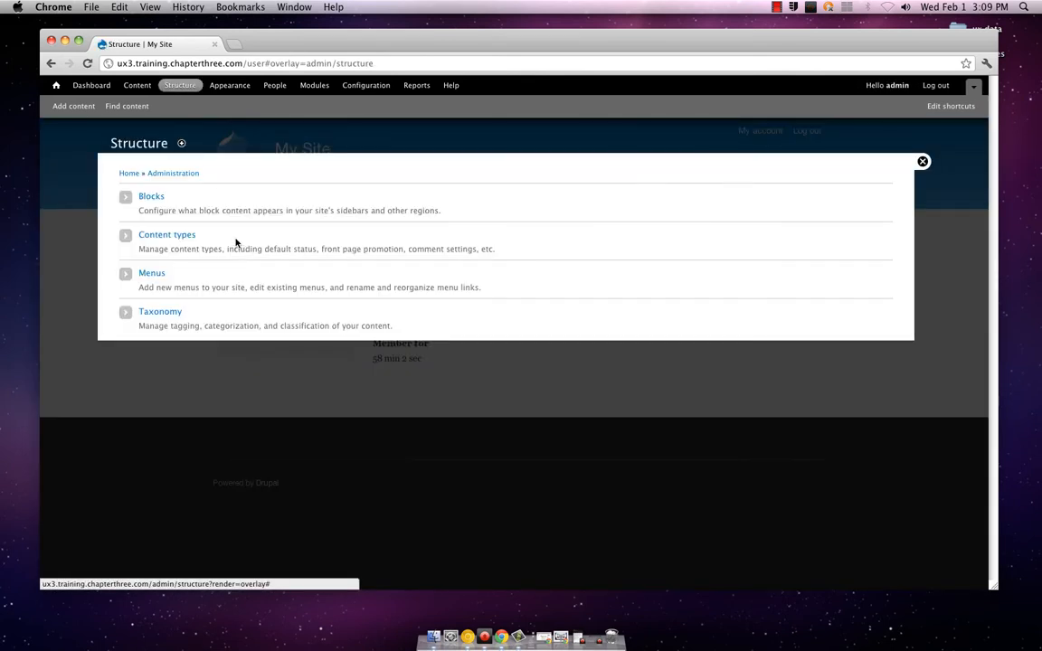
{"action": "left_click", "coordinate": [181, 236]}
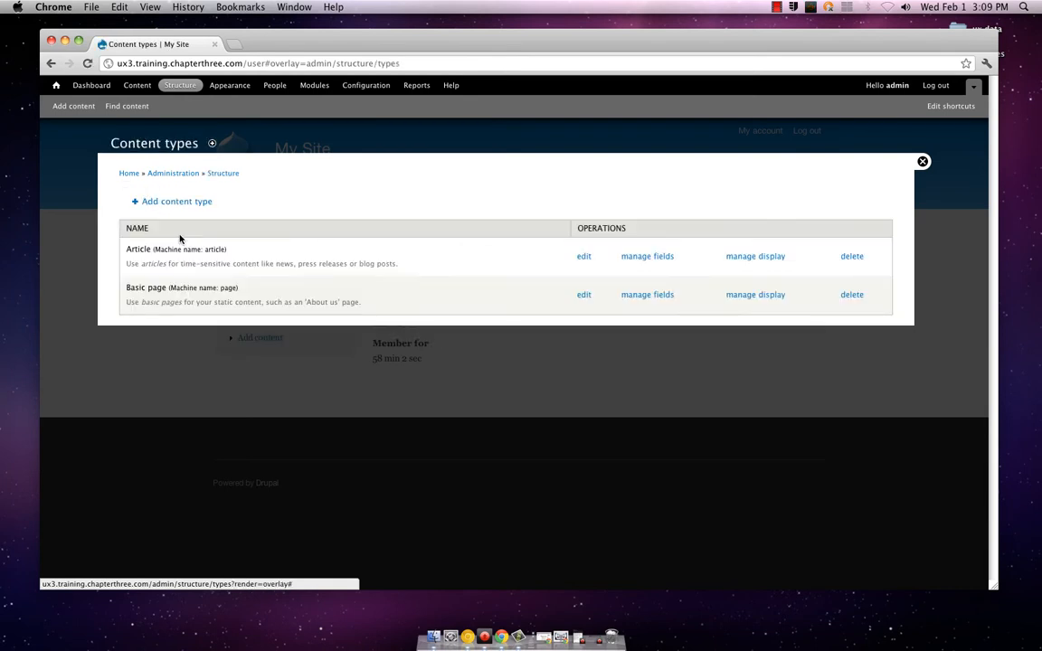
{"action": "left_click", "coordinate": [217, 174]}
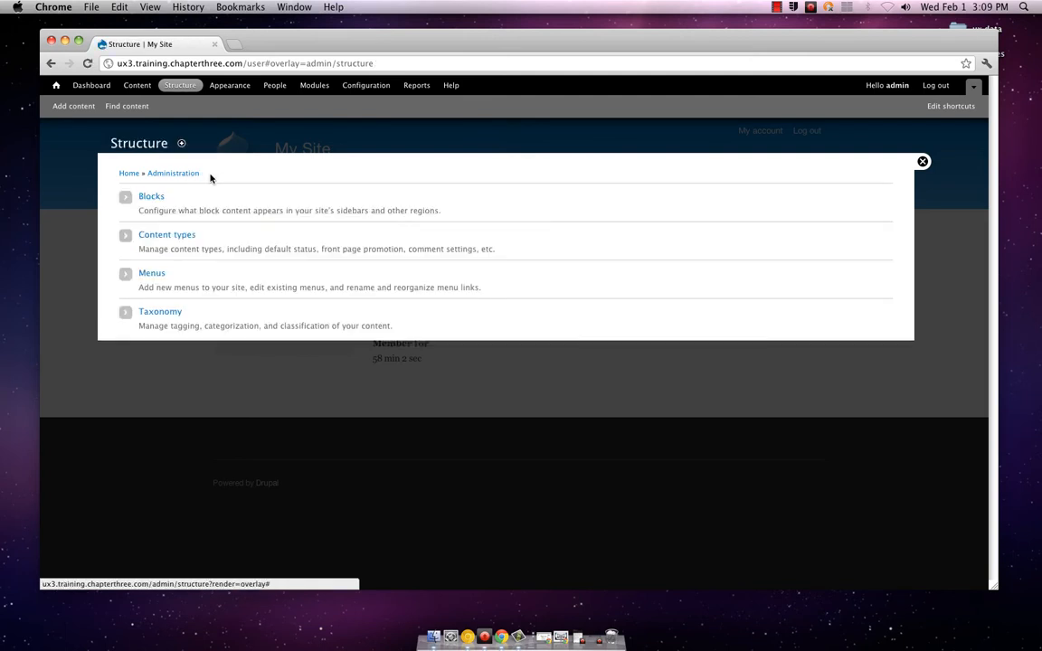
{"action": "left_click", "coordinate": [166, 236]}
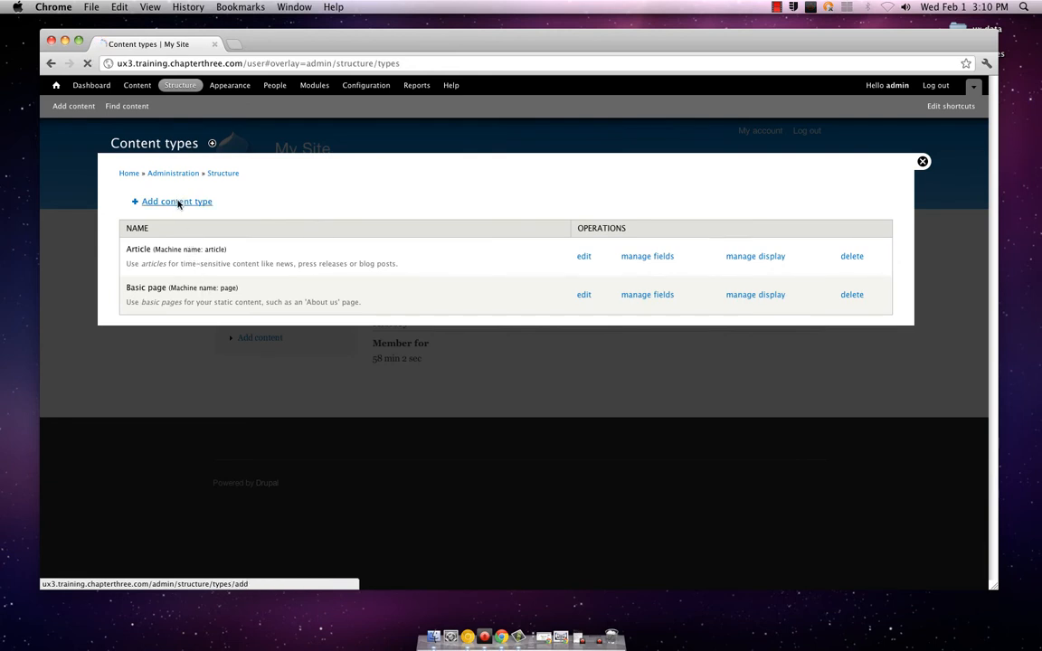
{"action": "left_click", "coordinate": [178, 203]}
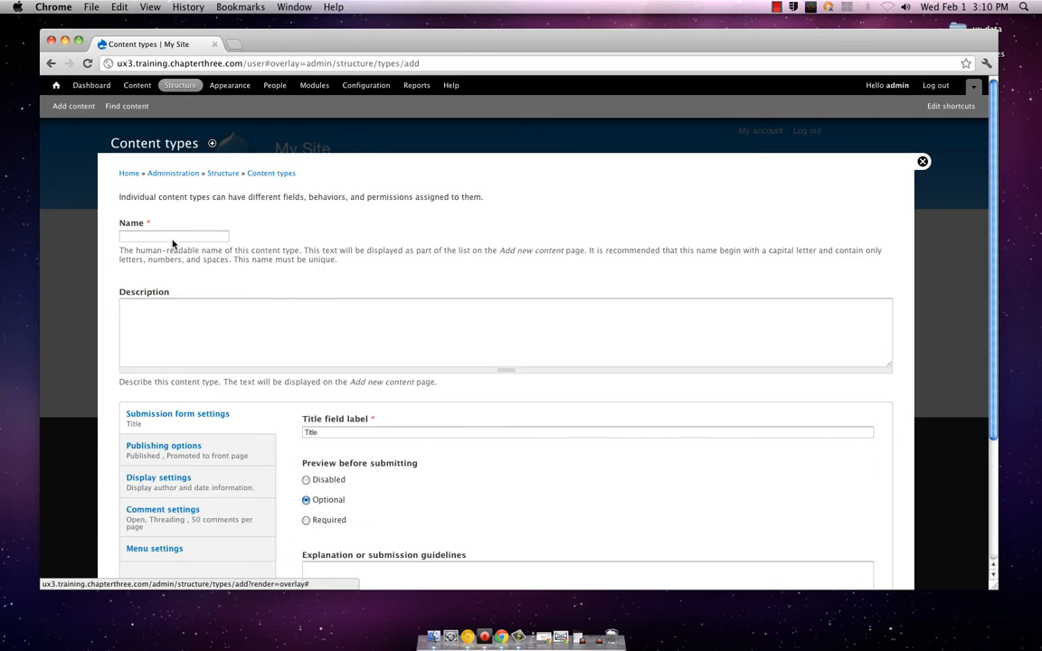
{"action": "left_click", "coordinate": [173, 237]}
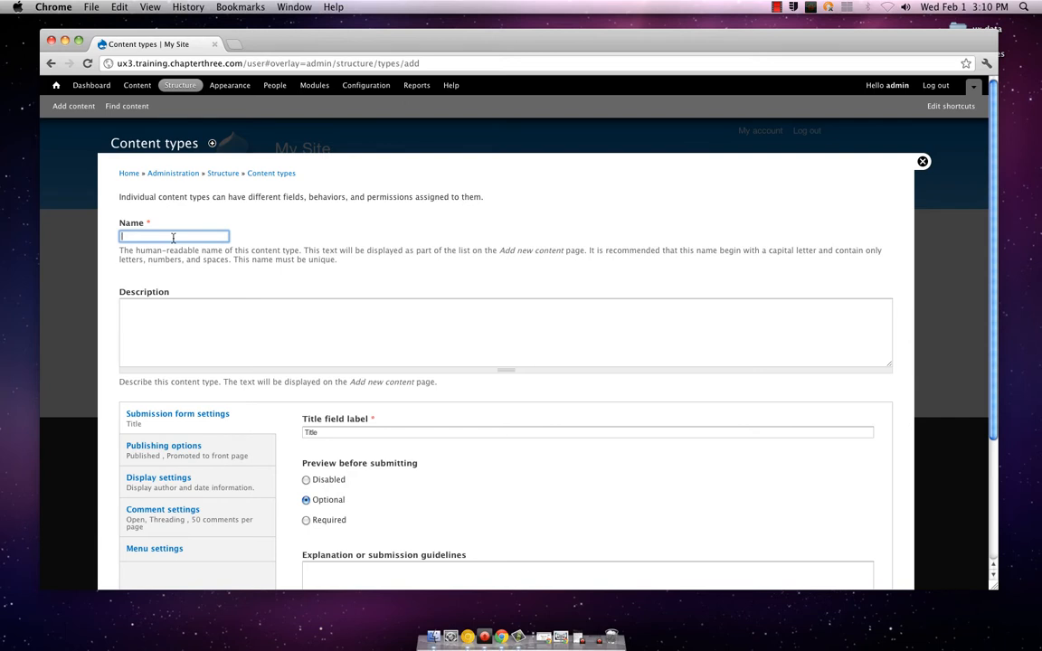
{"action": "type", "text": "Mus"}
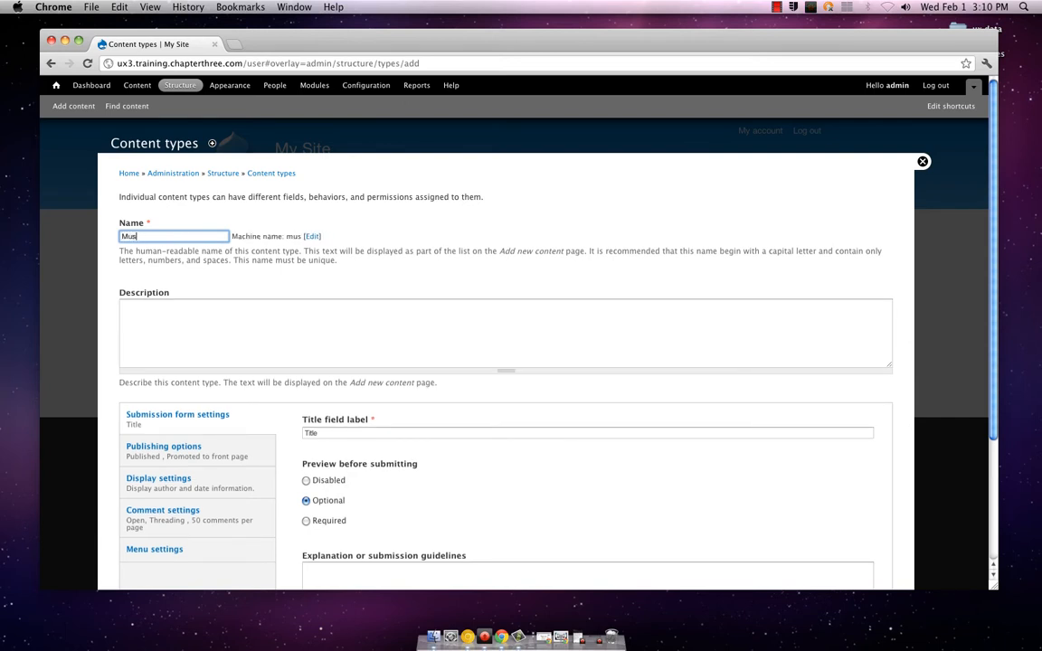
{"action": "type", "text": "ical"}
Enter the content type description "This type of page is used for things of a more musical nature."
{"action": "left_click", "coordinate": [275, 313]}
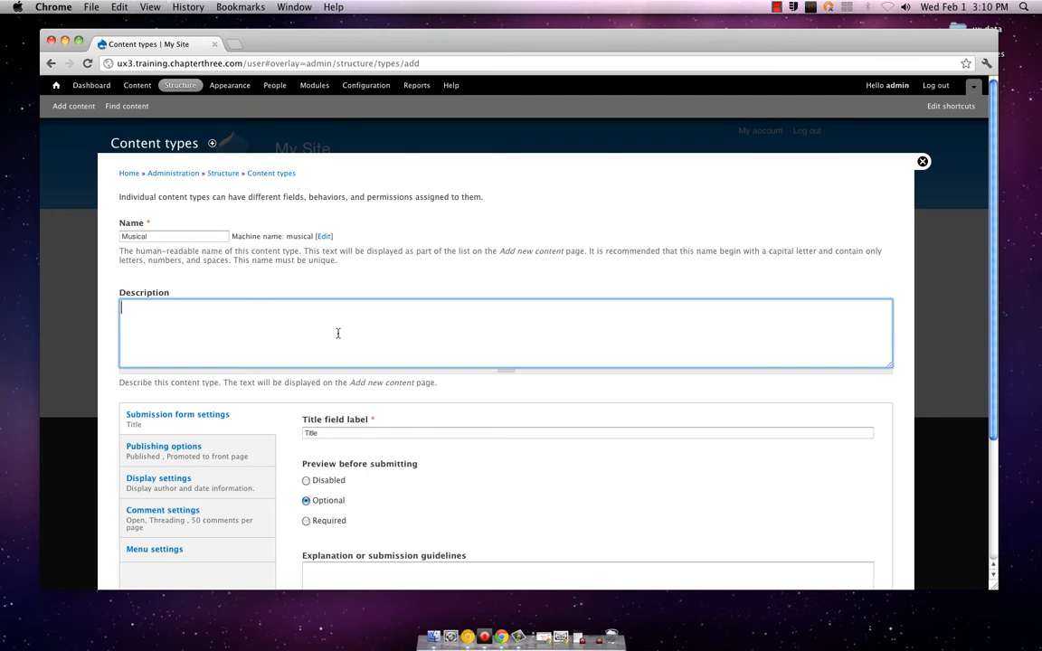
{"action": "type", "text": "This type of page is used for t"}
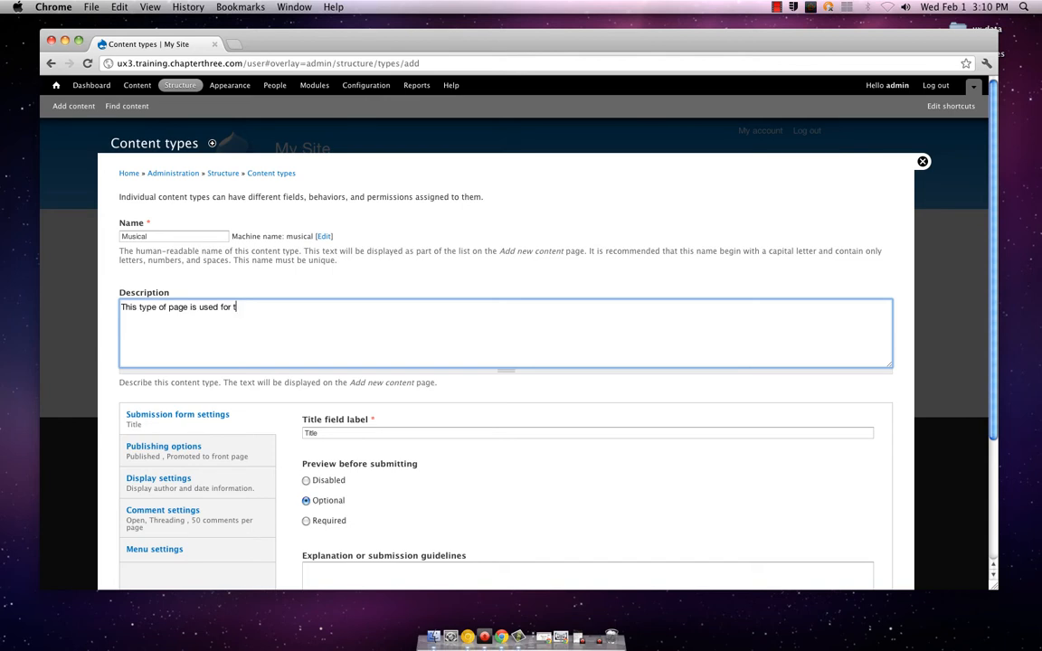
{"action": "type", "text": "hink"}
{"action": "key", "text": "BackSpace"}
{"action": "type", "text": "fs o"}
{"action": "key", "text": "BackSpace"}
{"action": "key", "text": "BackSpace"}
{"action": "key", "text": "BackSpace"}
{"action": "key", "text": "BackSpace"}
{"action": "type", "text": "gs of a more musical nature."}
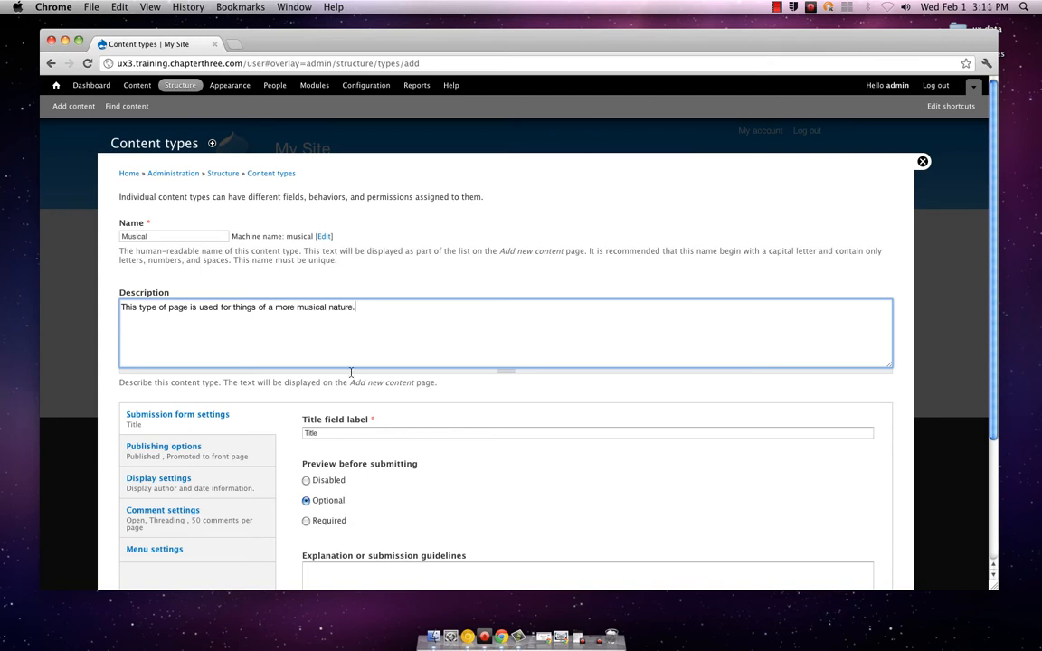
View the submission form settings and enable Sticky at top of lists in the content type's publishing options
{"action": "scroll", "coordinate": [344, 353], "scroll_direction": "down", "scroll_amount": 3}
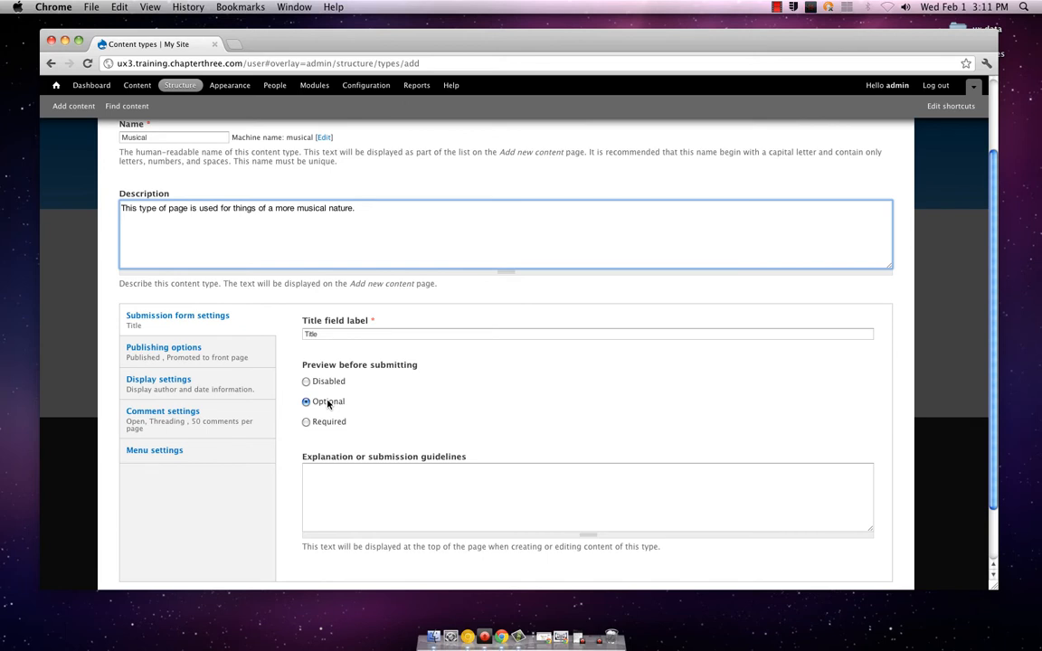
{"action": "scroll", "coordinate": [328, 404], "scroll_direction": "down", "scroll_amount": 3}
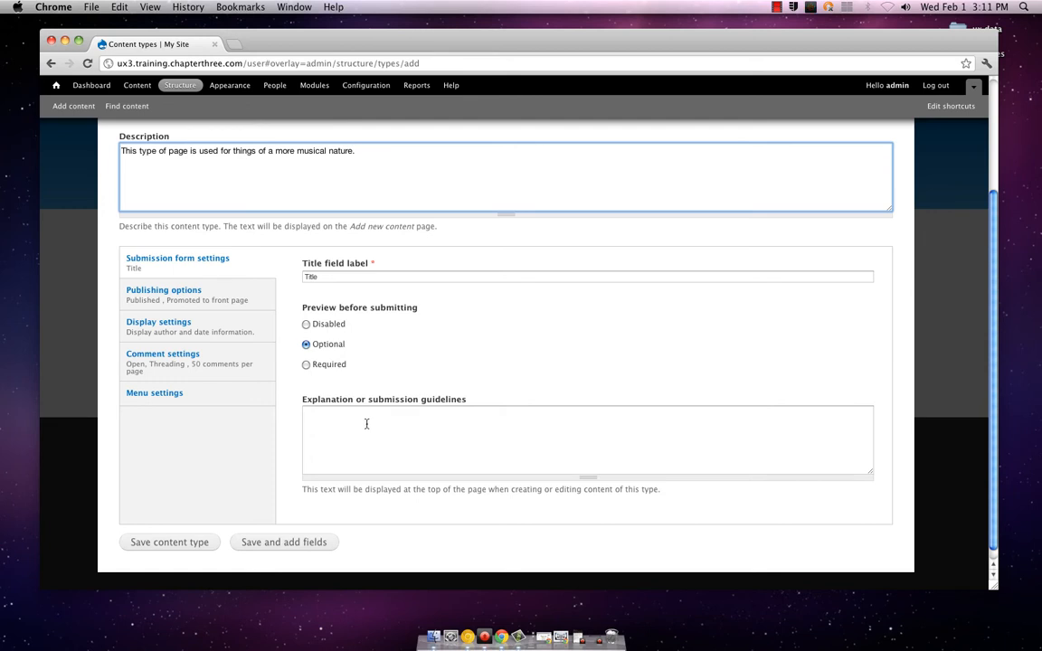
{"action": "left_click", "coordinate": [366, 424]}
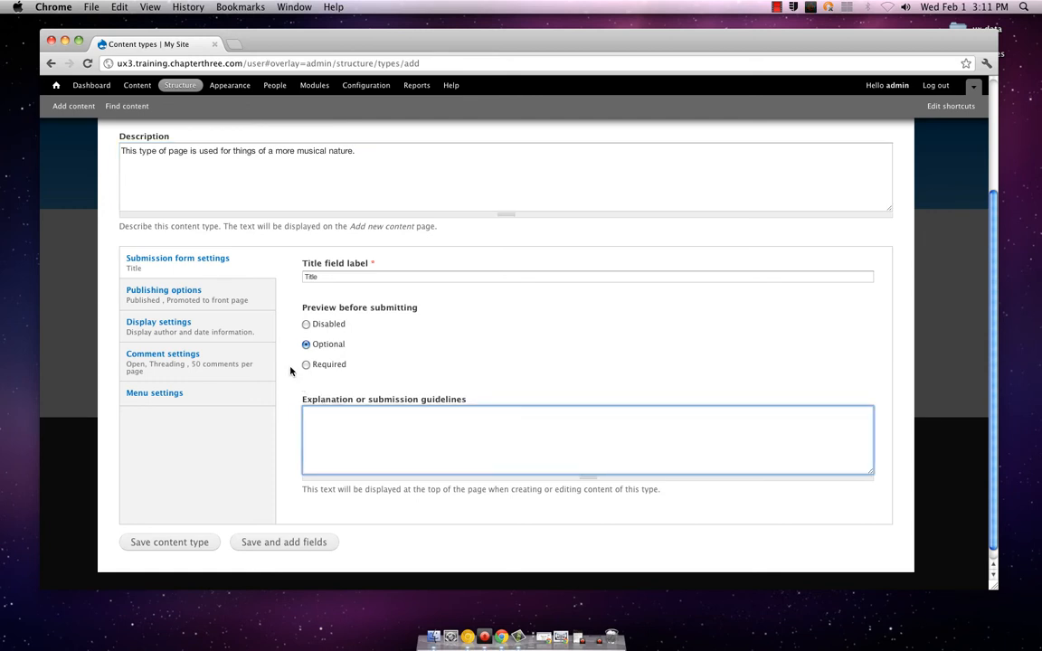
{"action": "left_click", "coordinate": [257, 300]}
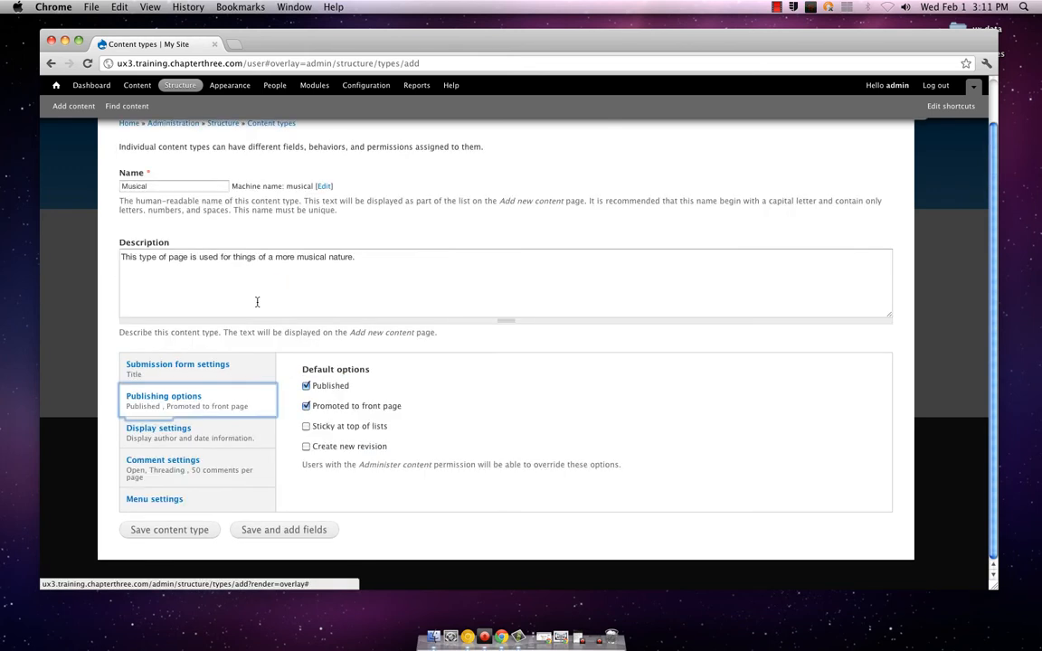
{"action": "left_click", "coordinate": [306, 427]}
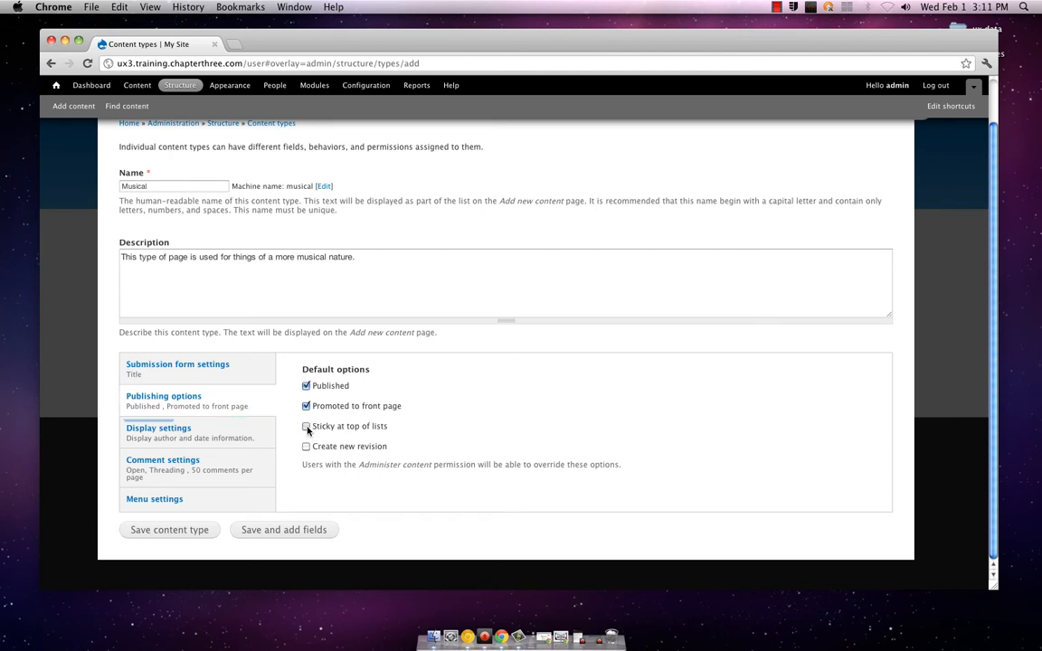
{"action": "scroll", "coordinate": [294, 429], "scroll_direction": "down", "scroll_amount": 1}
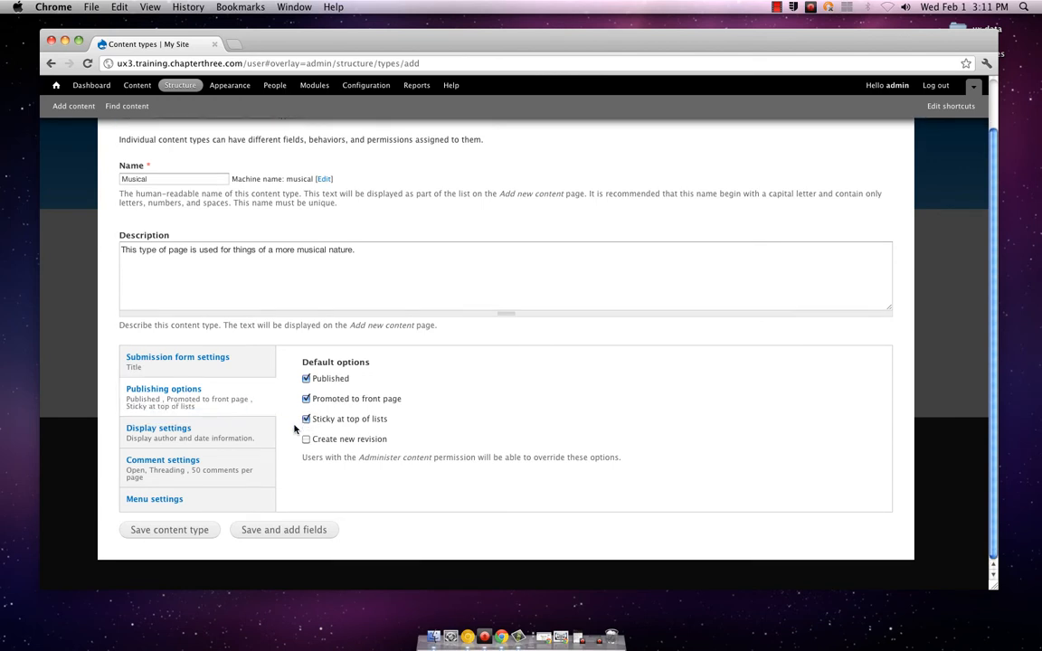
Examine the content type's display and comment settings, including the default comment choices, keeping comments Open
{"action": "left_click", "coordinate": [243, 434]}
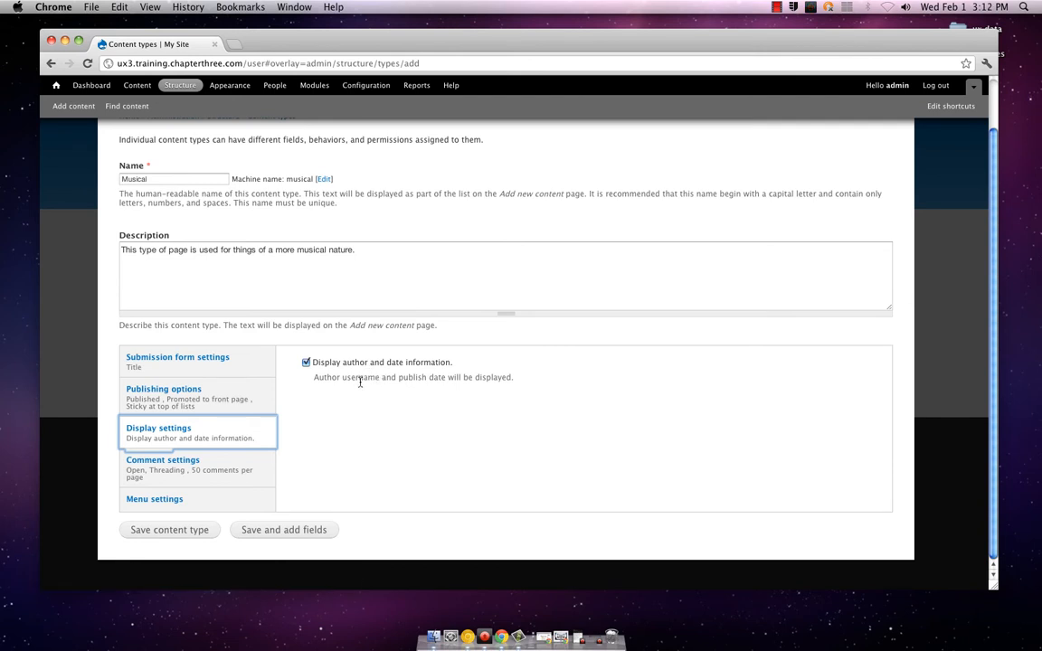
{"action": "left_click", "coordinate": [266, 463]}
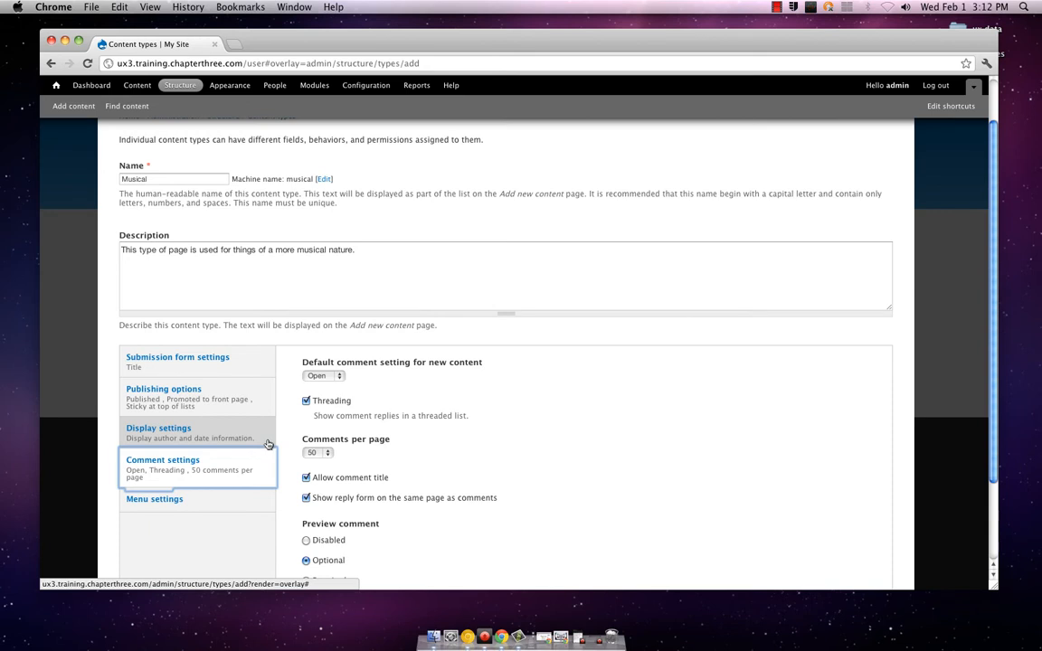
{"action": "left_click", "coordinate": [332, 376]}
{"action": "left_click", "coordinate": [333, 377]}
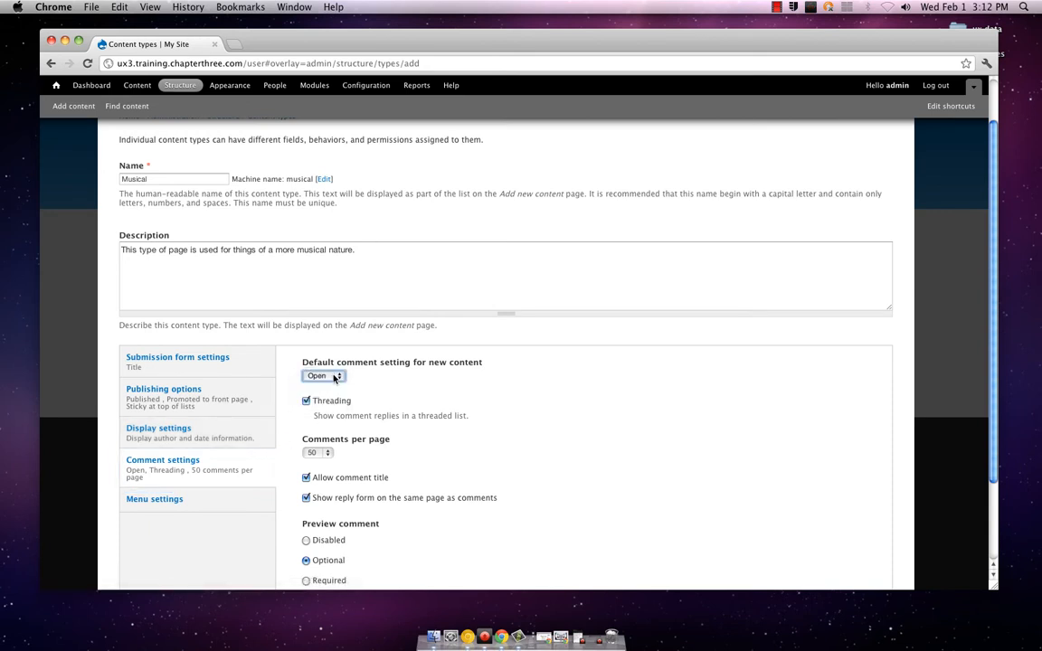
{"action": "left_click", "coordinate": [333, 376]}
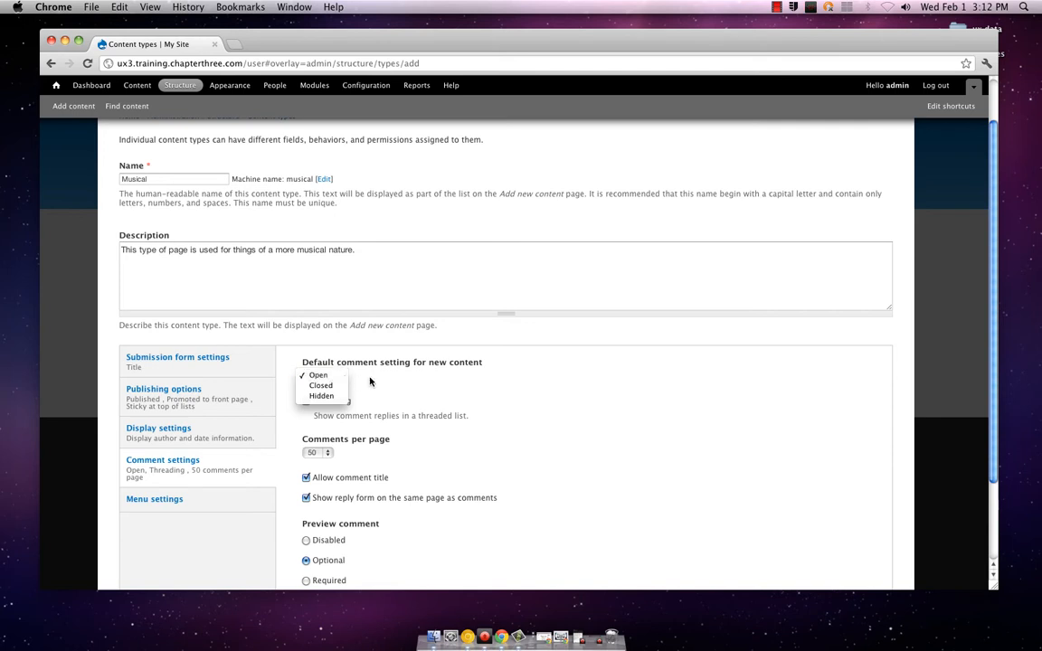
{"action": "left_click", "coordinate": [332, 376]}
{"action": "scroll", "coordinate": [369, 382], "scroll_direction": "down", "scroll_amount": 2}
{"action": "scroll", "coordinate": [369, 382], "scroll_direction": "down", "scroll_amount": 1}
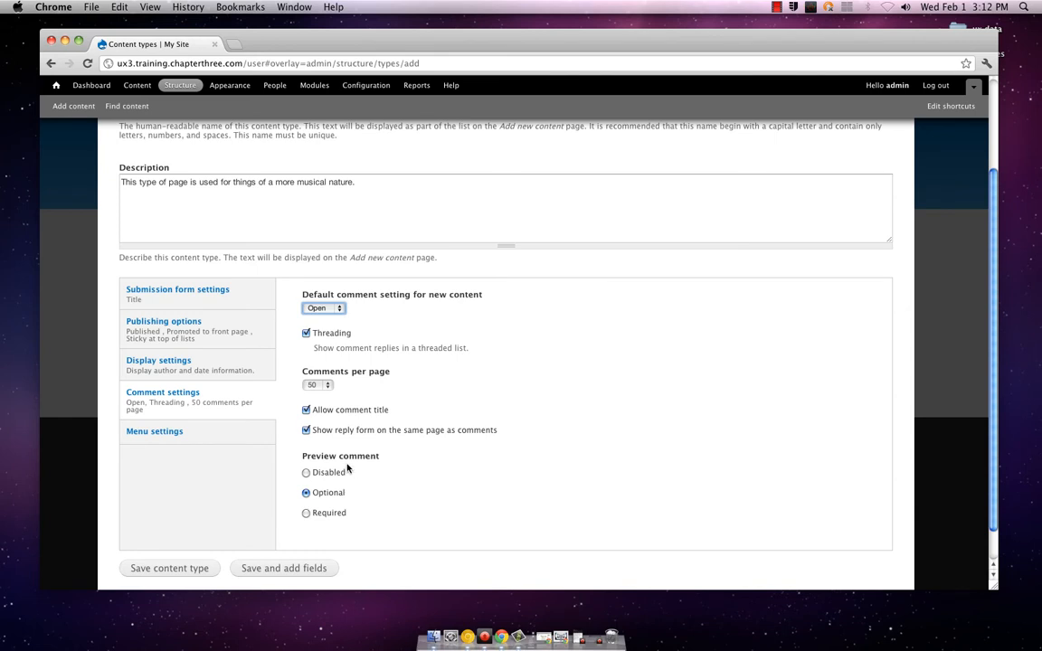
Check the content type's menu settings and default parent item choices, keeping <Main menu>
{"action": "left_click", "coordinate": [257, 441]}
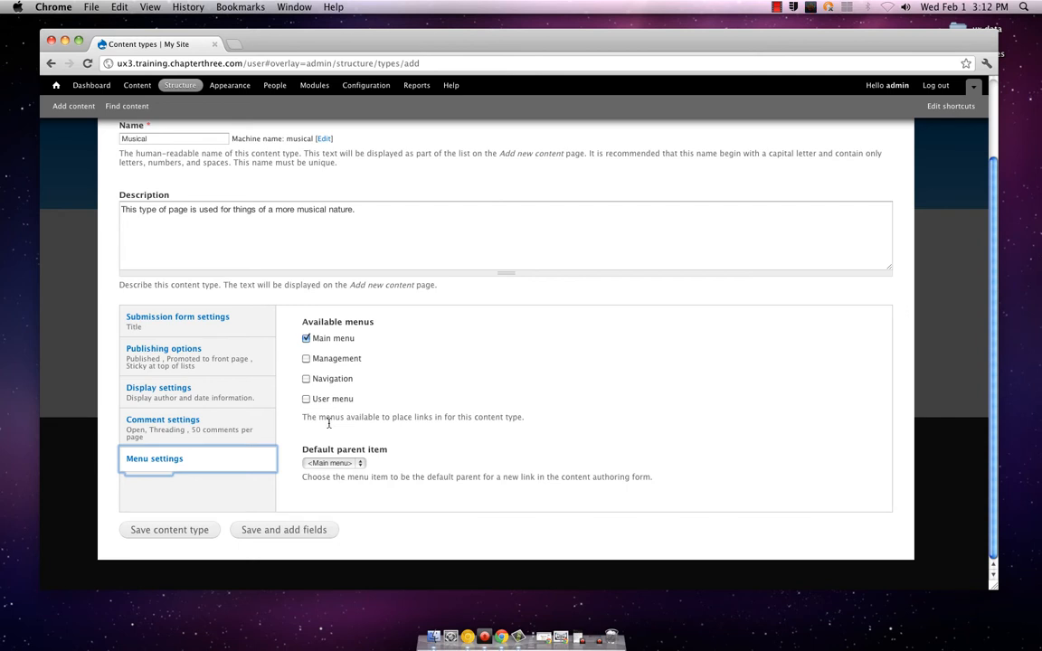
{"action": "left_click", "coordinate": [359, 464]}
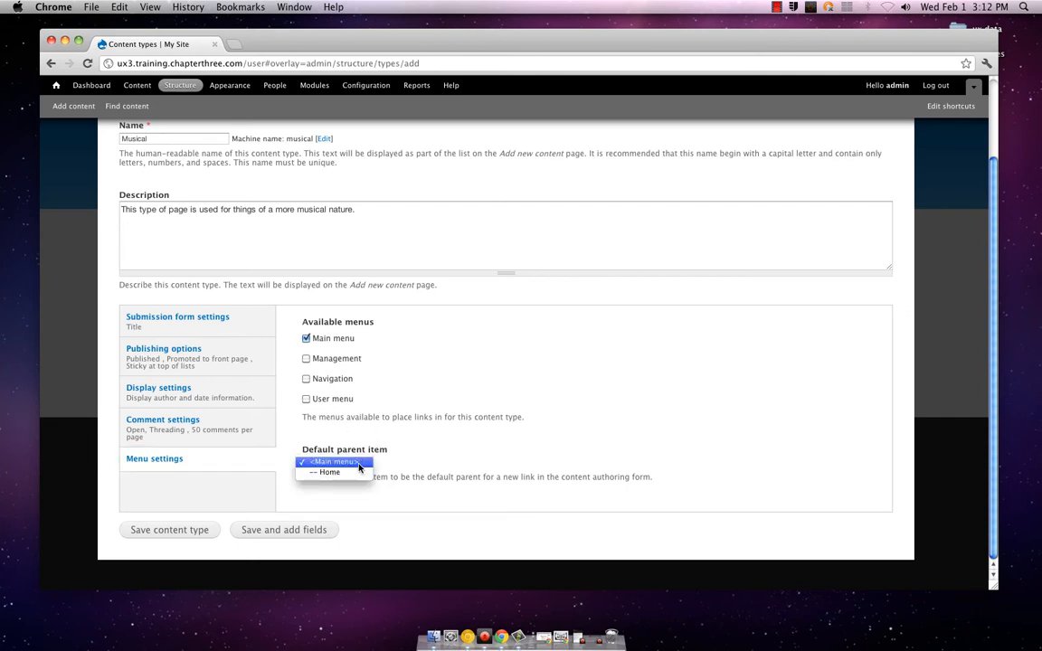
{"action": "left_click", "coordinate": [360, 464]}
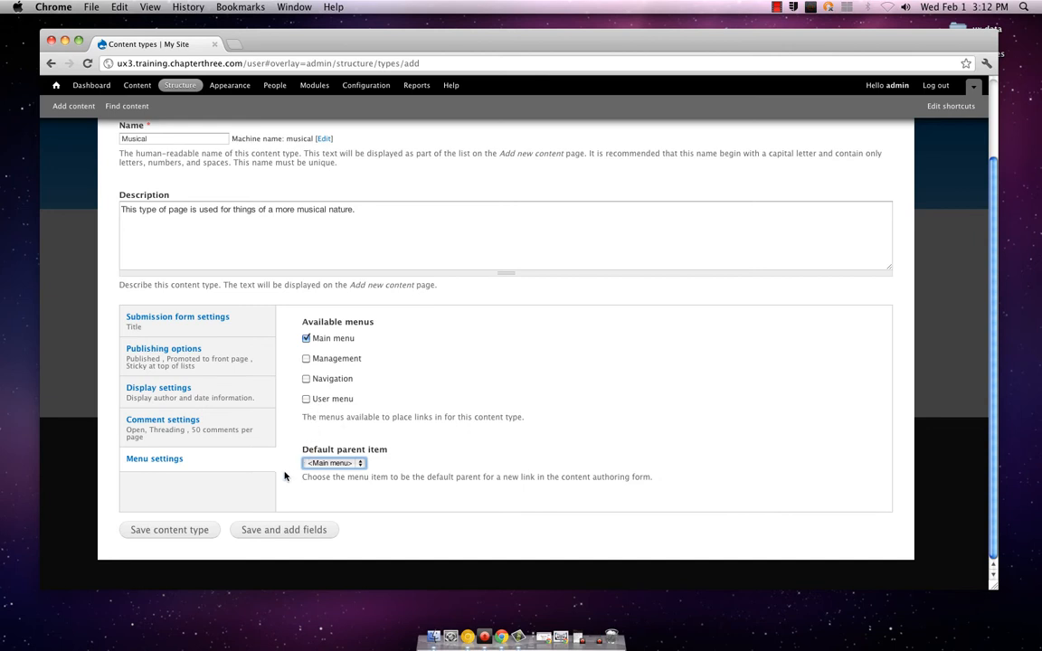
Review the completed content type form, from its name and description to its menu settings
{"action": "scroll", "coordinate": [284, 477], "scroll_direction": "up", "scroll_amount": 2}
{"action": "scroll", "coordinate": [284, 477], "scroll_direction": "down", "scroll_amount": 2}
{"action": "scroll", "coordinate": [263, 507], "scroll_direction": "up", "scroll_amount": 1}
{"action": "scroll", "coordinate": [264, 507], "scroll_direction": "down", "scroll_amount": 1}
{"action": "scroll", "coordinate": [231, 520], "scroll_direction": "up", "scroll_amount": 3}
{"action": "scroll", "coordinate": [231, 522], "scroll_direction": "down", "scroll_amount": 3}
{"action": "scroll", "coordinate": [222, 520], "scroll_direction": "up", "scroll_amount": 3}
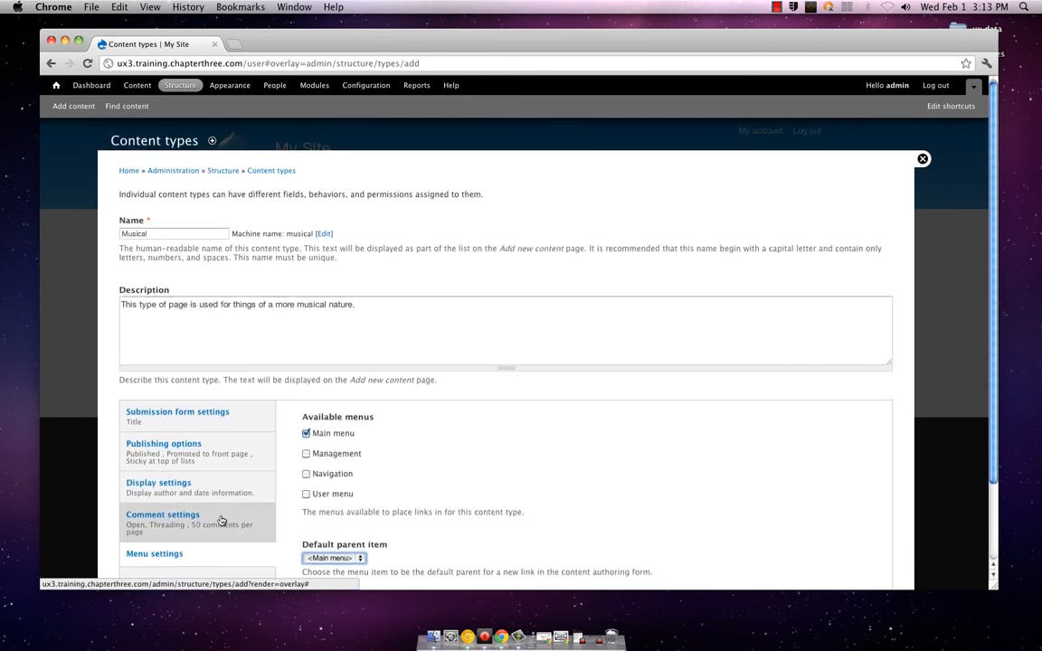
{"action": "scroll", "coordinate": [222, 520], "scroll_direction": "down", "scroll_amount": 3}
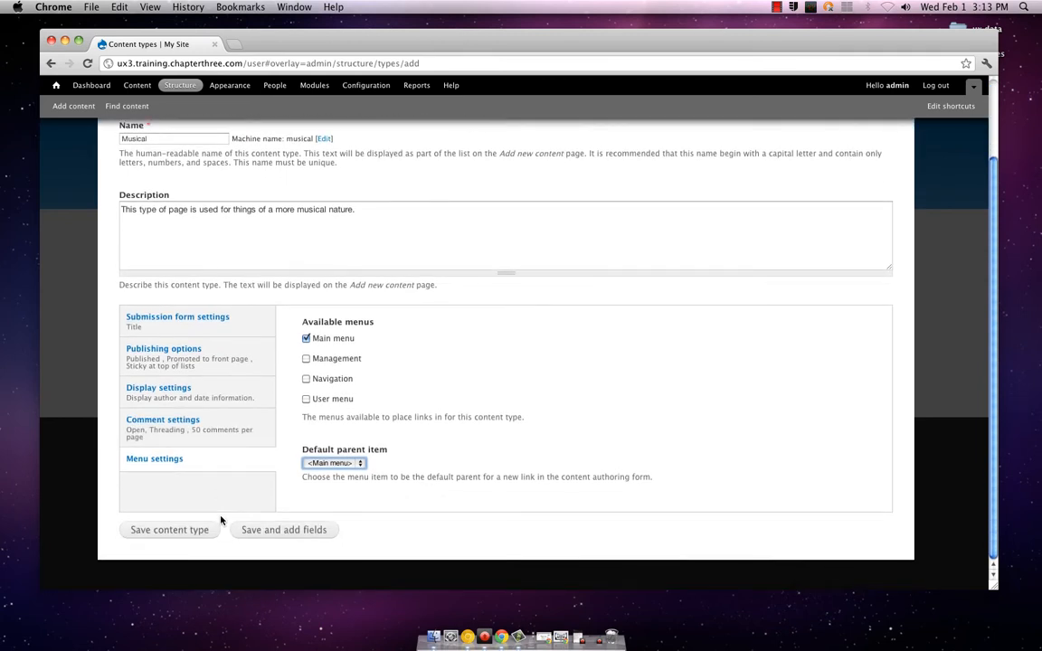
{"action": "scroll", "coordinate": [221, 520], "scroll_direction": "up", "scroll_amount": 3}
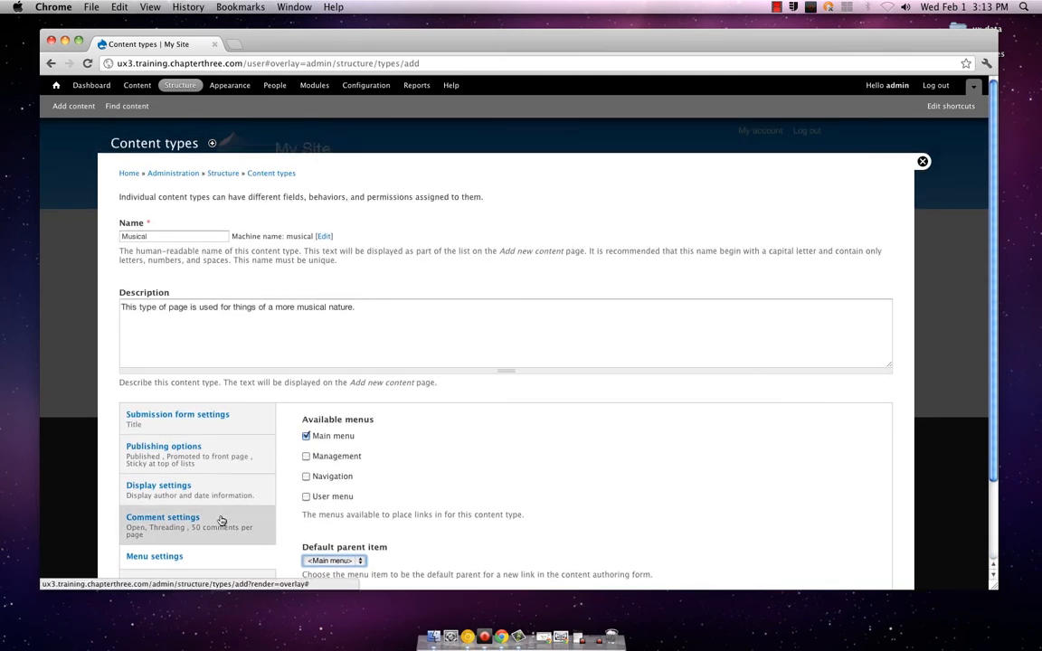
{"action": "scroll", "coordinate": [222, 520], "scroll_direction": "down", "scroll_amount": 2}
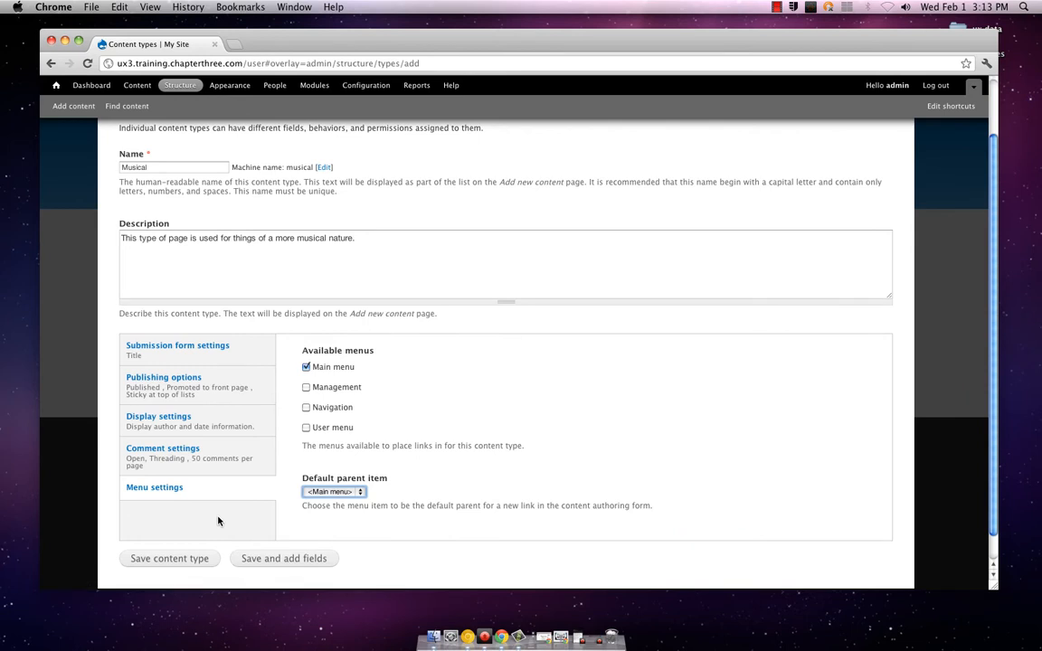
Save the Musical content type and open it for editing from the content types list
{"action": "scroll", "coordinate": [218, 521], "scroll_direction": "down", "scroll_amount": 1}
{"action": "left_click", "coordinate": [207, 530]}
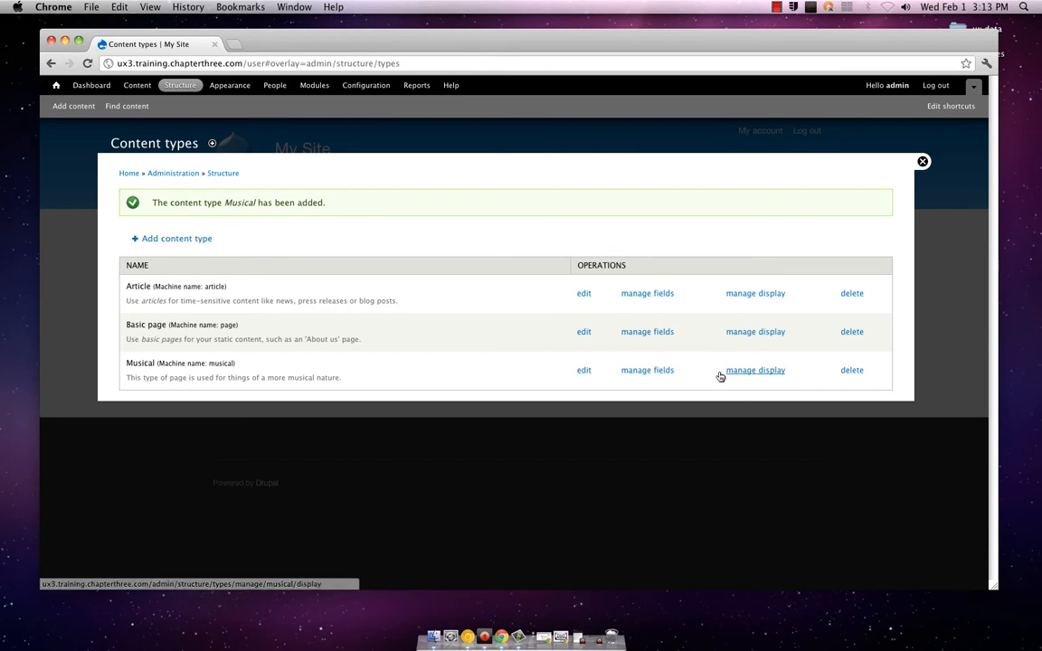
{"action": "left_click", "coordinate": [584, 370]}
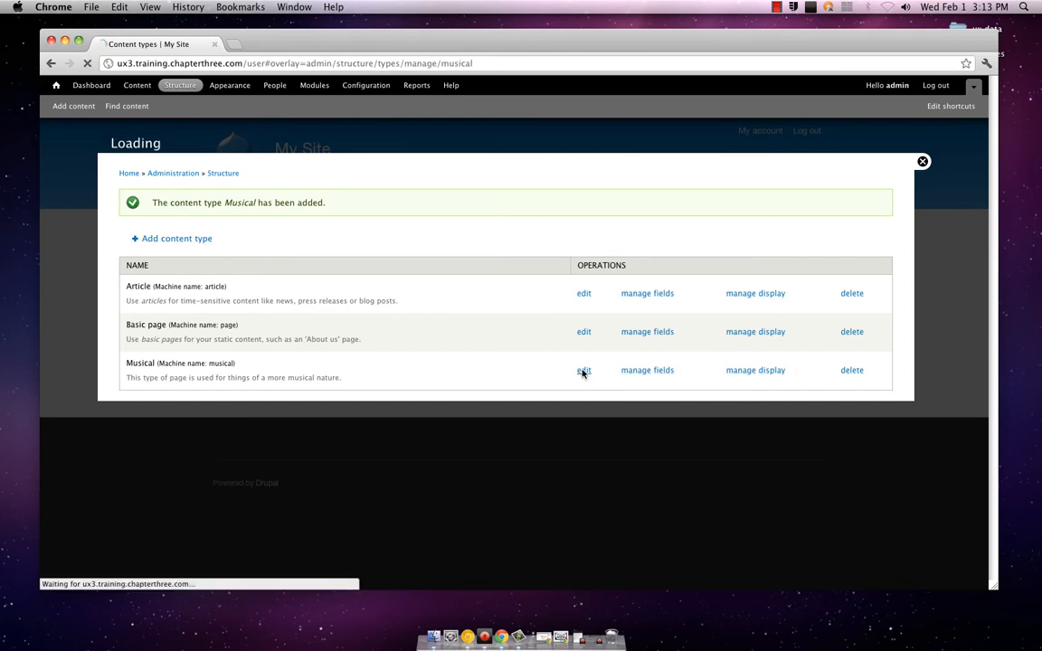
Review the Musical content type's edit form, from its description to its submission form settings, and save the content type
{"action": "scroll", "coordinate": [581, 380], "scroll_direction": "down", "scroll_amount": 3}
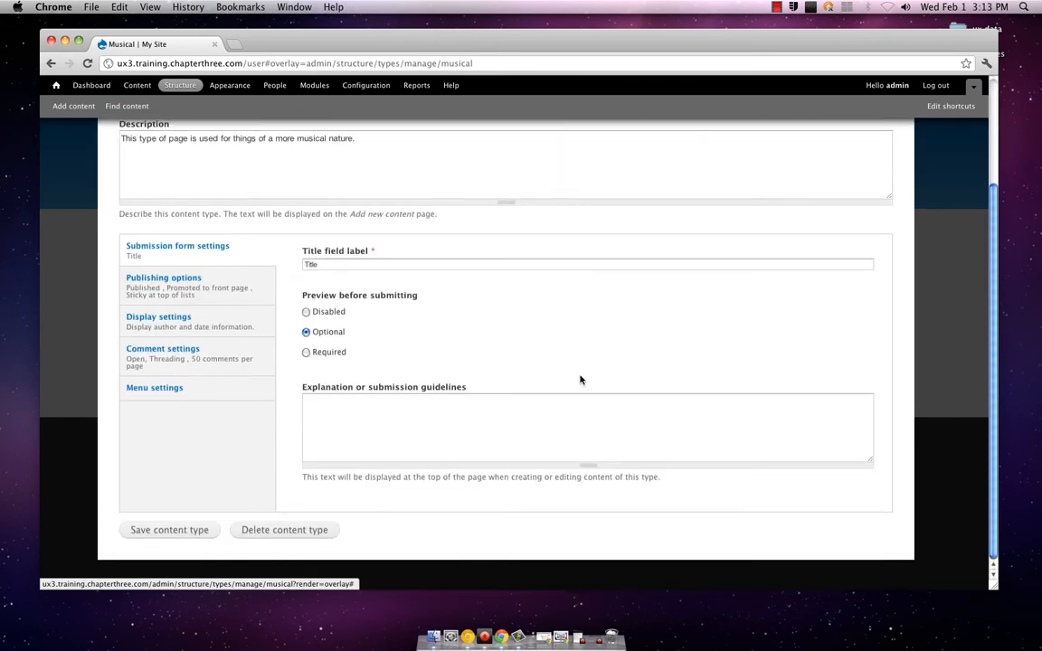
{"action": "scroll", "coordinate": [581, 380], "scroll_direction": "up", "scroll_amount": 2}
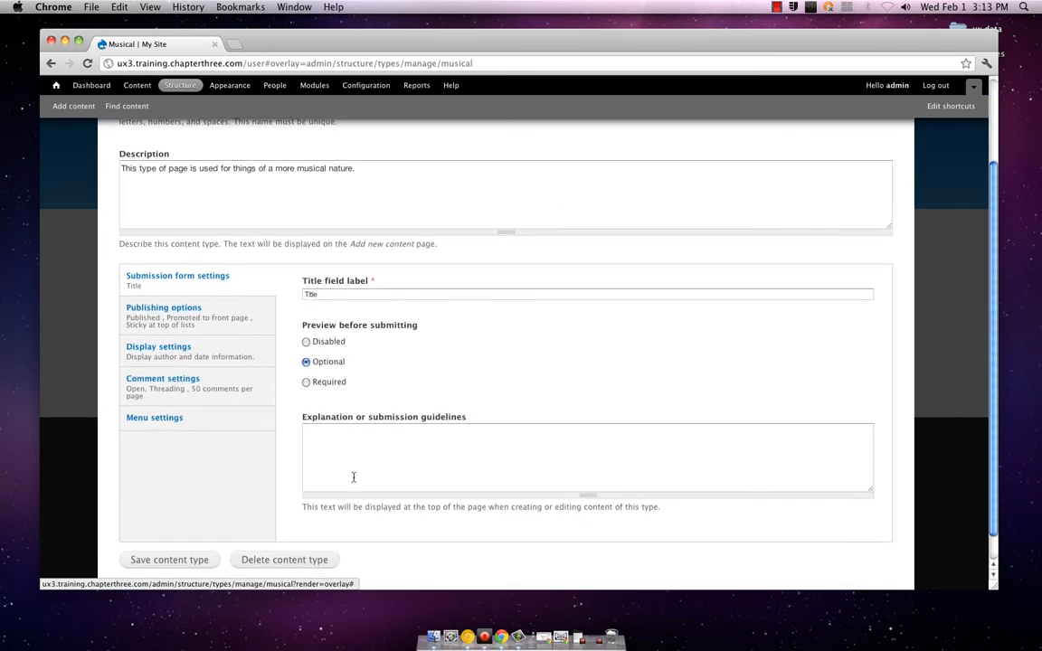
{"action": "scroll", "coordinate": [226, 541], "scroll_direction": "down", "scroll_amount": 2}
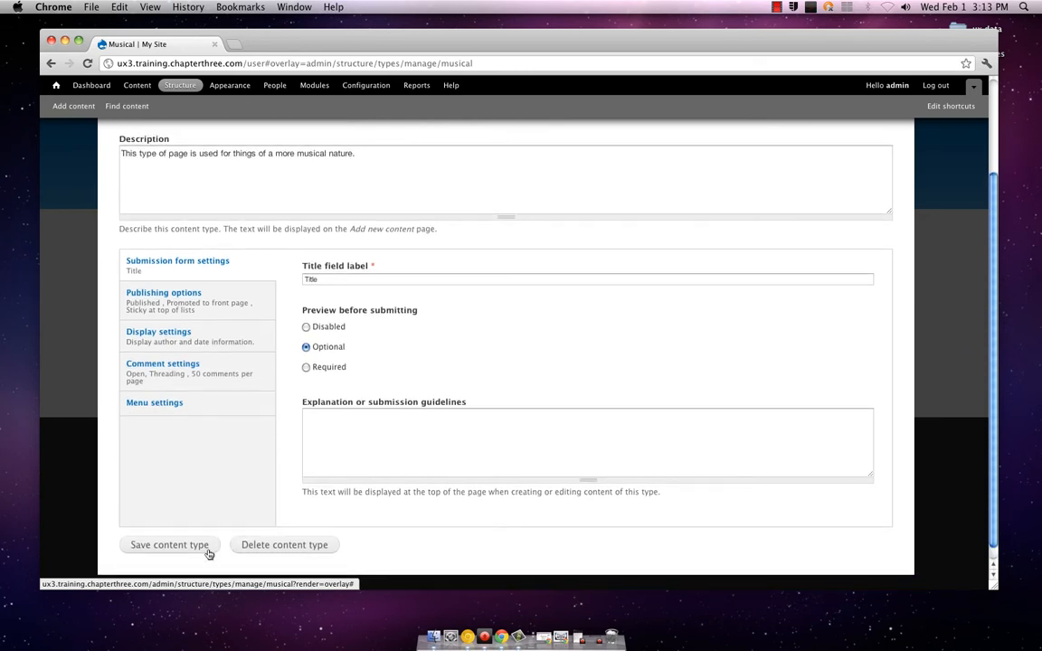
{"action": "scroll", "coordinate": [228, 551], "scroll_direction": "up", "scroll_amount": 5}
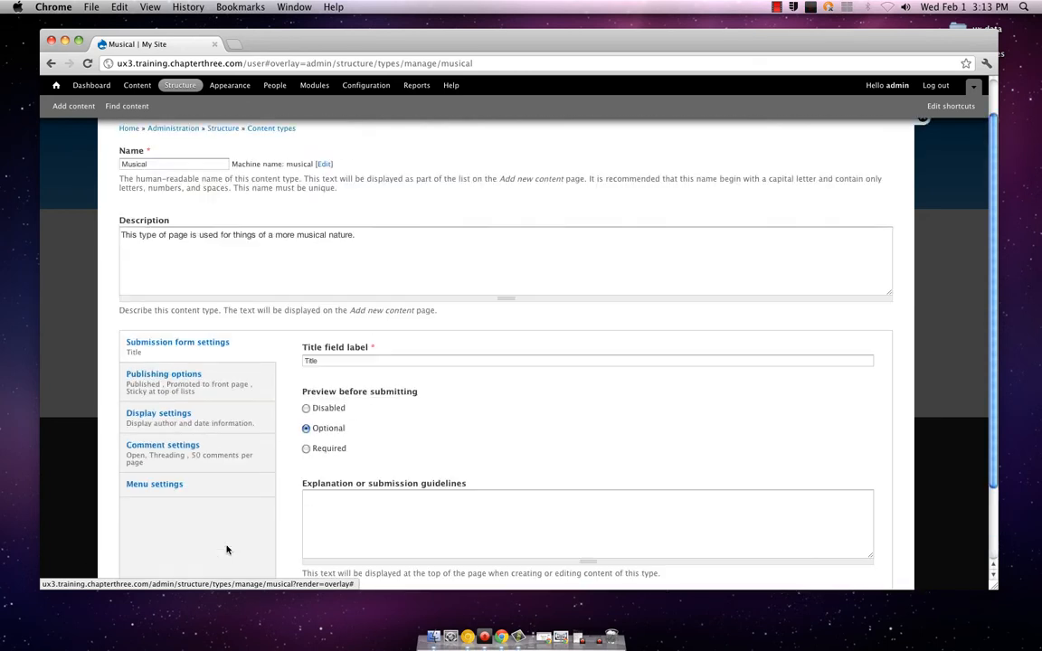
{"action": "scroll", "coordinate": [226, 550], "scroll_direction": "down", "scroll_amount": 5}
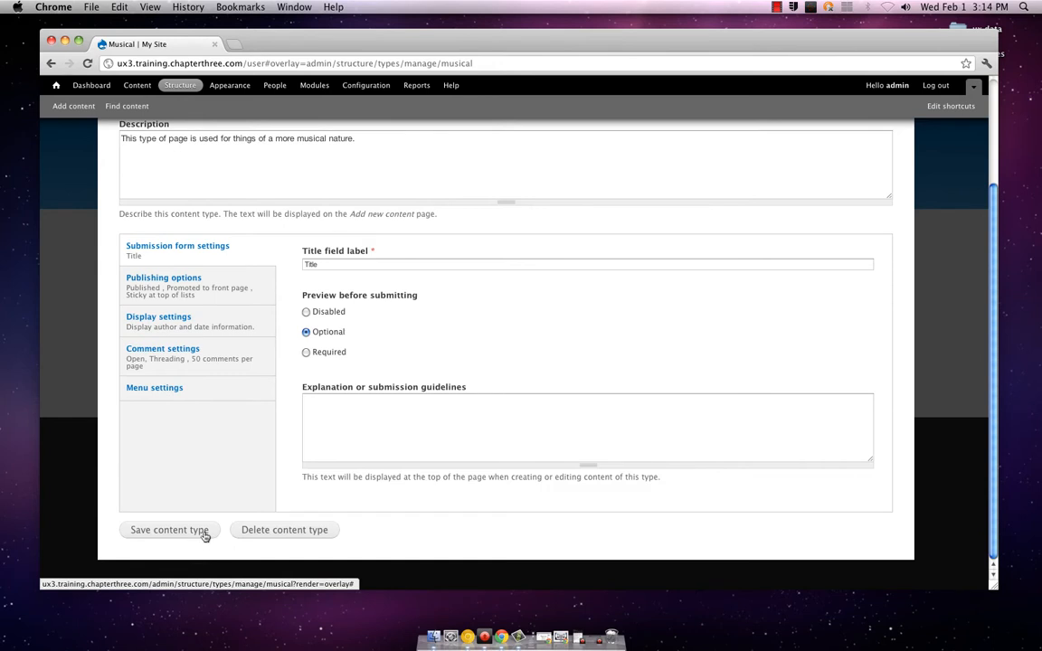
{"action": "left_click", "coordinate": [204, 534]}
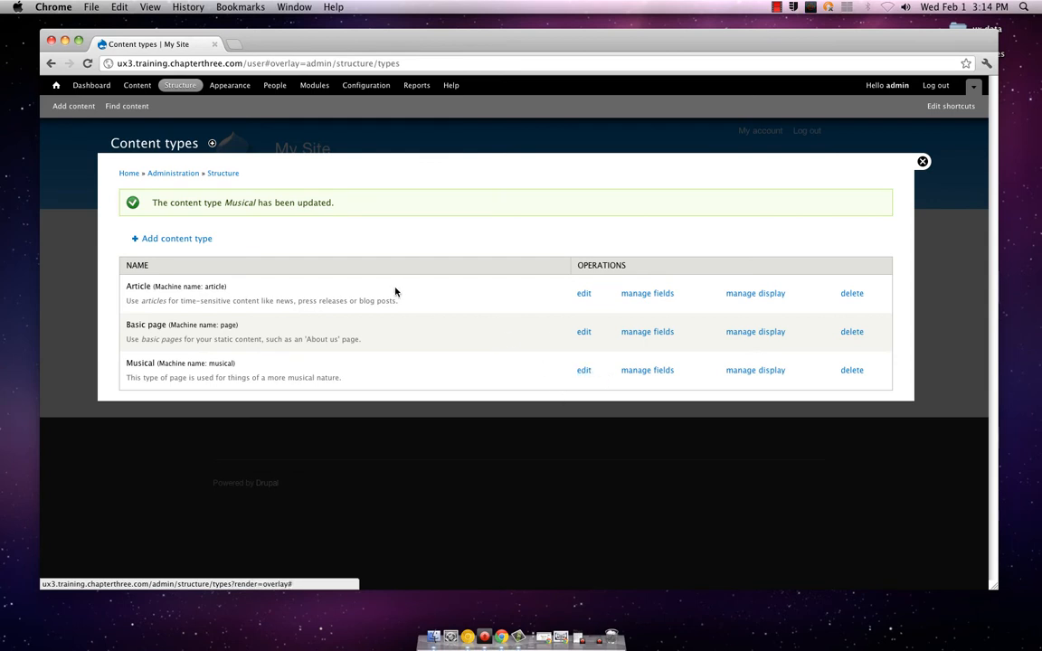
Leave the content types list and start creating a new Musical content item
{"action": "left_click", "coordinate": [922, 161]}
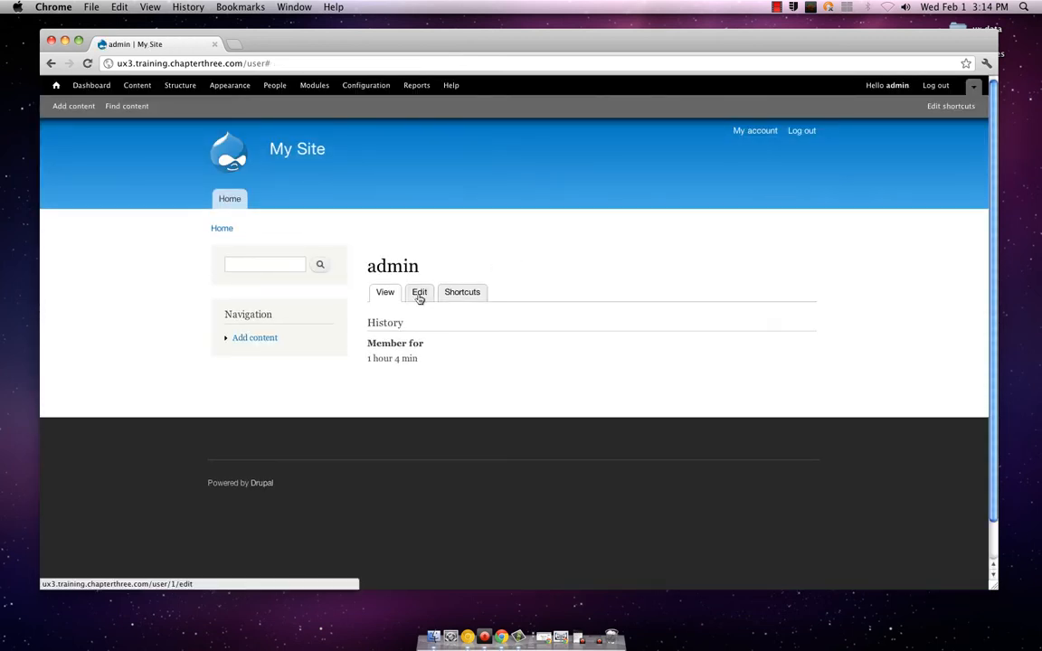
{"action": "left_click", "coordinate": [253, 339]}
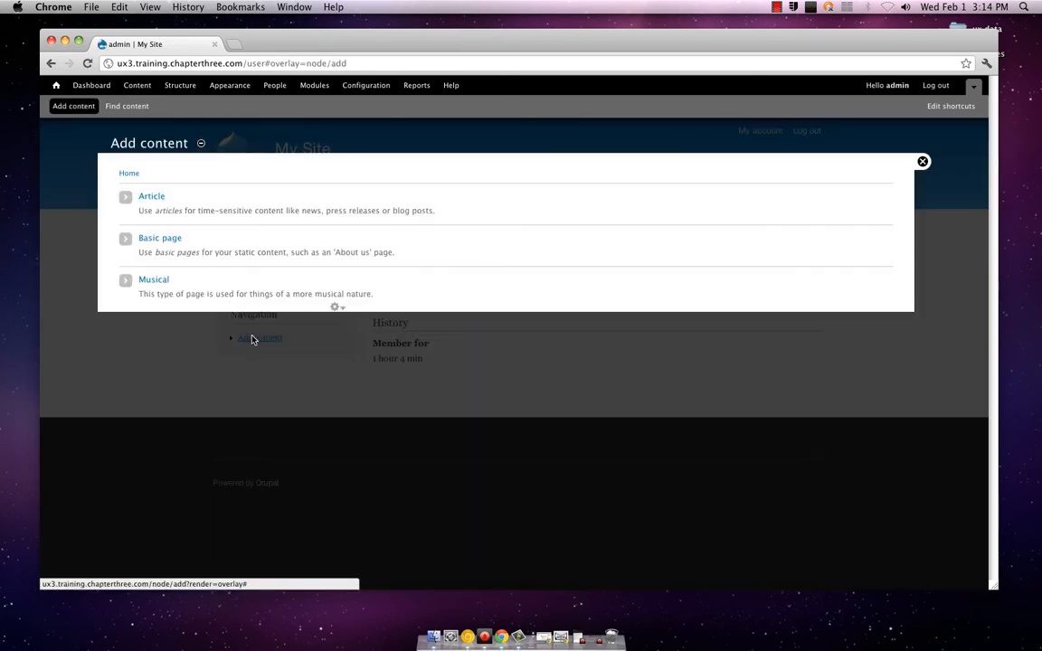
{"action": "left_click", "coordinate": [164, 280]}
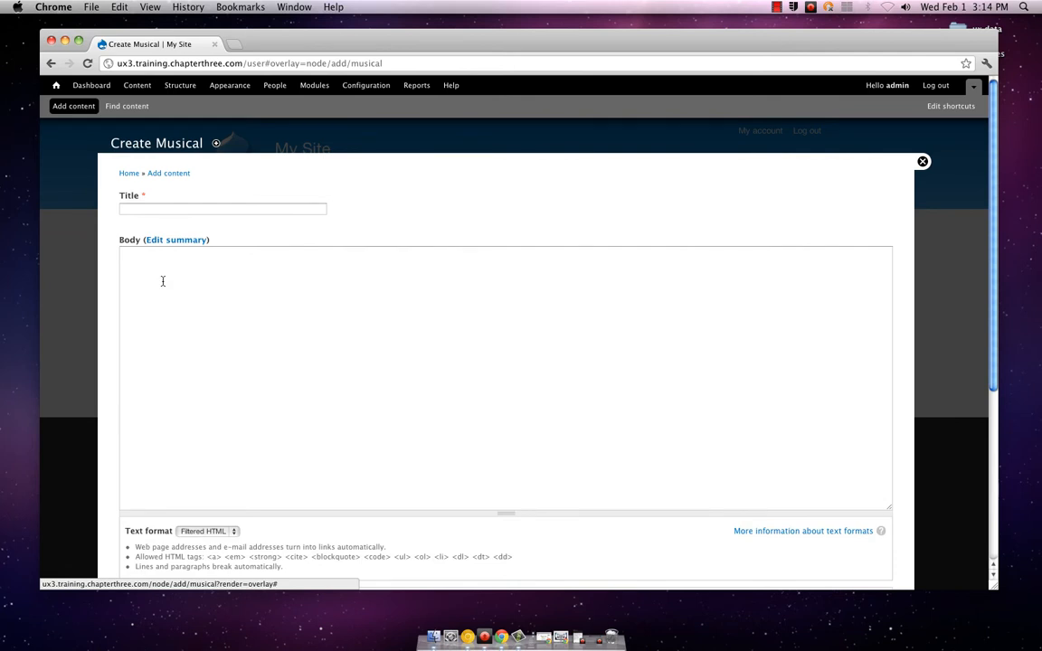
Title the new Musical item Wonderwall and look over the form's text format and settings sections
{"action": "left_click", "coordinate": [189, 210]}
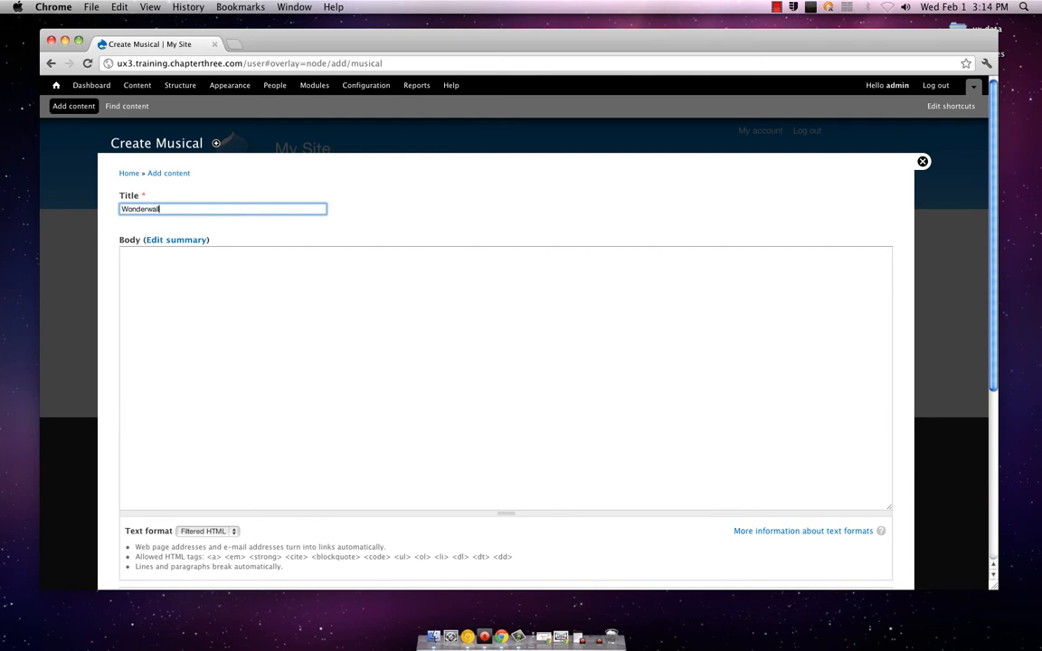
{"action": "key", "text": "Tab"}
{"action": "key", "text": "Tab"}
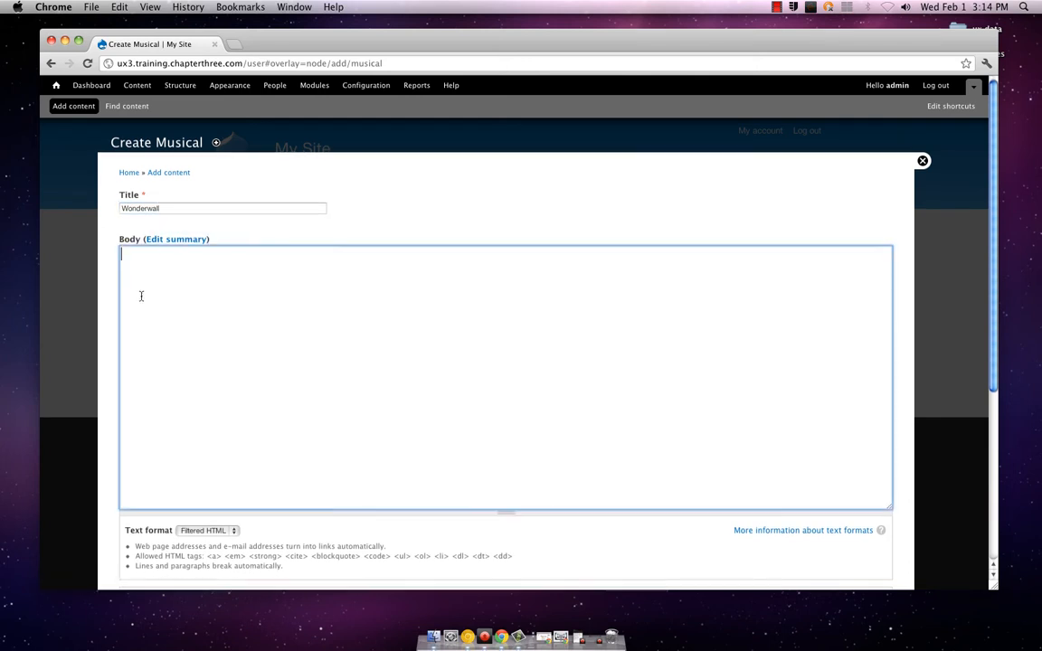
{"action": "scroll", "coordinate": [140, 295], "scroll_direction": "down", "scroll_amount": 5}
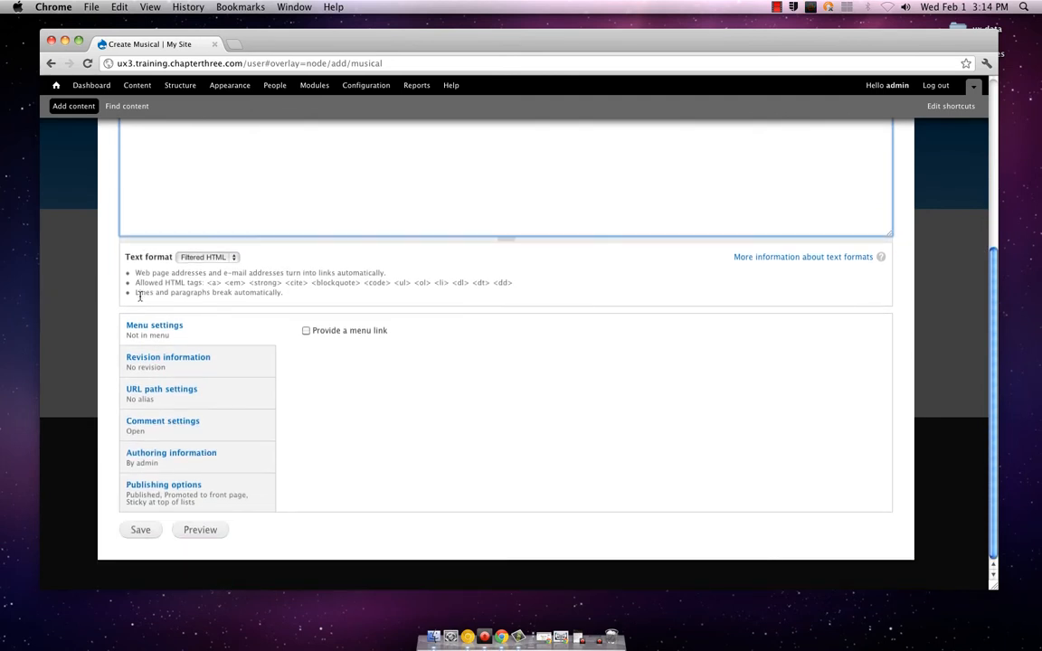
{"action": "scroll", "coordinate": [140, 295], "scroll_direction": "up", "scroll_amount": 5}
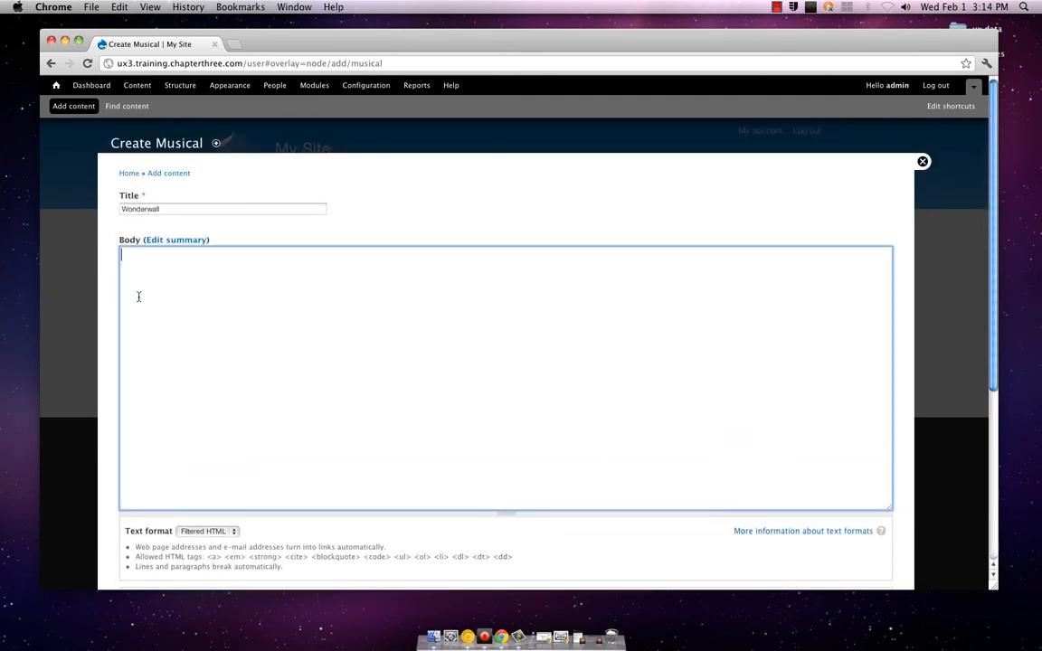
{"action": "scroll", "coordinate": [137, 298], "scroll_direction": "down", "scroll_amount": 2}
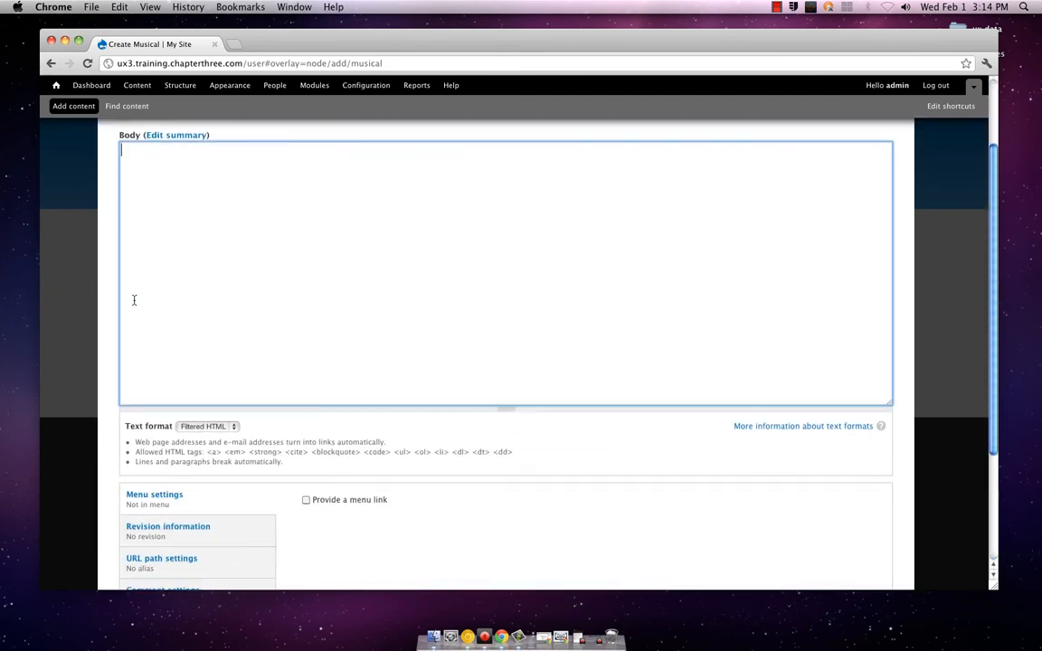
{"action": "scroll", "coordinate": [113, 310], "scroll_direction": "down", "scroll_amount": 4}
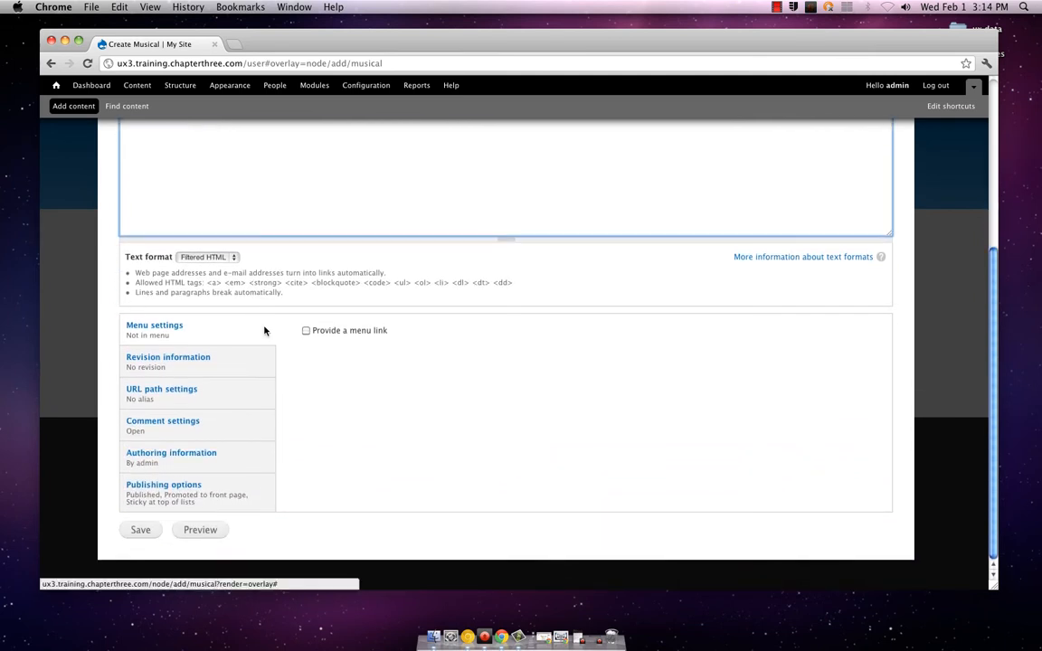
{"action": "scroll", "coordinate": [435, 315], "scroll_direction": "up", "scroll_amount": 3}
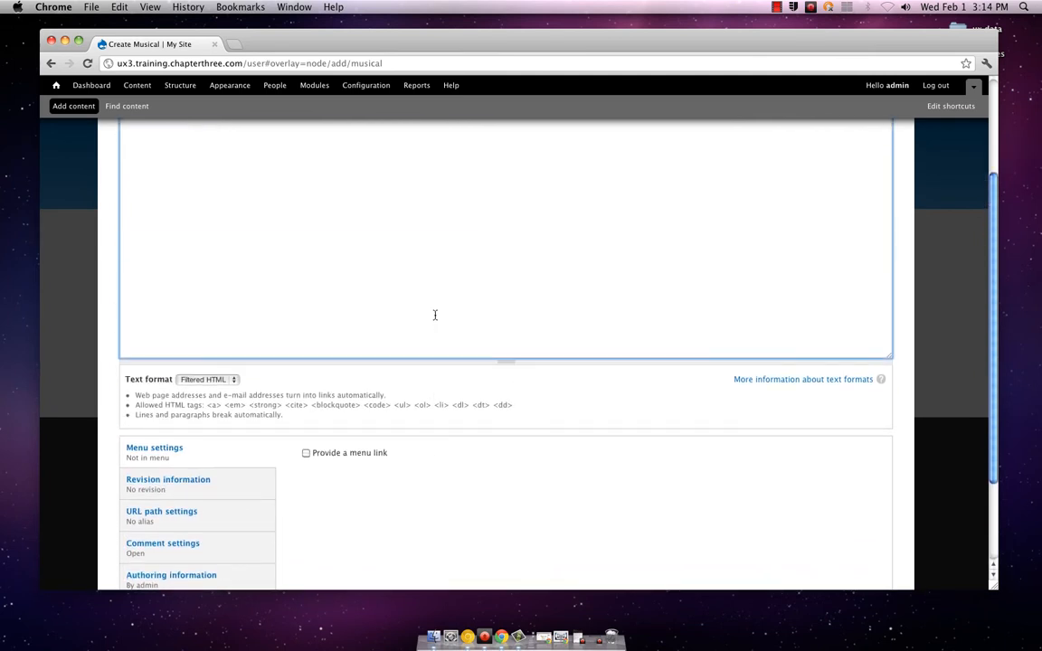
Read the Compose tips on Filtered HTML tags and character entities, and return to the Create Musical form
{"action": "left_click", "coordinate": [740, 379]}
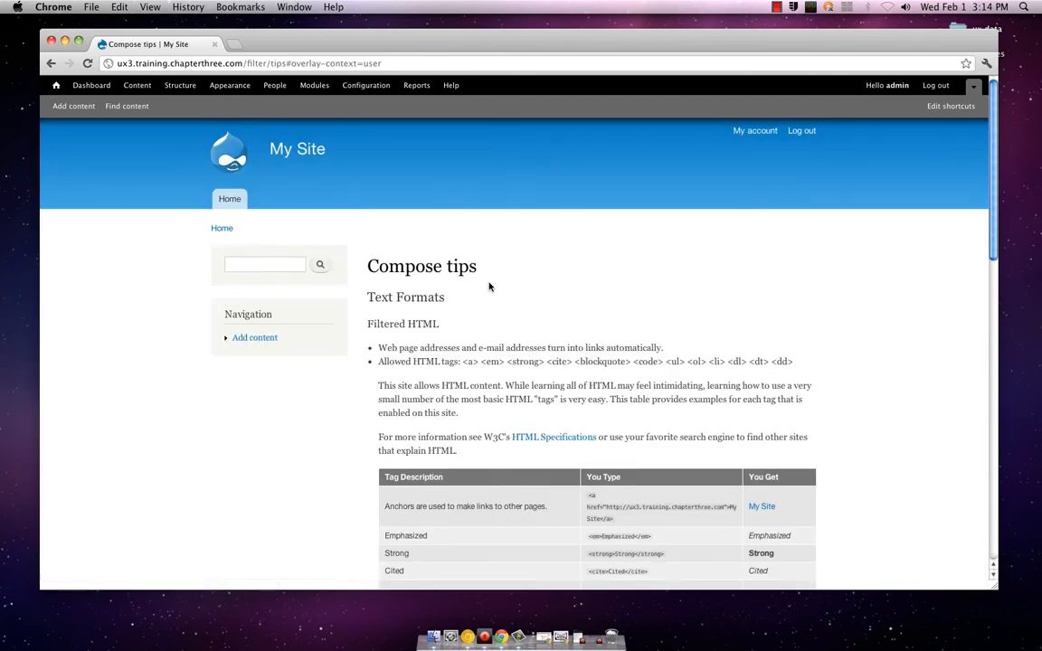
{"action": "scroll", "coordinate": [395, 282], "scroll_direction": "down", "scroll_amount": 3}
{"action": "scroll", "coordinate": [396, 281], "scroll_direction": "down", "scroll_amount": 1}
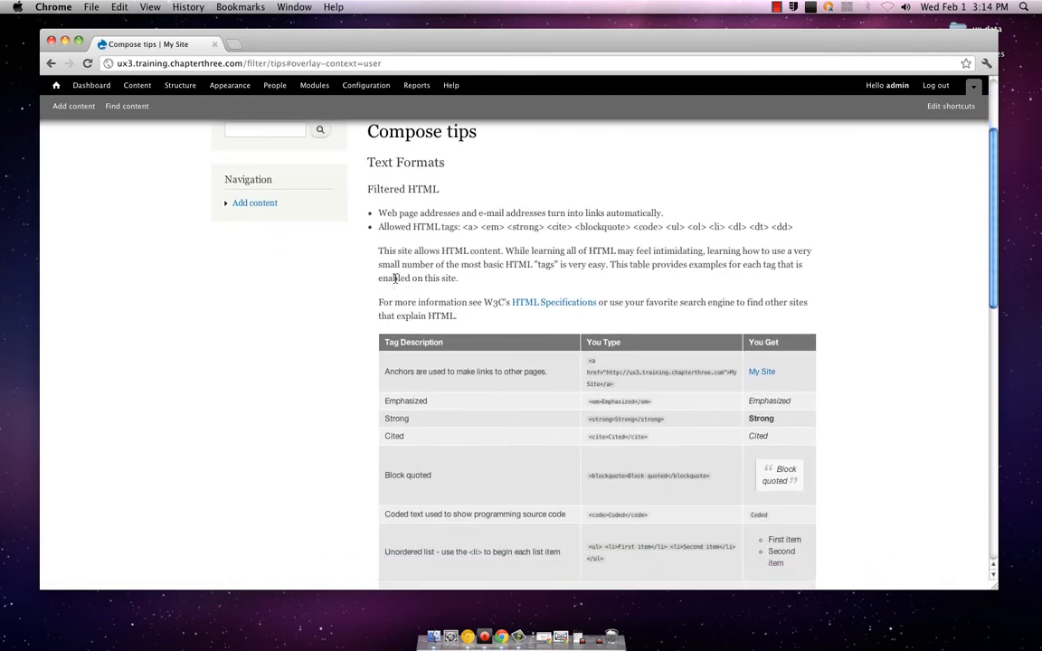
{"action": "scroll", "coordinate": [395, 282], "scroll_direction": "up", "scroll_amount": 3}
{"action": "scroll", "coordinate": [395, 281], "scroll_direction": "down", "scroll_amount": 3}
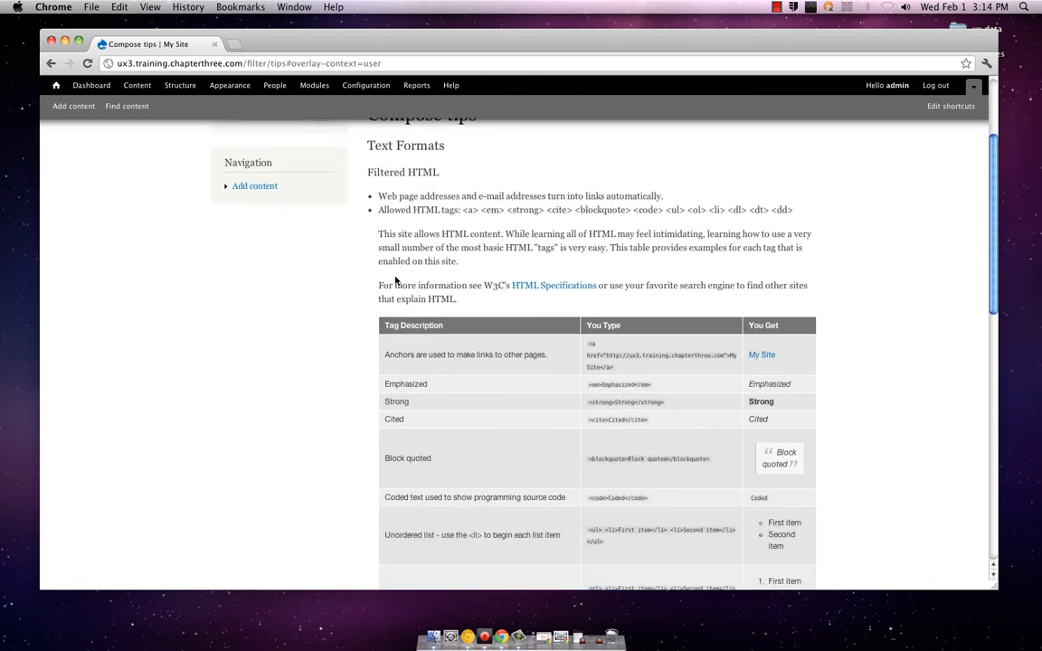
{"action": "scroll", "coordinate": [396, 281], "scroll_direction": "down", "scroll_amount": 4}
{"action": "scroll", "coordinate": [395, 281], "scroll_direction": "down", "scroll_amount": 1}
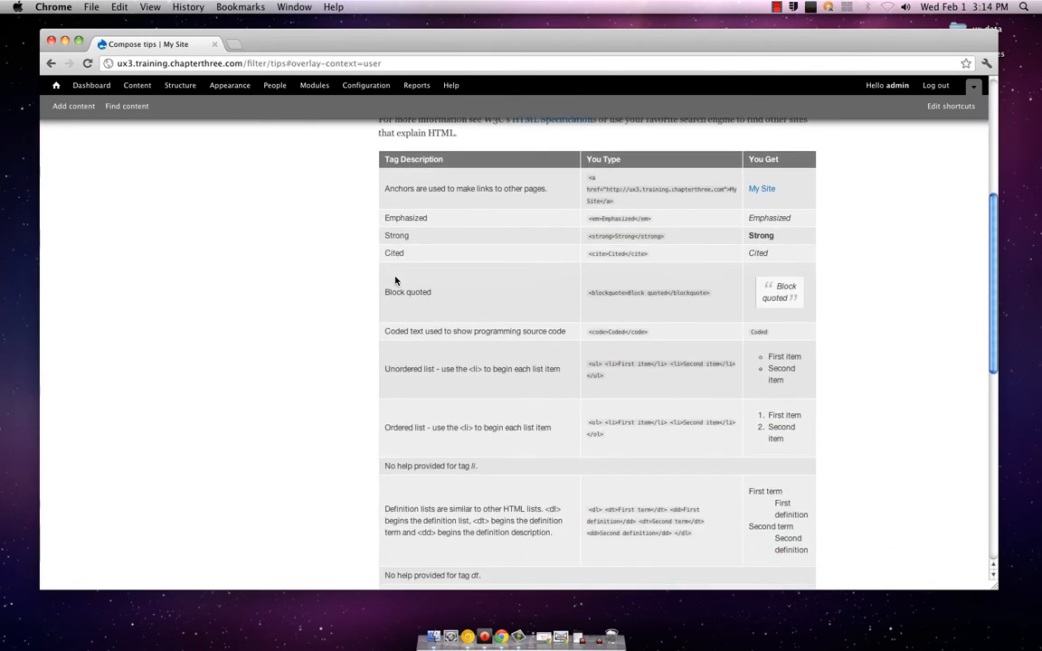
{"action": "scroll", "coordinate": [396, 281], "scroll_direction": "down", "scroll_amount": 4}
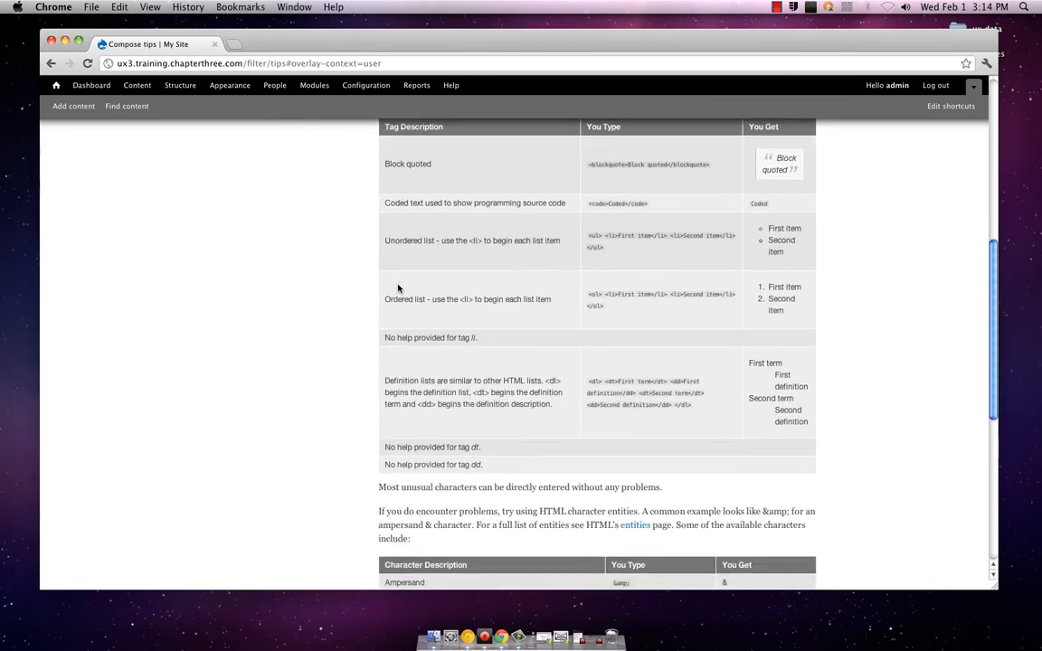
{"action": "scroll", "coordinate": [398, 288], "scroll_direction": "down", "scroll_amount": 2}
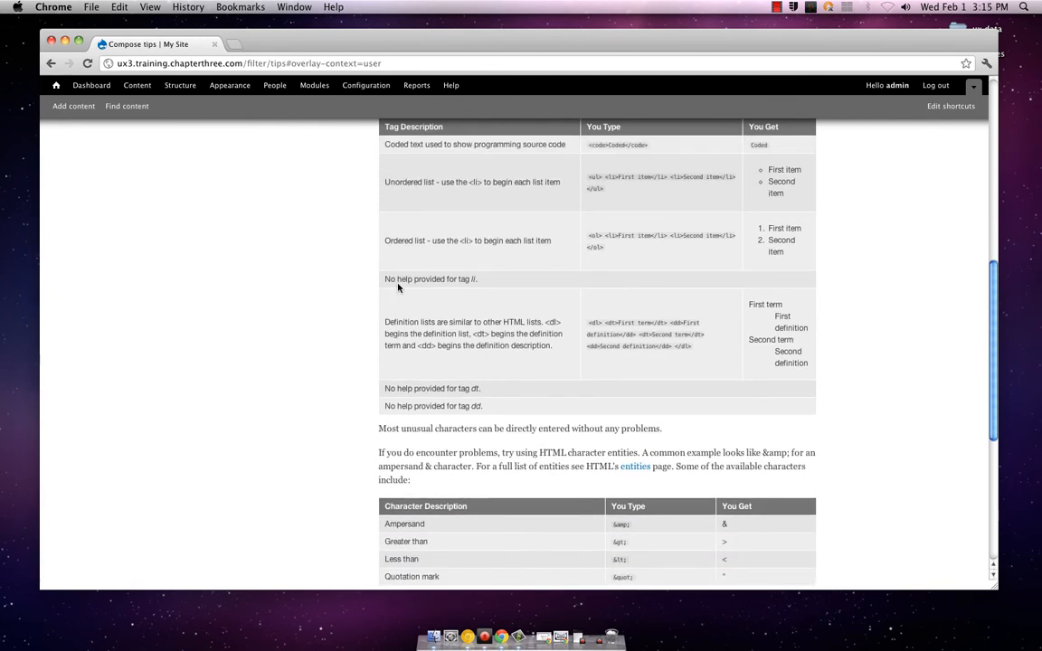
{"action": "scroll", "coordinate": [398, 288], "scroll_direction": "up", "scroll_amount": 4}
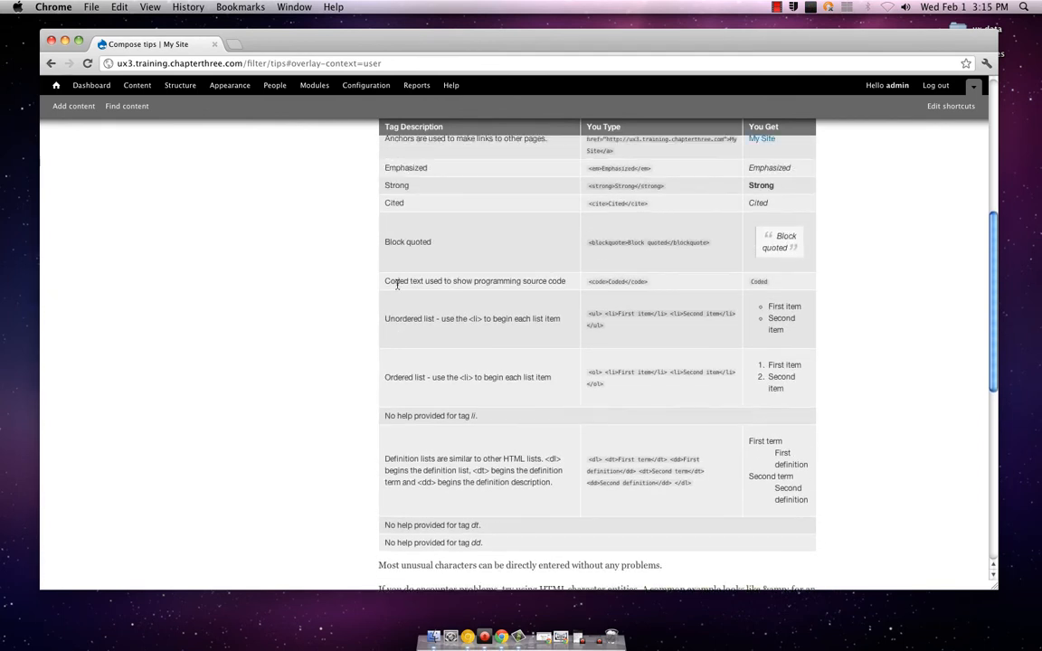
{"action": "left_click", "coordinate": [50, 64]}
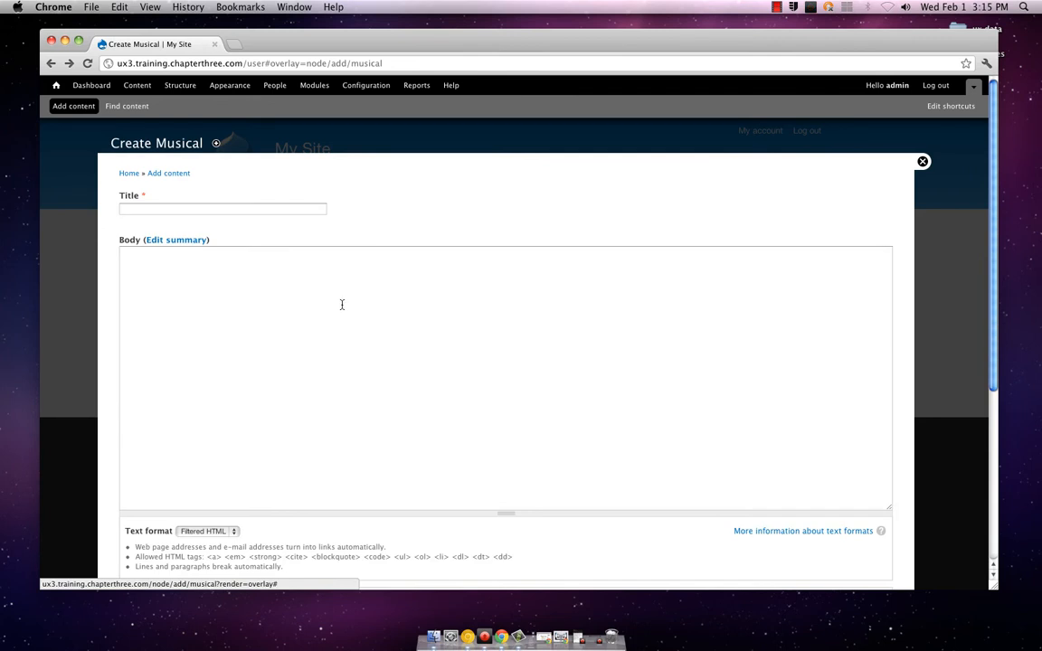
Enter Wonderwall as the title in the blank Create Musical form
{"action": "left_click", "coordinate": [252, 210]}
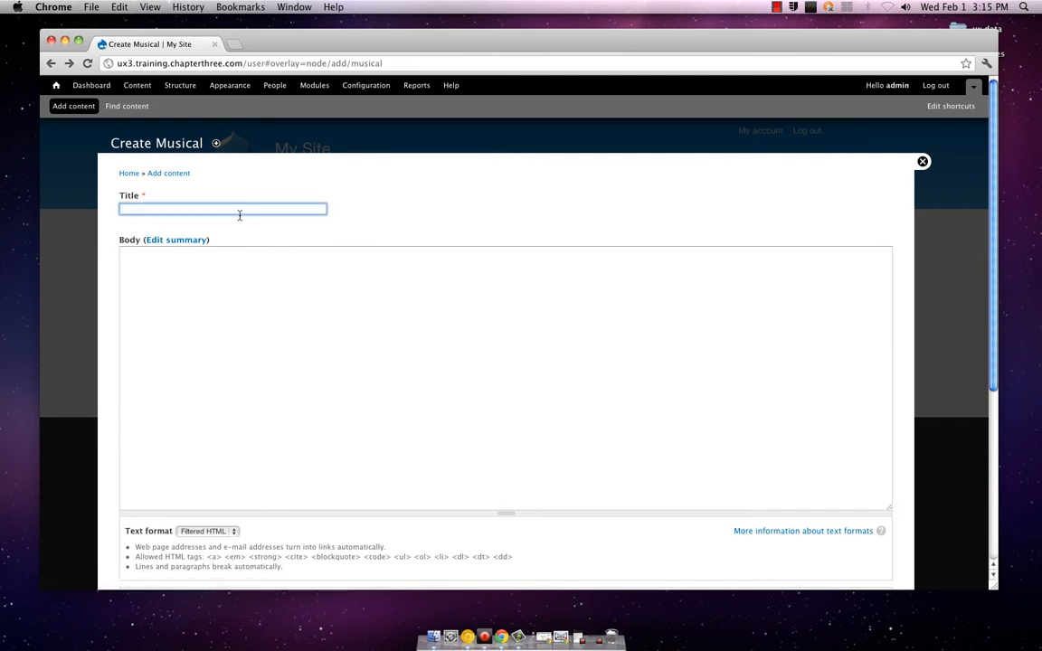
{"action": "type", "text": "Wonderwall"}
{"action": "scroll", "coordinate": [260, 290], "scroll_direction": "down", "scroll_amount": 5}
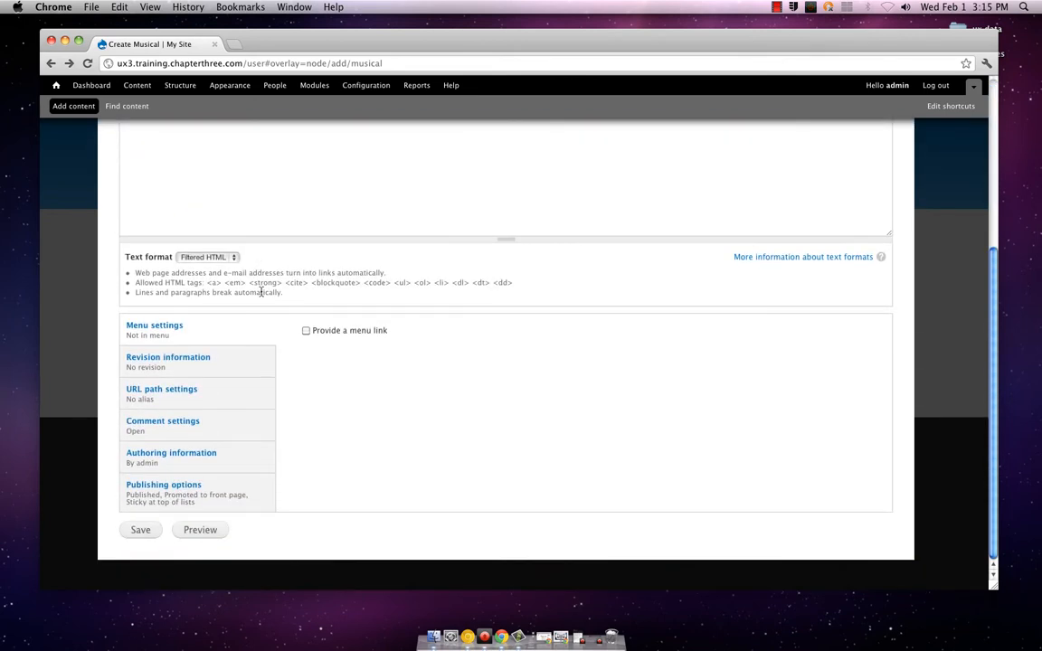
Examine the new item's revision, URL path, comment, authoring and publishing settings
{"action": "left_click", "coordinate": [252, 358]}
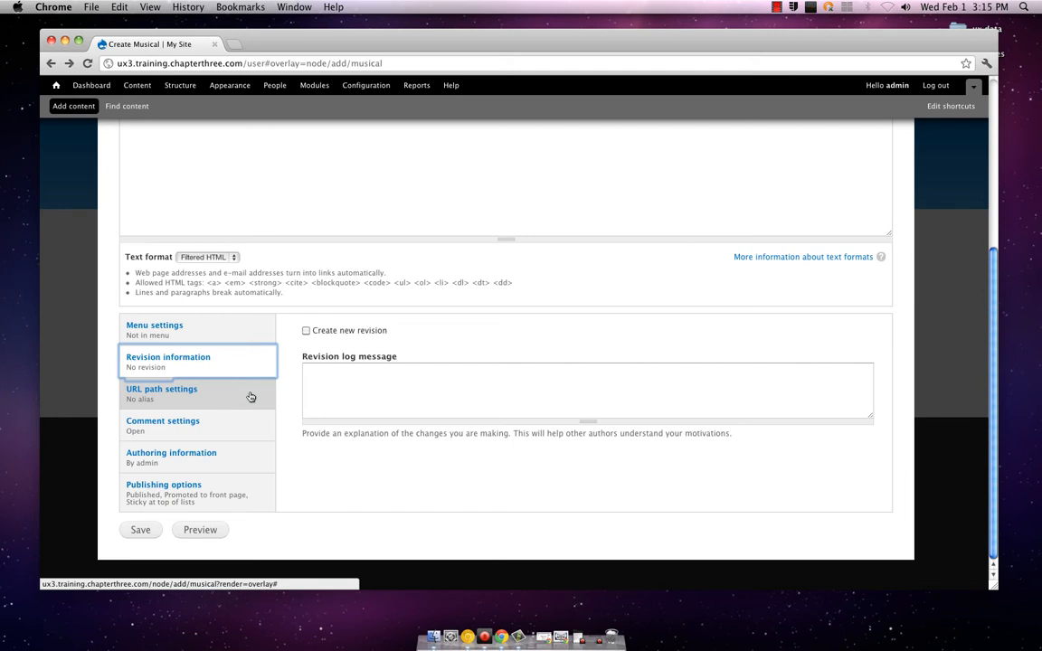
{"action": "left_click", "coordinate": [250, 397]}
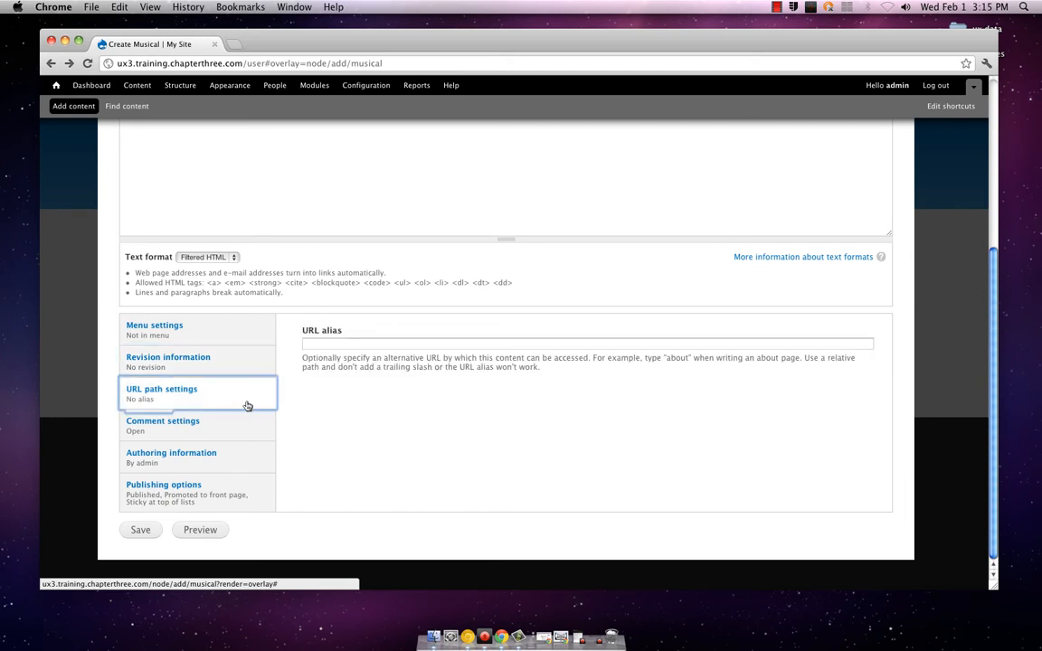
{"action": "left_click", "coordinate": [248, 419]}
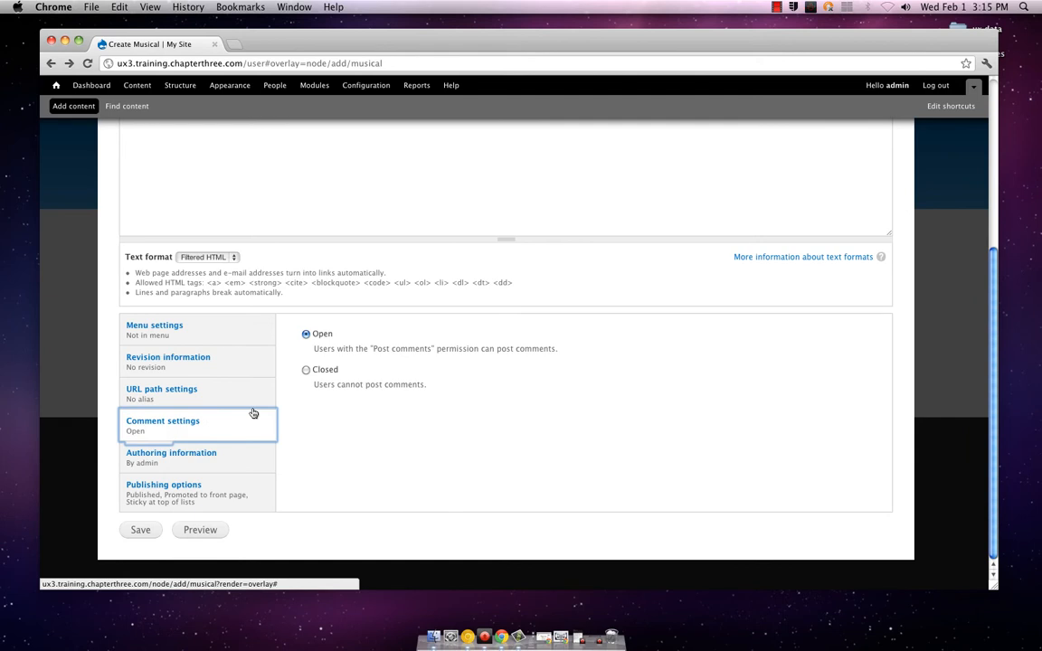
{"action": "left_click", "coordinate": [231, 457]}
{"action": "left_click", "coordinate": [226, 484]}
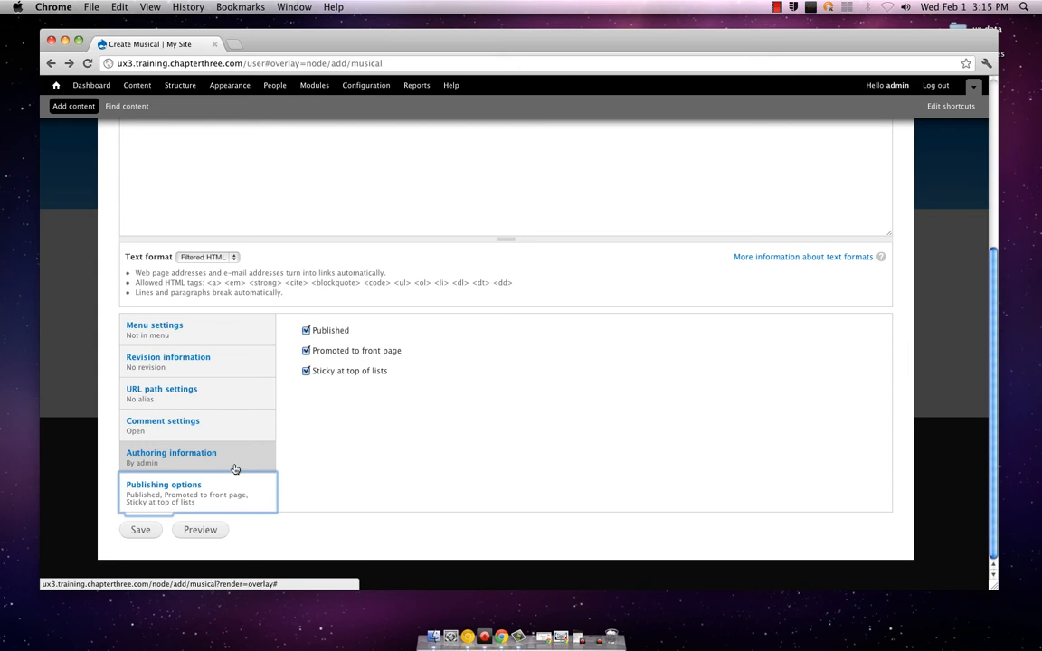
{"action": "left_click", "coordinate": [233, 467]}
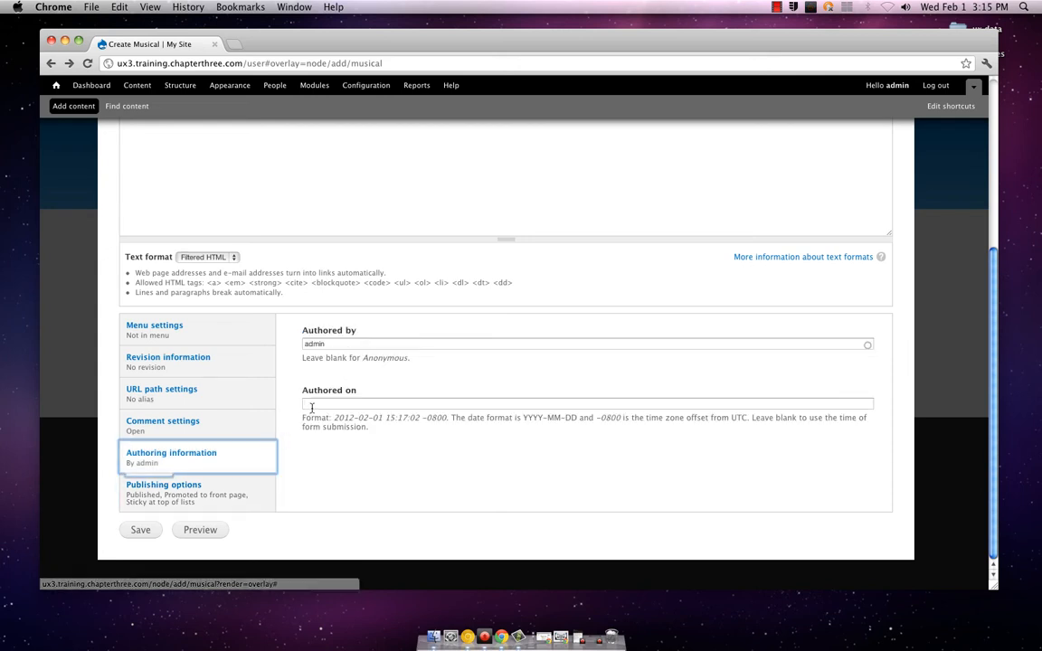
{"action": "left_click", "coordinate": [312, 405]}
{"action": "type", "text": "20"}
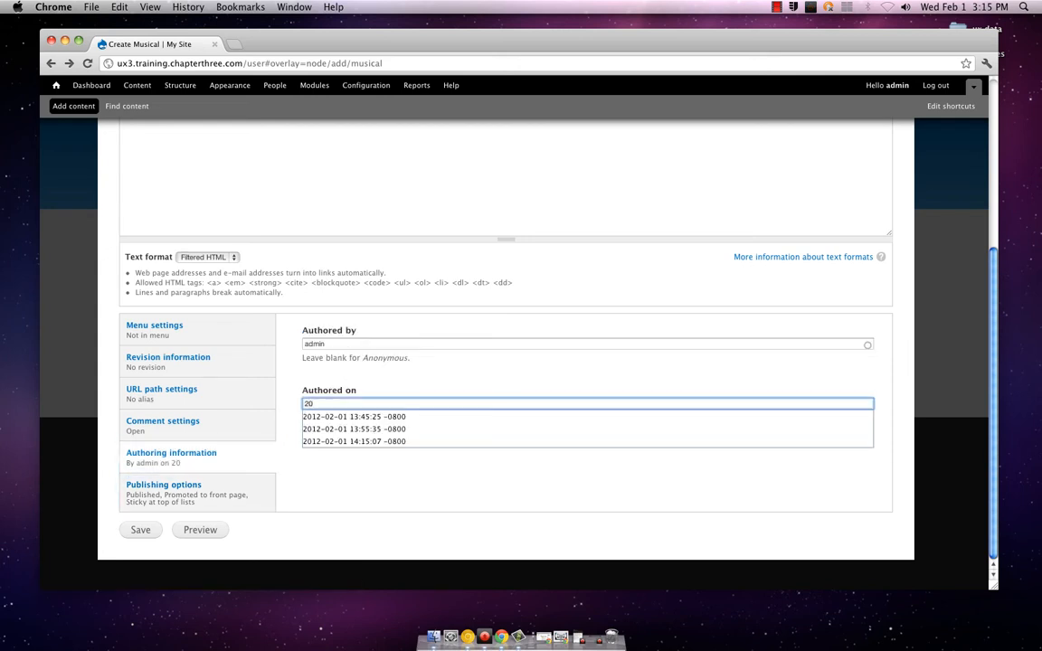
{"action": "key", "text": "Down"}
{"action": "key", "text": "Return"}
Enter "I love this song, does anyone know the artist?" as the Wonderwall item's body text
{"action": "left_click", "coordinate": [224, 422]}
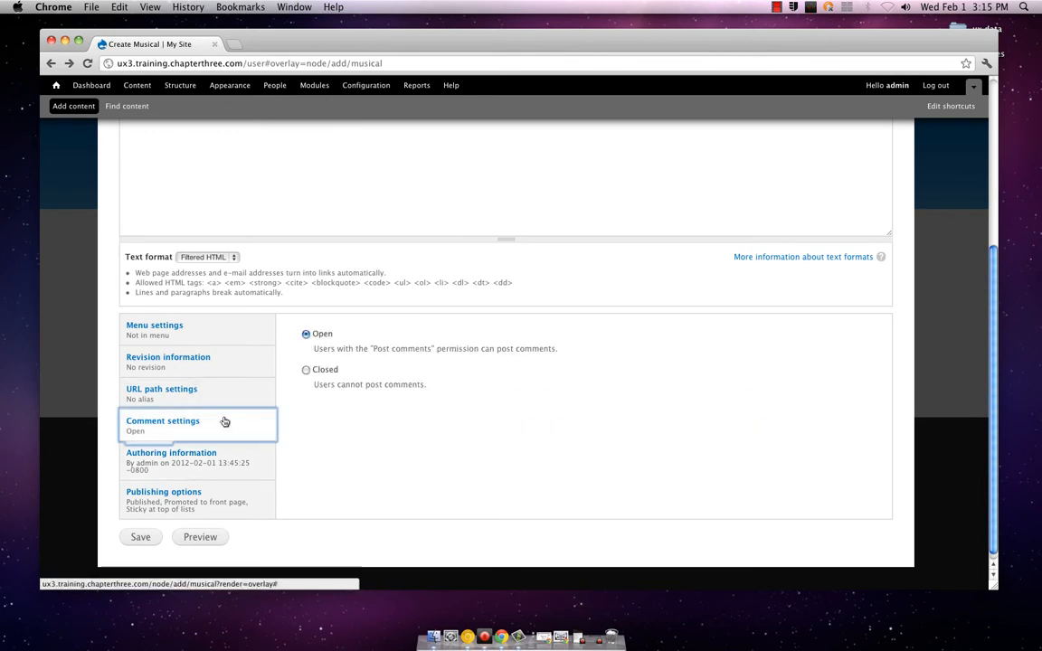
{"action": "scroll", "coordinate": [293, 442], "scroll_direction": "up", "scroll_amount": 3}
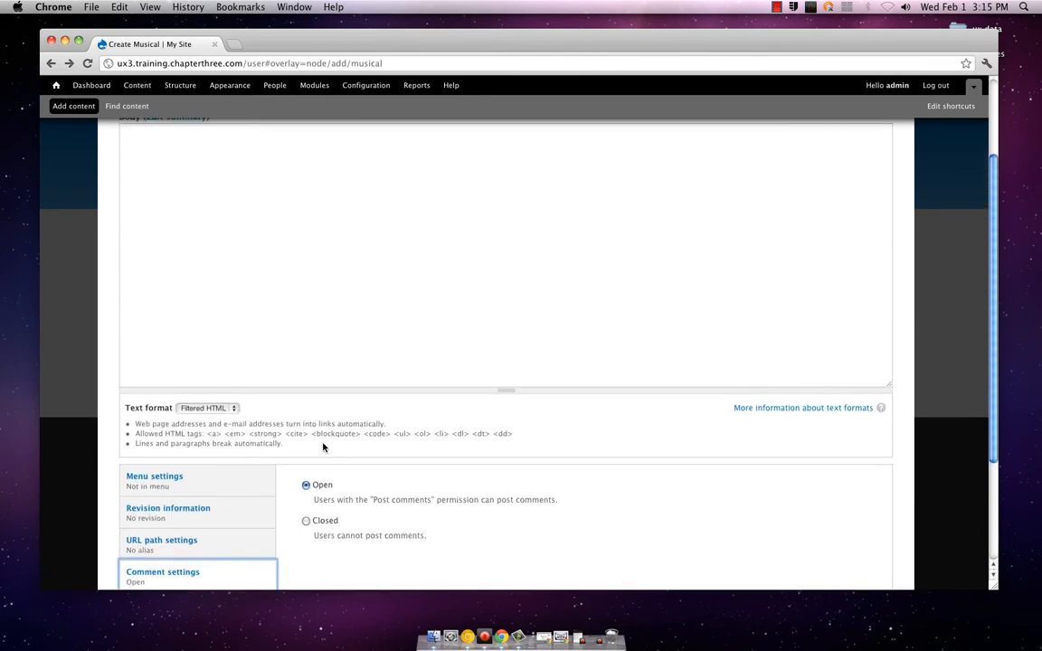
{"action": "scroll", "coordinate": [323, 446], "scroll_direction": "up", "scroll_amount": 3}
{"action": "left_click", "coordinate": [321, 444]}
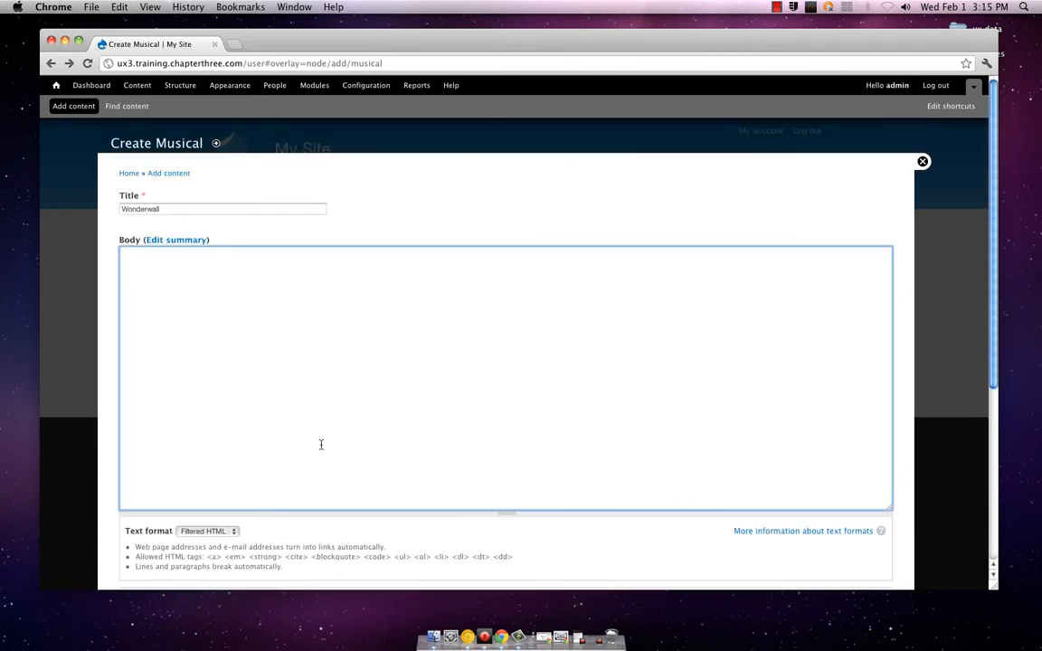
{"action": "type", "text": "I love this song, does anyone know the a"}
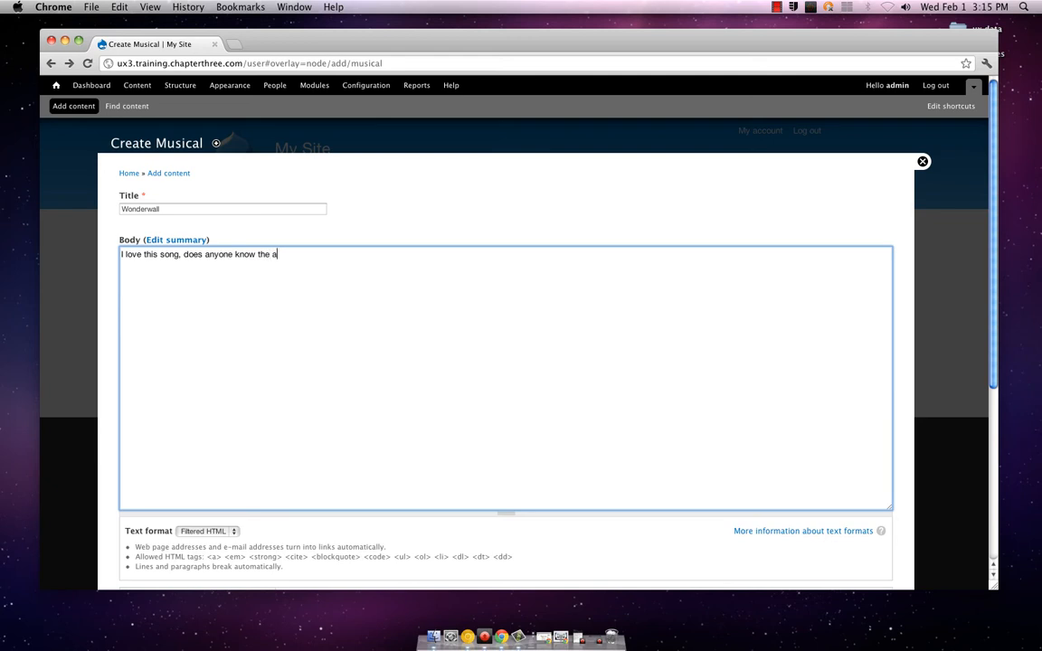
{"action": "type", "text": "rtist?"}
Preview the new Wonderwall item in its trimmed and full versions
{"action": "scroll", "coordinate": [272, 471], "scroll_direction": "down", "scroll_amount": 5}
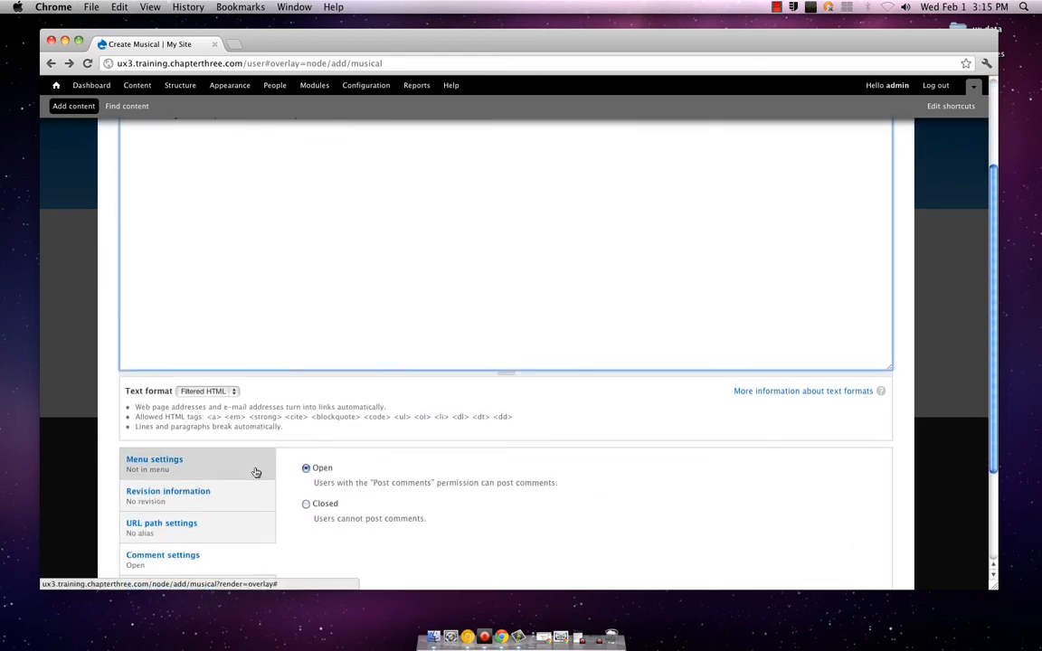
{"action": "scroll", "coordinate": [282, 481], "scroll_direction": "down", "scroll_amount": 4}
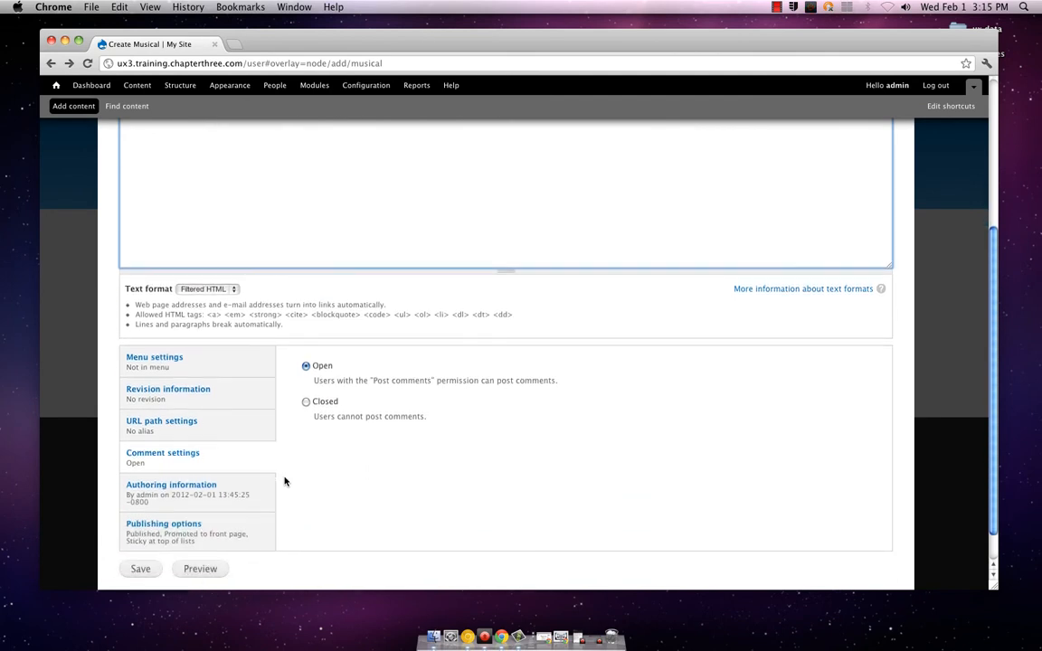
{"action": "scroll", "coordinate": [284, 482], "scroll_direction": "up", "scroll_amount": 2}
{"action": "scroll", "coordinate": [284, 481], "scroll_direction": "down", "scroll_amount": 3}
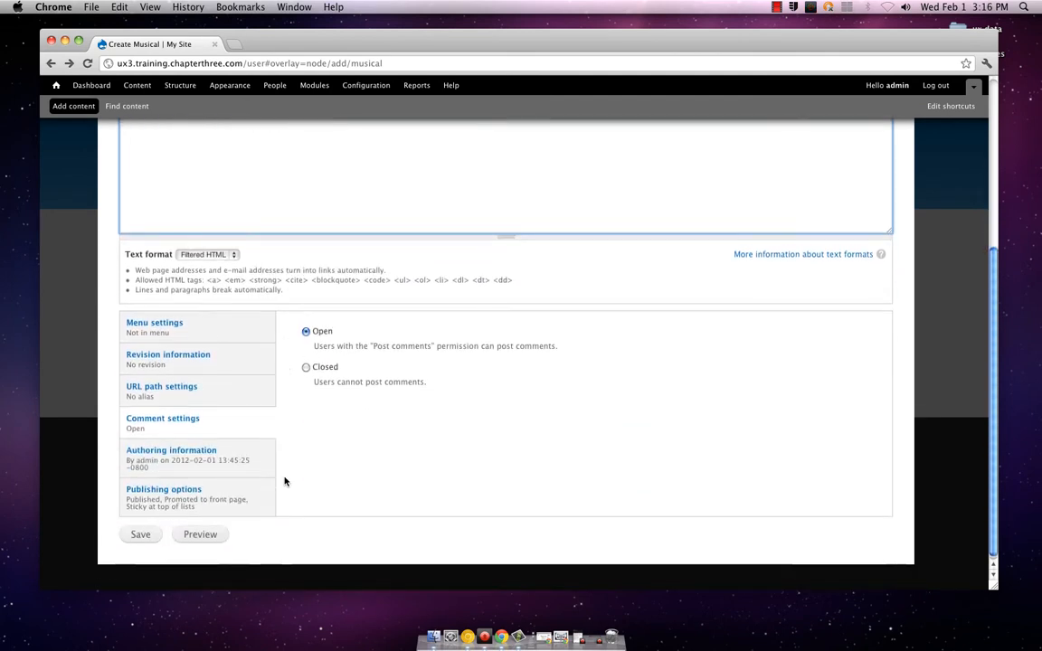
{"action": "left_click", "coordinate": [204, 532]}
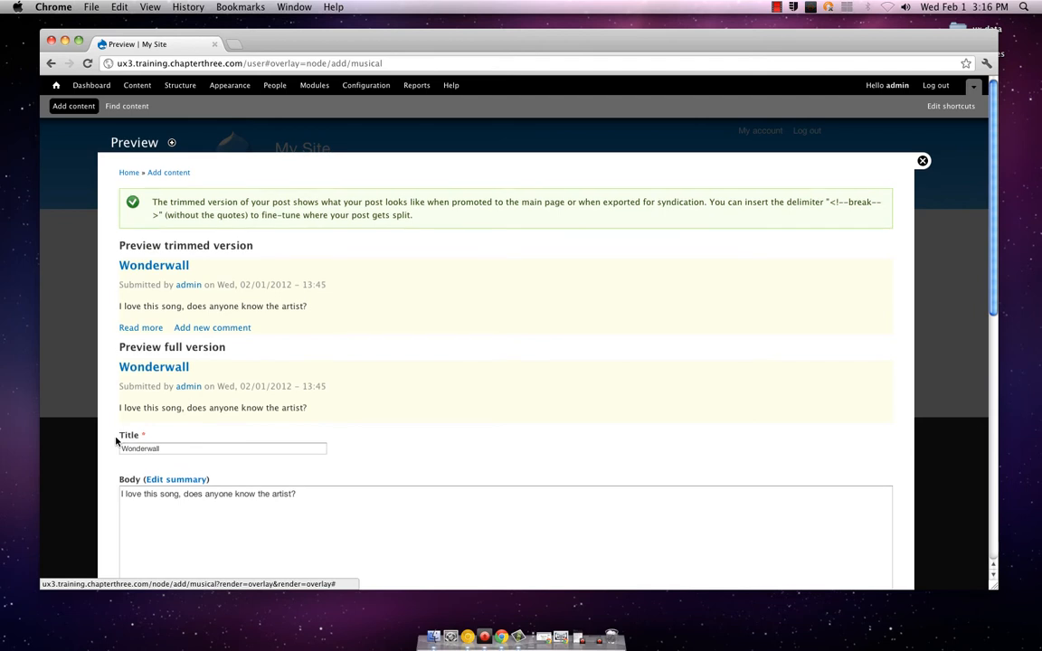
Add a second paragraph to the body reading "Also, what album was it on?"
{"action": "scroll", "coordinate": [117, 437], "scroll_direction": "down", "scroll_amount": 2}
{"action": "left_click", "coordinate": [304, 425]}
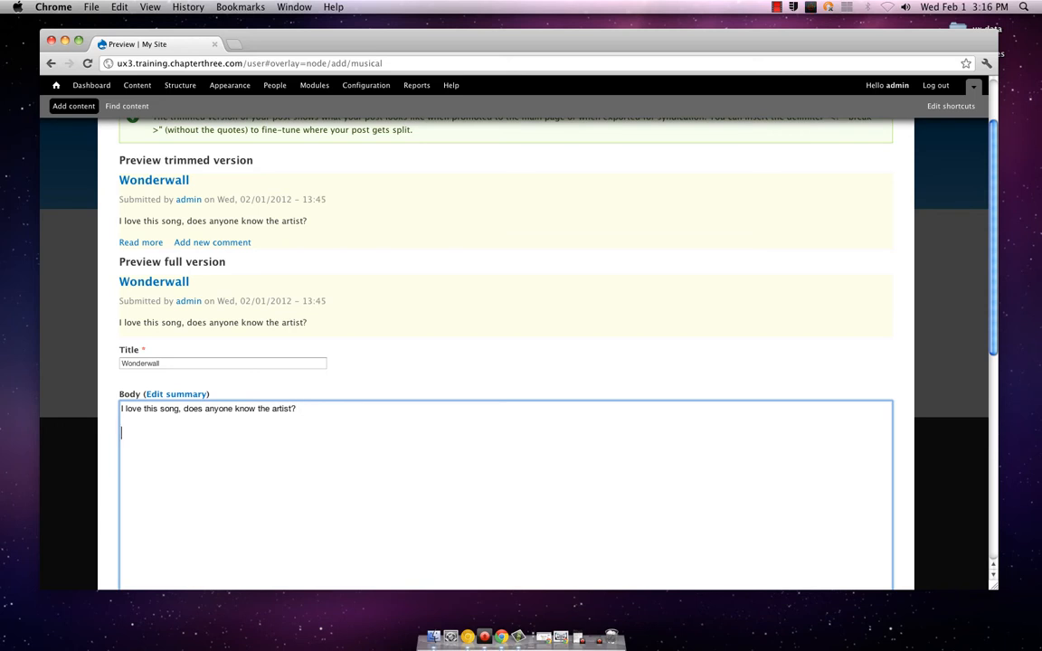
{"action": "type", "text": "And"}
{"action": "key", "text": "BackSpace"}
{"action": "key", "text": "BackSpace"}
{"action": "key", "text": "BackSpace"}
{"action": "key", "text": "BackSpace"}
{"action": "key", "text": "BackSpace"}
{"action": "type", "text": "lso, what album was it on?"}
Preview the Wonderwall item again with its two-paragraph body
{"action": "scroll", "coordinate": [131, 430], "scroll_direction": "down", "scroll_amount": 5}
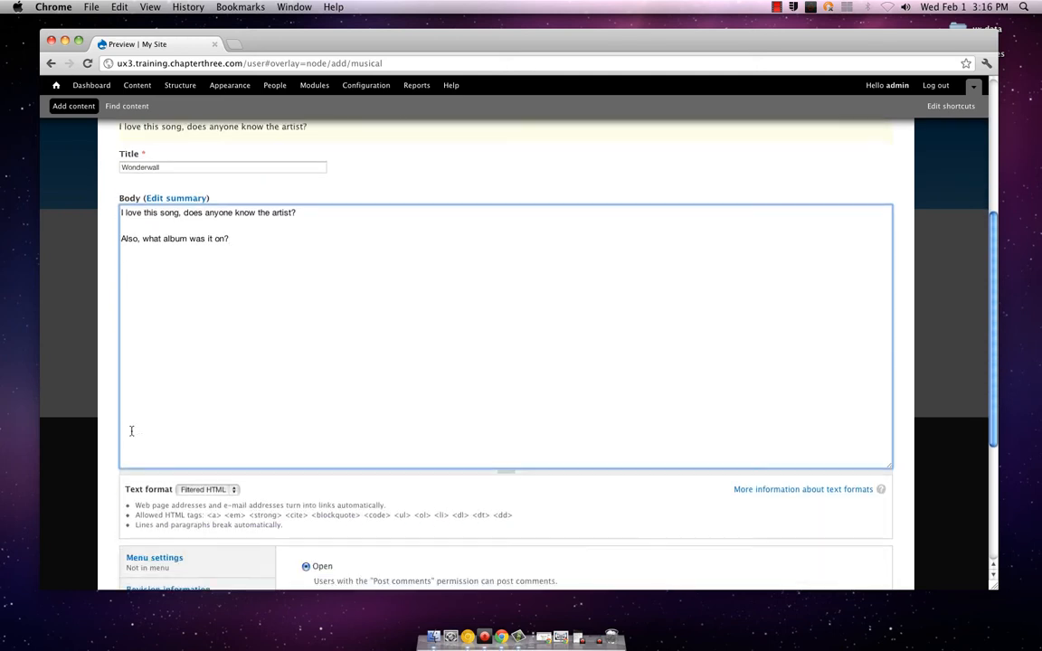
{"action": "scroll", "coordinate": [130, 445], "scroll_direction": "down", "scroll_amount": 3}
{"action": "left_click", "coordinate": [188, 530]}
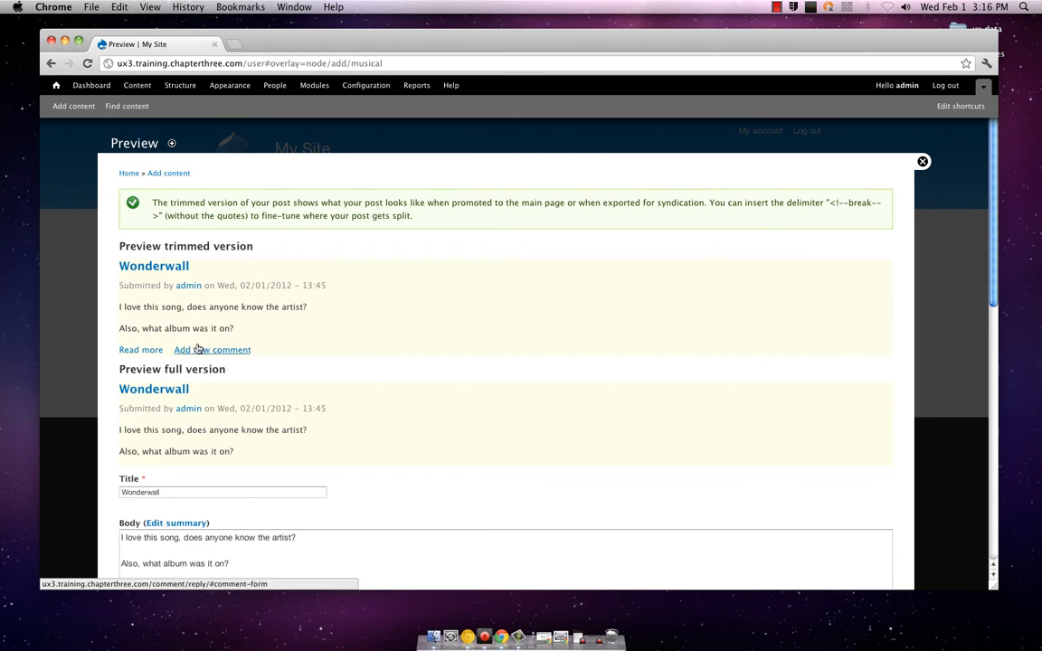
Save the Wonderwall item as new Musical content
{"action": "scroll", "coordinate": [214, 447], "scroll_direction": "down", "scroll_amount": 2}
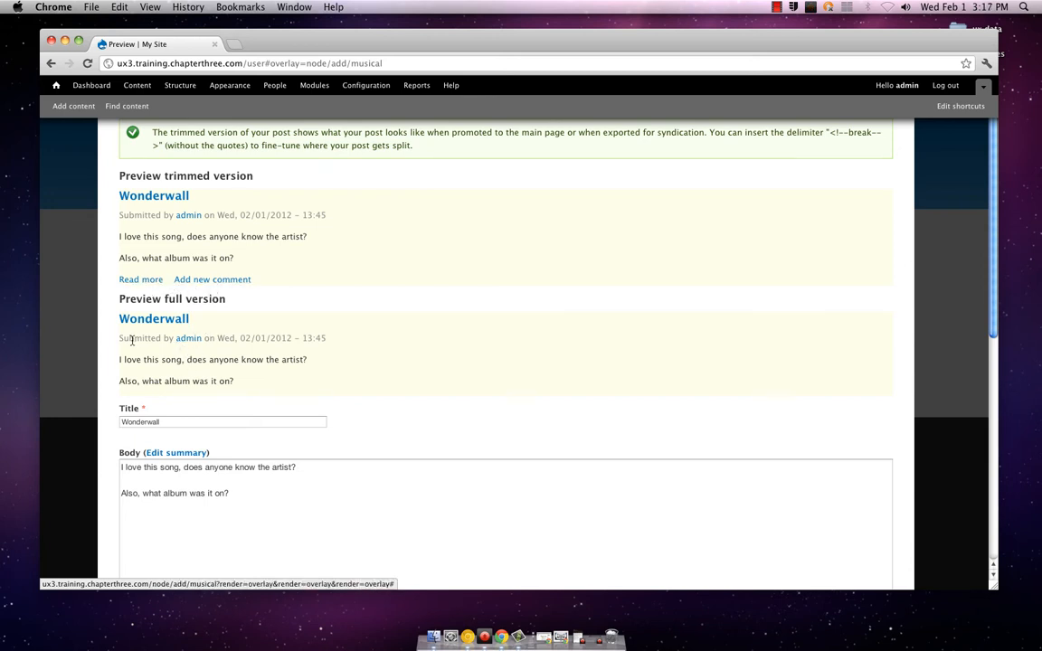
{"action": "scroll", "coordinate": [113, 348], "scroll_direction": "down", "scroll_amount": 6}
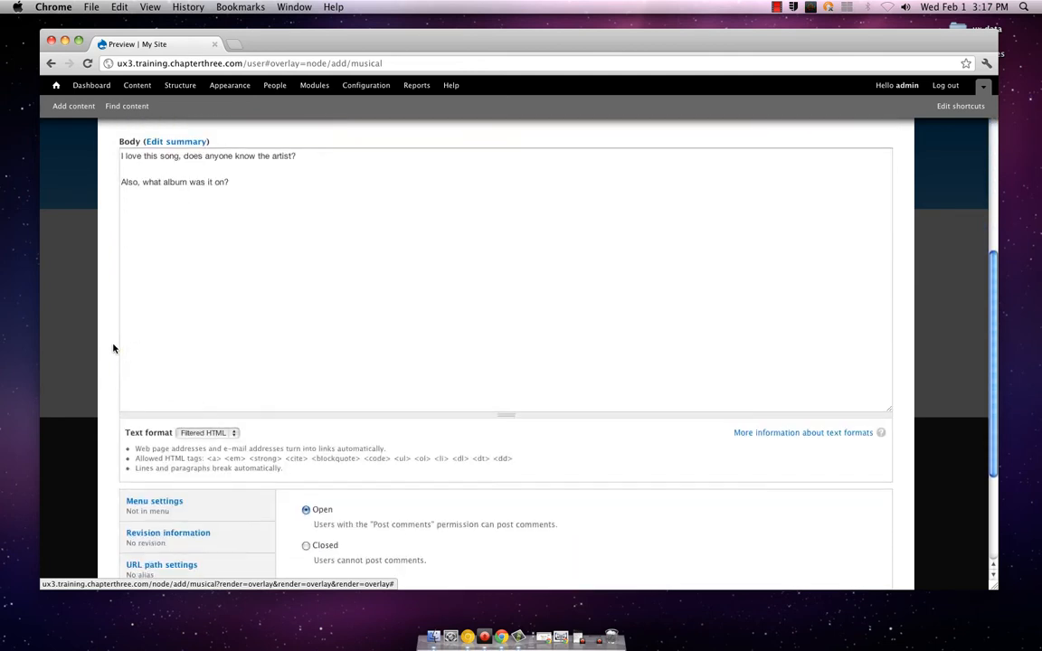
{"action": "scroll", "coordinate": [113, 349], "scroll_direction": "down", "scroll_amount": 2}
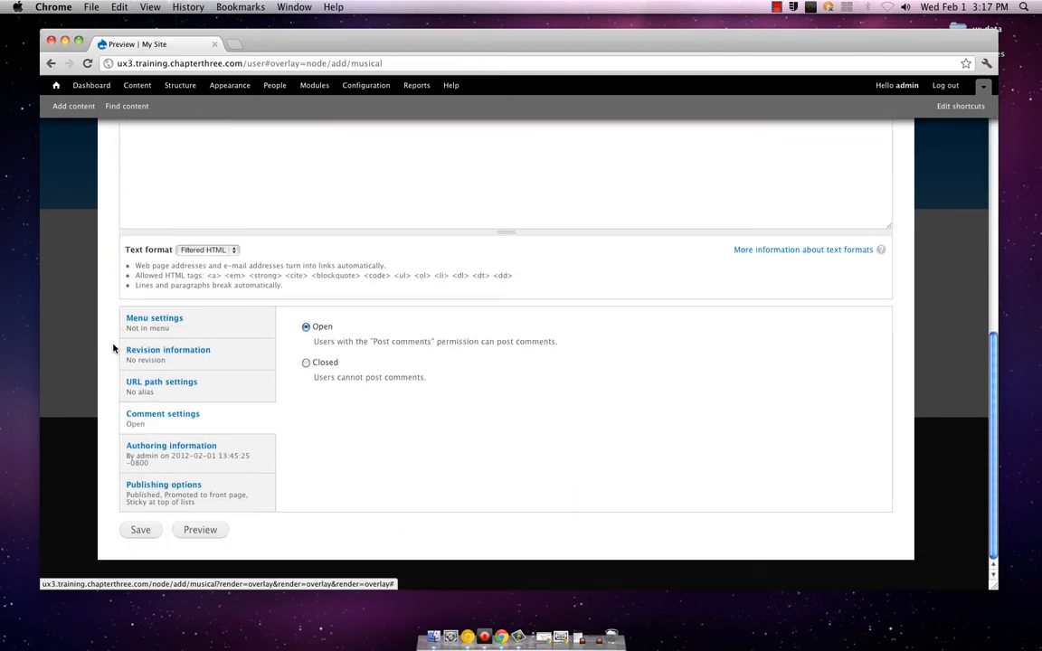
{"action": "left_click", "coordinate": [131, 526]}
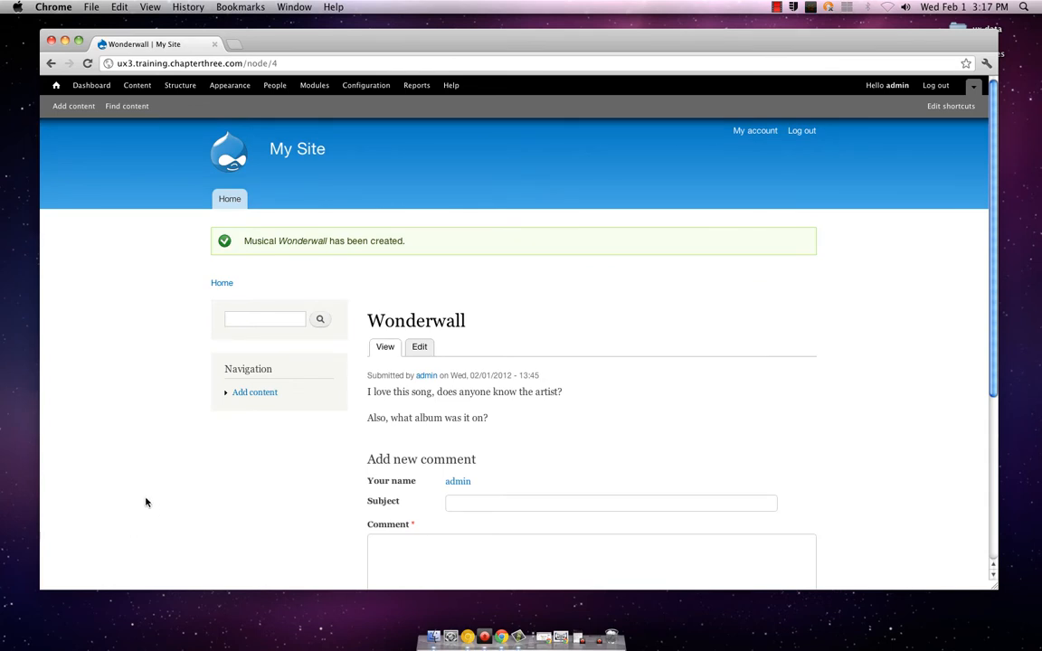
Look over the published Wonderwall page and open the Musical content type for editing from the site structure
{"action": "scroll", "coordinate": [146, 502], "scroll_direction": "down", "scroll_amount": 1}
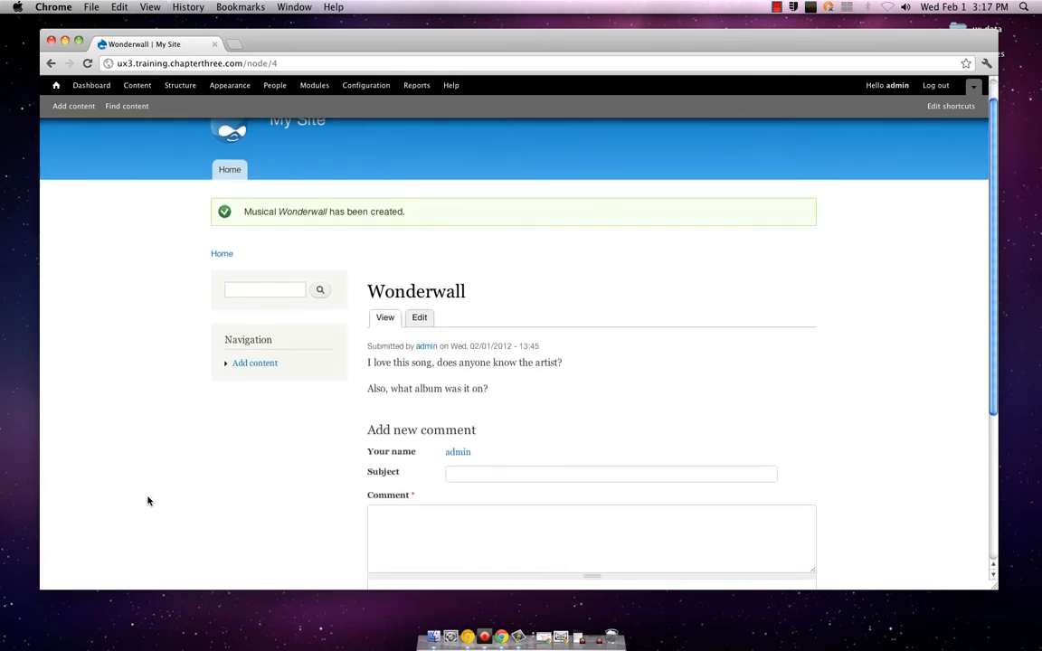
{"action": "scroll", "coordinate": [148, 501], "scroll_direction": "up", "scroll_amount": 1}
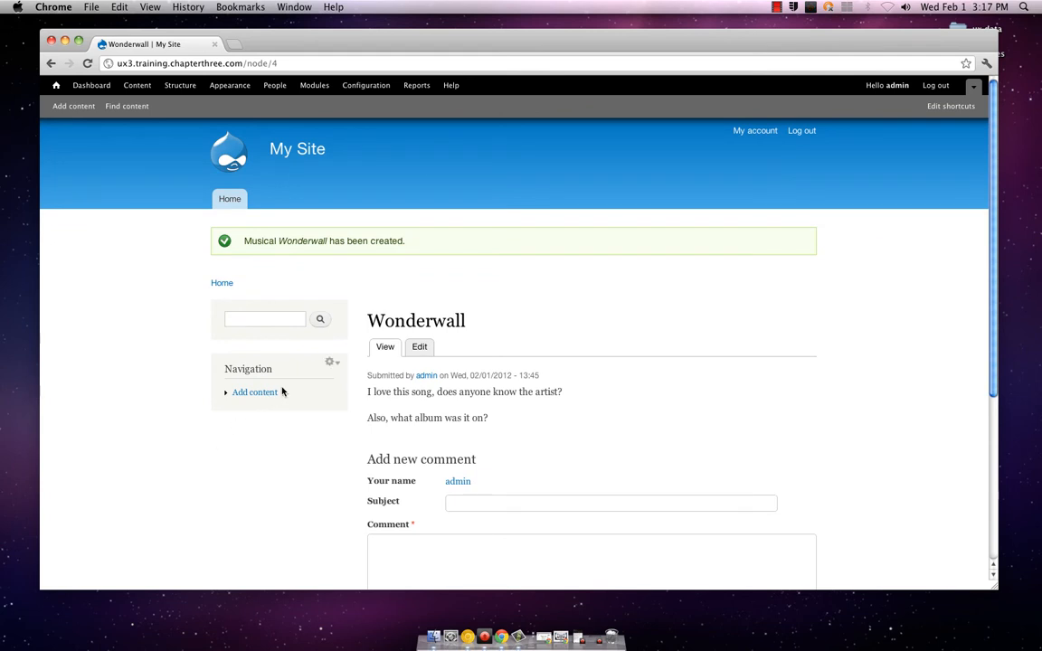
{"action": "scroll", "coordinate": [360, 429], "scroll_direction": "down", "scroll_amount": 5}
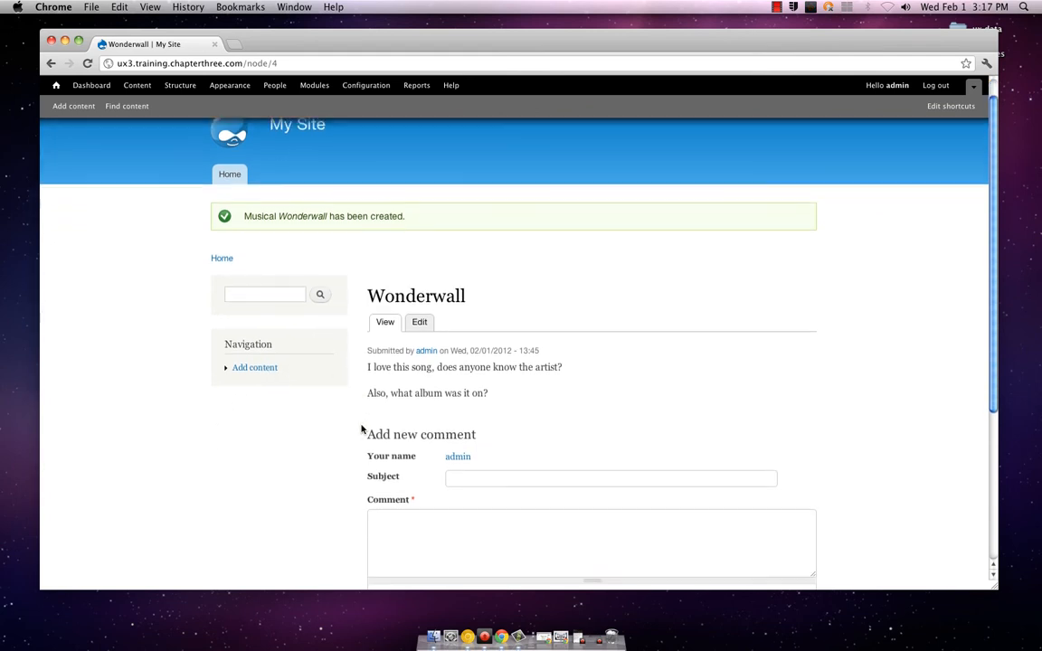
{"action": "scroll", "coordinate": [360, 429], "scroll_direction": "up", "scroll_amount": 4}
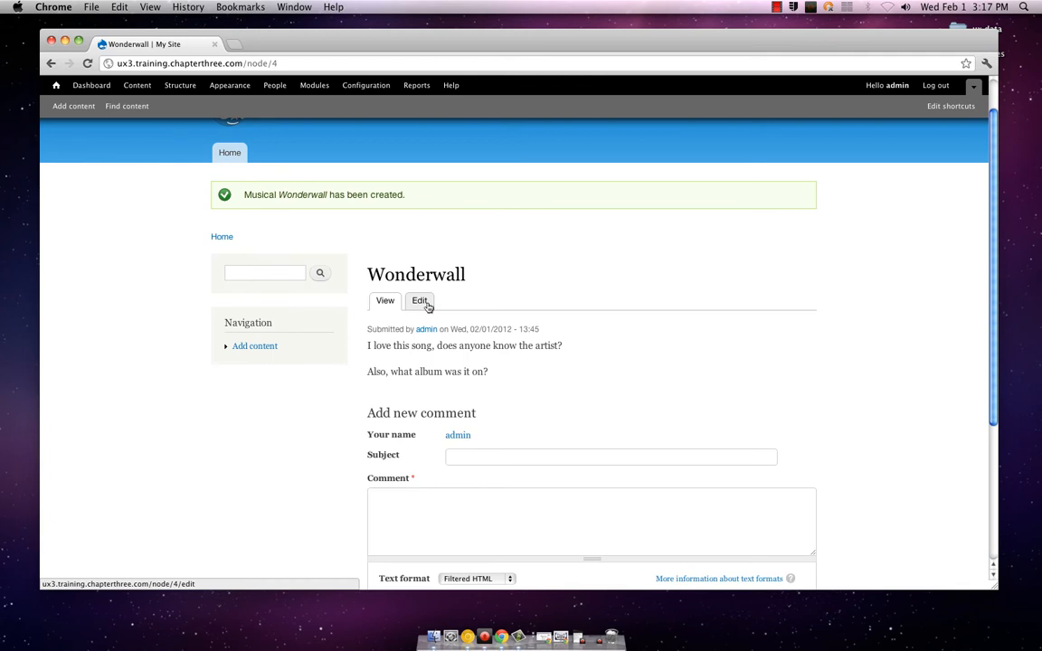
{"action": "scroll", "coordinate": [422, 307], "scroll_direction": "up", "scroll_amount": 1}
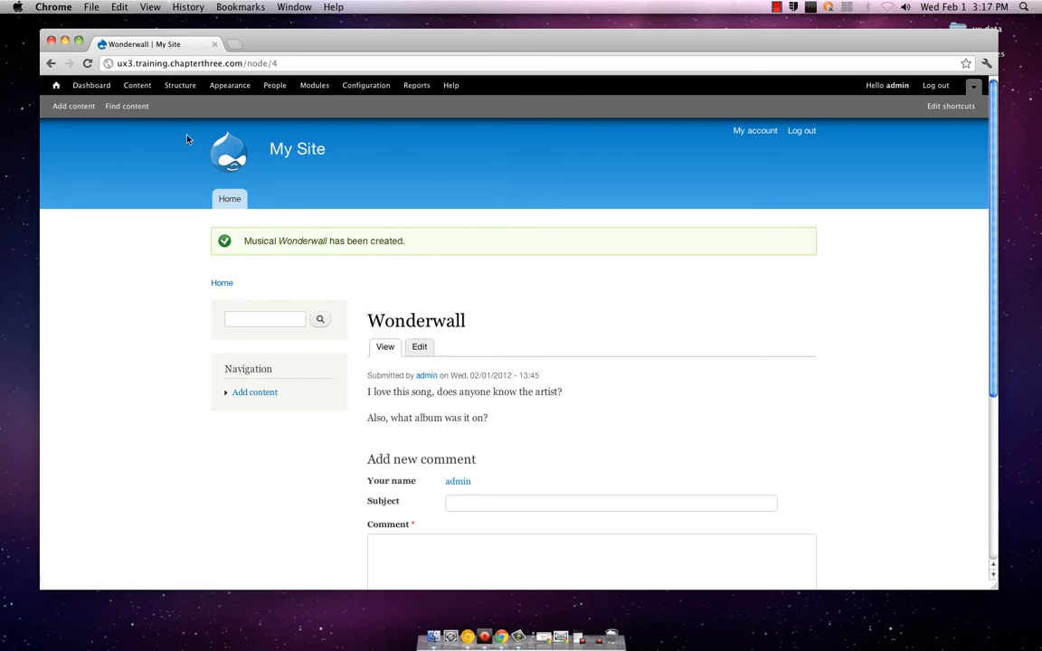
{"action": "left_click", "coordinate": [168, 85]}
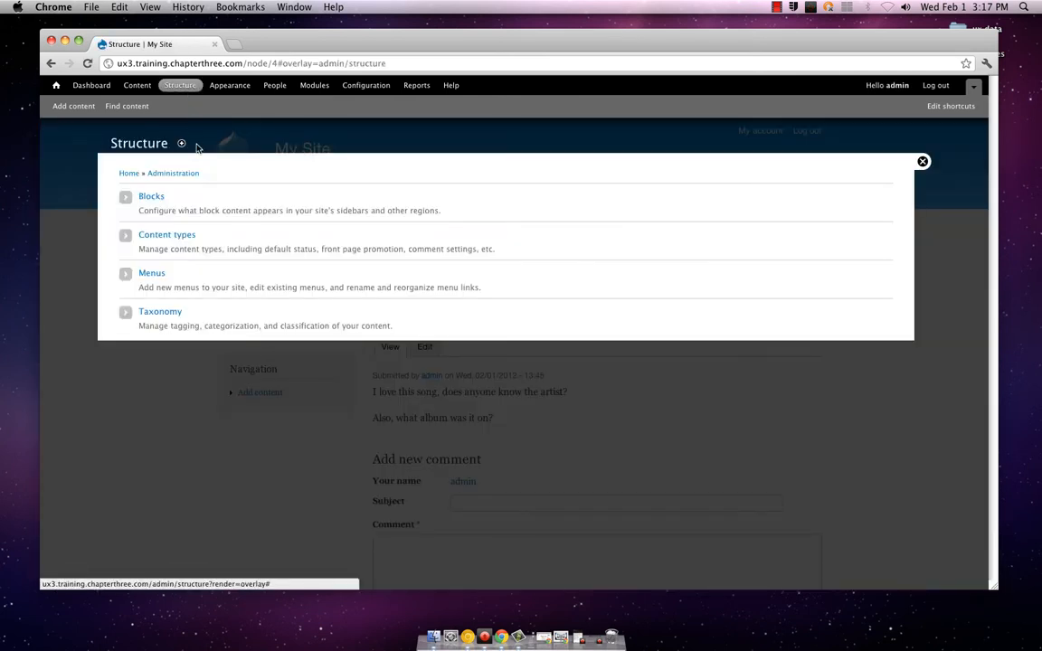
{"action": "left_click", "coordinate": [181, 233]}
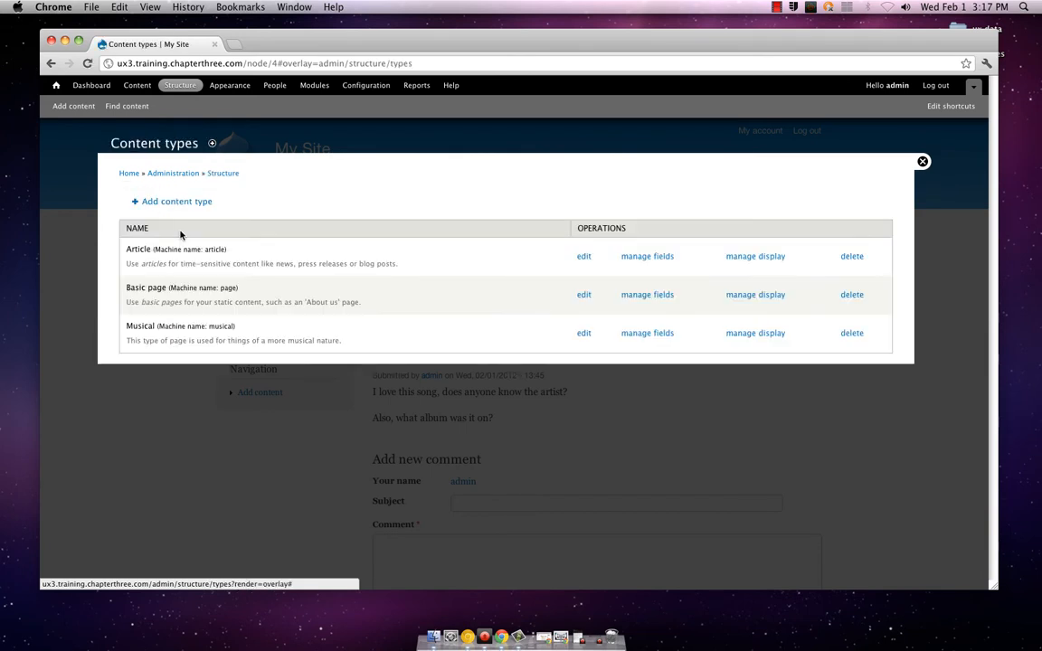
{"action": "left_click", "coordinate": [584, 333]}
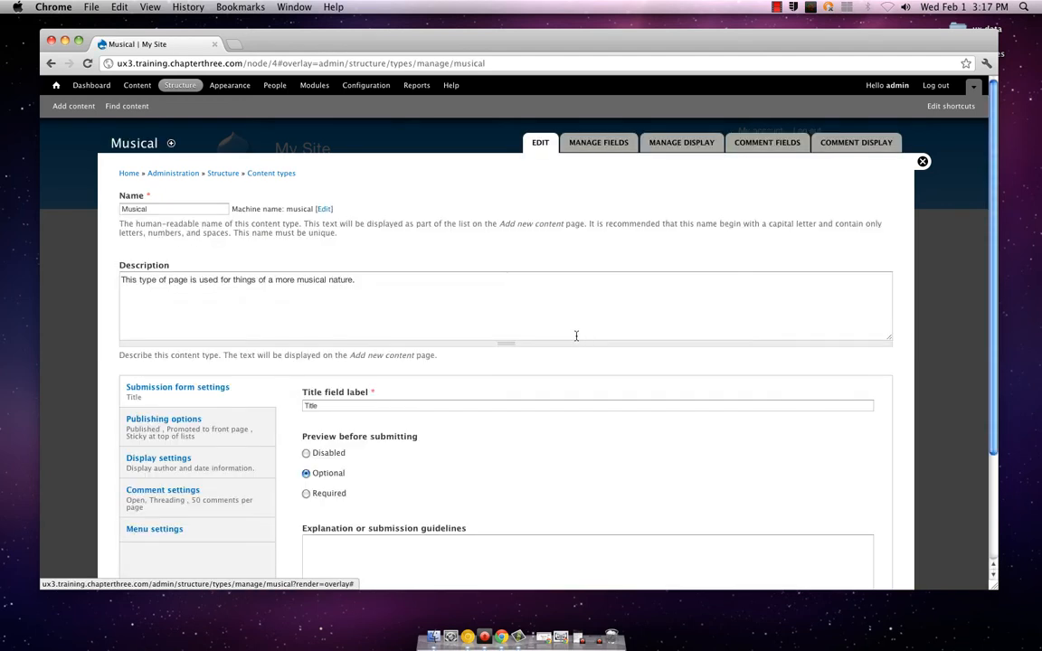
Examine the Musical content type's submission form, publishing, display, comment and menu settings
{"action": "scroll", "coordinate": [553, 349], "scroll_direction": "down", "scroll_amount": 1}
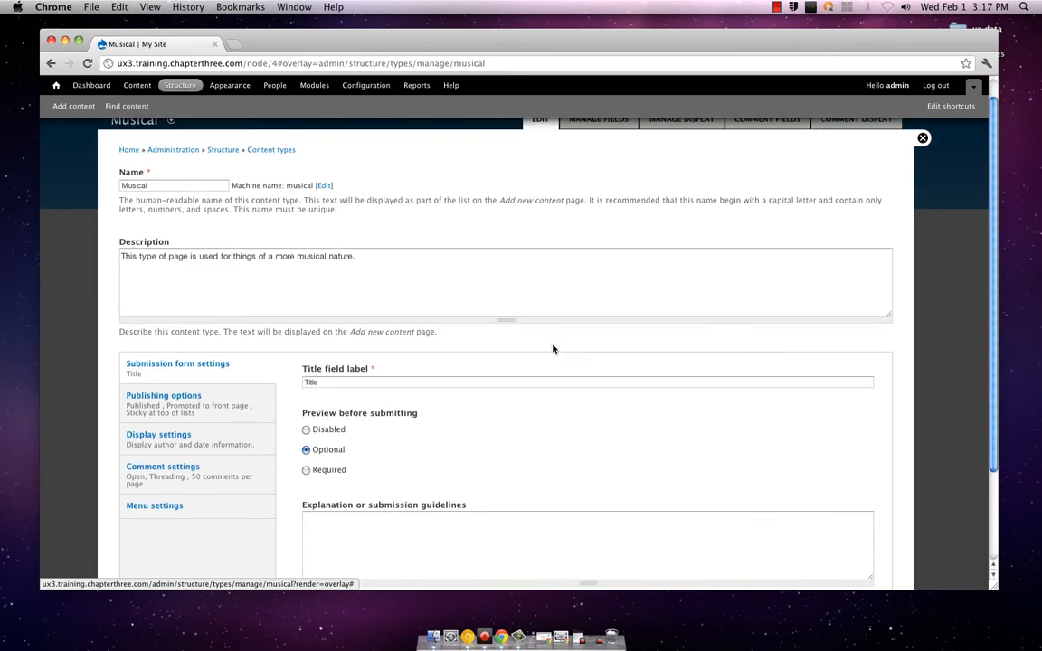
{"action": "scroll", "coordinate": [553, 349], "scroll_direction": "up", "scroll_amount": 1}
{"action": "scroll", "coordinate": [553, 349], "scroll_direction": "up", "scroll_amount": 1}
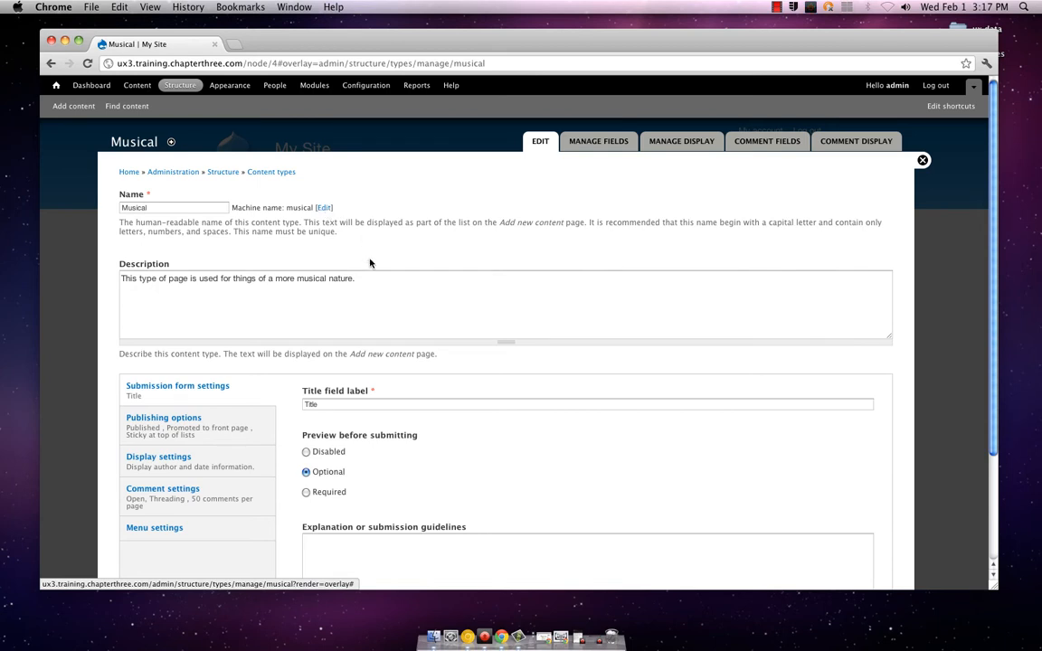
{"action": "scroll", "coordinate": [371, 264], "scroll_direction": "down", "scroll_amount": 5}
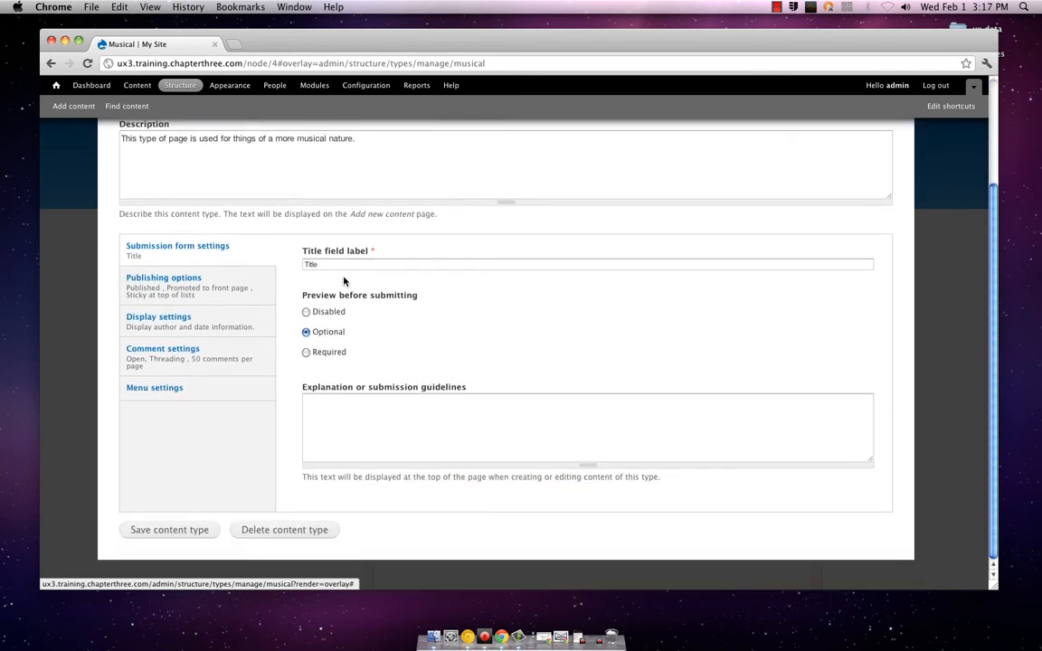
{"action": "left_click", "coordinate": [241, 289]}
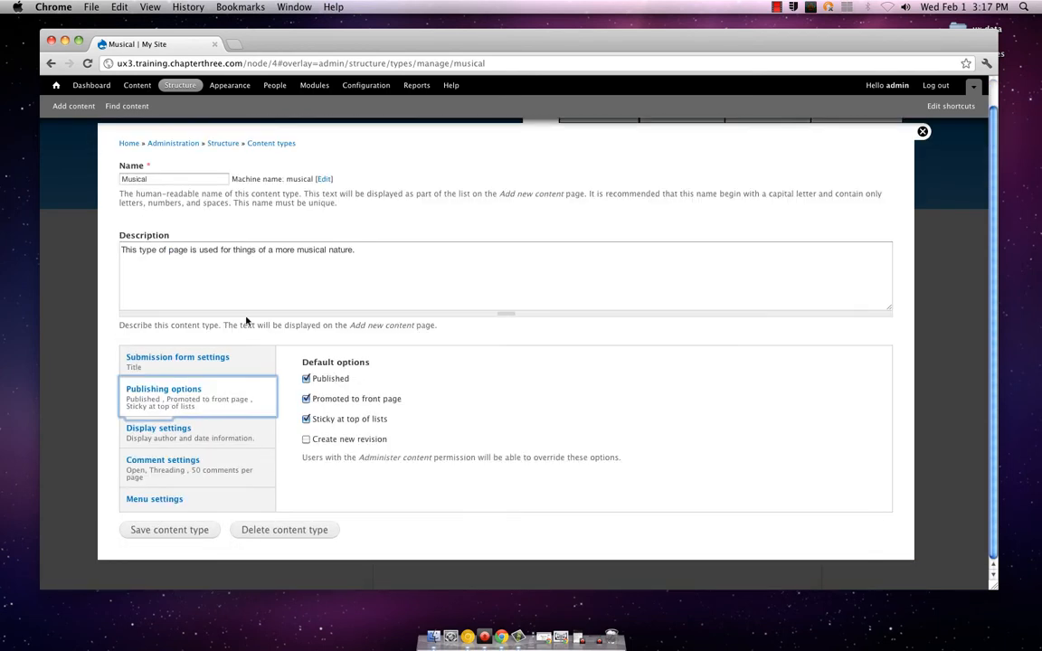
{"action": "left_click", "coordinate": [220, 432]}
{"action": "left_click", "coordinate": [228, 461]}
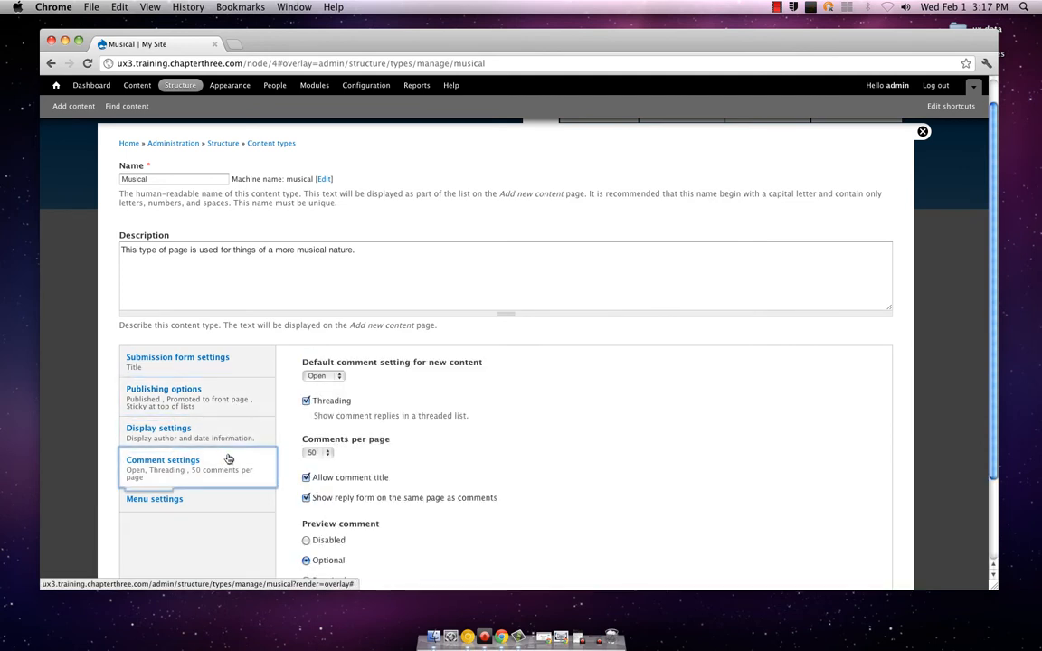
{"action": "scroll", "coordinate": [233, 450], "scroll_direction": "down", "scroll_amount": 2}
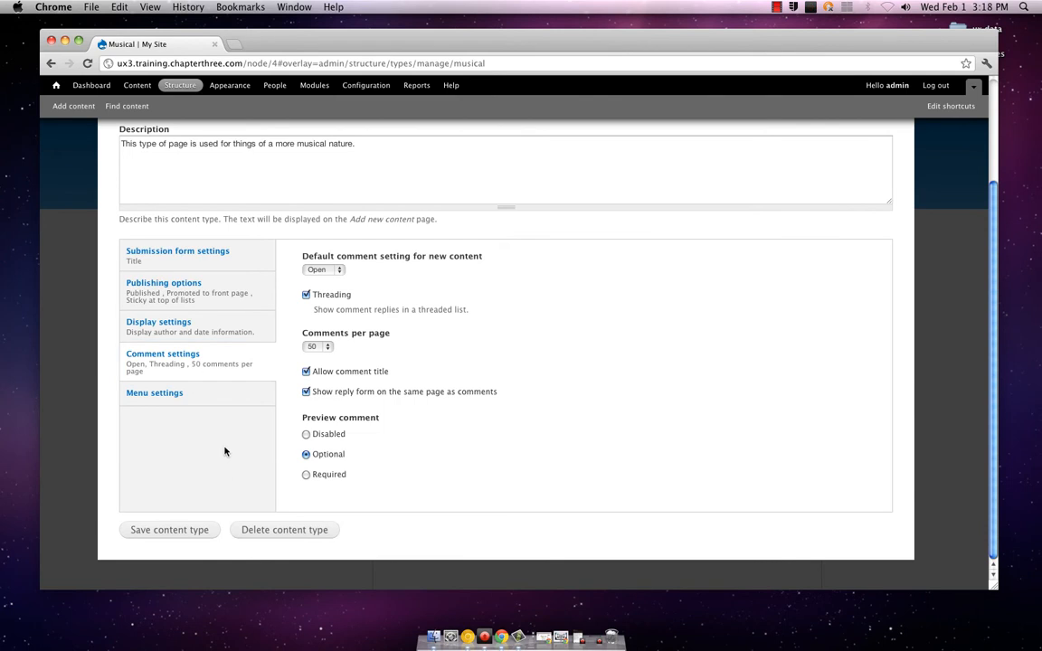
{"action": "left_click", "coordinate": [220, 408]}
{"action": "scroll", "coordinate": [284, 342], "scroll_direction": "up", "scroll_amount": 3}
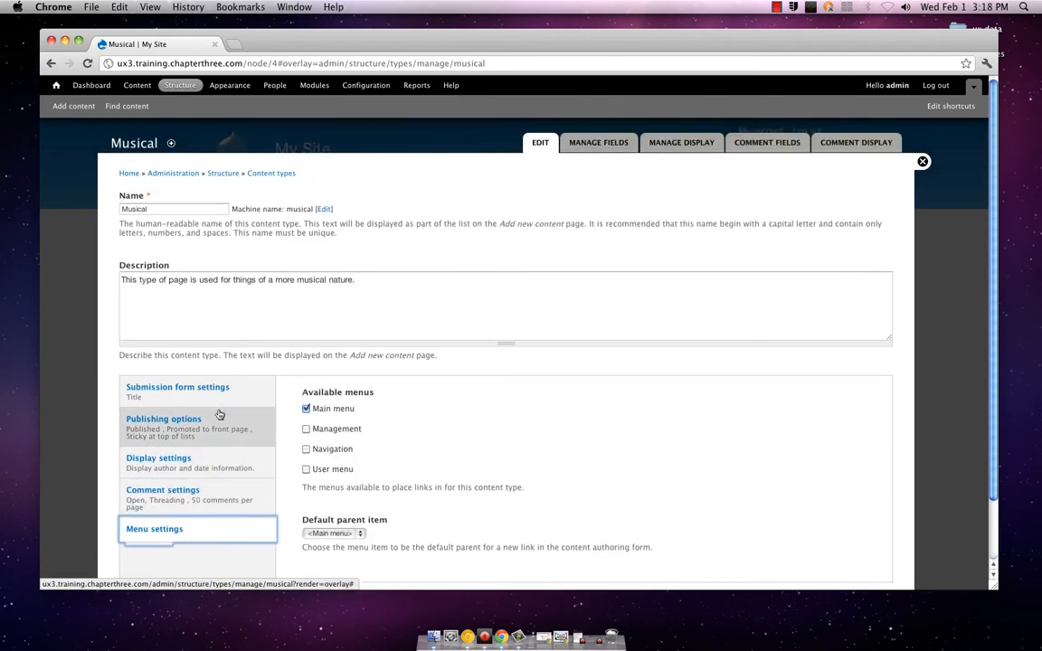
Open the field management page of the Musical content type and examine the field types available for a new field
{"action": "left_click", "coordinate": [610, 146]}
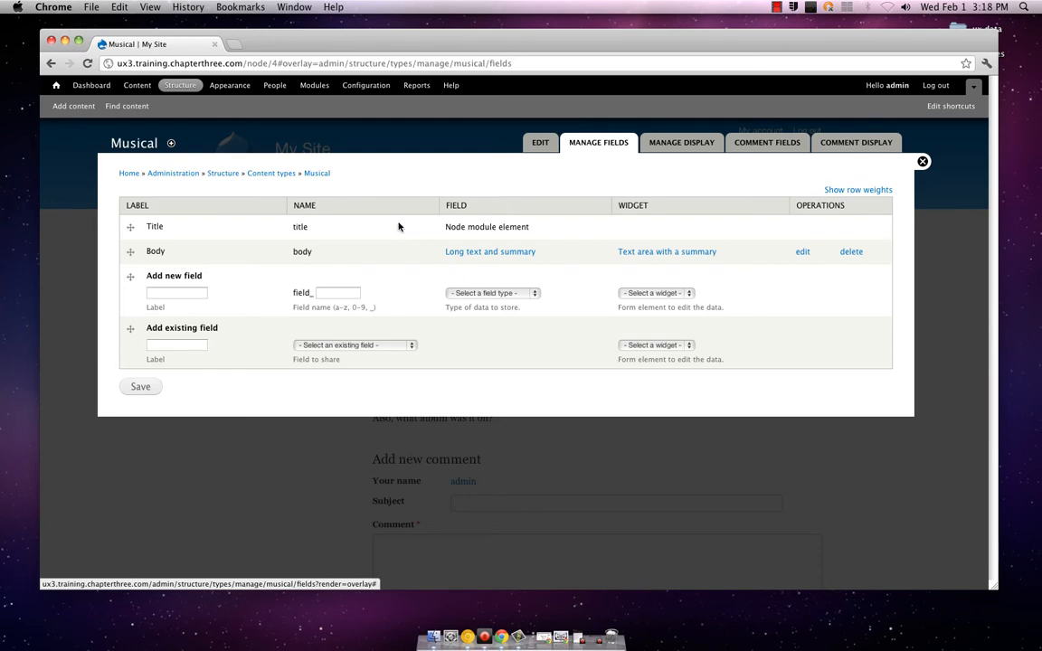
{"action": "left_click", "coordinate": [486, 293]}
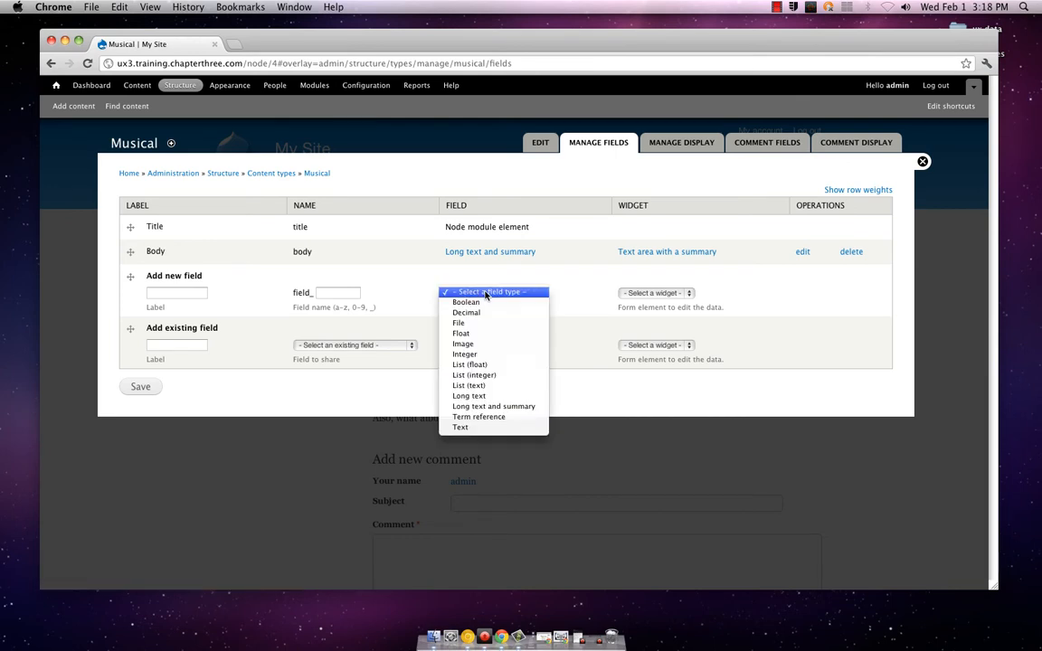
{"action": "left_click", "coordinate": [486, 293]}
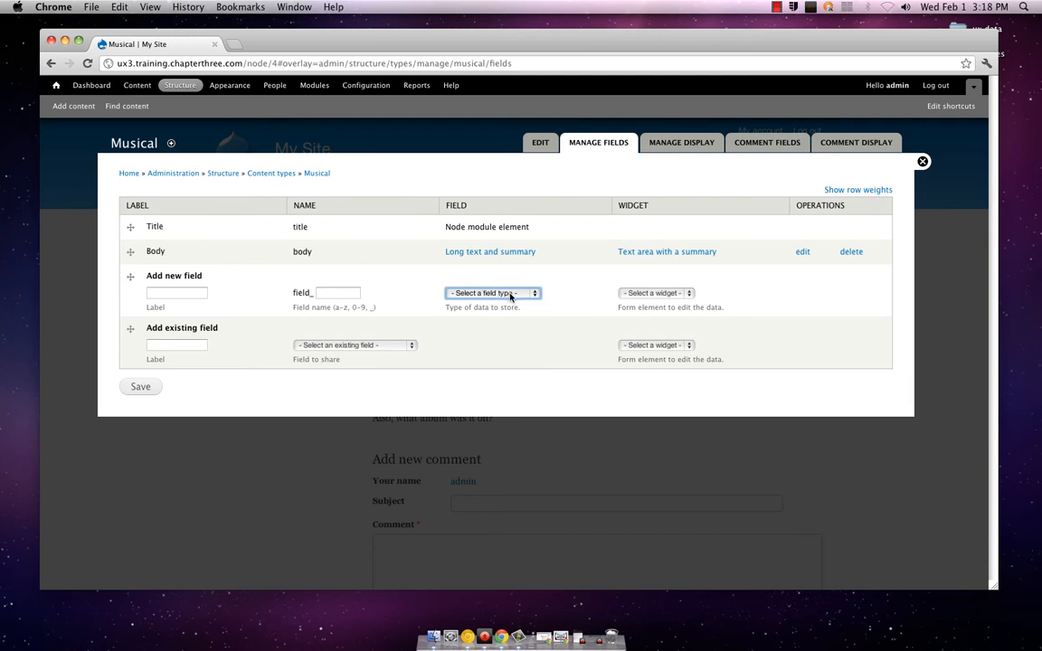
{"action": "left_click", "coordinate": [511, 295]}
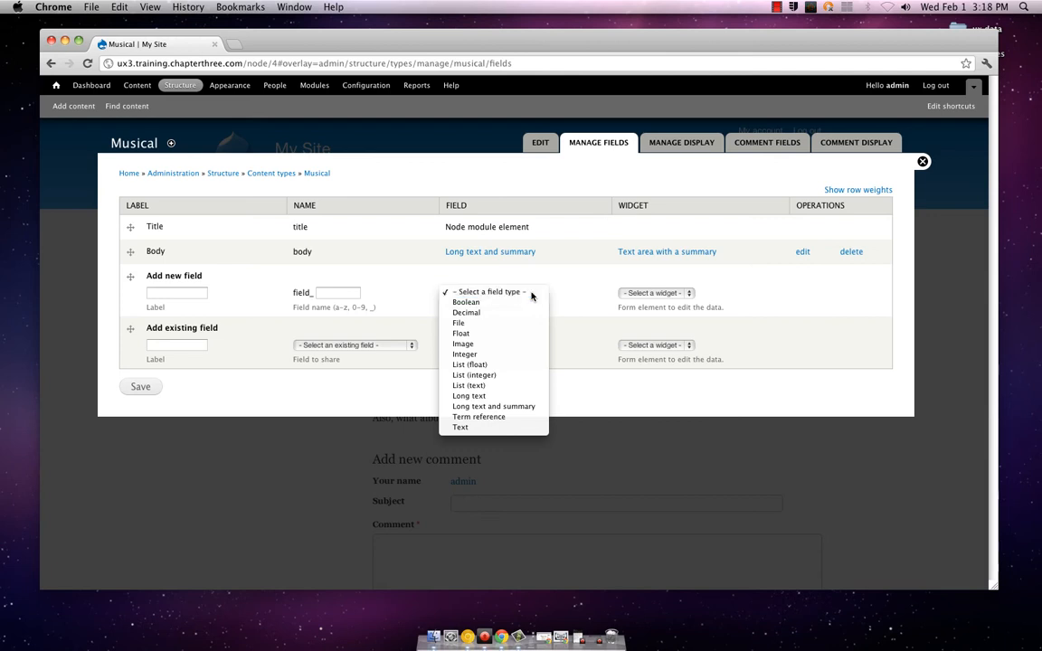
{"action": "left_click", "coordinate": [532, 294]}
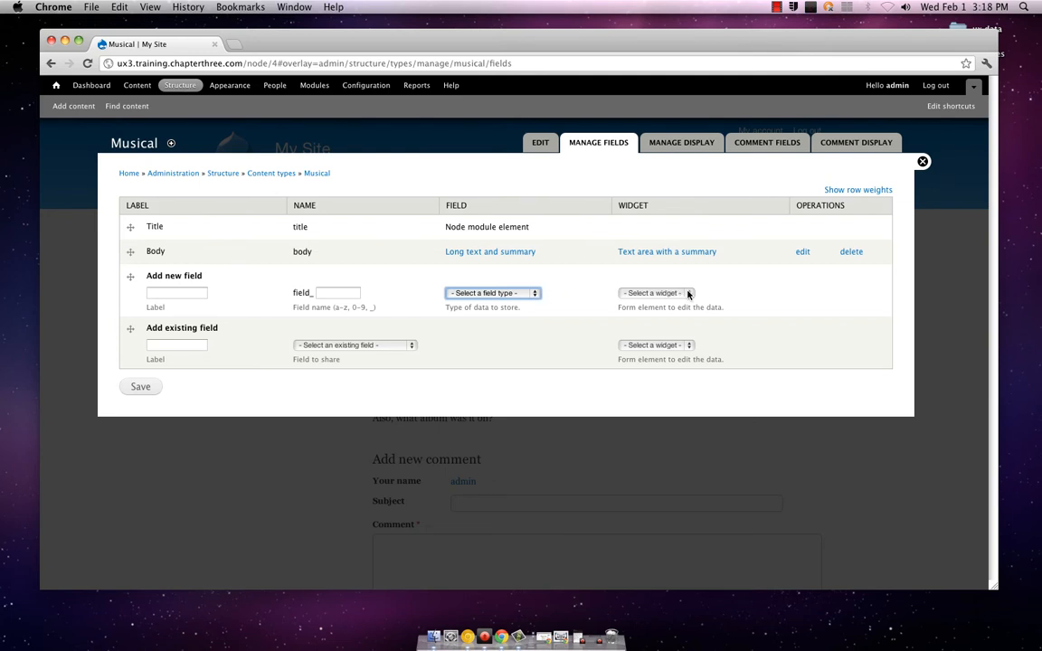
Set the new field's type to Text and check which widgets it offers
{"action": "left_click", "coordinate": [530, 294]}
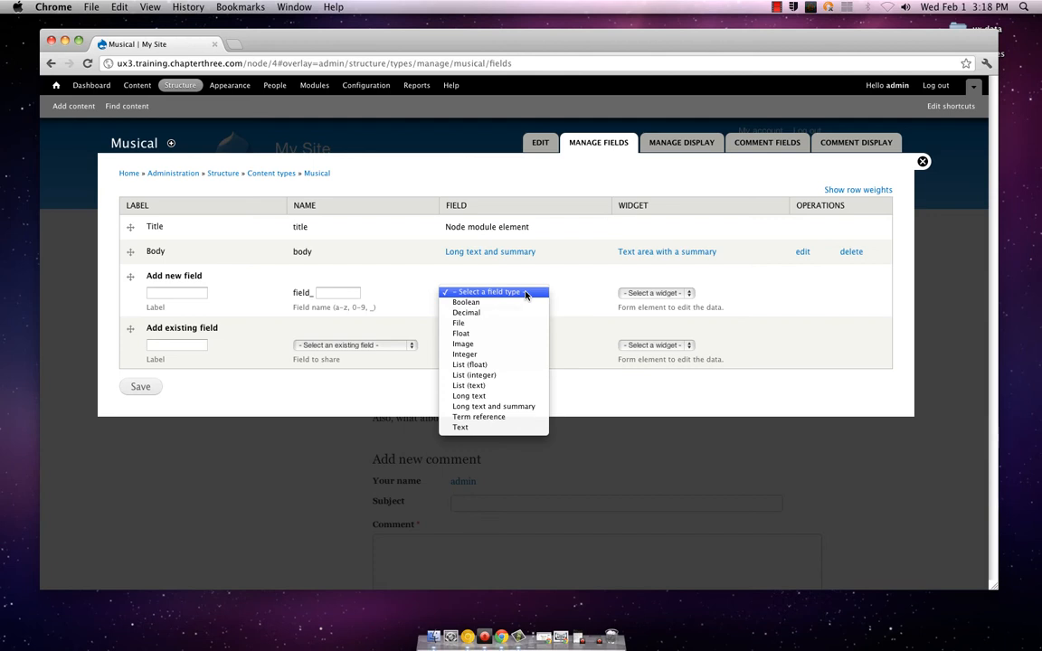
{"action": "left_click", "coordinate": [527, 293]}
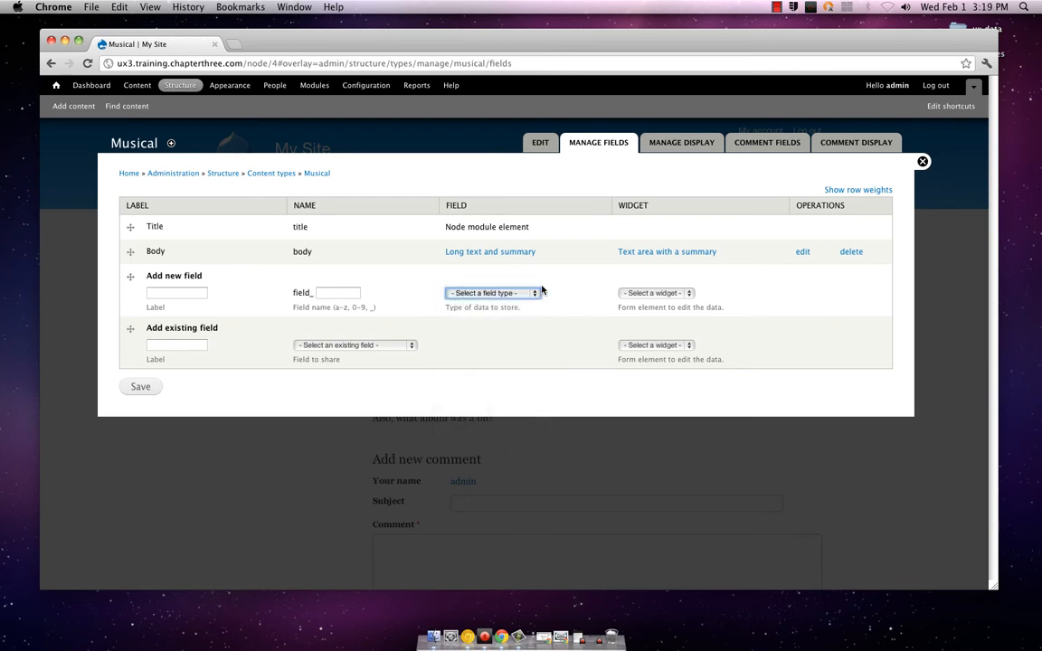
{"action": "left_click", "coordinate": [533, 294]}
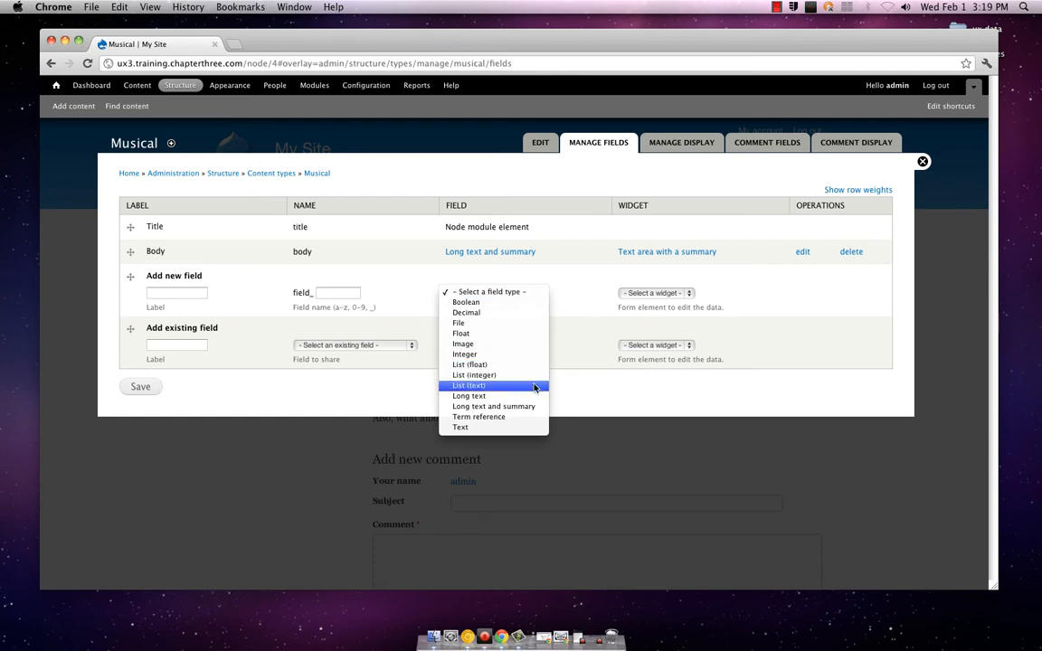
{"action": "left_click", "coordinate": [521, 428]}
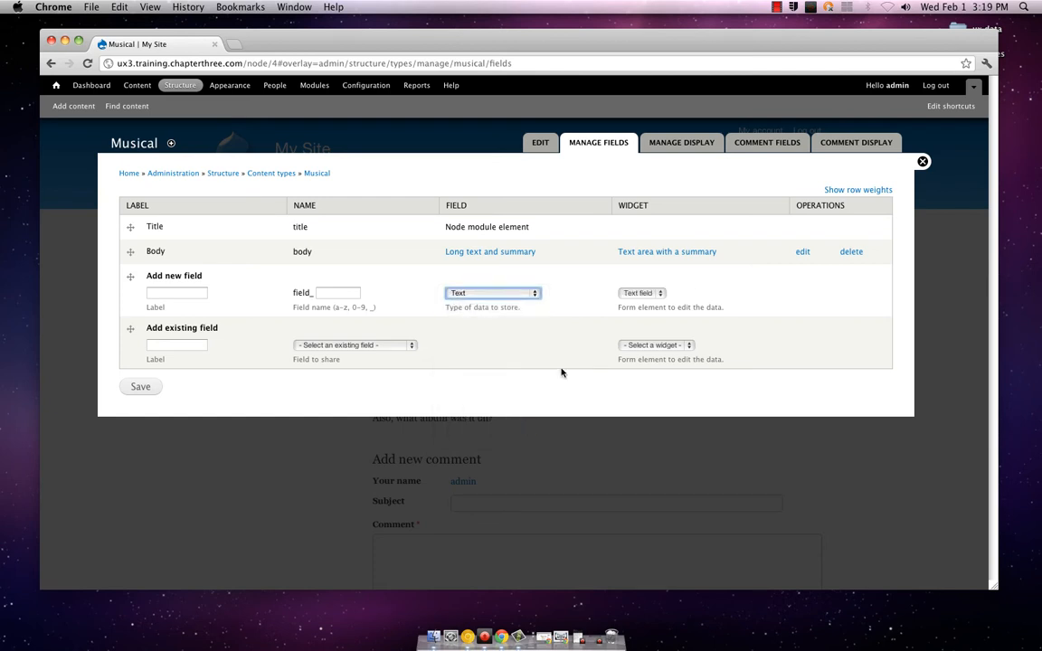
{"action": "left_click", "coordinate": [638, 294]}
{"action": "left_click", "coordinate": [638, 294]}
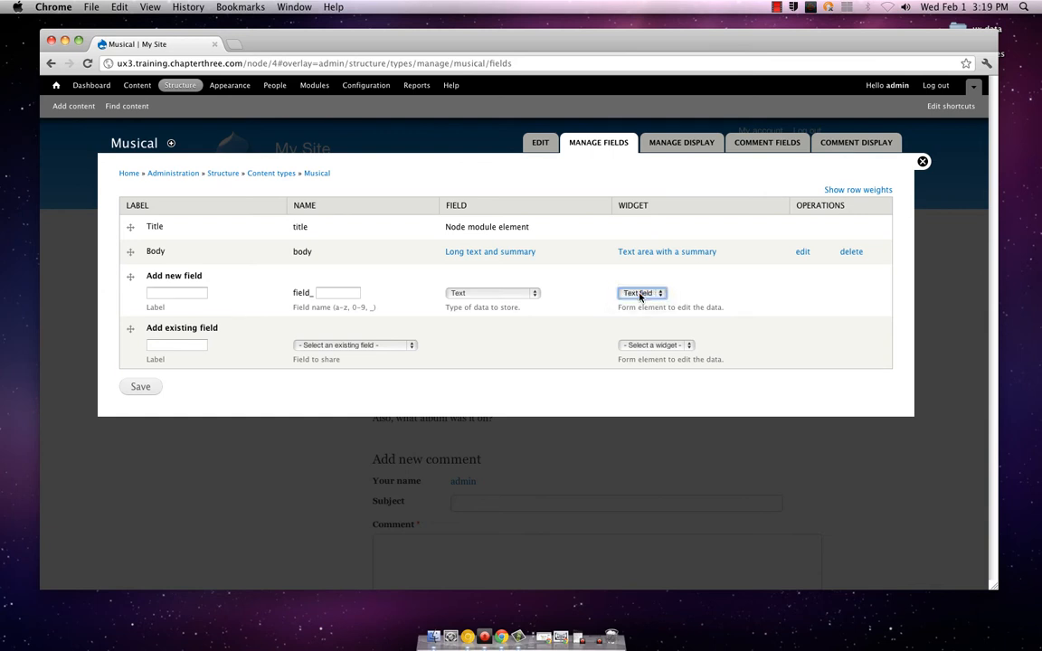
Switch the new field's type to Term reference and examine its widget options, keeping Select list
{"action": "left_click", "coordinate": [533, 294]}
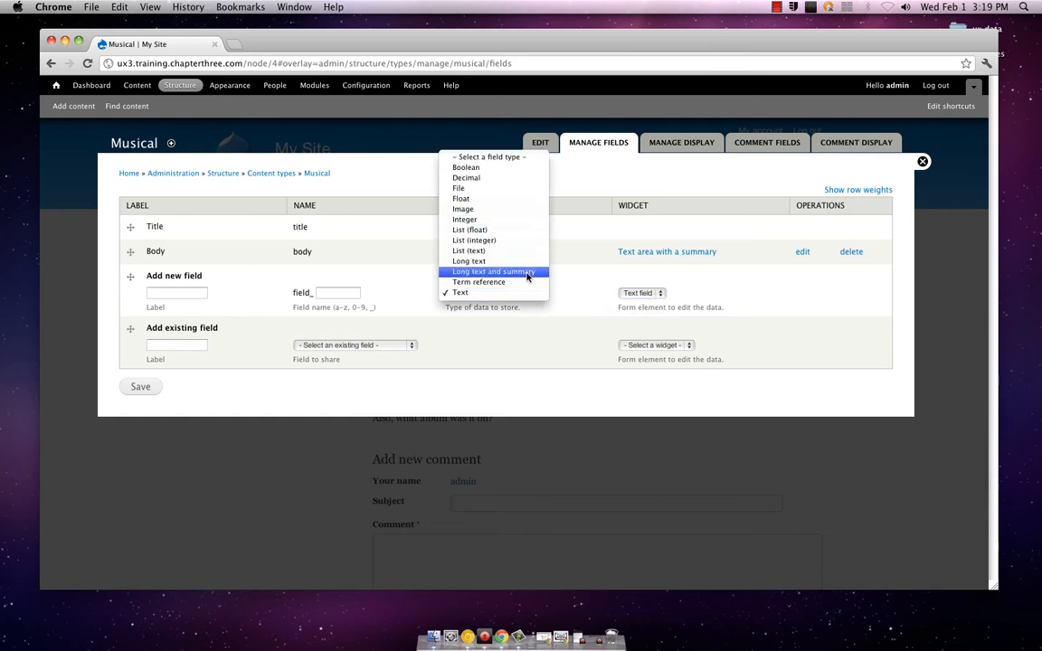
{"action": "left_click", "coordinate": [523, 282]}
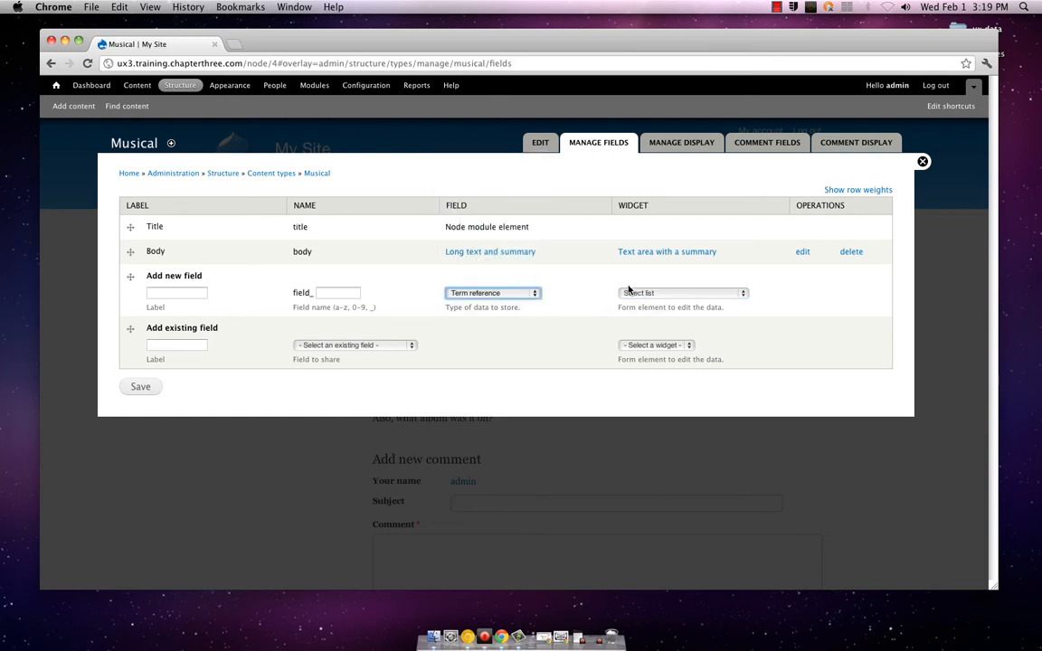
{"action": "left_click", "coordinate": [631, 291]}
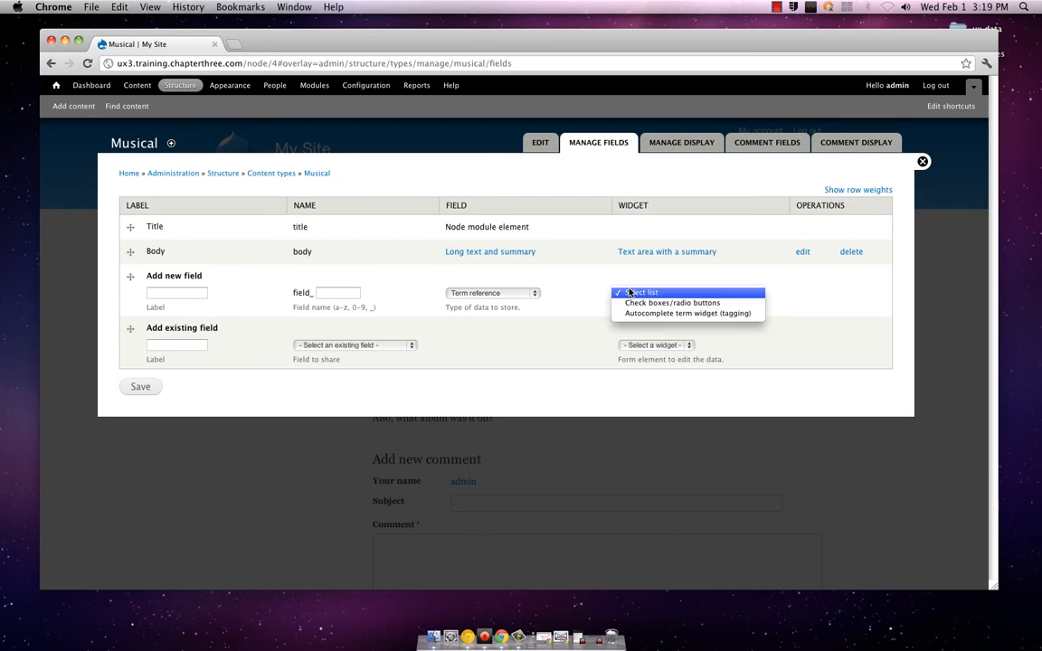
{"action": "left_click", "coordinate": [630, 292]}
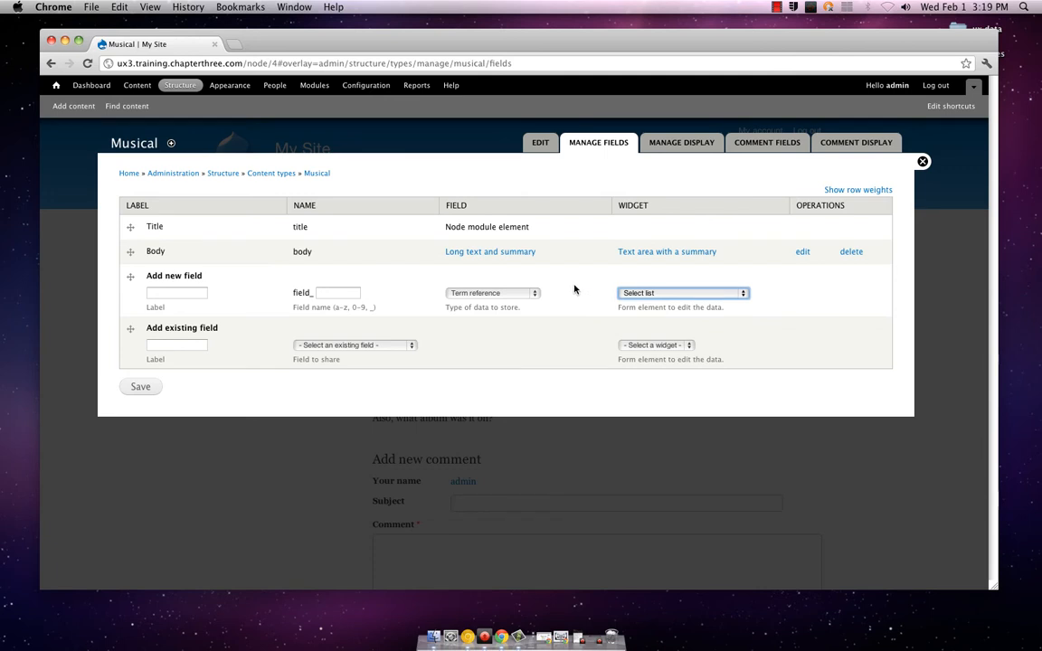
Switch the new field's type to Boolean and examine its widget options, keeping Check boxes/radio buttons
{"action": "left_click", "coordinate": [535, 294]}
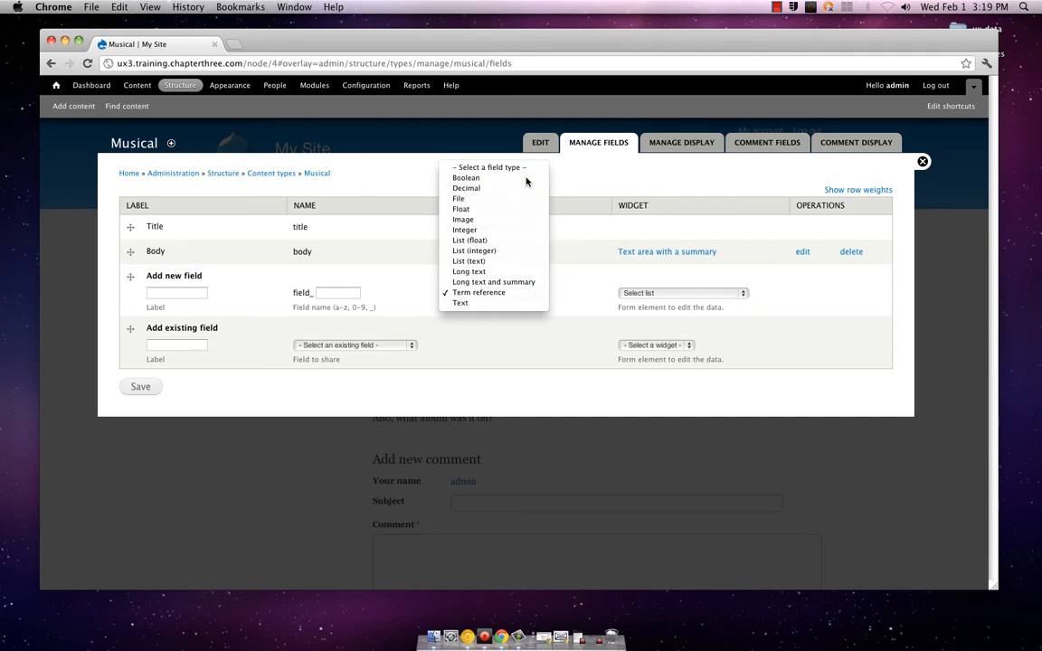
{"action": "left_click", "coordinate": [525, 177]}
{"action": "left_click", "coordinate": [630, 293]}
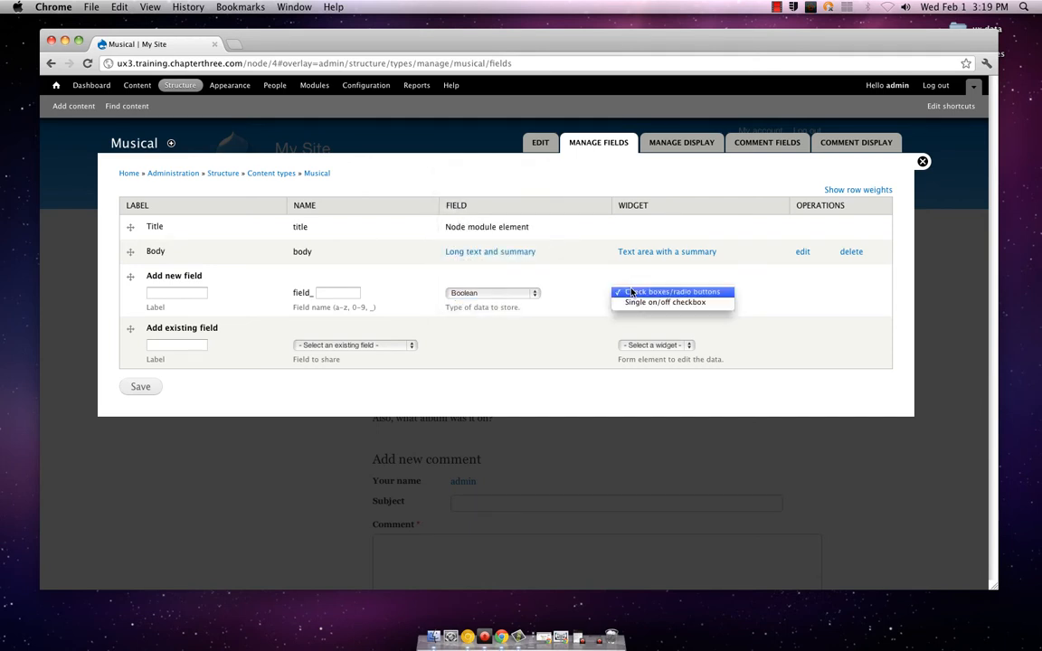
{"action": "left_click", "coordinate": [631, 292]}
{"action": "left_click", "coordinate": [528, 293]}
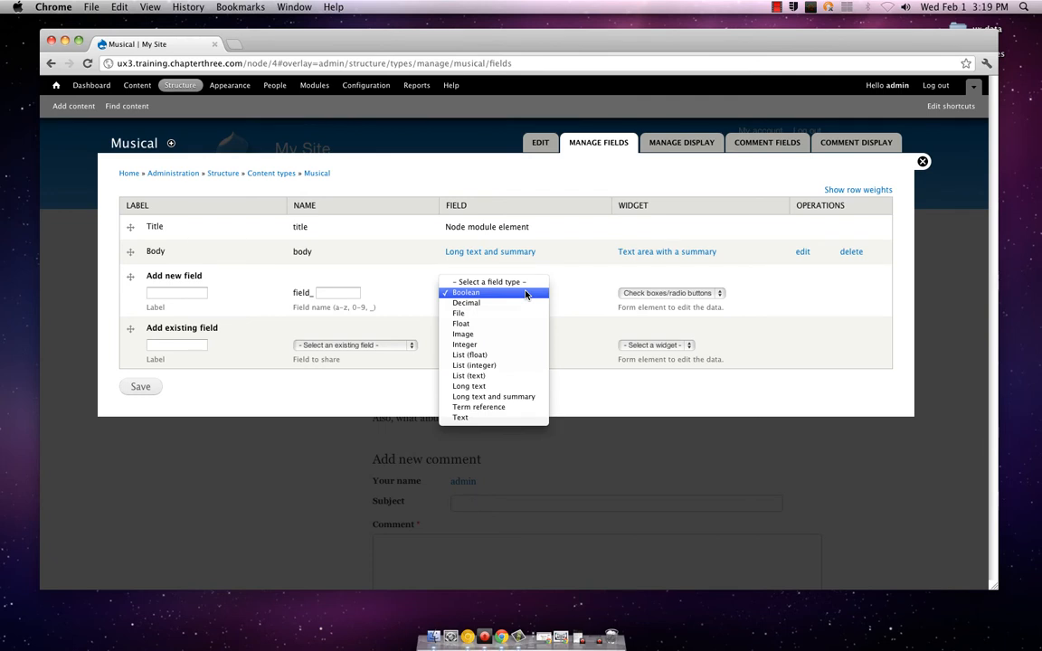
{"action": "left_click", "coordinate": [570, 292]}
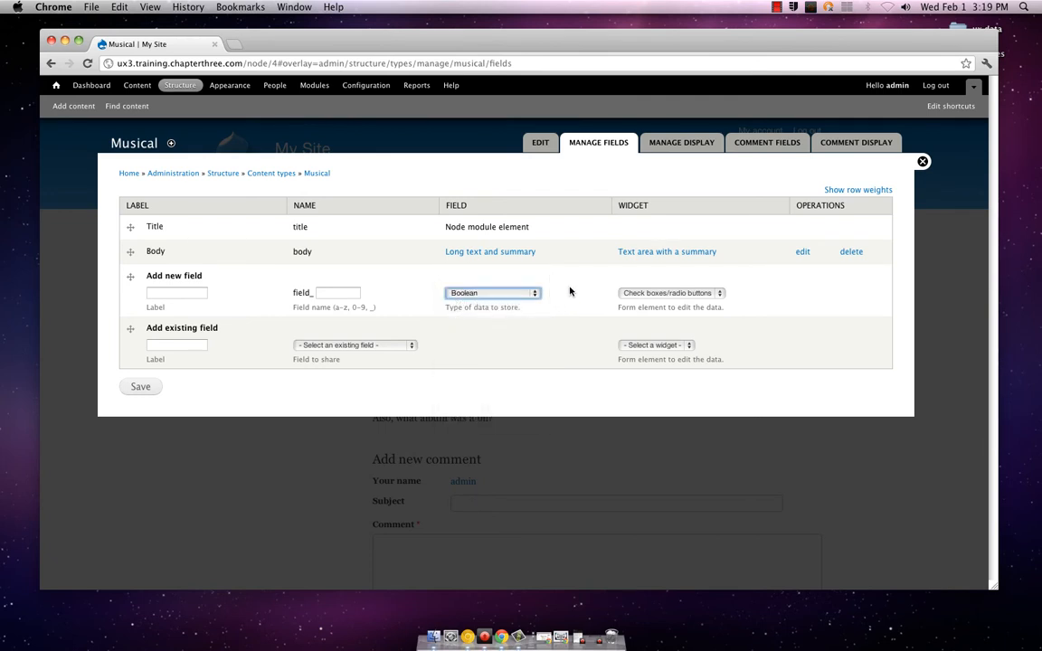
{"action": "left_click", "coordinate": [546, 295]}
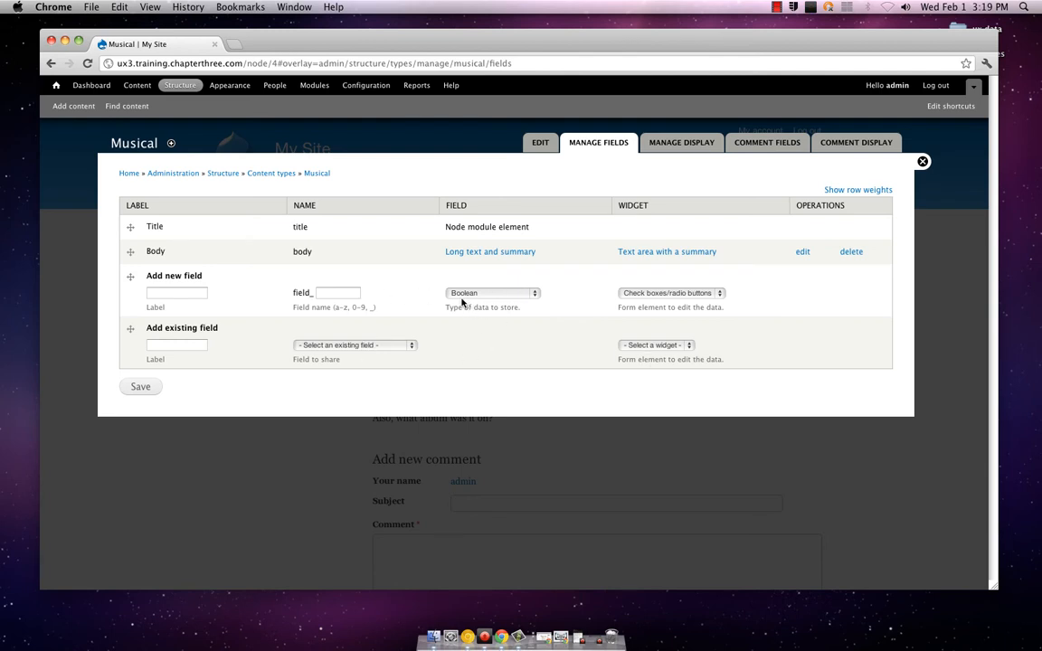
Select the existing Image field and the existing Tags term reference field in turn, and examine the widgets each one offers
{"action": "left_click", "coordinate": [403, 345]}
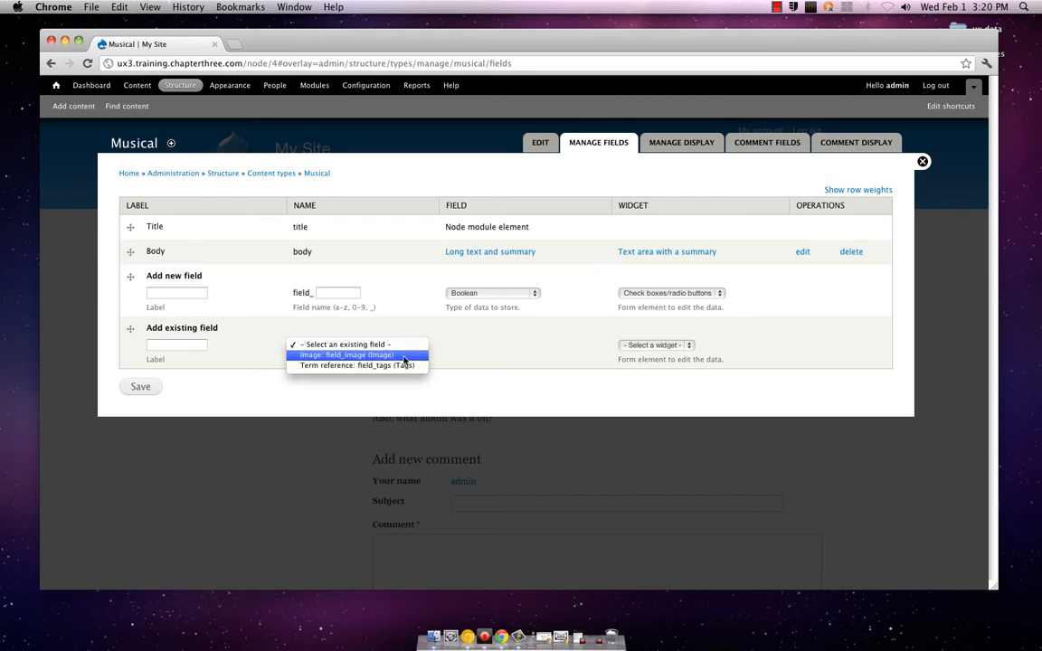
{"action": "left_click", "coordinate": [403, 359]}
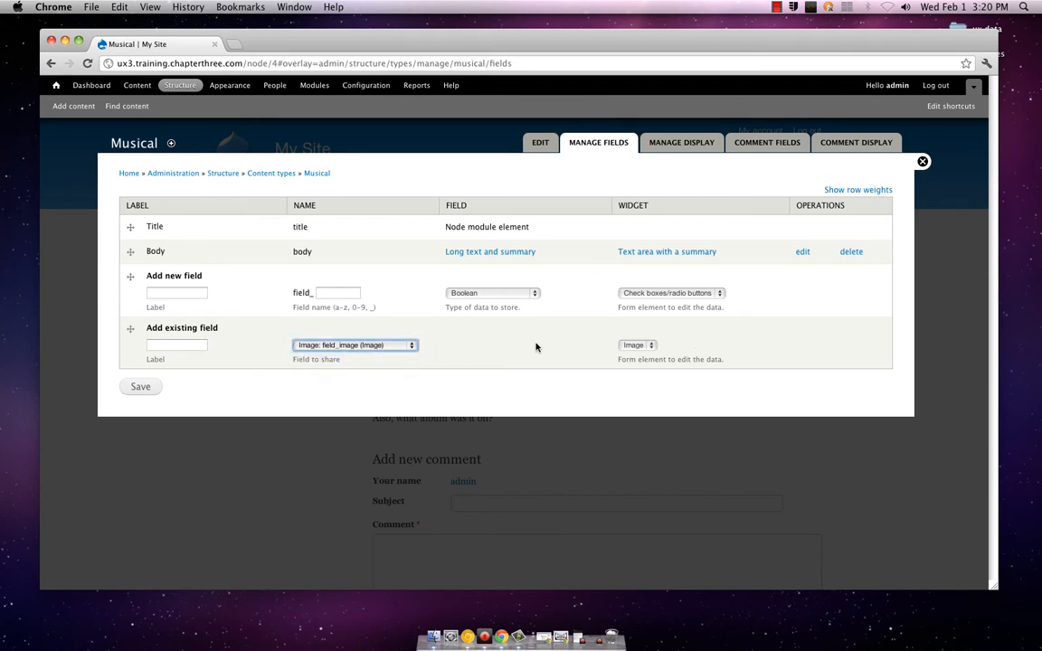
{"action": "left_click", "coordinate": [635, 345]}
{"action": "left_click", "coordinate": [636, 348]}
{"action": "left_click", "coordinate": [362, 344]}
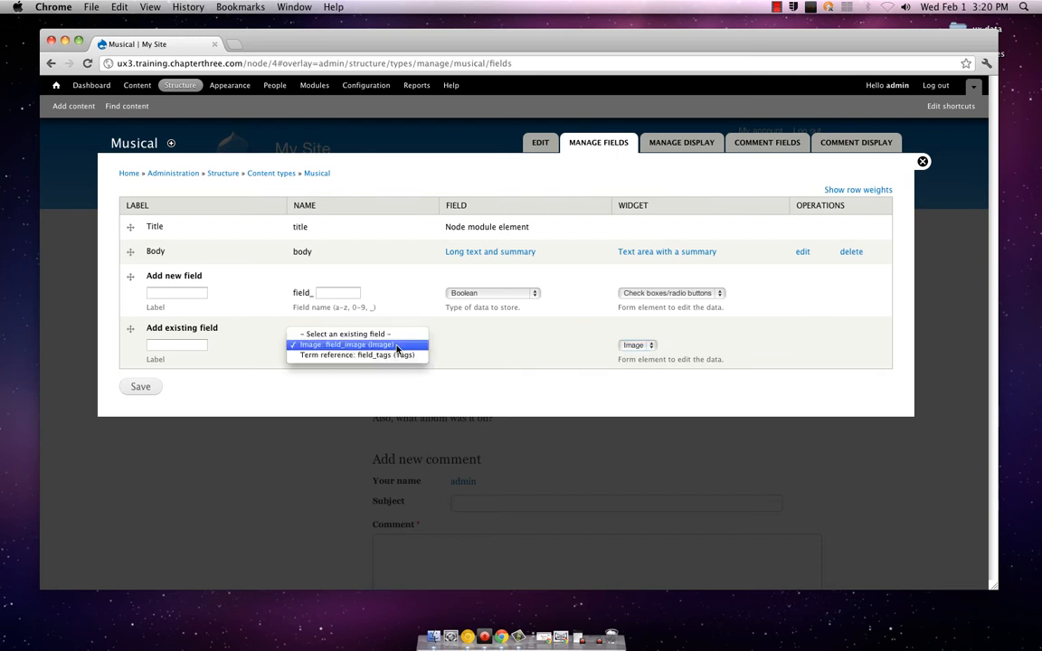
{"action": "left_click", "coordinate": [353, 357]}
{"action": "left_click", "coordinate": [624, 345]}
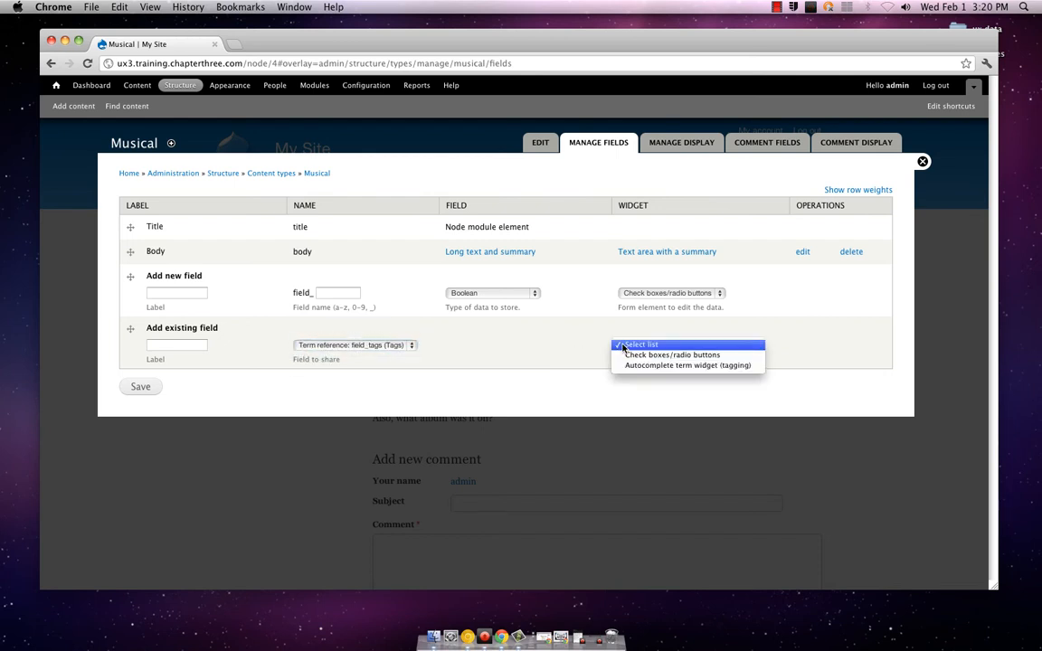
{"action": "left_click", "coordinate": [640, 345]}
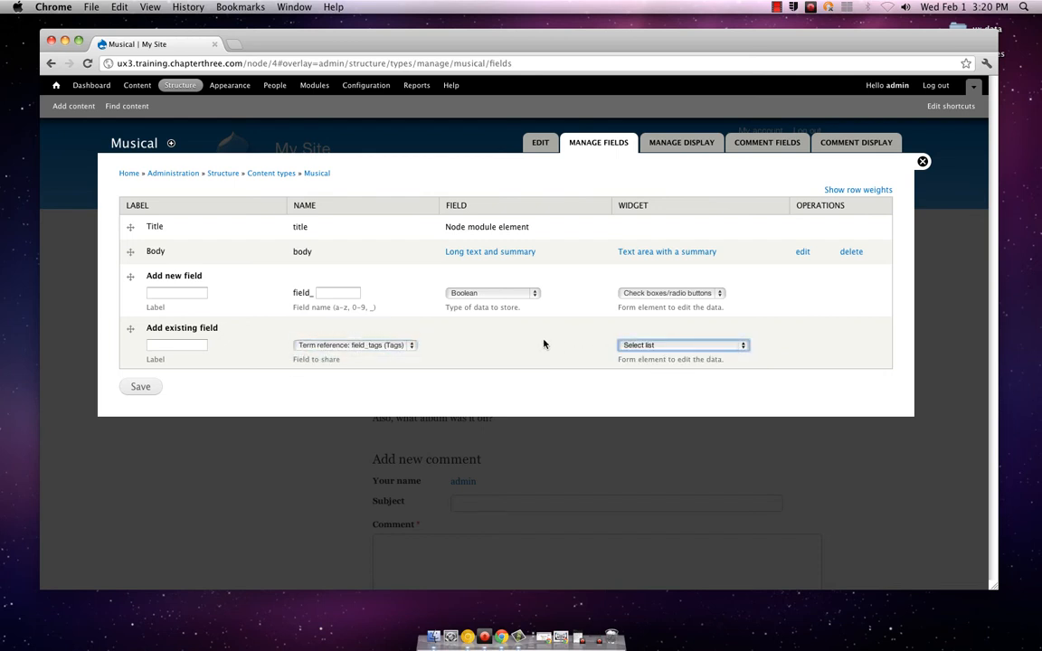
{"action": "left_click", "coordinate": [624, 346]}
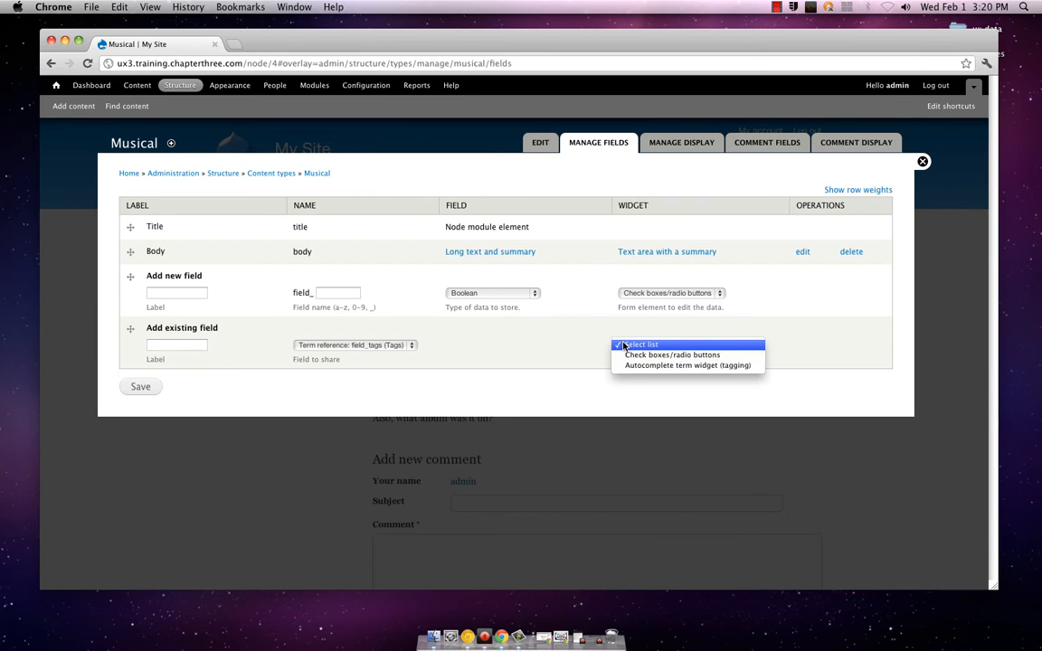
{"action": "left_click", "coordinate": [624, 345]}
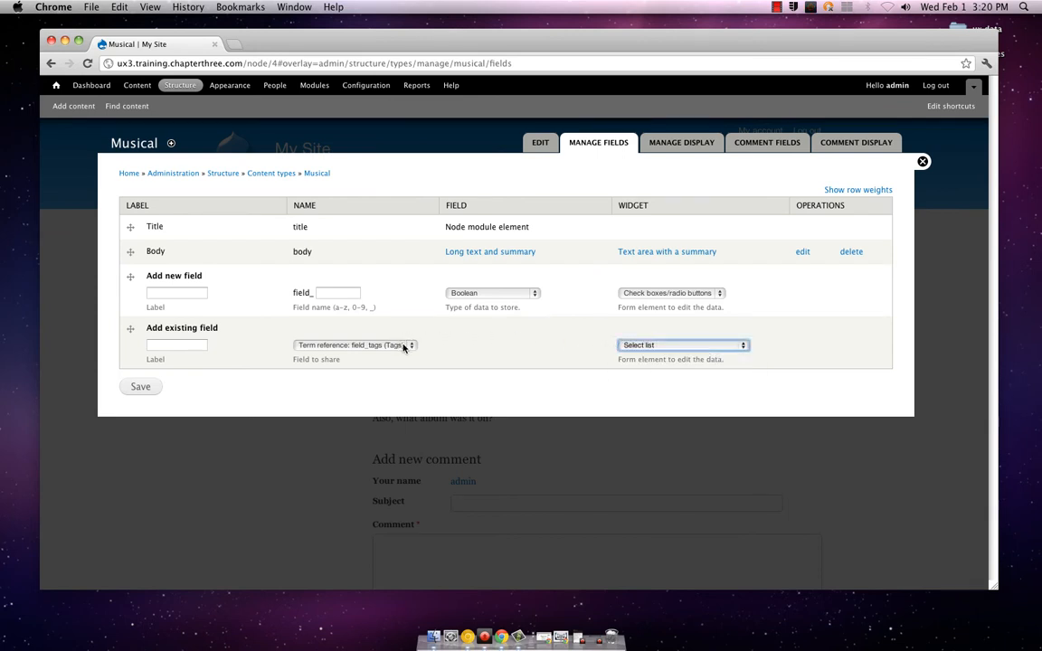
Set the new field's type to Term reference with the Autocomplete term widget (tagging)
{"action": "left_click", "coordinate": [476, 294]}
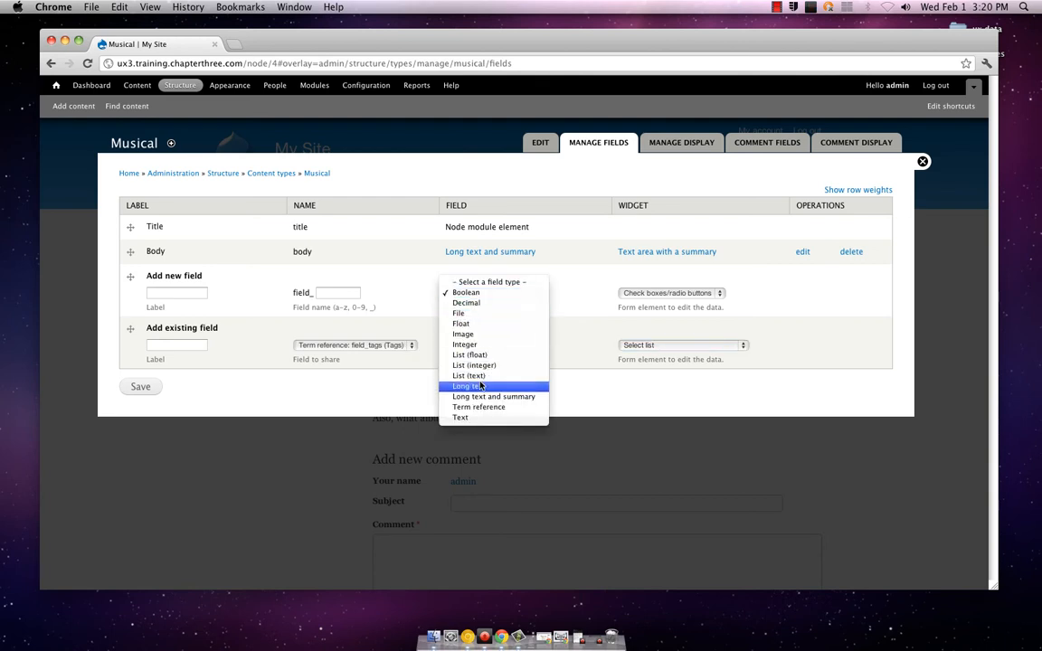
{"action": "left_click", "coordinate": [493, 407]}
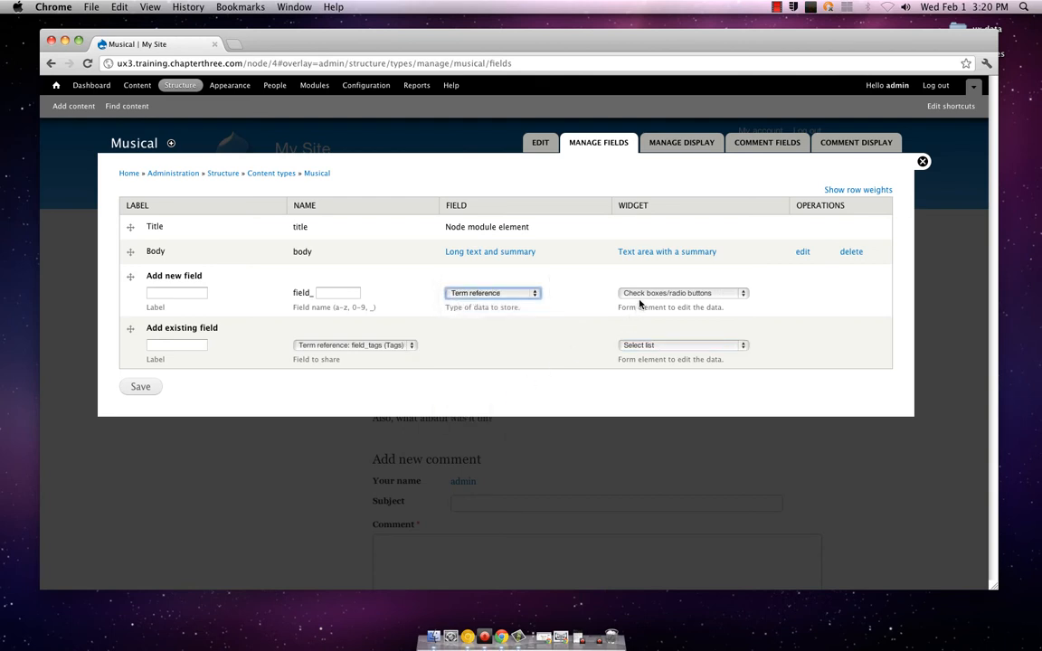
{"action": "left_click", "coordinate": [638, 296]}
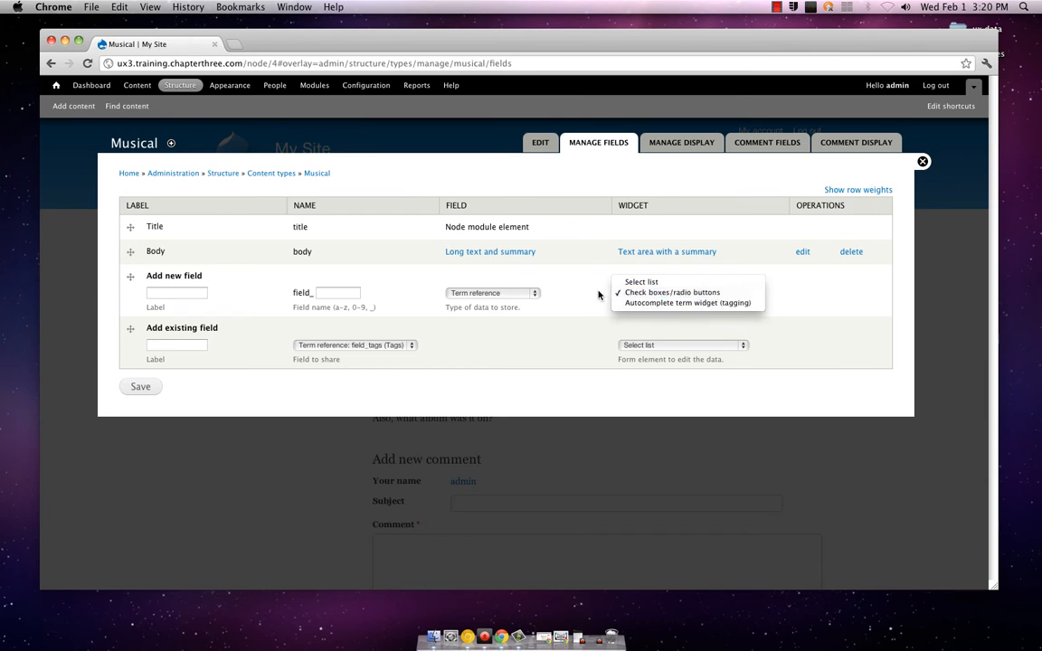
{"action": "left_click", "coordinate": [613, 295]}
{"action": "left_click", "coordinate": [615, 296]}
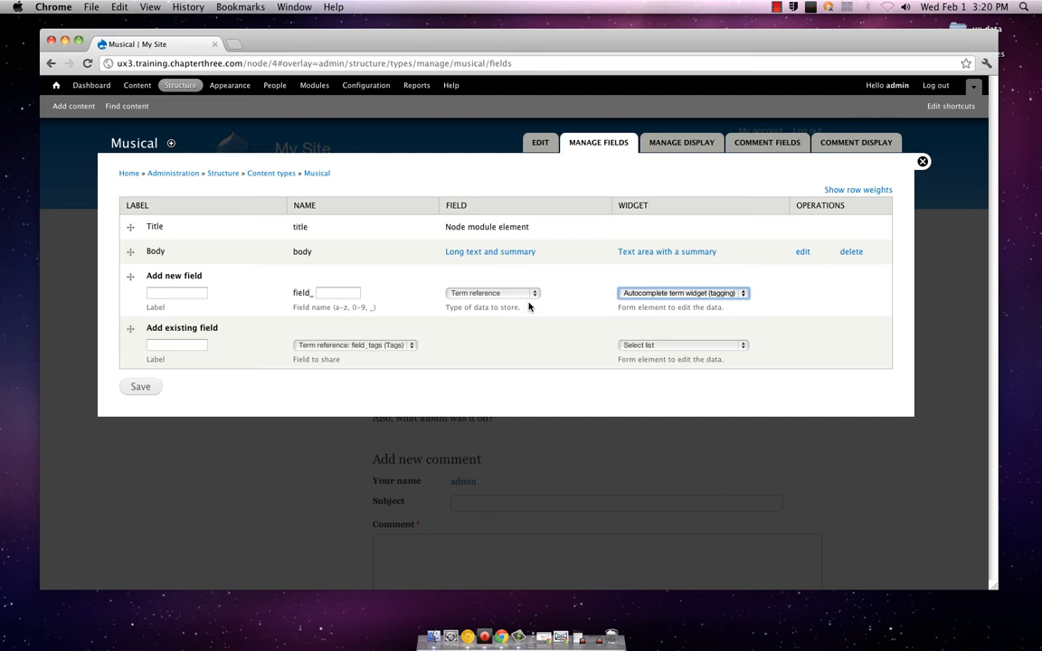
Try the Autocomplete term widget (tagging) for the existing Tags field and return its widget to Select list
{"action": "left_click", "coordinate": [411, 345]}
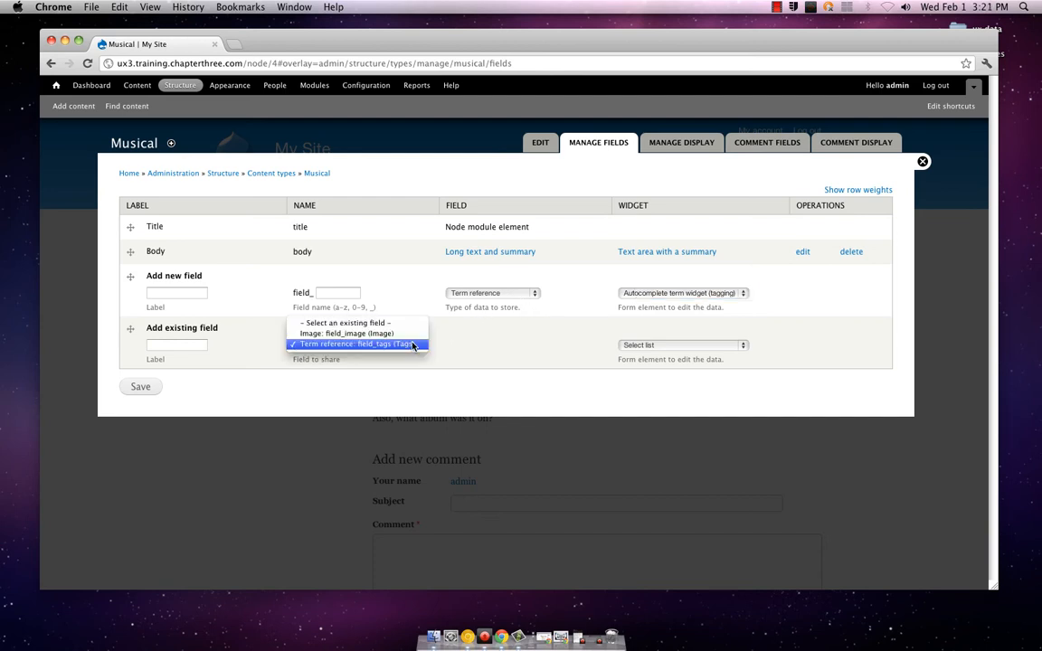
{"action": "left_click", "coordinate": [412, 344]}
{"action": "left_click", "coordinate": [625, 346]}
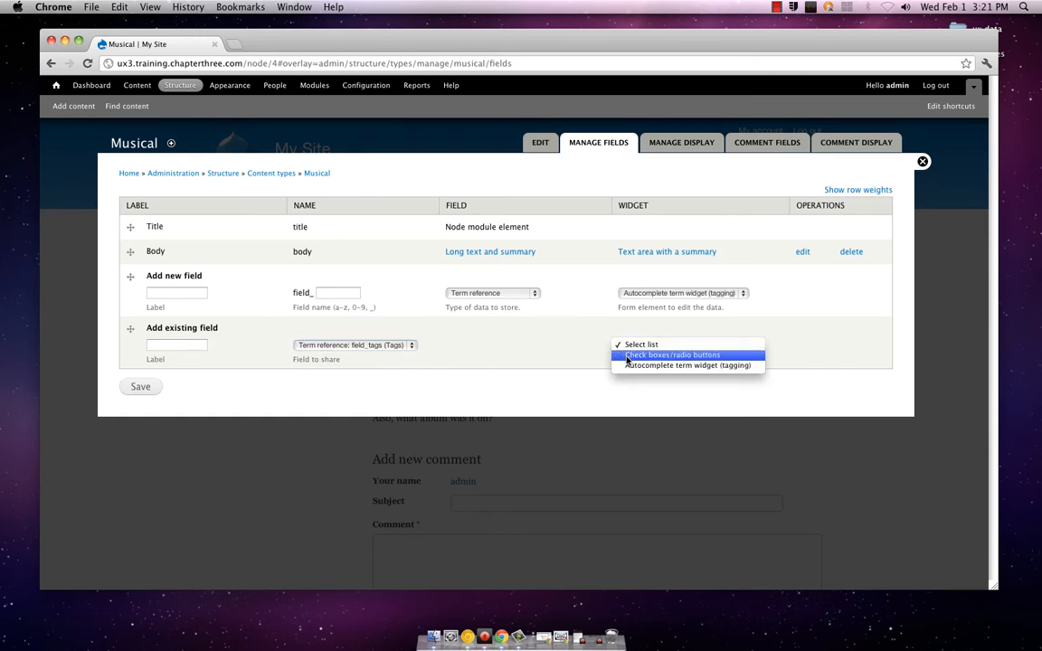
{"action": "left_click", "coordinate": [625, 365]}
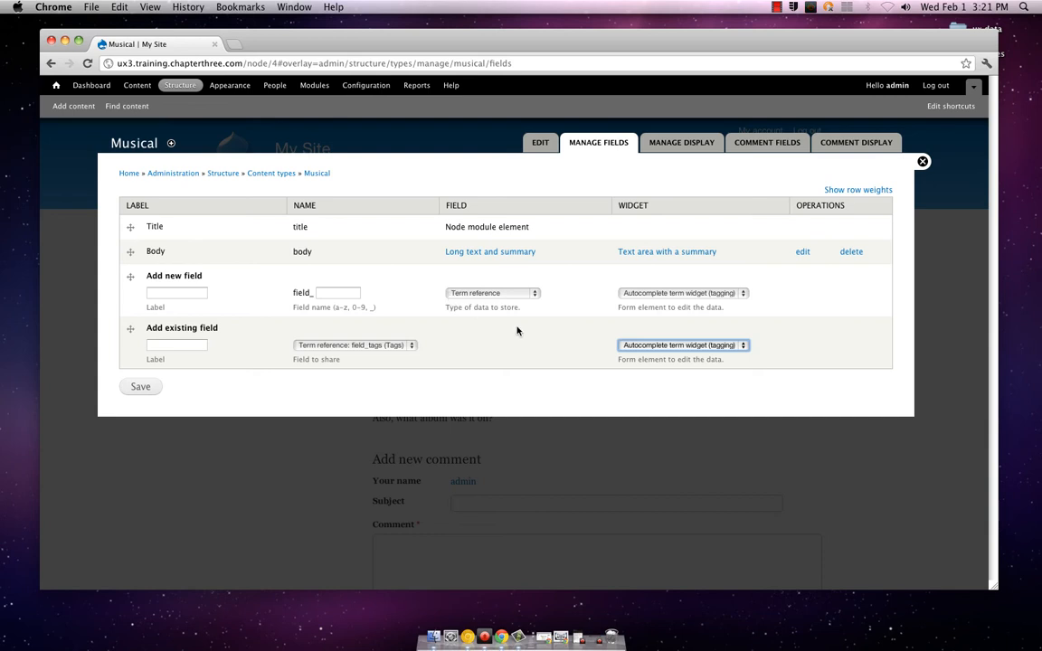
{"action": "left_click", "coordinate": [624, 346]}
{"action": "left_click", "coordinate": [634, 323]}
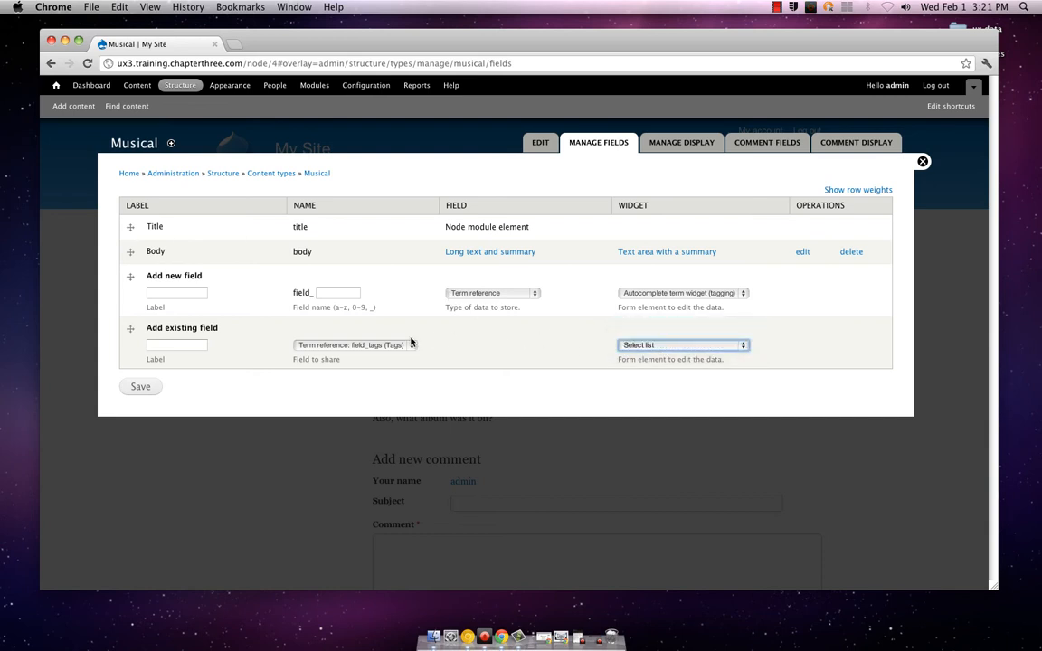
Clear the field selection in the existing field row
{"action": "left_click", "coordinate": [398, 345]}
{"action": "left_click", "coordinate": [362, 319]}
{"action": "left_click", "coordinate": [439, 341]}
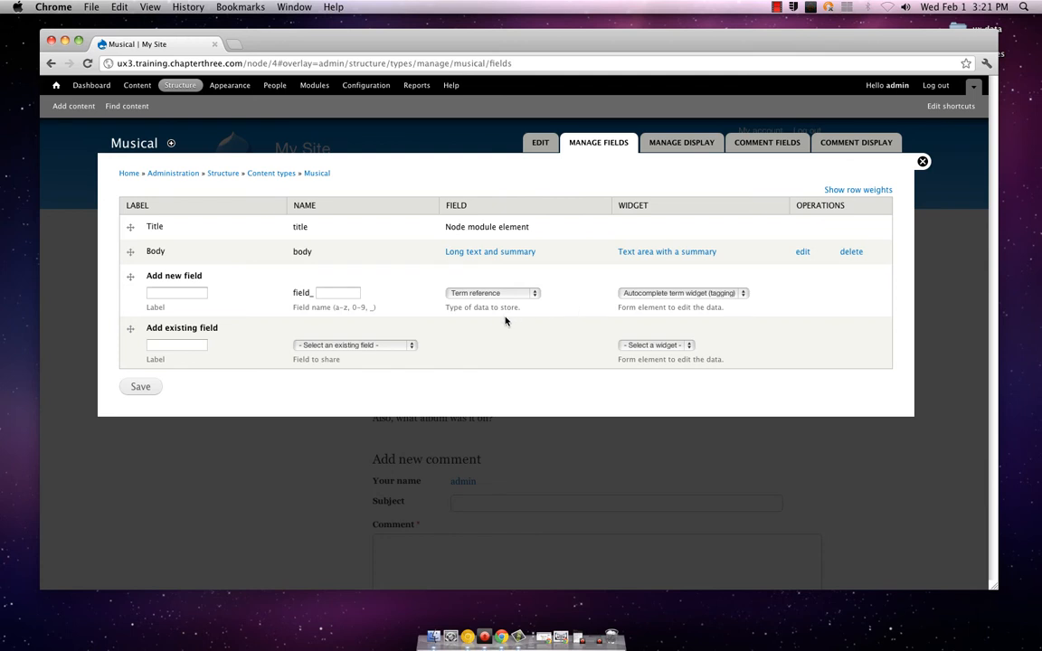
Label the new term reference field Keywords, give it the field name music, and save it
{"action": "left_click", "coordinate": [142, 387]}
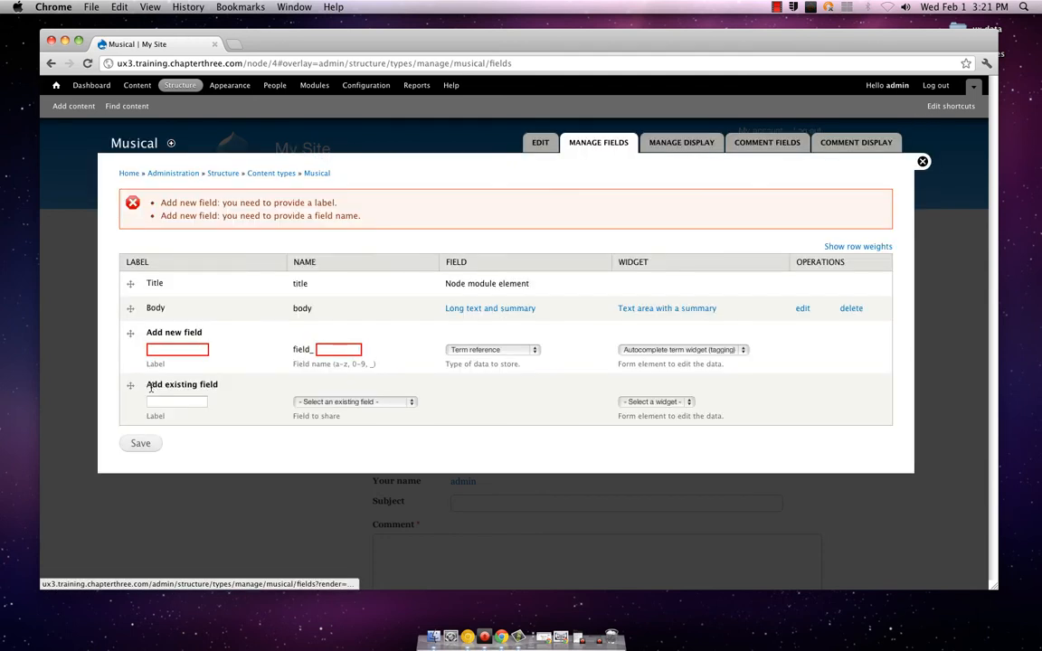
{"action": "left_click", "coordinate": [182, 348]}
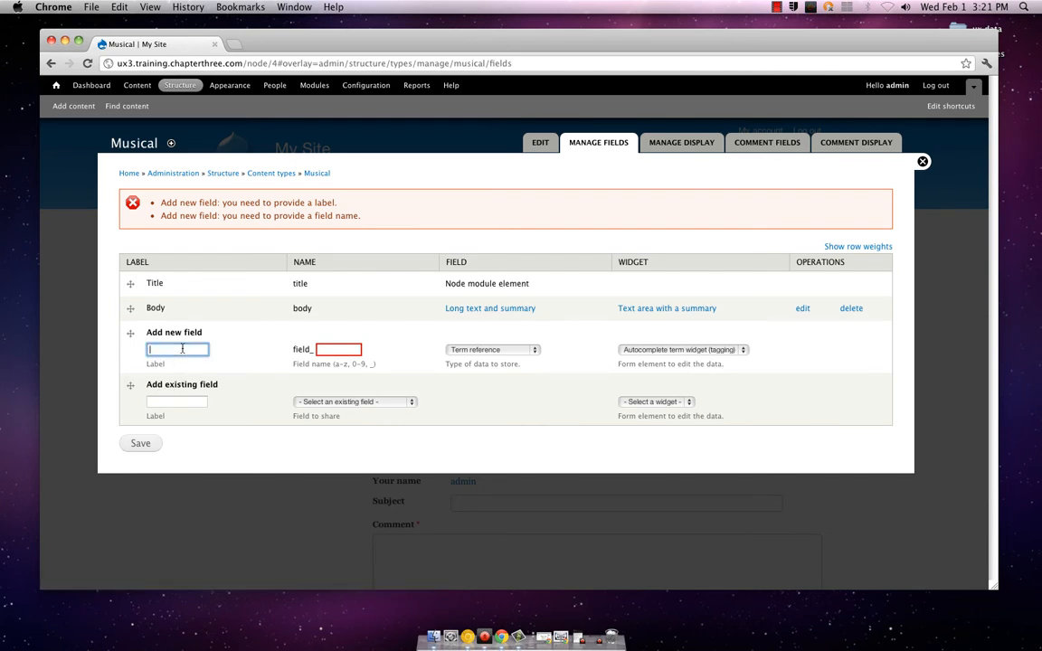
{"action": "type", "text": "Keywords"}
{"action": "key", "text": "Tab"}
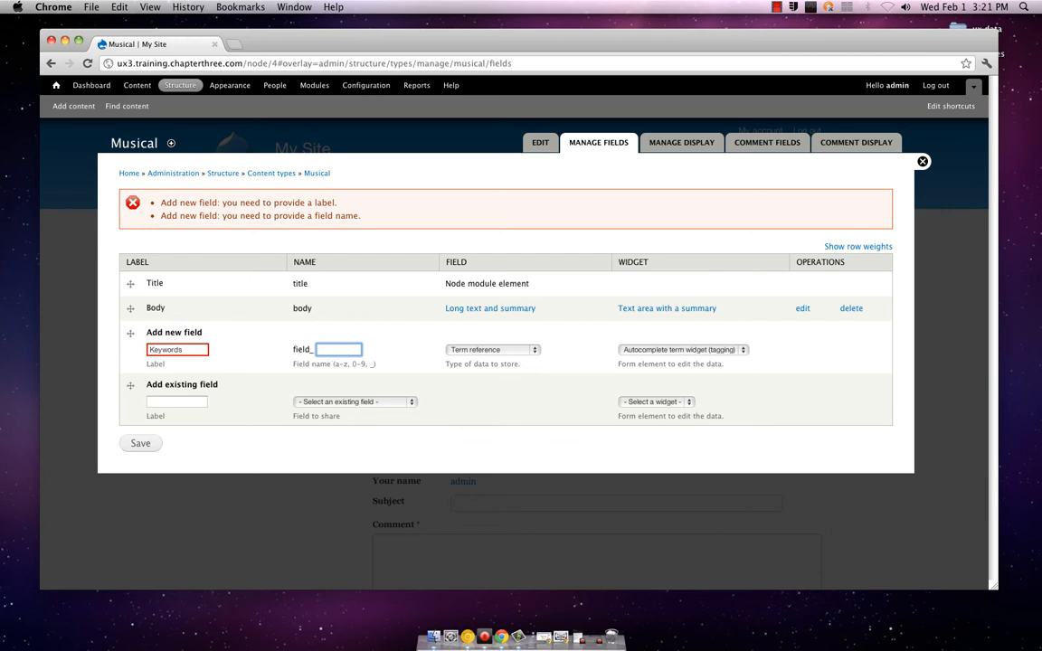
{"action": "type", "text": "music"}
{"action": "left_click", "coordinate": [140, 443]}
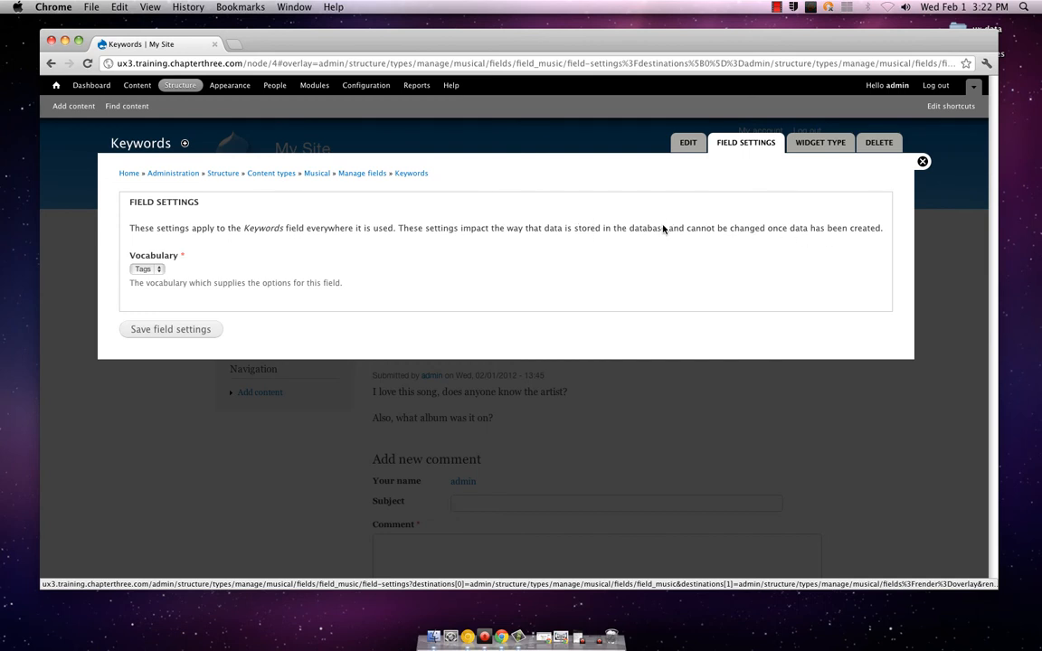
Choose Tags as the vocabulary that supplies the Keywords field's options
{"action": "left_click", "coordinate": [159, 269]}
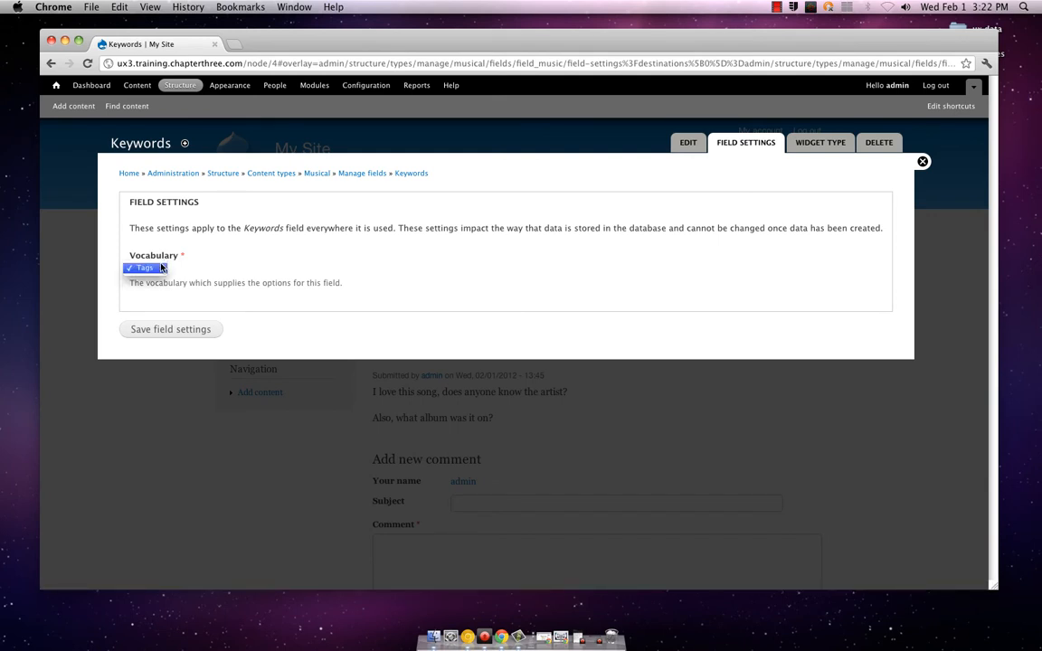
{"action": "left_click", "coordinate": [161, 266]}
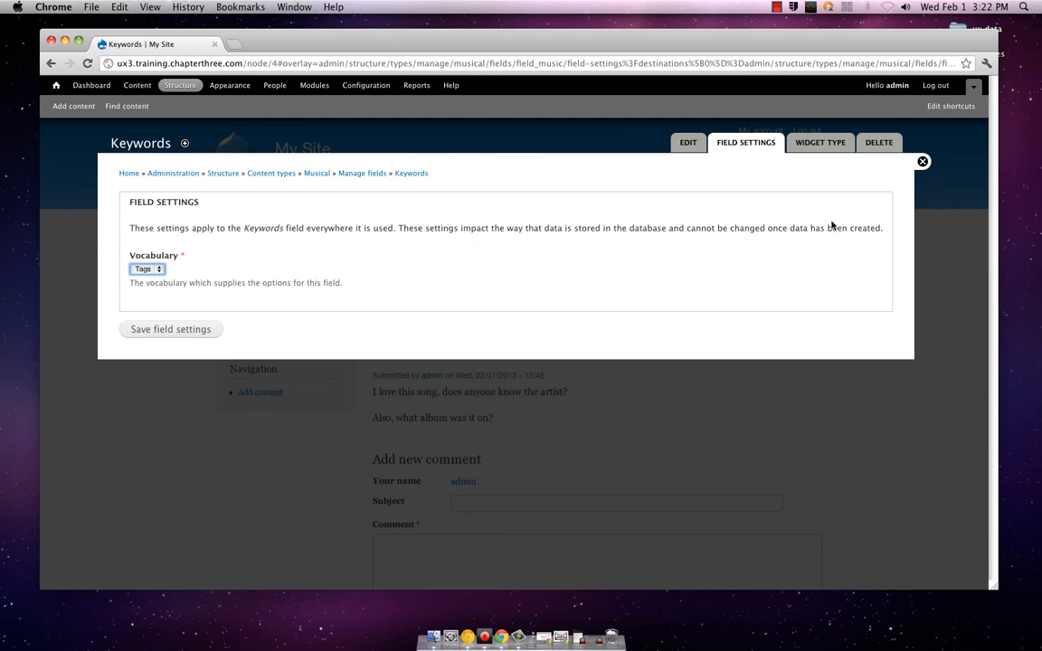
Keep Tags as the Keywords field's vocabulary and save the field settings
{"action": "left_click", "coordinate": [158, 270]}
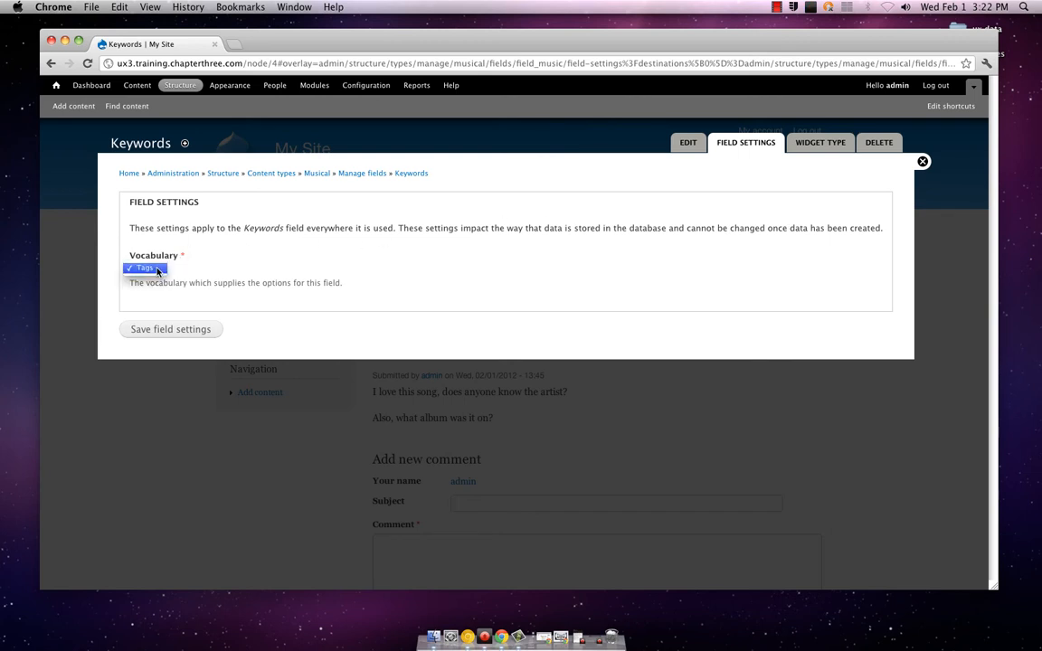
{"action": "left_click", "coordinate": [157, 271]}
{"action": "left_click", "coordinate": [158, 270]}
{"action": "left_click", "coordinate": [157, 270]}
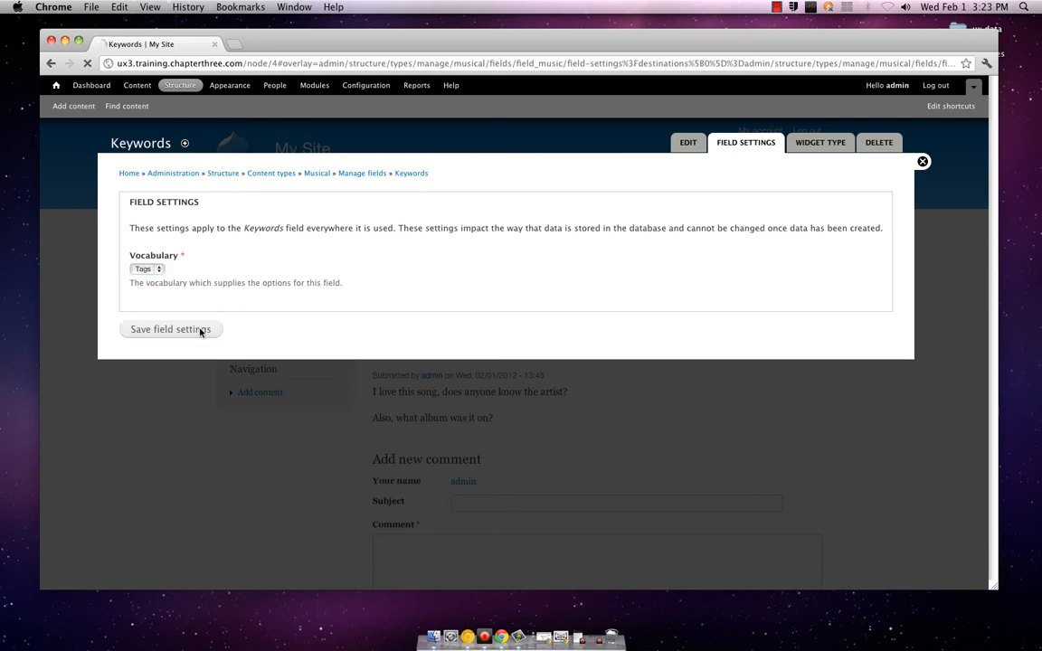
{"action": "left_click", "coordinate": [201, 331]}
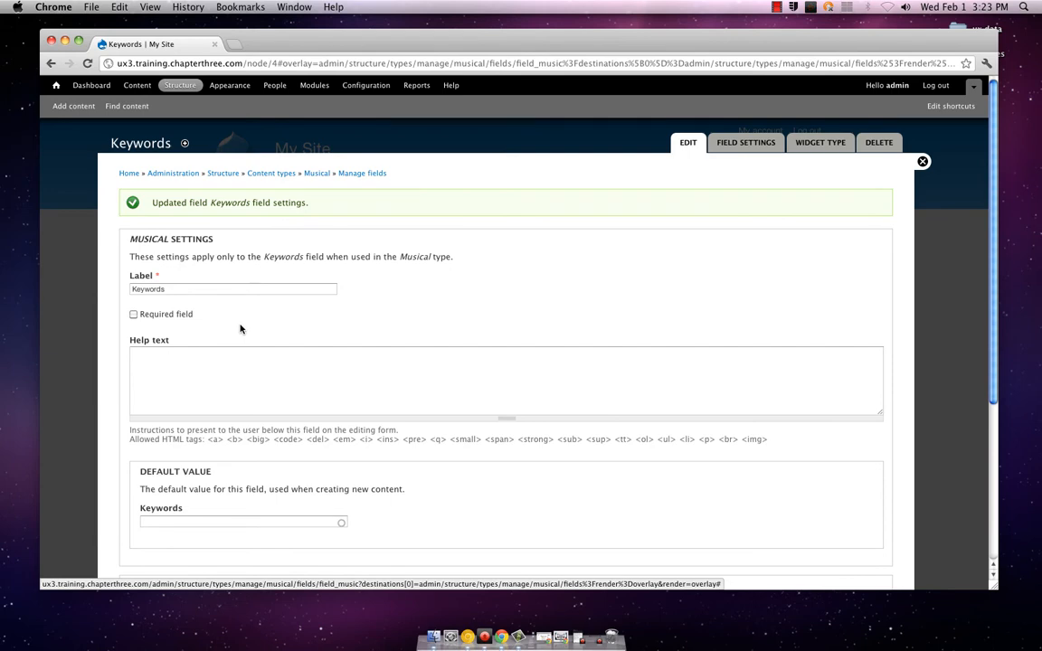
Set the Keywords field's maximum number of values to 10
{"action": "scroll", "coordinate": [239, 329], "scroll_direction": "down", "scroll_amount": 1}
{"action": "scroll", "coordinate": [241, 328], "scroll_direction": "down", "scroll_amount": 1}
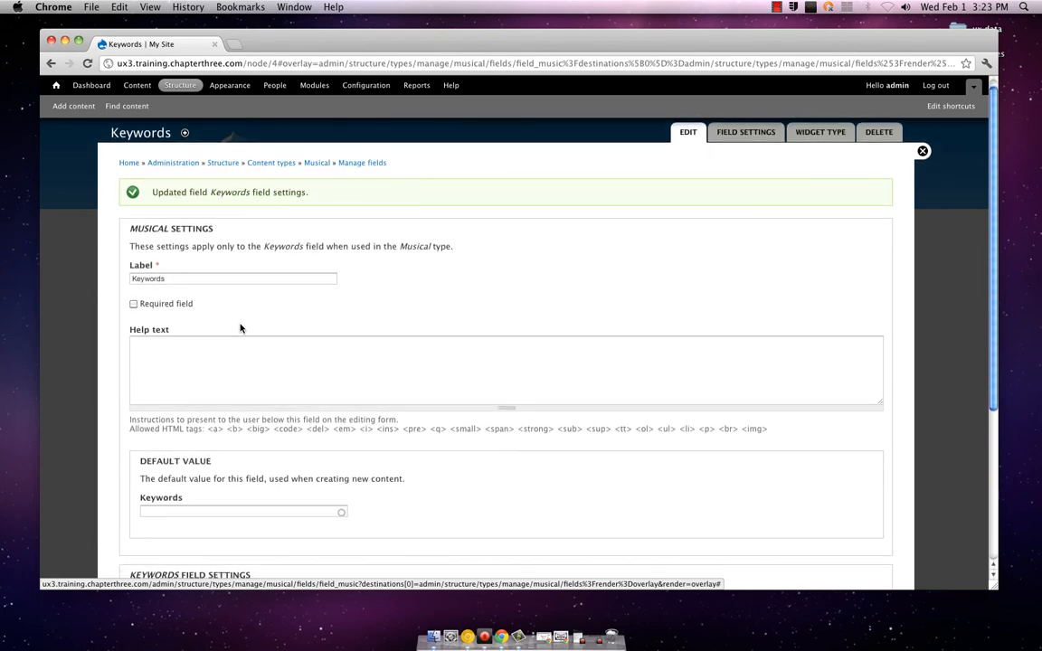
{"action": "scroll", "coordinate": [240, 328], "scroll_direction": "down", "scroll_amount": 5}
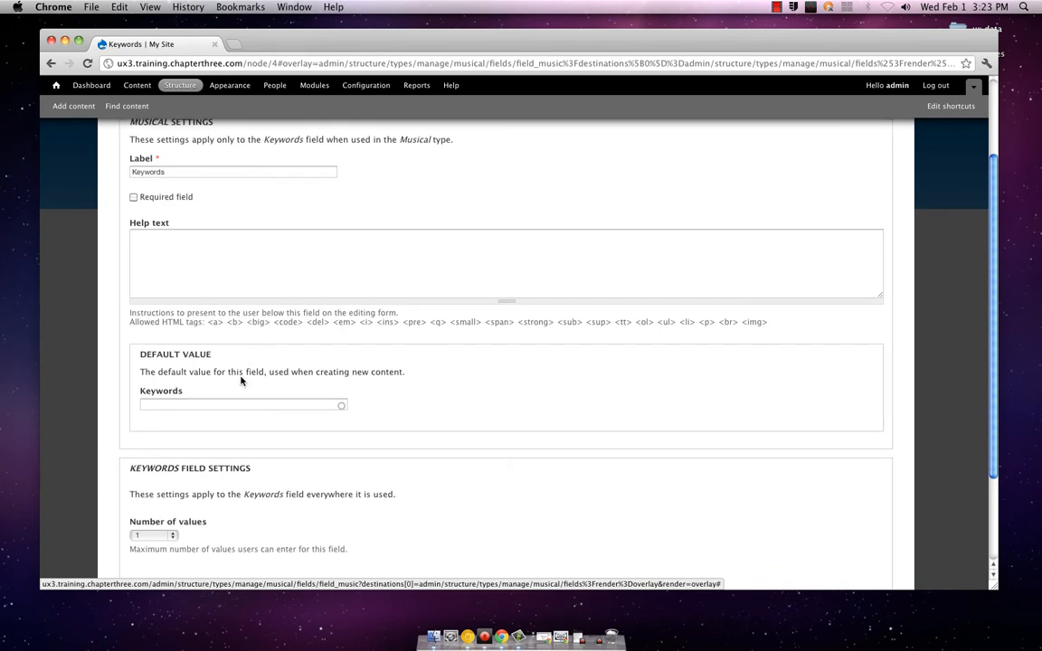
{"action": "left_click", "coordinate": [243, 403]}
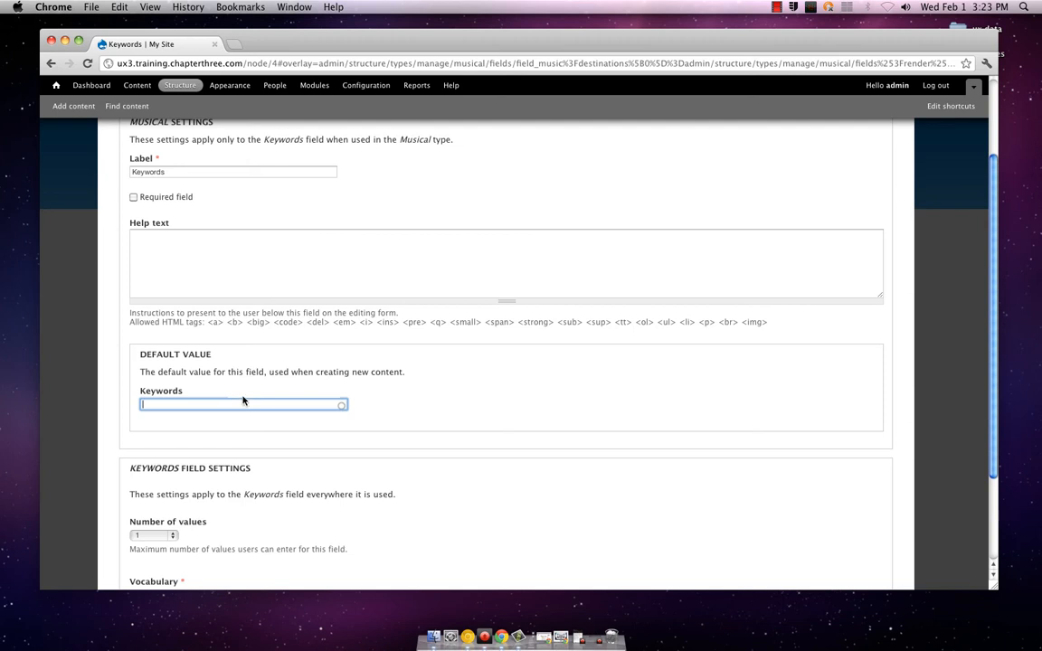
{"action": "scroll", "coordinate": [242, 399], "scroll_direction": "down", "scroll_amount": 3}
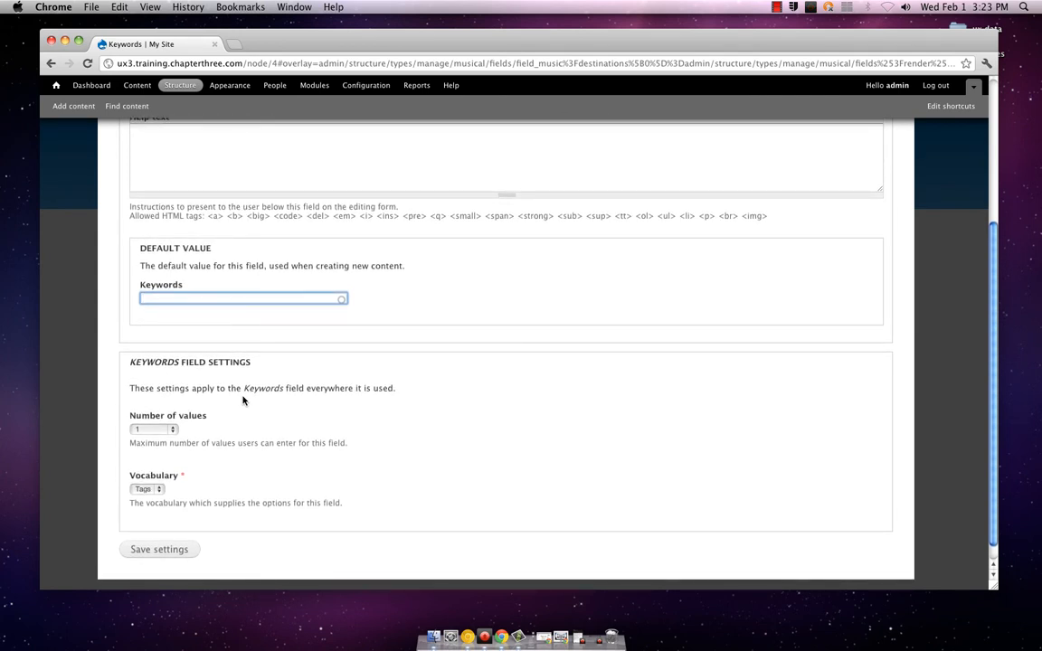
{"action": "left_click", "coordinate": [172, 430]}
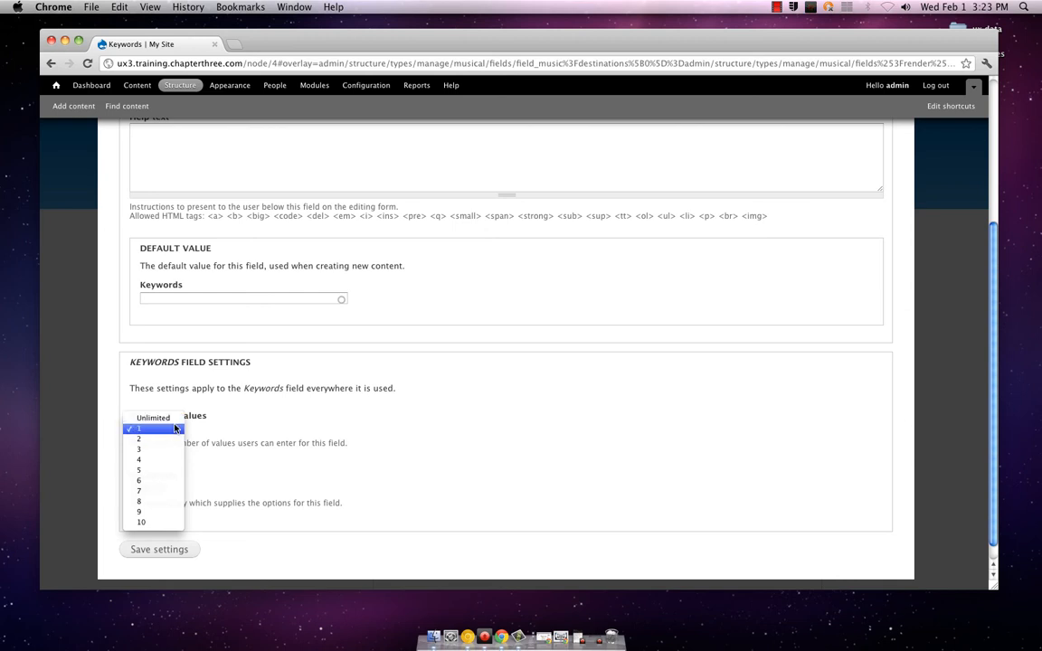
{"action": "left_click", "coordinate": [168, 523]}
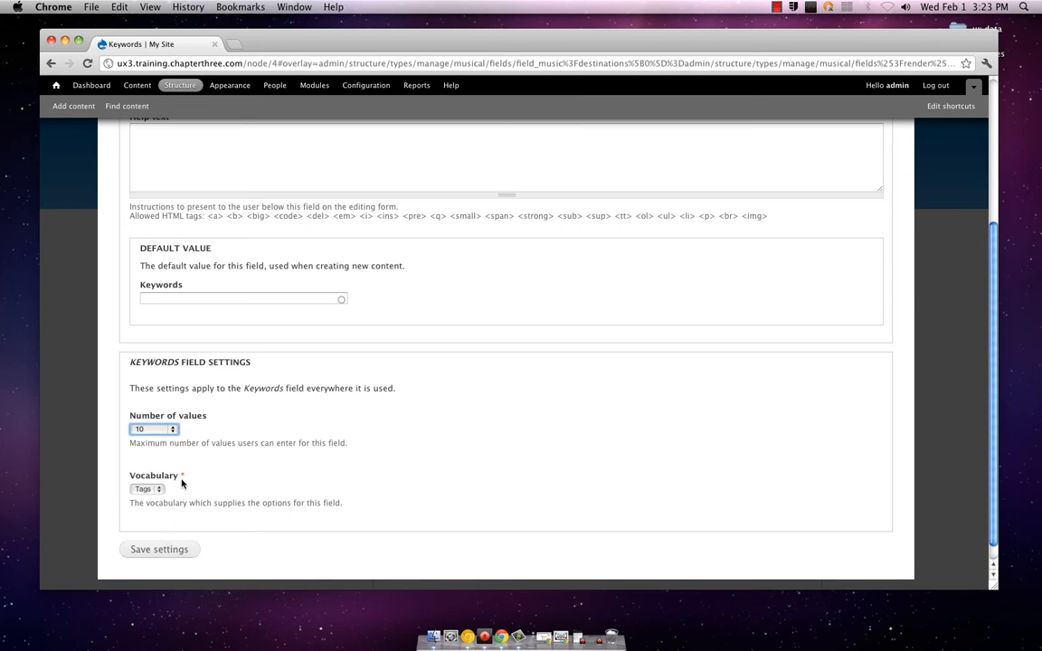
Review the Keywords field's settings, checking the choices offered for its vocabulary and number of values
{"action": "left_click", "coordinate": [147, 490]}
{"action": "left_click", "coordinate": [148, 491]}
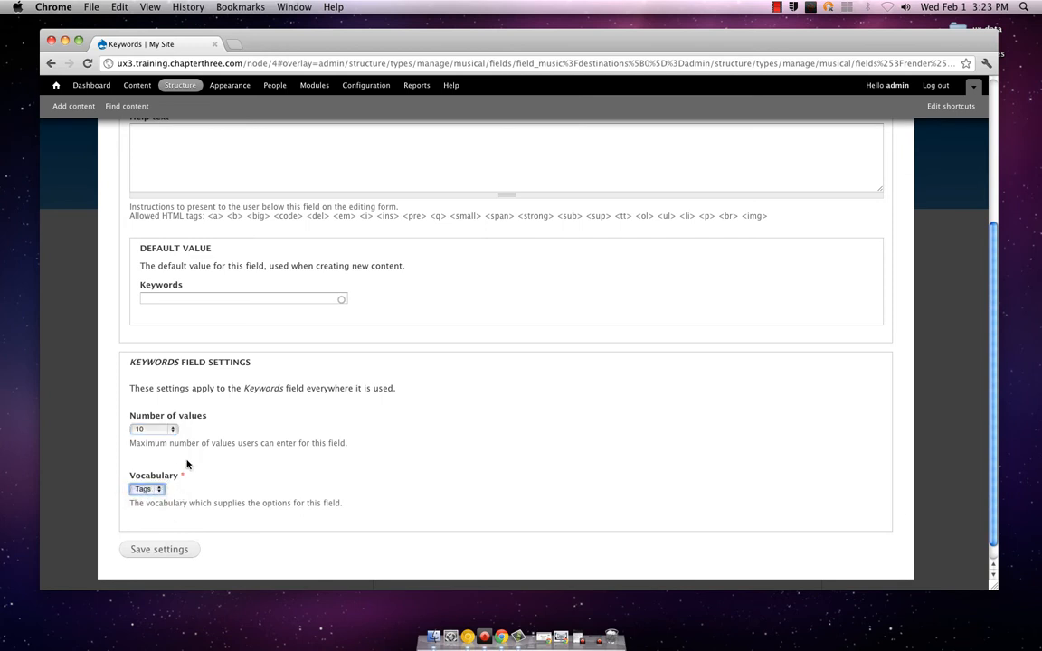
{"action": "scroll", "coordinate": [204, 450], "scroll_direction": "up", "scroll_amount": 5}
{"action": "scroll", "coordinate": [204, 450], "scroll_direction": "up", "scroll_amount": 2}
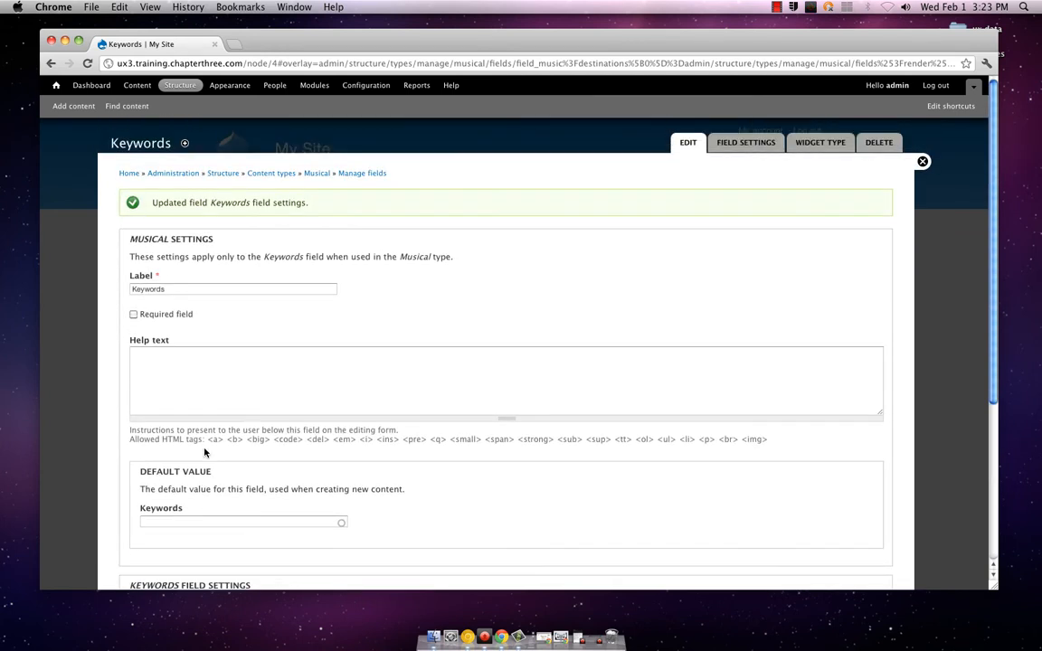
{"action": "scroll", "coordinate": [205, 451], "scroll_direction": "down", "scroll_amount": 5}
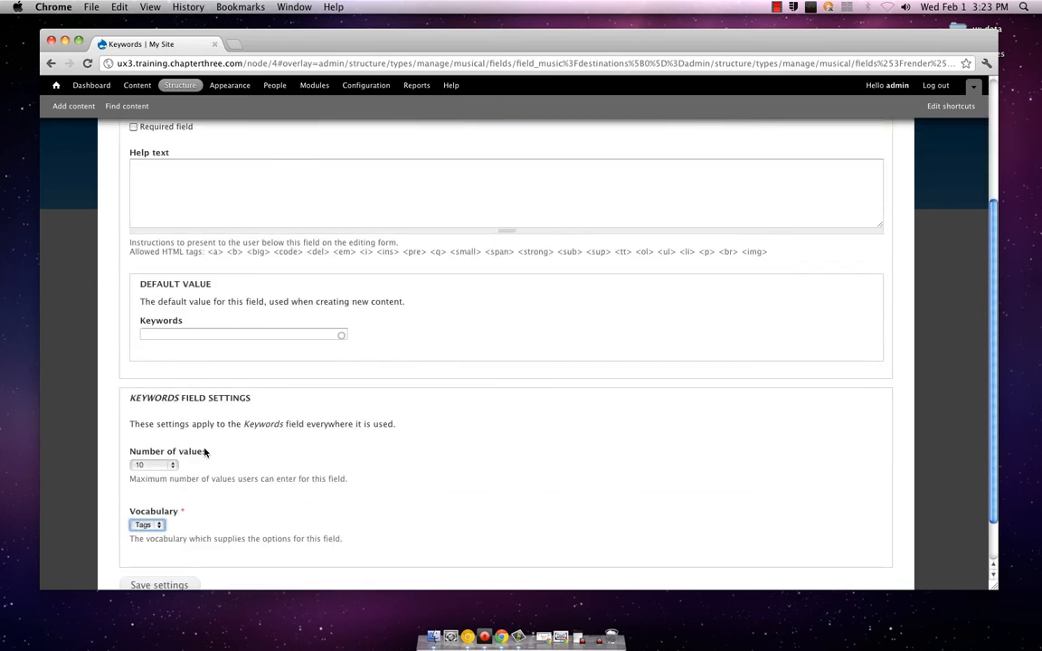
{"action": "scroll", "coordinate": [204, 452], "scroll_direction": "down", "scroll_amount": 2}
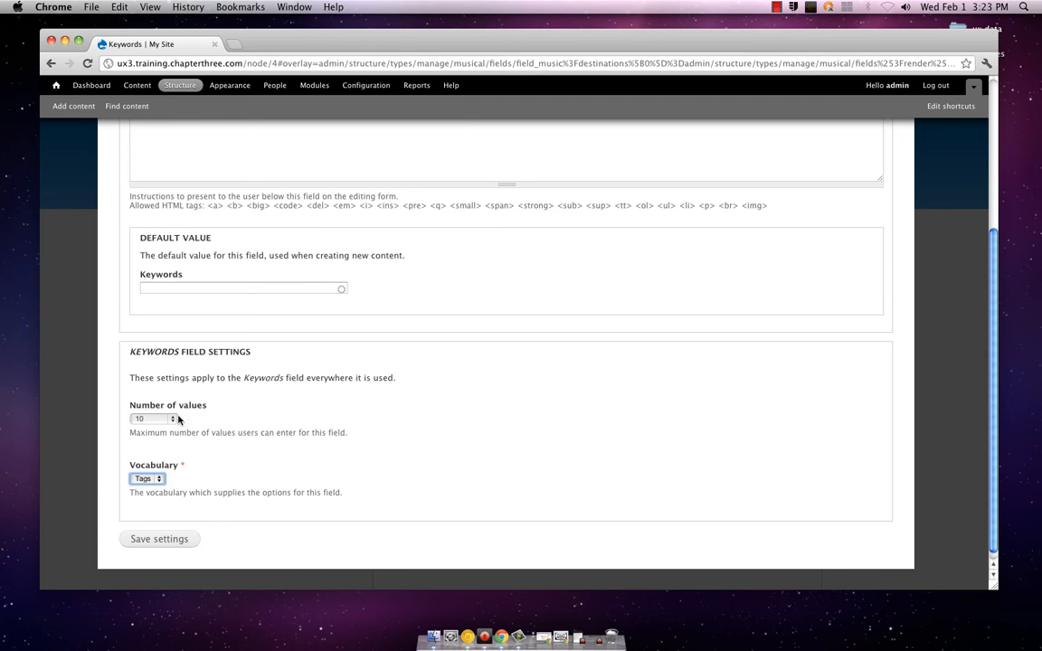
{"action": "left_click", "coordinate": [176, 418]}
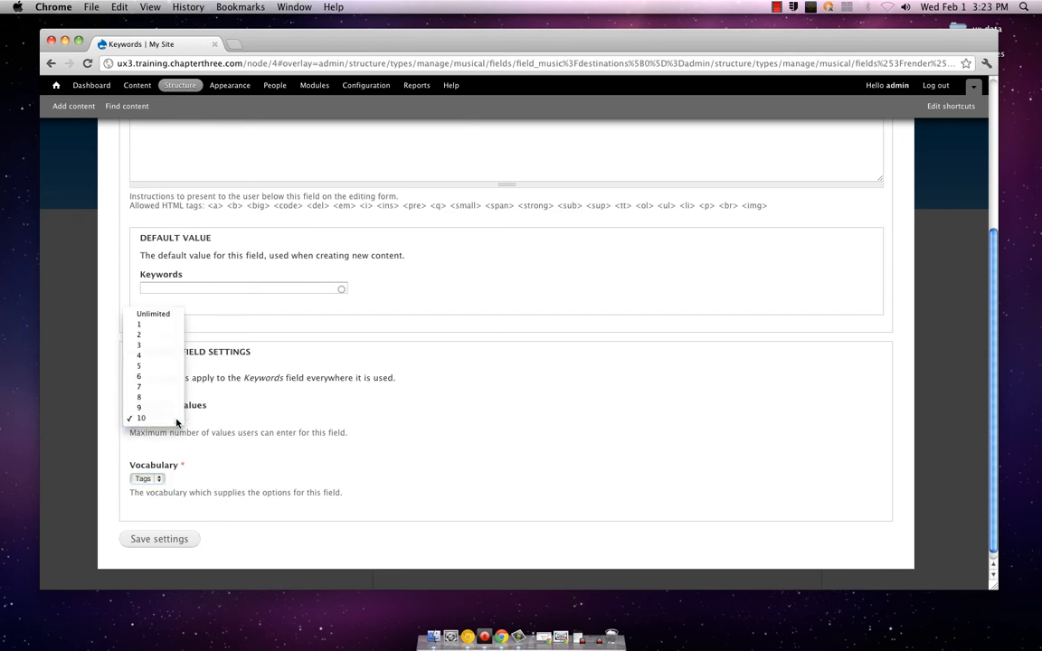
{"action": "left_click", "coordinate": [176, 422]}
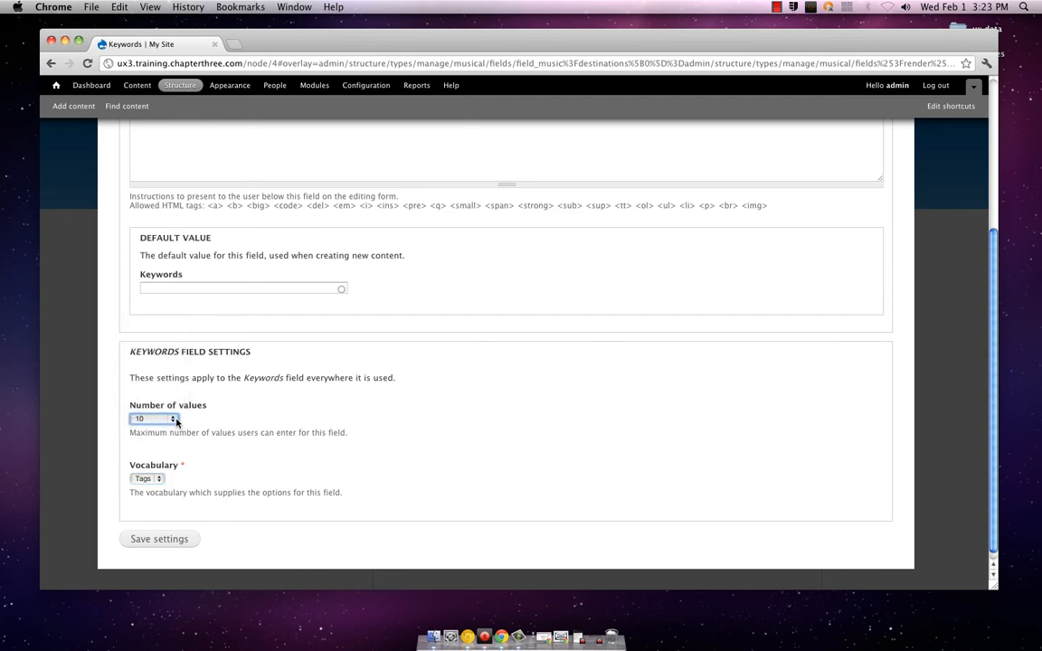
{"action": "left_click", "coordinate": [160, 479]}
{"action": "left_click", "coordinate": [161, 480]}
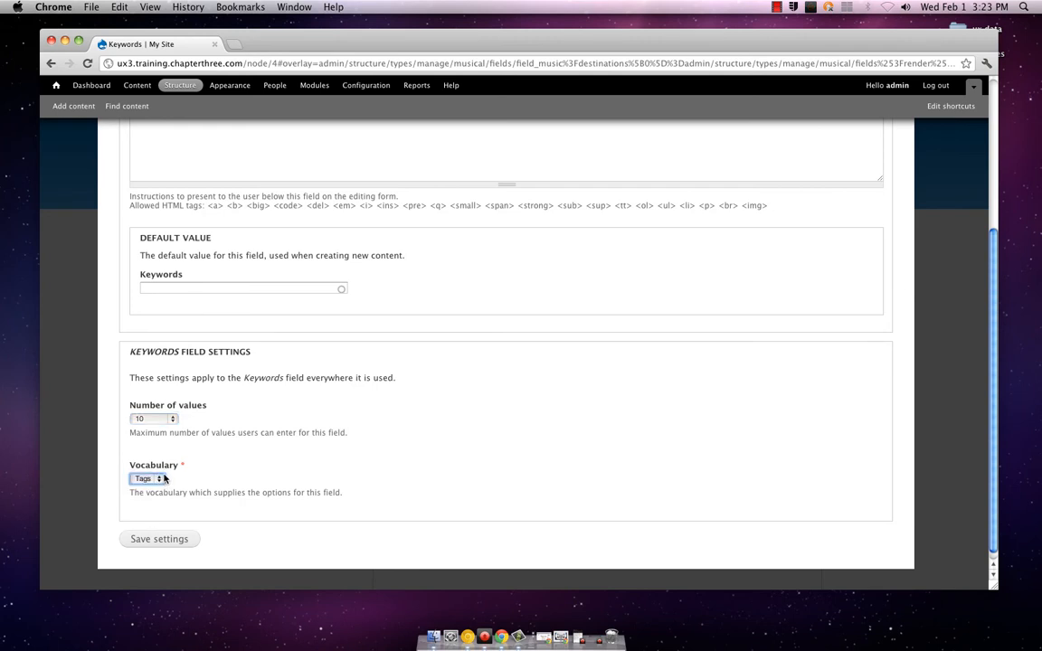
Enter song,band,music as the default value of the Keywords field
{"action": "scroll", "coordinate": [199, 478], "scroll_direction": "up", "scroll_amount": 2}
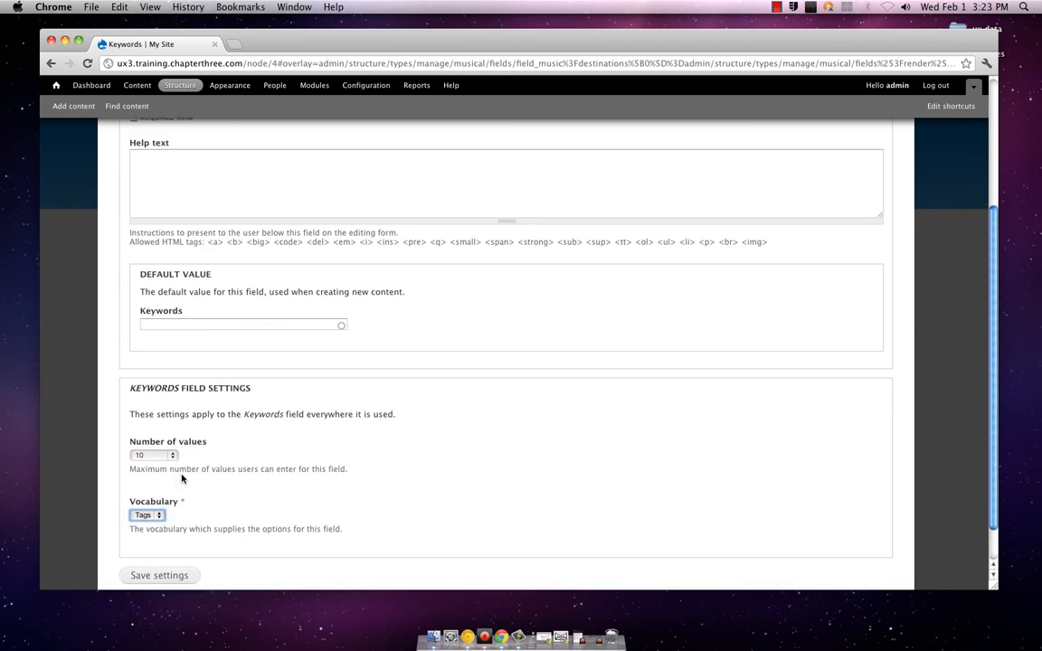
{"action": "scroll", "coordinate": [181, 480], "scroll_direction": "up", "scroll_amount": 3}
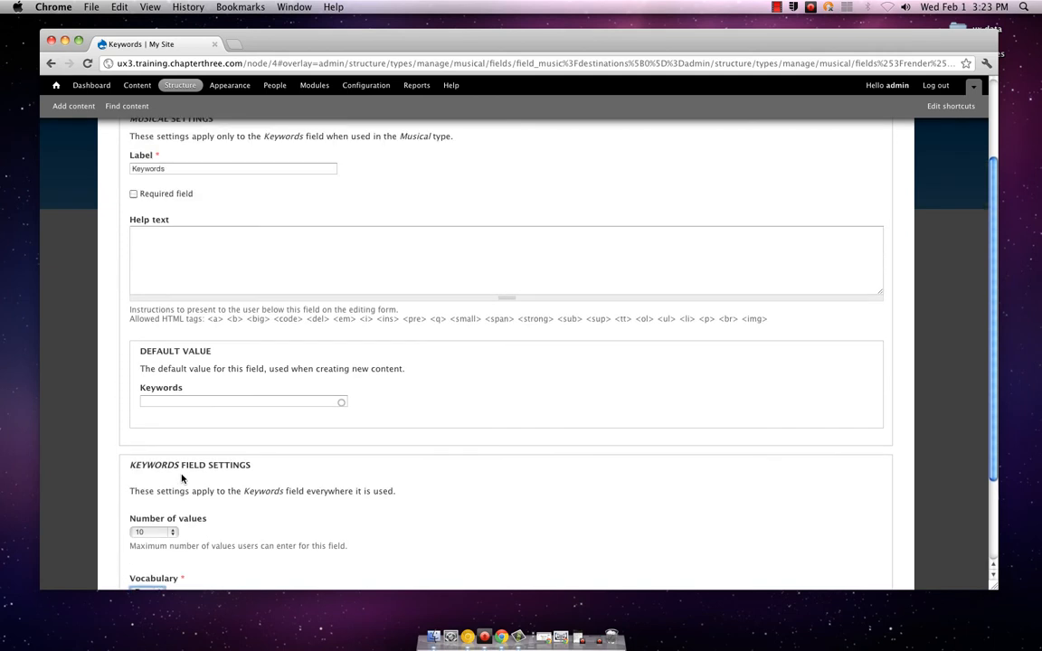
{"action": "left_click", "coordinate": [184, 401]}
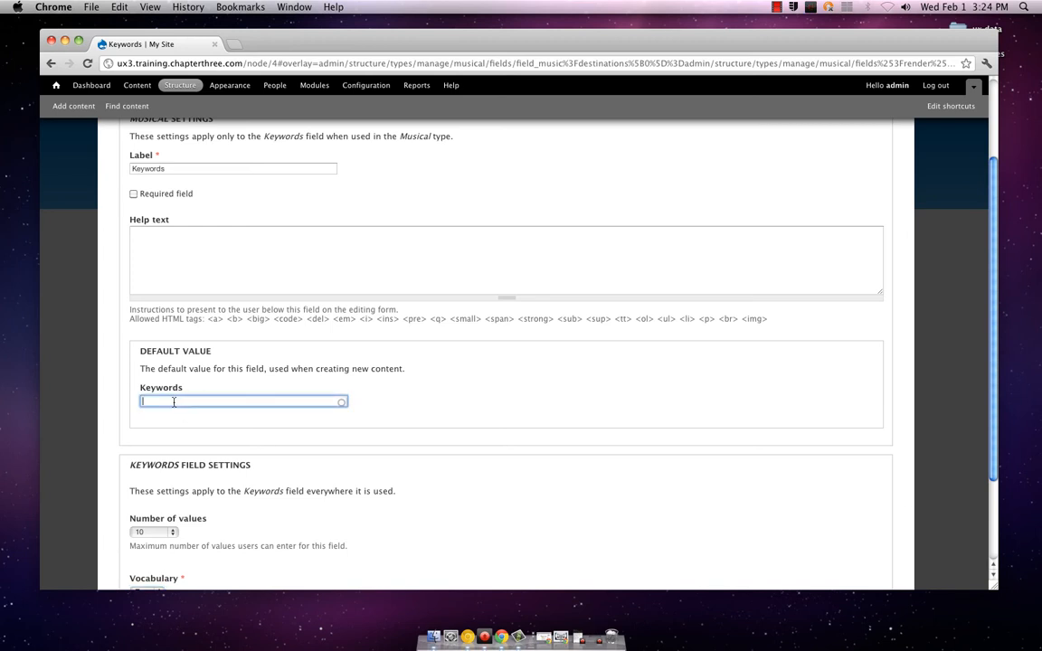
{"action": "scroll", "coordinate": [175, 402], "scroll_direction": "up", "scroll_amount": 3}
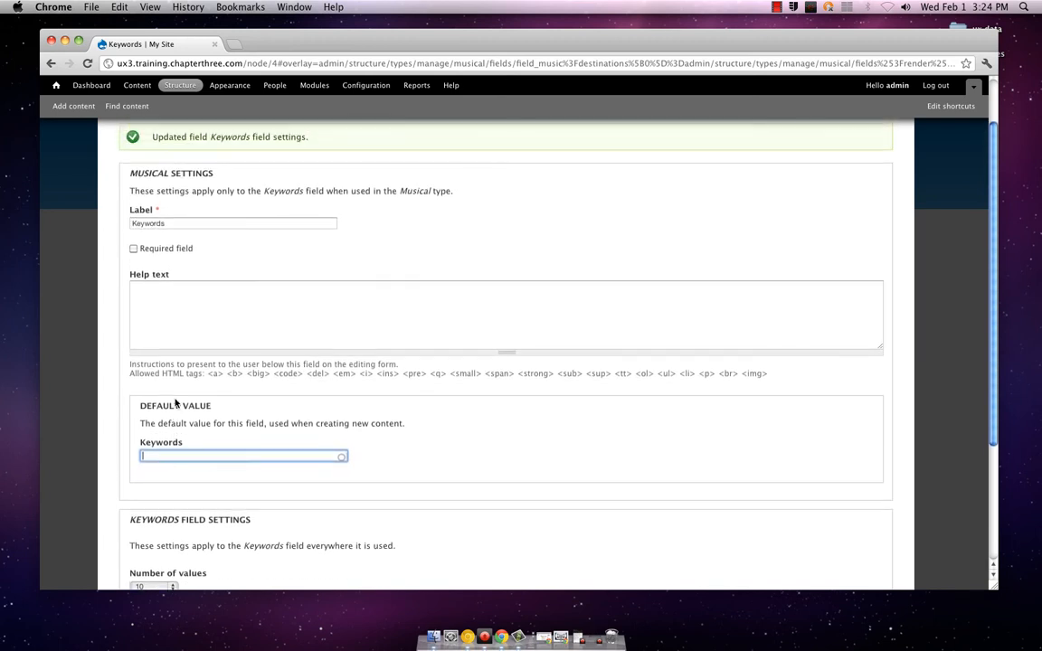
{"action": "scroll", "coordinate": [174, 402], "scroll_direction": "up", "scroll_amount": 1}
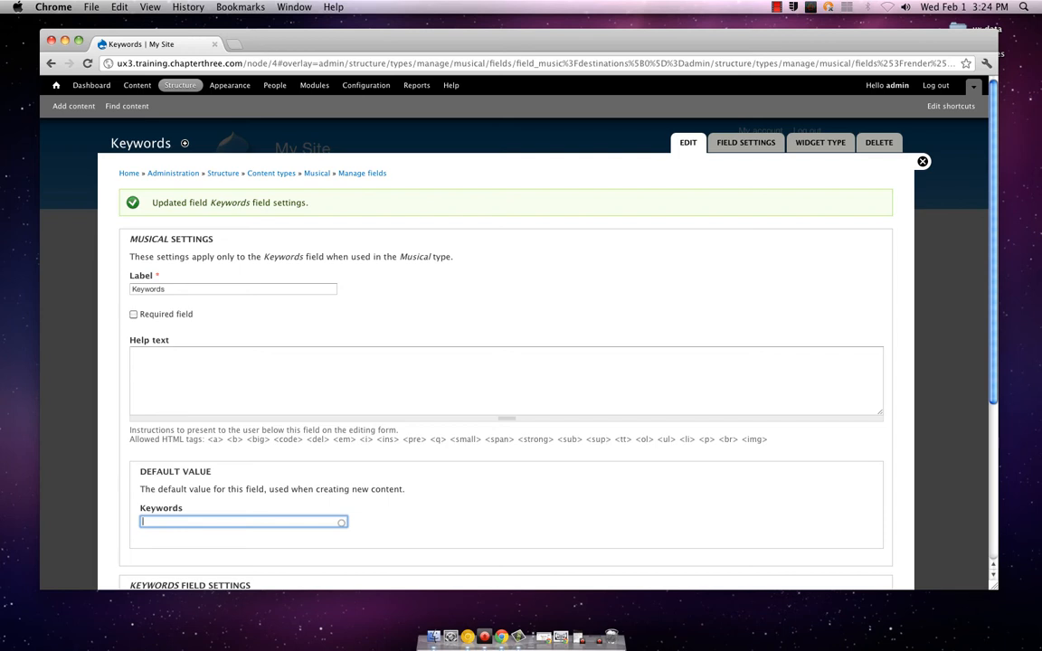
{"action": "type", "text": "song"}
{"action": "type", "text": ".band."}
{"action": "type", "text": "music"}
{"action": "scroll", "coordinate": [159, 398], "scroll_direction": "down", "scroll_amount": 2}
{"action": "scroll", "coordinate": [154, 398], "scroll_direction": "up", "scroll_amount": 1}
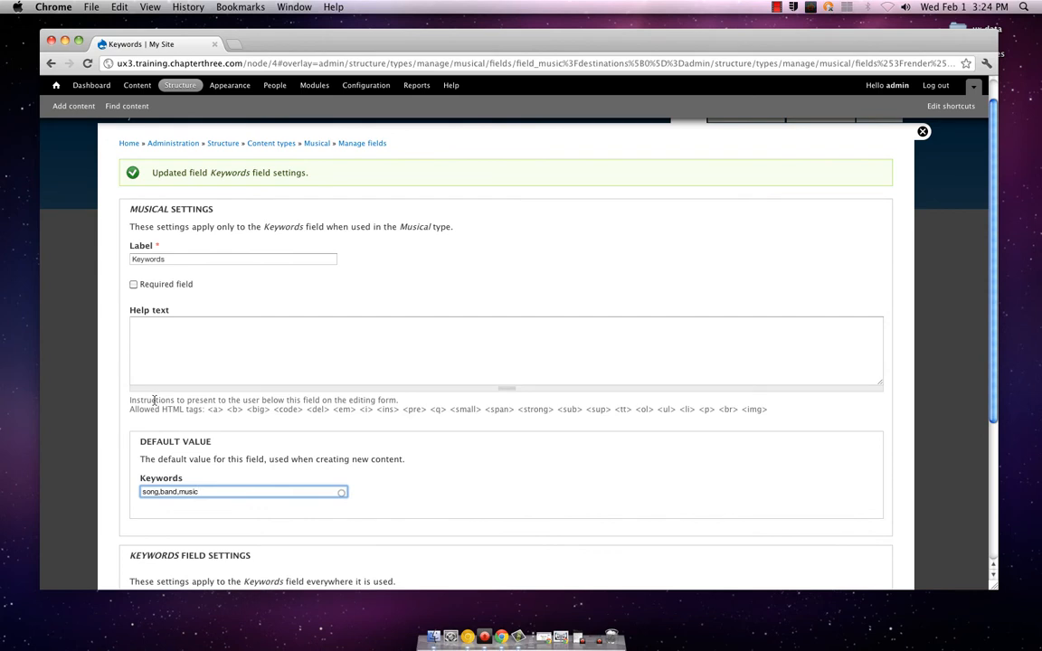
Write the Keywords field's help text as "Add words that will help users find your post:"
{"action": "left_click", "coordinate": [193, 365]}
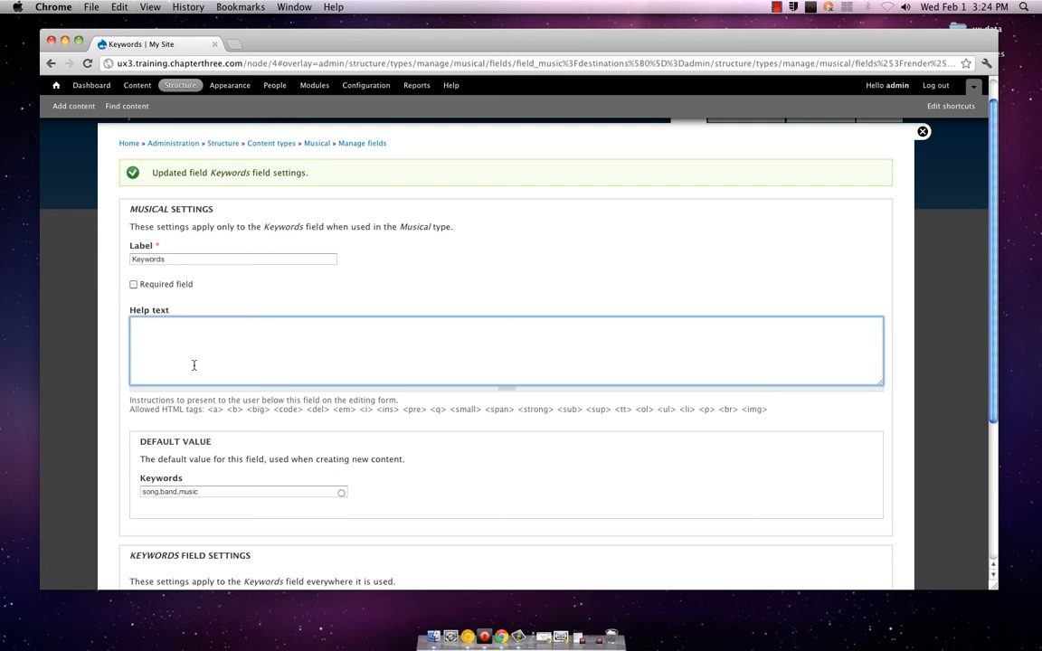
{"action": "type", "text": "Add words that will help u"}
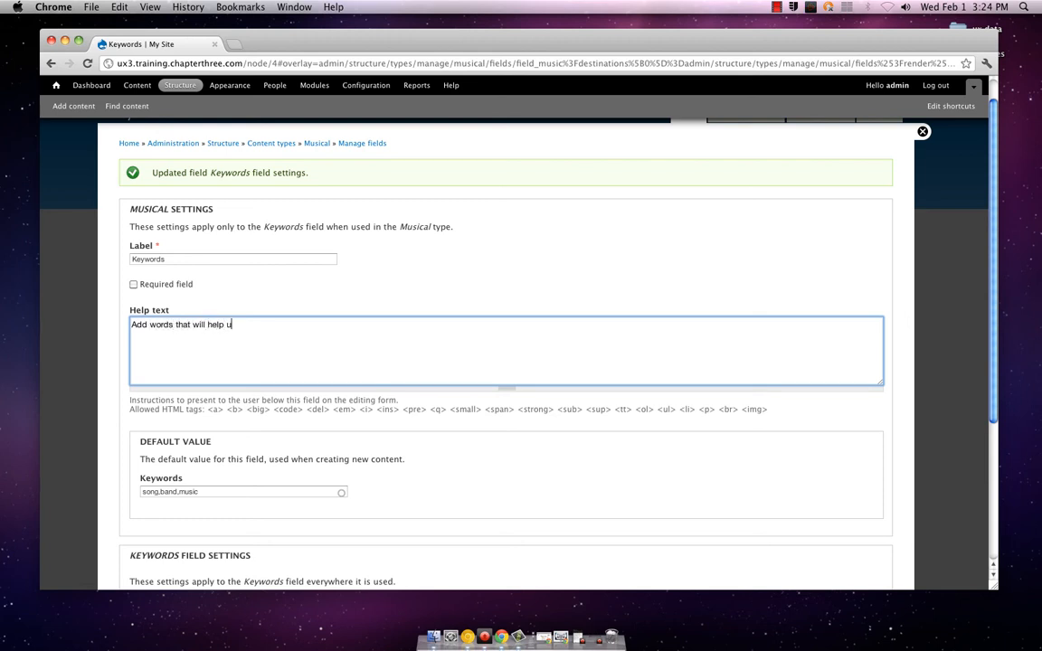
{"action": "type", "text": "sers find your at"}
{"action": "key", "text": "BackSpace"}
{"action": "type", "text": "post:"}
Save the Keywords field's settings and the Musical field list, and close the administration overlay
{"action": "scroll", "coordinate": [187, 366], "scroll_direction": "down", "scroll_amount": 1}
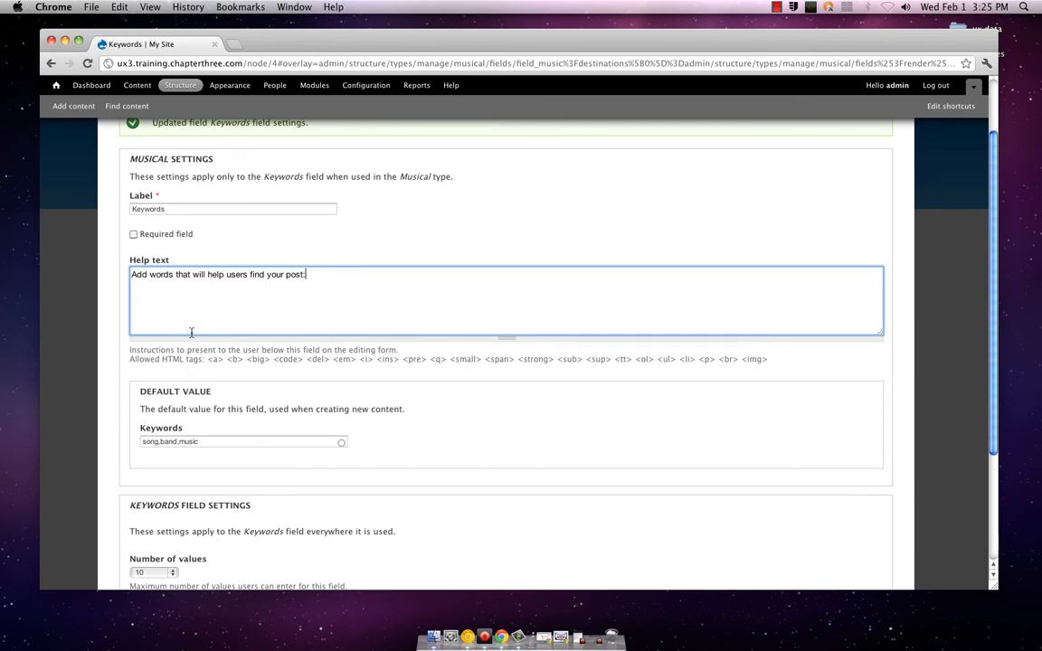
{"action": "scroll", "coordinate": [191, 333], "scroll_direction": "down", "scroll_amount": 1}
{"action": "scroll", "coordinate": [190, 333], "scroll_direction": "down", "scroll_amount": 3}
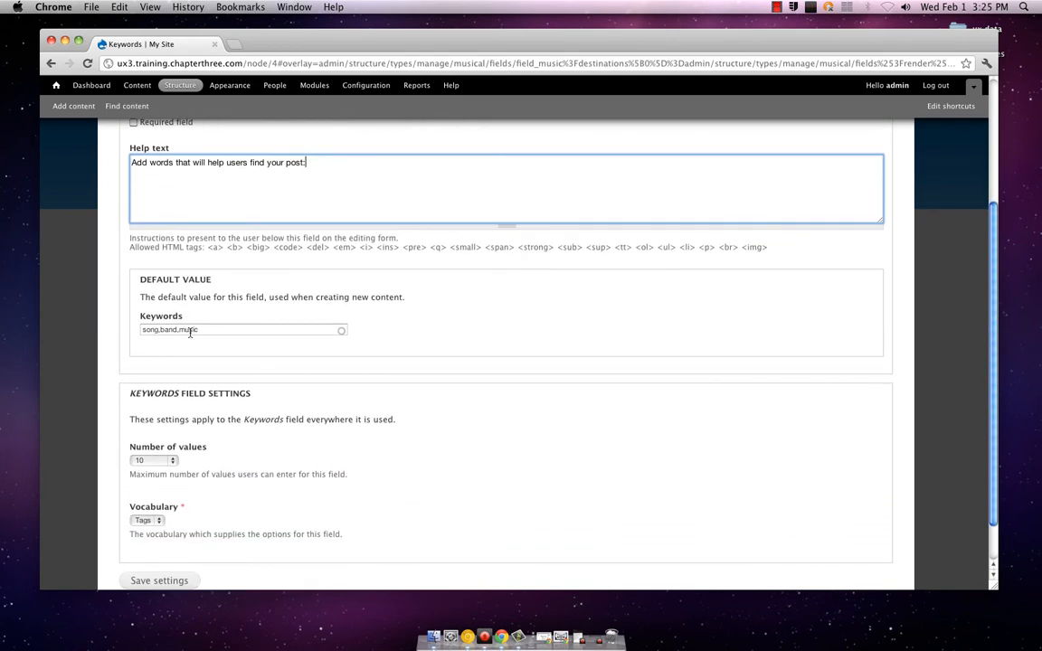
{"action": "scroll", "coordinate": [190, 333], "scroll_direction": "down", "scroll_amount": 2}
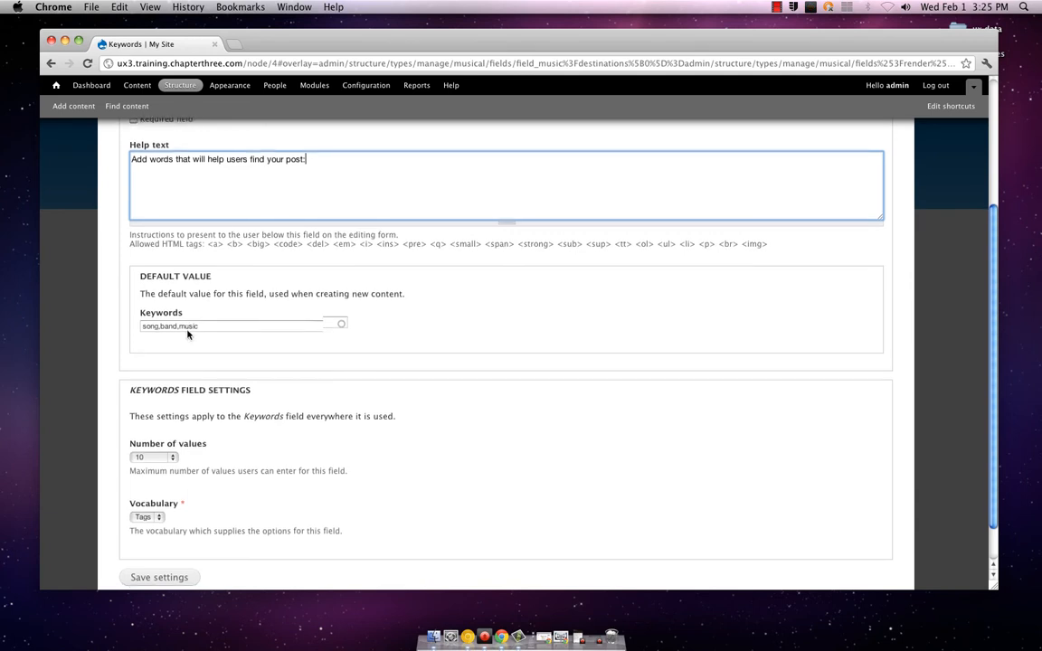
{"action": "scroll", "coordinate": [188, 332], "scroll_direction": "down", "scroll_amount": 1}
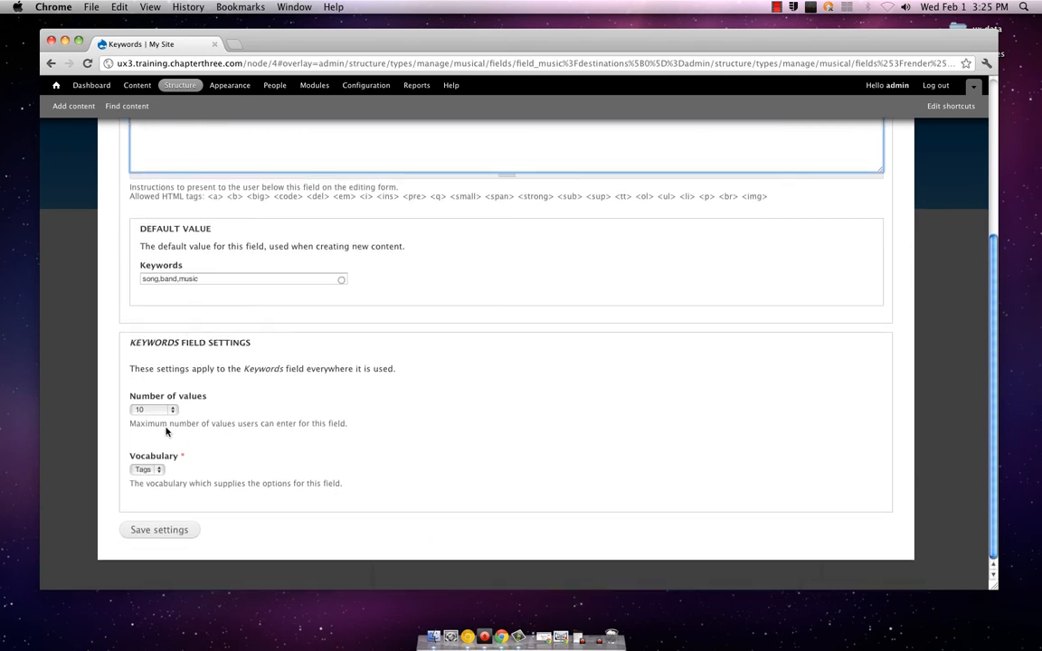
{"action": "left_click", "coordinate": [172, 530]}
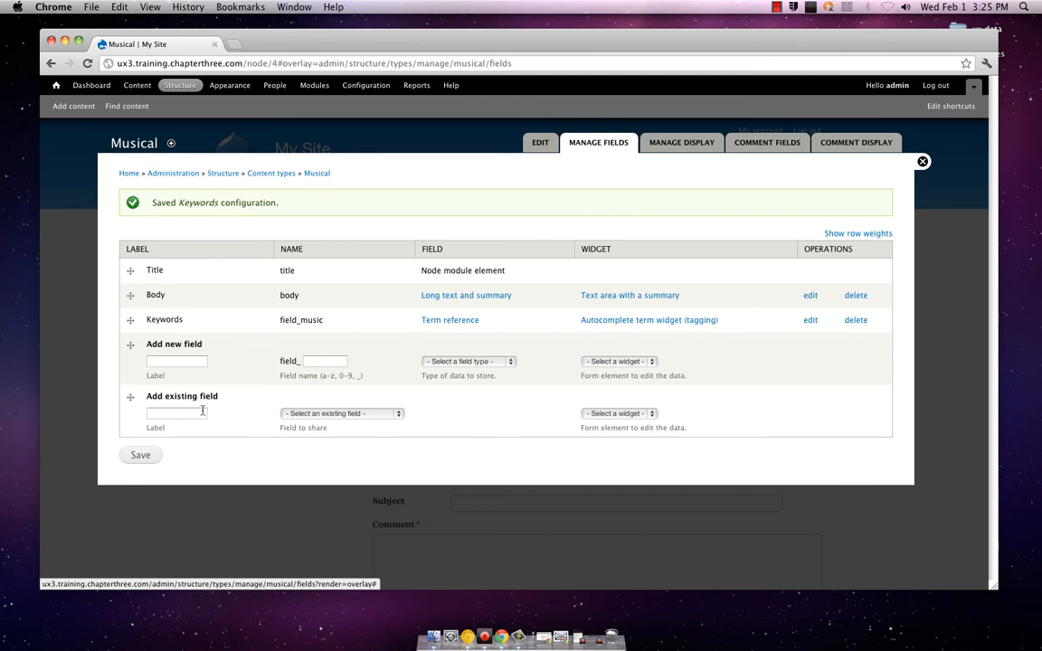
{"action": "left_click", "coordinate": [154, 459]}
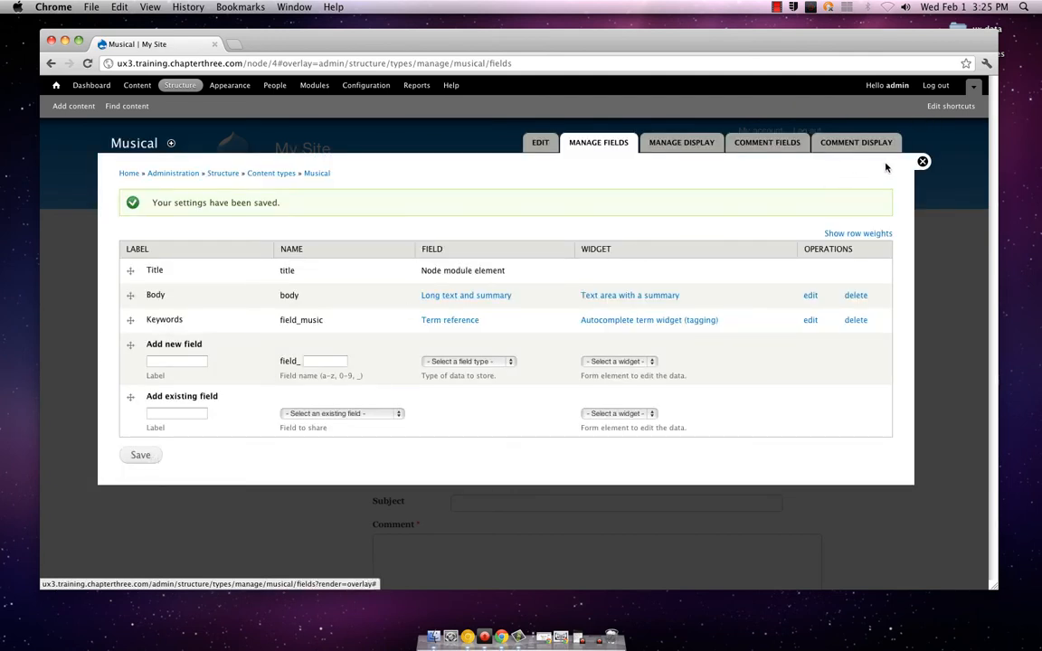
{"action": "left_click", "coordinate": [922, 162]}
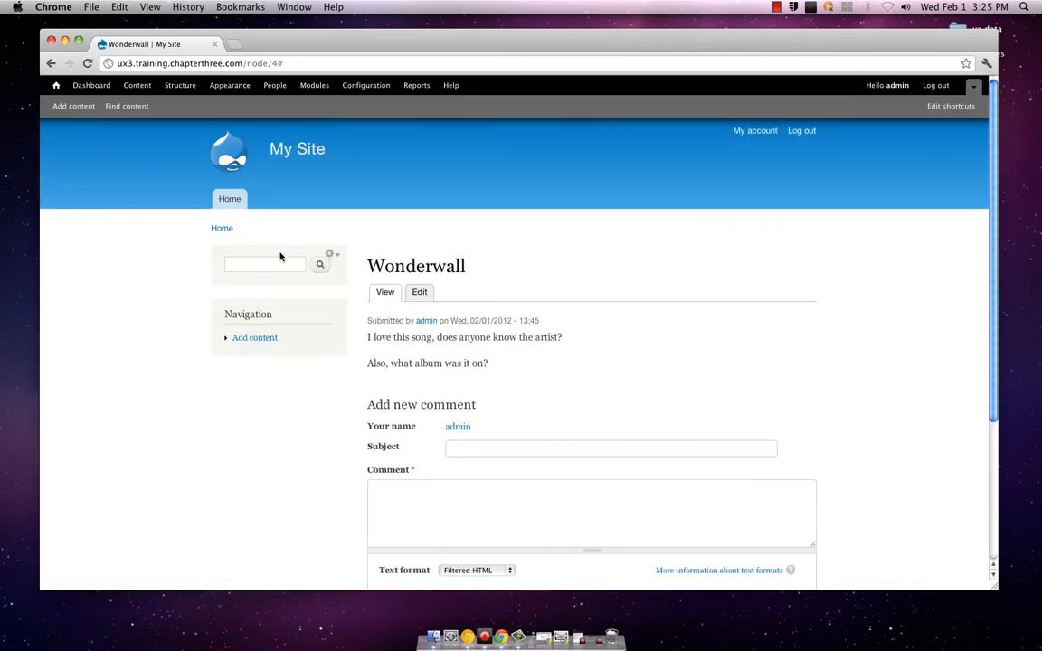
Open the existing Wonderwall post for editing and go to its Keywords field
{"action": "left_click", "coordinate": [247, 341]}
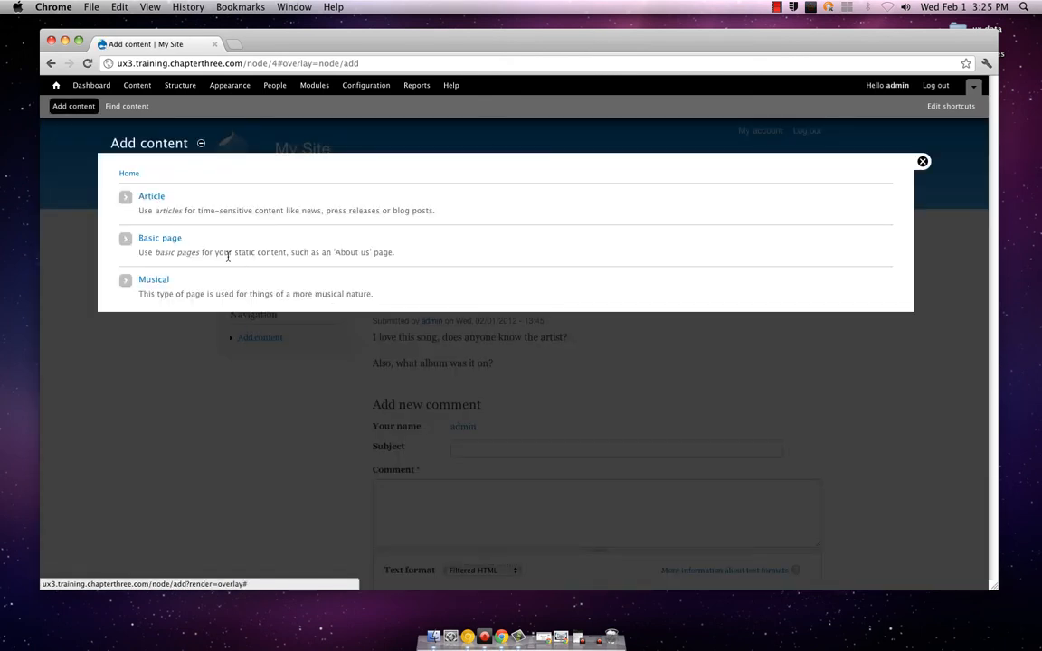
{"action": "left_click", "coordinate": [922, 162]}
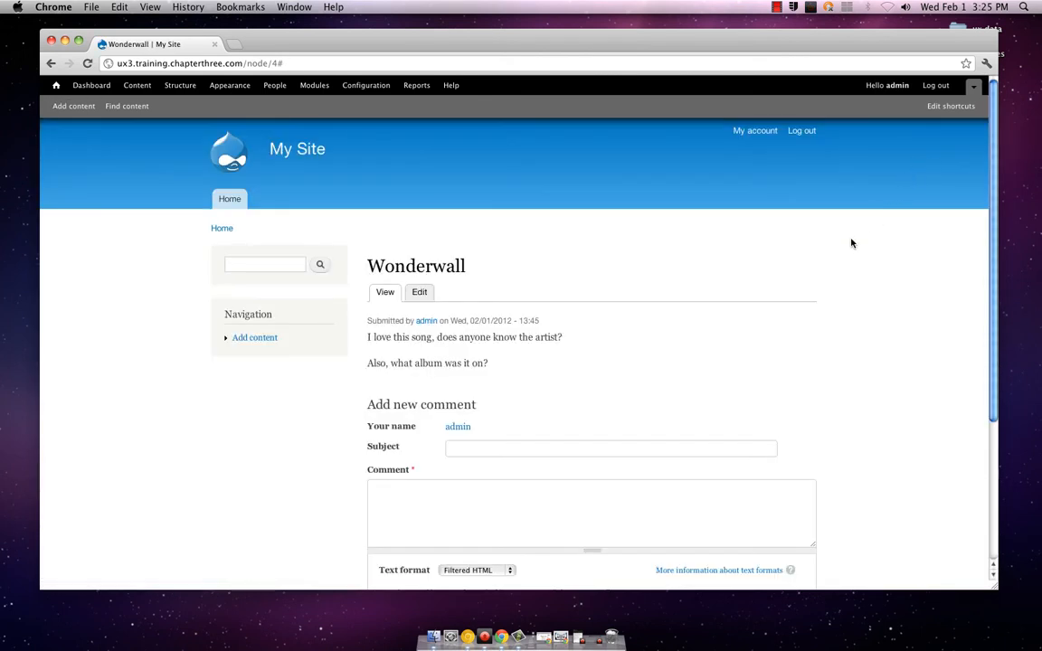
{"action": "left_click", "coordinate": [425, 294]}
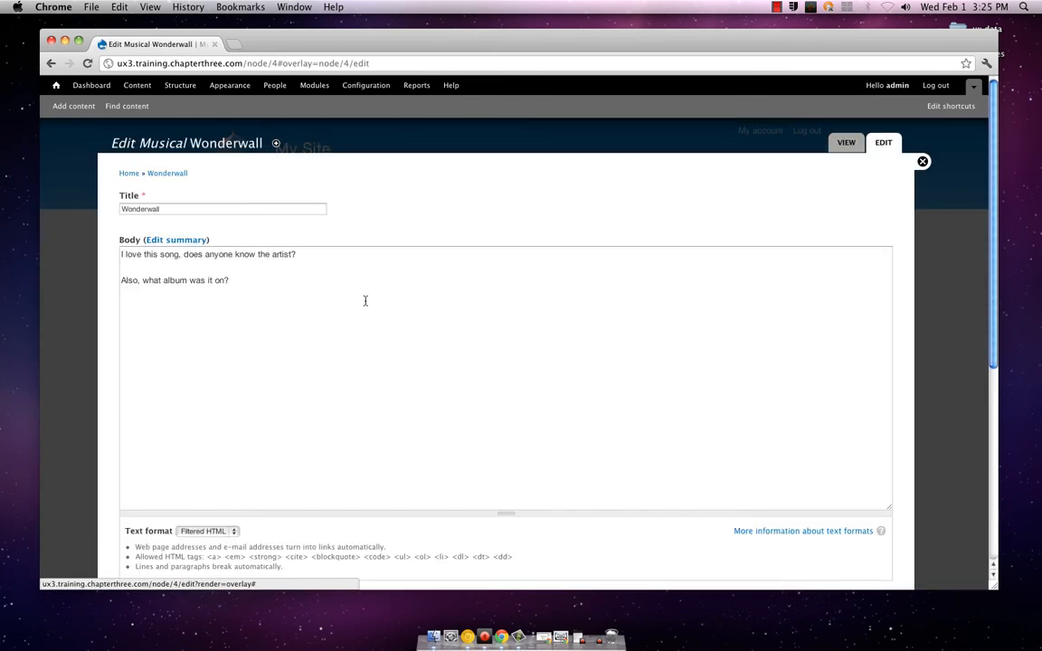
{"action": "scroll", "coordinate": [366, 300], "scroll_direction": "down", "scroll_amount": 5}
{"action": "scroll", "coordinate": [365, 300], "scroll_direction": "down", "scroll_amount": 2}
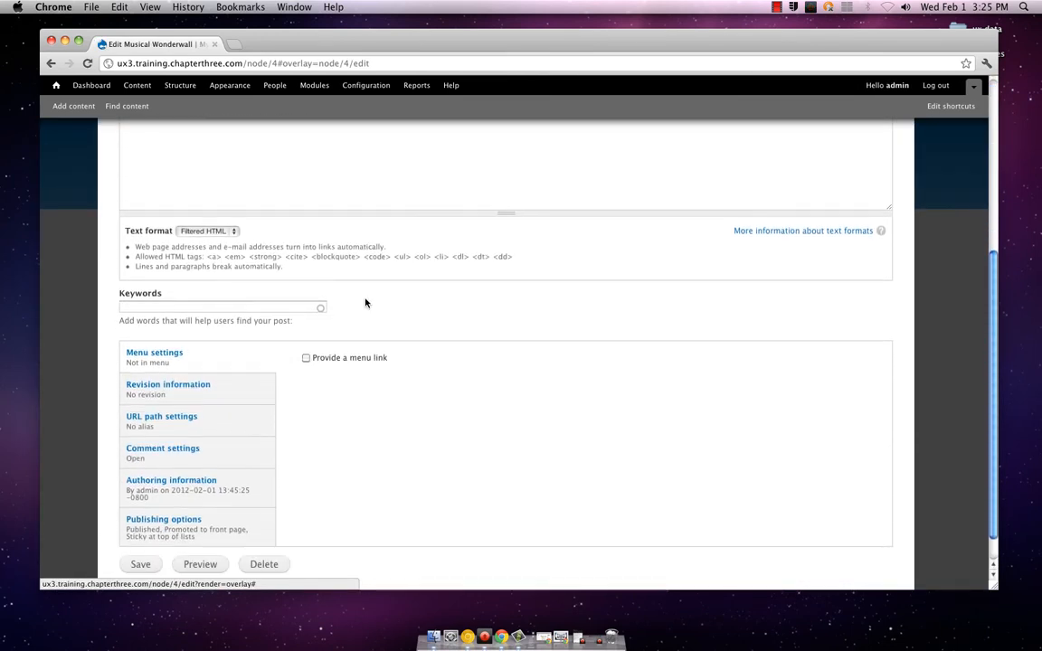
Enter wonderwall as the keyword of the Wonderwall post and save the post
{"action": "left_click", "coordinate": [300, 307]}
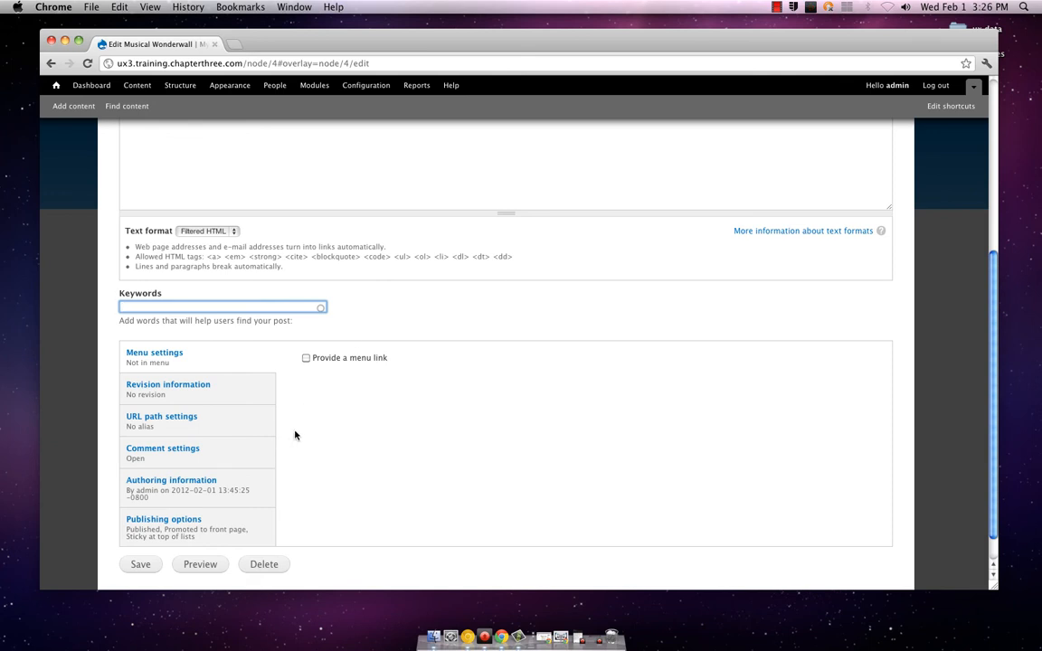
{"action": "type", "text": "wonderwall"}
{"action": "left_click", "coordinate": [154, 566]}
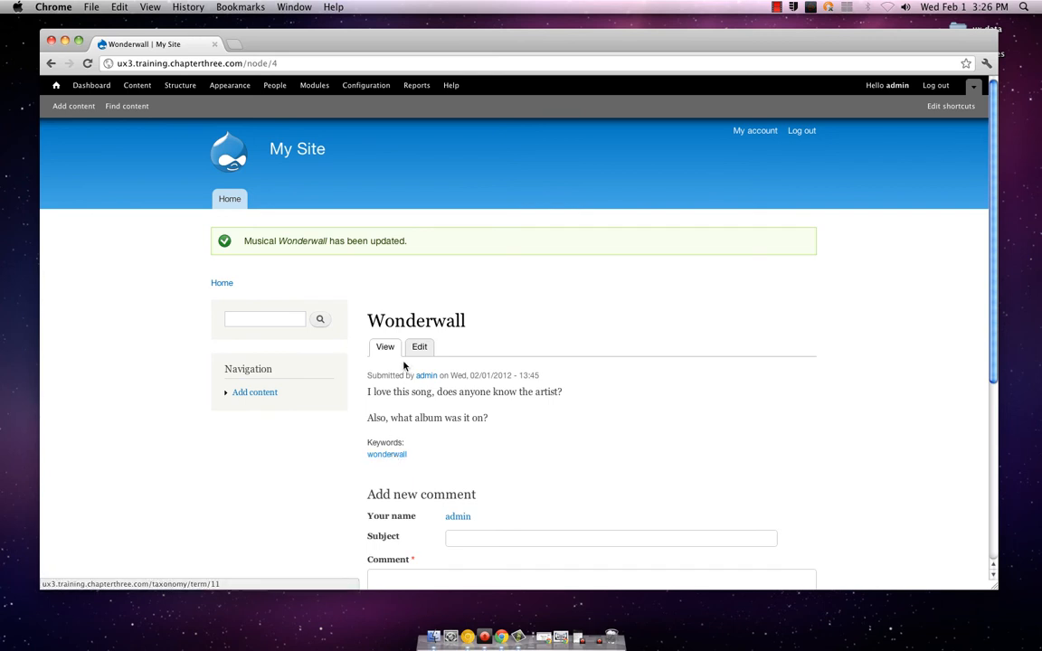
Open the form for a new Musical post and check the default value in its Keywords field
{"action": "left_click", "coordinate": [238, 392]}
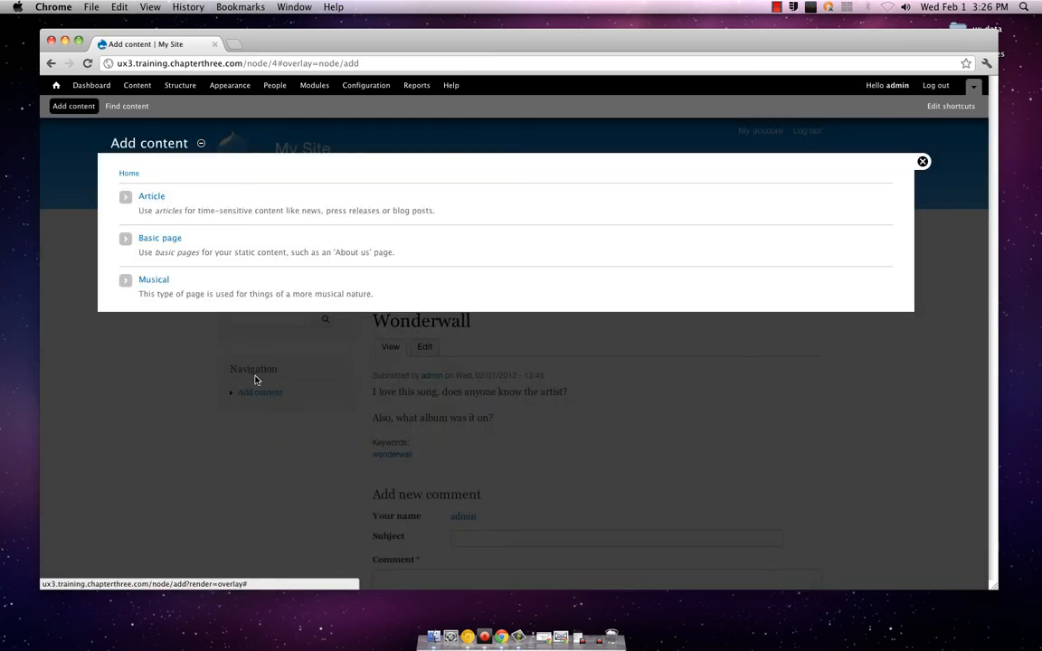
{"action": "left_click", "coordinate": [154, 280]}
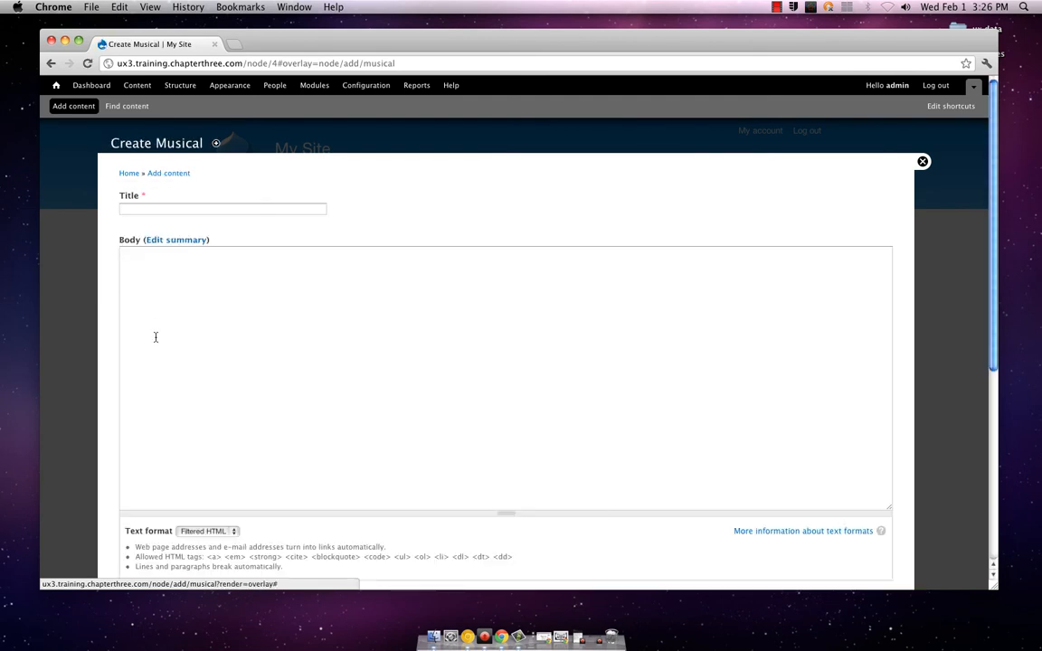
{"action": "scroll", "coordinate": [154, 339], "scroll_direction": "down", "scroll_amount": 5}
{"action": "scroll", "coordinate": [154, 339], "scroll_direction": "down", "scroll_amount": 3}
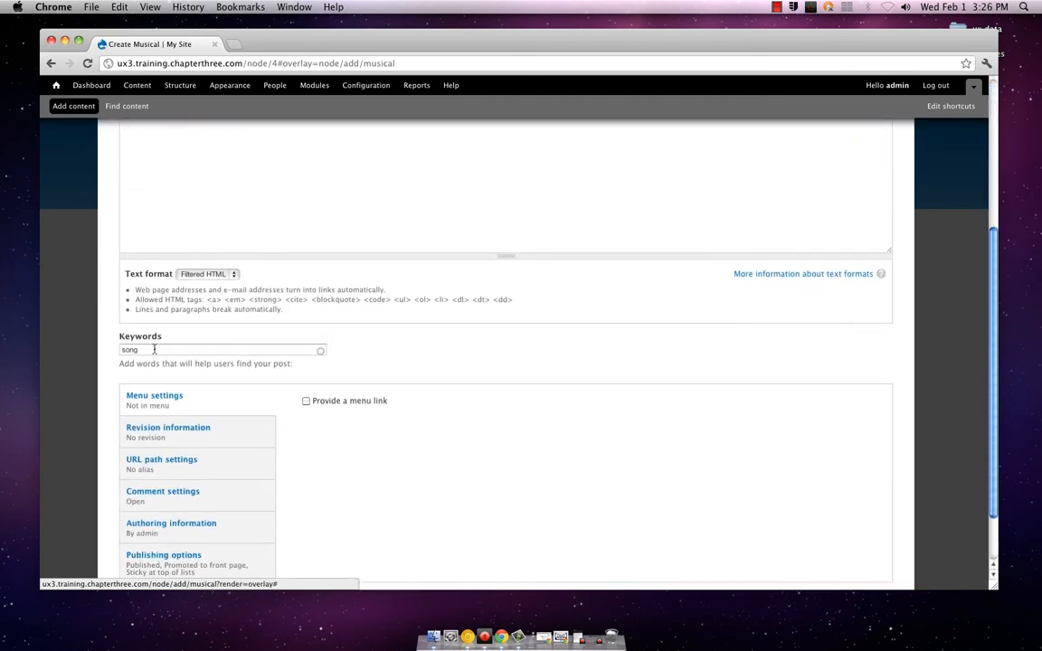
{"action": "left_click", "coordinate": [155, 350]}
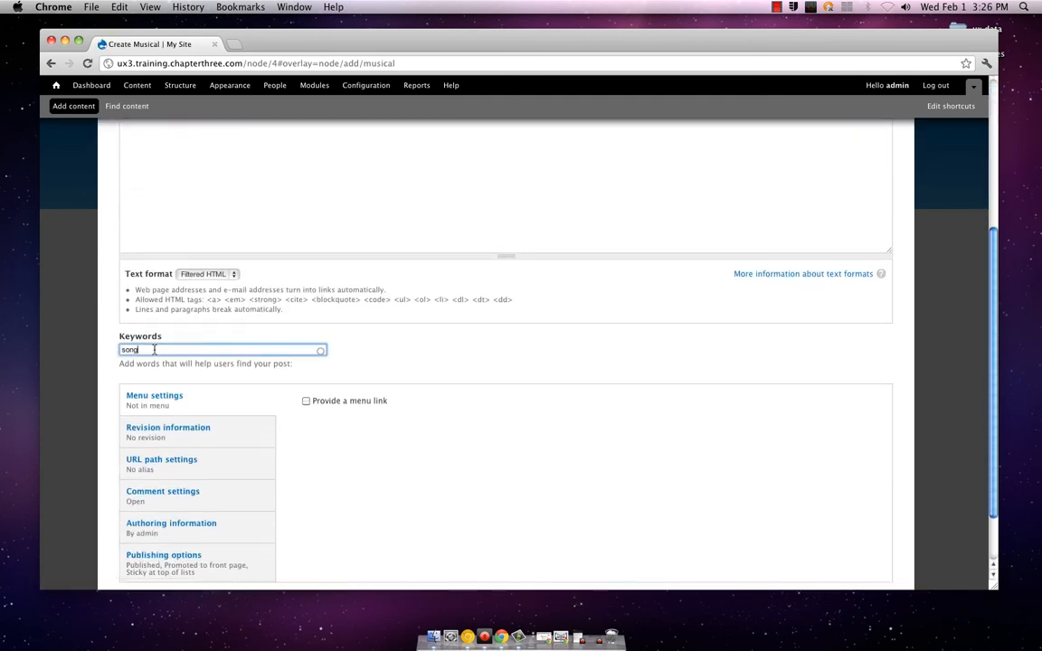
{"action": "key", "text": "Right"}
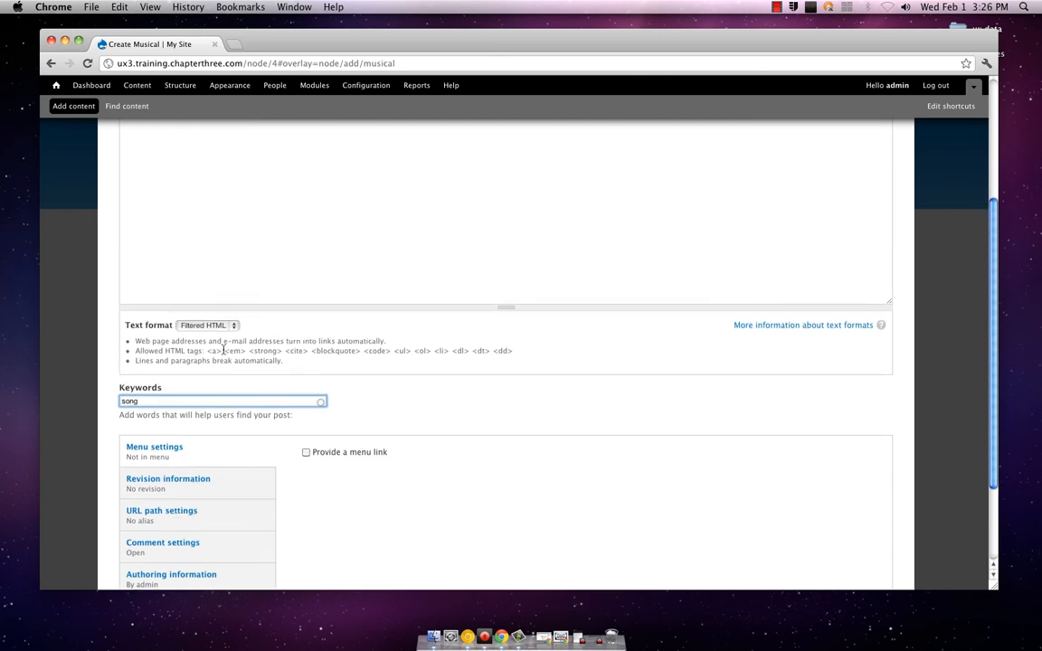
Look over the new Musical form from title to Keywords field, and close it without creating a post
{"action": "scroll", "coordinate": [223, 351], "scroll_direction": "up", "scroll_amount": 4}
{"action": "scroll", "coordinate": [224, 351], "scroll_direction": "up", "scroll_amount": 2}
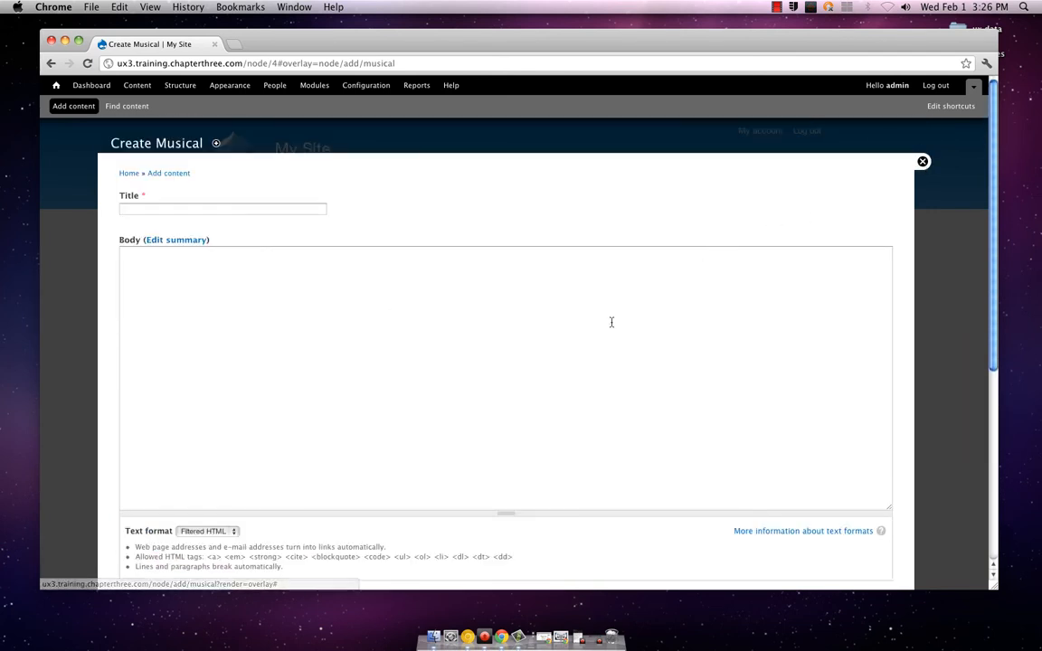
{"action": "scroll", "coordinate": [605, 327], "scroll_direction": "down", "scroll_amount": 4}
{"action": "scroll", "coordinate": [605, 327], "scroll_direction": "down", "scroll_amount": 4}
{"action": "scroll", "coordinate": [605, 326], "scroll_direction": "up", "scroll_amount": 8}
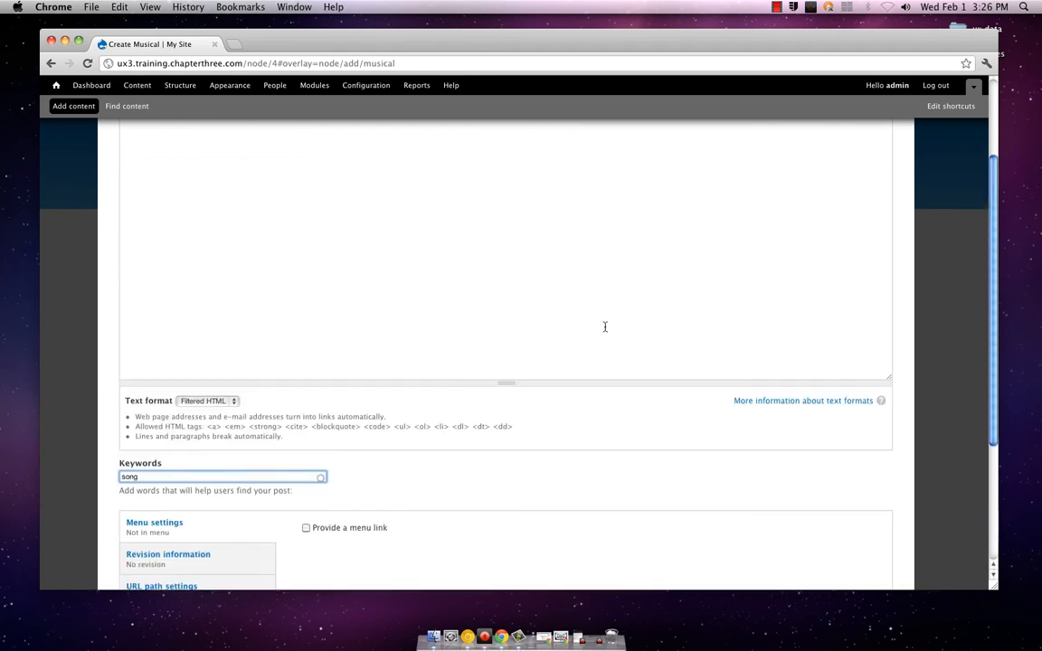
{"action": "scroll", "coordinate": [605, 326], "scroll_direction": "down", "scroll_amount": 4}
{"action": "scroll", "coordinate": [605, 327], "scroll_direction": "down", "scroll_amount": 4}
{"action": "scroll", "coordinate": [605, 328], "scroll_direction": "up", "scroll_amount": 8}
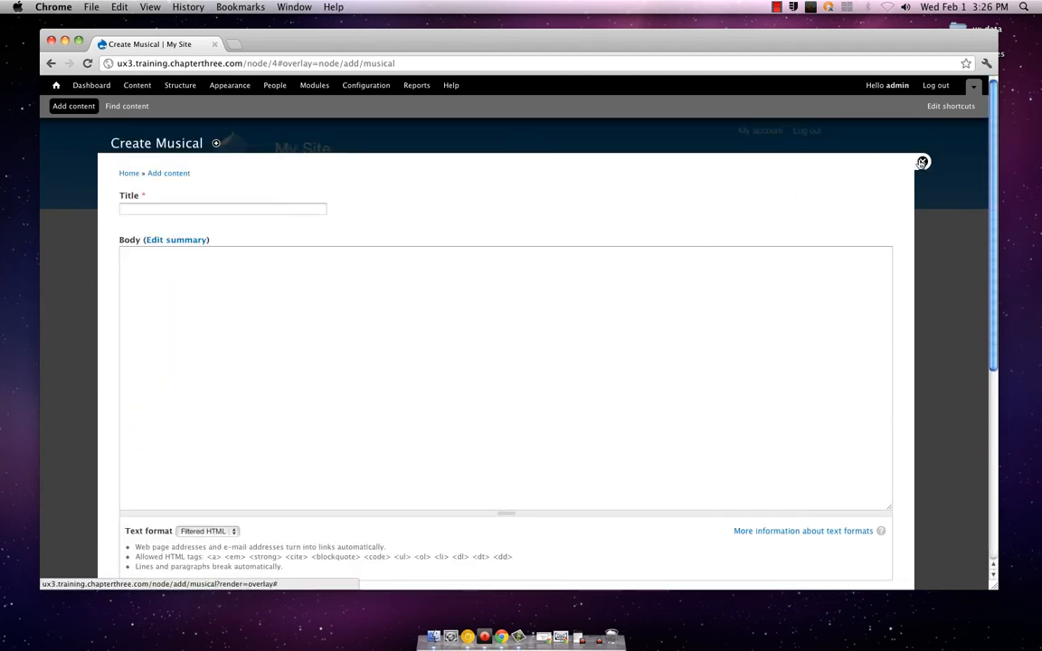
{"action": "left_click", "coordinate": [923, 162]}
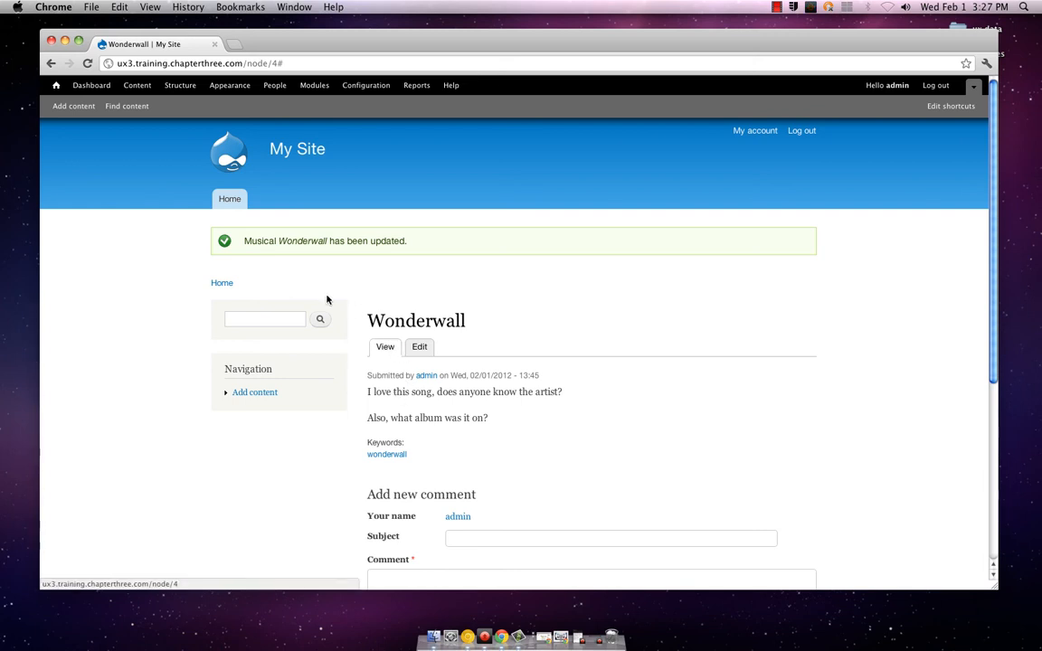
Open the field list of the Musical content type for managing its fields
{"action": "left_click", "coordinate": [179, 87]}
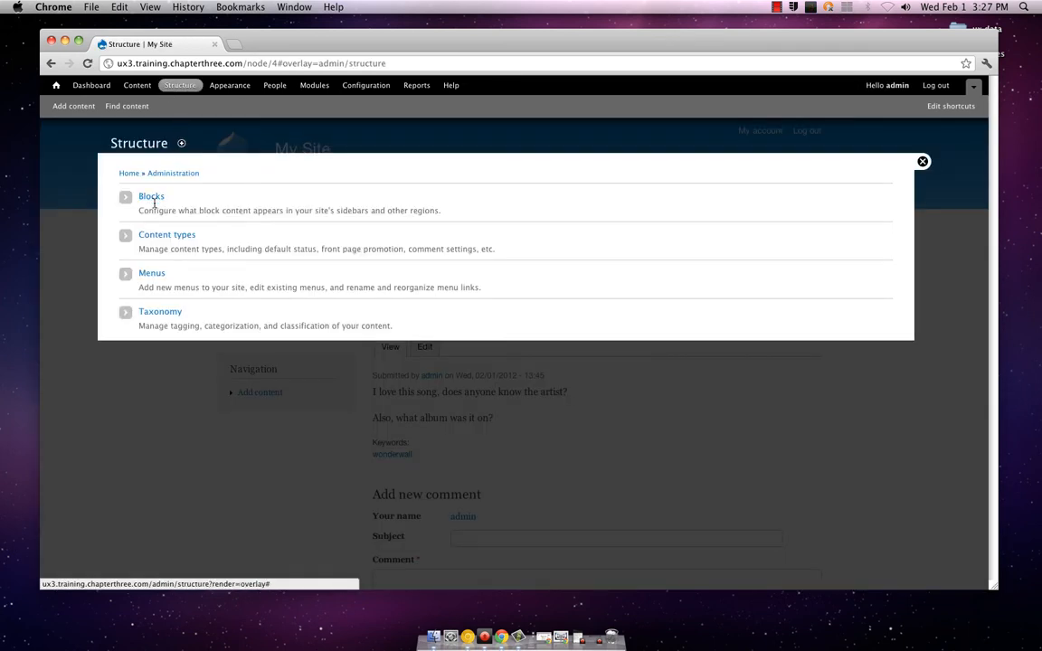
{"action": "left_click", "coordinate": [154, 235]}
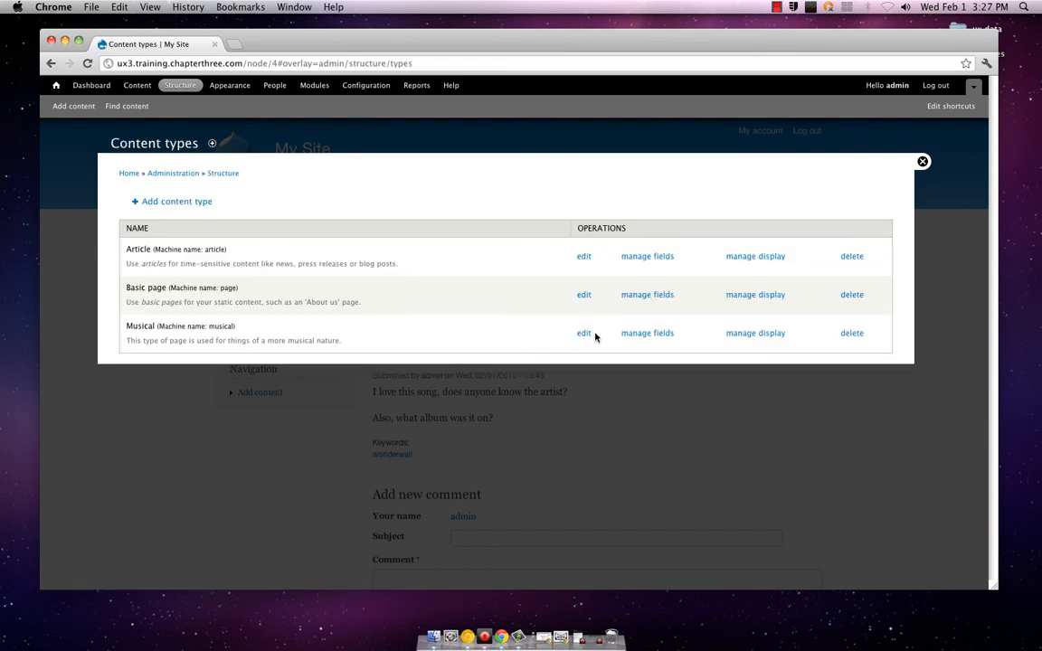
{"action": "left_click", "coordinate": [651, 334]}
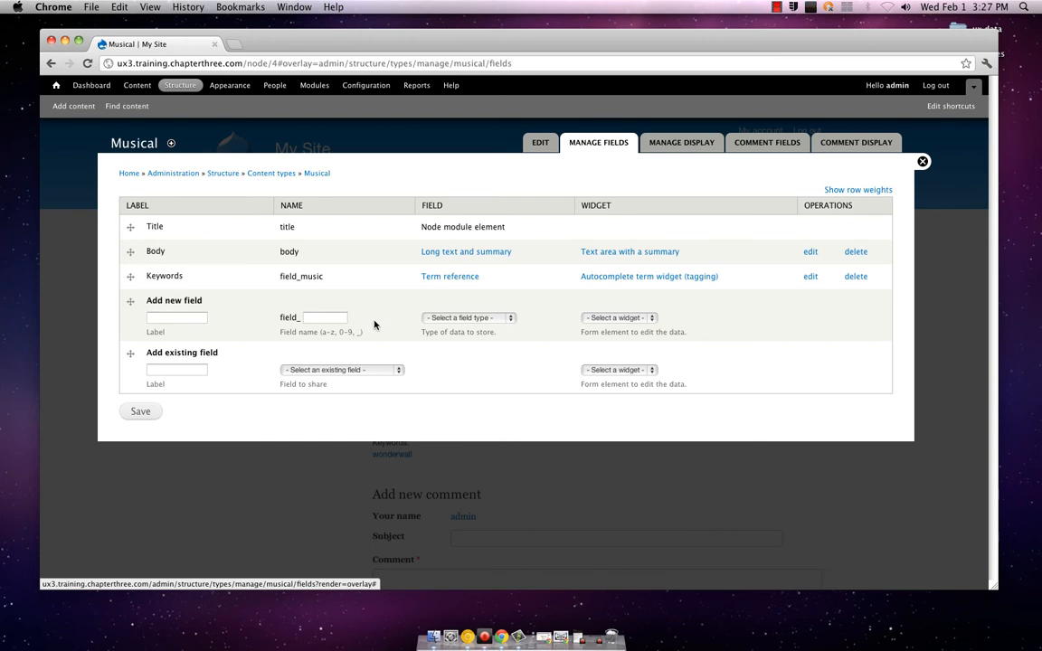
Choose the existing term reference field_tags (Tags) for the Musical type, with the Check boxes/radio buttons widget
{"action": "left_click", "coordinate": [342, 370]}
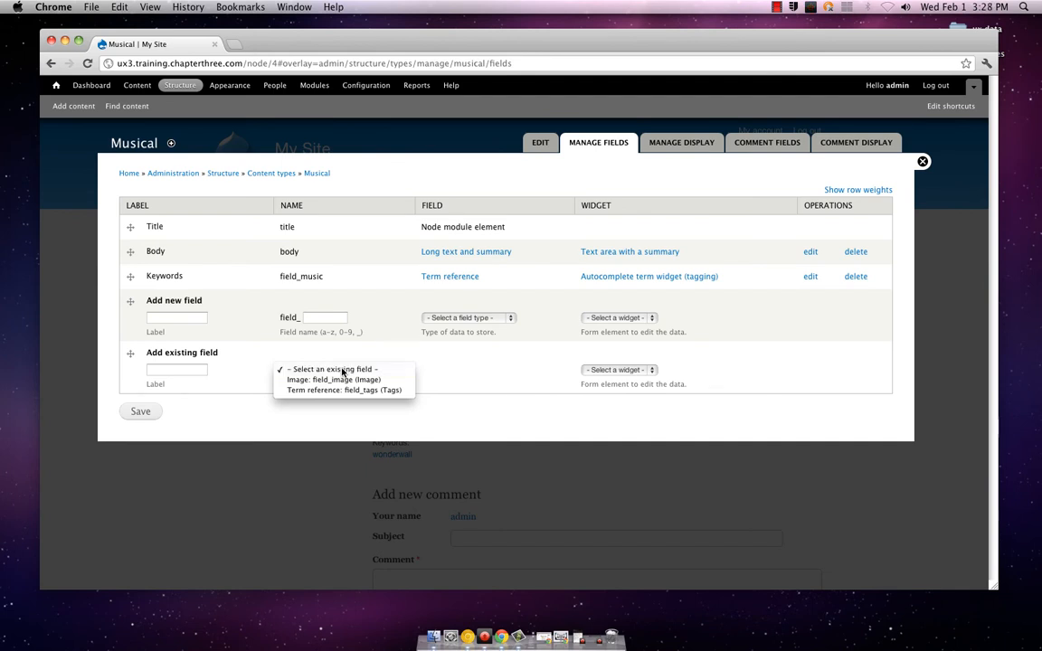
{"action": "left_click", "coordinate": [343, 371]}
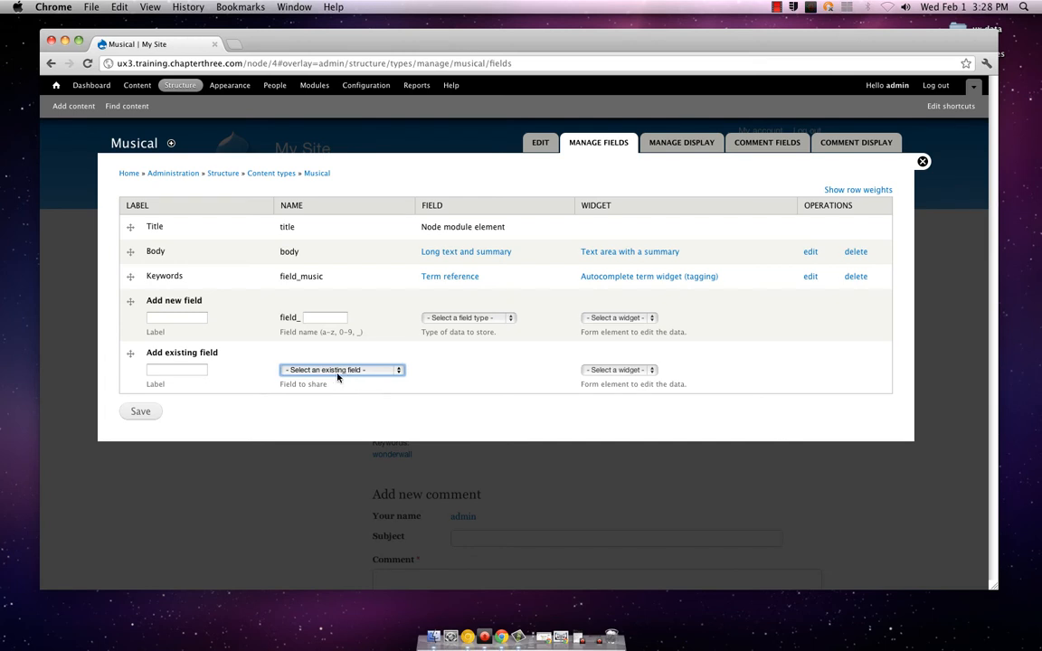
{"action": "left_click", "coordinate": [187, 370]}
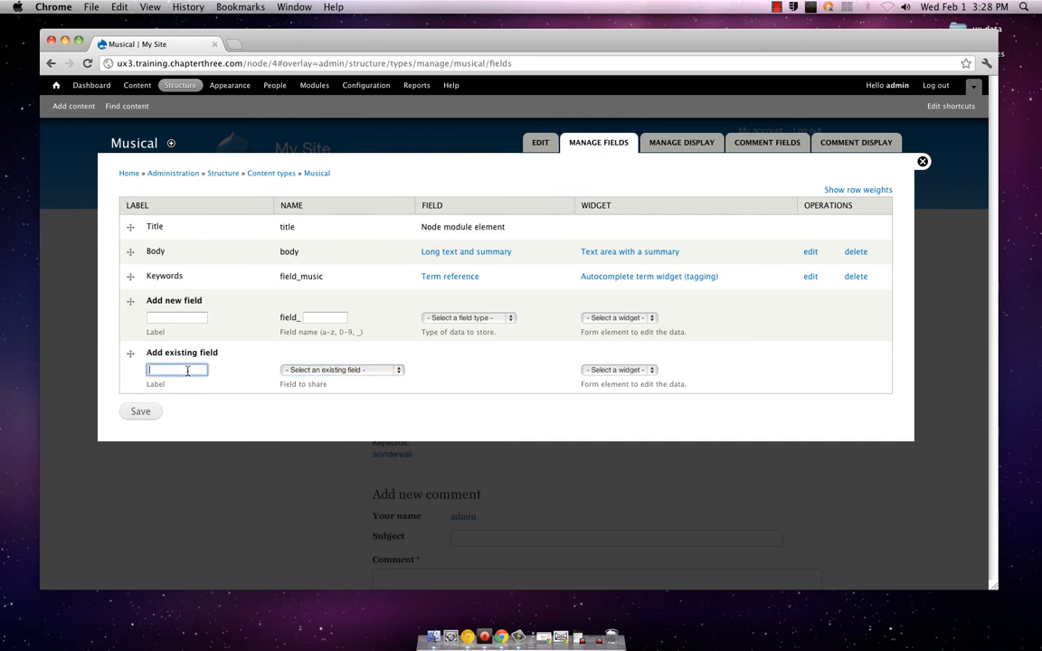
{"action": "left_click", "coordinate": [304, 370]}
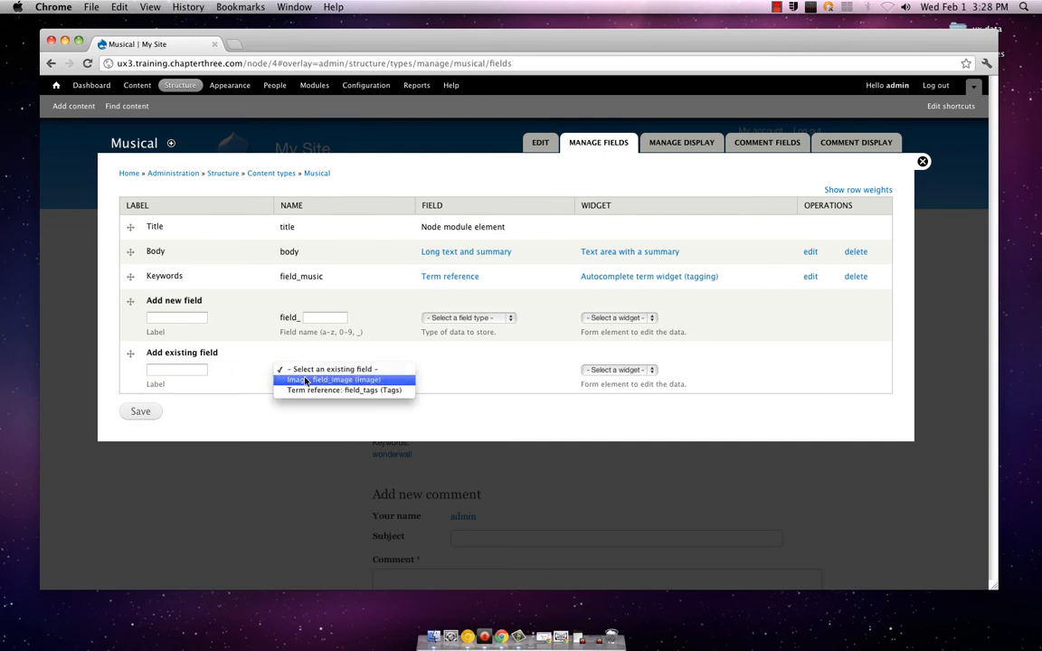
{"action": "left_click", "coordinate": [324, 390]}
{"action": "left_click", "coordinate": [595, 372]}
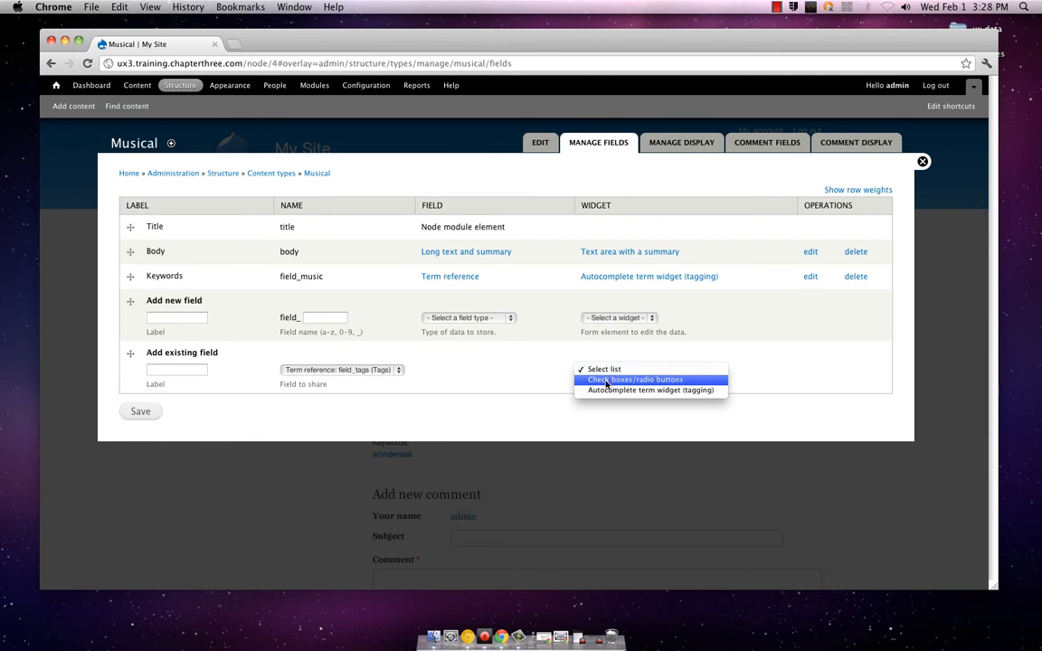
{"action": "left_click", "coordinate": [608, 381]}
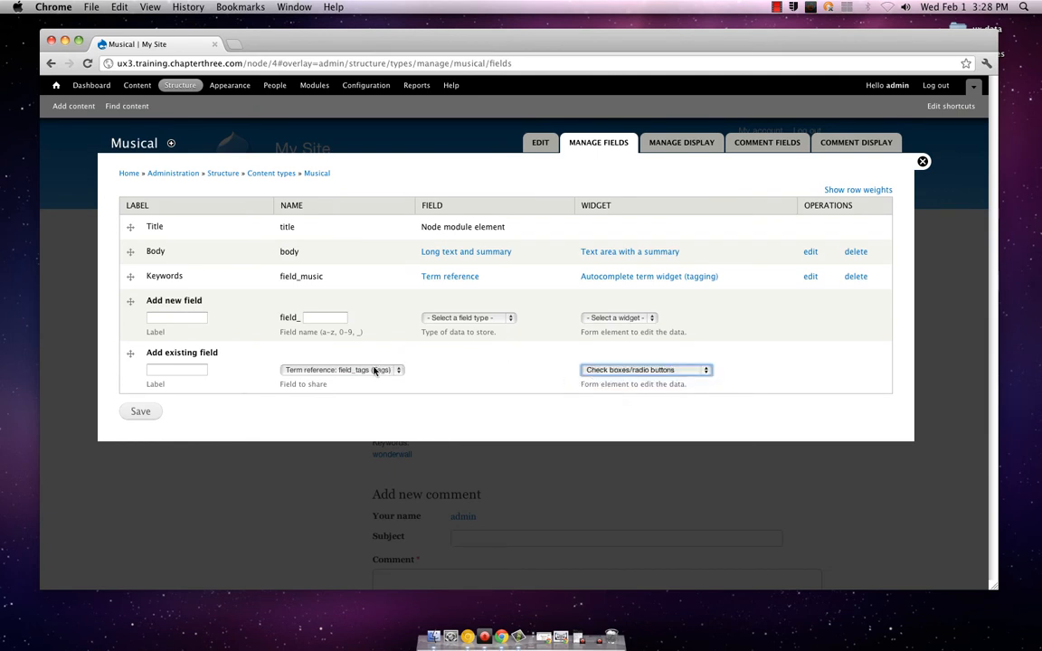
Label the reused Tags field Genre and save it to the Musical content type
{"action": "left_click", "coordinate": [187, 367]}
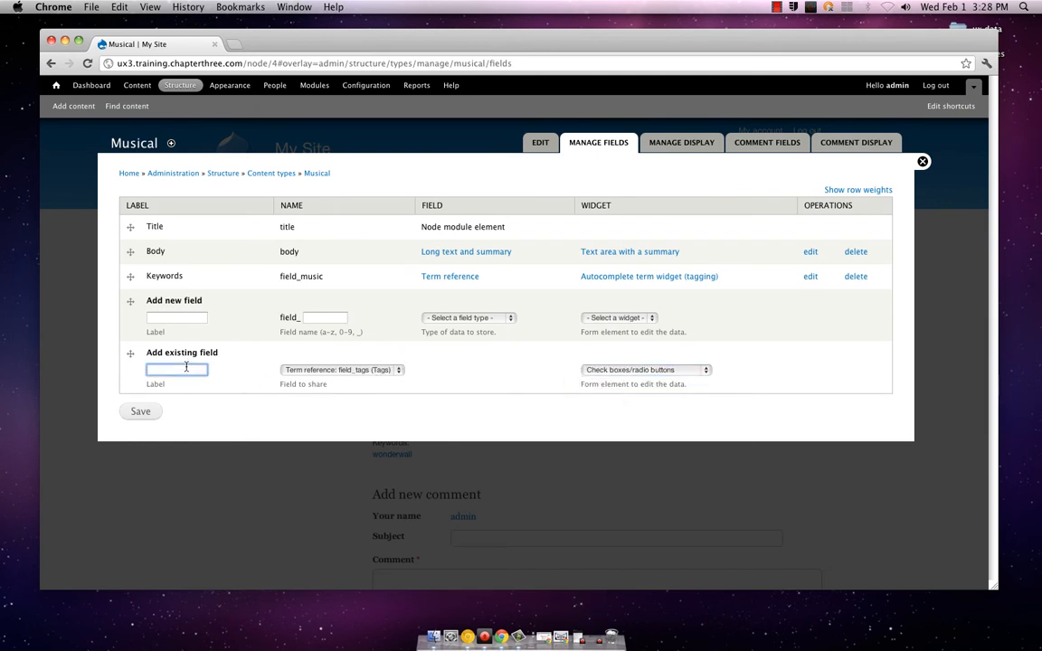
{"action": "type", "text": "Genre"}
{"action": "left_click", "coordinate": [341, 373]}
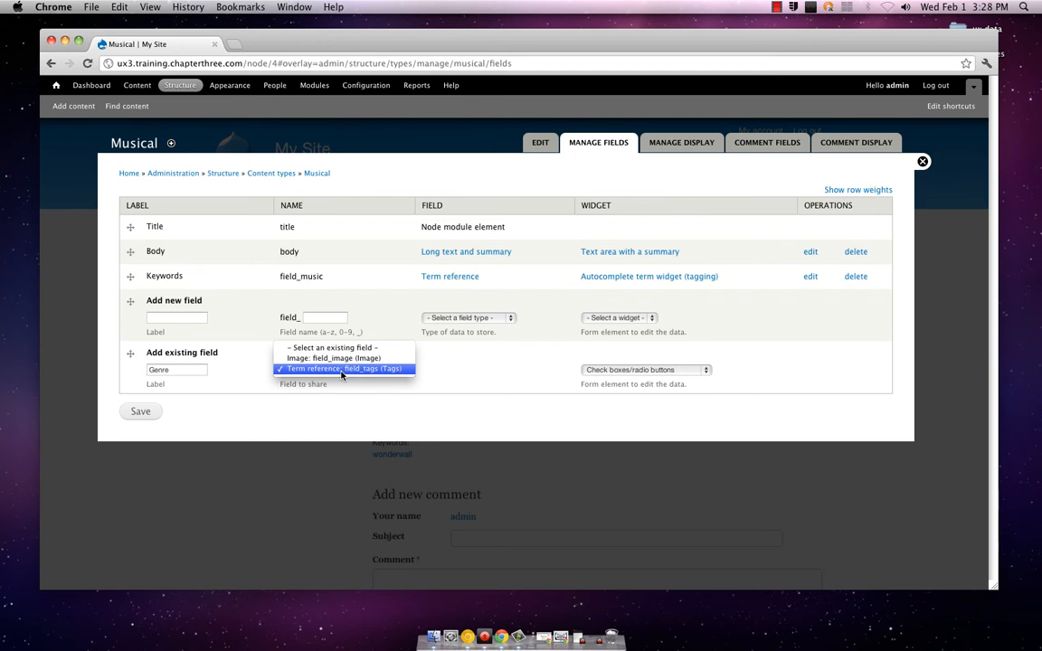
{"action": "left_click", "coordinate": [341, 371]}
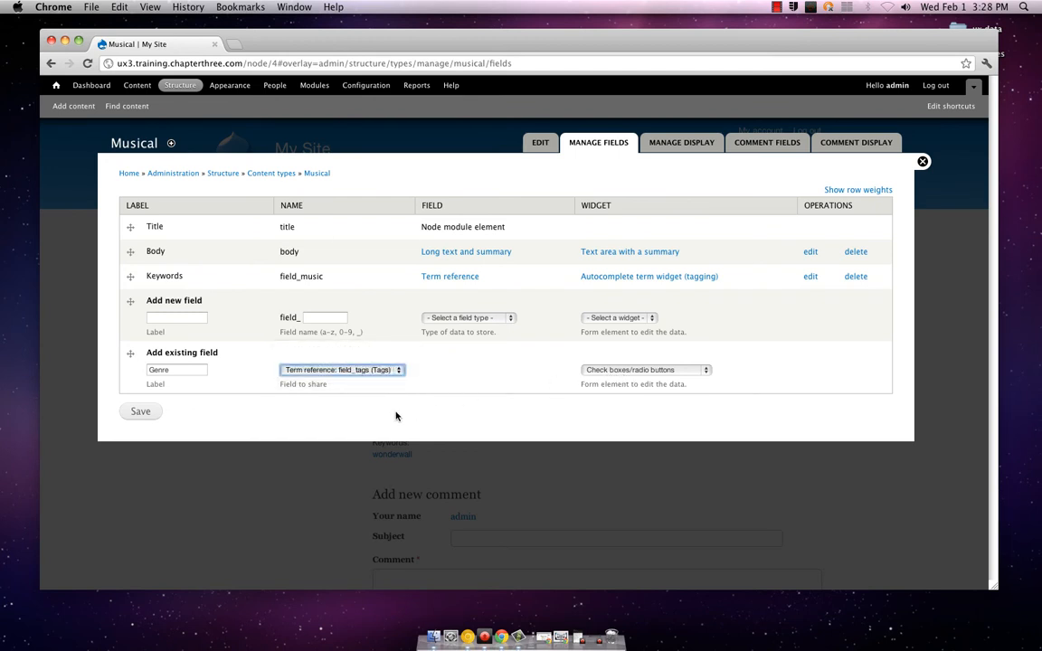
{"action": "left_click", "coordinate": [142, 411]}
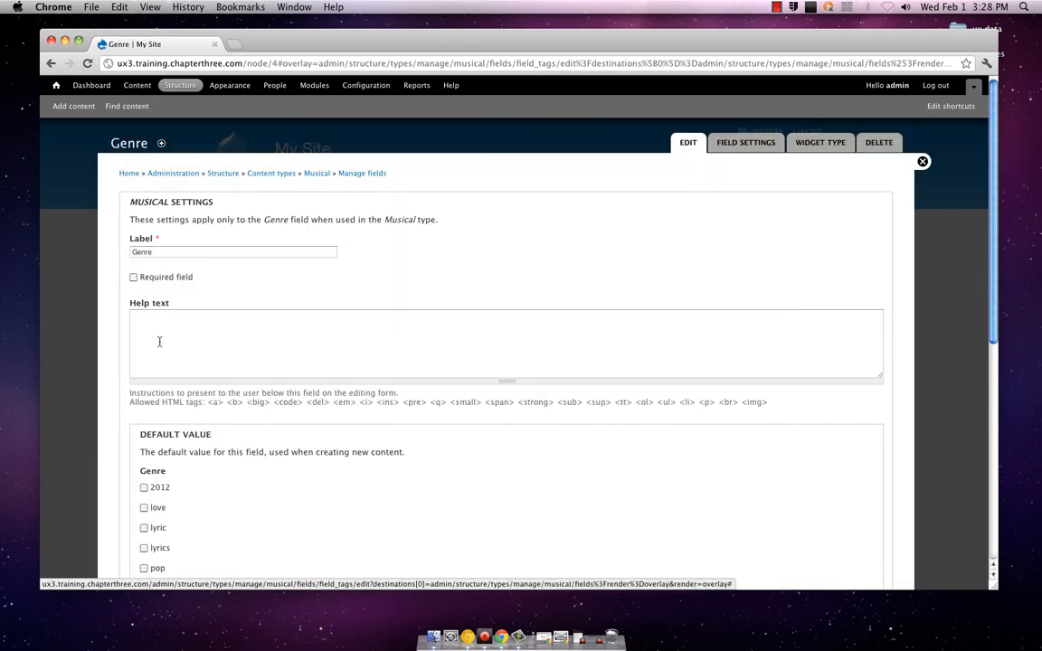
Examine the Genre field's settings, including its help text, default value options, number of values and vocabulary
{"action": "scroll", "coordinate": [159, 342], "scroll_direction": "down", "scroll_amount": 10}
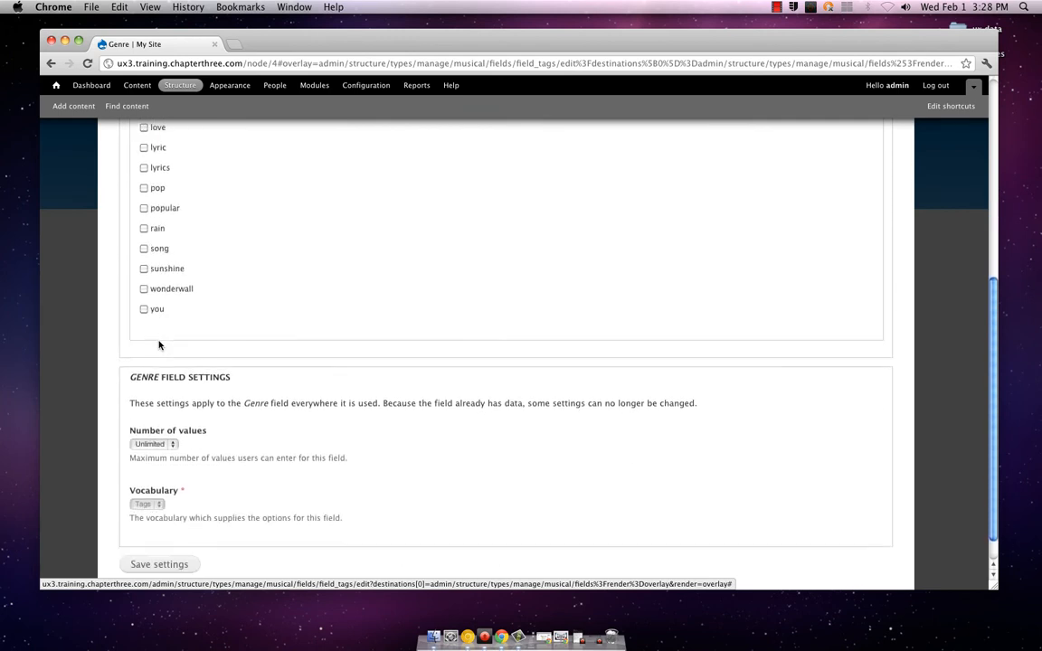
{"action": "scroll", "coordinate": [159, 342], "scroll_direction": "up", "scroll_amount": 10}
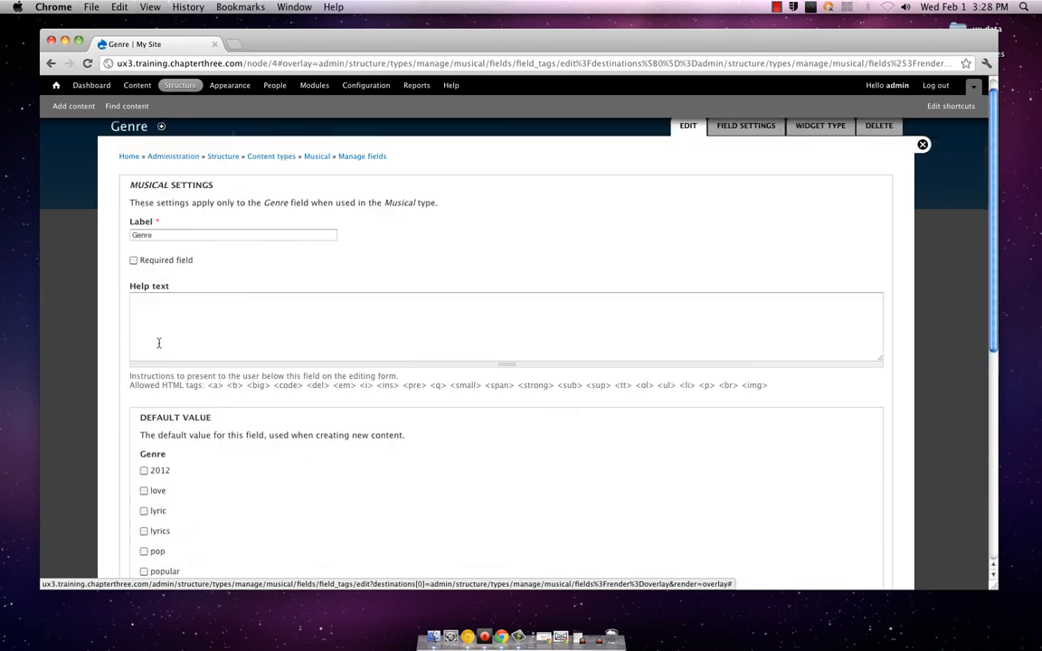
{"action": "scroll", "coordinate": [159, 341], "scroll_direction": "down", "scroll_amount": 5}
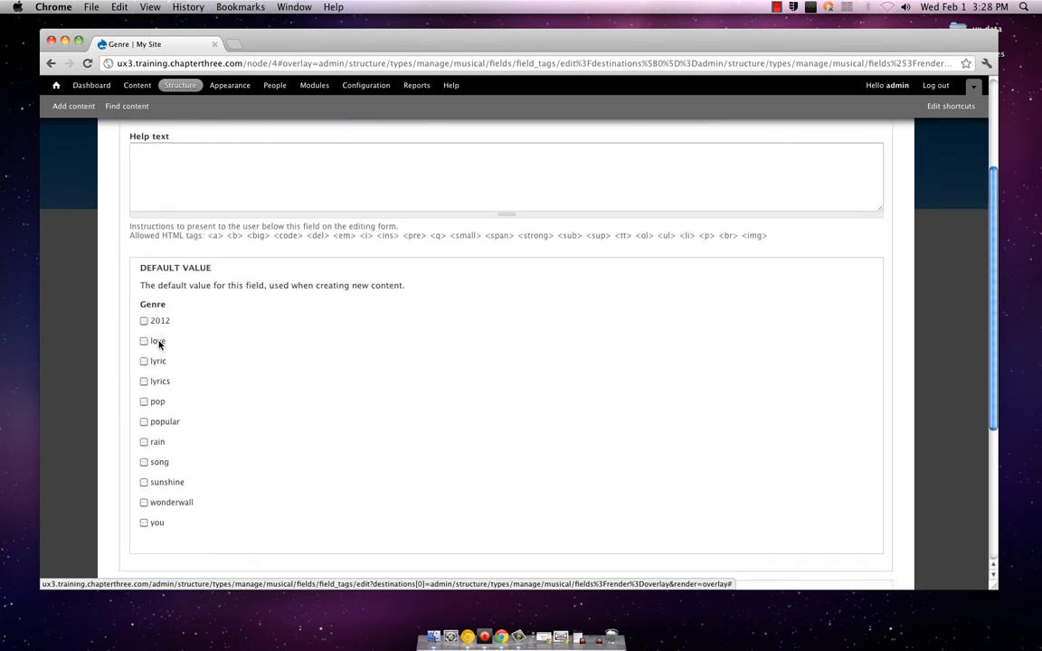
{"action": "scroll", "coordinate": [159, 344], "scroll_direction": "down", "scroll_amount": 5}
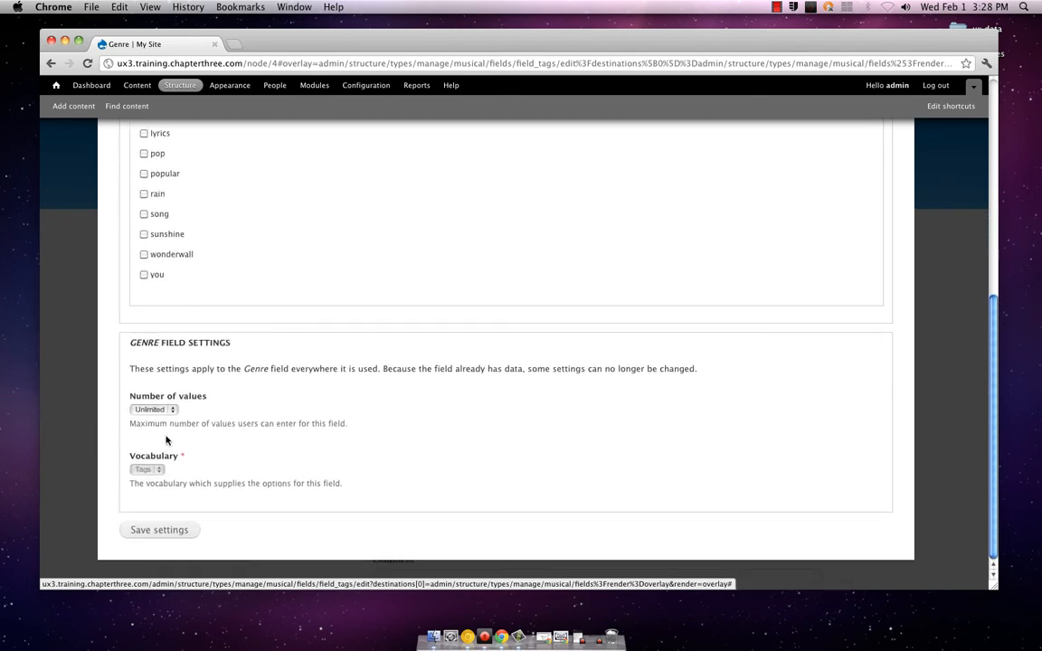
{"action": "scroll", "coordinate": [170, 442], "scroll_direction": "up", "scroll_amount": 10}
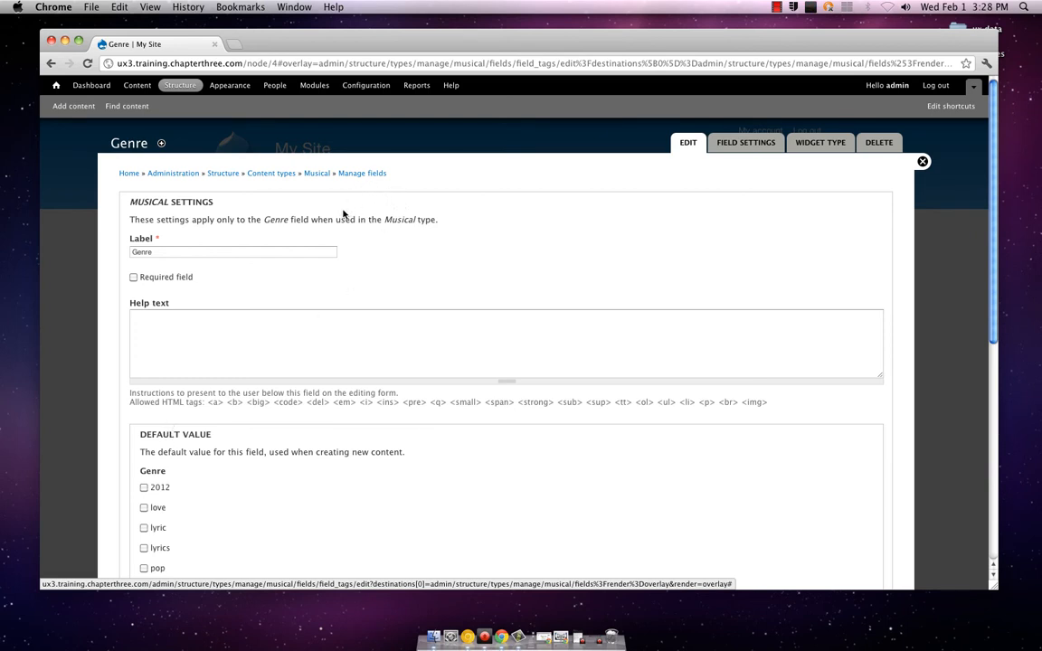
{"action": "scroll", "coordinate": [343, 215], "scroll_direction": "down", "scroll_amount": 3}
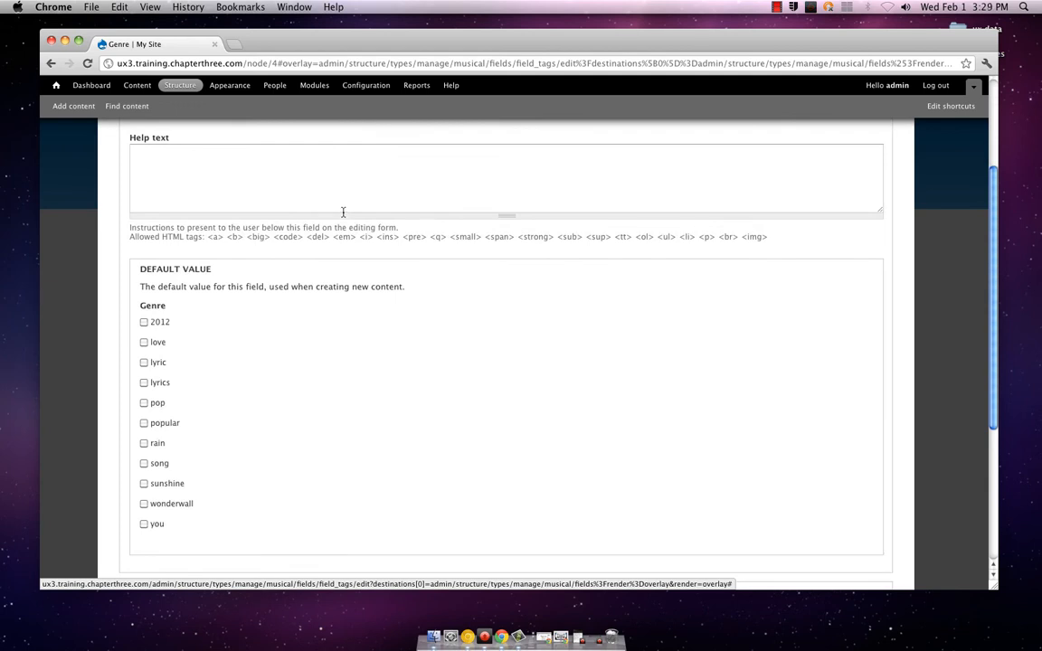
{"action": "scroll", "coordinate": [342, 213], "scroll_direction": "down", "scroll_amount": 2}
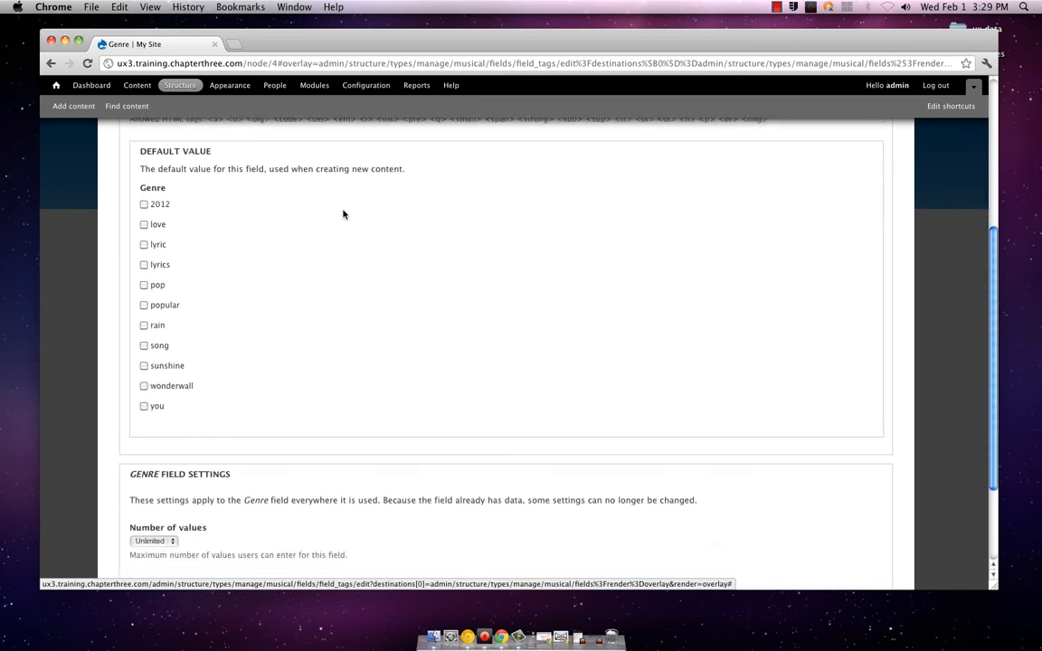
{"action": "scroll", "coordinate": [343, 214], "scroll_direction": "up", "scroll_amount": 5}
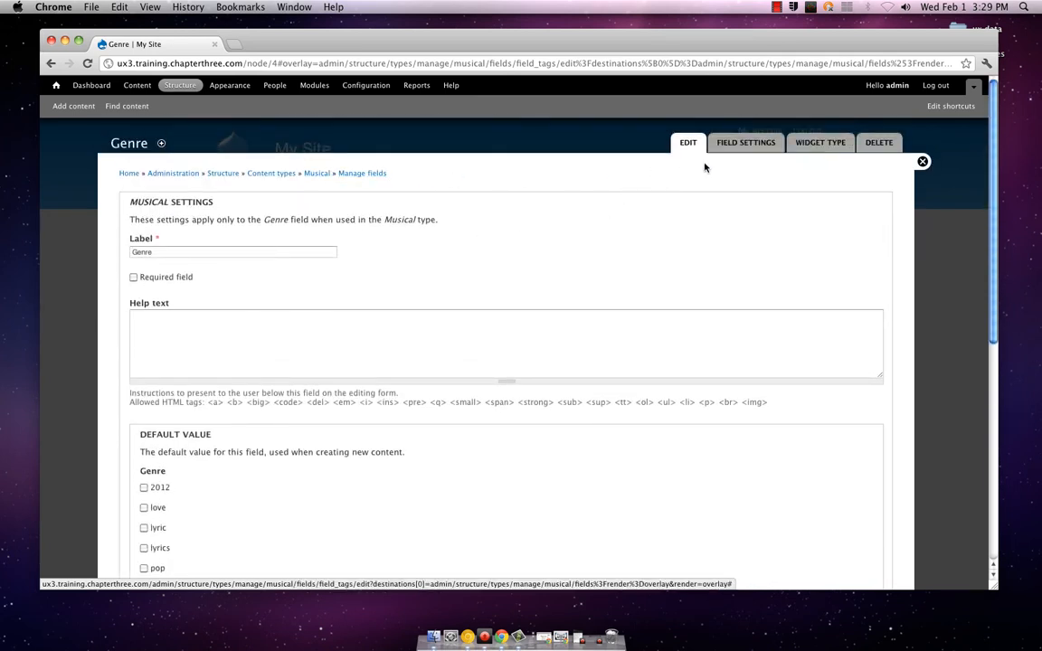
Add a new Genre field named field_types to the Musical type as List (text) with the Check boxes/radio buttons widget, and save it
{"action": "left_click", "coordinate": [362, 174]}
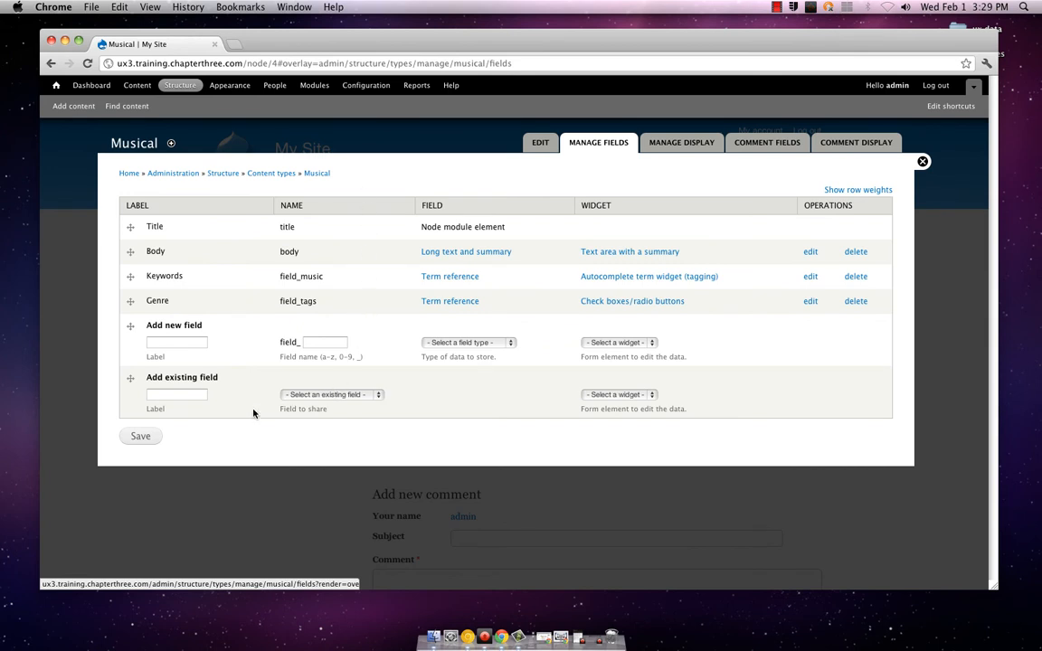
{"action": "left_click", "coordinate": [182, 343]}
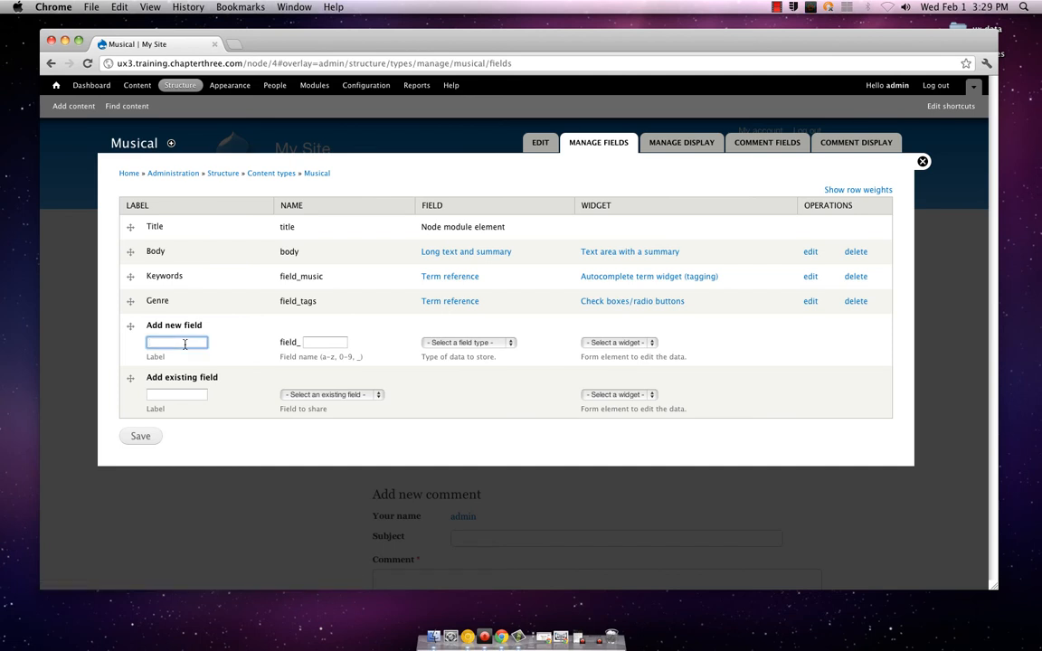
{"action": "type", "text": "Genre"}
{"action": "key", "text": "Tab"}
{"action": "type", "text": "type"}
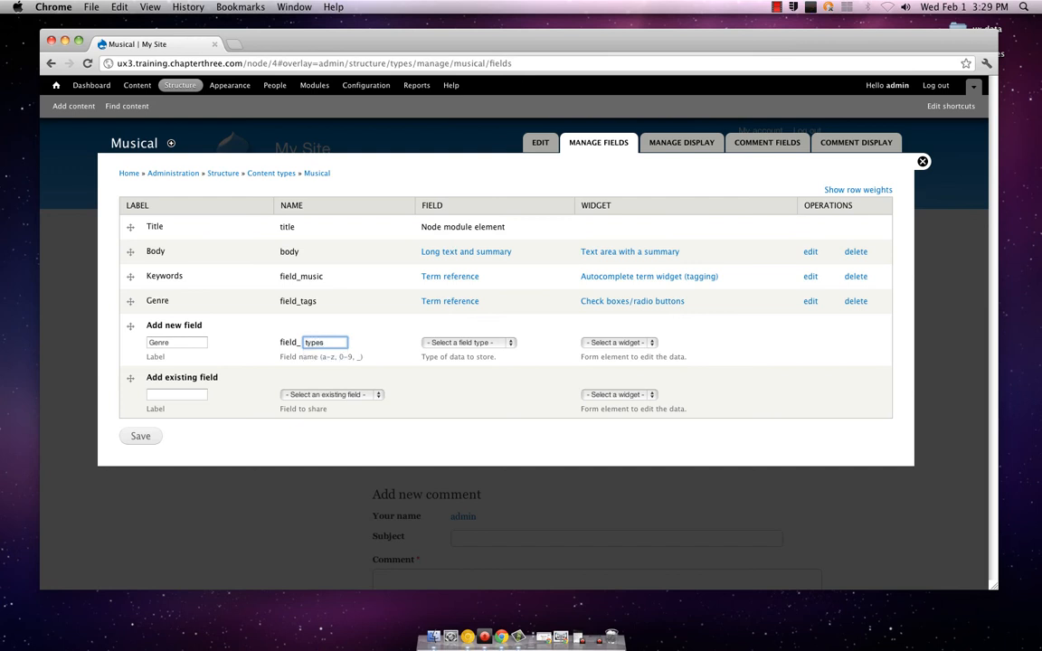
{"action": "left_click", "coordinate": [465, 342]}
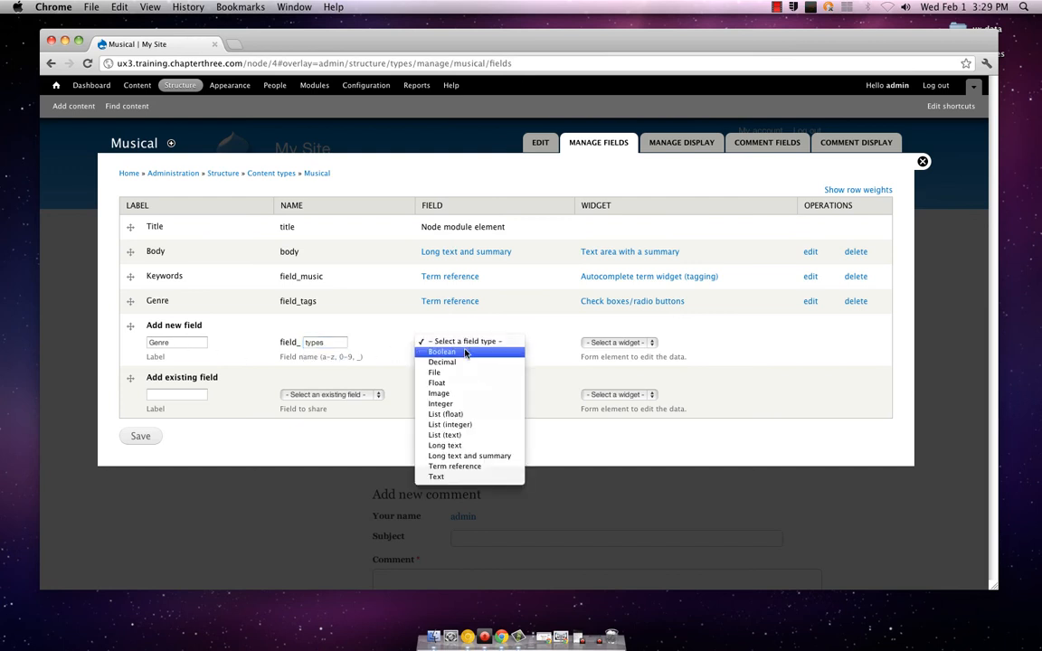
{"action": "left_click", "coordinate": [469, 436]}
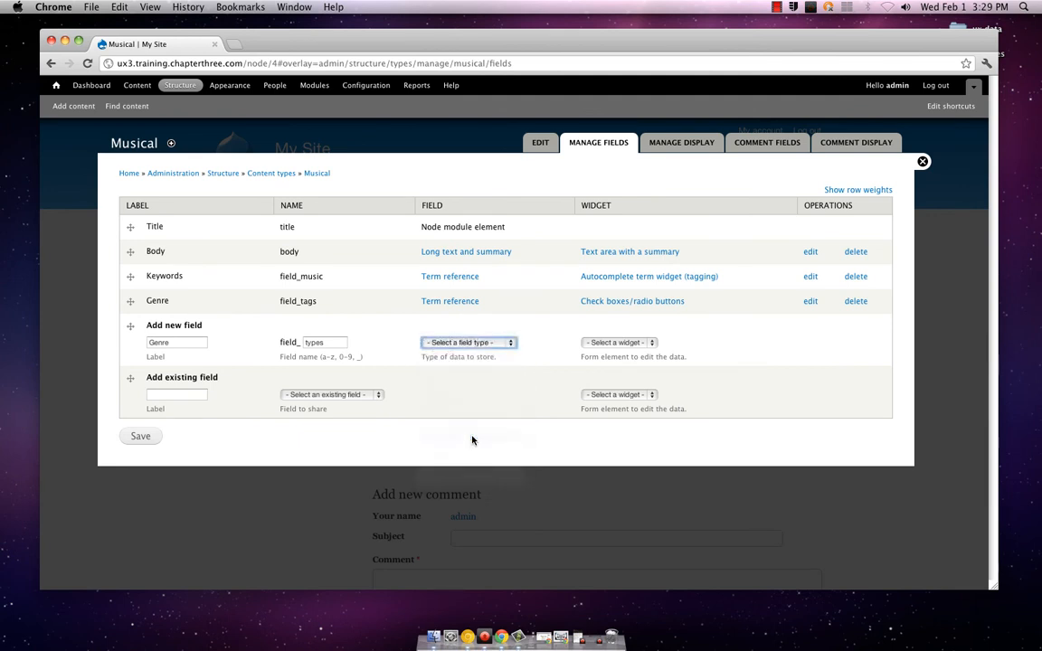
{"action": "left_click", "coordinate": [622, 343]}
{"action": "left_click", "coordinate": [623, 353]}
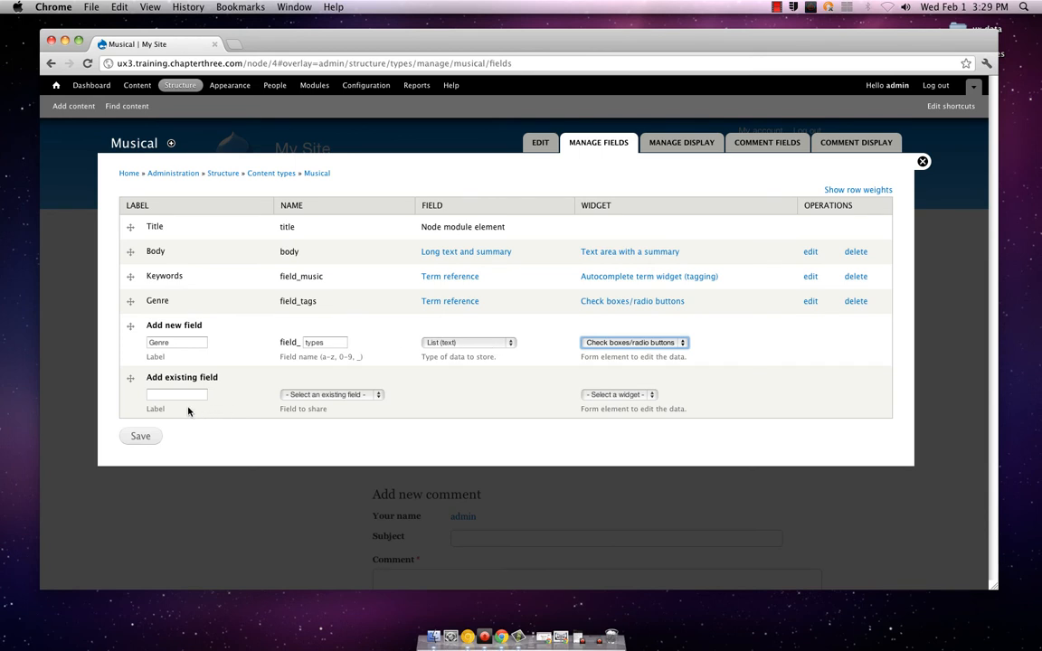
{"action": "left_click", "coordinate": [134, 436]}
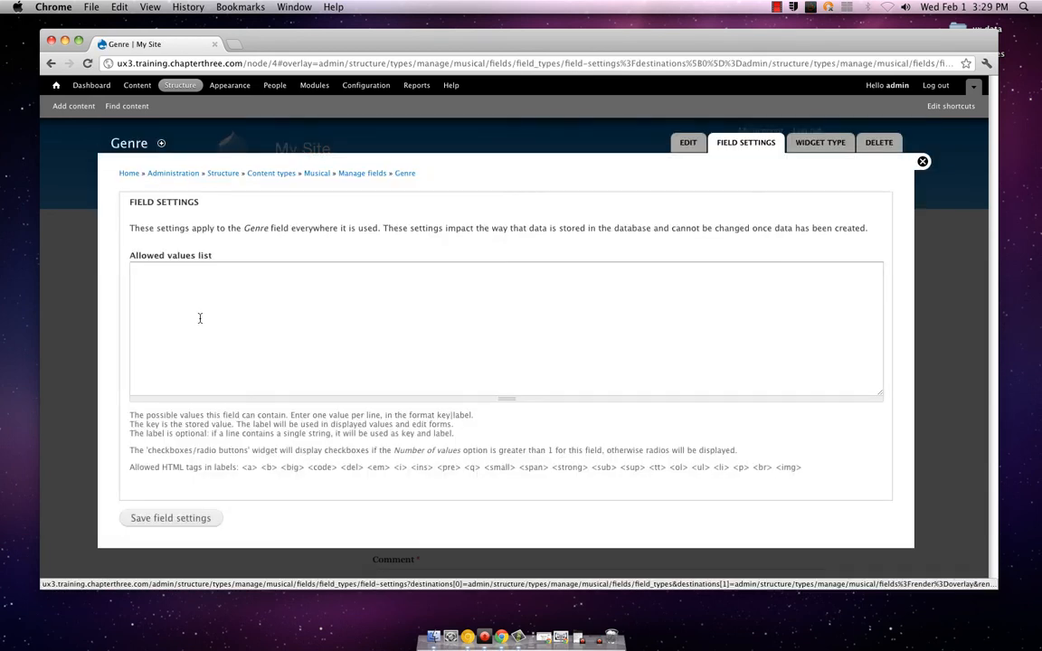
Enter Jazz, Rock and Country, one per line, as the Genre field's allowed values and save the field settings
{"action": "left_click", "coordinate": [200, 319]}
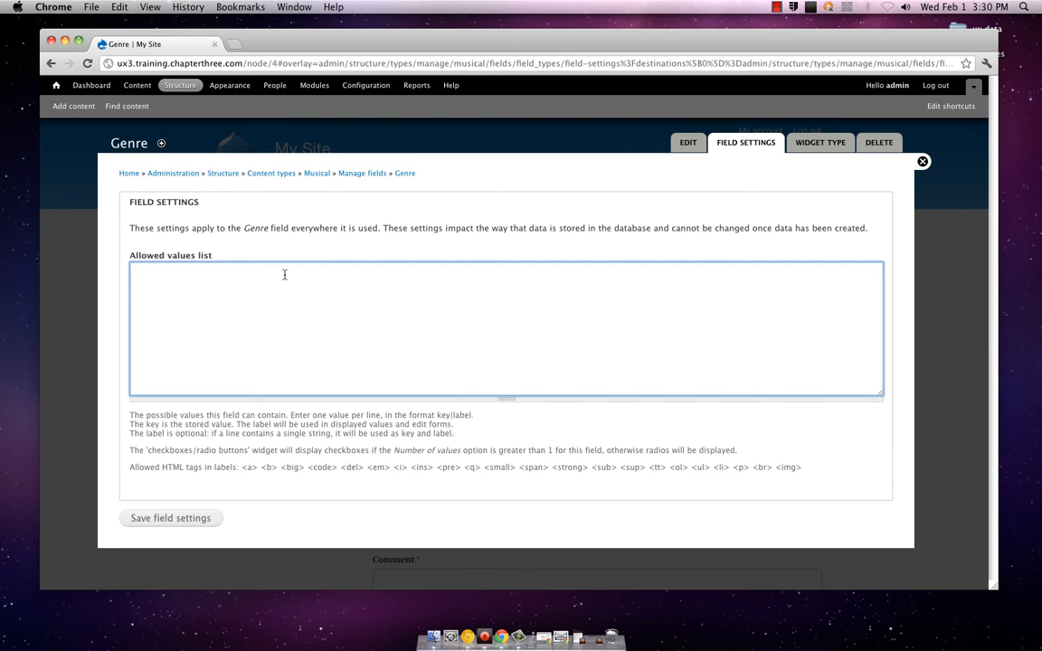
{"action": "type", "text": "Jazz"}
{"action": "key", "text": "Return"}
{"action": "type", "text": "Rock"}
{"action": "key", "text": "Return"}
{"action": "type", "text": "Country"}
{"action": "left_click", "coordinate": [170, 517]}
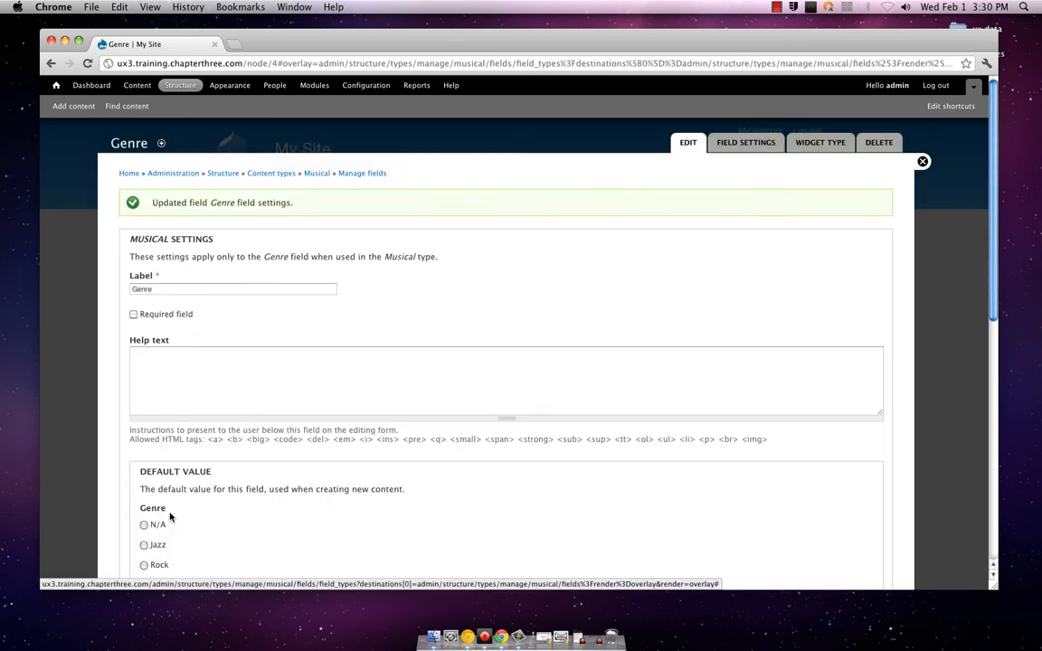
Write the Genre help text "Select a genre to help users better find articles relevant to the type of music they are interested in."
{"action": "scroll", "coordinate": [172, 514], "scroll_direction": "down", "scroll_amount": 3}
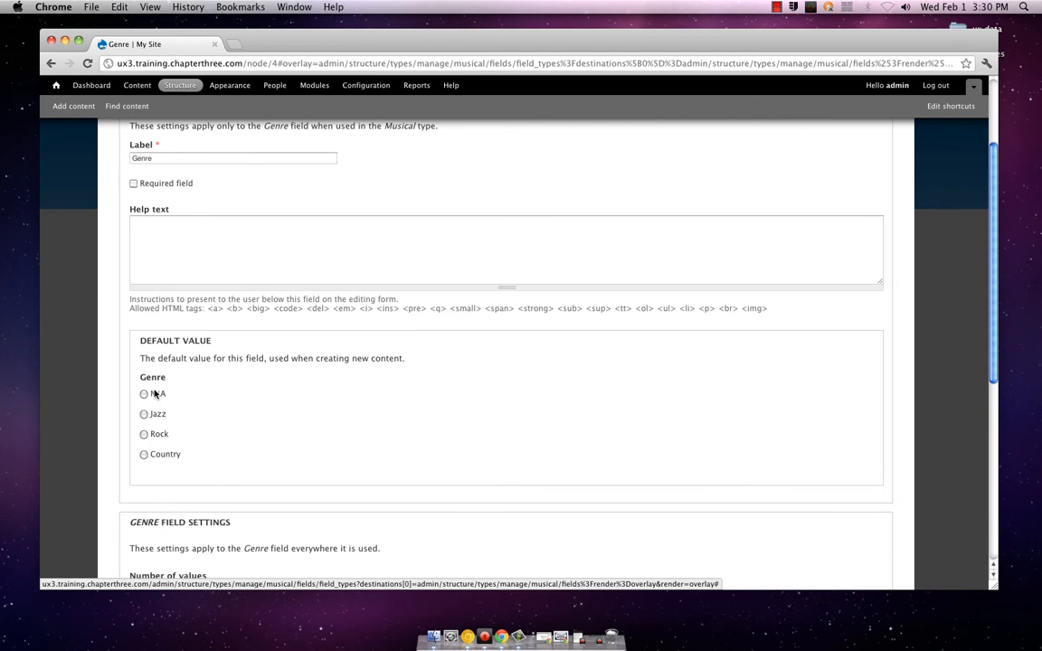
{"action": "scroll", "coordinate": [176, 430], "scroll_direction": "up", "scroll_amount": 3}
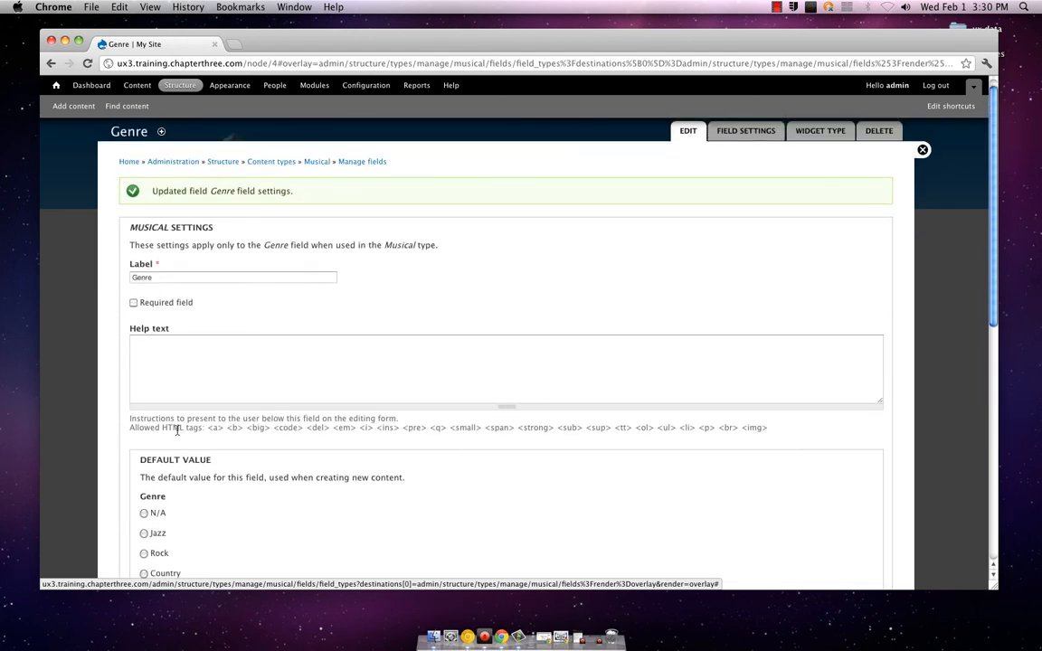
{"action": "scroll", "coordinate": [177, 431], "scroll_direction": "down", "scroll_amount": 1}
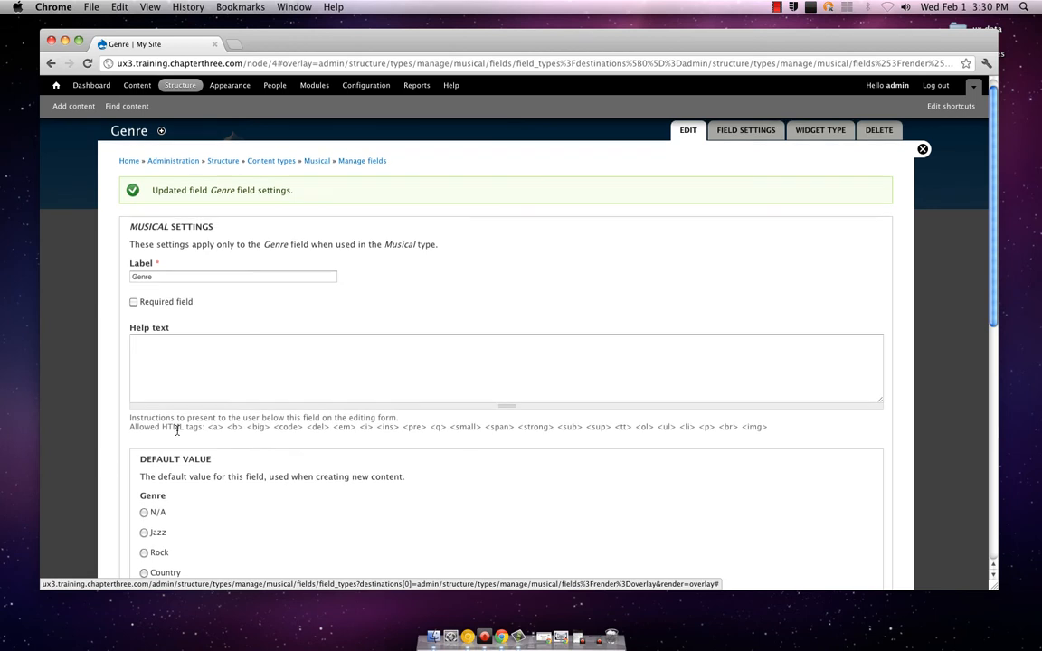
{"action": "left_click", "coordinate": [198, 367]}
{"action": "type", "text": "Selec"}
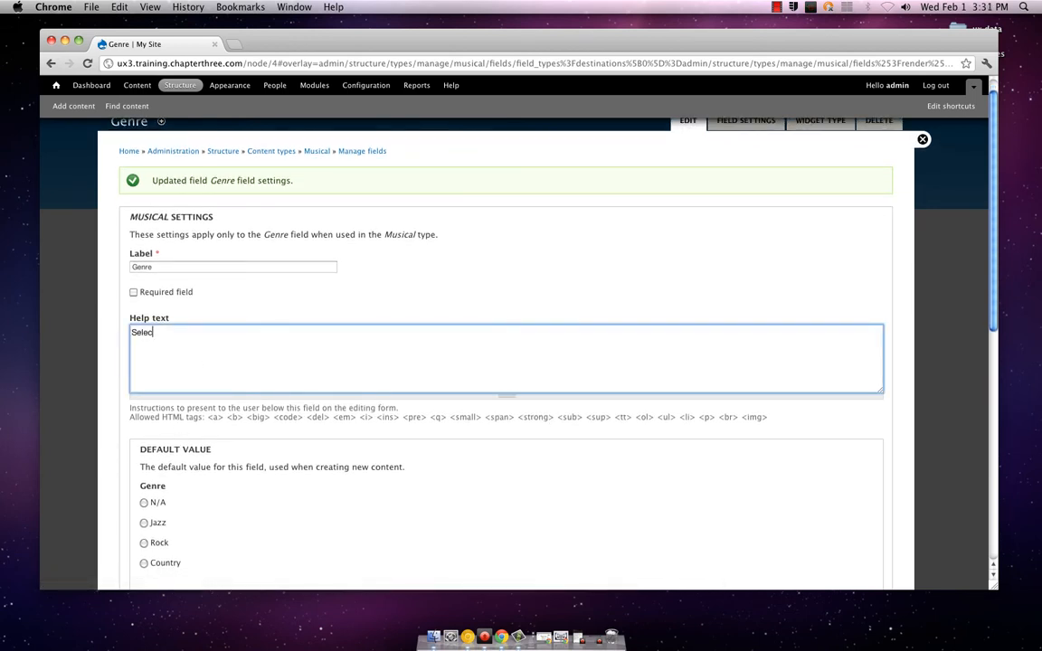
{"action": "type", "text": "t a gener to help users better f"}
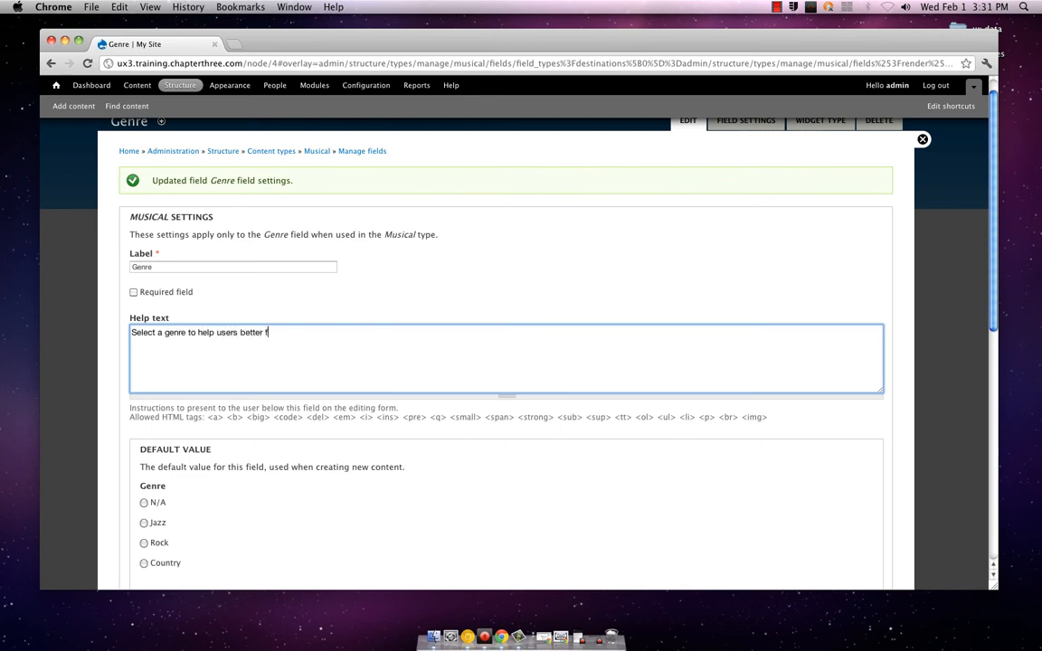
{"action": "type", "text": "ind articles relevant to the ty"}
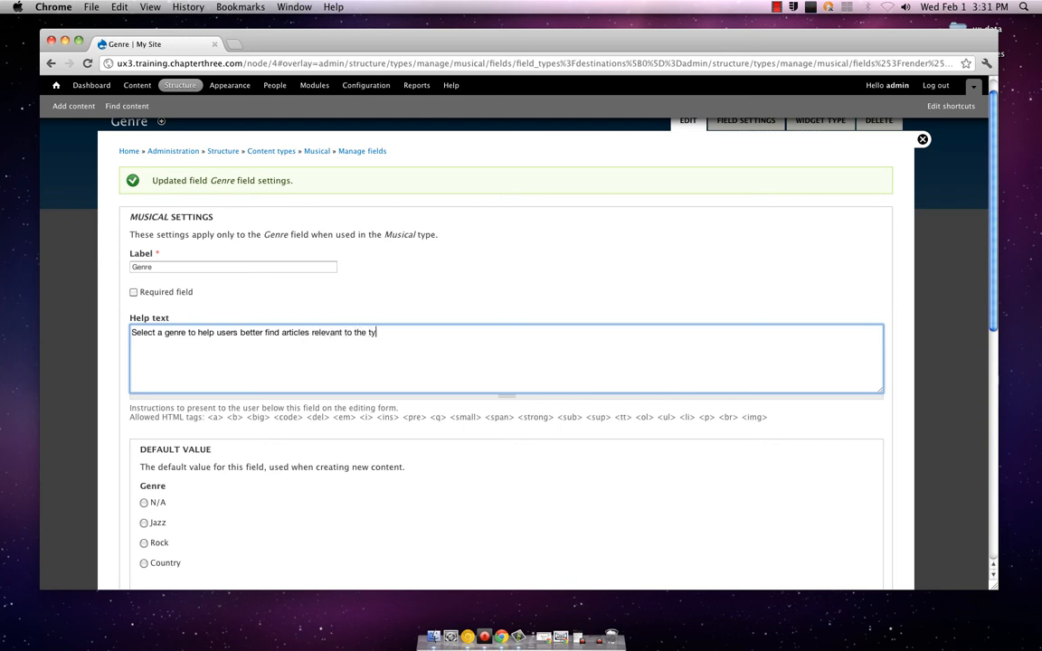
{"action": "type", "text": "pe of music they are interest"}
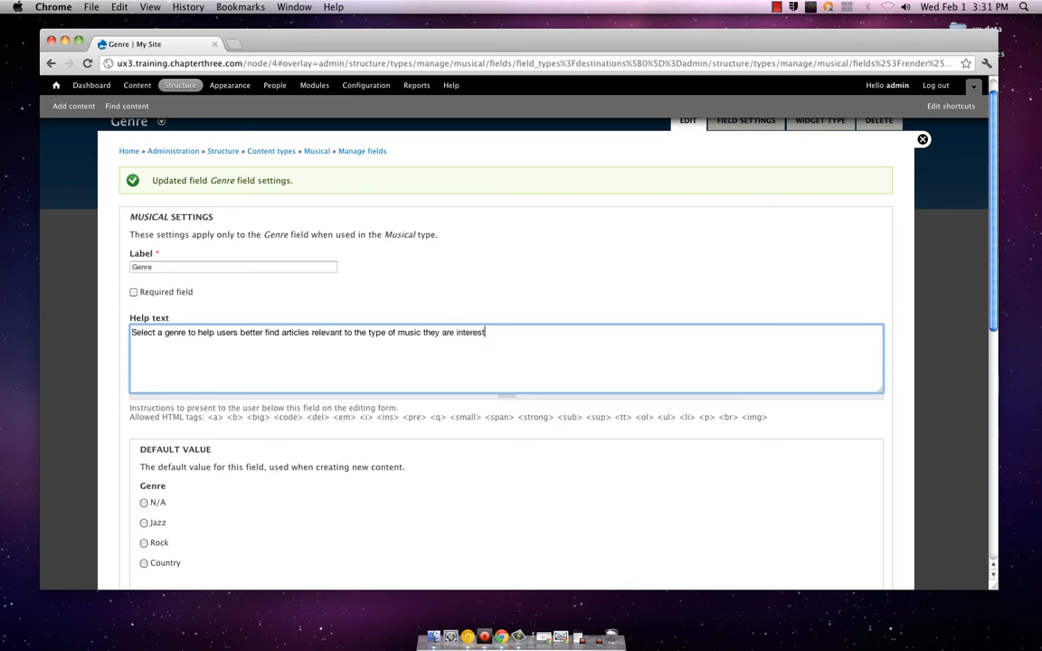
{"action": "type", "text": "ed in."}
Set the Genre field's maximum number of values to 3 and save its settings
{"action": "scroll", "coordinate": [190, 366], "scroll_direction": "down", "scroll_amount": 8}
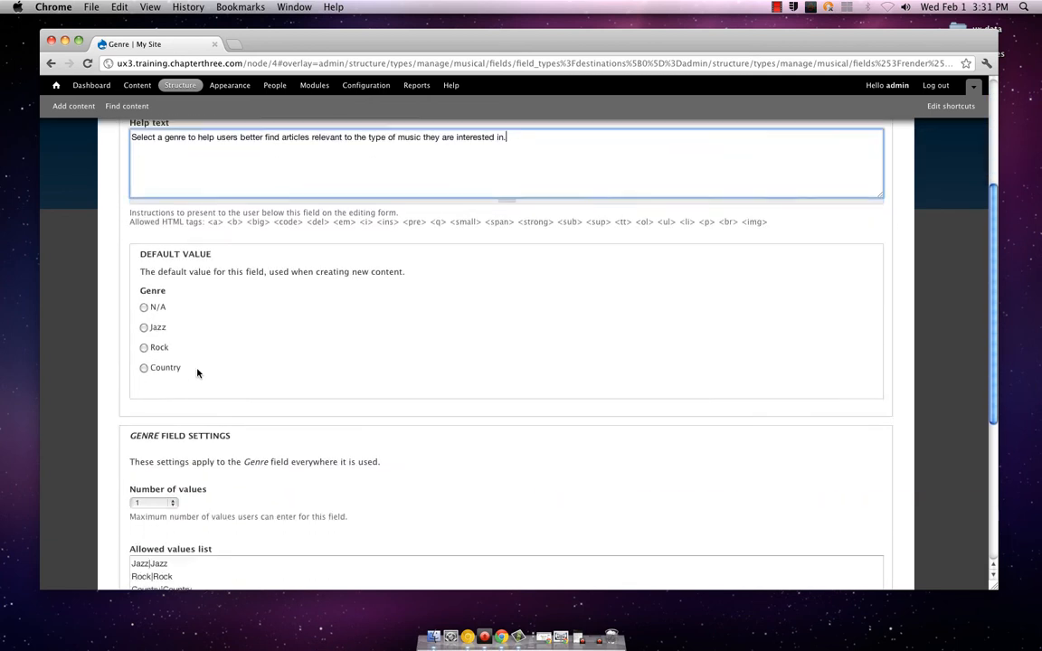
{"action": "left_click", "coordinate": [174, 366]}
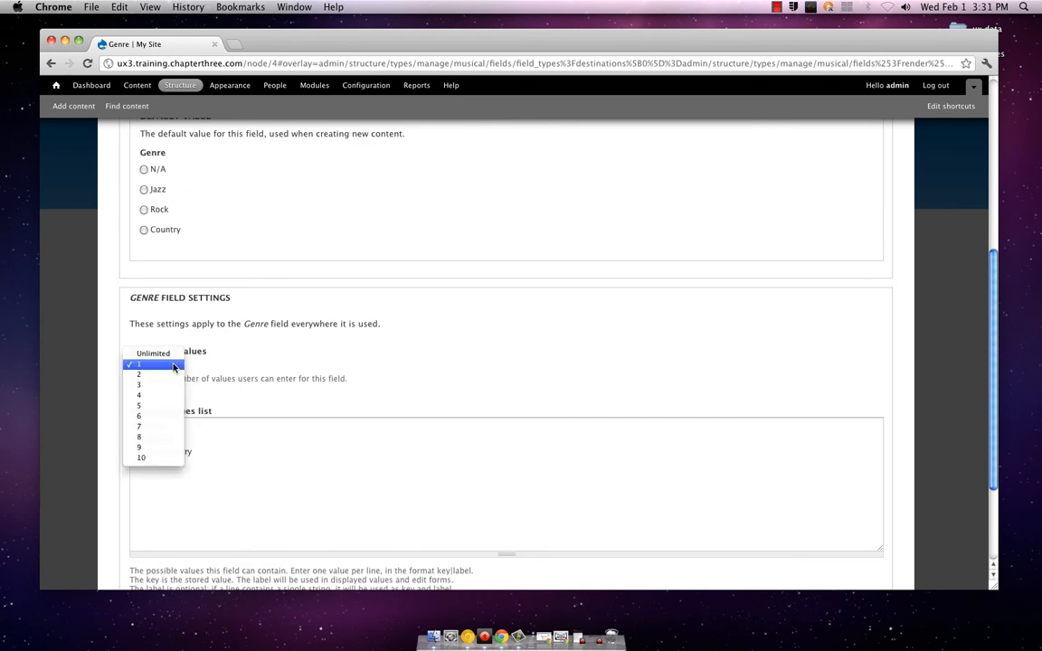
{"action": "left_click", "coordinate": [174, 366]}
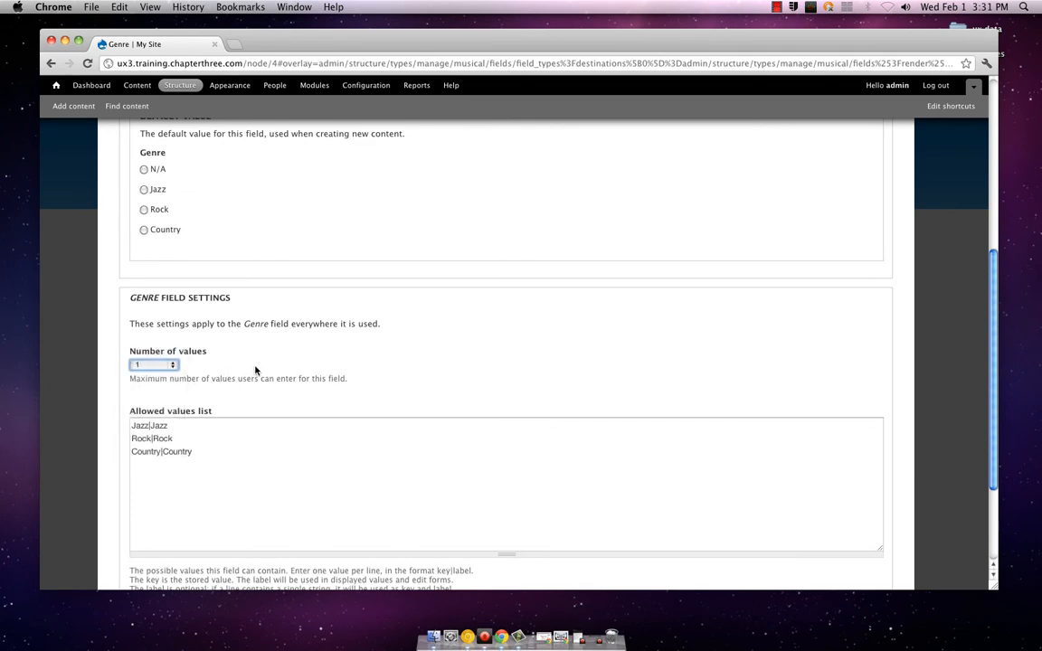
{"action": "left_click", "coordinate": [175, 366]}
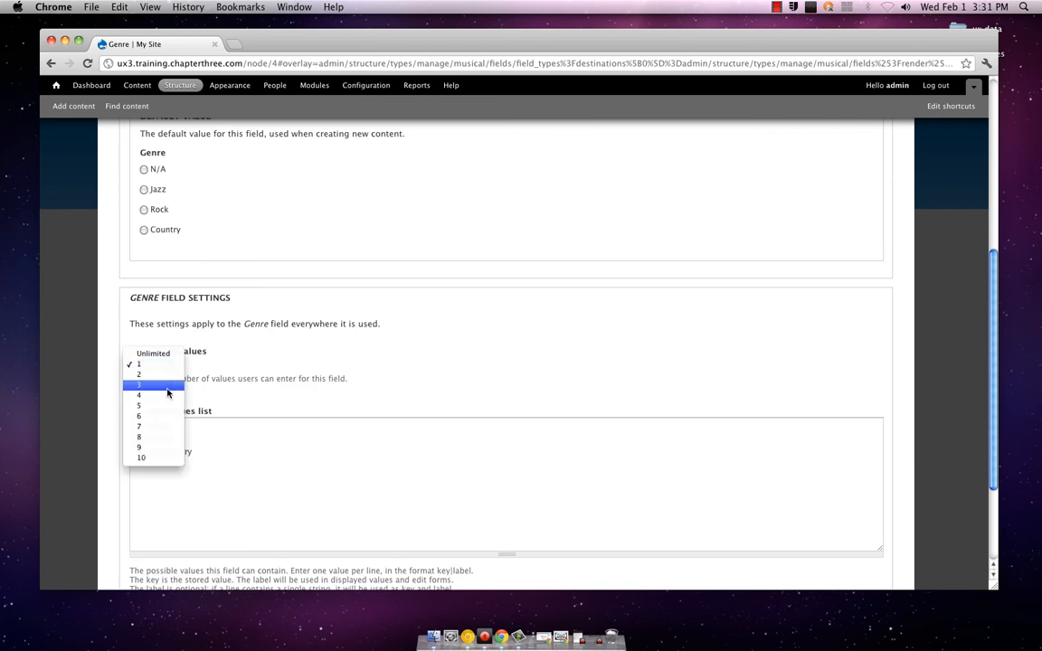
{"action": "left_click", "coordinate": [167, 387]}
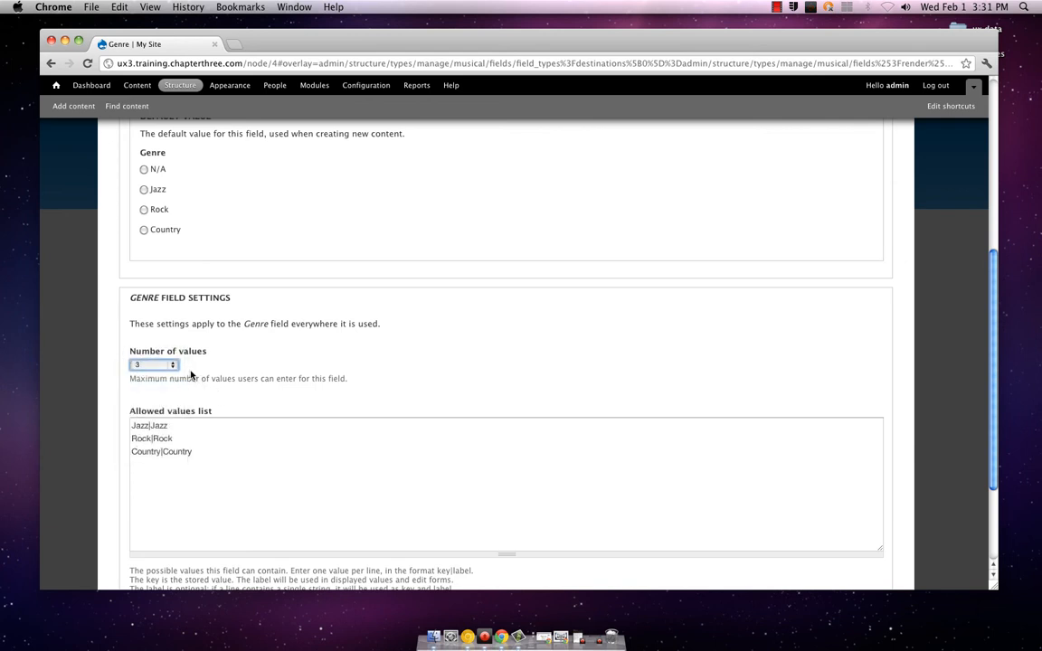
{"action": "scroll", "coordinate": [204, 366], "scroll_direction": "down", "scroll_amount": 3}
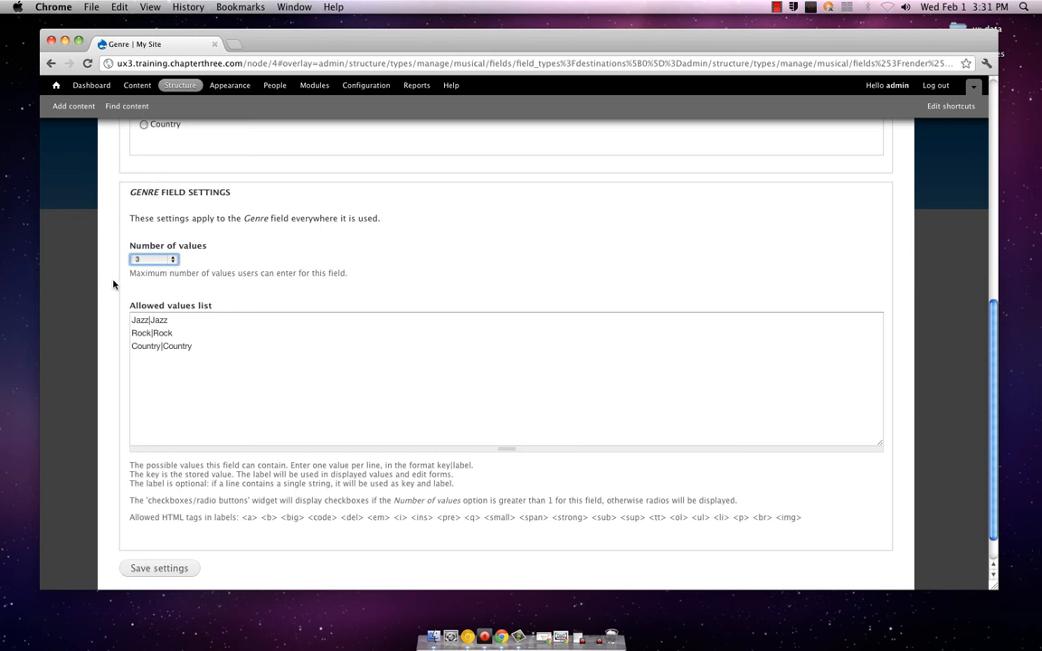
{"action": "scroll", "coordinate": [111, 284], "scroll_direction": "down", "scroll_amount": 1}
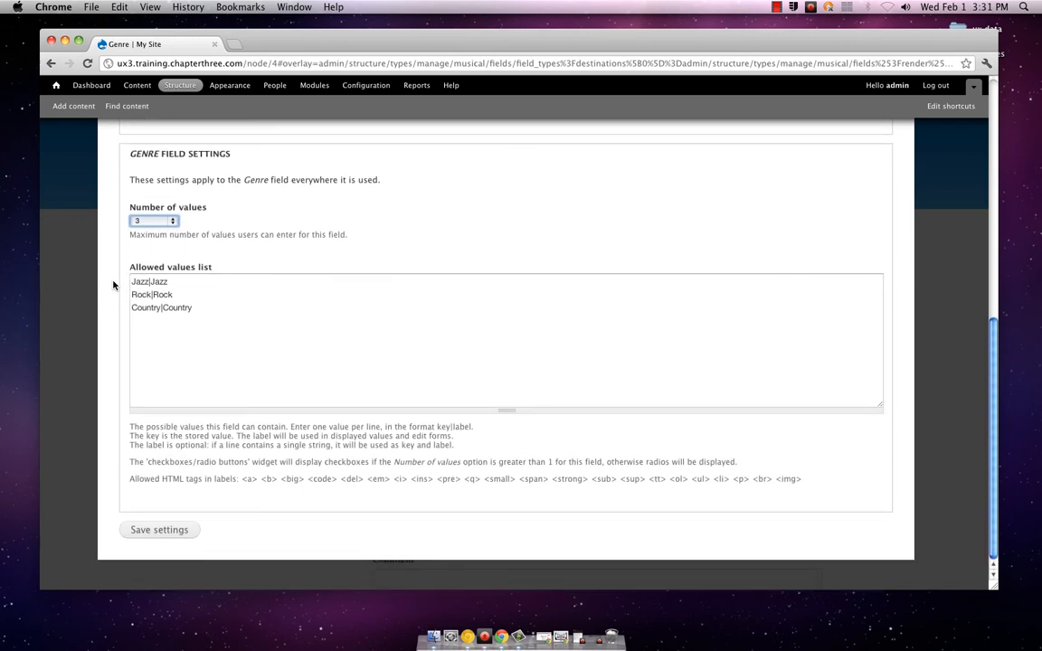
{"action": "left_click", "coordinate": [162, 526]}
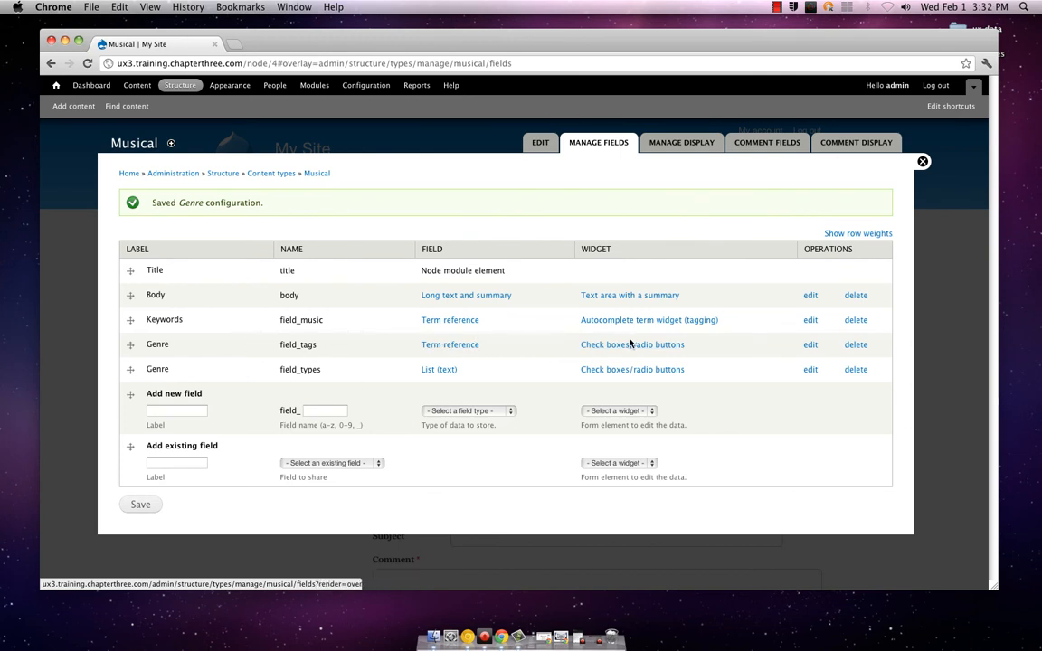
Delete the term reference Genre field (field_tags) from the Musical content type and save the field list
{"action": "left_click", "coordinate": [858, 346]}
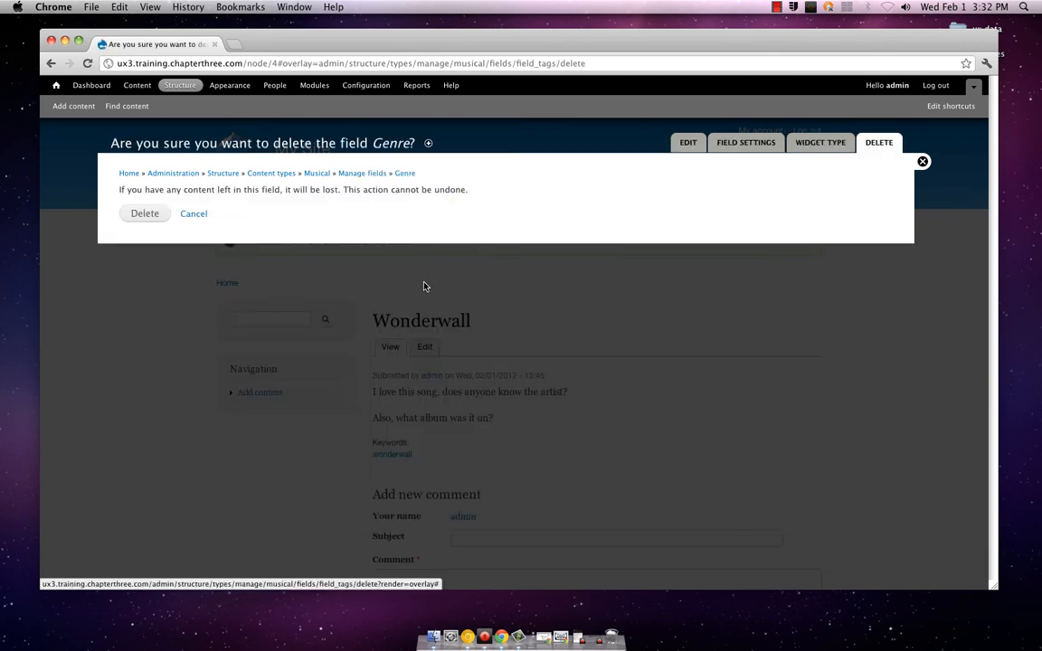
{"action": "left_click", "coordinate": [140, 214]}
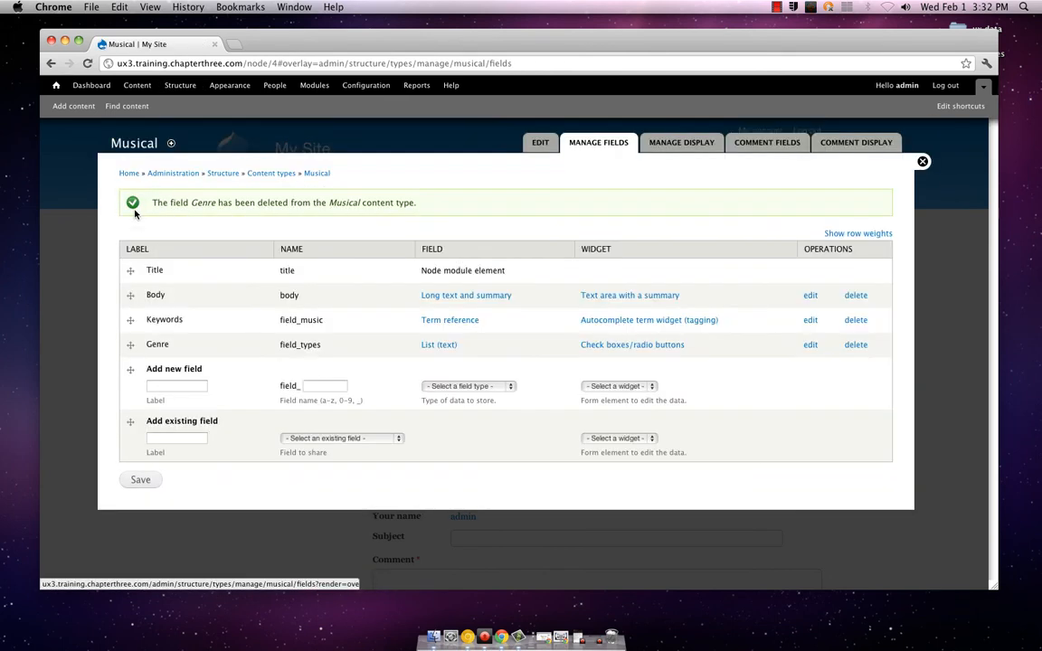
{"action": "left_click", "coordinate": [152, 478]}
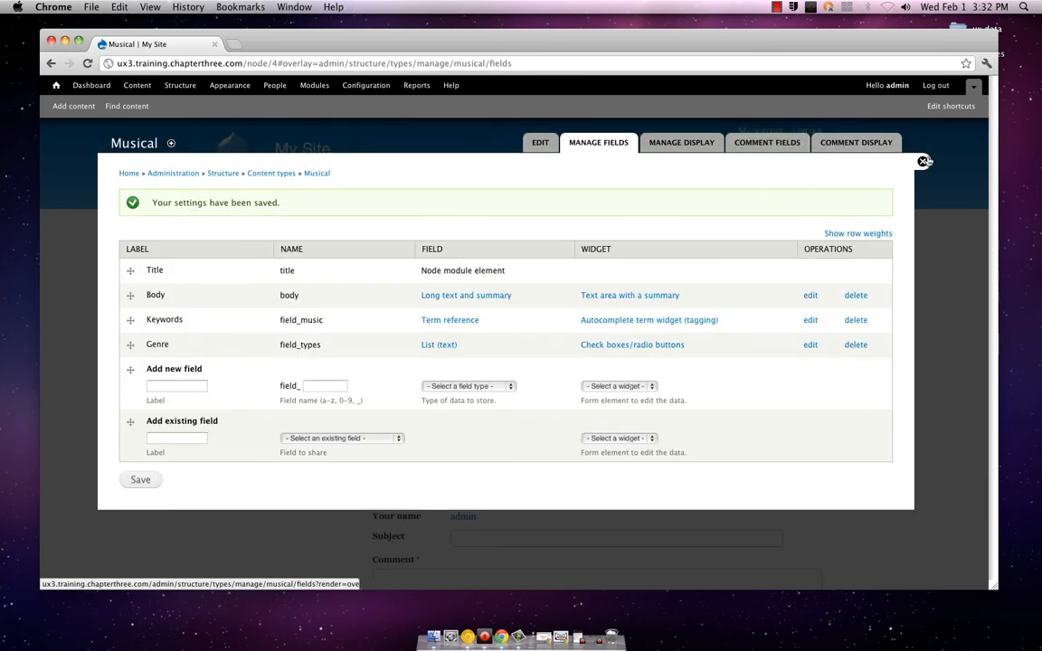
Leave the field administration, assign the Rock genre to the Wonderwall post, save it and view the updated post
{"action": "left_click", "coordinate": [923, 162]}
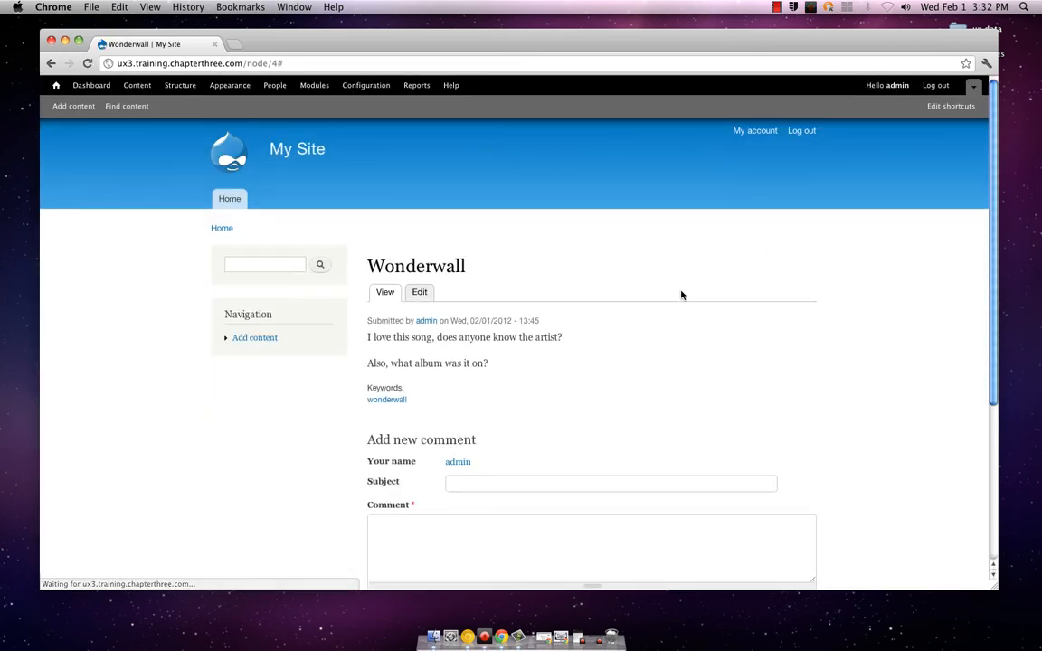
{"action": "scroll", "coordinate": [589, 396], "scroll_direction": "down", "scroll_amount": 3}
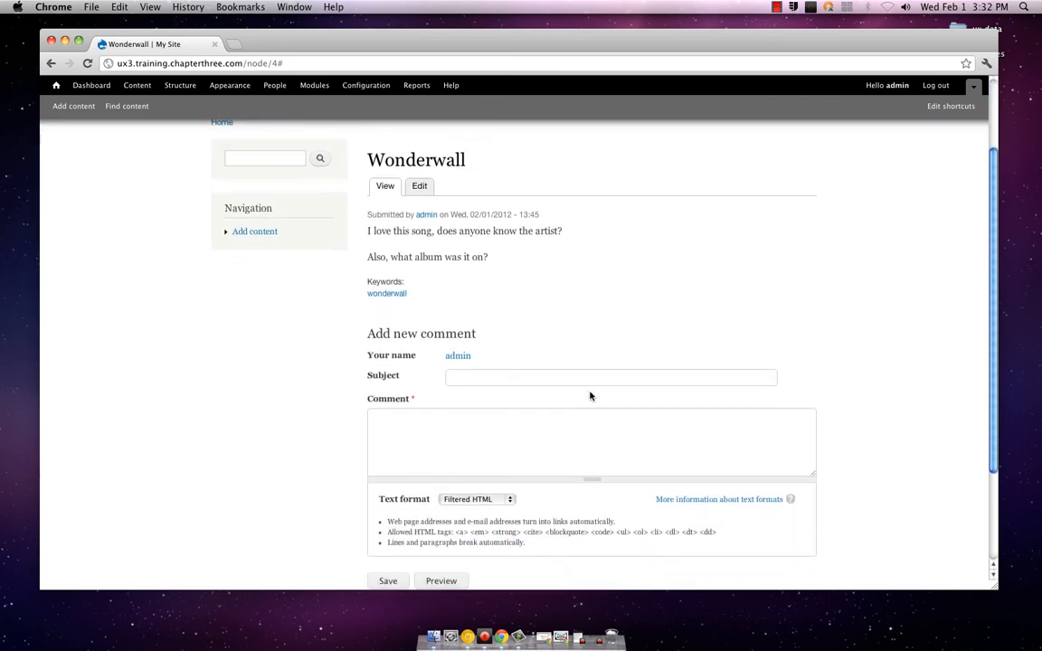
{"action": "scroll", "coordinate": [579, 393], "scroll_direction": "up", "scroll_amount": 3}
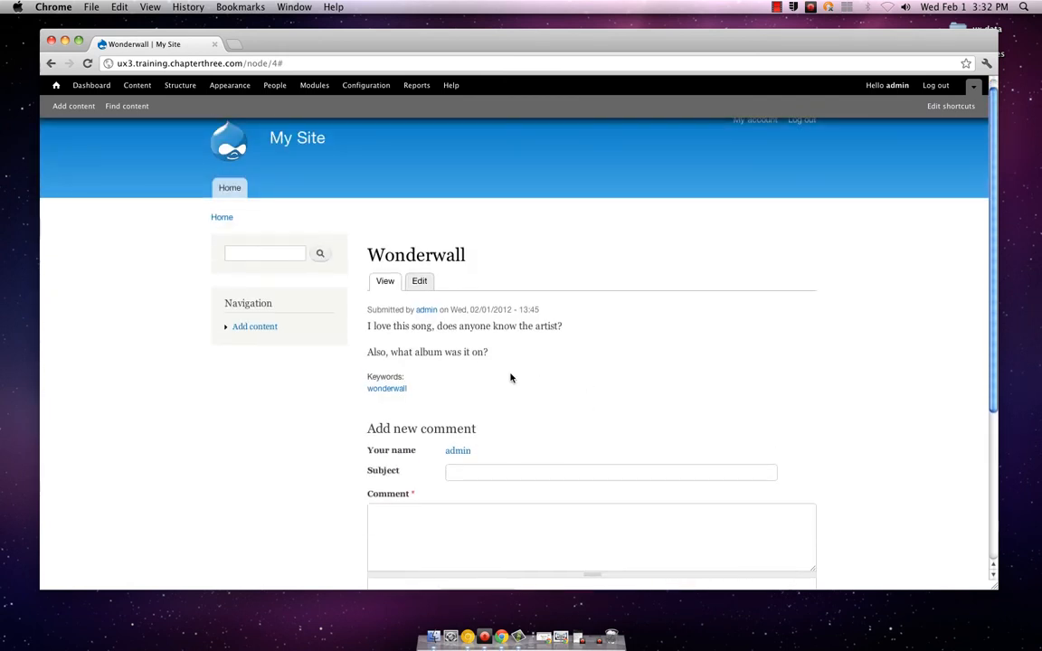
{"action": "left_click", "coordinate": [422, 281]}
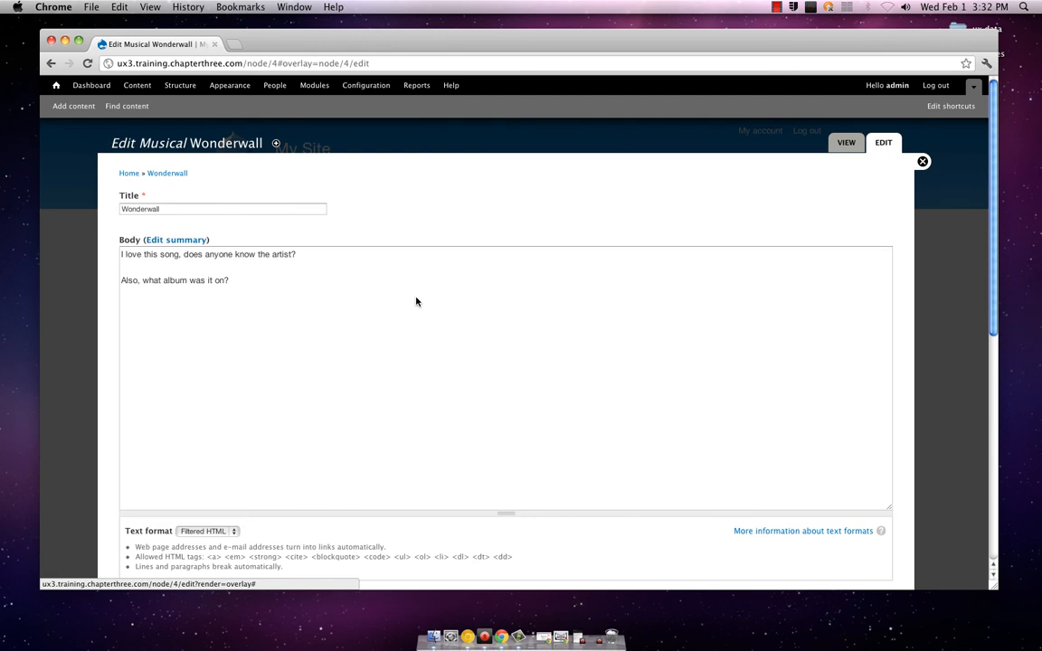
{"action": "scroll", "coordinate": [416, 301], "scroll_direction": "down", "scroll_amount": 10}
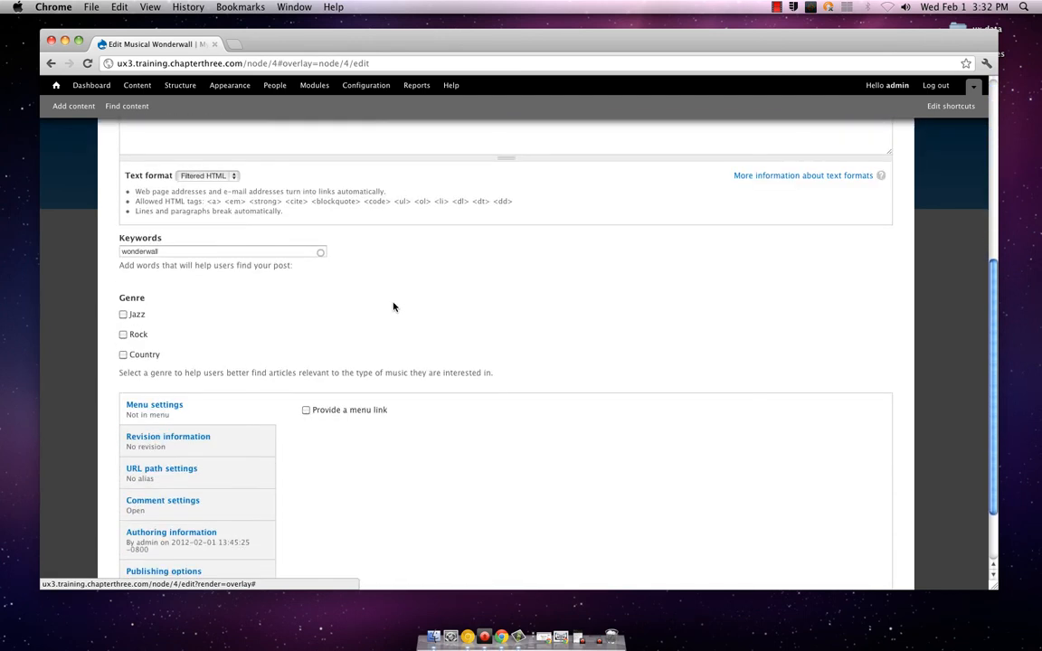
{"action": "left_click", "coordinate": [123, 335]}
{"action": "scroll", "coordinate": [118, 337], "scroll_direction": "down", "scroll_amount": 3}
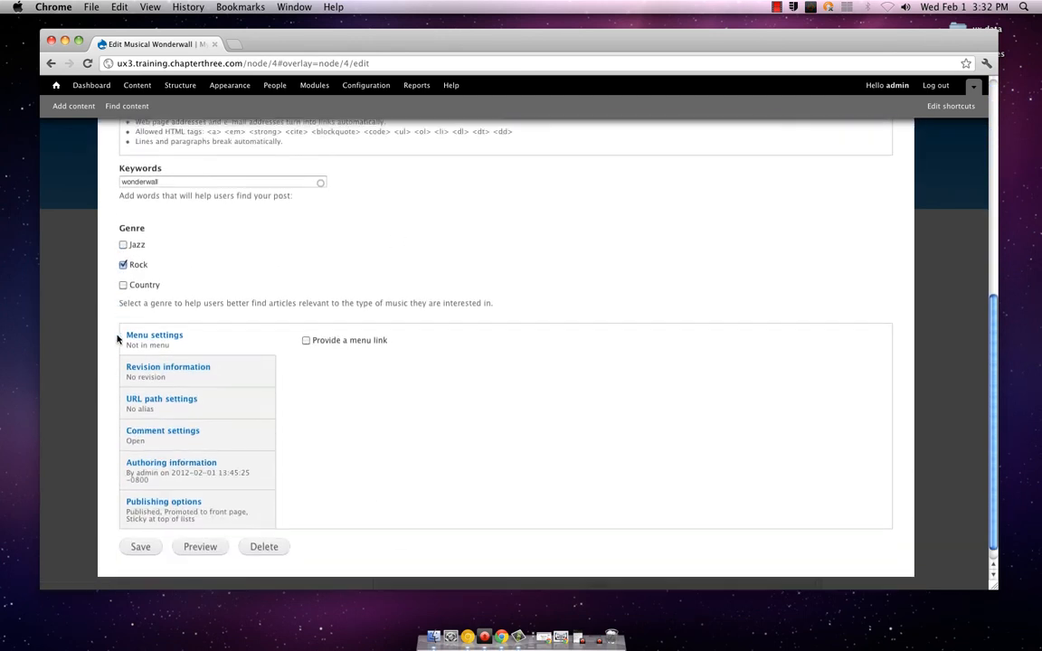
{"action": "left_click", "coordinate": [147, 533]}
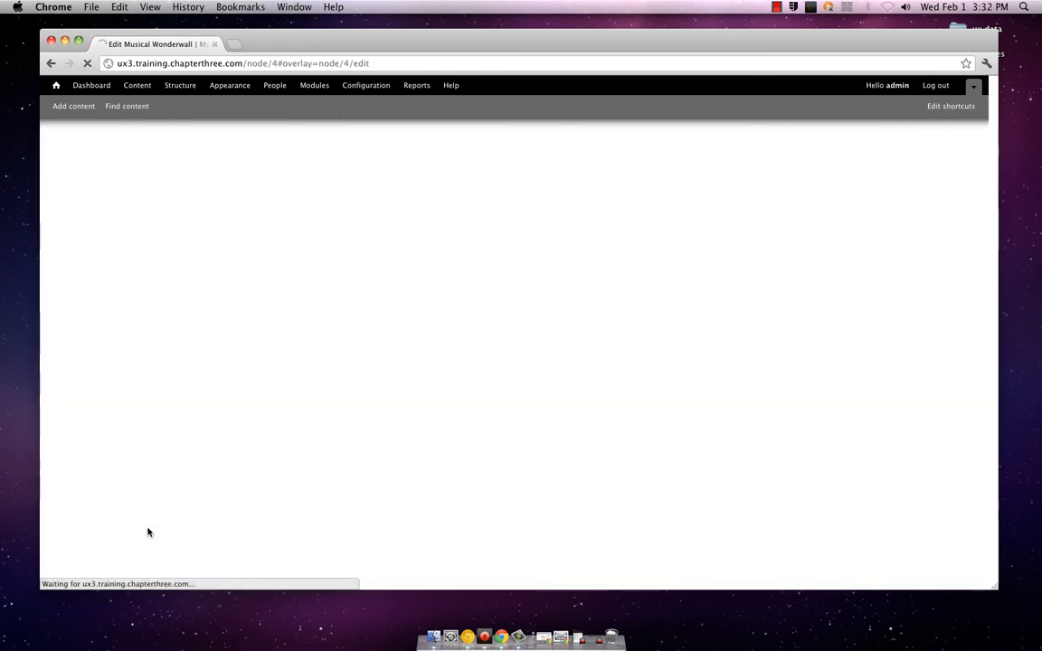
{"action": "scroll", "coordinate": [155, 528], "scroll_direction": "down", "scroll_amount": 2}
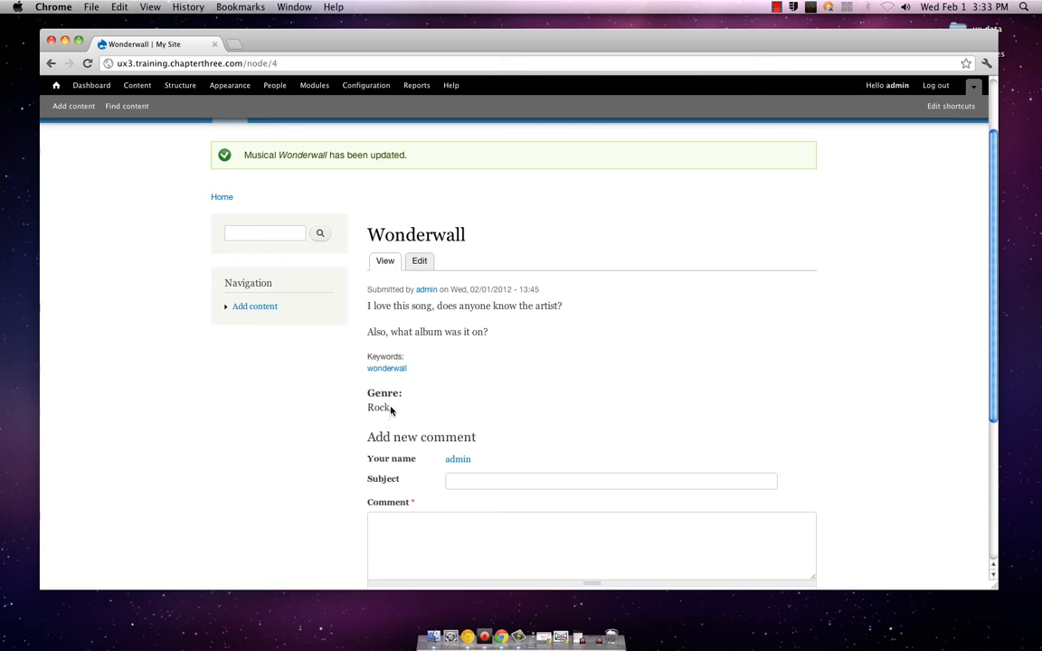
Open the site's taxonomy administration and look over its list of vocabularies
{"action": "mouse_move", "coordinate": [293, 312]}
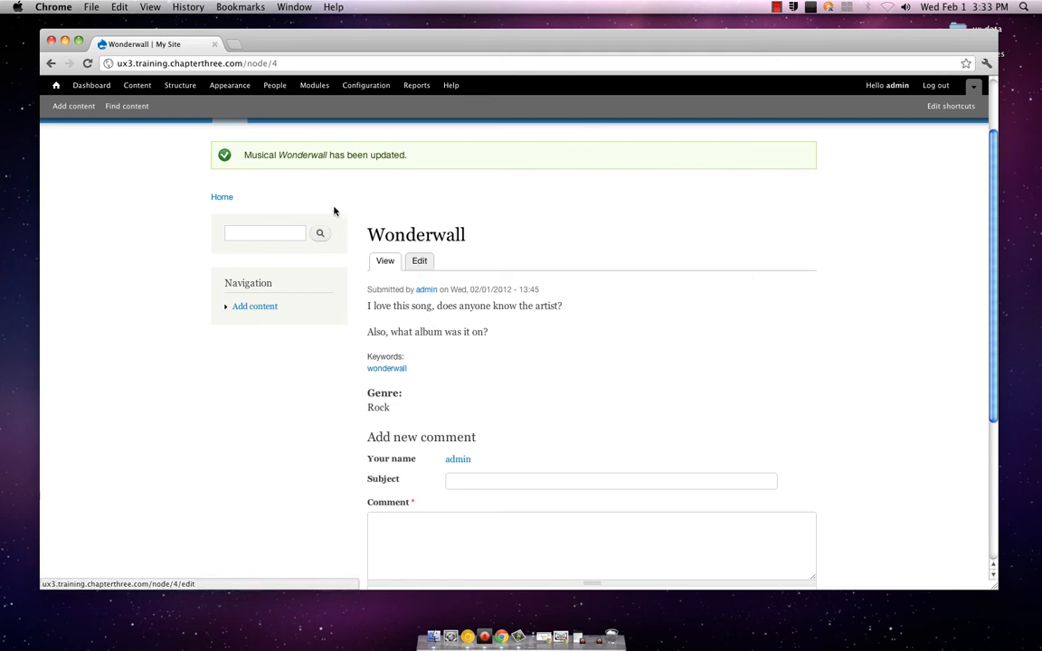
{"action": "left_click", "coordinate": [170, 88]}
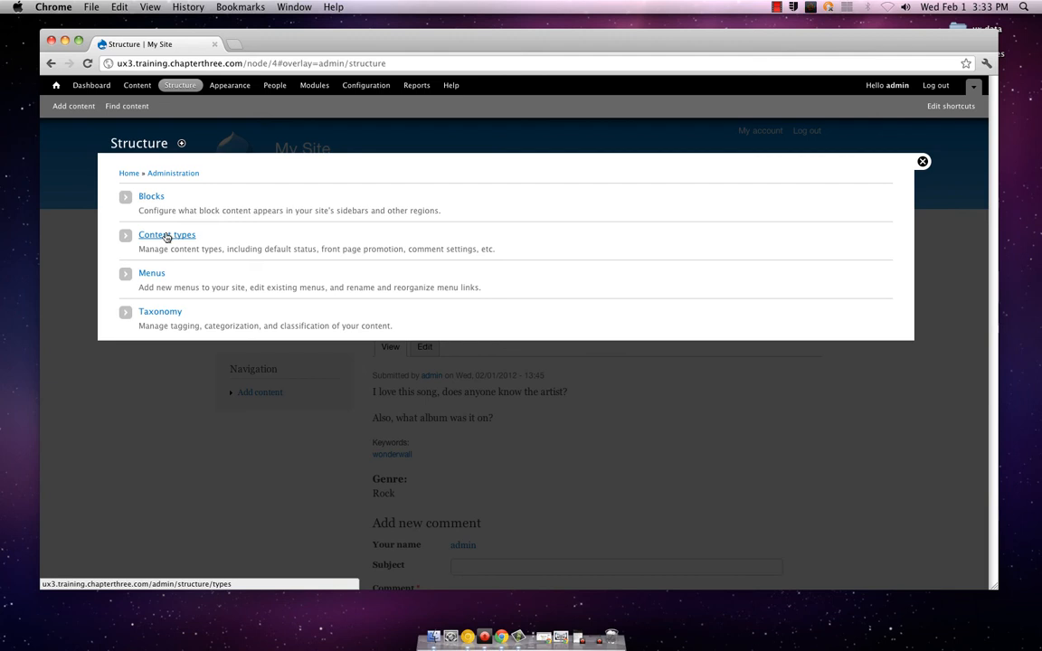
{"action": "left_click", "coordinate": [171, 314]}
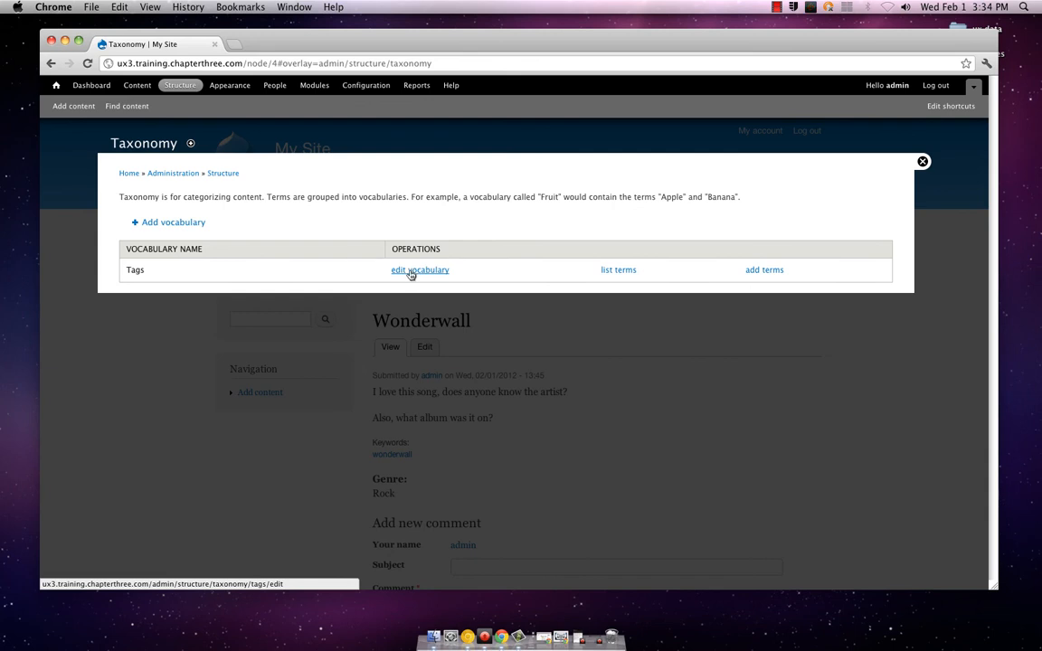
Open the Musical content type's display settings and examine the label options for Keywords and the format options for Keywords and Genre
{"action": "left_click", "coordinate": [223, 173]}
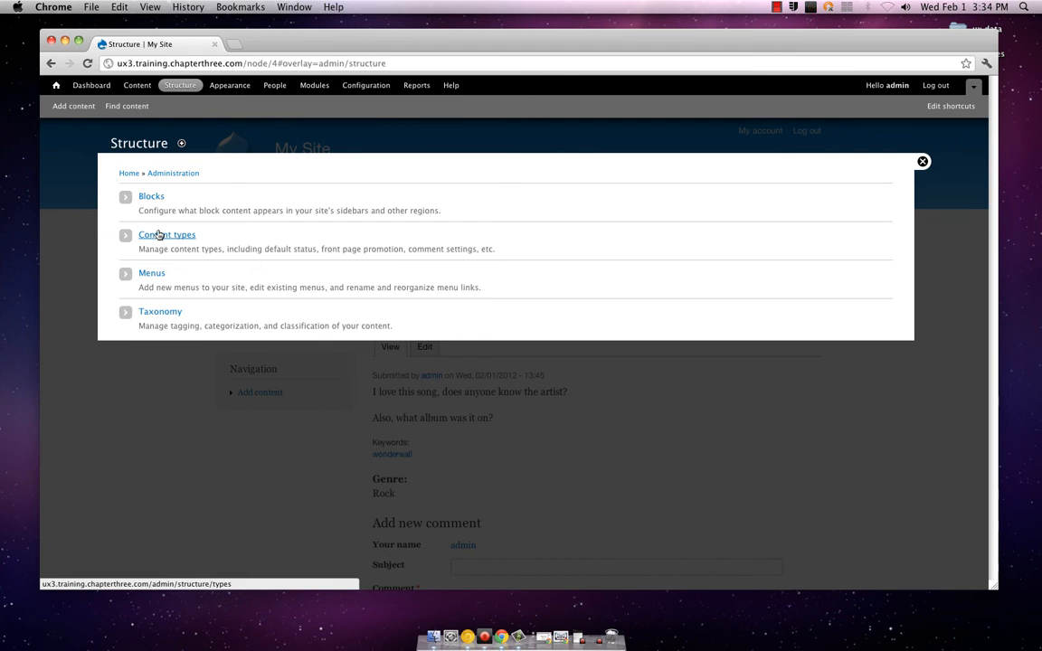
{"action": "left_click", "coordinate": [158, 235]}
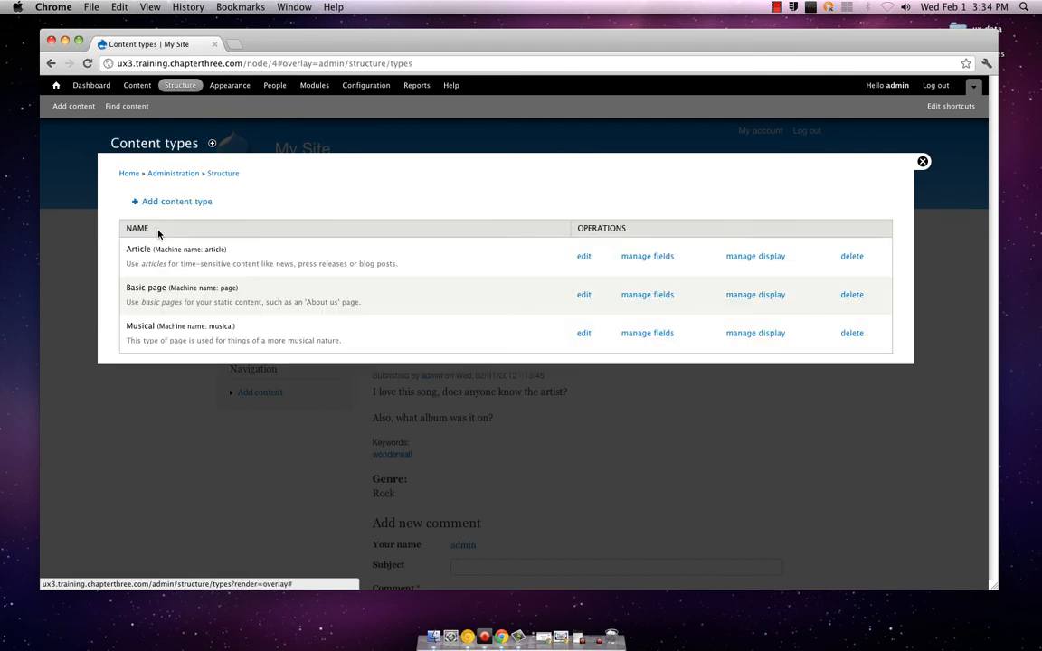
{"action": "left_click", "coordinate": [650, 334]}
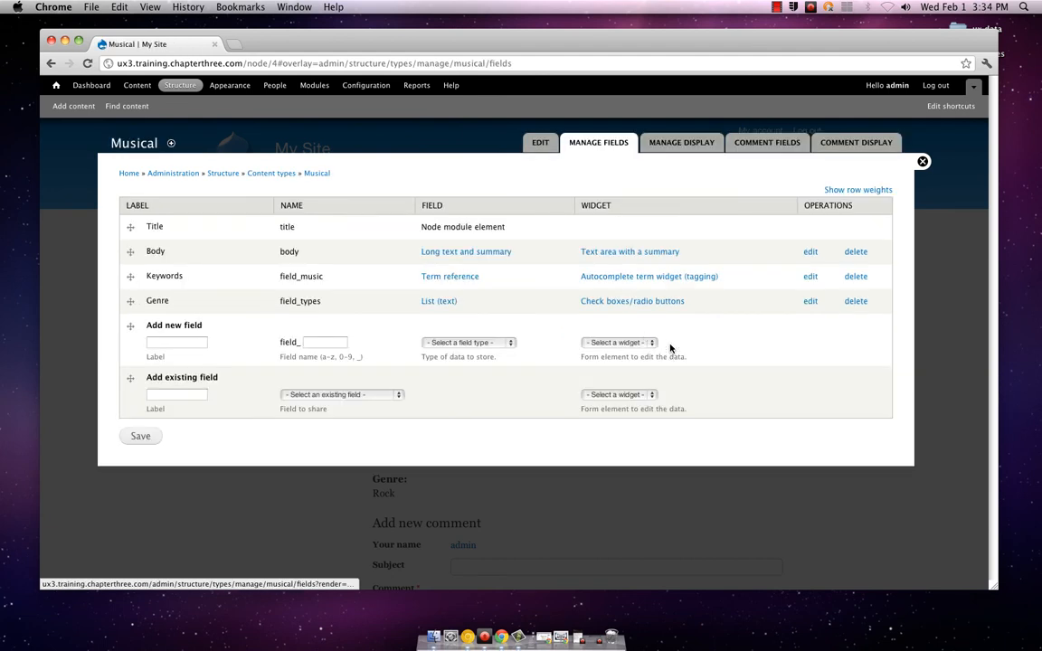
{"action": "left_click", "coordinate": [699, 149]}
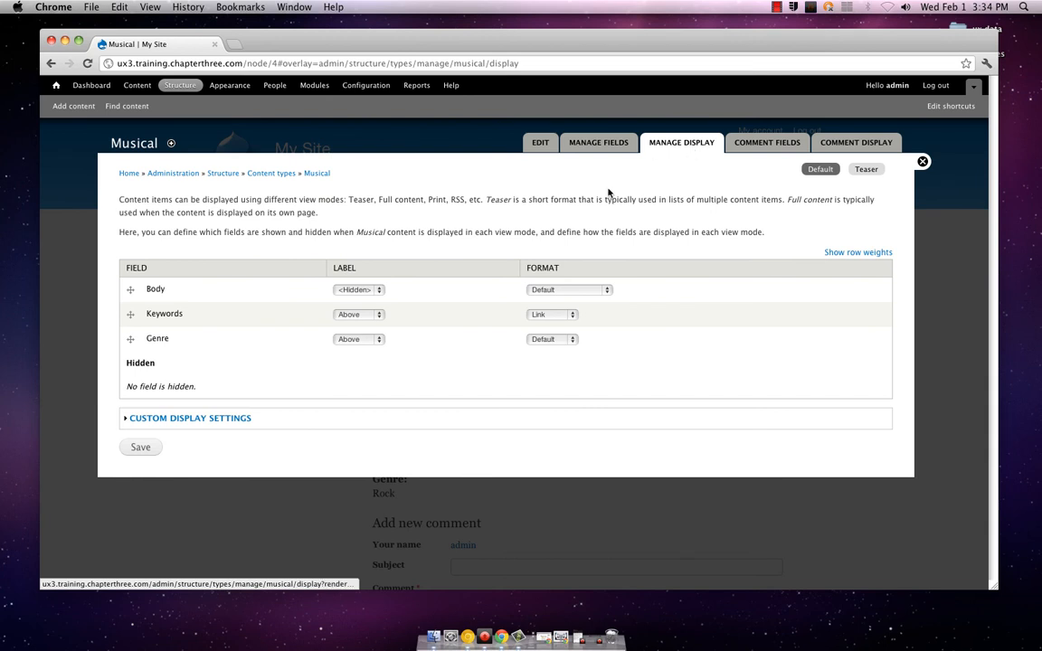
{"action": "left_click", "coordinate": [380, 313]}
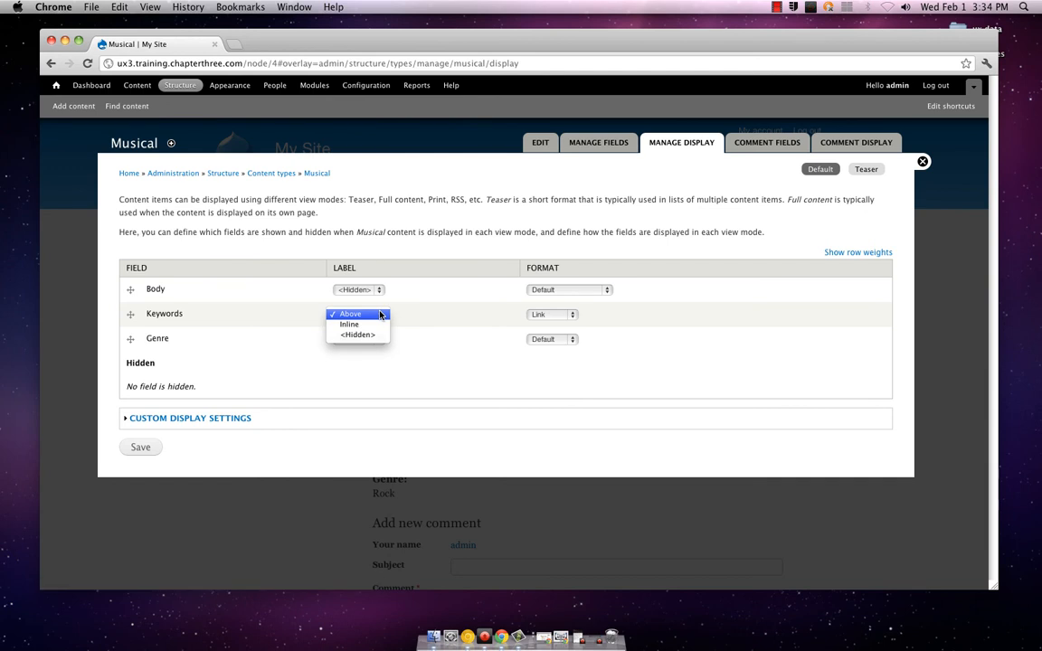
{"action": "left_click", "coordinate": [380, 313]}
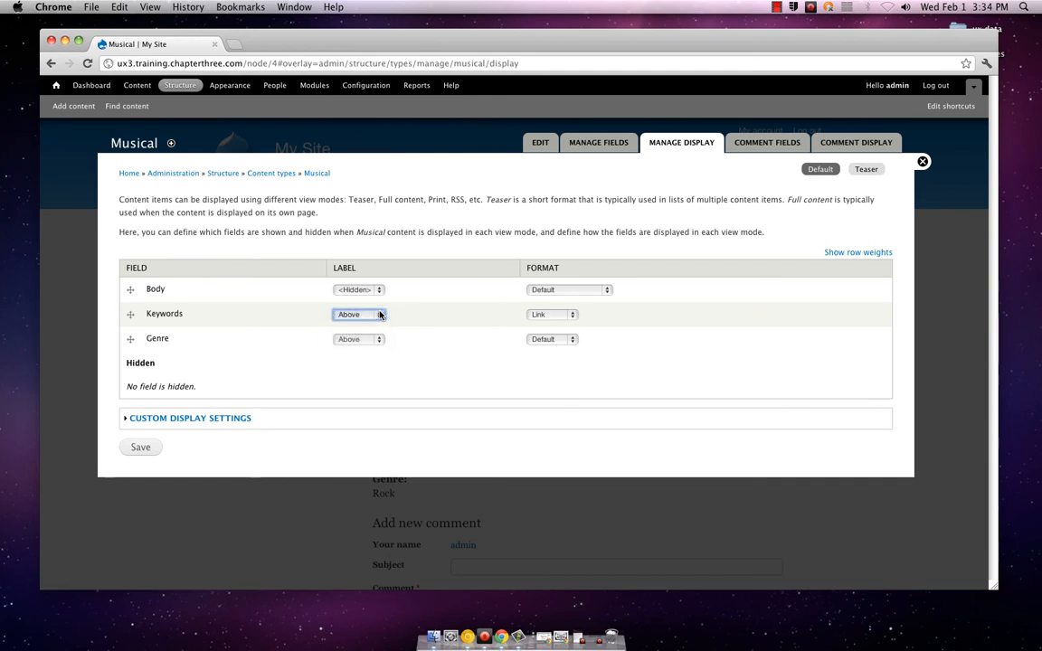
{"action": "left_click", "coordinate": [539, 316]}
{"action": "left_click", "coordinate": [540, 315]}
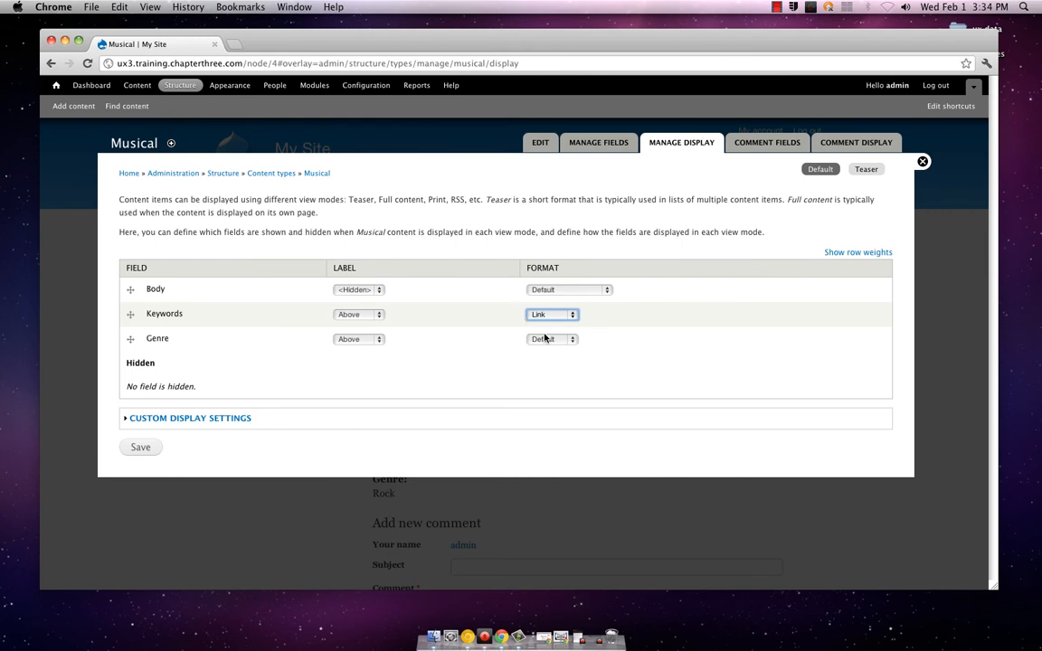
{"action": "left_click", "coordinate": [544, 339]}
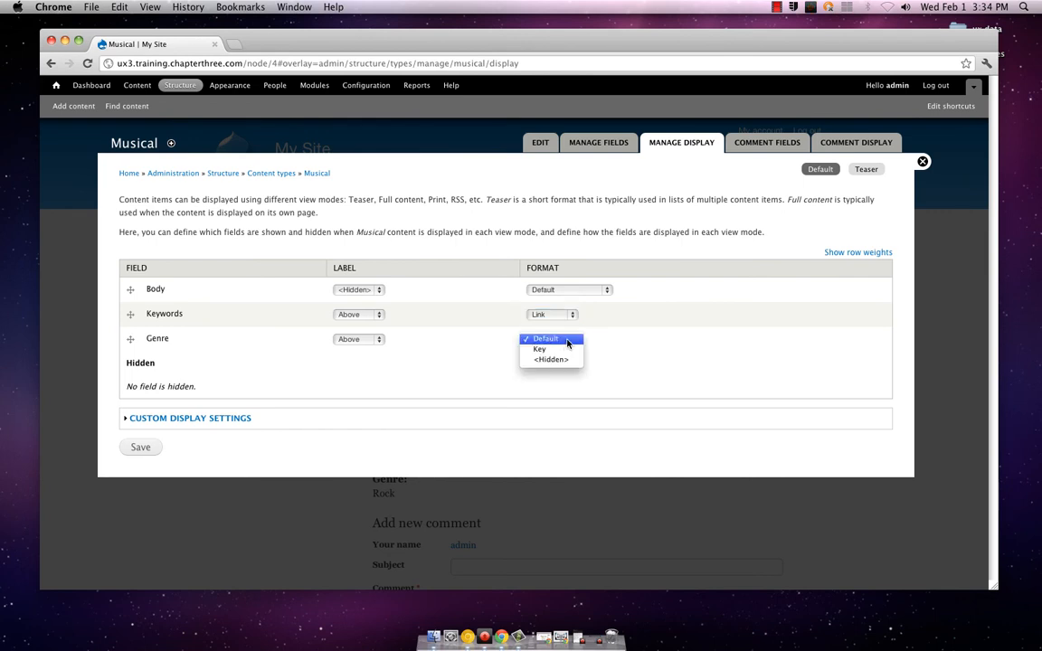
{"action": "left_click", "coordinate": [567, 340]}
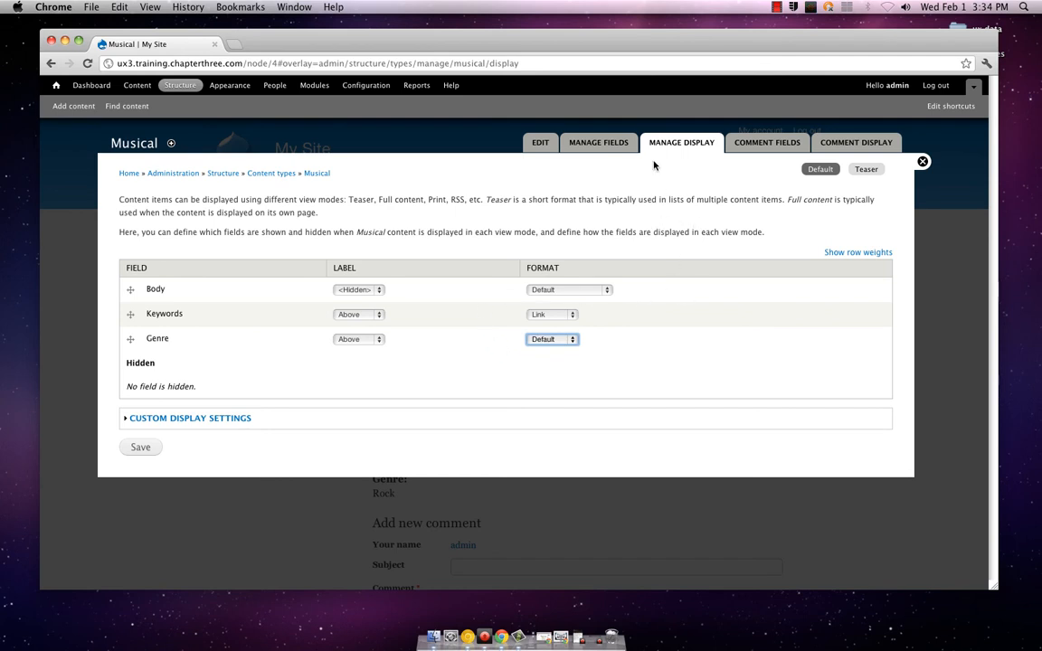
{"action": "left_click", "coordinate": [616, 145]}
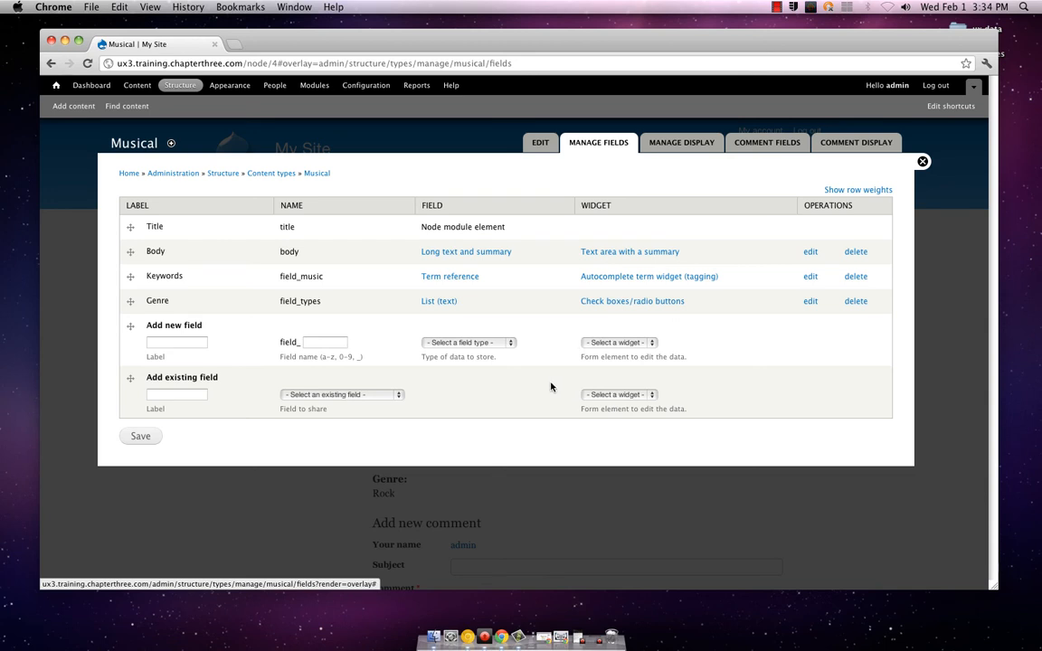
{"action": "left_click", "coordinate": [174, 341]}
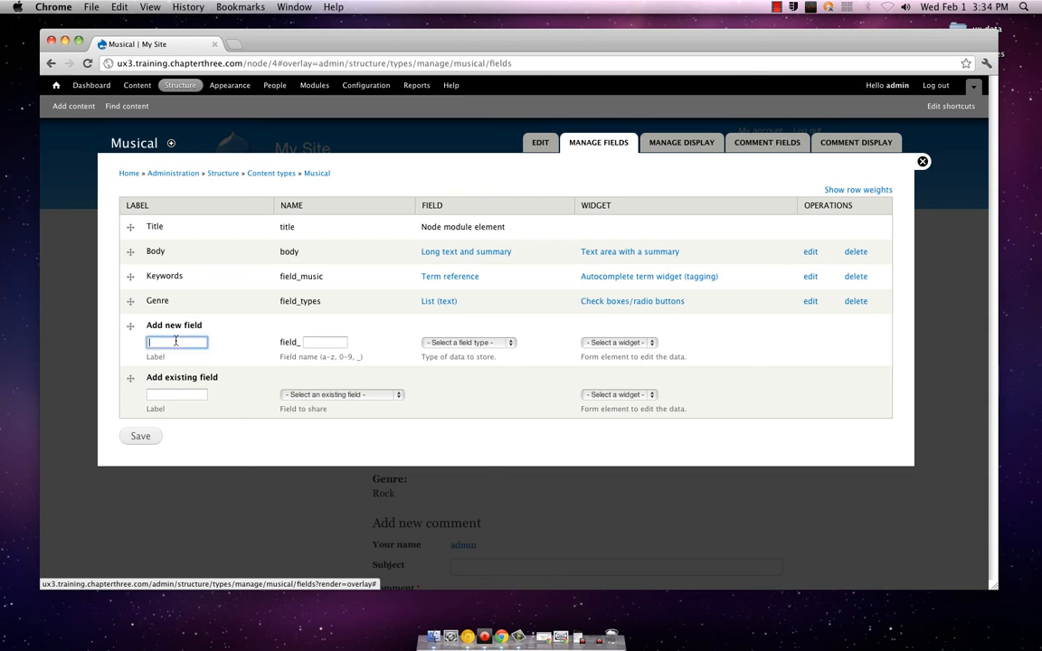
{"action": "type", "text": "Date"}
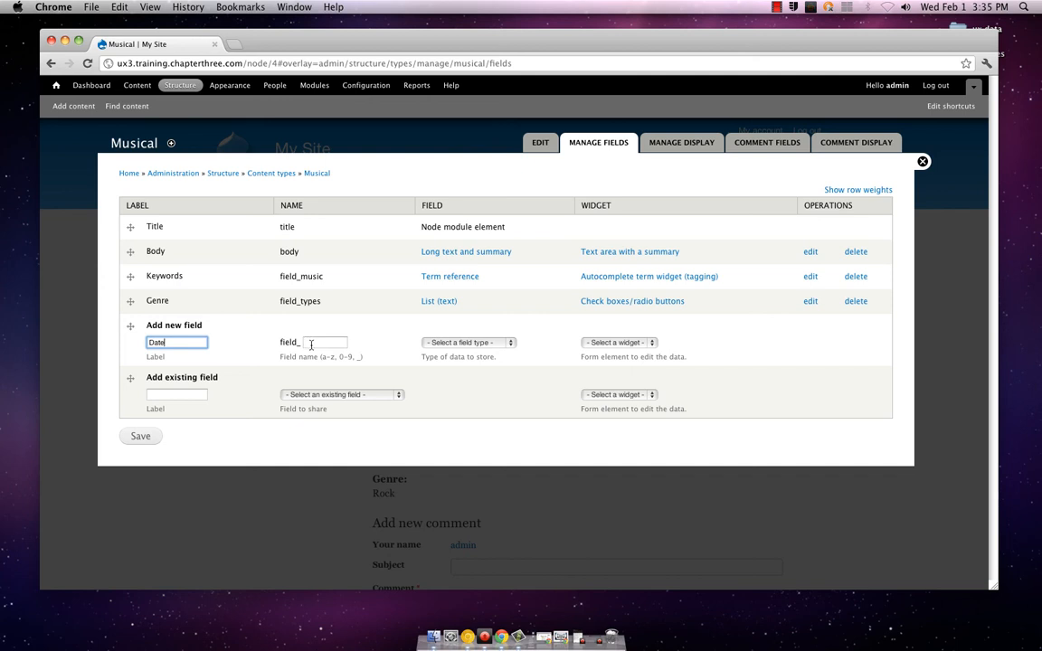
{"action": "left_click", "coordinate": [311, 344]}
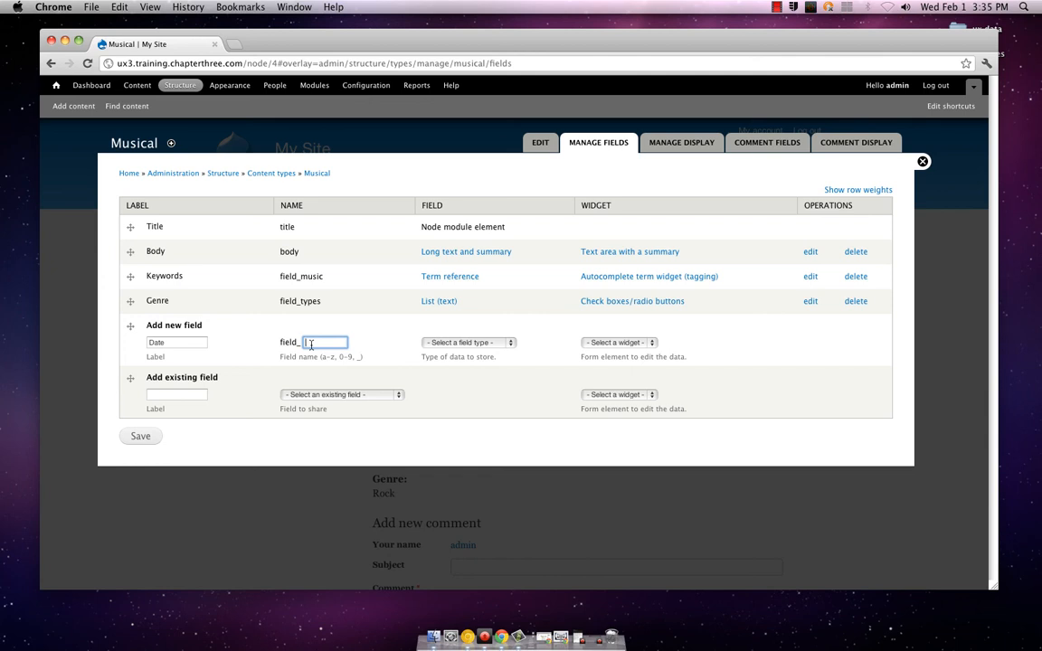
{"action": "type", "text": "date"}
{"action": "left_click", "coordinate": [449, 343]}
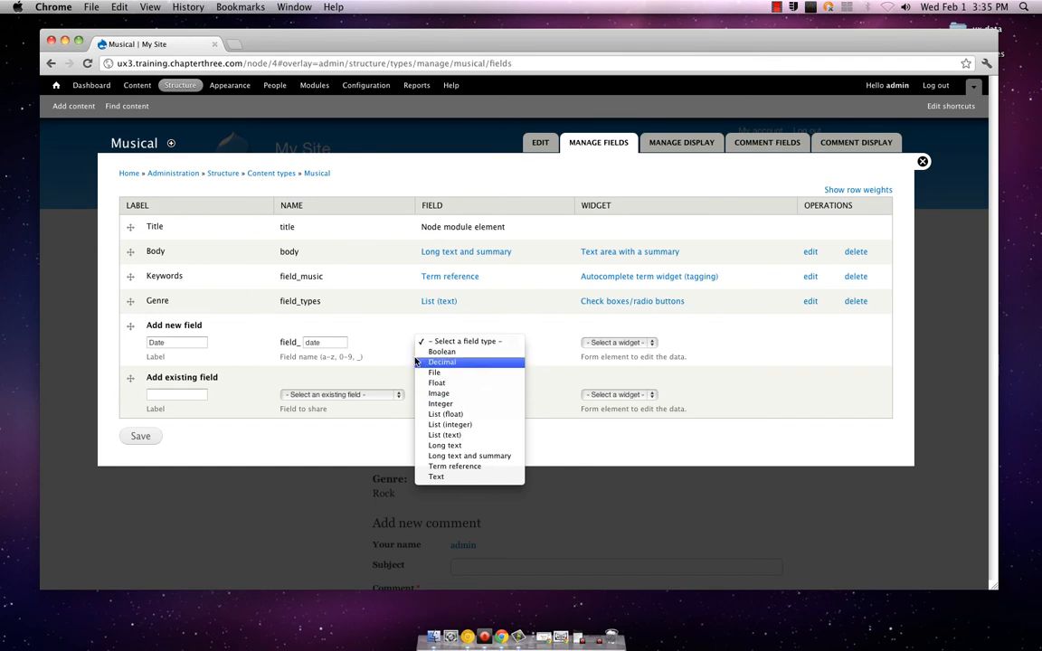
{"action": "left_click", "coordinate": [440, 362]}
{"action": "left_click", "coordinate": [427, 344]}
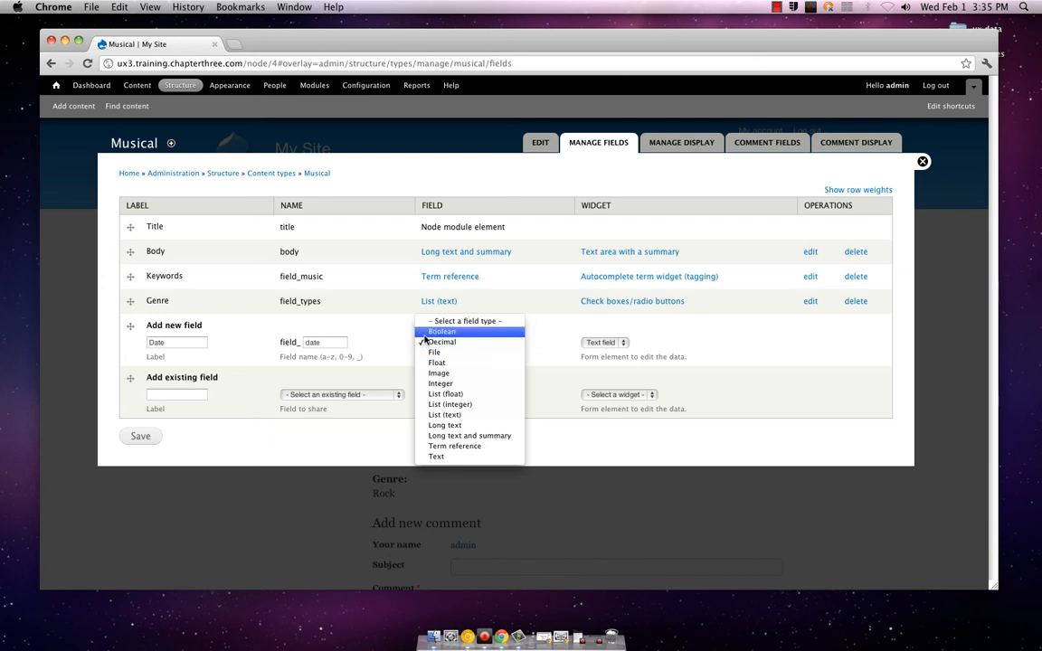
{"action": "left_click", "coordinate": [486, 322]}
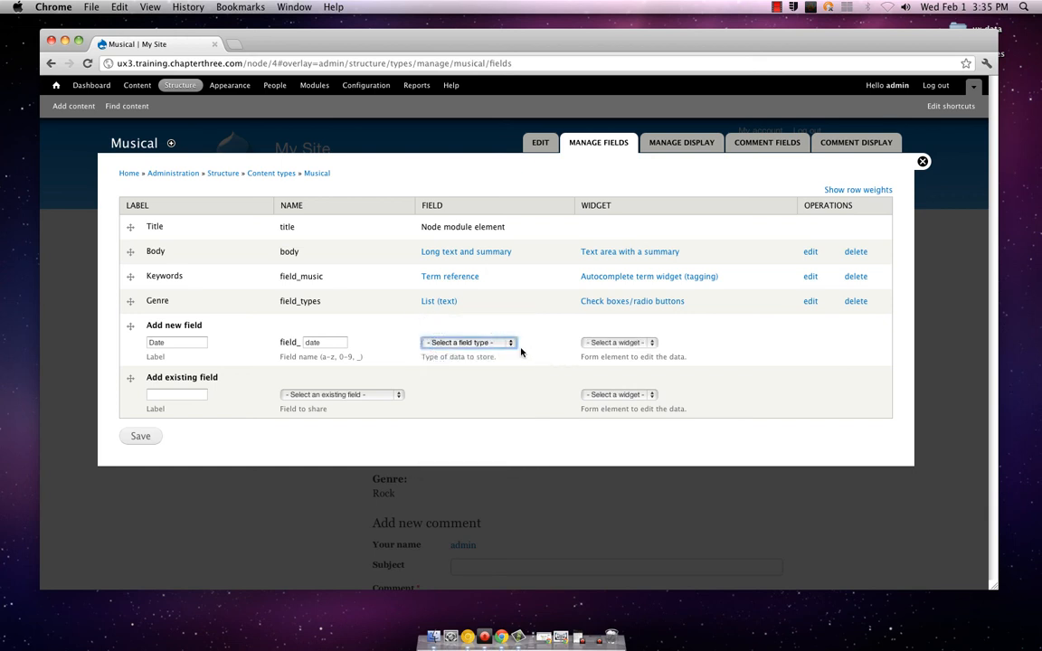
{"action": "double_click", "coordinate": [336, 341]}
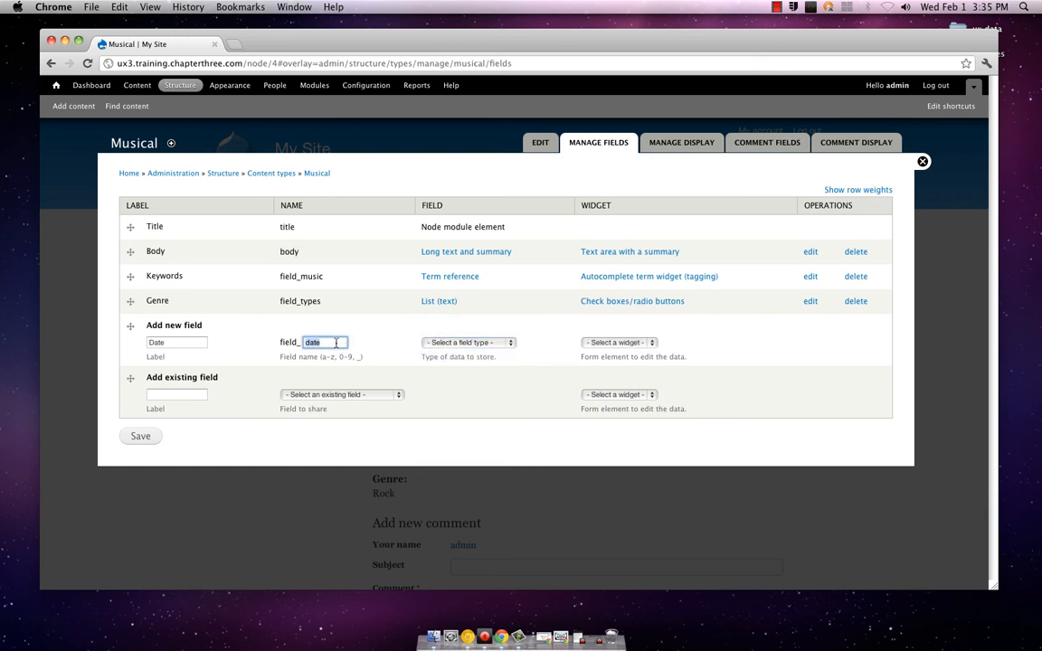
{"action": "key", "text": "BackSpace"}
{"action": "left_click", "coordinate": [194, 341]}
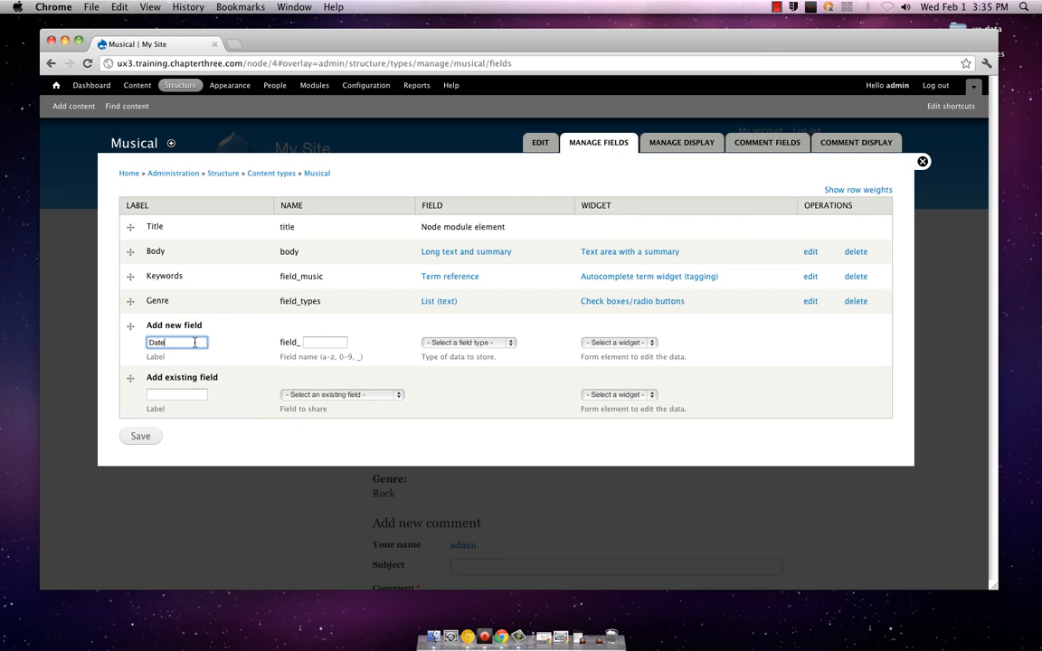
{"action": "key", "text": "BackSpace"}
{"action": "key", "text": "BackSpace"}
{"action": "key", "text": "BackSpace"}
{"action": "key", "text": "BackSpace"}
Show the row weights of the Musical fields, inspect the Keywords weight, and hide the weights again
{"action": "left_click", "coordinate": [841, 191]}
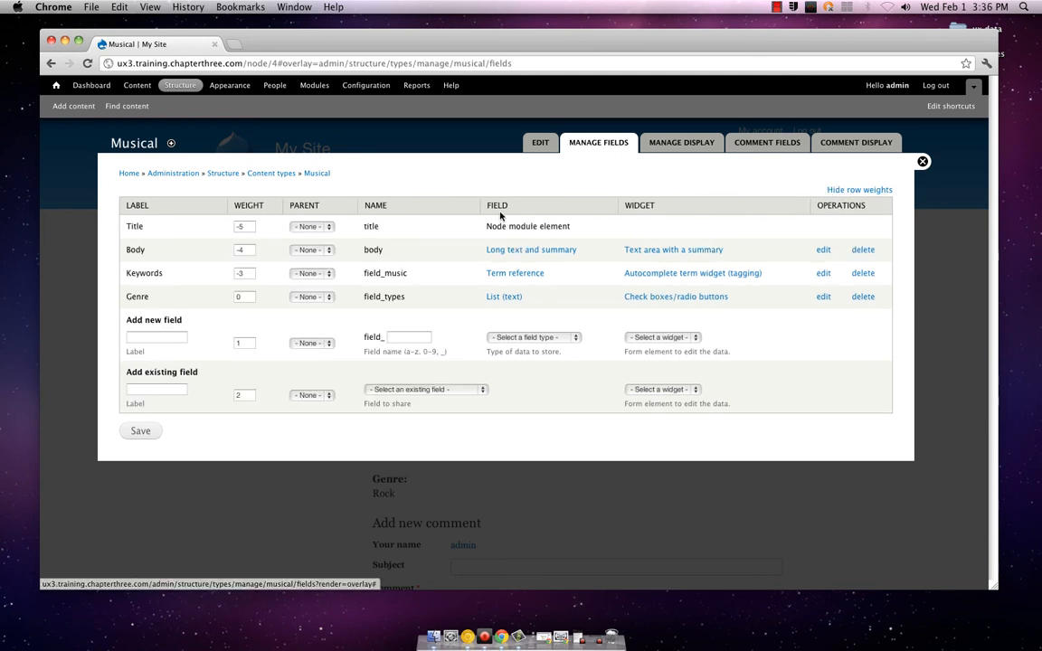
{"action": "double_click", "coordinate": [250, 274]}
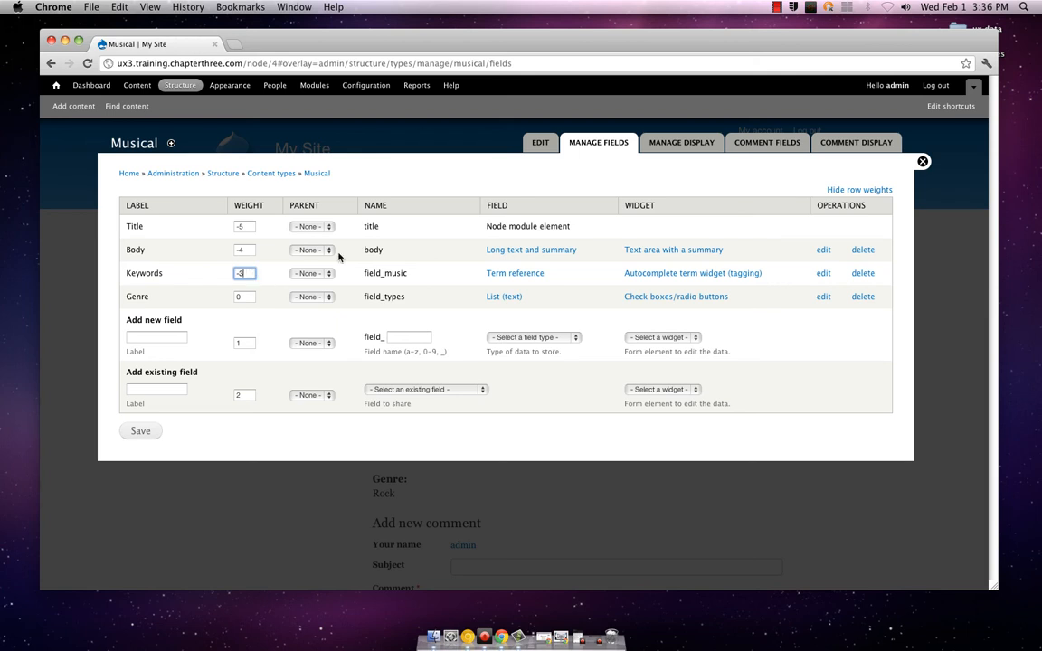
{"action": "left_click", "coordinate": [830, 191]}
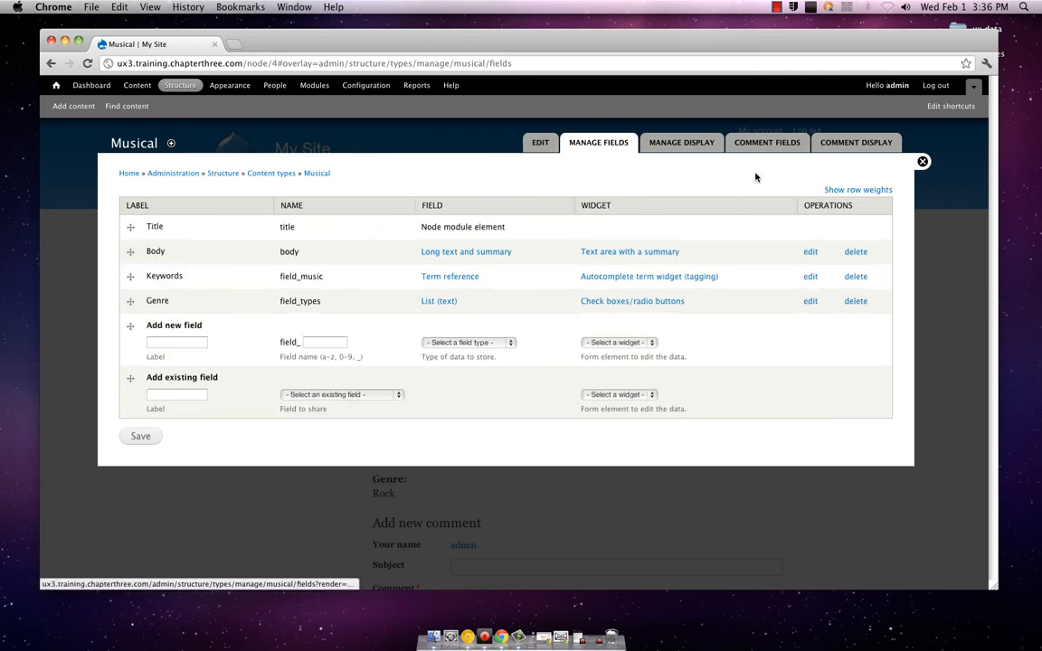
Review the display settings and comment settings in the Musical content type's edit form
{"action": "left_click", "coordinate": [542, 143]}
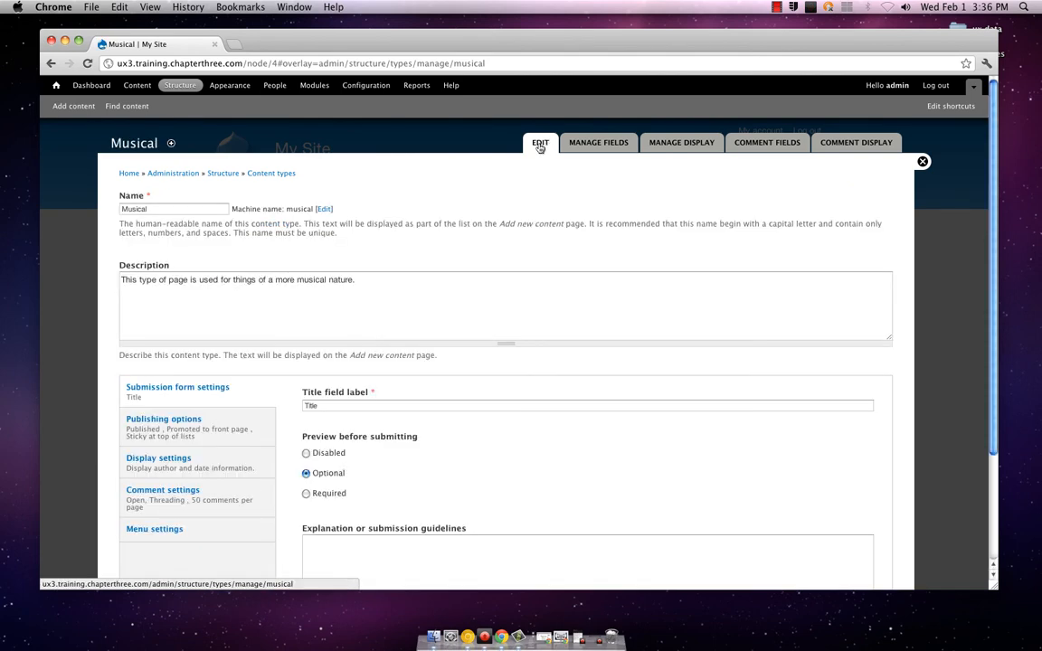
{"action": "scroll", "coordinate": [489, 224], "scroll_direction": "down", "scroll_amount": 3}
{"action": "scroll", "coordinate": [489, 224], "scroll_direction": "down", "scroll_amount": 3}
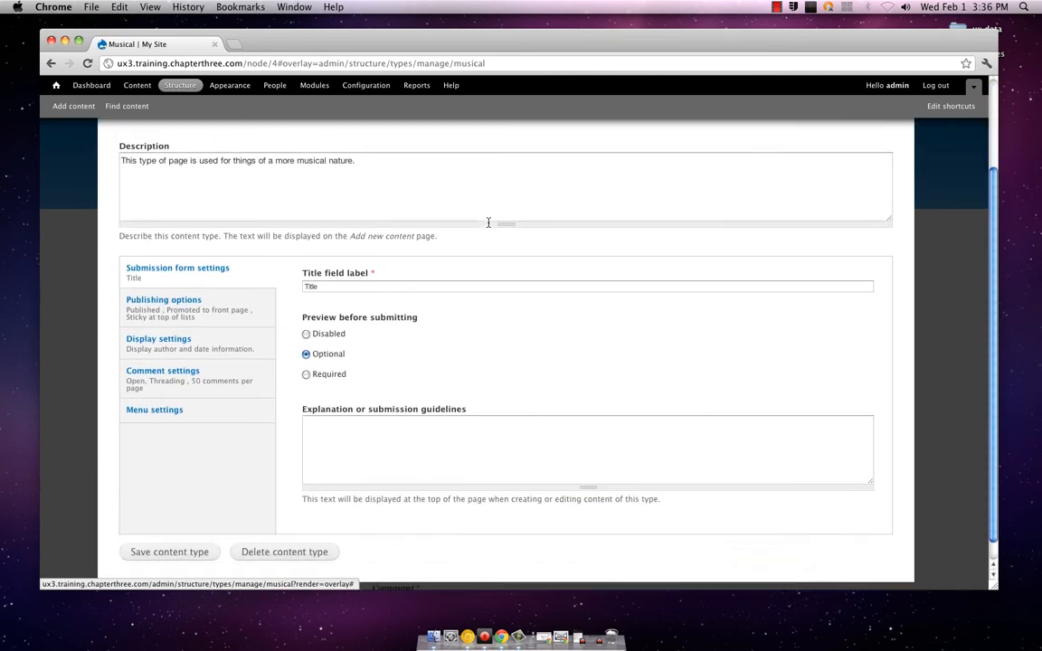
{"action": "left_click", "coordinate": [251, 331]}
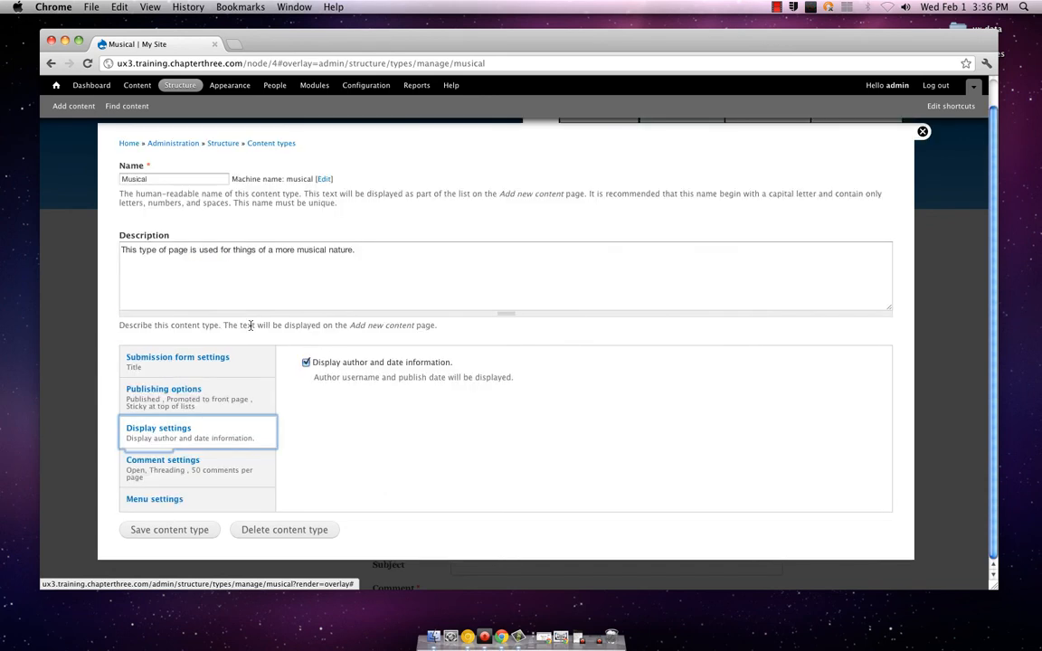
{"action": "left_click", "coordinate": [236, 456]}
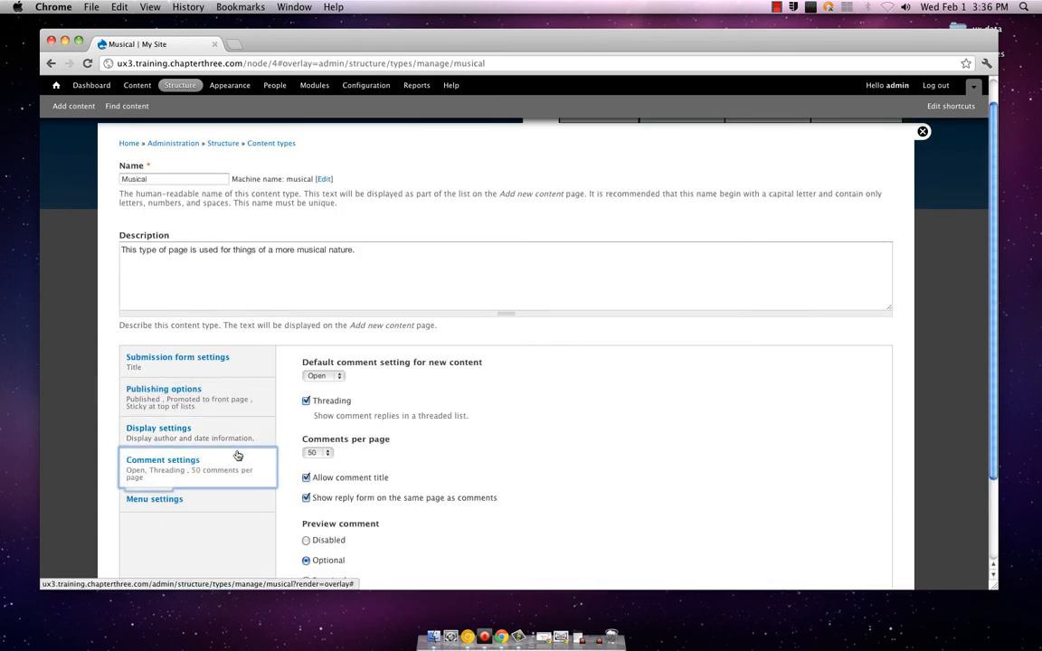
{"action": "scroll", "coordinate": [238, 448], "scroll_direction": "up", "scroll_amount": 2}
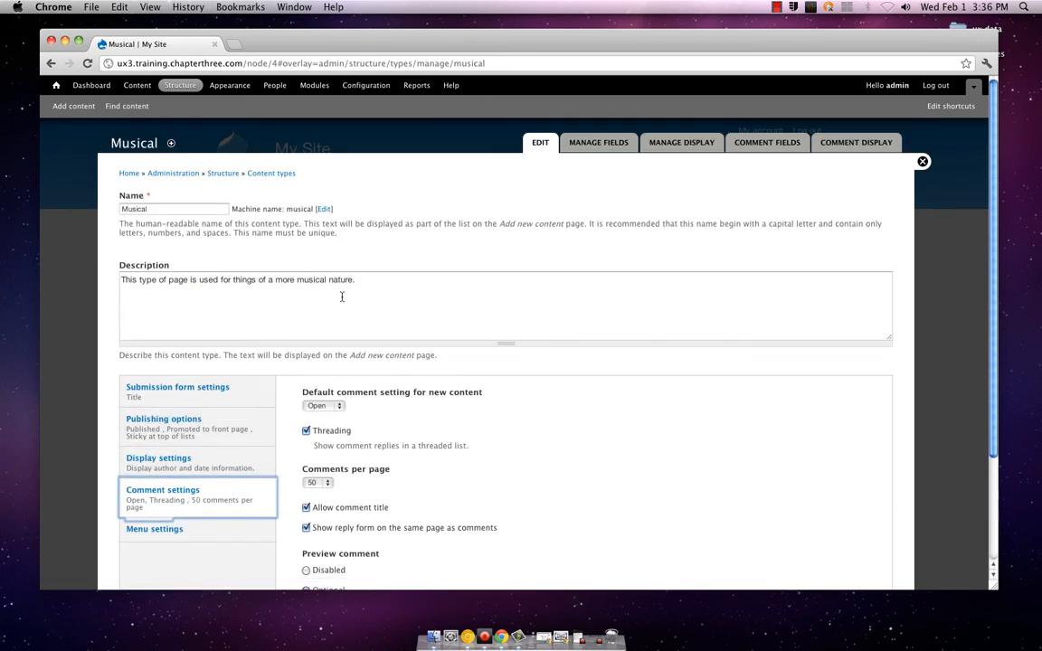
Examine the existing fields and new field types available for the Musical content type, and reopen its edit form
{"action": "left_click", "coordinate": [575, 144]}
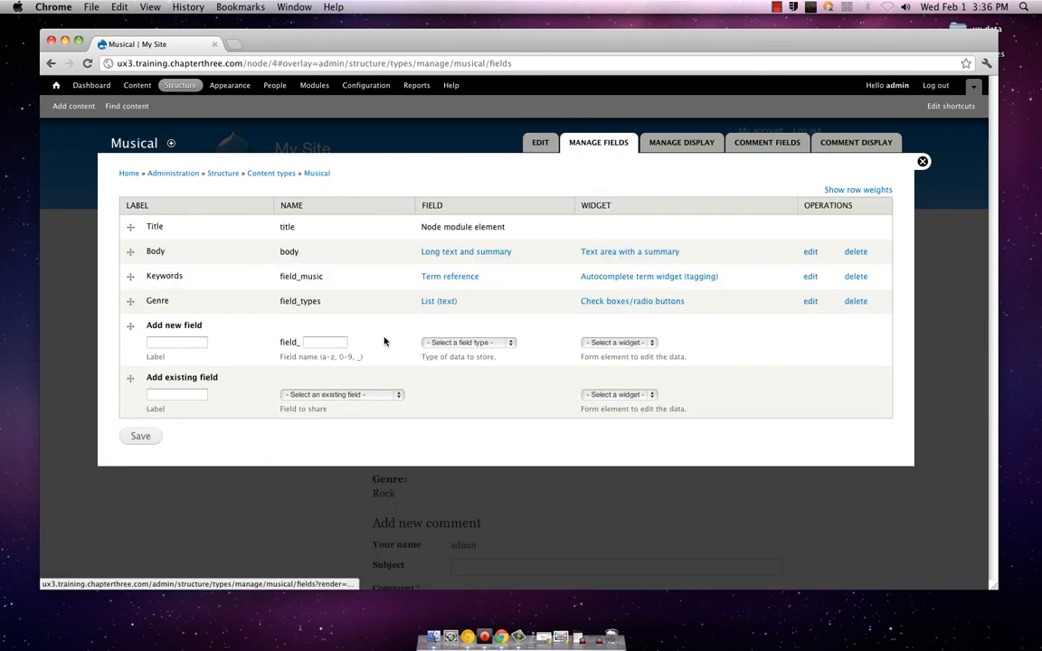
{"action": "left_click", "coordinate": [169, 396]}
{"action": "left_click", "coordinate": [291, 395]}
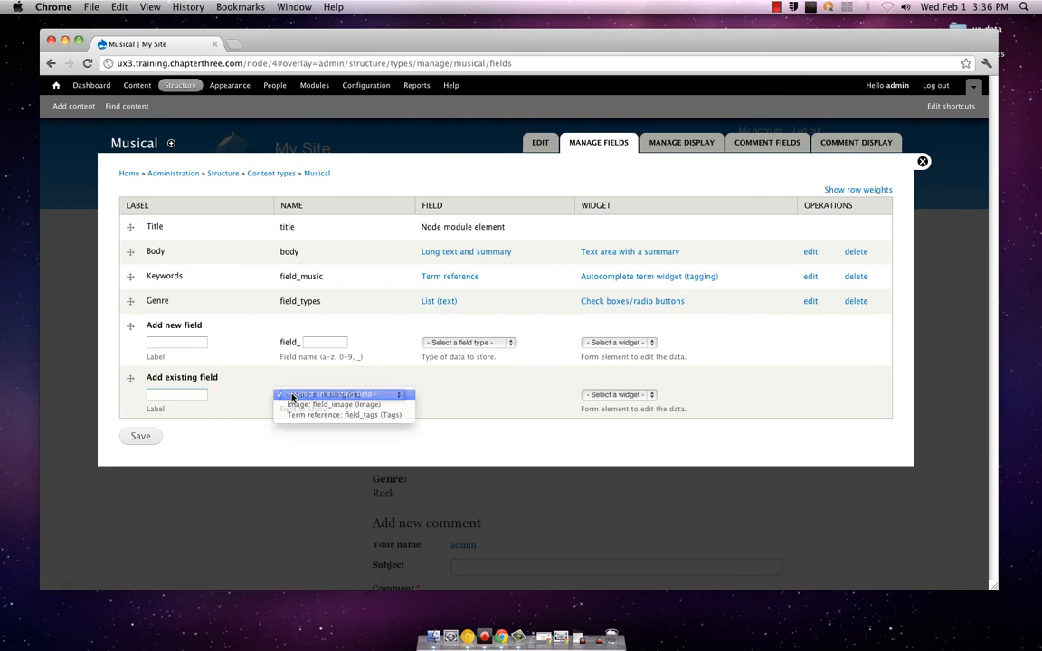
{"action": "left_click", "coordinate": [292, 396]}
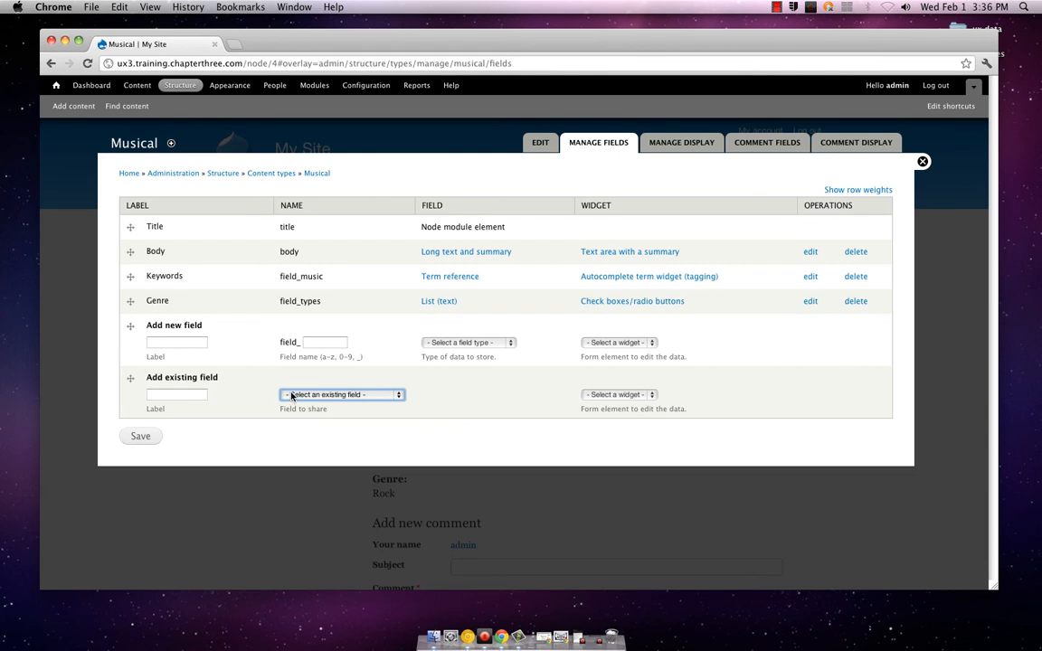
{"action": "left_click", "coordinate": [450, 344]}
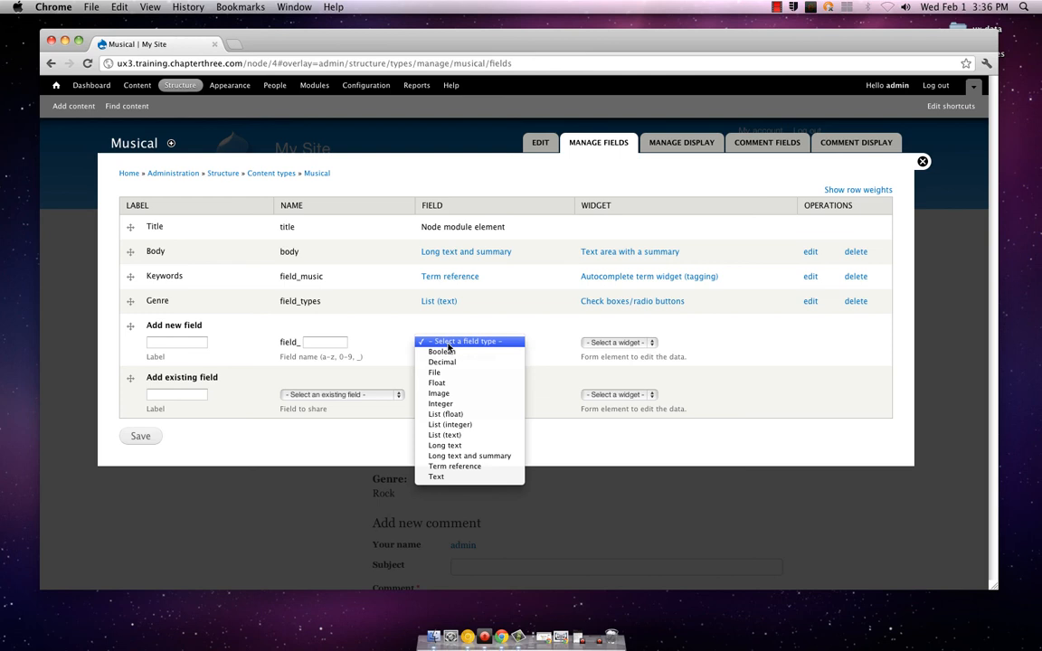
{"action": "left_click", "coordinate": [450, 343]}
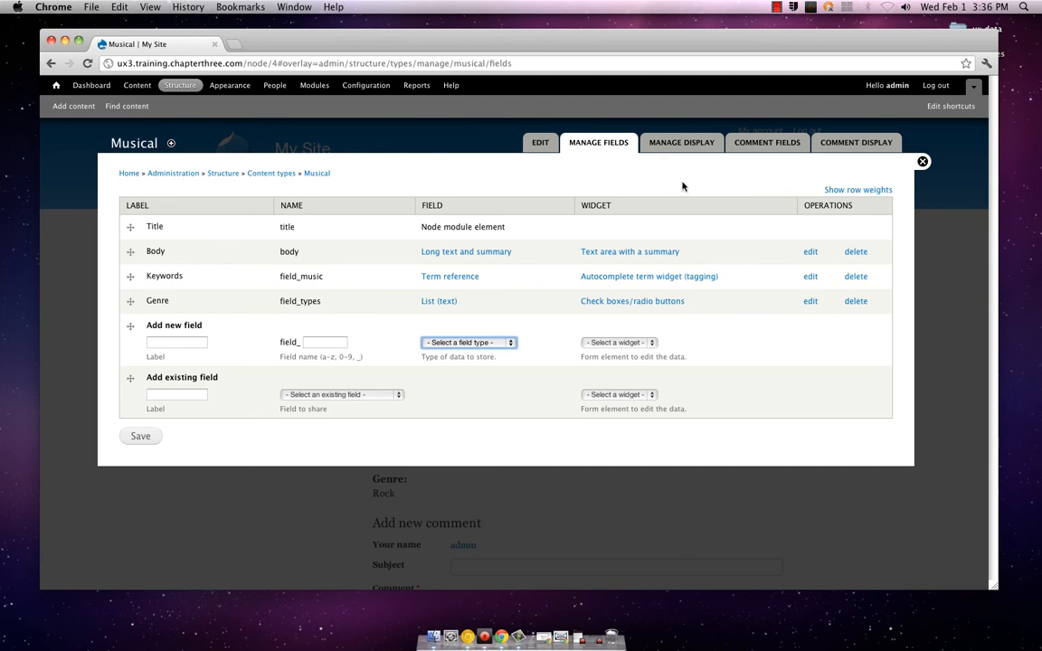
{"action": "left_click", "coordinate": [470, 343]}
{"action": "left_click", "coordinate": [471, 346]}
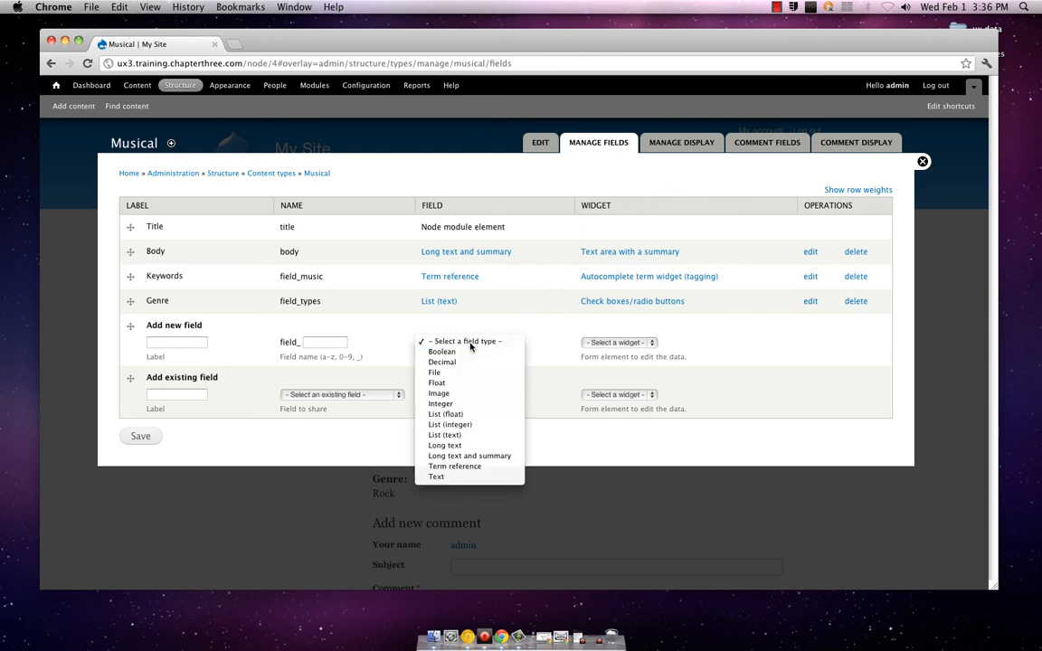
{"action": "left_click", "coordinate": [542, 142]}
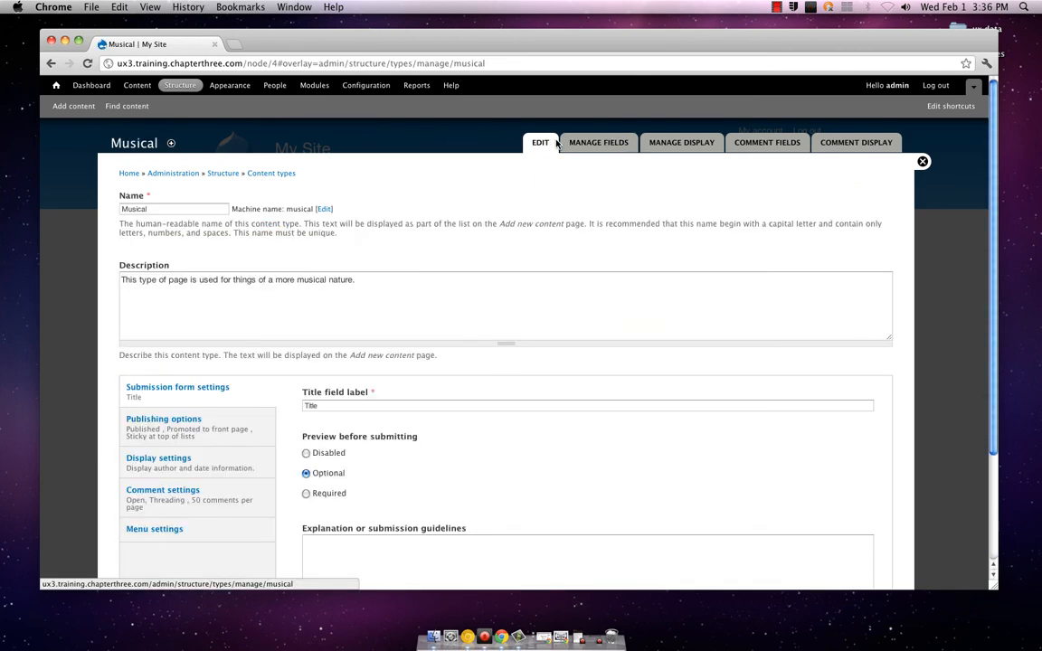
Close the Musical content type form and examine the enabled themes, disabled themes and administration theme setting on the Appearance page
{"action": "left_click", "coordinate": [923, 163]}
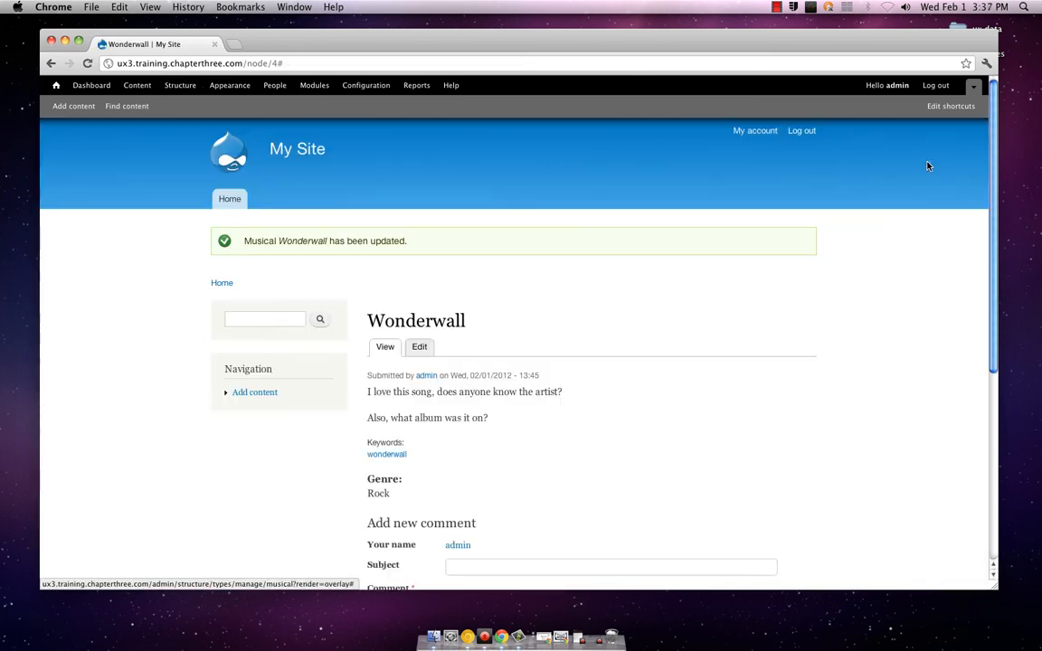
{"action": "left_click", "coordinate": [234, 89]}
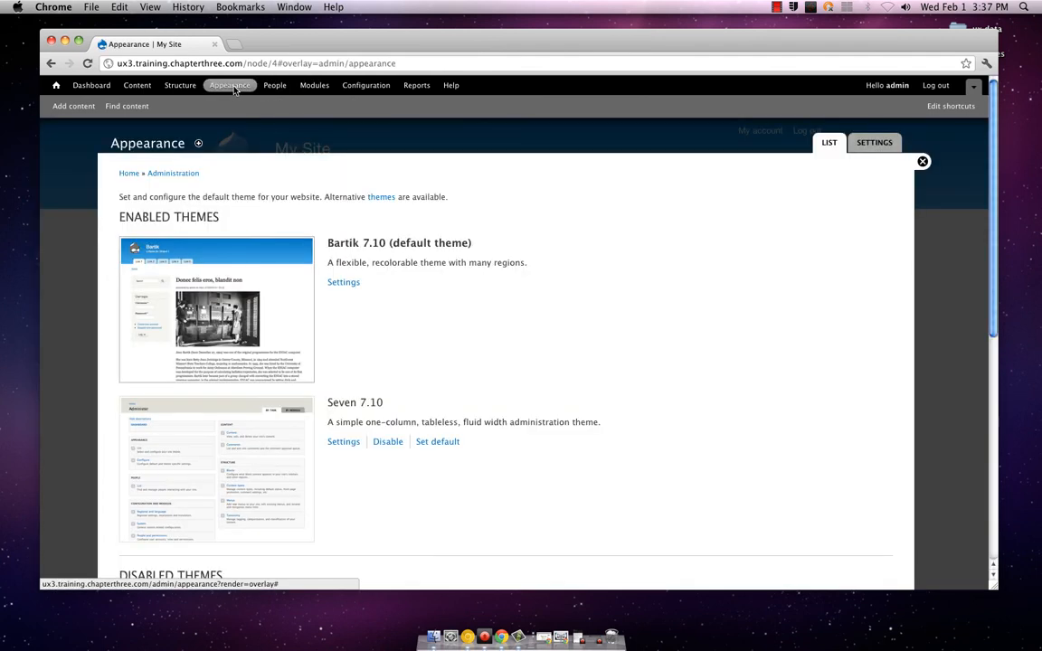
{"action": "scroll", "coordinate": [201, 174], "scroll_direction": "down", "scroll_amount": 5}
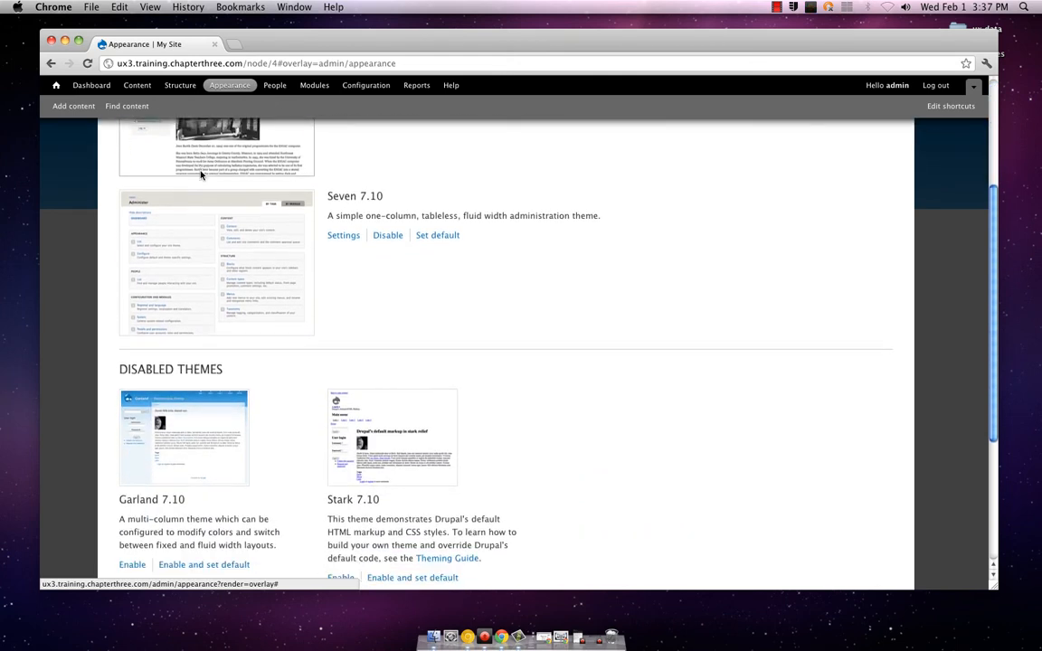
{"action": "scroll", "coordinate": [201, 174], "scroll_direction": "down", "scroll_amount": 5}
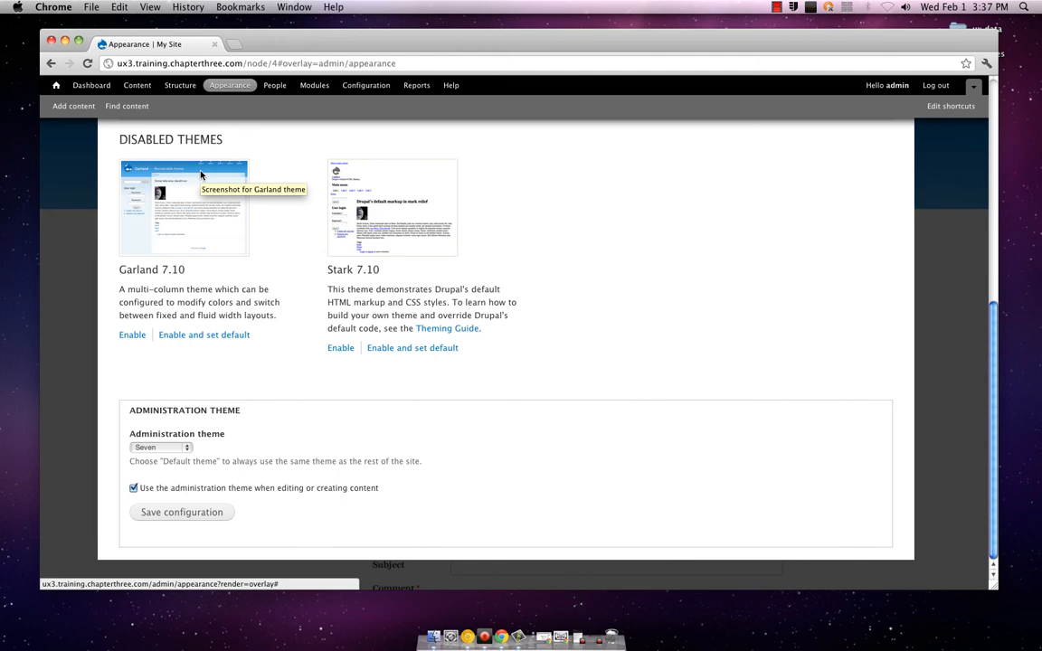
{"action": "scroll", "coordinate": [201, 174], "scroll_direction": "up", "scroll_amount": 5}
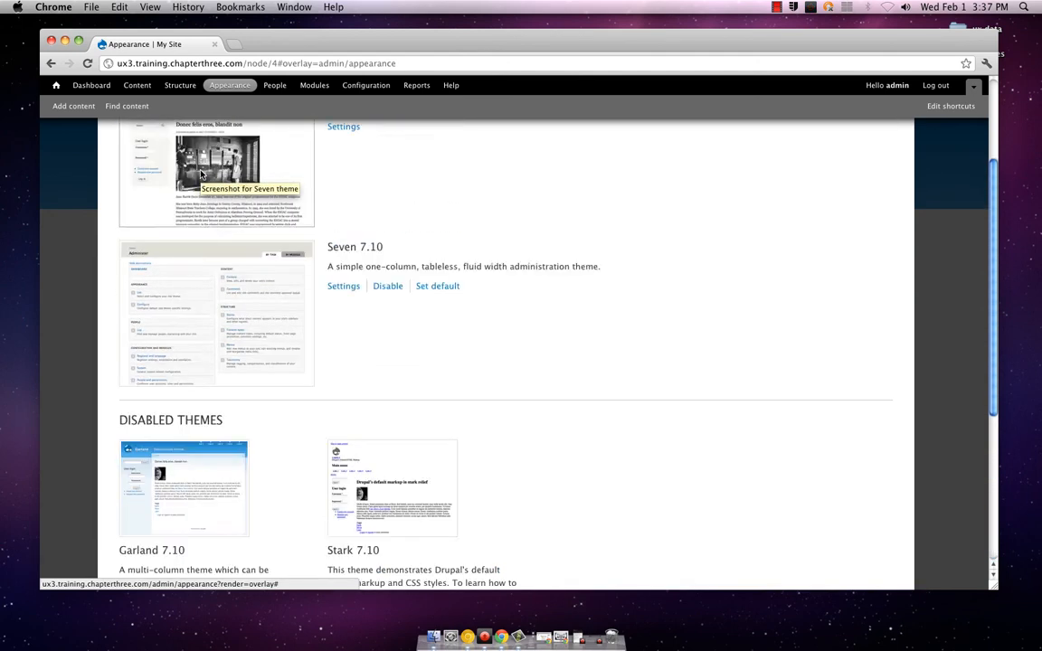
{"action": "scroll", "coordinate": [201, 174], "scroll_direction": "up", "scroll_amount": 3}
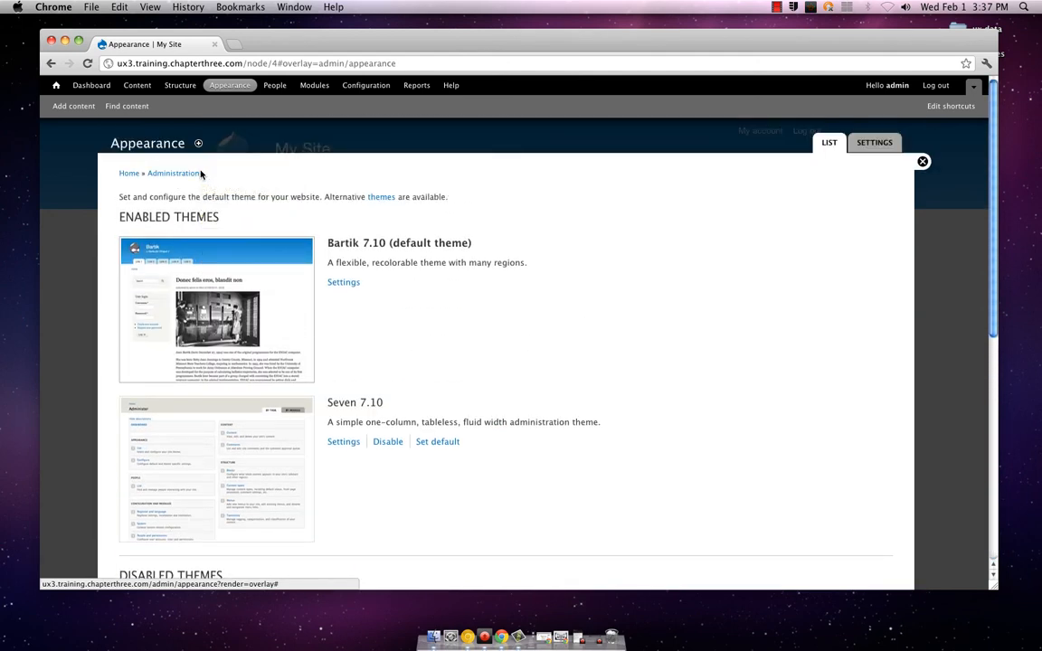
{"action": "scroll", "coordinate": [201, 173], "scroll_direction": "down", "scroll_amount": 1}
{"action": "scroll", "coordinate": [201, 174], "scroll_direction": "up", "scroll_amount": 1}
Open the site Configuration overview and examine its setting categories, from People and System to Regional and Language
{"action": "left_click", "coordinate": [356, 86]}
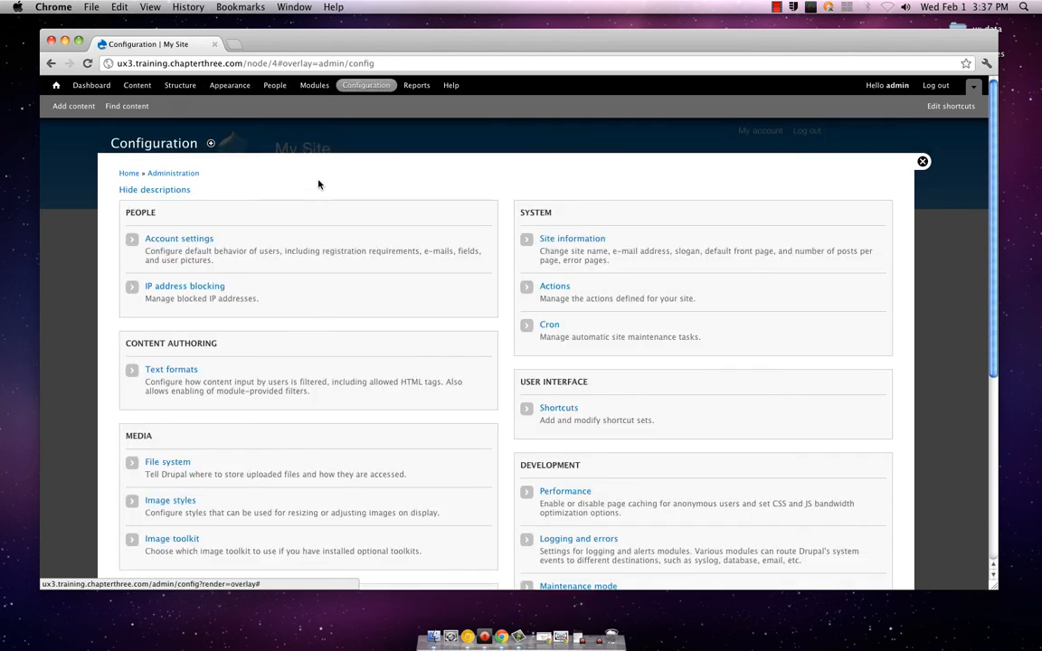
{"action": "scroll", "coordinate": [317, 186], "scroll_direction": "down", "scroll_amount": 1}
{"action": "scroll", "coordinate": [317, 185], "scroll_direction": "down", "scroll_amount": 1}
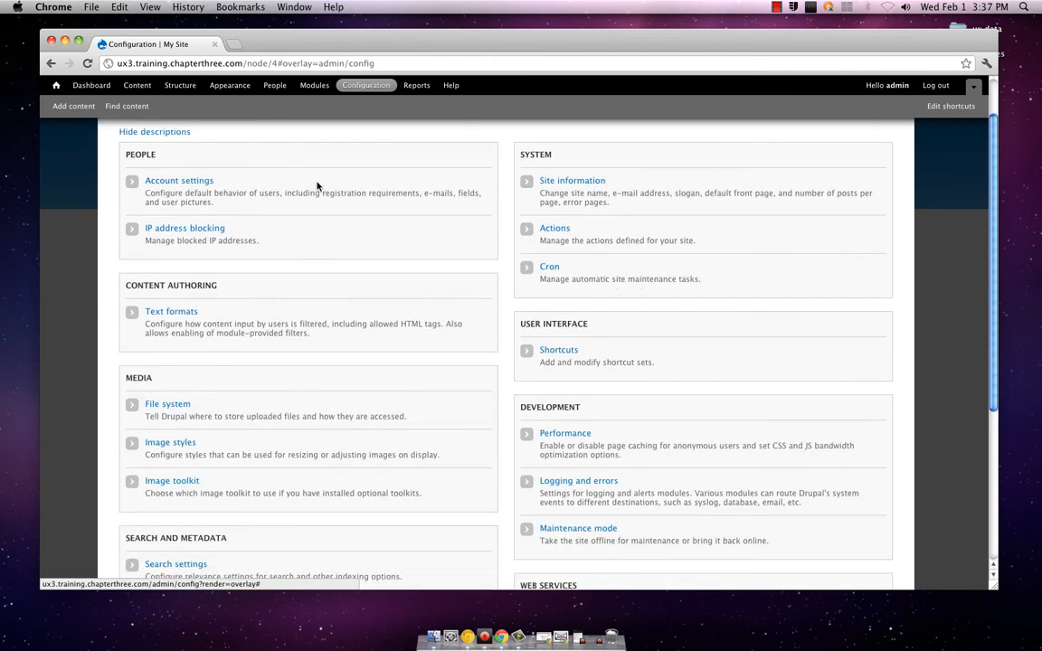
{"action": "scroll", "coordinate": [317, 186], "scroll_direction": "down", "scroll_amount": 2}
{"action": "scroll", "coordinate": [316, 186], "scroll_direction": "down", "scroll_amount": 2}
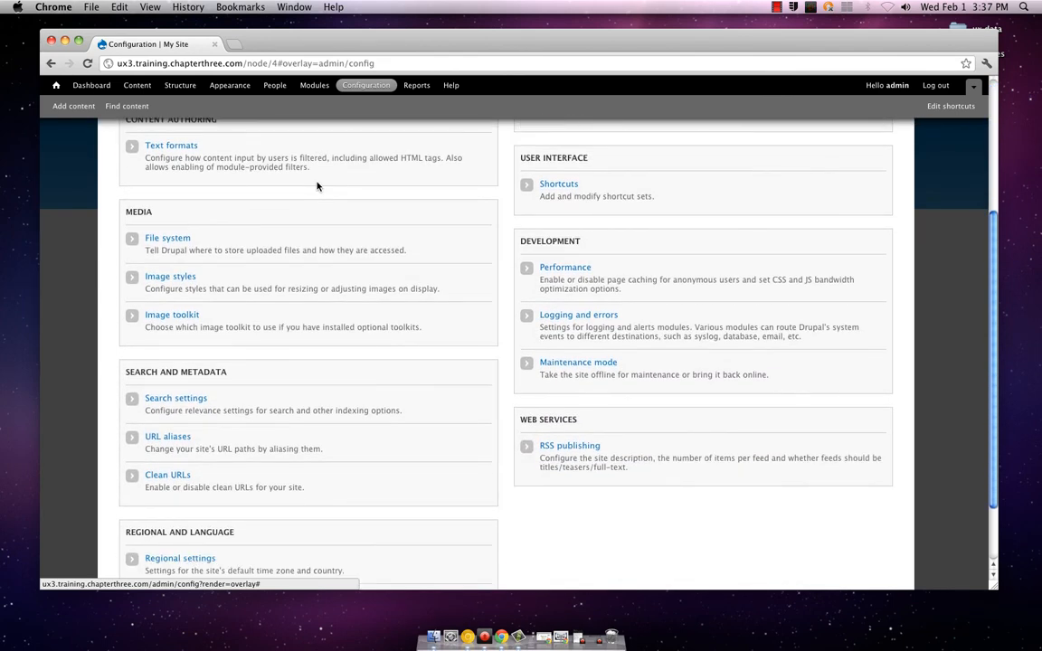
{"action": "scroll", "coordinate": [316, 185], "scroll_direction": "down", "scroll_amount": 2}
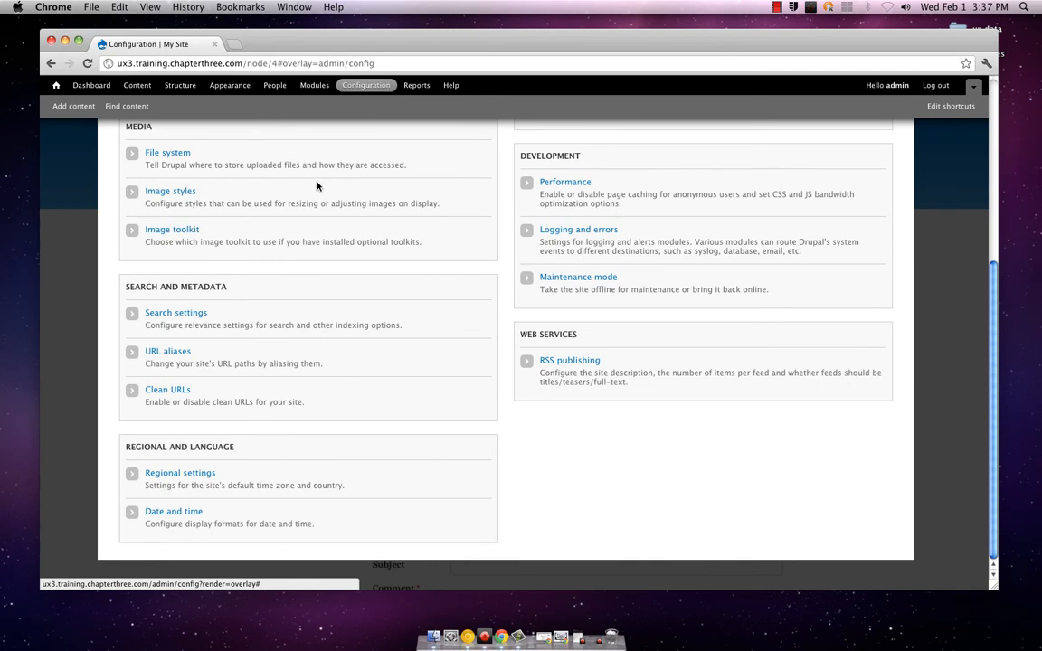
{"action": "scroll", "coordinate": [317, 185], "scroll_direction": "up", "scroll_amount": 8}
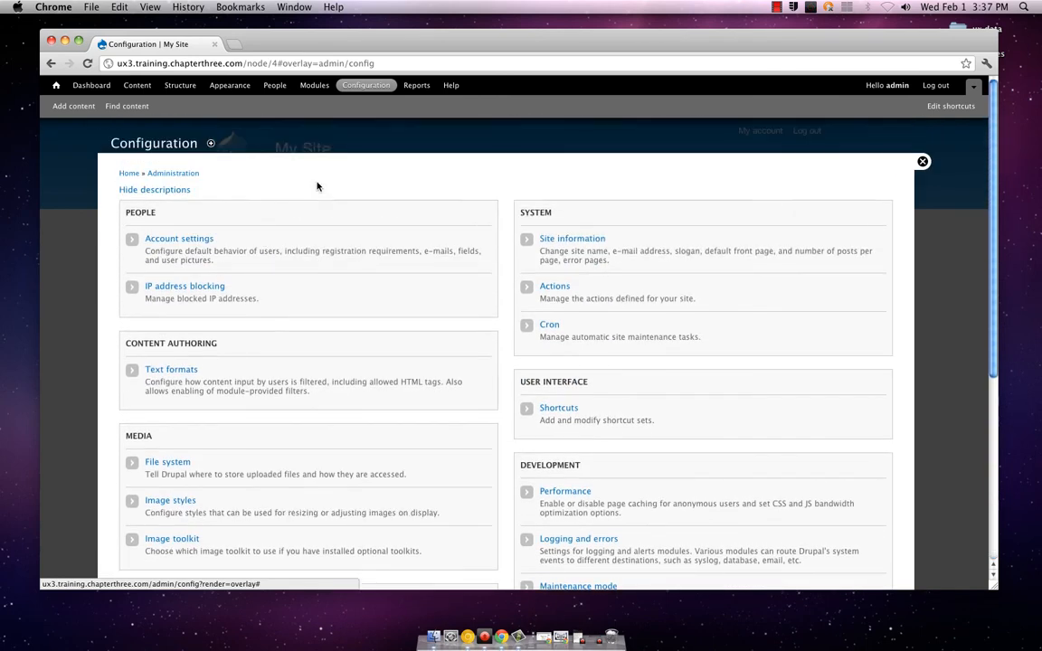
{"action": "scroll", "coordinate": [317, 185], "scroll_direction": "down", "scroll_amount": 1}
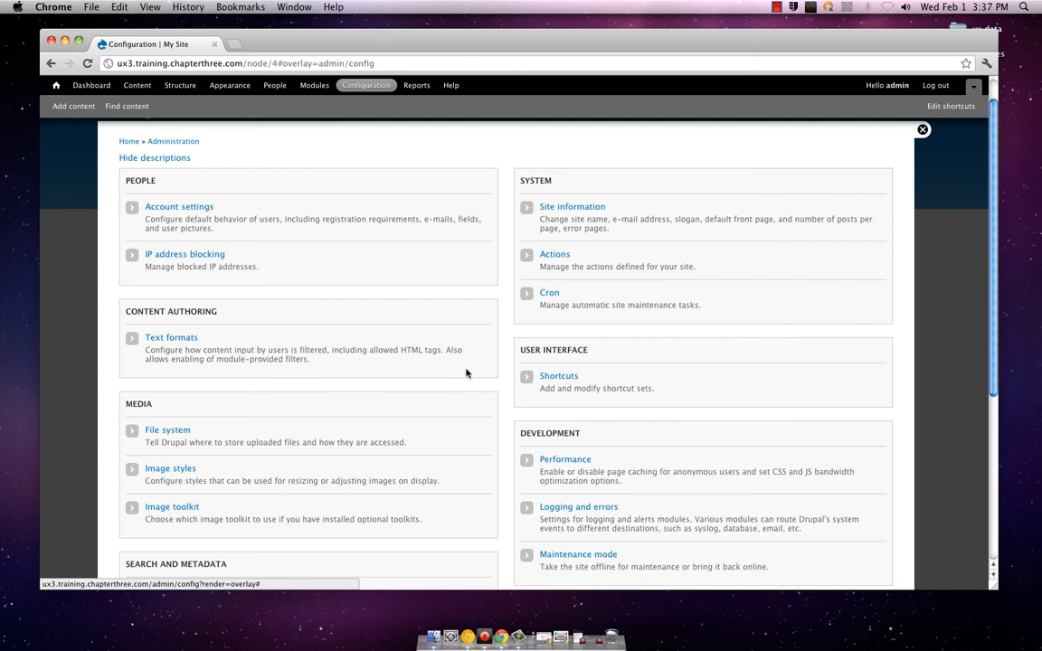
{"action": "scroll", "coordinate": [466, 373], "scroll_direction": "down", "scroll_amount": 2}
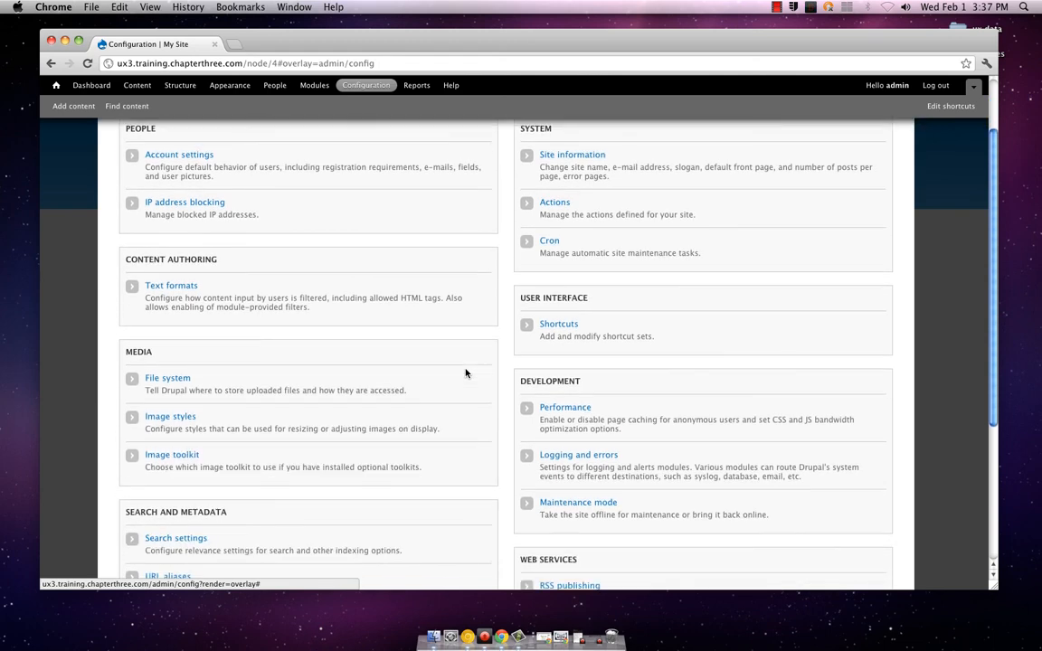
{"action": "scroll", "coordinate": [466, 373], "scroll_direction": "down", "scroll_amount": 3}
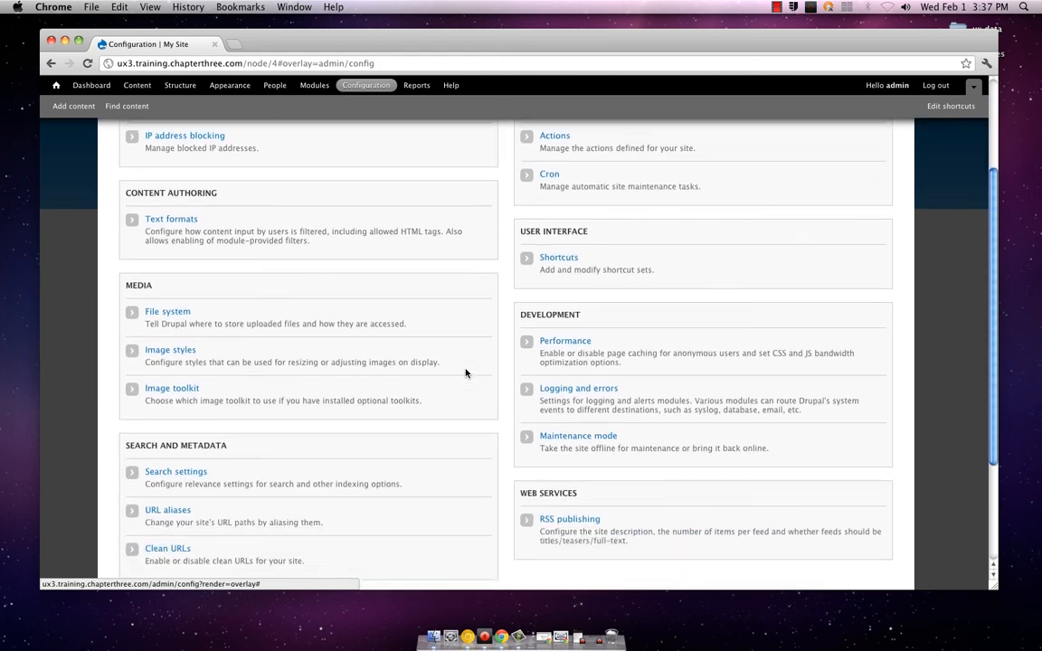
Open the Date and time settings and inspect the format options for the Short date type, keeping the current one
{"action": "scroll", "coordinate": [466, 373], "scroll_direction": "down", "scroll_amount": 3}
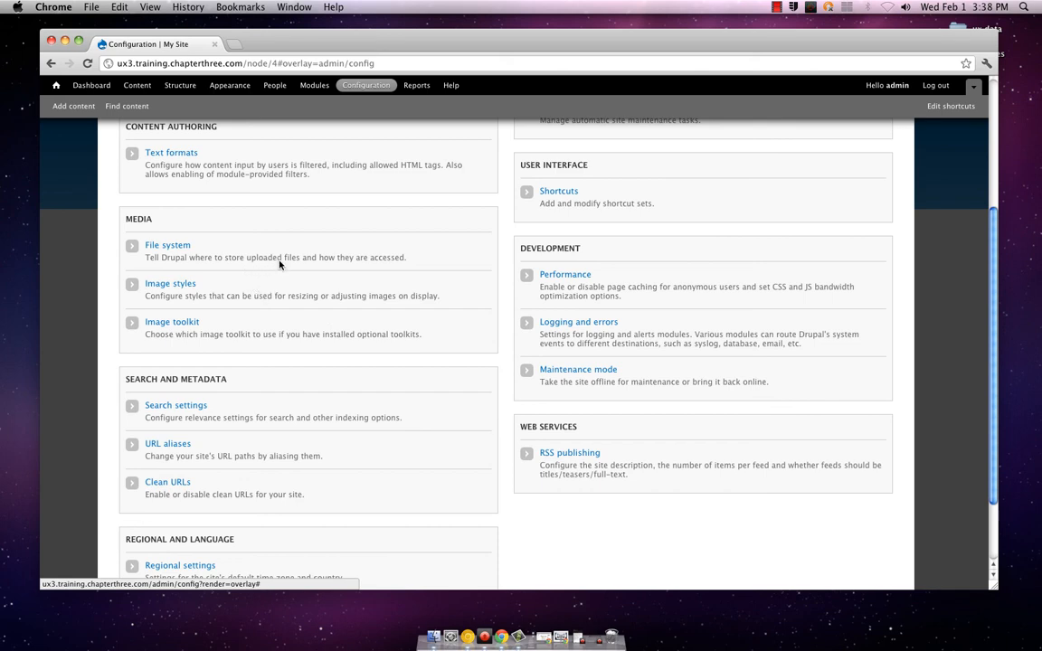
{"action": "scroll", "coordinate": [260, 302], "scroll_direction": "down", "scroll_amount": 3}
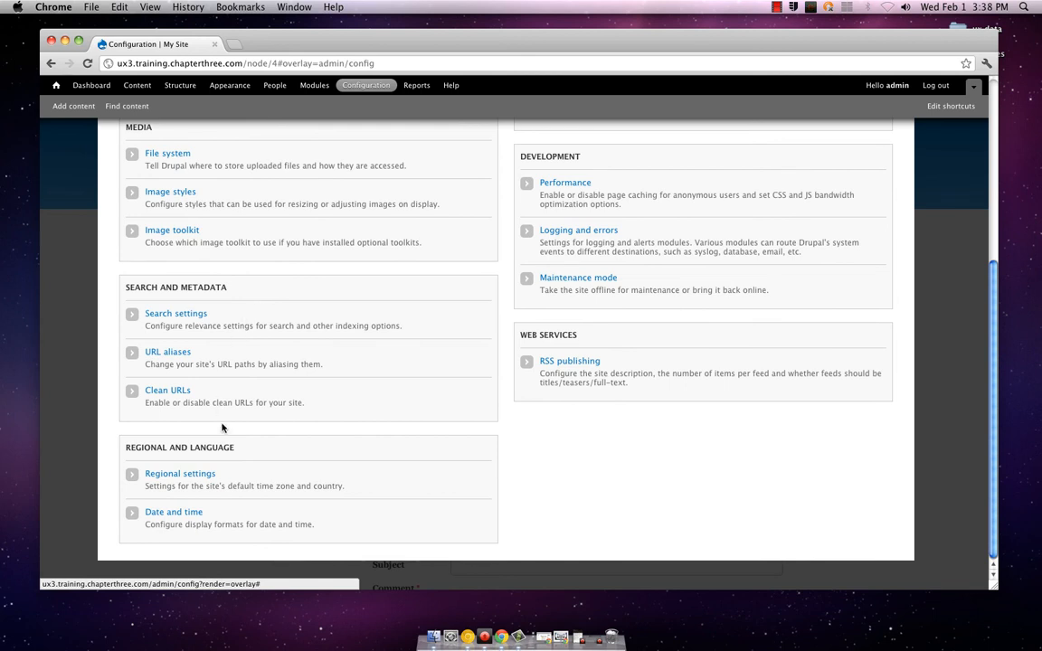
{"action": "left_click", "coordinate": [189, 512]}
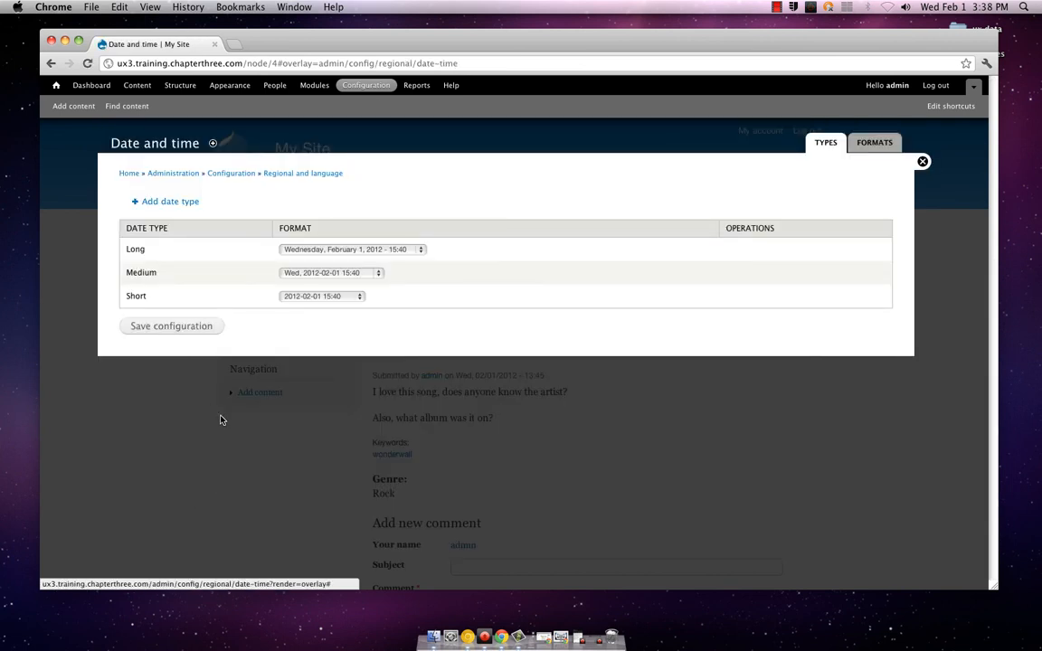
{"action": "left_click", "coordinate": [318, 299]}
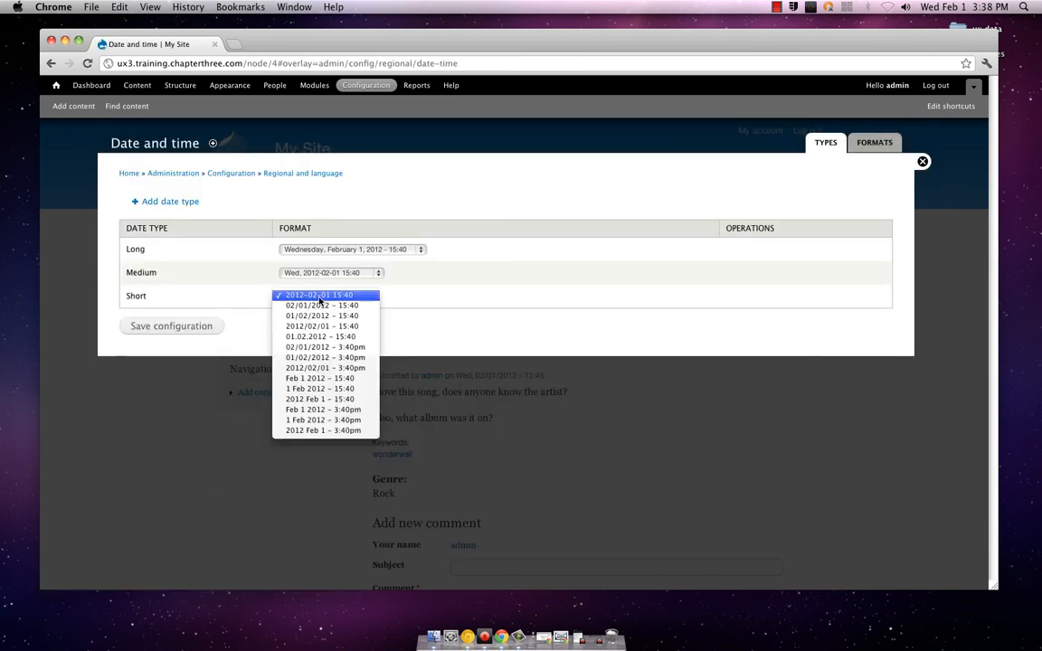
{"action": "left_click", "coordinate": [318, 295]}
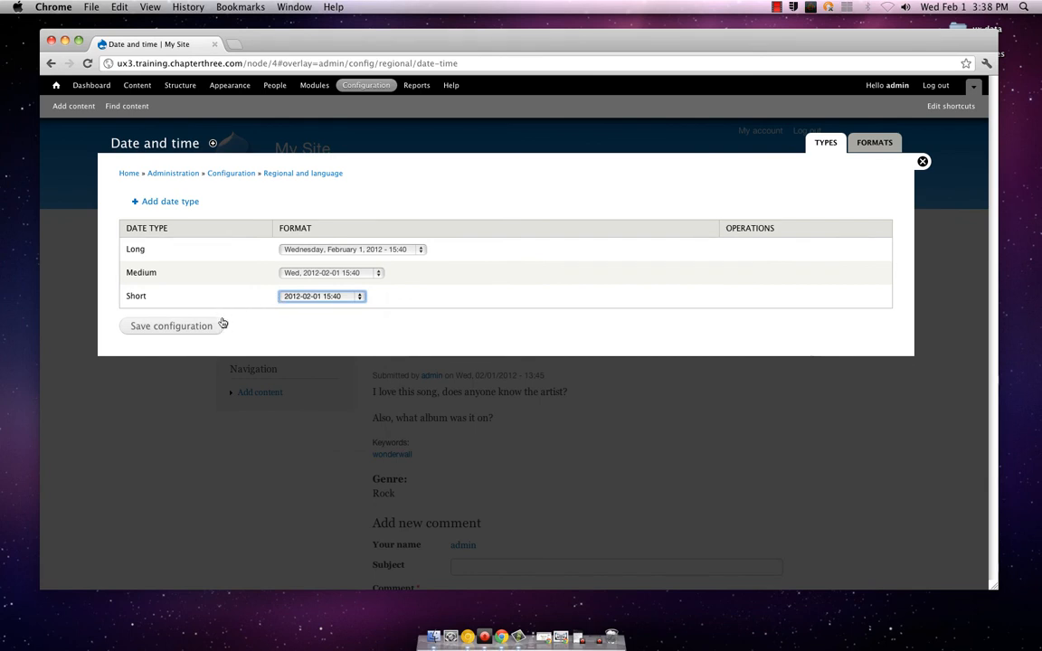
Review the custom date formats and the form for adding a format string, and return to the Configuration overview
{"action": "left_click", "coordinate": [860, 145]}
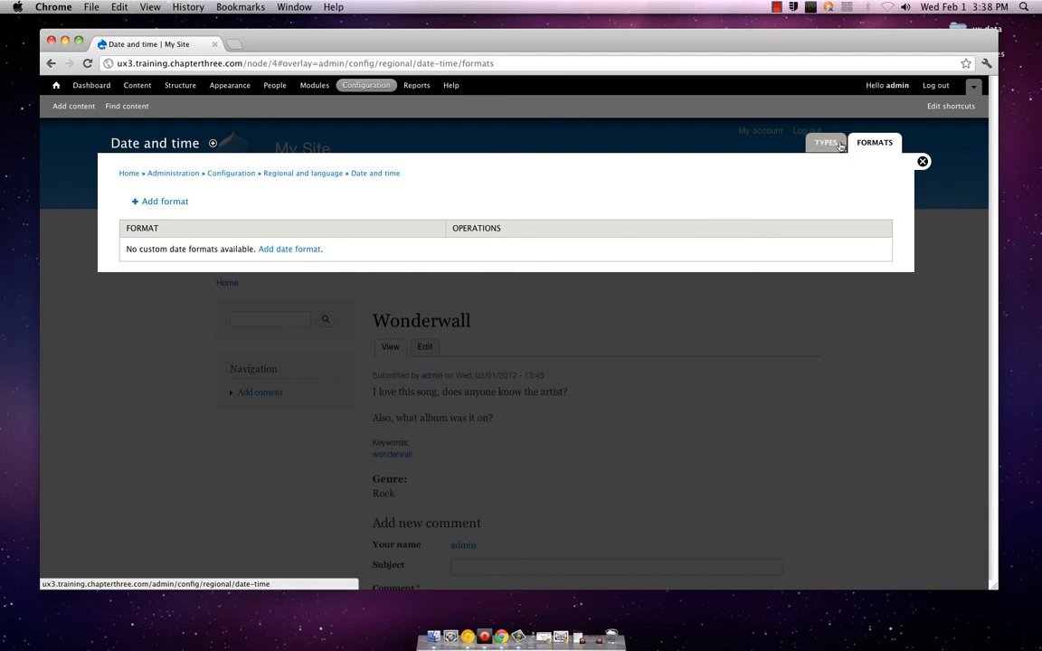
{"action": "left_click", "coordinate": [286, 250]}
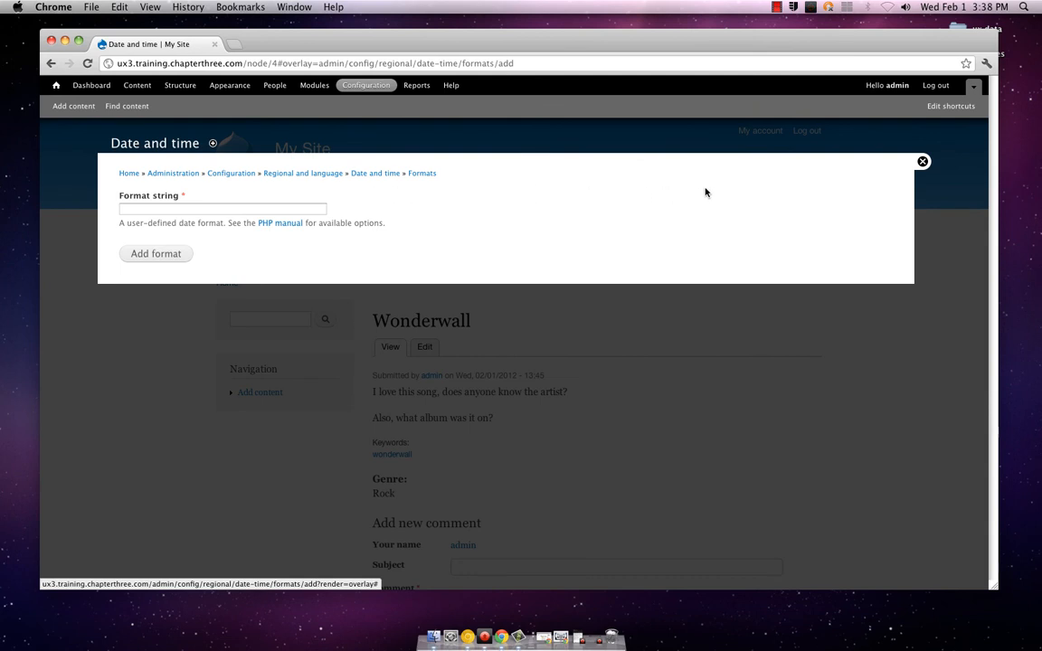
{"action": "left_click", "coordinate": [376, 174]}
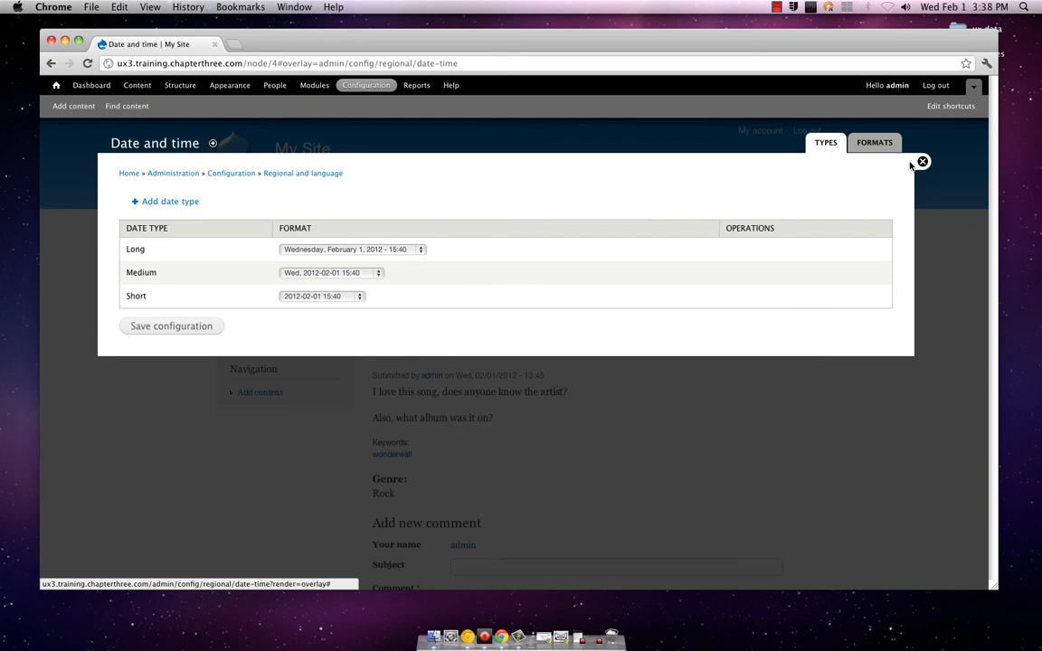
{"action": "left_click", "coordinate": [240, 174]}
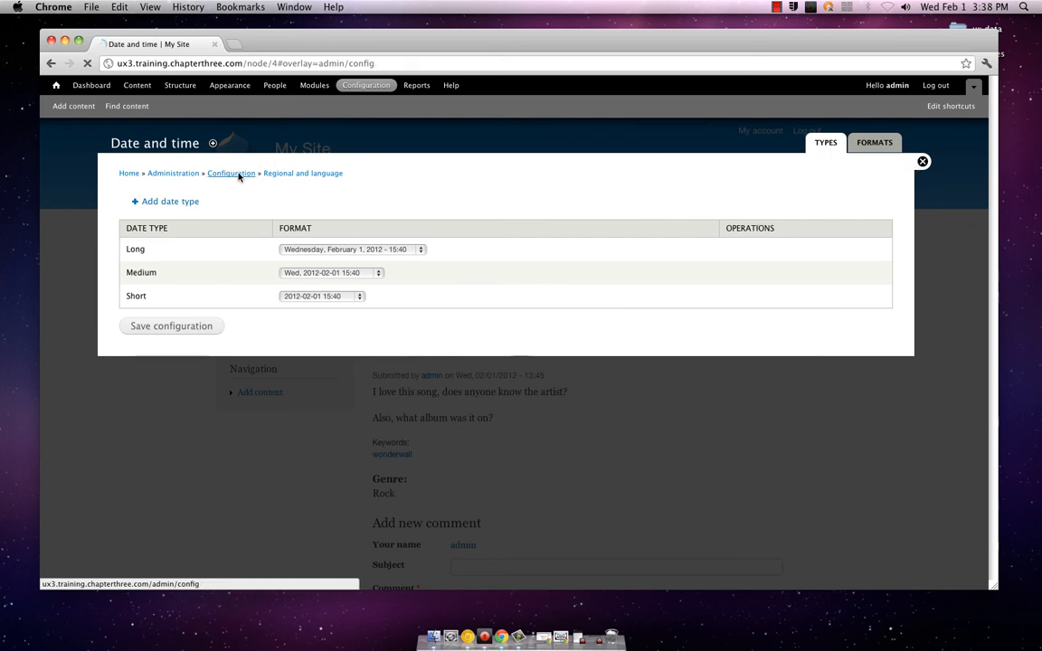
Review the Text formats settings with their roles under Content Authoring, and go back to the Configuration overview
{"action": "scroll", "coordinate": [239, 183], "scroll_direction": "down", "scroll_amount": 1}
{"action": "scroll", "coordinate": [239, 183], "scroll_direction": "down", "scroll_amount": 1}
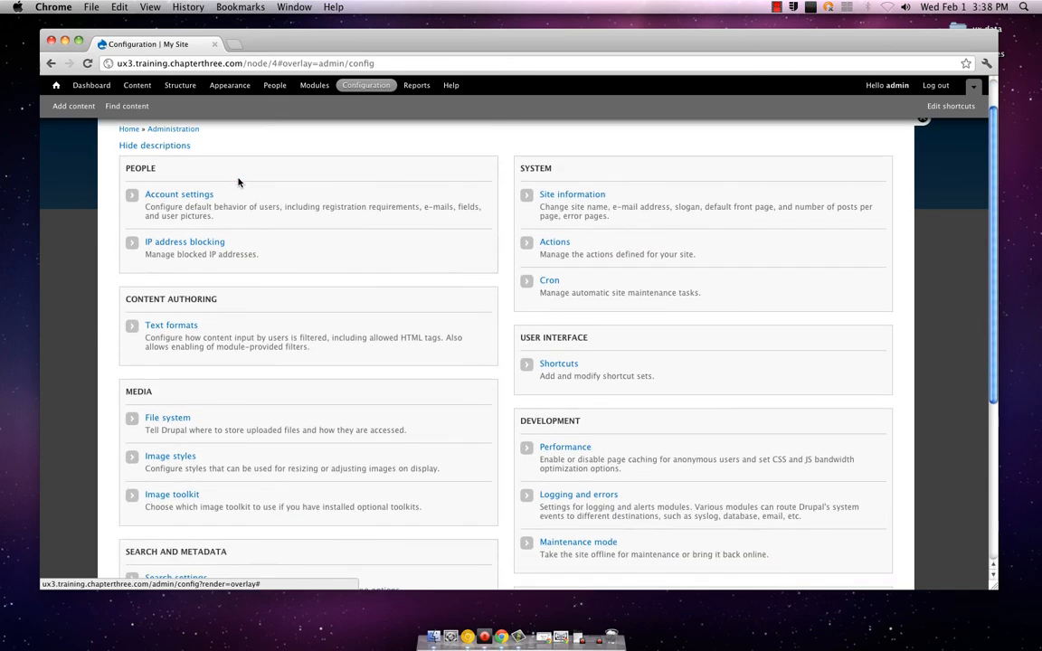
{"action": "scroll", "coordinate": [239, 183], "scroll_direction": "up", "scroll_amount": 1}
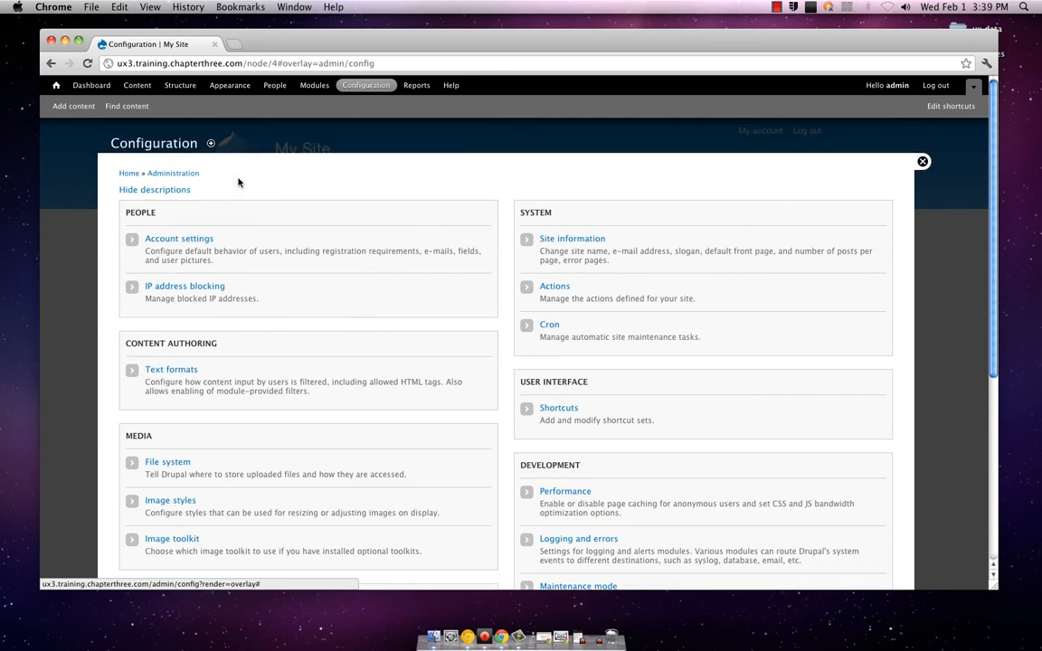
{"action": "scroll", "coordinate": [237, 181], "scroll_direction": "down", "scroll_amount": 1}
{"action": "left_click", "coordinate": [178, 319]}
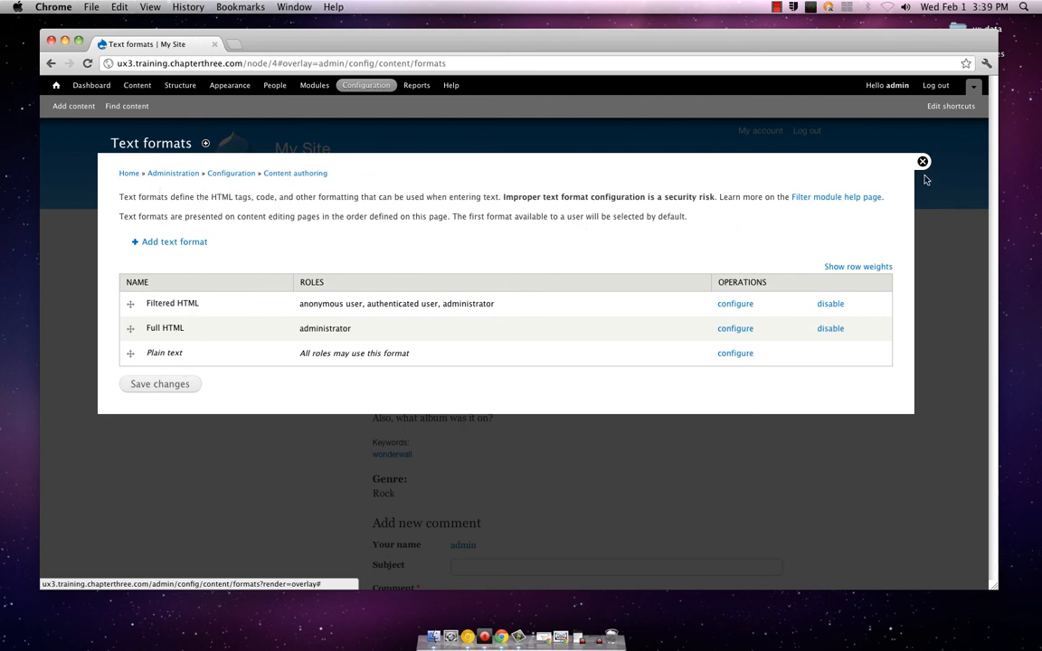
{"action": "left_click", "coordinate": [233, 174]}
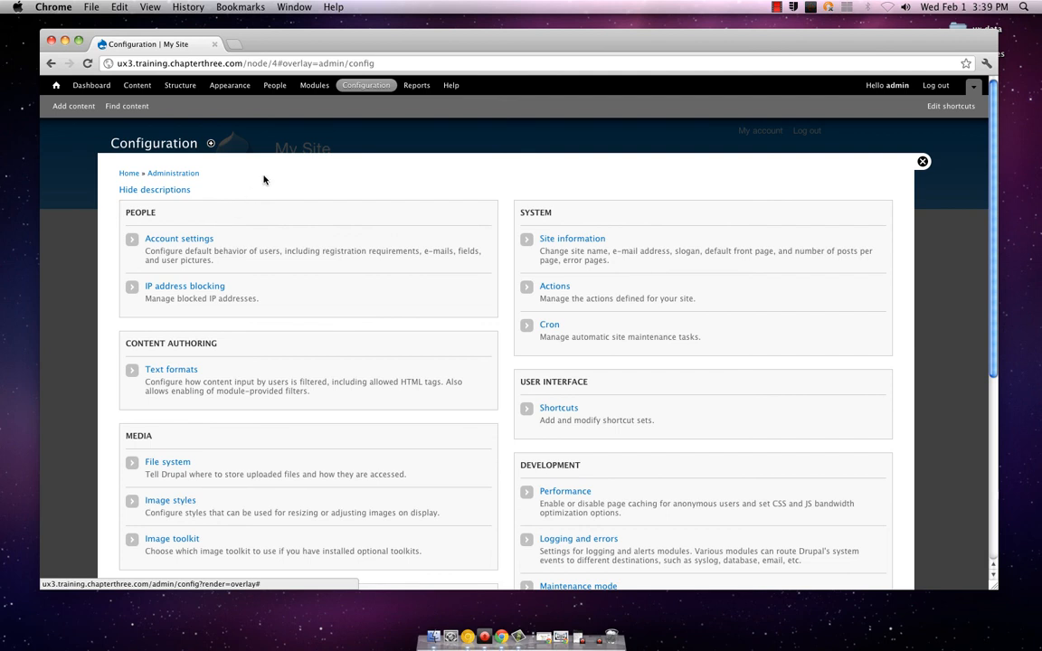
Examine the available system actions and the advanced action option, and return to the Configuration overview
{"action": "scroll", "coordinate": [269, 219], "scroll_direction": "down", "scroll_amount": 1}
{"action": "scroll", "coordinate": [268, 219], "scroll_direction": "down", "scroll_amount": 1}
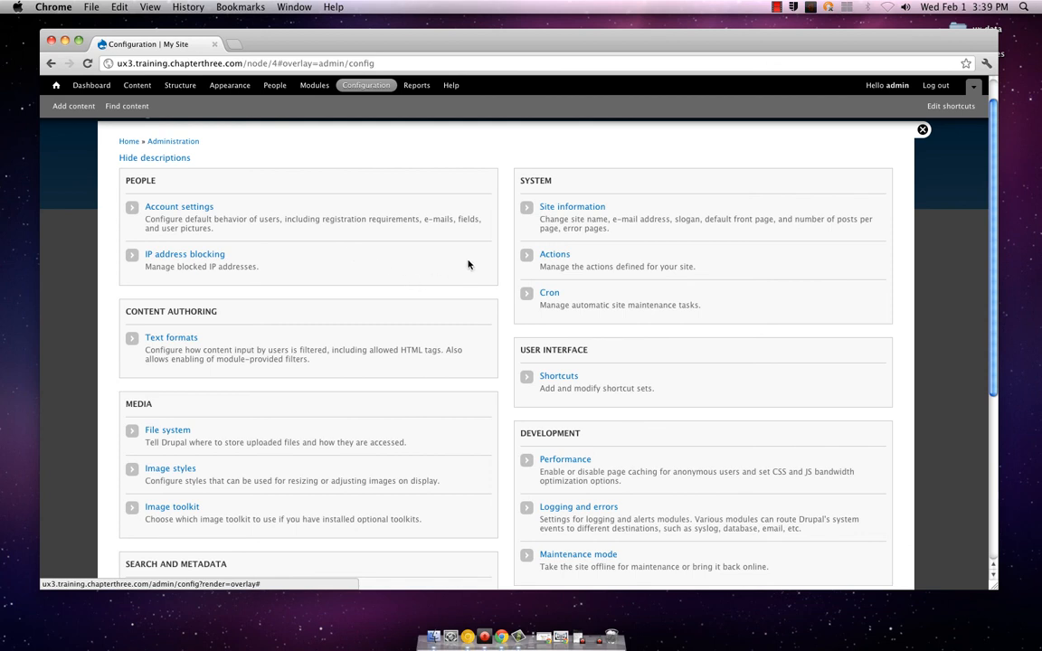
{"action": "left_click", "coordinate": [554, 253]}
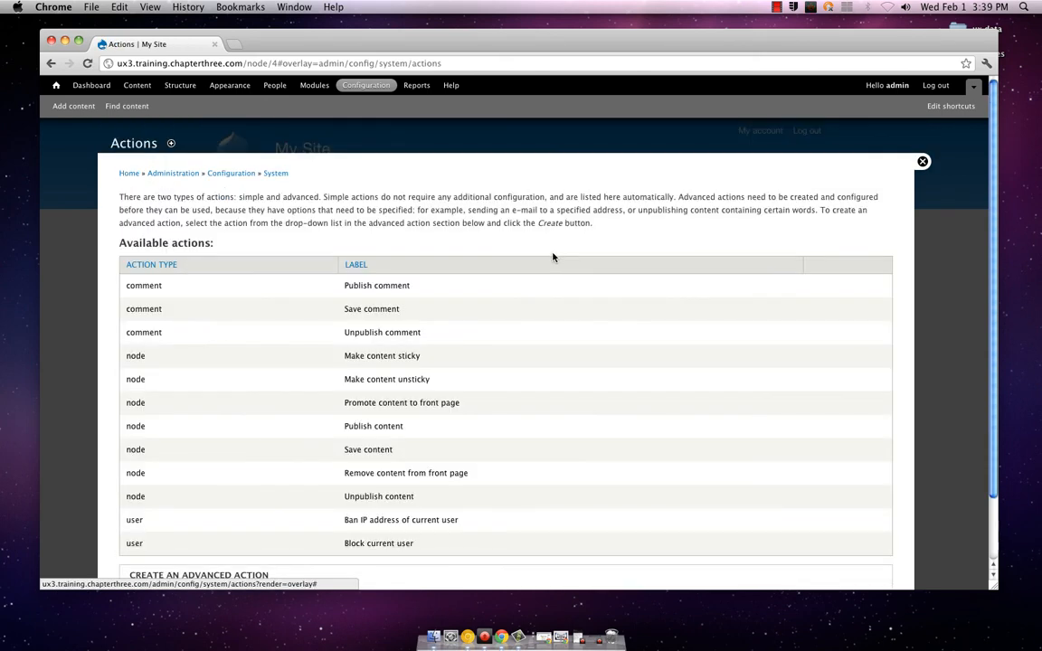
{"action": "scroll", "coordinate": [464, 312], "scroll_direction": "down", "scroll_amount": 3}
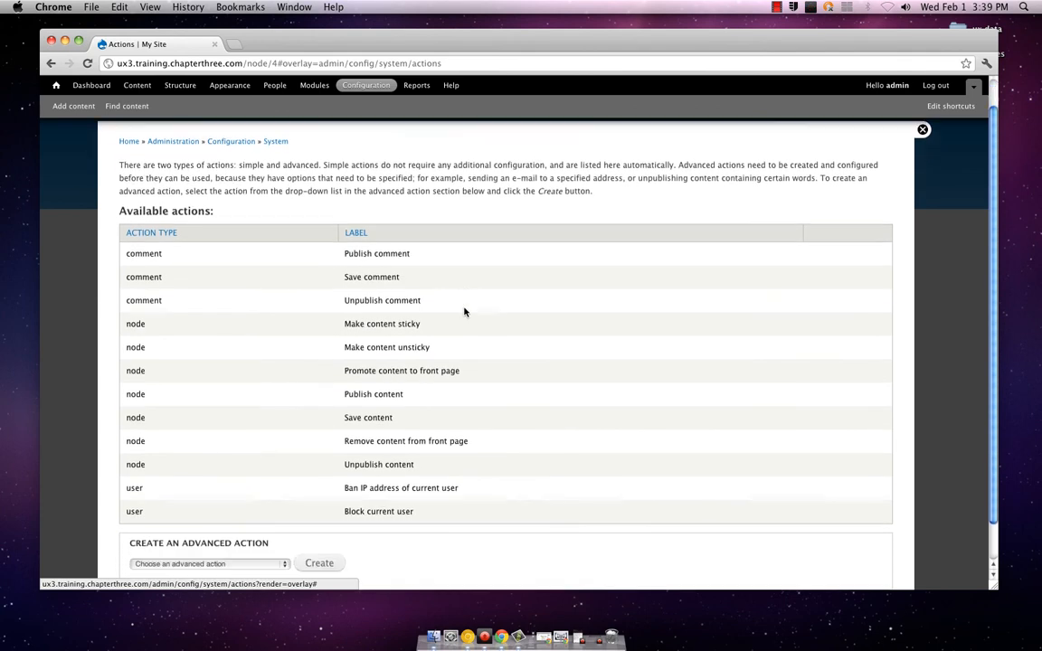
{"action": "scroll", "coordinate": [464, 312], "scroll_direction": "up", "scroll_amount": 3}
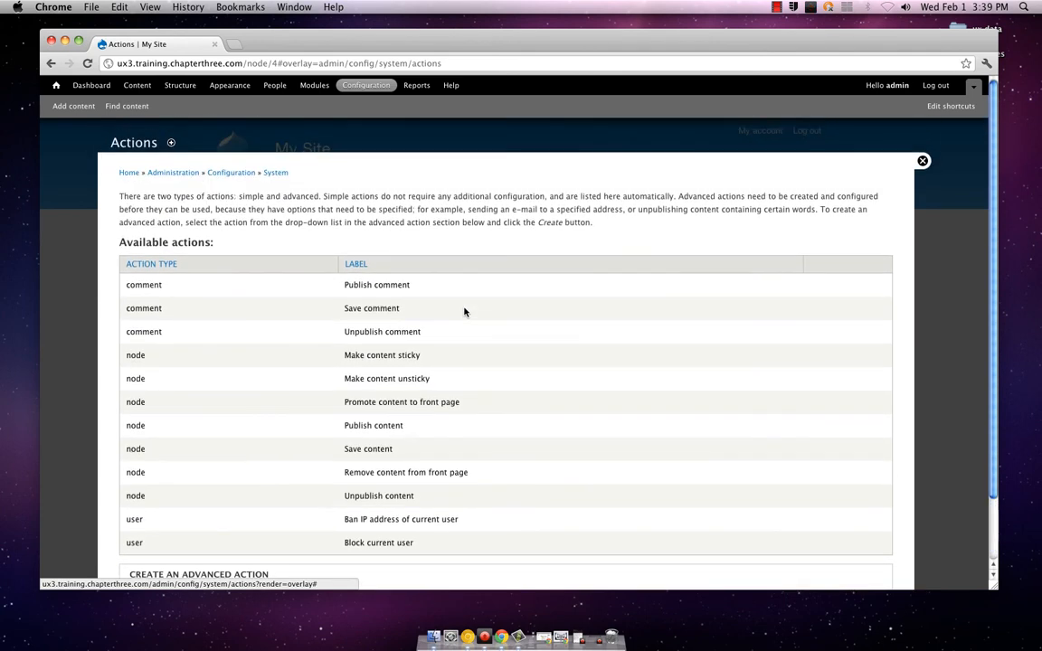
{"action": "left_click", "coordinate": [231, 172]}
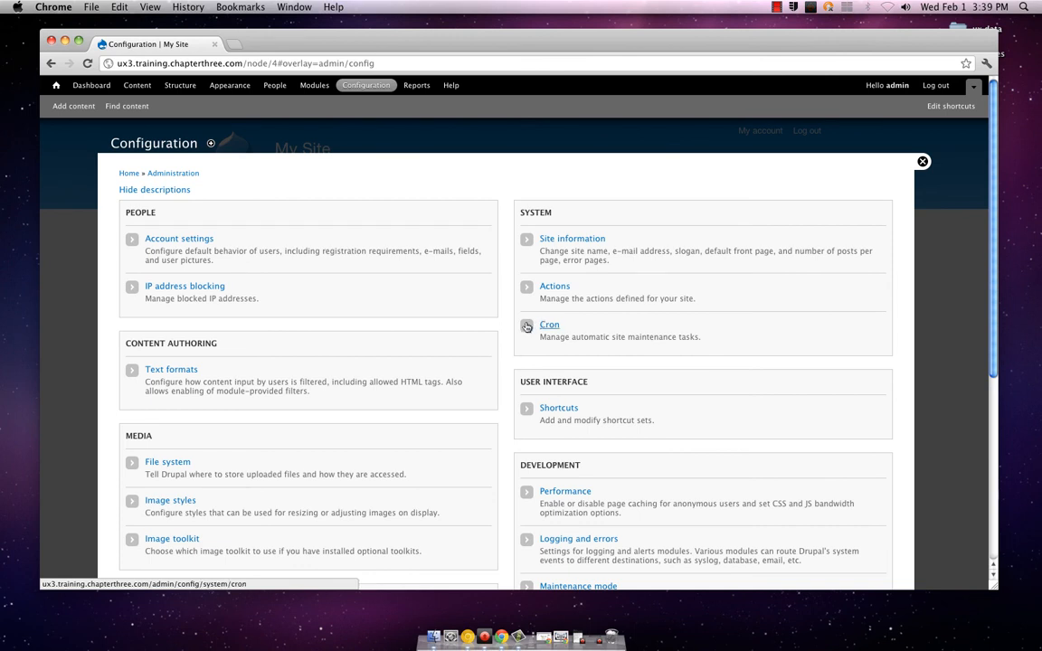
Look over the remaining setting categories on the Configuration overview, from Media through Regional and Language, and return to its beginning
{"action": "scroll", "coordinate": [527, 326], "scroll_direction": "down", "scroll_amount": 2}
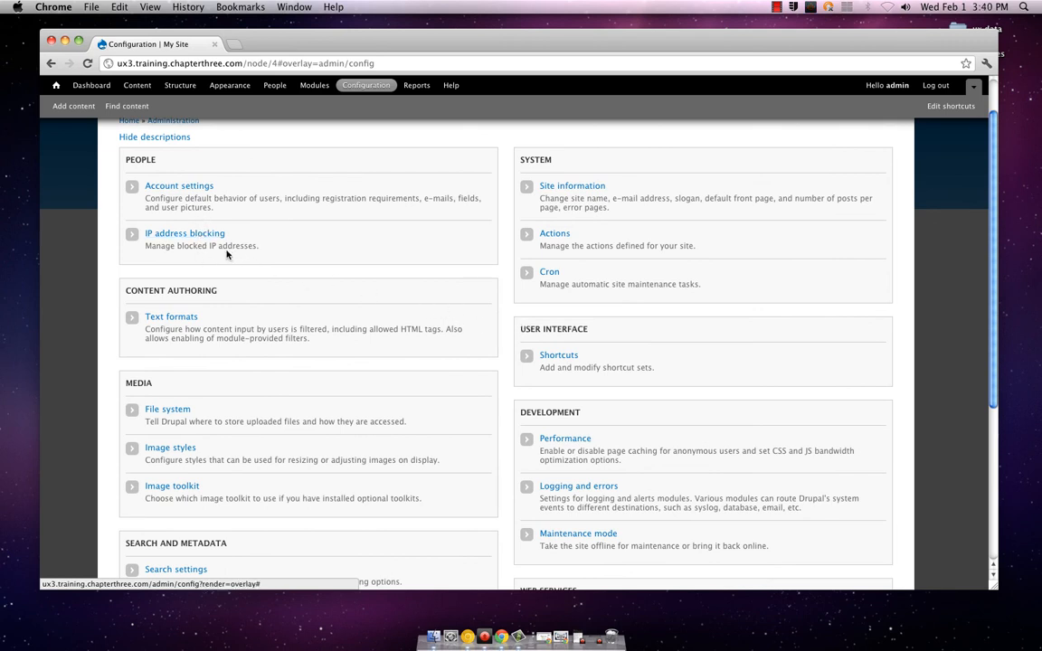
{"action": "scroll", "coordinate": [222, 258], "scroll_direction": "down", "scroll_amount": 1}
{"action": "scroll", "coordinate": [222, 257], "scroll_direction": "down", "scroll_amount": 5}
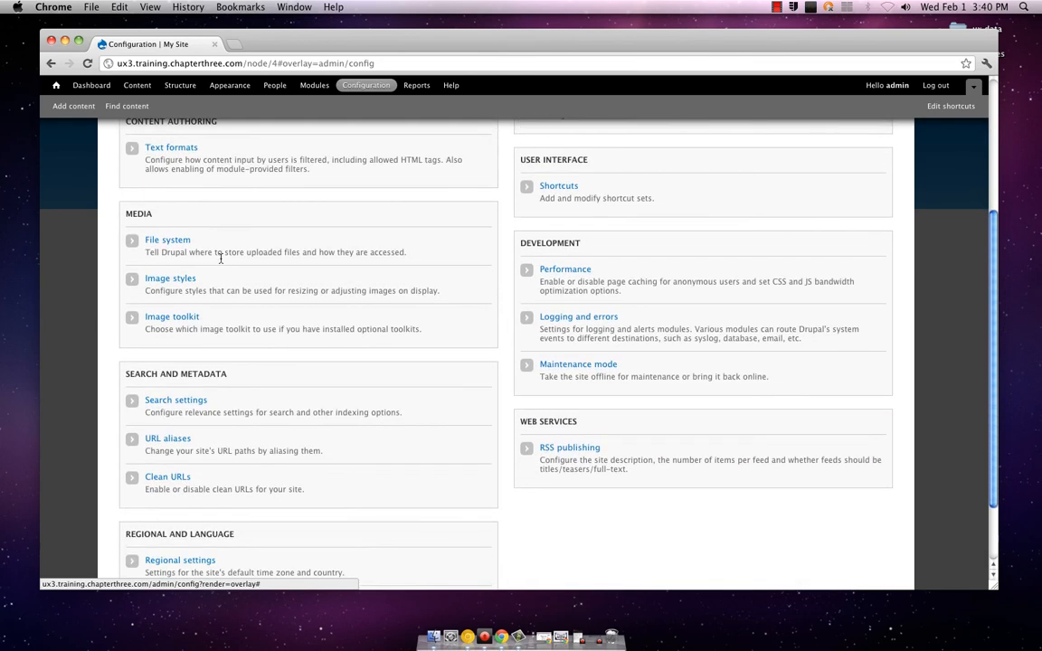
{"action": "scroll", "coordinate": [186, 271], "scroll_direction": "down", "scroll_amount": 2}
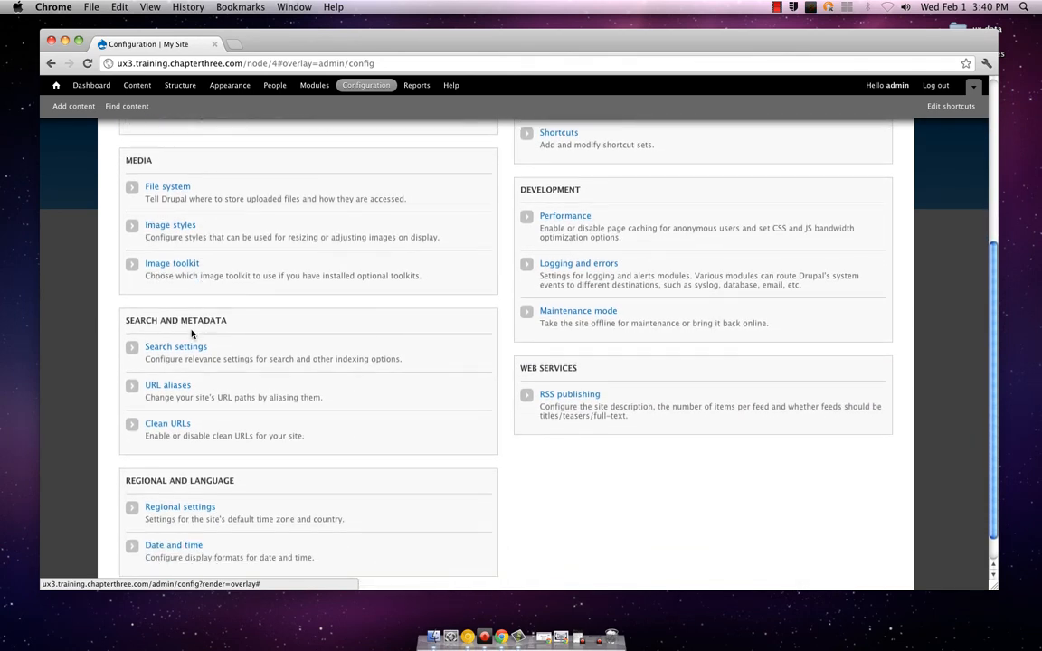
{"action": "scroll", "coordinate": [193, 325], "scroll_direction": "down", "scroll_amount": 1}
{"action": "scroll", "coordinate": [194, 325], "scroll_direction": "up", "scroll_amount": 10}
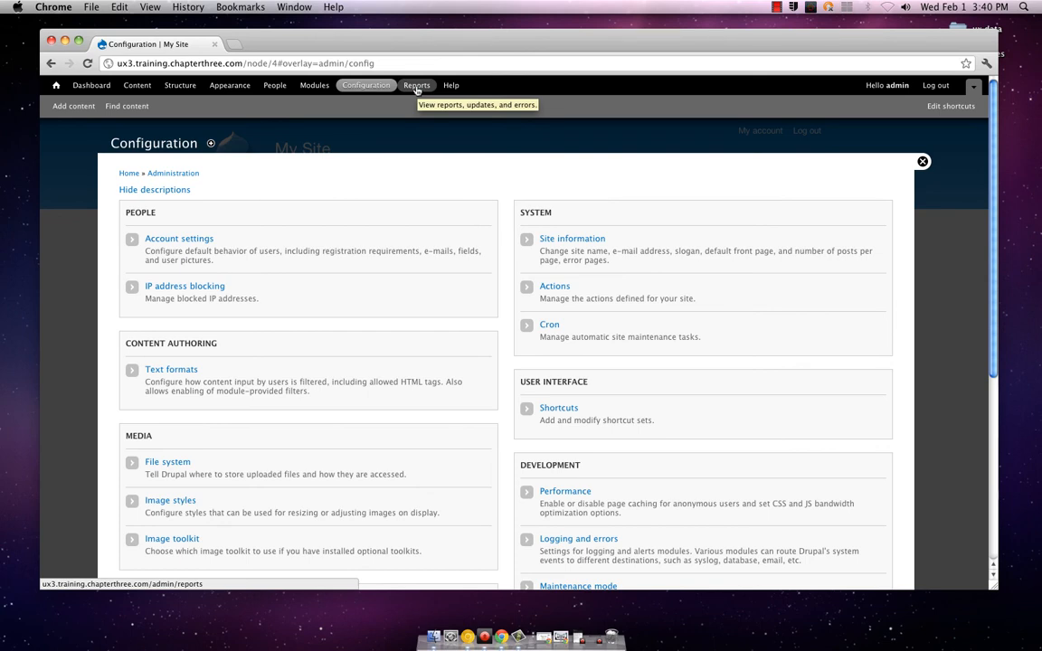
Open the site's Modules page and skim the Core module list through to the end
{"action": "left_click", "coordinate": [314, 85]}
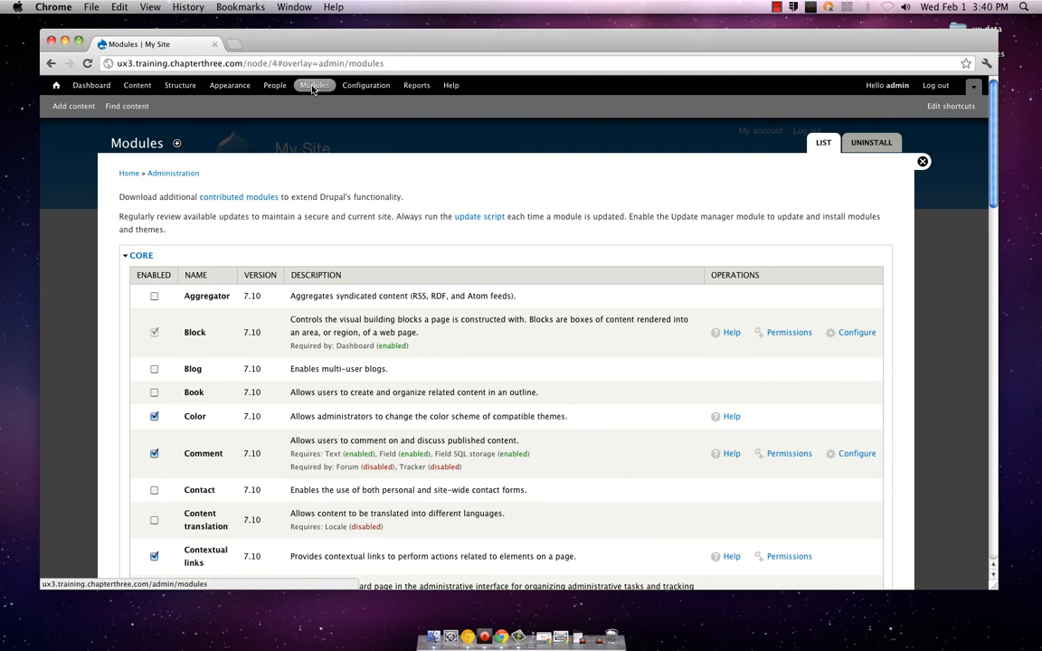
{"action": "scroll", "coordinate": [305, 167], "scroll_direction": "down", "scroll_amount": 5}
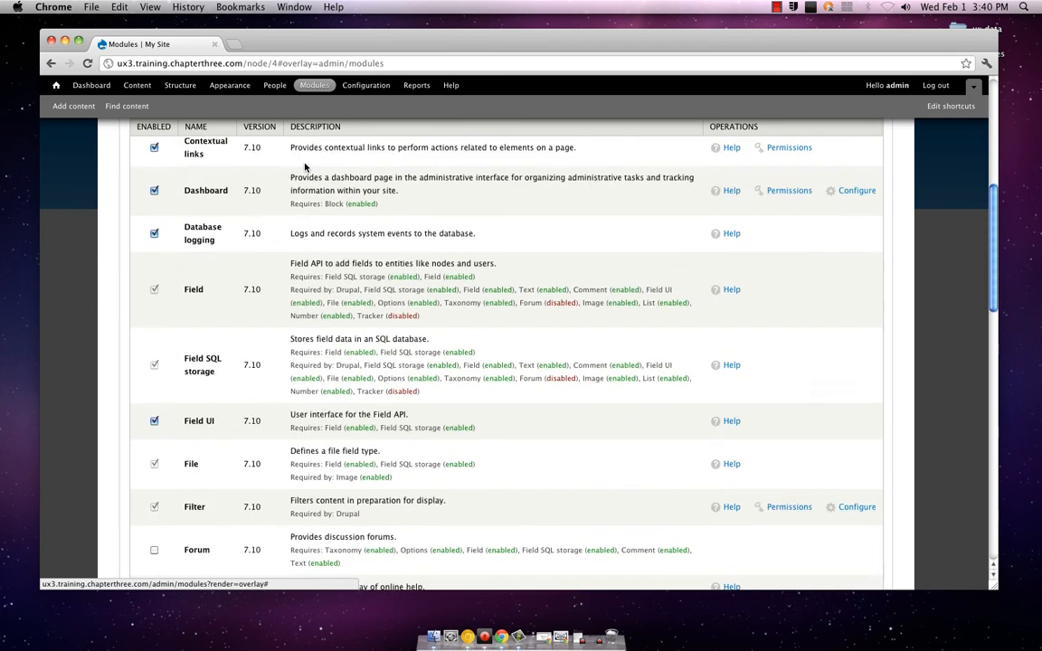
{"action": "scroll", "coordinate": [304, 168], "scroll_direction": "down", "scroll_amount": 10}
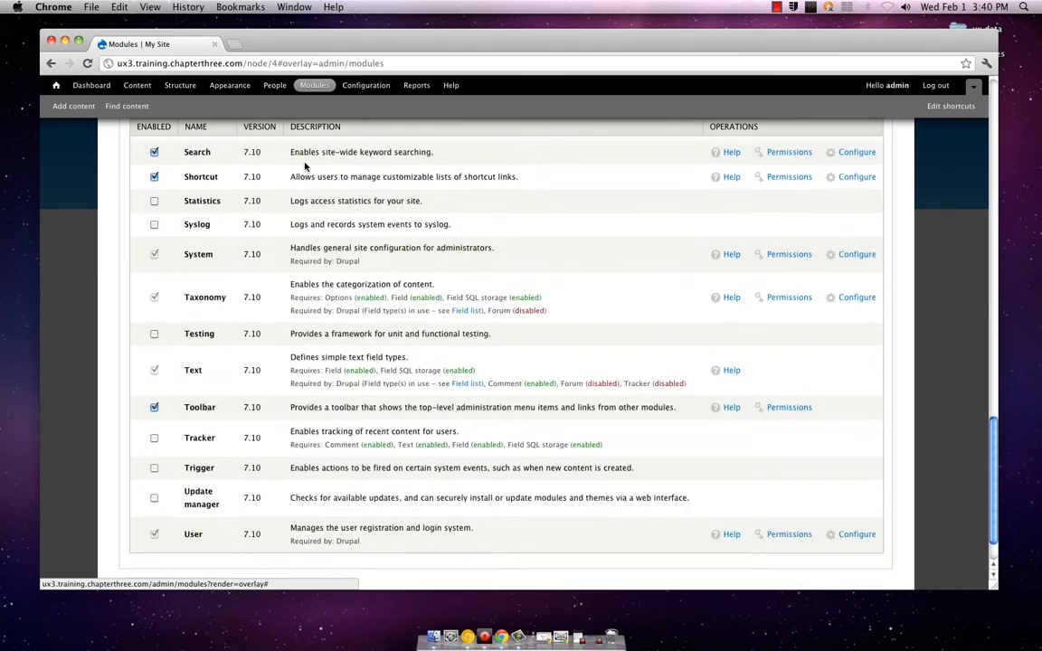
{"action": "scroll", "coordinate": [305, 168], "scroll_direction": "down", "scroll_amount": 1}
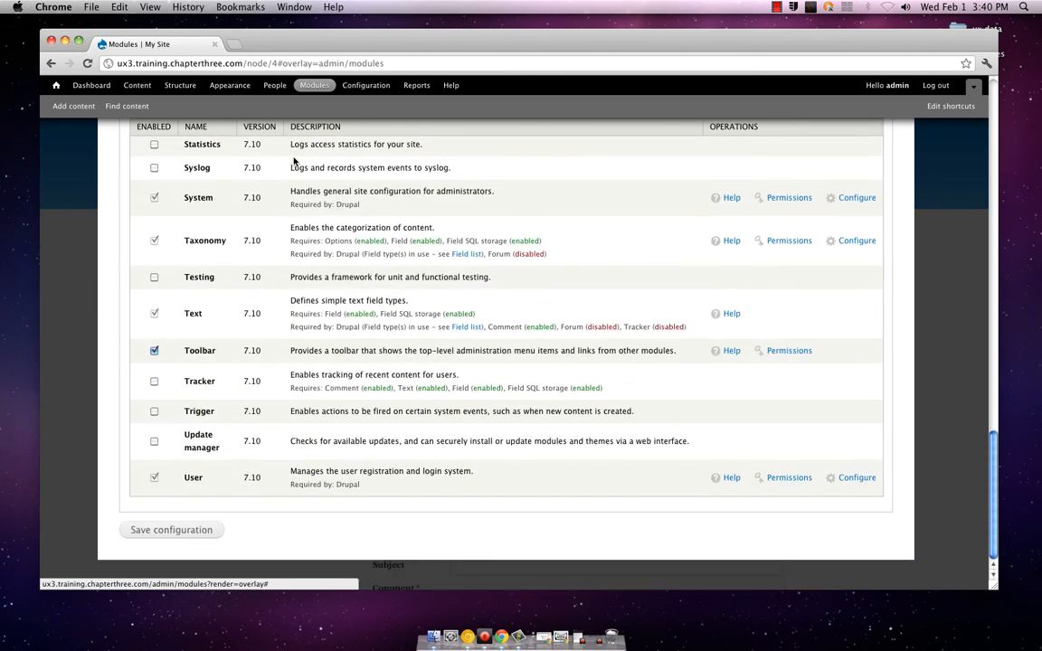
Check the People page, return to the Modules page, and examine the first core modules from Aggregator to Database logging
{"action": "left_click", "coordinate": [273, 90]}
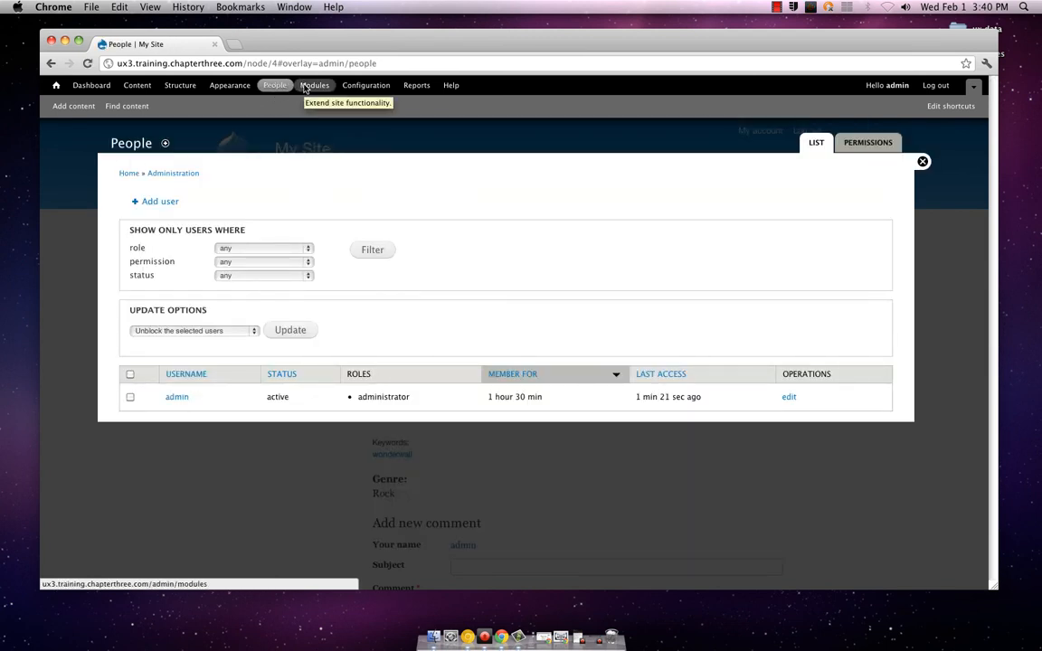
{"action": "left_click", "coordinate": [306, 88]}
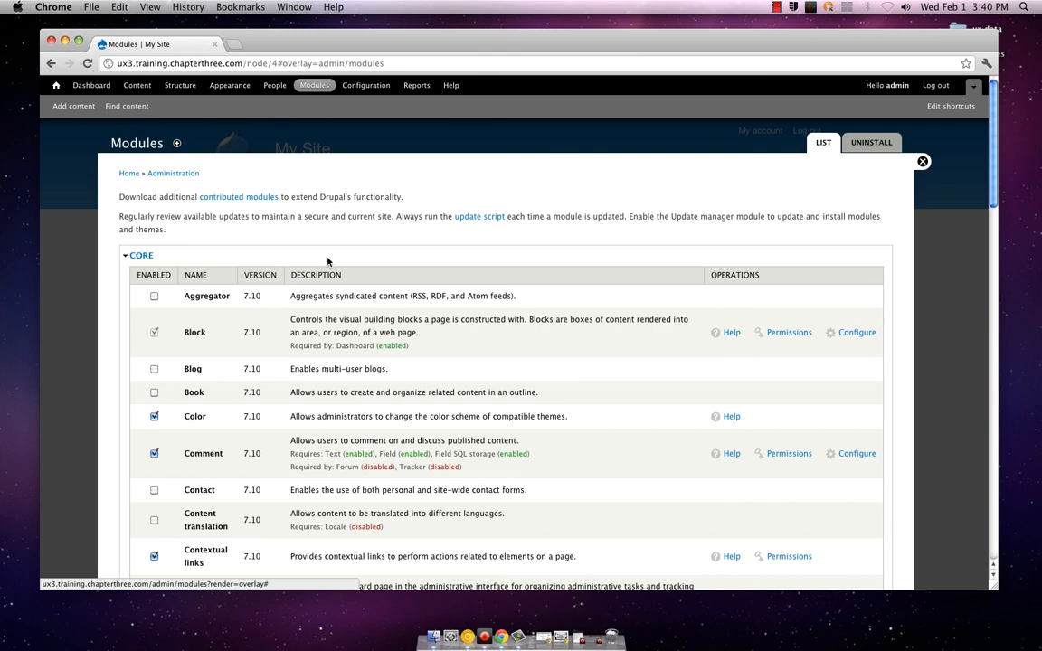
{"action": "scroll", "coordinate": [329, 259], "scroll_direction": "down", "scroll_amount": 3}
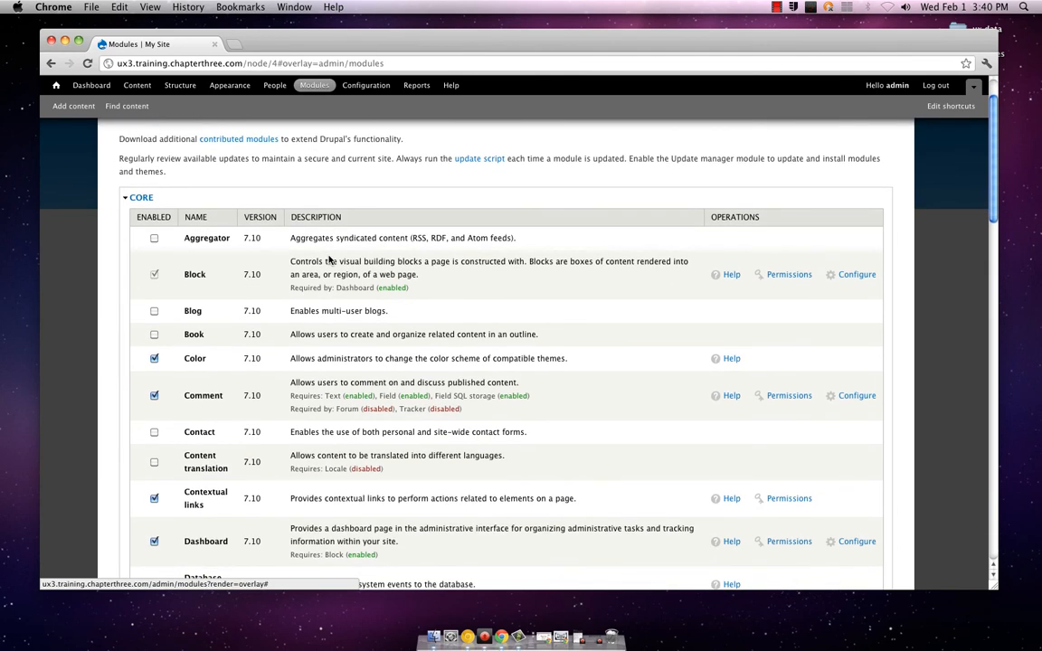
{"action": "scroll", "coordinate": [329, 260], "scroll_direction": "up", "scroll_amount": 3}
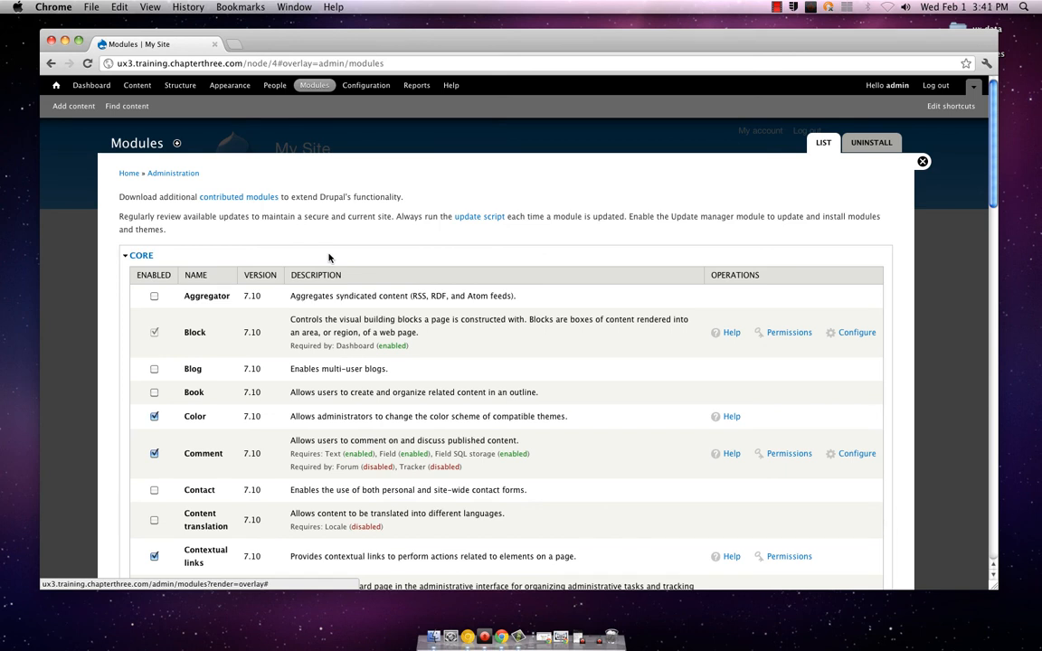
{"action": "scroll", "coordinate": [329, 260], "scroll_direction": "down", "scroll_amount": 5}
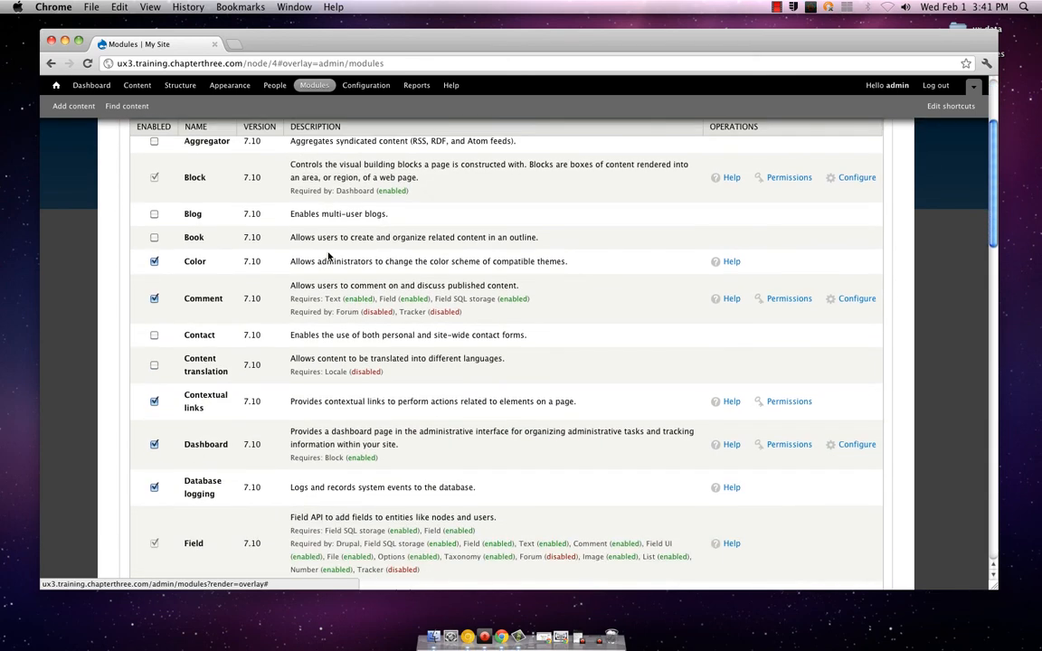
{"action": "scroll", "coordinate": [330, 257], "scroll_direction": "up", "scroll_amount": 3}
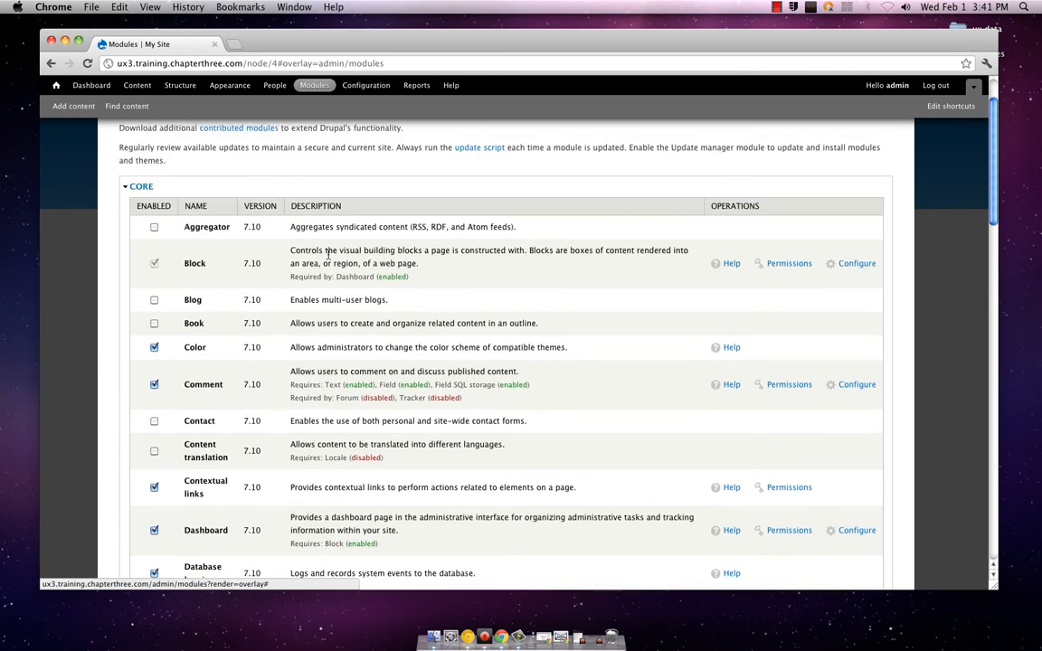
{"action": "scroll", "coordinate": [327, 255], "scroll_direction": "down", "scroll_amount": 1}
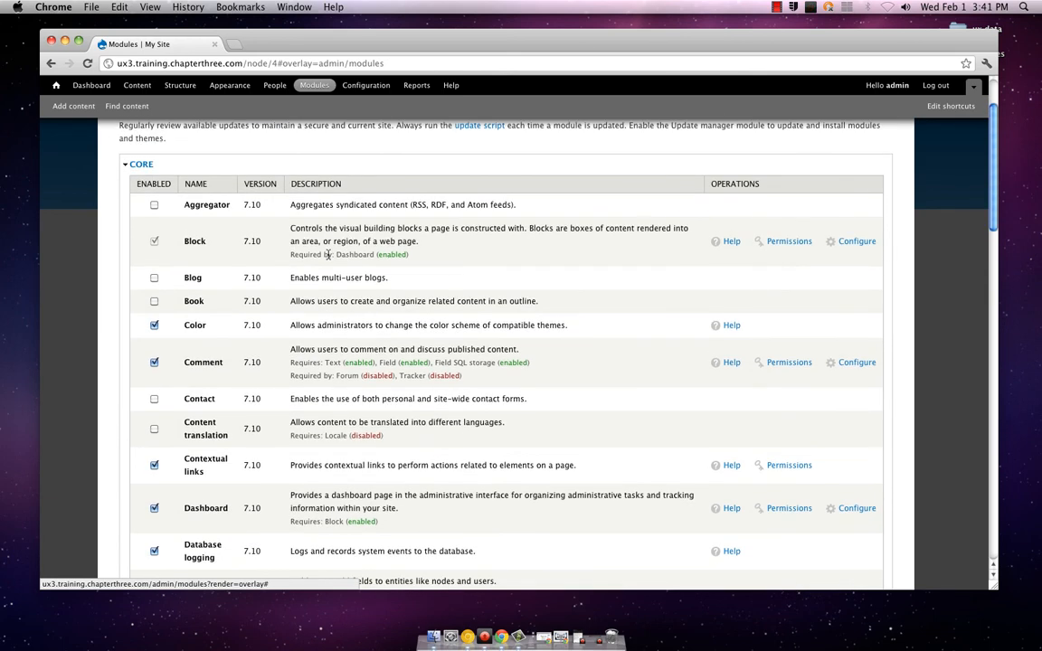
{"action": "scroll", "coordinate": [327, 255], "scroll_direction": "down", "scroll_amount": 1}
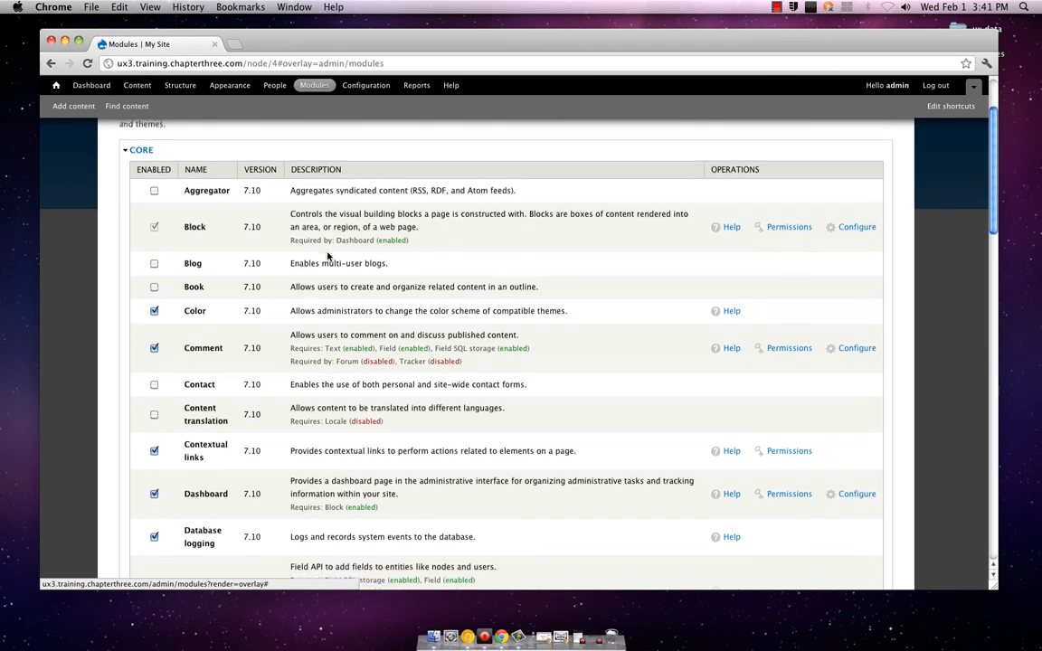
Examine the descriptions and dependencies of the Color, Comment, Contact and Content translation core modules
{"action": "scroll", "coordinate": [328, 257], "scroll_direction": "down", "scroll_amount": 2}
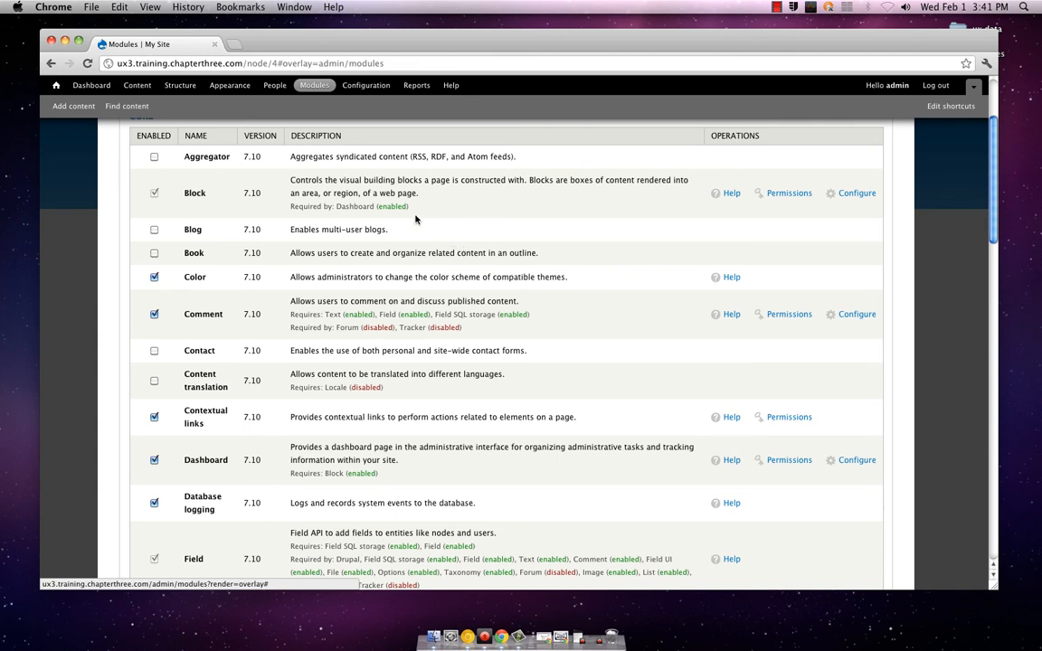
{"action": "scroll", "coordinate": [361, 258], "scroll_direction": "down", "scroll_amount": 2}
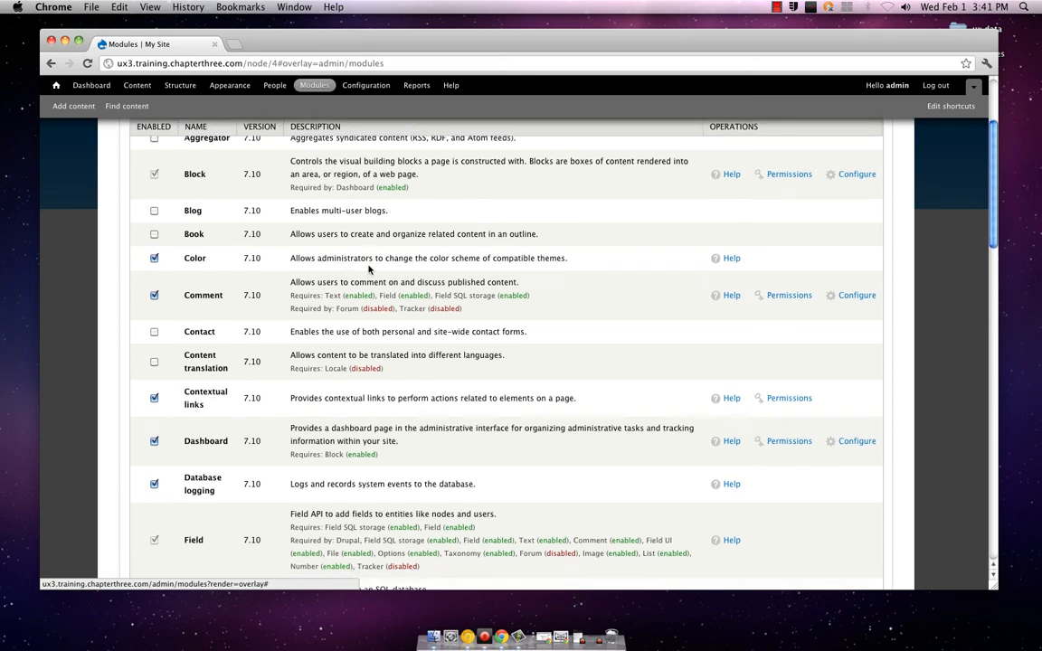
{"action": "scroll", "coordinate": [368, 267], "scroll_direction": "down", "scroll_amount": 3}
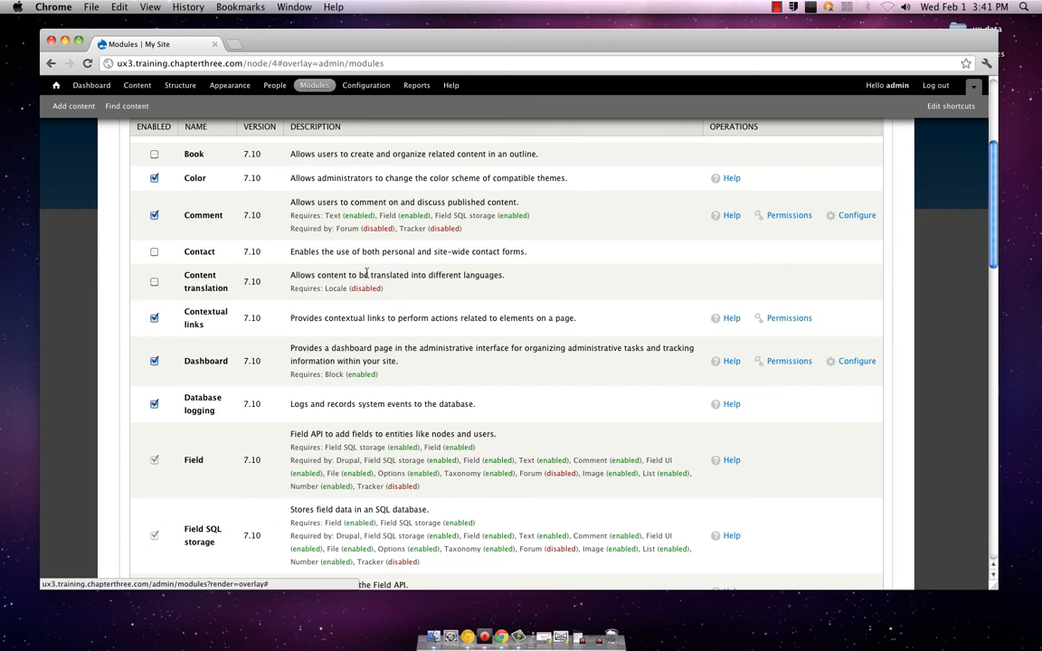
{"action": "scroll", "coordinate": [367, 272], "scroll_direction": "down", "scroll_amount": 1}
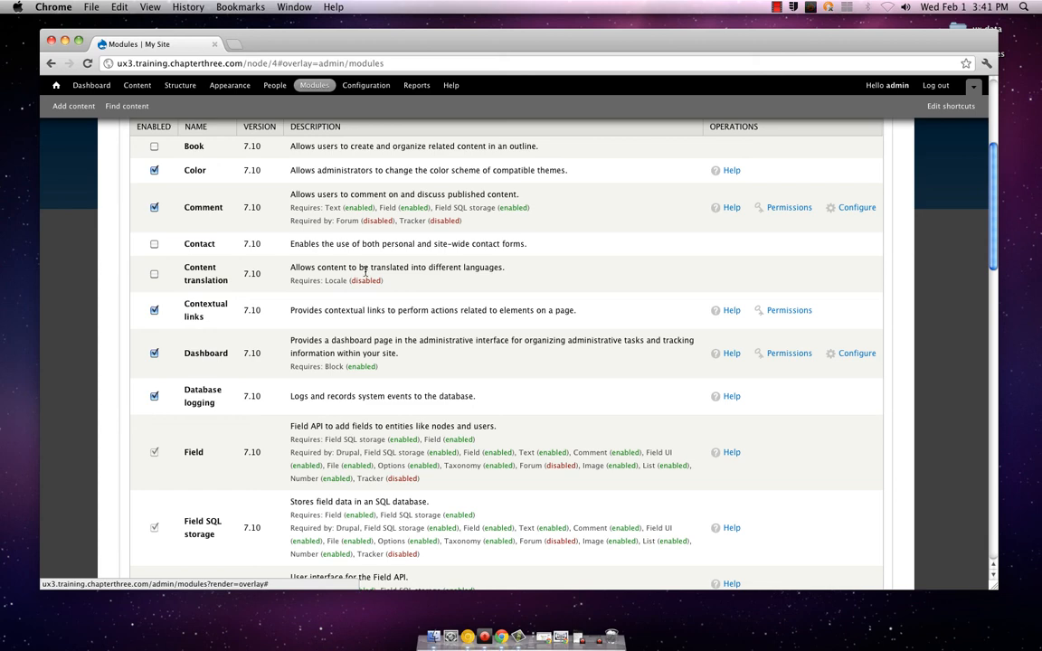
{"action": "scroll", "coordinate": [362, 271], "scroll_direction": "up", "scroll_amount": 5}
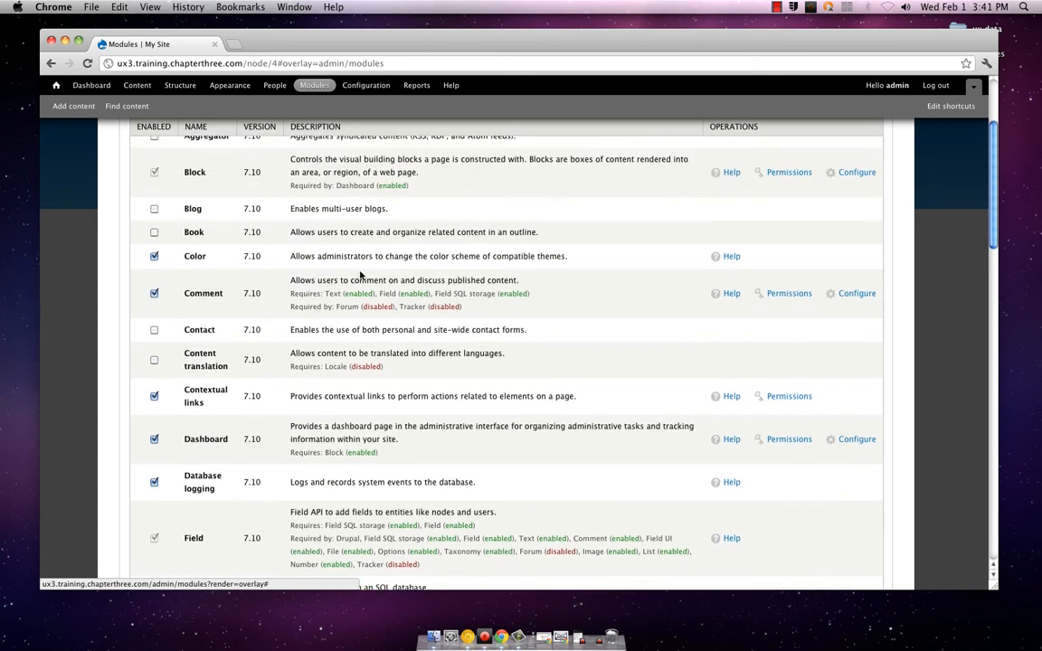
{"action": "scroll", "coordinate": [360, 274], "scroll_direction": "down", "scroll_amount": 3}
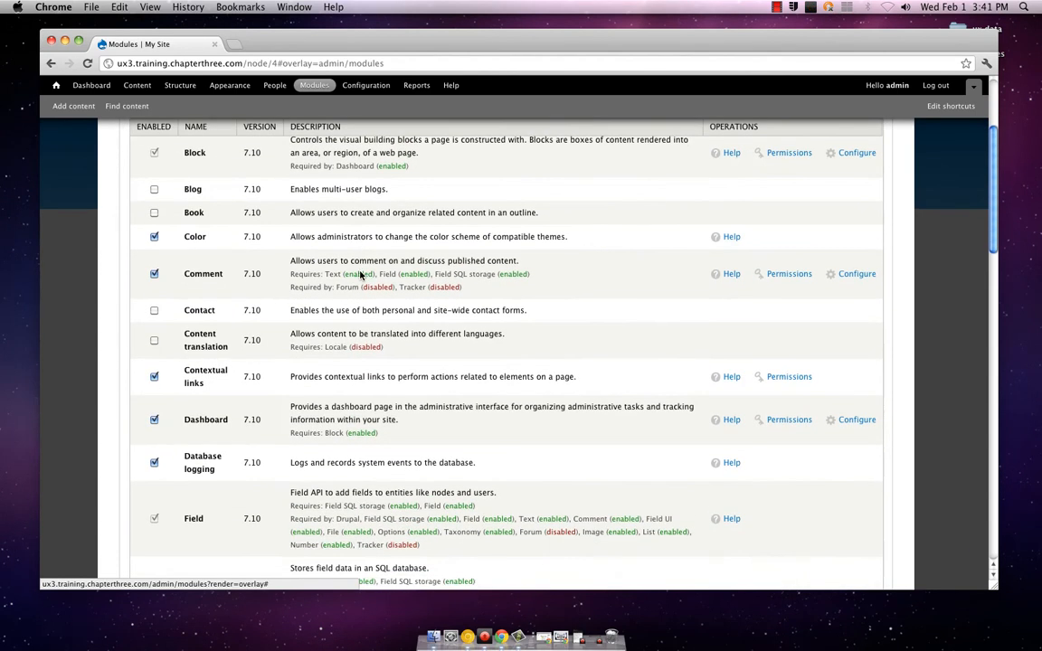
{"action": "scroll", "coordinate": [360, 274], "scroll_direction": "down", "scroll_amount": 1}
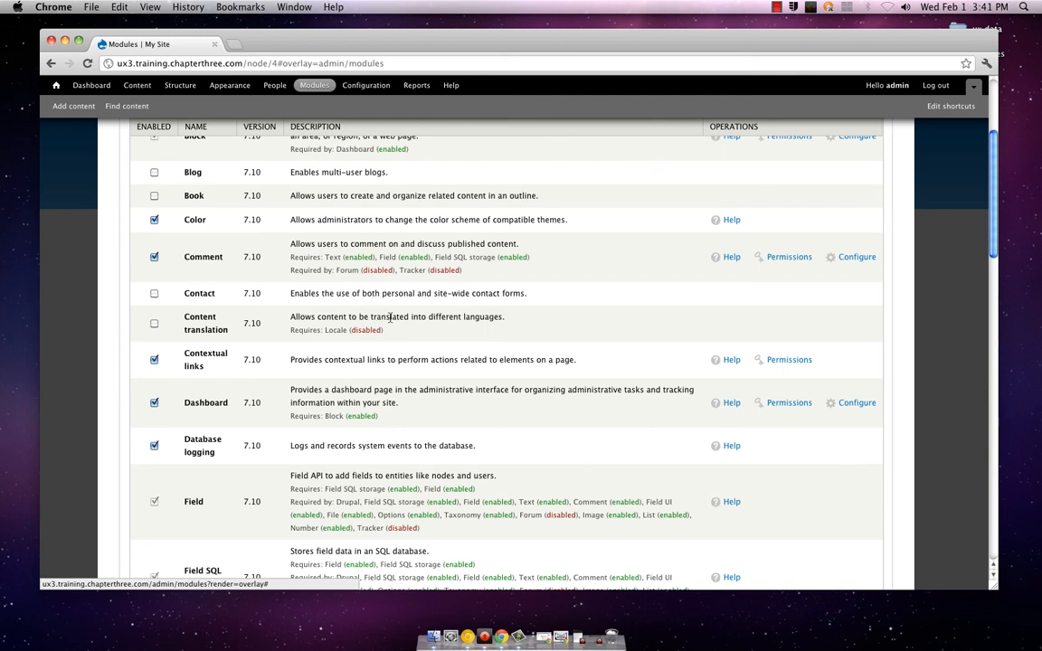
Review the core modules from Contextual links through Locale, including the Field modules and the requirements of Forum
{"action": "scroll", "coordinate": [431, 320], "scroll_direction": "down", "scroll_amount": 1}
{"action": "scroll", "coordinate": [430, 320], "scroll_direction": "down", "scroll_amount": 10}
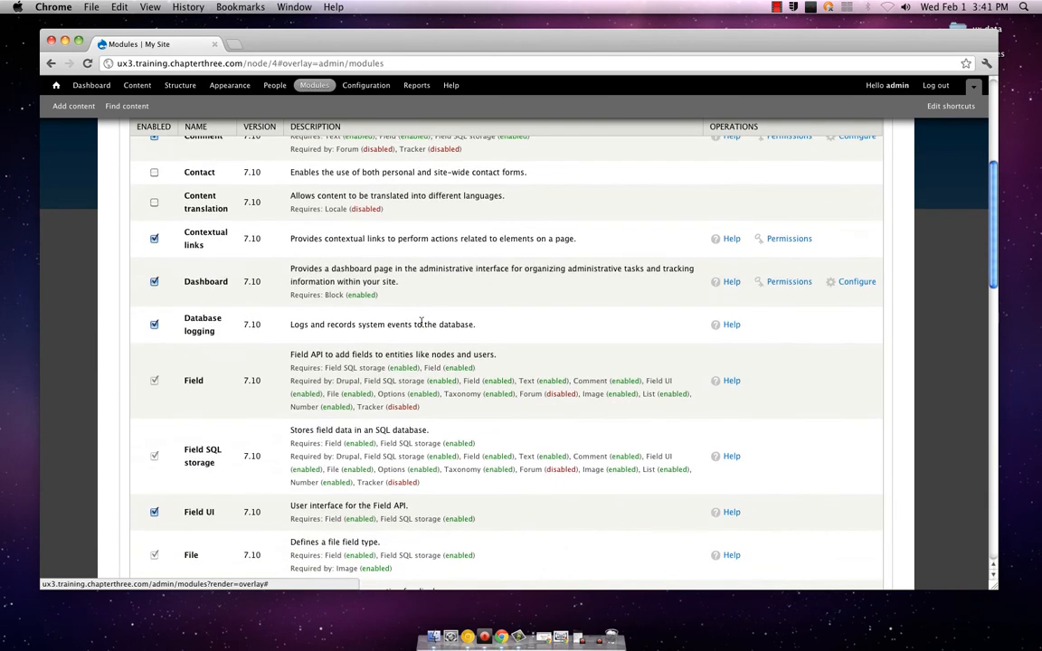
{"action": "scroll", "coordinate": [421, 324], "scroll_direction": "down", "scroll_amount": 5}
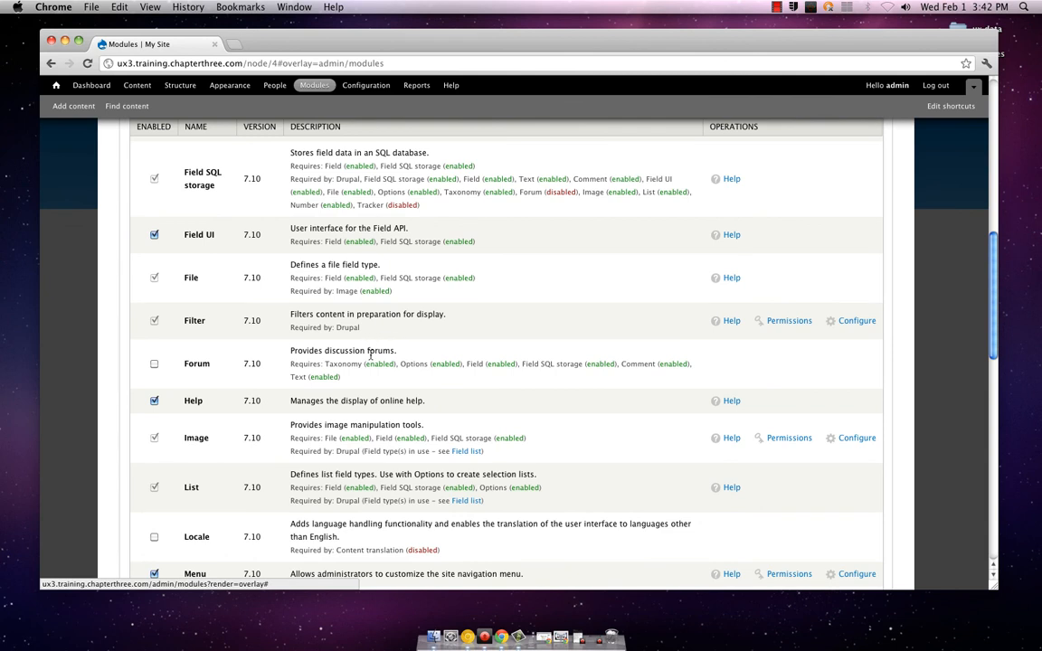
{"action": "scroll", "coordinate": [368, 354], "scroll_direction": "down", "scroll_amount": 1}
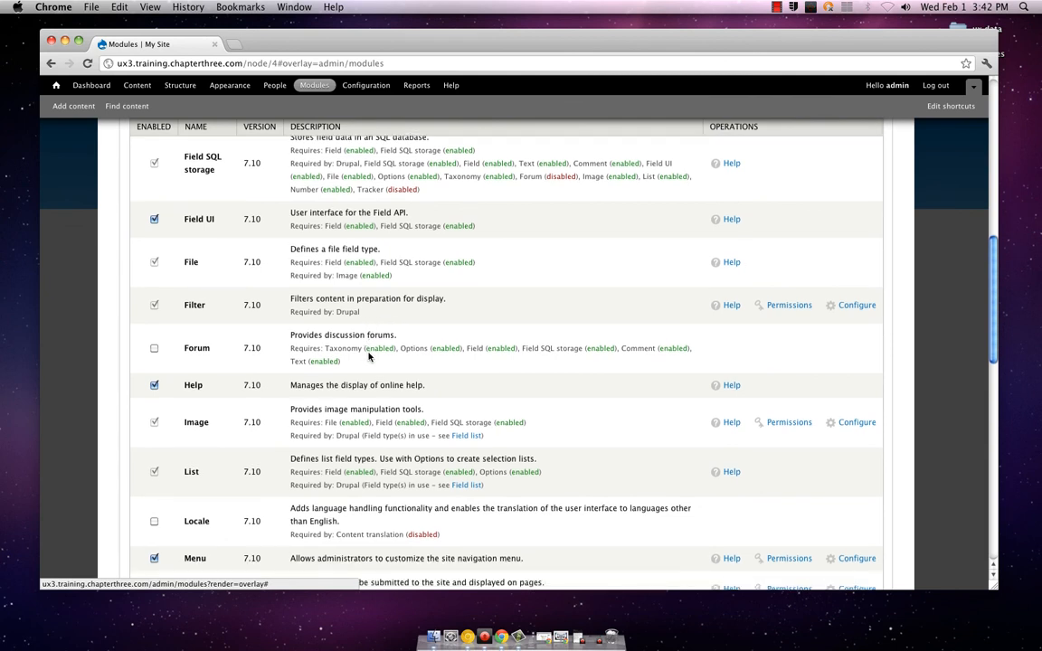
{"action": "scroll", "coordinate": [368, 356], "scroll_direction": "up", "scroll_amount": 1}
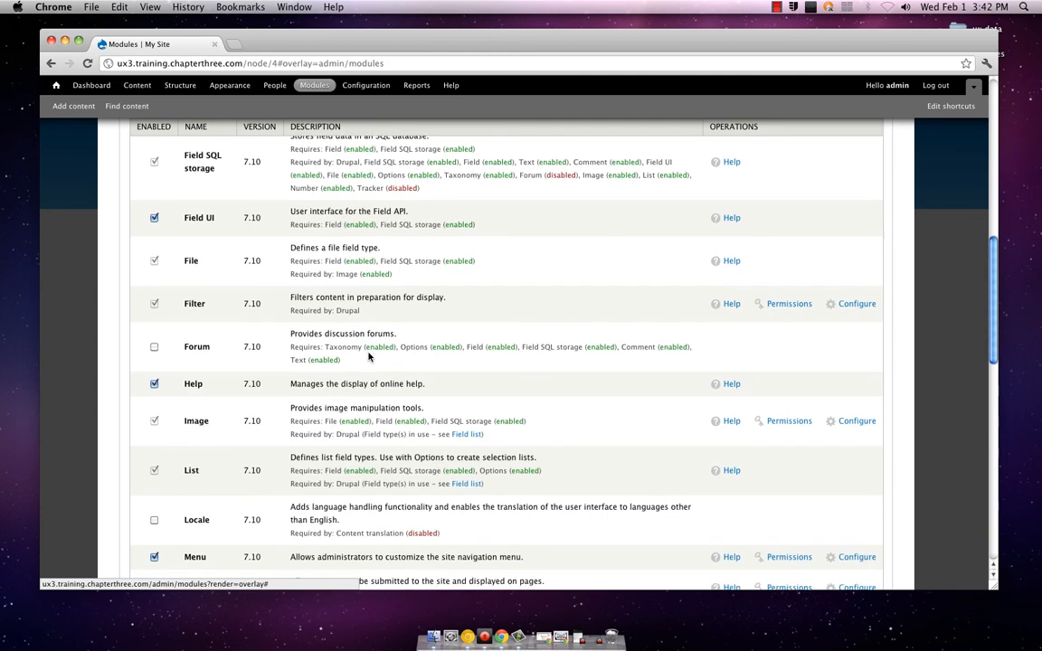
{"action": "scroll", "coordinate": [368, 355], "scroll_direction": "down", "scroll_amount": 5}
{"action": "scroll", "coordinate": [368, 355], "scroll_direction": "down", "scroll_amount": 5}
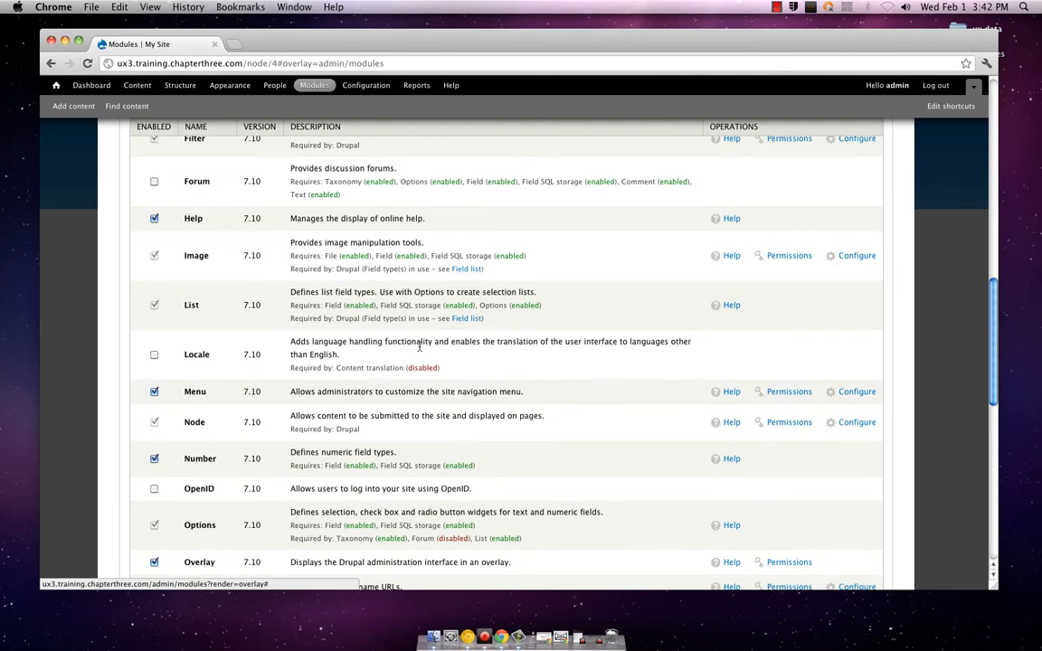
Review the rest of the core modules from Menu through Tracker, including OpenID, Overlay, Poll, Search, Statistics and Taxonomy
{"action": "scroll", "coordinate": [419, 347], "scroll_direction": "down", "scroll_amount": 5}
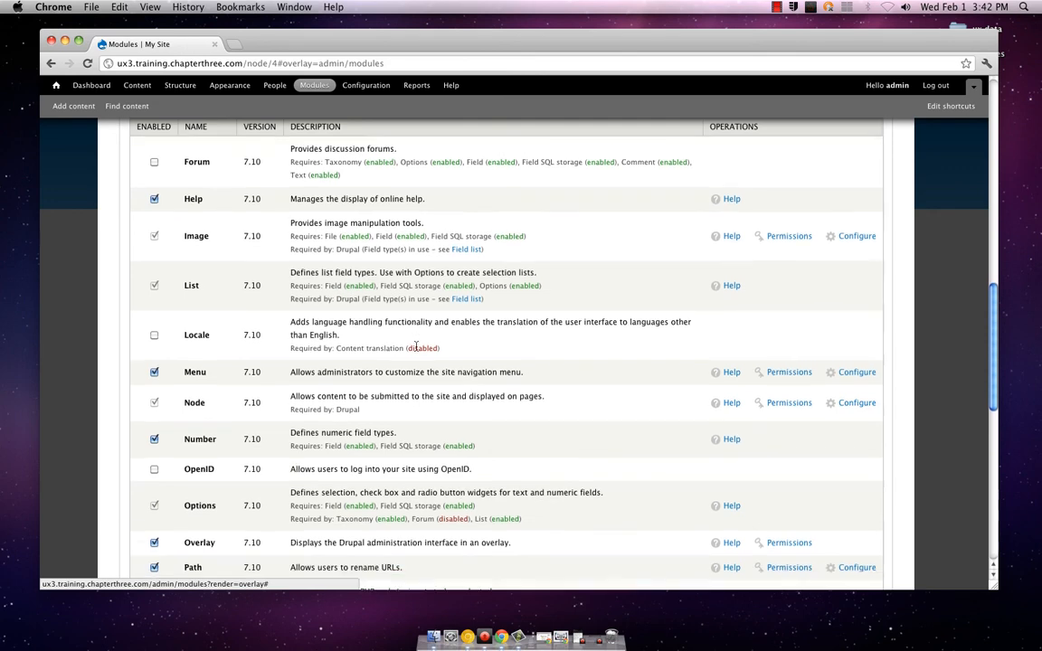
{"action": "scroll", "coordinate": [413, 348], "scroll_direction": "down", "scroll_amount": 3}
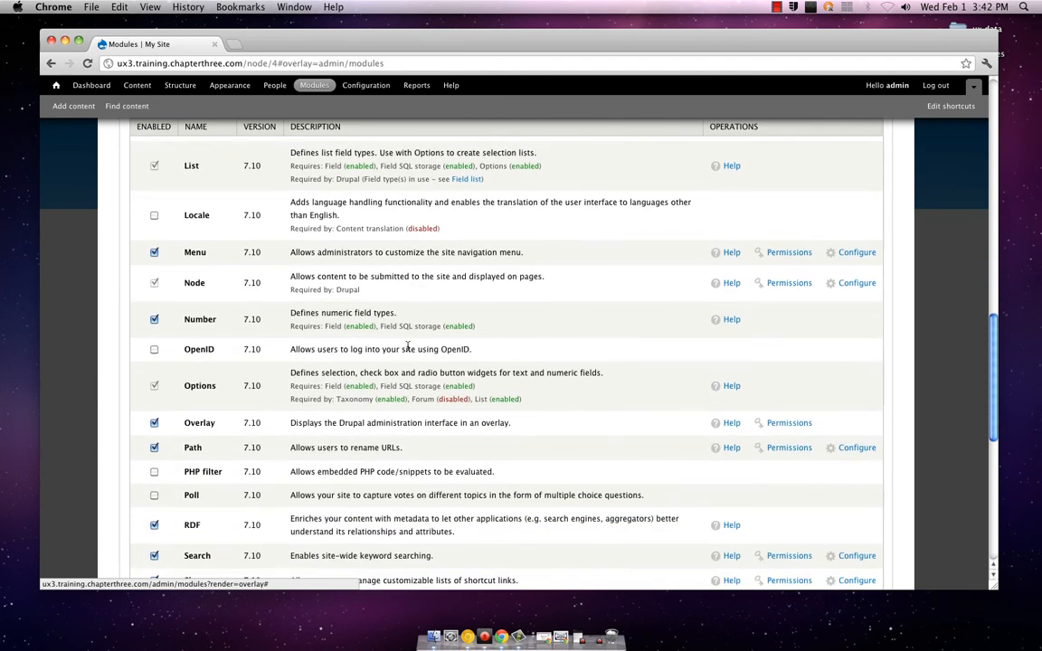
{"action": "scroll", "coordinate": [403, 349], "scroll_direction": "down", "scroll_amount": 2}
{"action": "scroll", "coordinate": [400, 351], "scroll_direction": "down", "scroll_amount": 2}
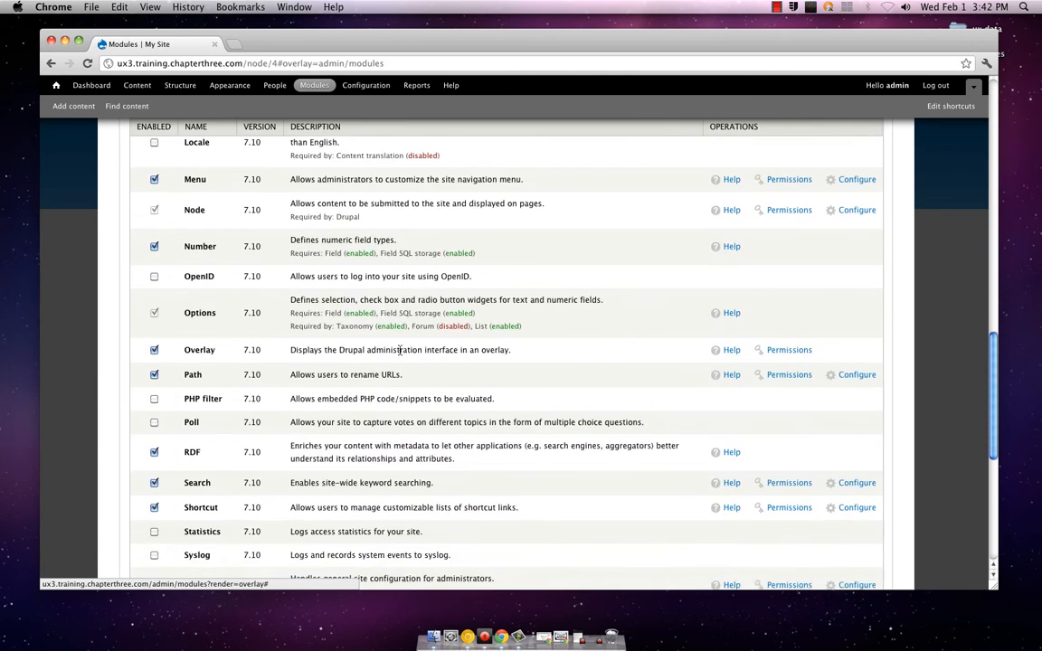
{"action": "scroll", "coordinate": [401, 352], "scroll_direction": "down", "scroll_amount": 2}
{"action": "scroll", "coordinate": [401, 352], "scroll_direction": "down", "scroll_amount": 2}
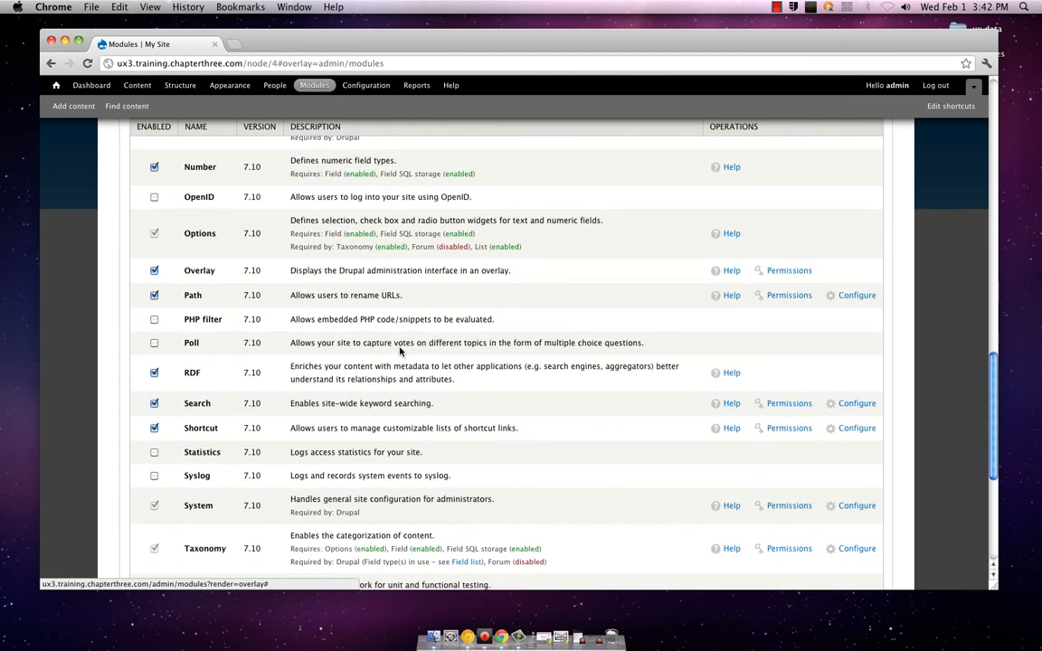
{"action": "scroll", "coordinate": [401, 352], "scroll_direction": "down", "scroll_amount": 4}
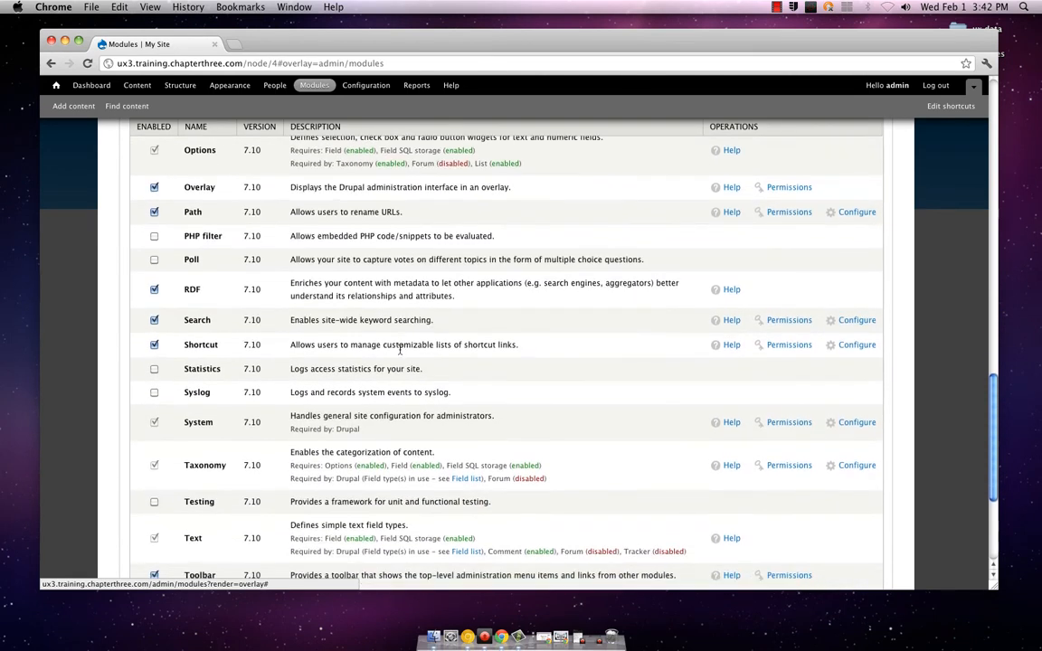
{"action": "scroll", "coordinate": [400, 351], "scroll_direction": "down", "scroll_amount": 1}
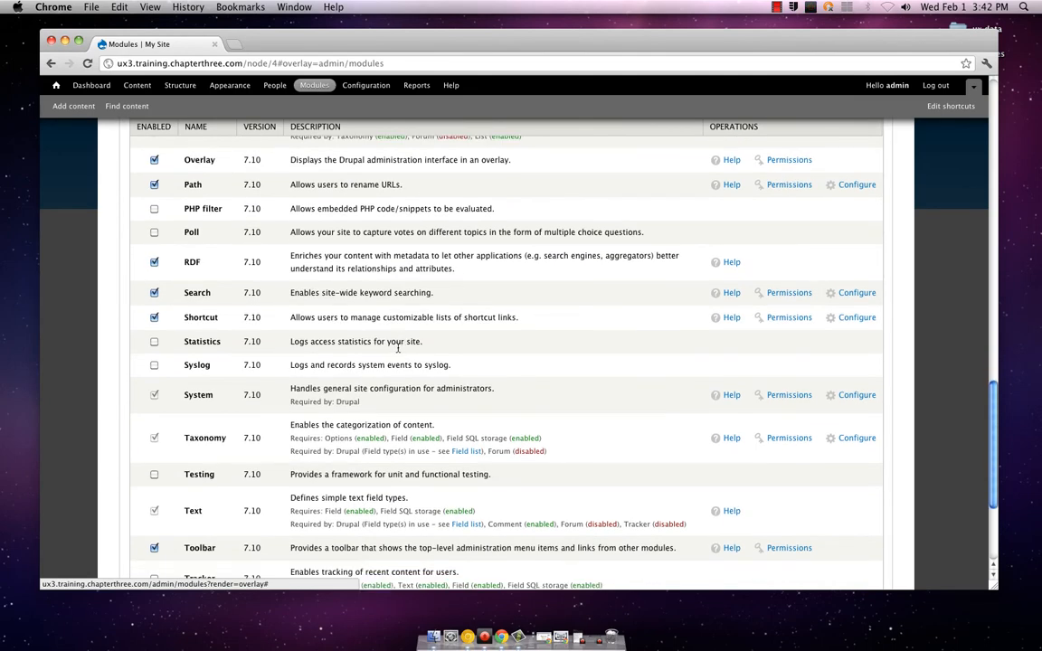
{"action": "scroll", "coordinate": [395, 345], "scroll_direction": "down", "scroll_amount": 1}
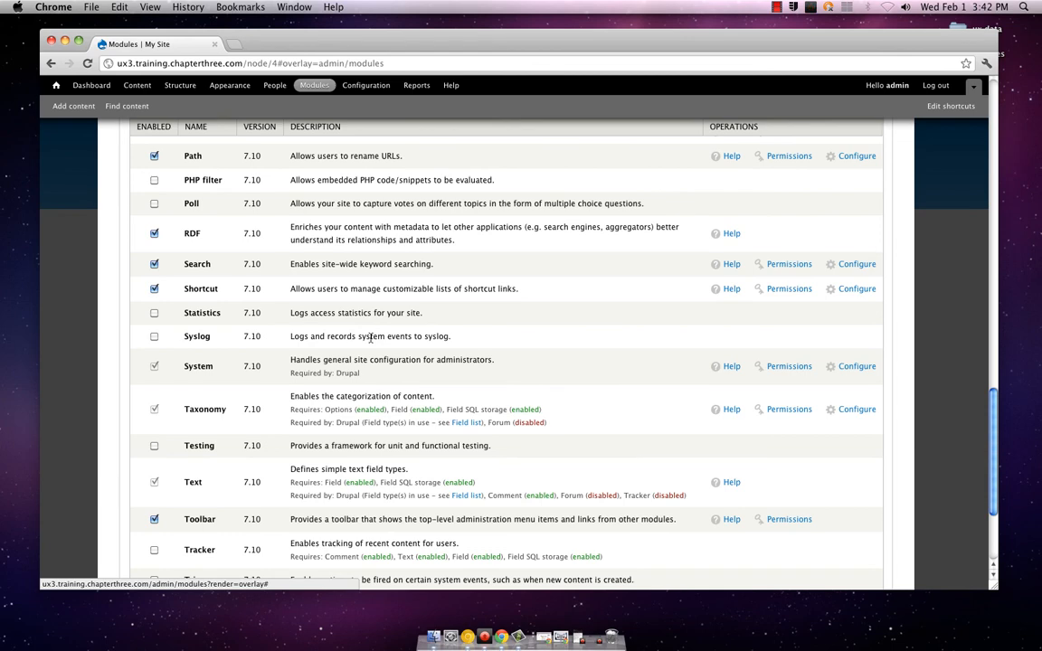
Examine the last core modules in the list, from Taxonomy through Update manager and User
{"action": "scroll", "coordinate": [371, 340], "scroll_direction": "down", "scroll_amount": 1}
{"action": "scroll", "coordinate": [370, 340], "scroll_direction": "down", "scroll_amount": 4}
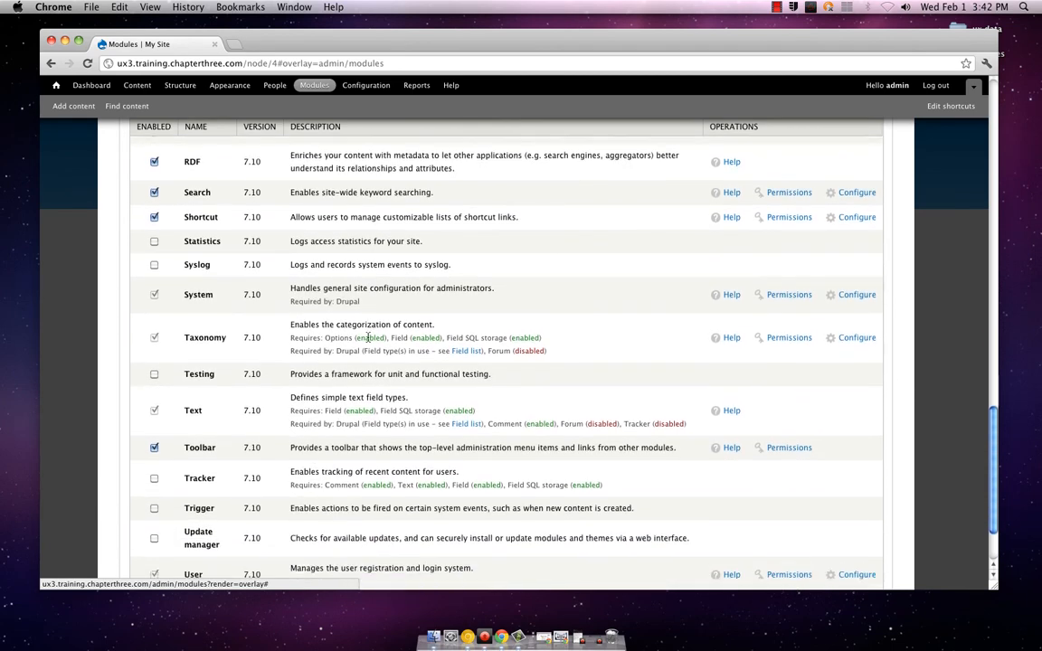
{"action": "scroll", "coordinate": [368, 338], "scroll_direction": "down", "scroll_amount": 2}
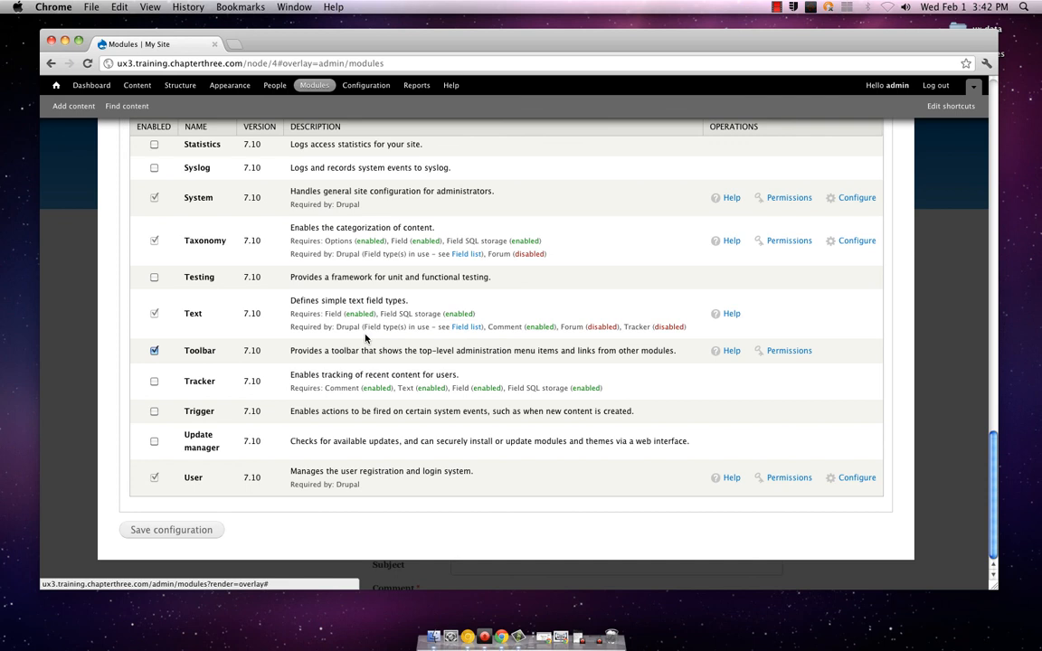
Reload the site's Modules page and open the contributed modules directory on drupal.org
{"action": "left_click", "coordinate": [89, 66]}
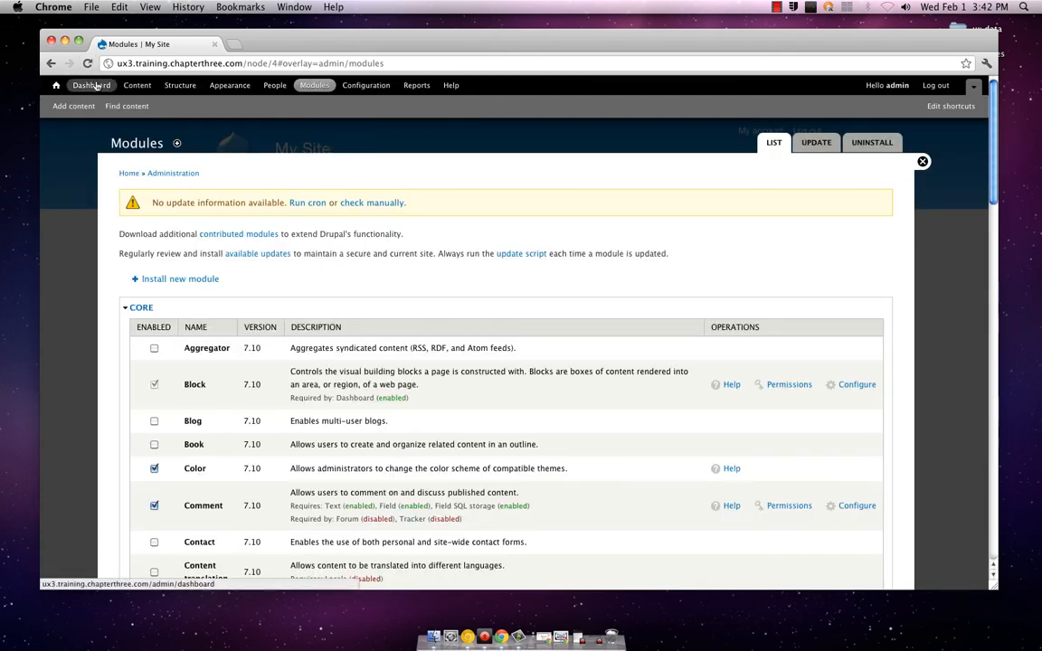
{"action": "scroll", "coordinate": [127, 176], "scroll_direction": "down", "scroll_amount": 1}
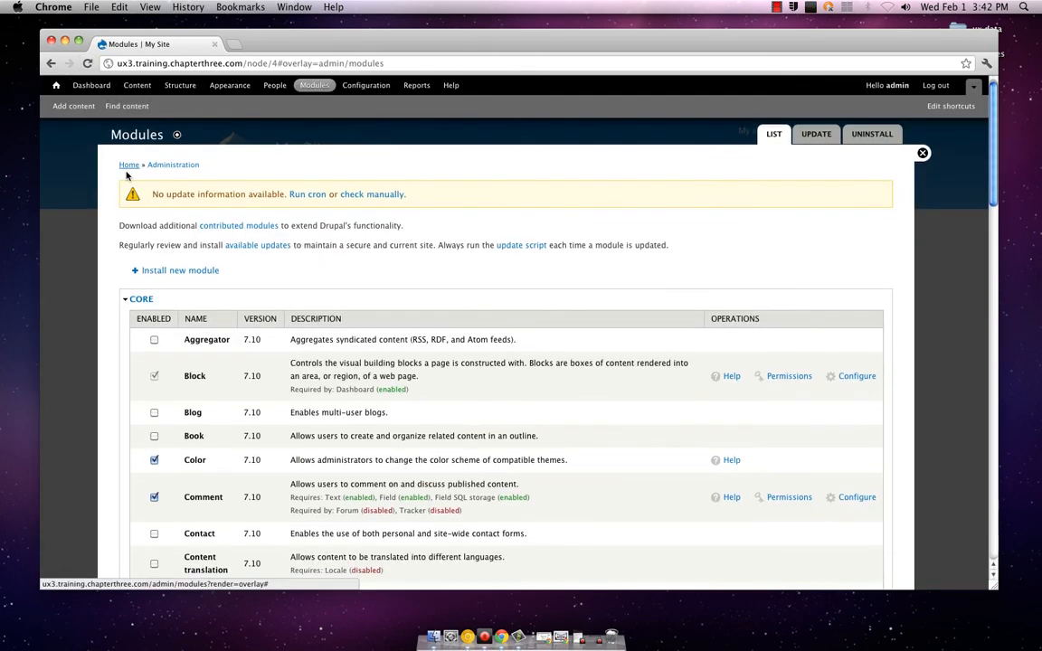
{"action": "scroll", "coordinate": [127, 175], "scroll_direction": "down", "scroll_amount": 2}
{"action": "scroll", "coordinate": [126, 176], "scroll_direction": "up", "scroll_amount": 2}
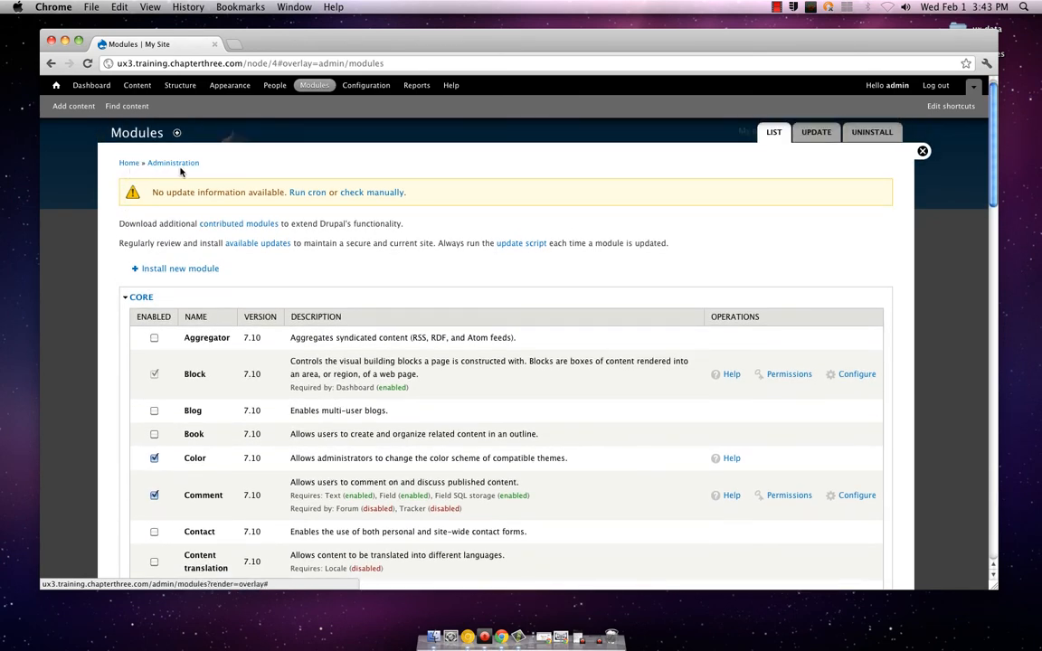
{"action": "scroll", "coordinate": [195, 172], "scroll_direction": "up", "scroll_amount": 1}
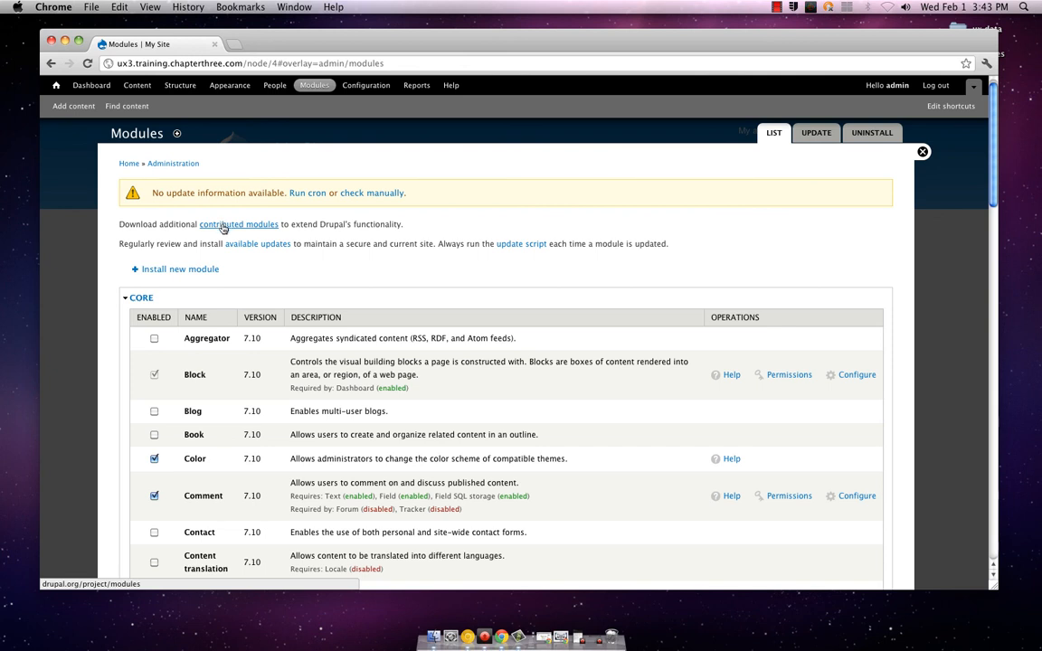
{"action": "left_click", "coordinate": [223, 228]}
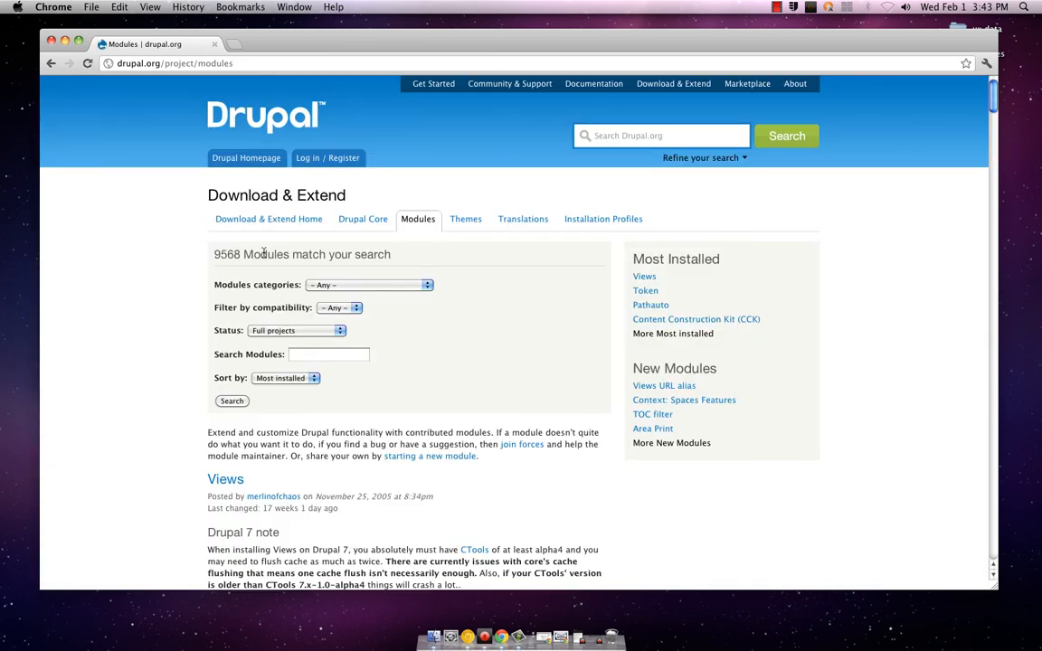
Check the category, compatibility and status filter options of the module directory, keeping Any, Any and Full projects
{"action": "left_click", "coordinate": [314, 285]}
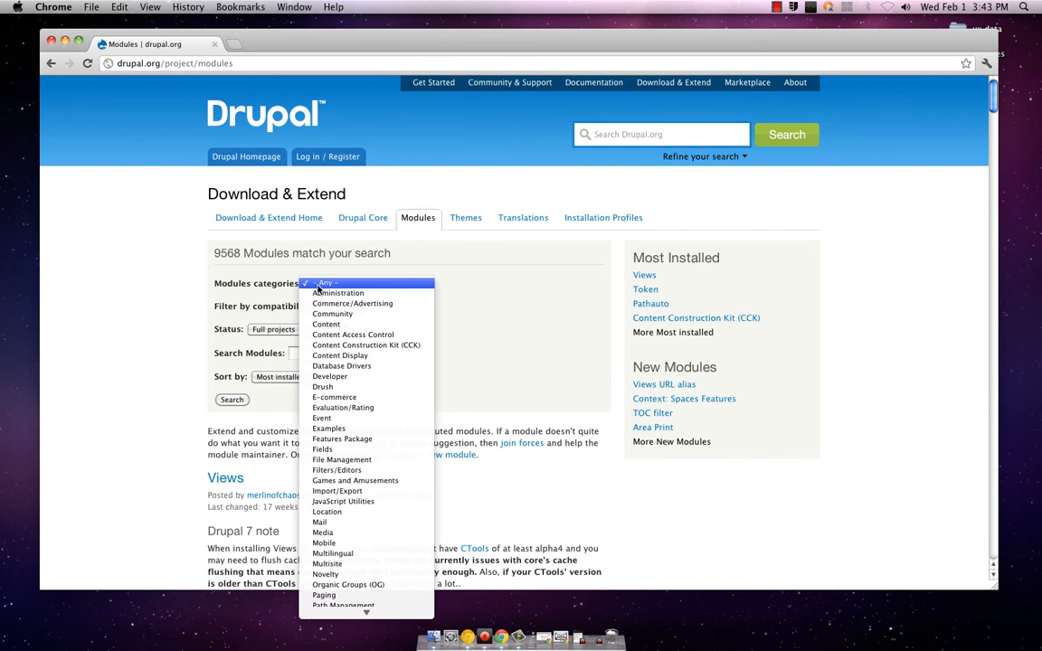
{"action": "left_click", "coordinate": [318, 285]}
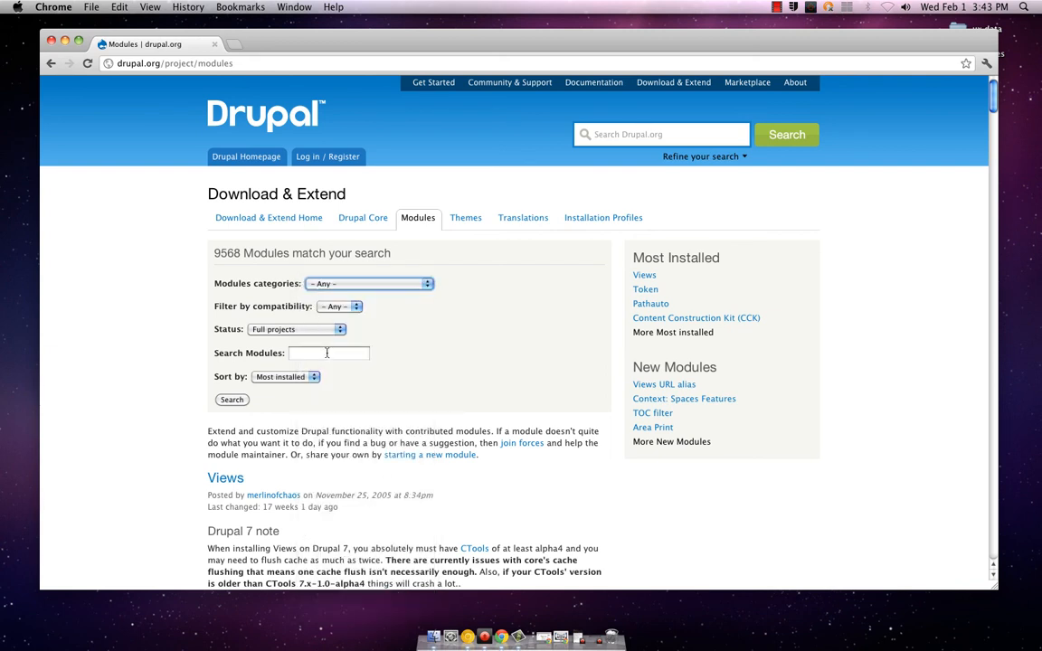
{"action": "left_click", "coordinate": [339, 307]}
{"action": "left_click", "coordinate": [336, 306]}
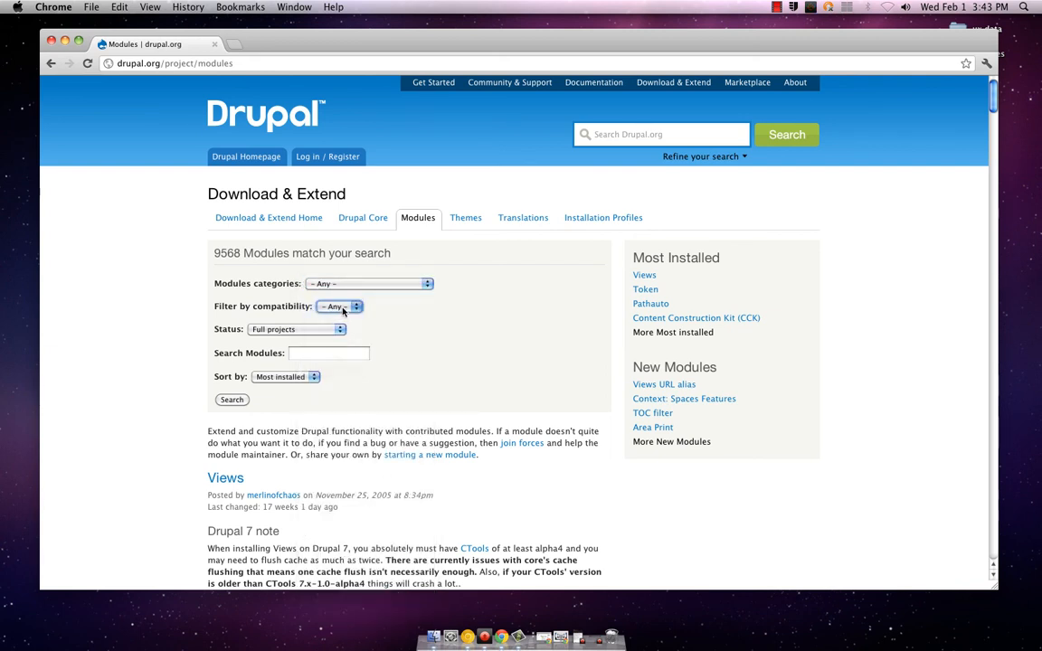
{"action": "left_click", "coordinate": [335, 329]}
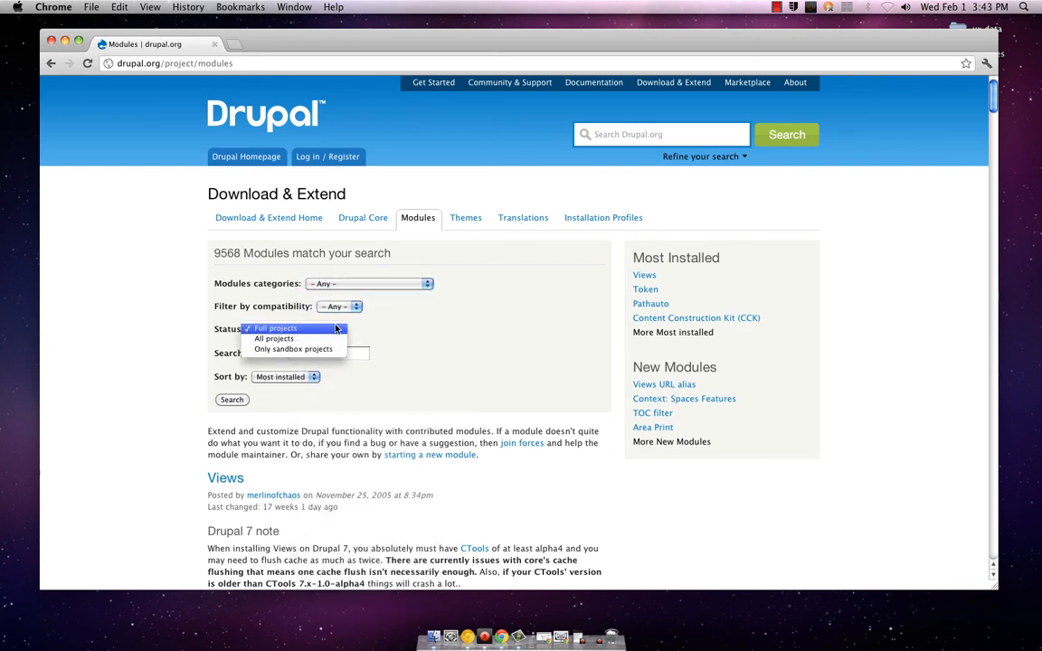
{"action": "left_click", "coordinate": [336, 328]}
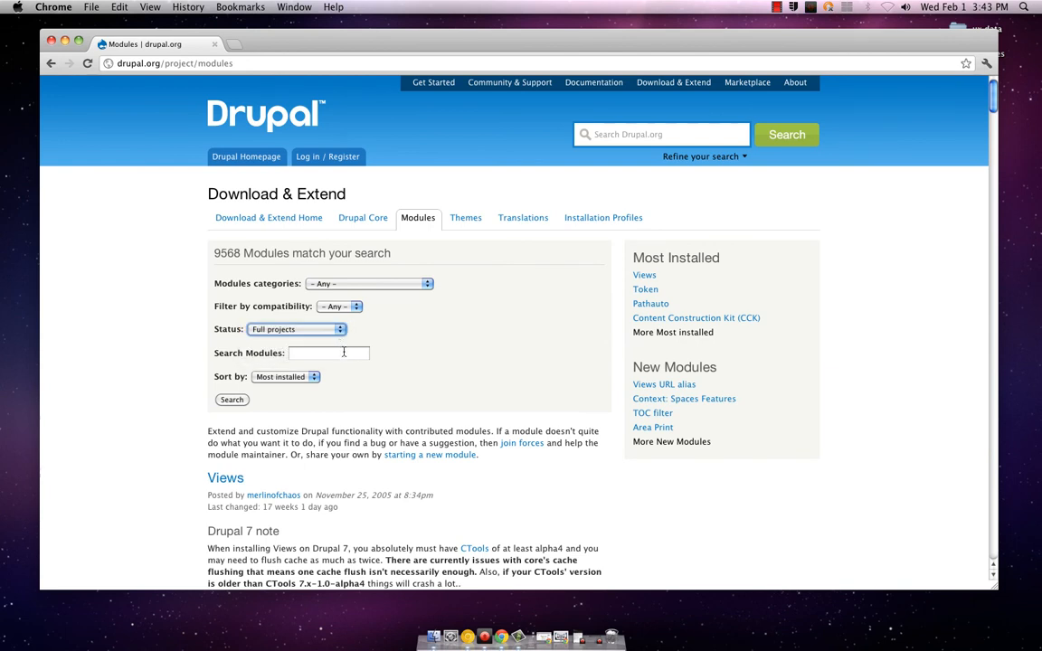
Search the contributed module directory for "date"
{"action": "left_click", "coordinate": [344, 352]}
{"action": "type", "text": "date"}
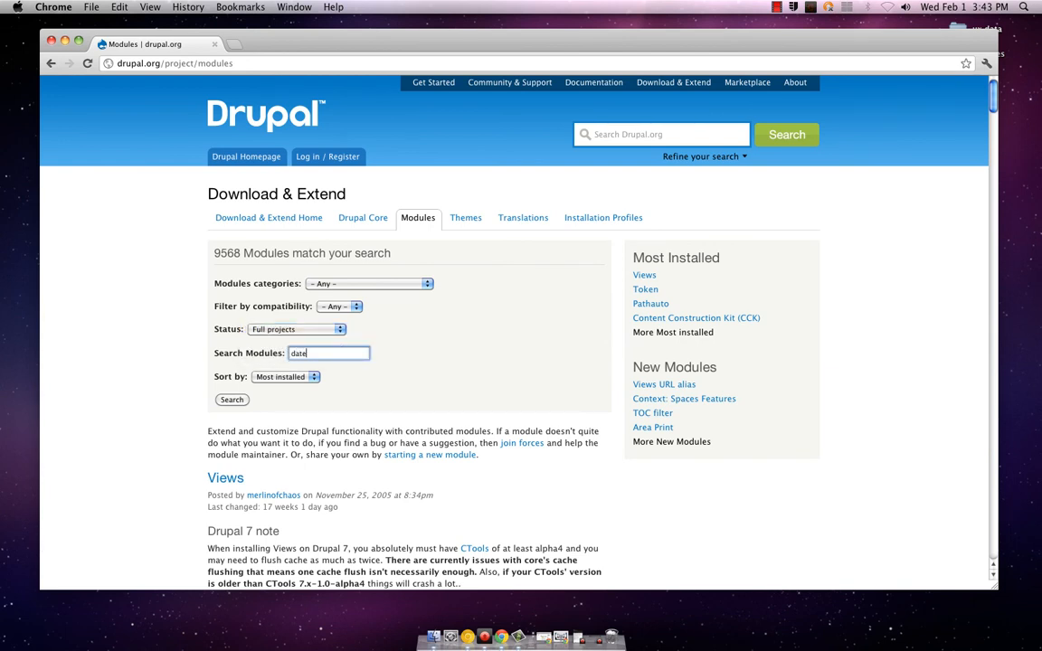
{"action": "left_click", "coordinate": [231, 400]}
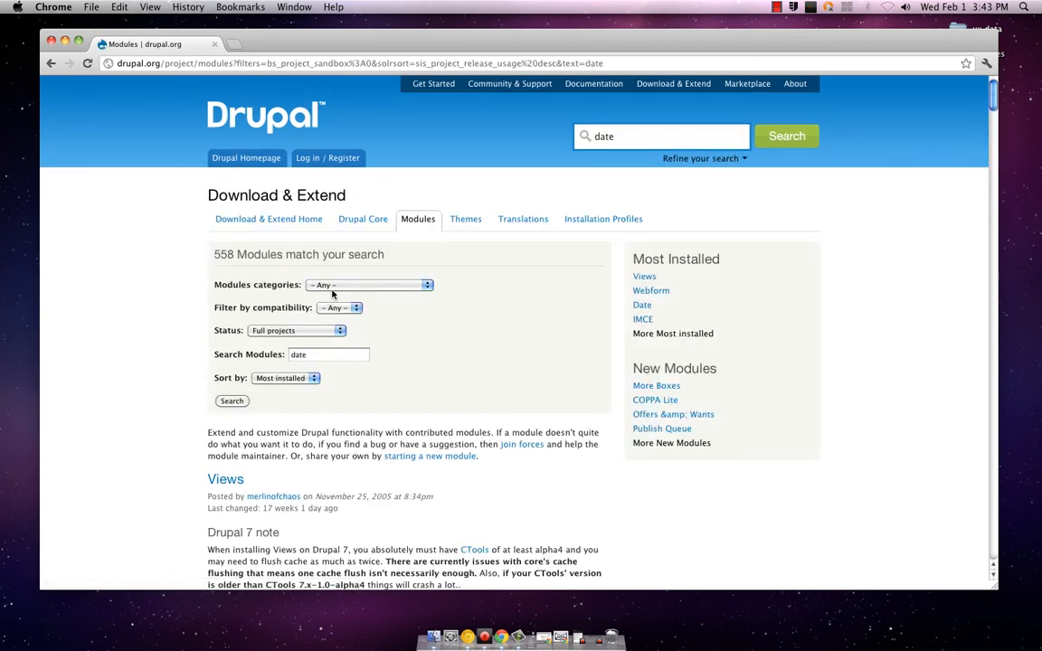
Narrow the "date" module search to the Content category and recheck the list of available categories
{"action": "left_click", "coordinate": [334, 288]}
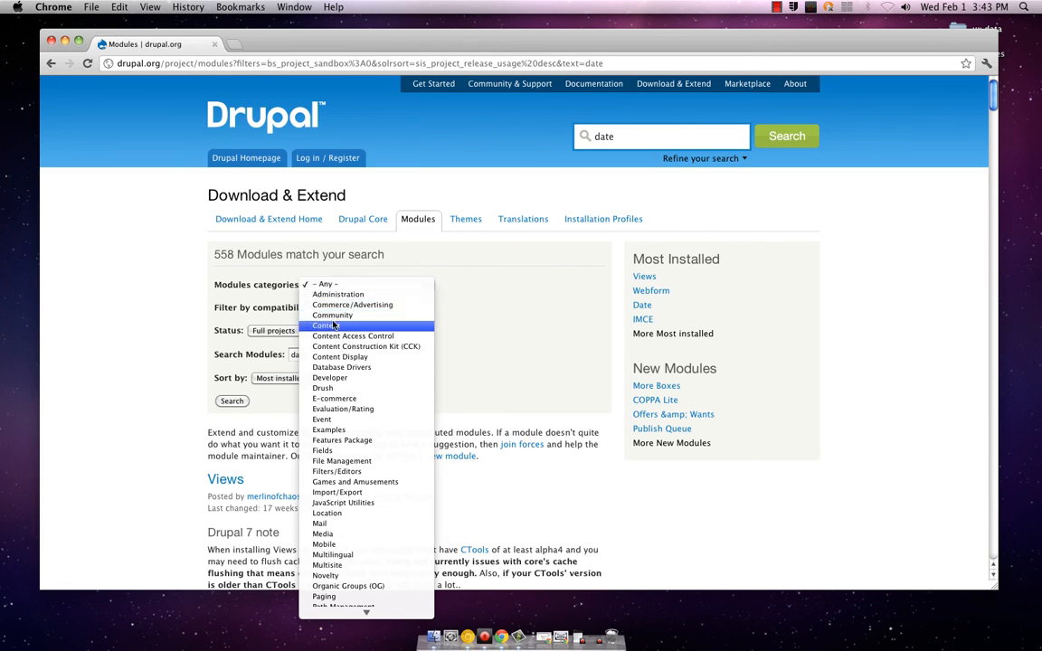
{"action": "key", "text": "Escape"}
{"action": "left_click", "coordinate": [243, 403]}
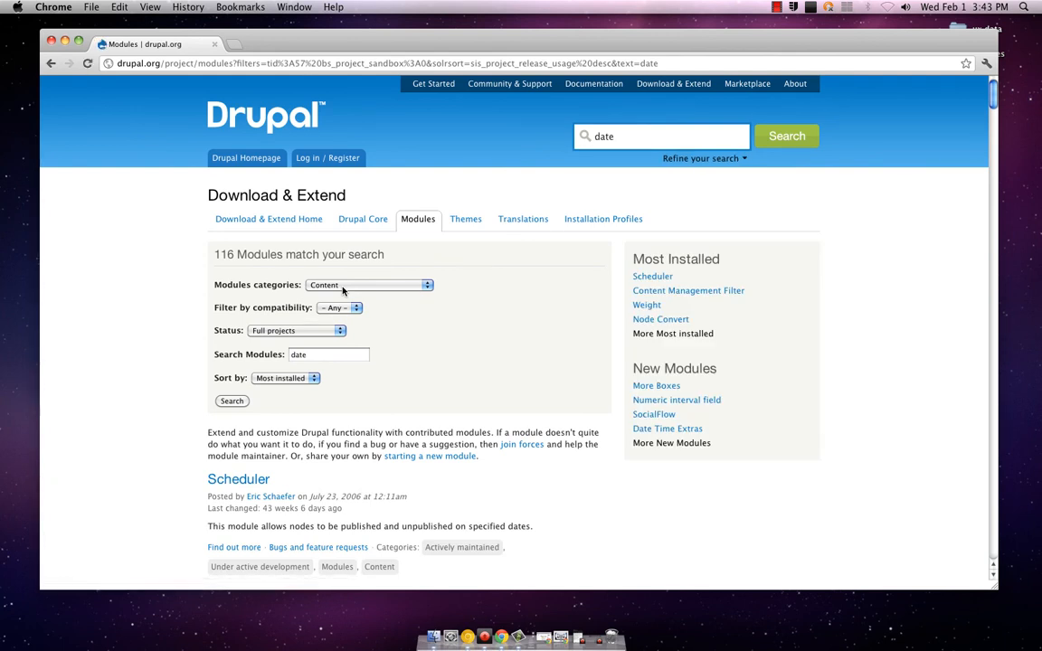
{"action": "left_click", "coordinate": [343, 286]}
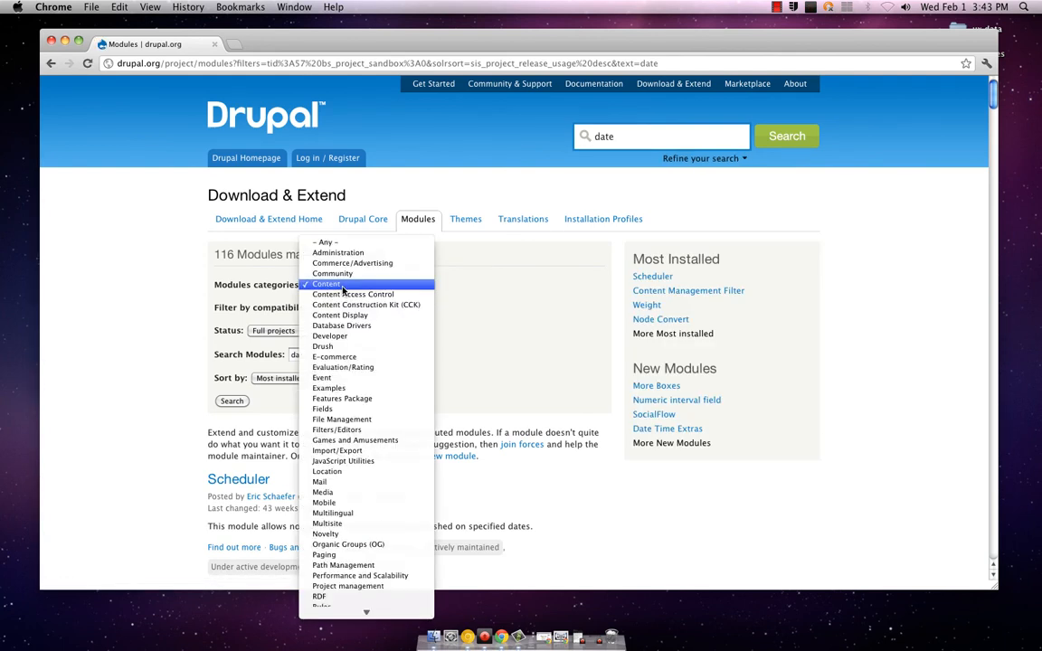
{"action": "left_click", "coordinate": [343, 286]}
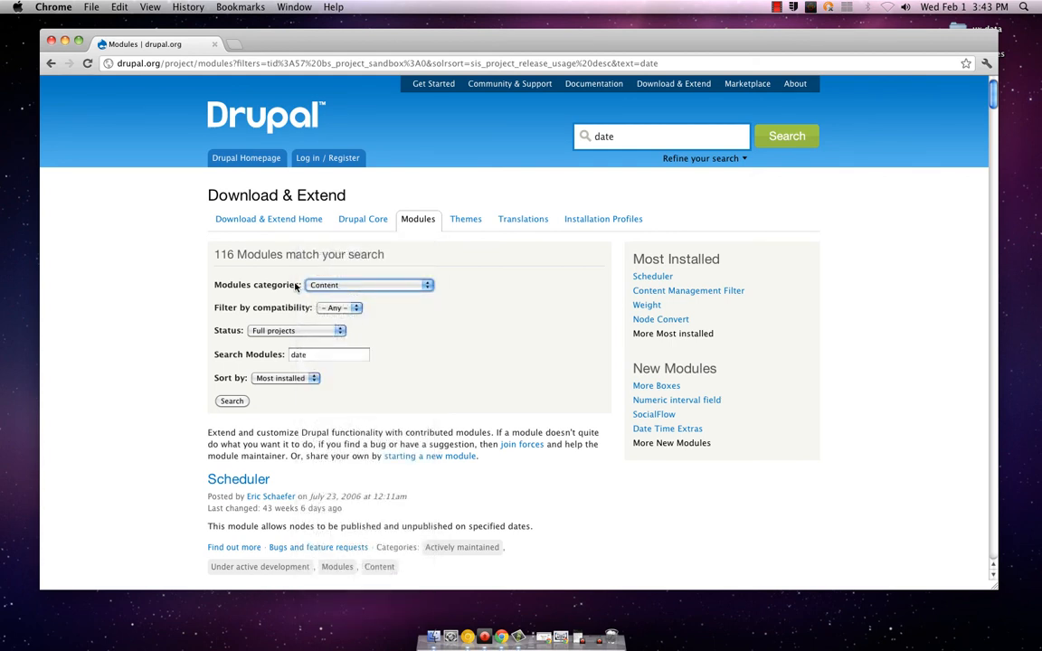
Review the descriptions of the modules found in the Content category, from Scheduler through iTweak Upload and Revisioning
{"action": "scroll", "coordinate": [214, 312], "scroll_direction": "down", "scroll_amount": 3}
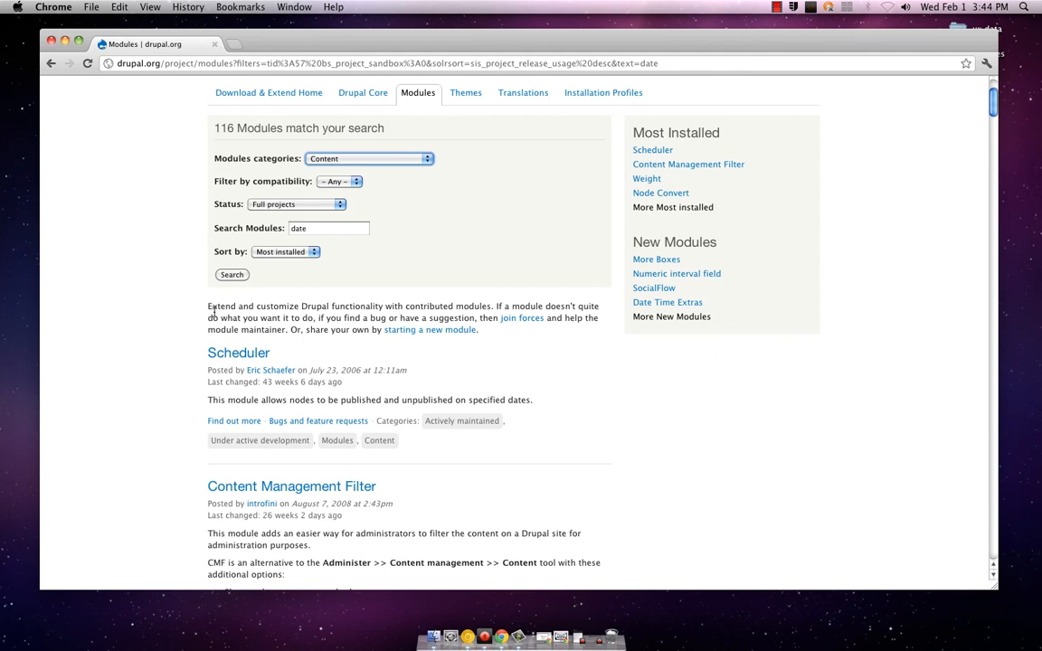
{"action": "scroll", "coordinate": [213, 312], "scroll_direction": "down", "scroll_amount": 3}
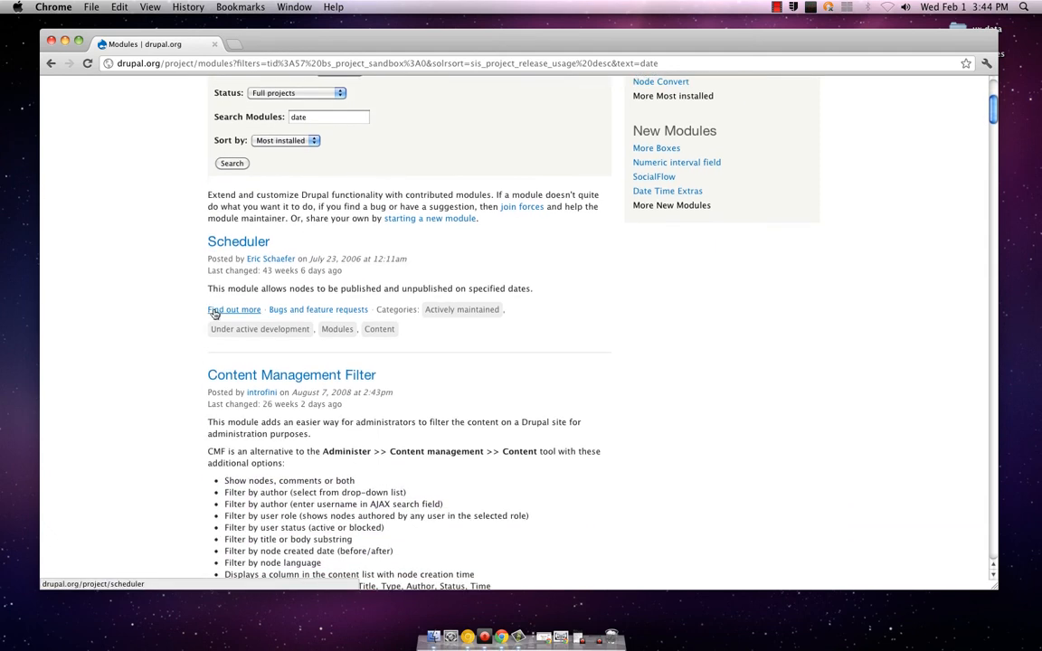
{"action": "scroll", "coordinate": [242, 294], "scroll_direction": "down", "scroll_amount": 3}
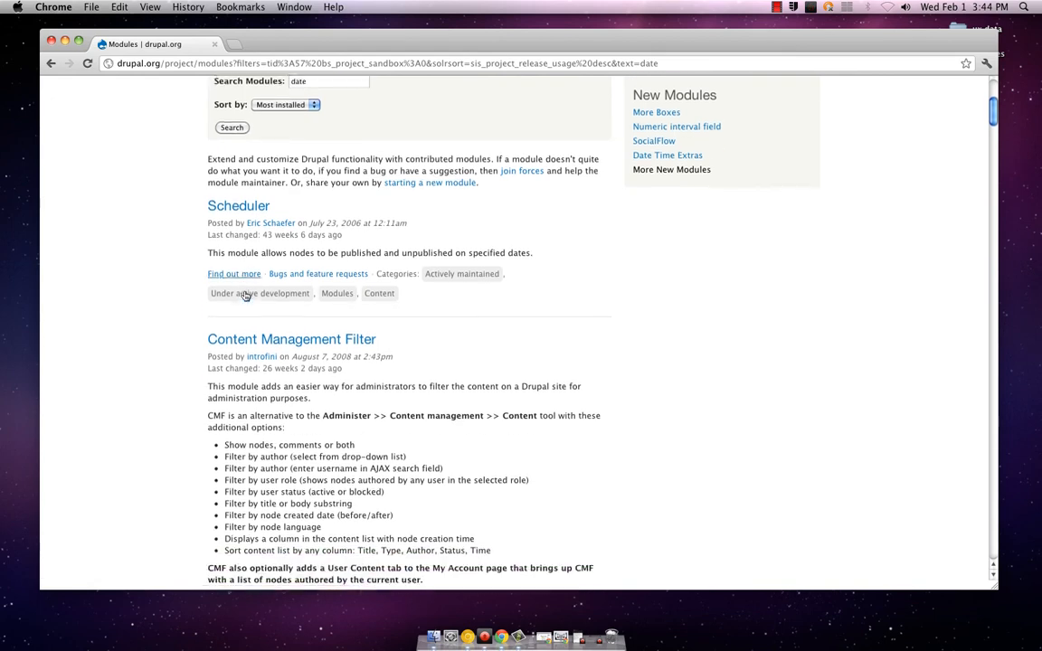
{"action": "scroll", "coordinate": [238, 295], "scroll_direction": "down", "scroll_amount": 10}
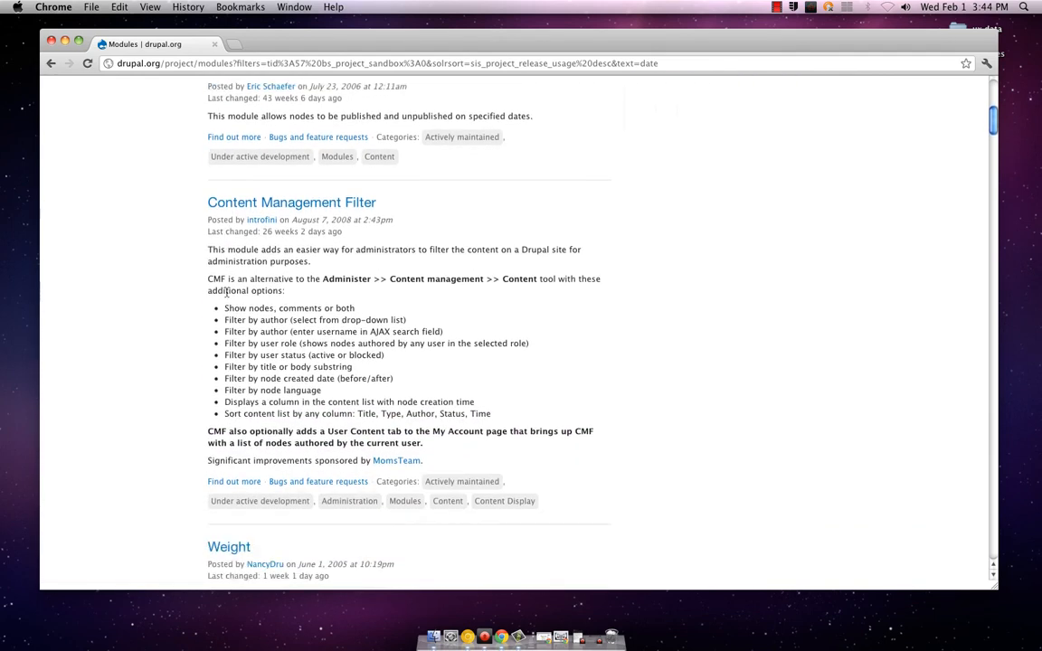
{"action": "scroll", "coordinate": [225, 294], "scroll_direction": "down", "scroll_amount": 2}
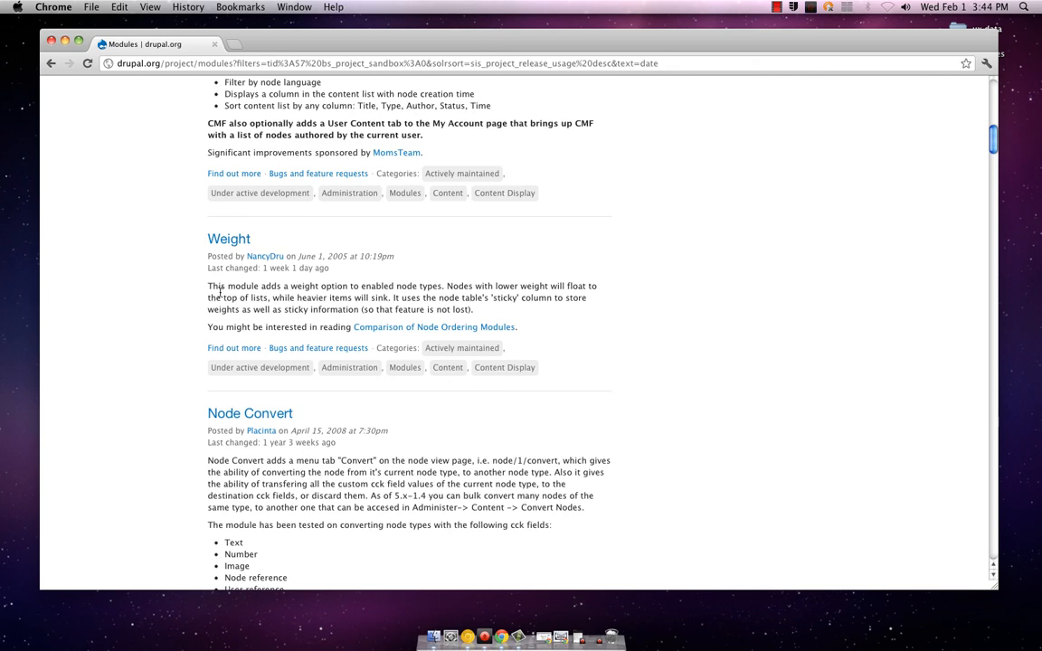
{"action": "scroll", "coordinate": [220, 291], "scroll_direction": "down", "scroll_amount": 15}
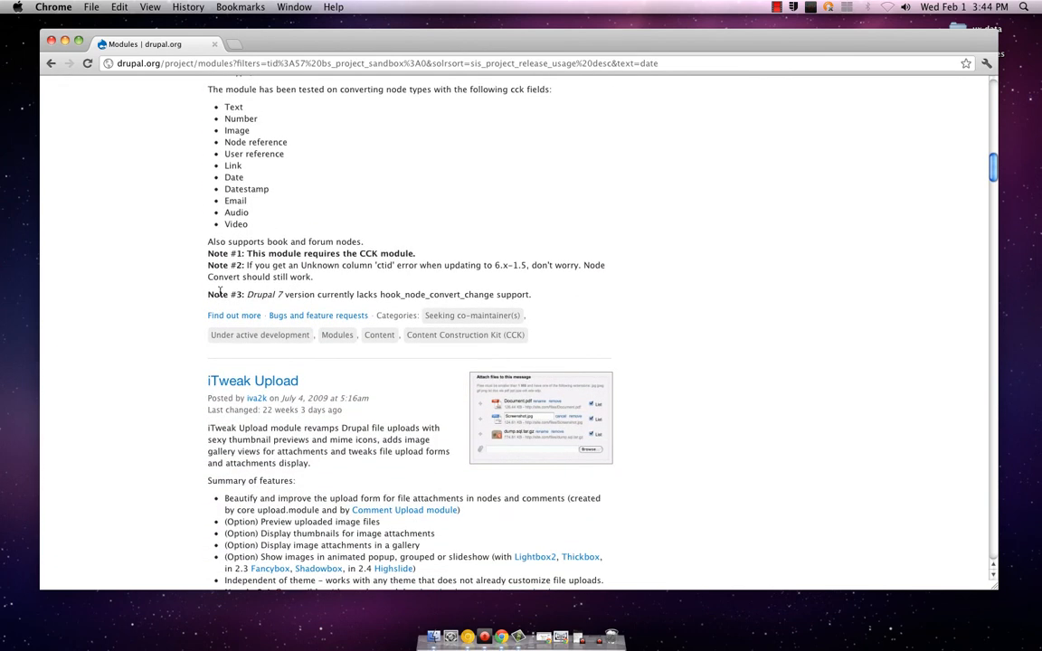
{"action": "scroll", "coordinate": [219, 291], "scroll_direction": "down", "scroll_amount": 5}
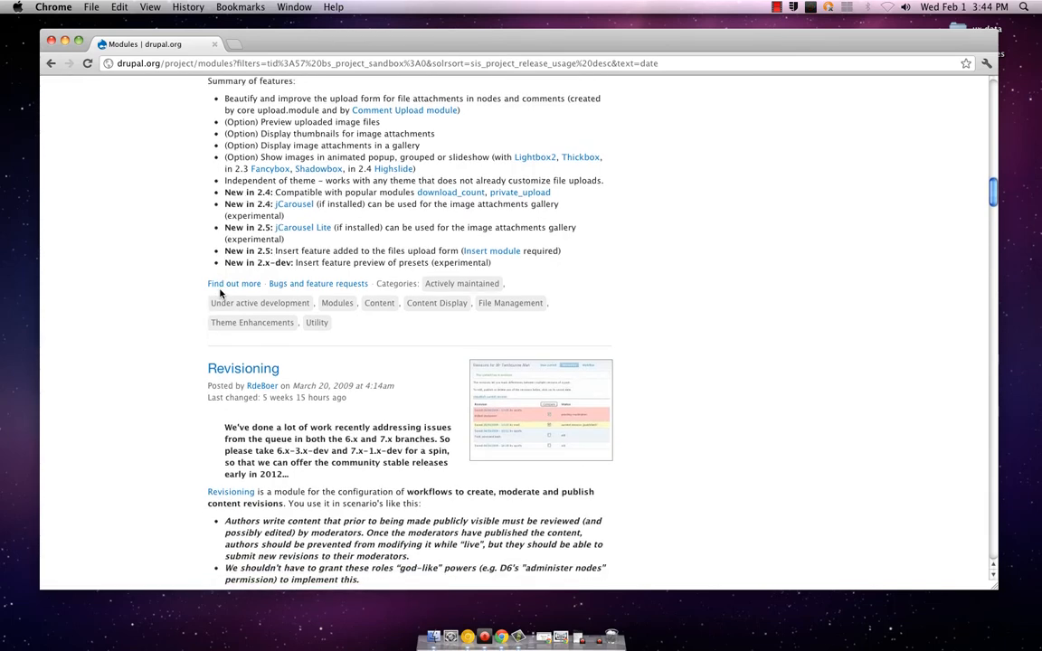
{"action": "scroll", "coordinate": [220, 291], "scroll_direction": "up", "scroll_amount": 5}
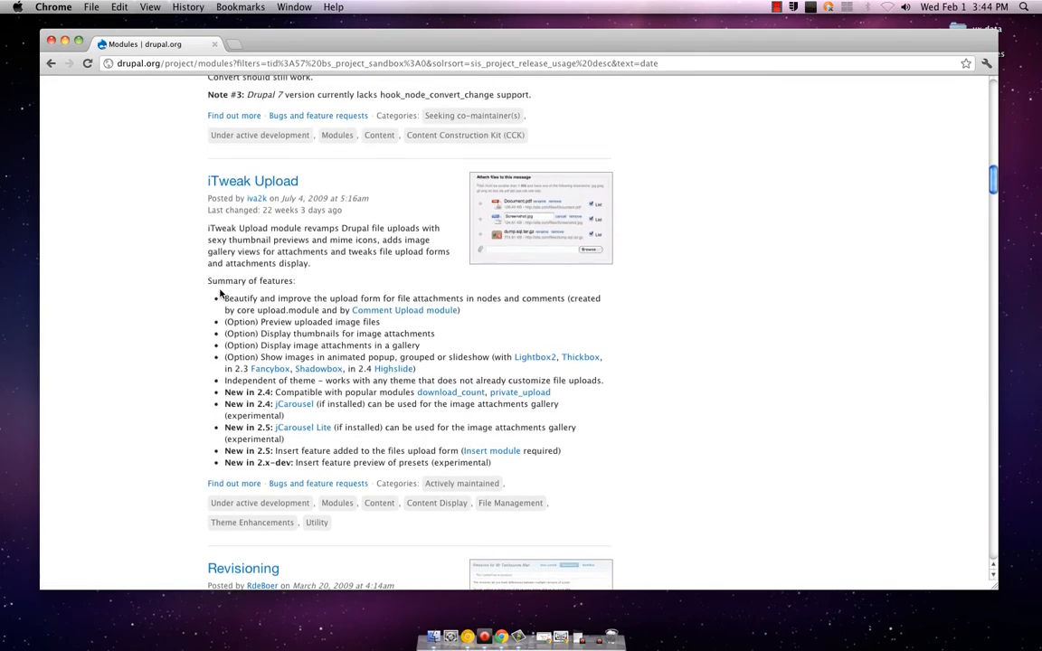
{"action": "scroll", "coordinate": [220, 292], "scroll_direction": "up", "scroll_amount": 15}
{"action": "scroll", "coordinate": [220, 291], "scroll_direction": "up", "scroll_amount": 15}
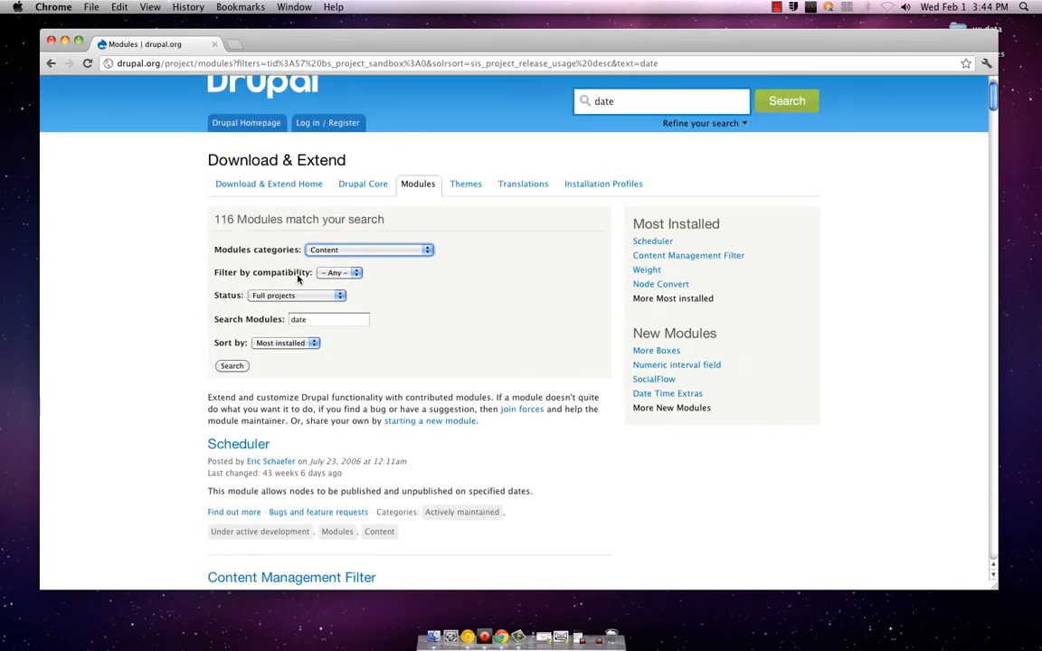
Check which Drupal versions the compatibility filter offers, leaving it set to Any
{"action": "left_click", "coordinate": [342, 276]}
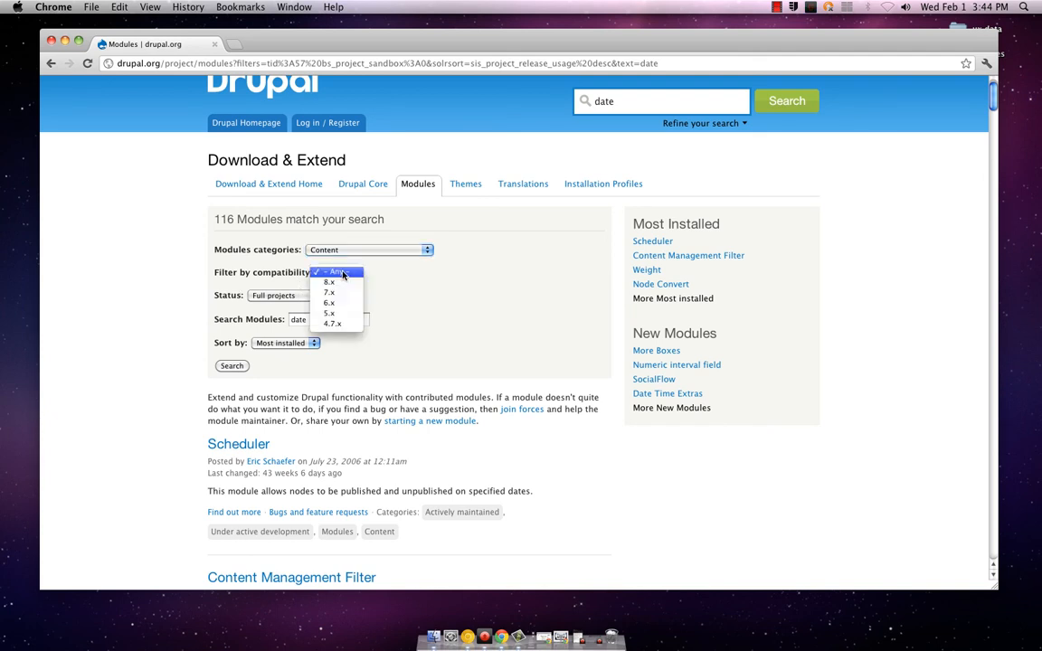
{"action": "left_click", "coordinate": [343, 272]}
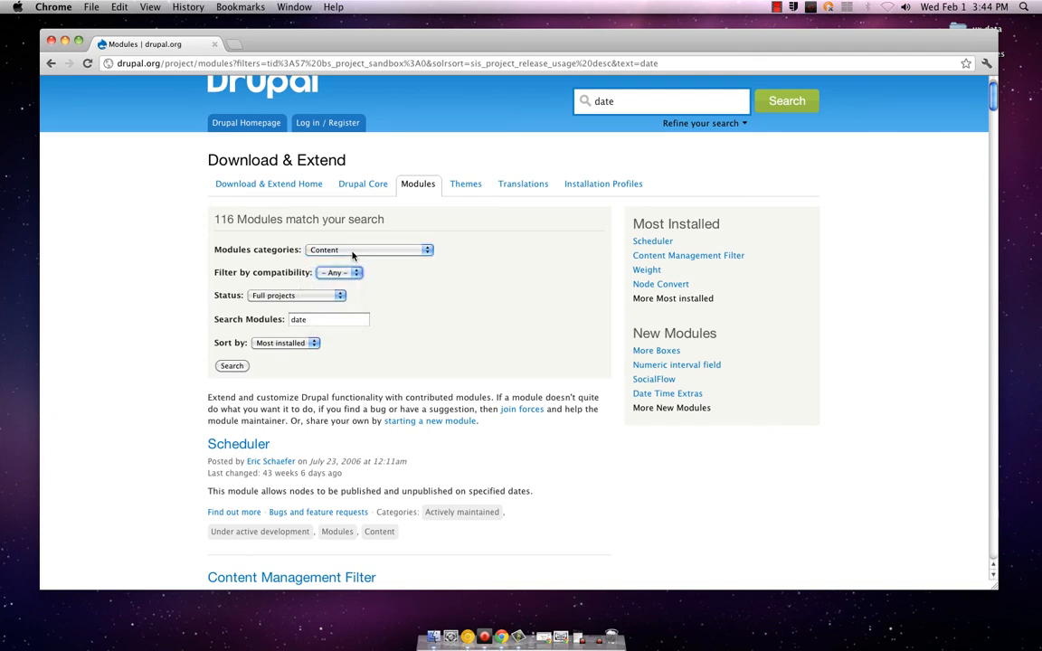
{"action": "left_click", "coordinate": [345, 272]}
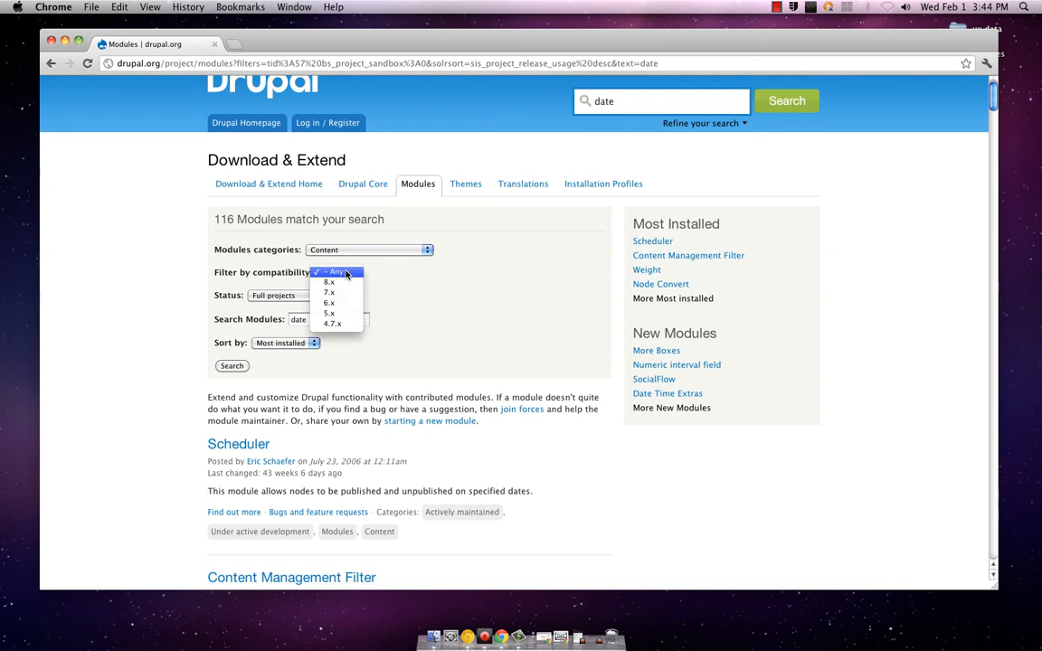
{"action": "left_click", "coordinate": [345, 272]}
Rerun the "date" module search in the Content Display category and read the description of the Views module
{"action": "left_click", "coordinate": [350, 252]}
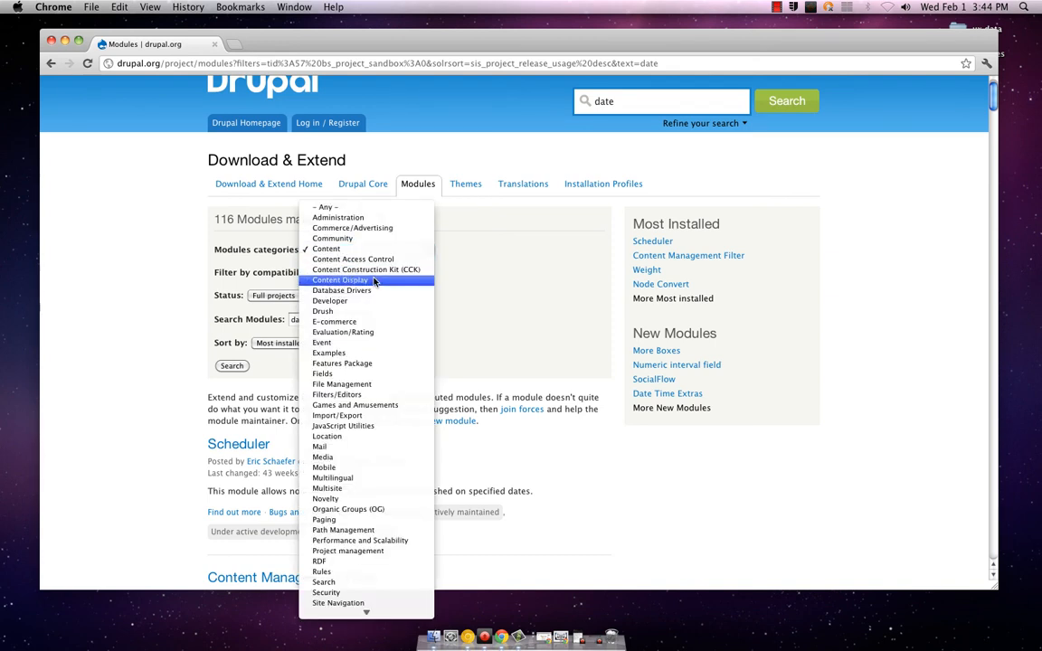
{"action": "left_click", "coordinate": [374, 282]}
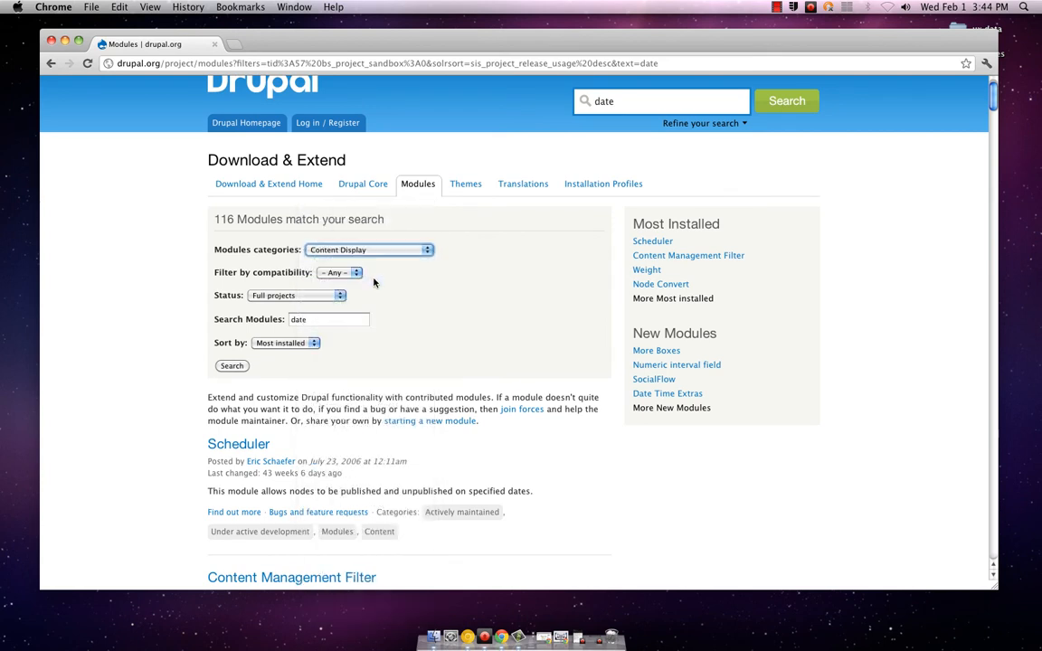
{"action": "left_click", "coordinate": [232, 365]}
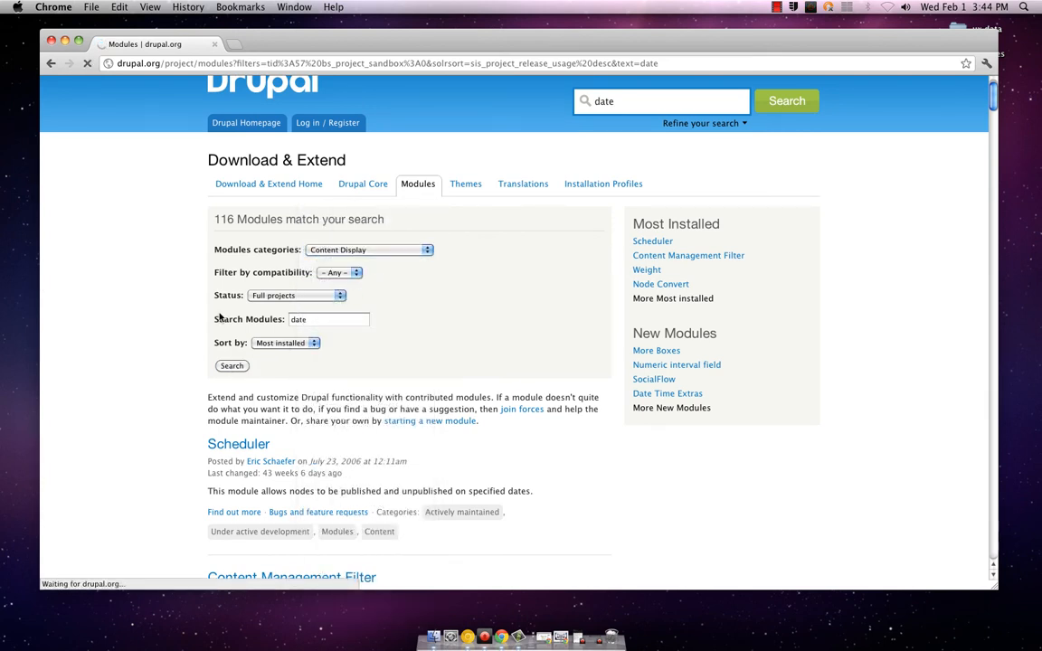
{"action": "scroll", "coordinate": [214, 335], "scroll_direction": "down", "scroll_amount": 5}
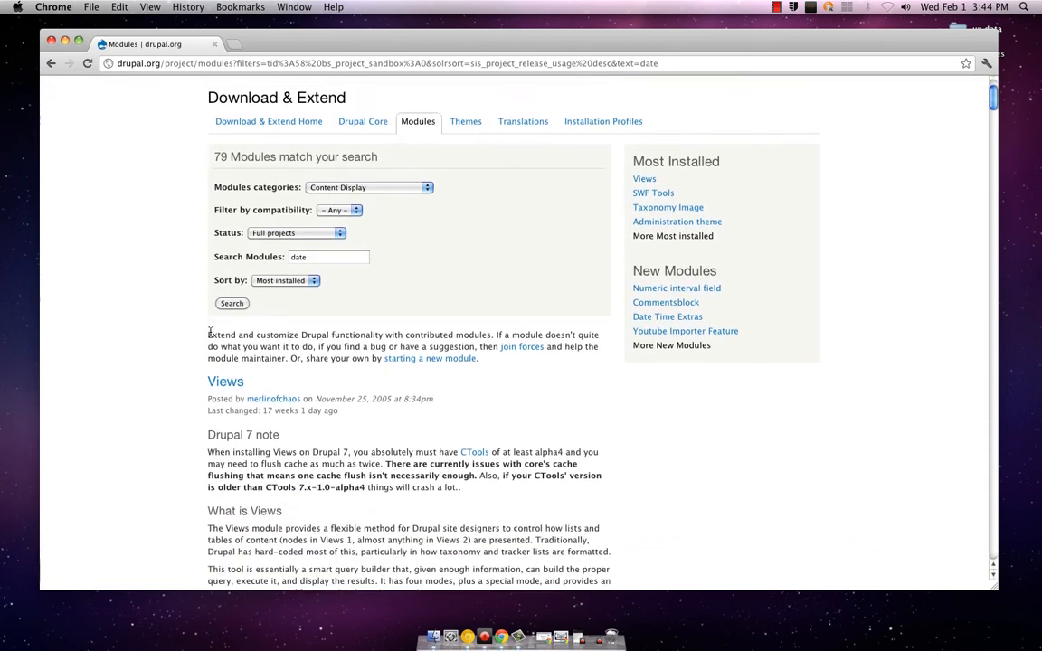
{"action": "scroll", "coordinate": [211, 335], "scroll_direction": "down", "scroll_amount": 3}
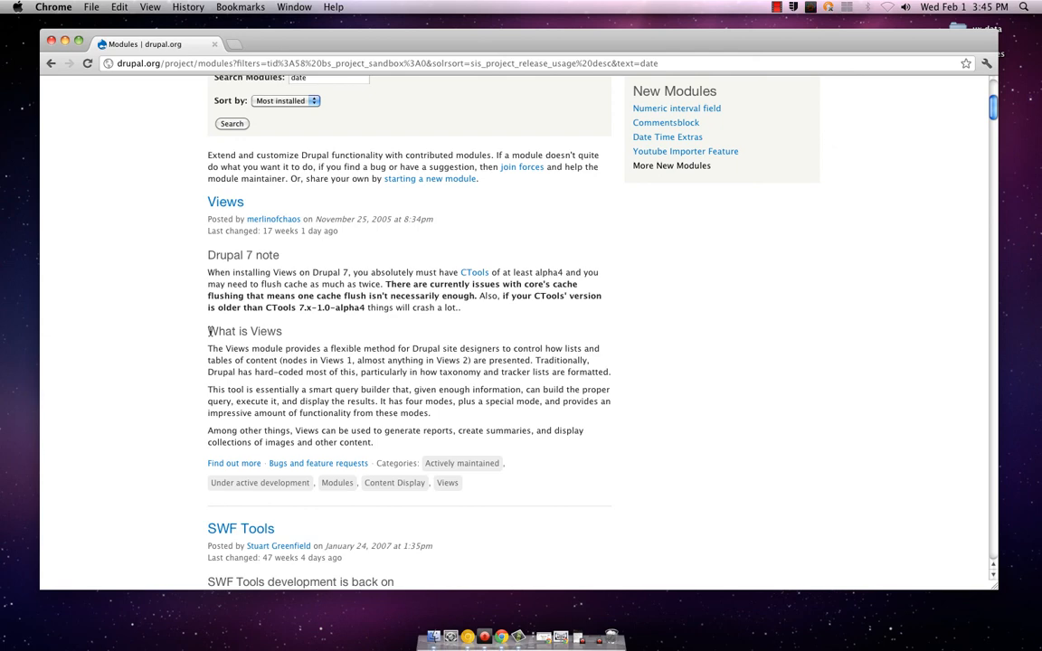
Read the rest of the Views description and the SWF Tools entry in the Content Display module results
{"action": "scroll", "coordinate": [210, 331], "scroll_direction": "down", "scroll_amount": 1}
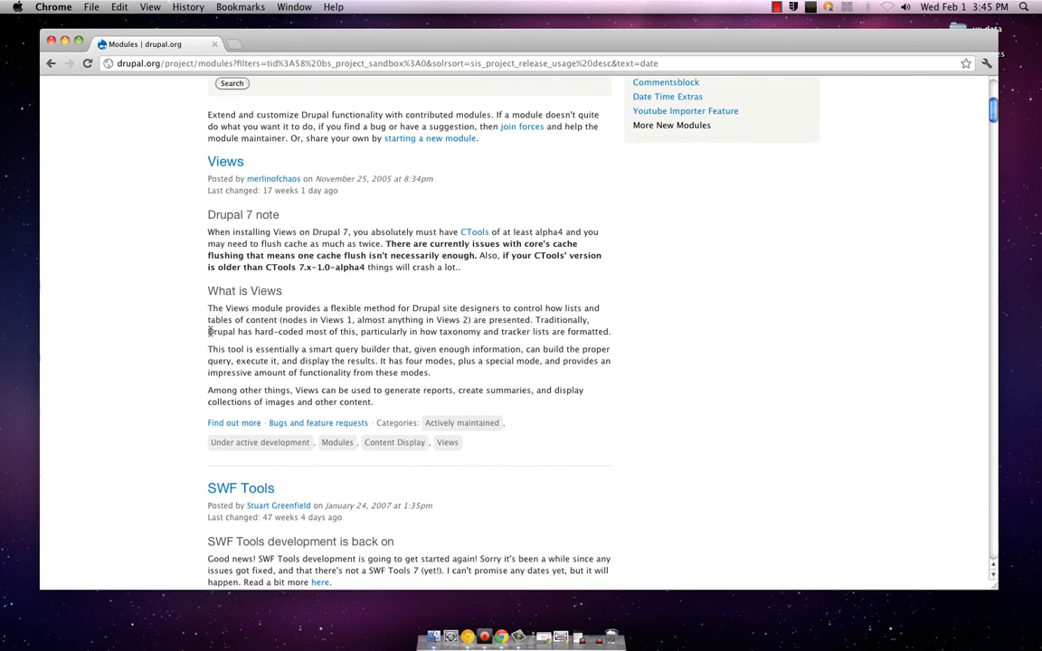
{"action": "scroll", "coordinate": [210, 331], "scroll_direction": "down", "scroll_amount": 1}
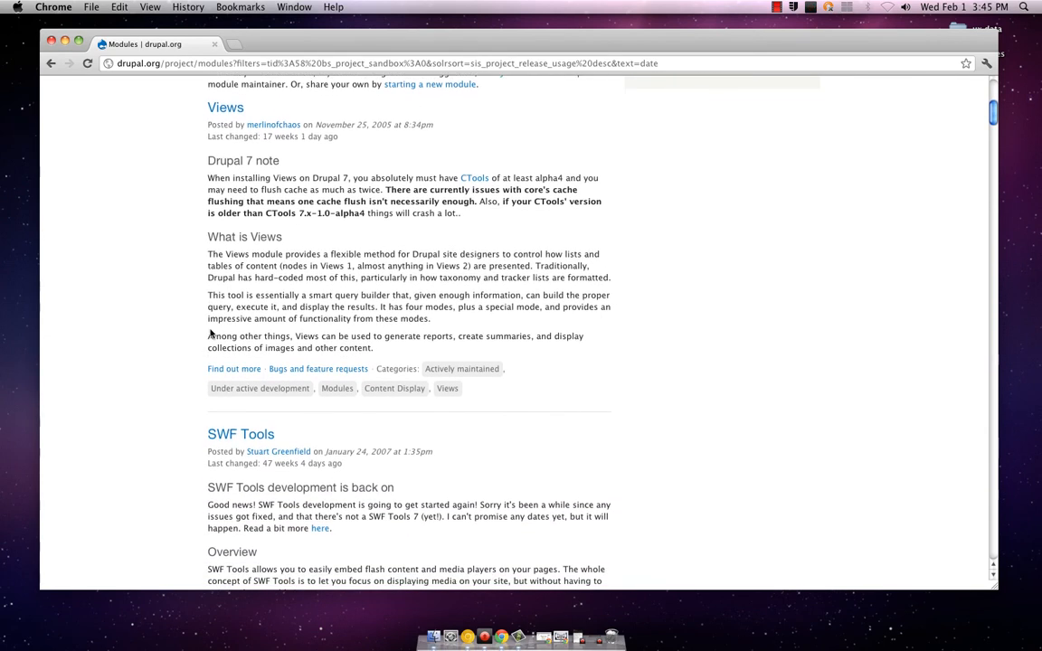
{"action": "scroll", "coordinate": [210, 333], "scroll_direction": "down", "scroll_amount": 5}
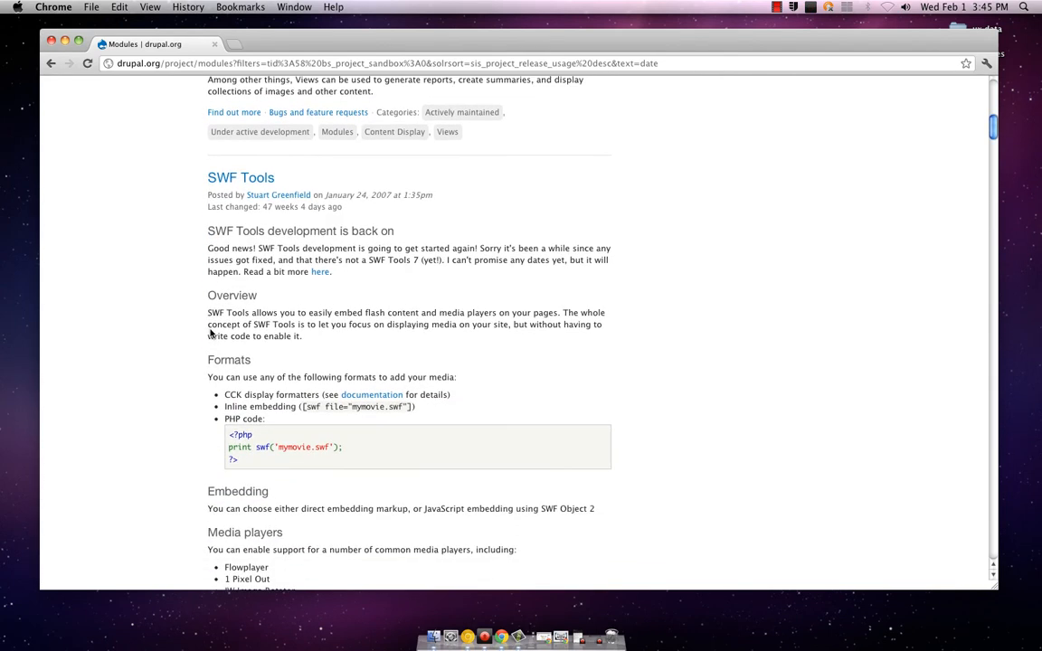
{"action": "scroll", "coordinate": [210, 332], "scroll_direction": "up", "scroll_amount": 1}
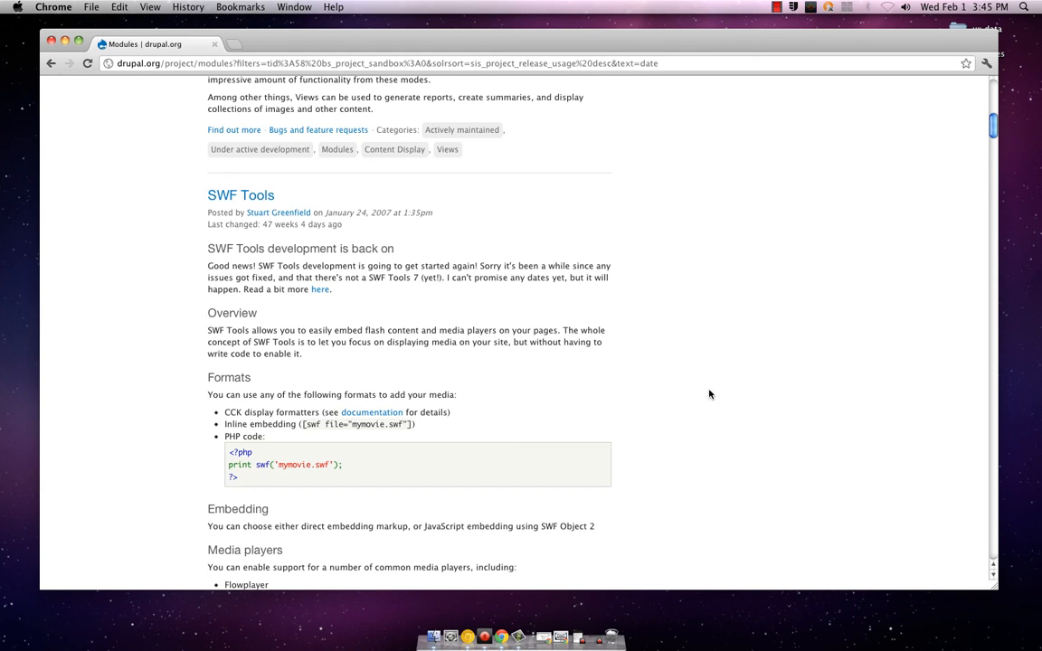
Switch to Livestream Procaster to stop its running recording, and exit the Google+ Hangouts broadcast
{"action": "left_click", "coordinate": [594, 642]}
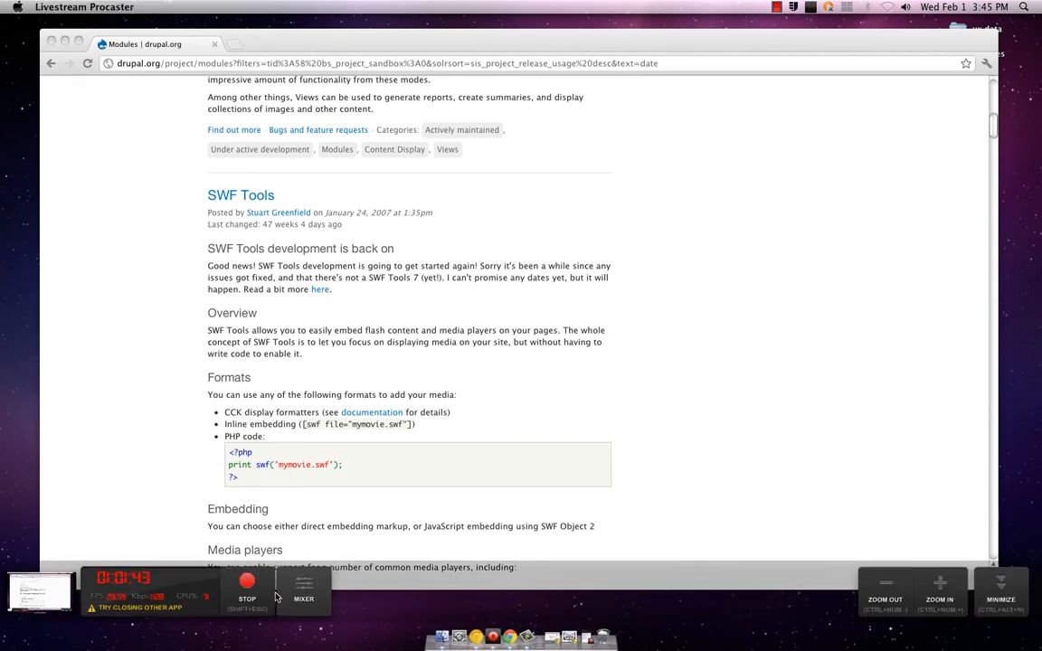
{"action": "left_click", "coordinate": [245, 583]}
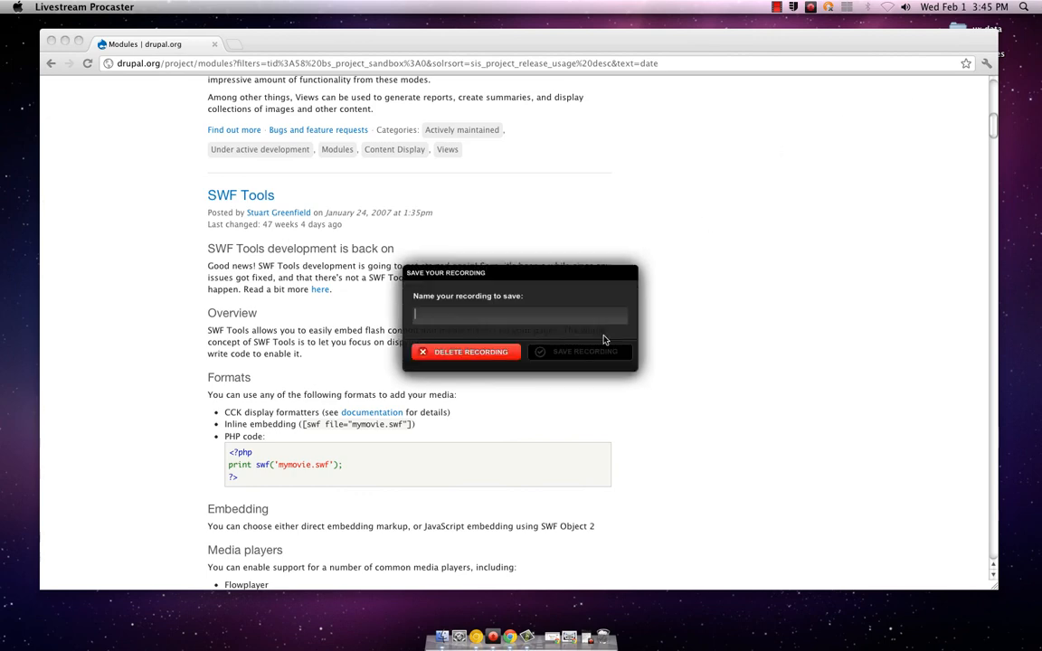
{"action": "left_click", "coordinate": [568, 644]}
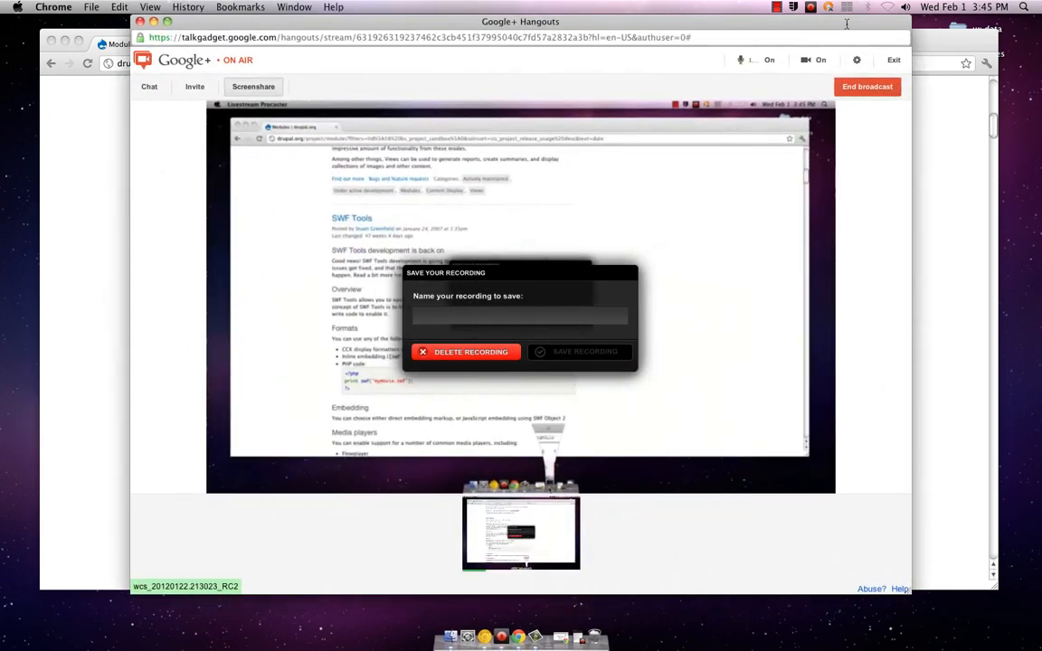
{"action": "left_click", "coordinate": [899, 61]}
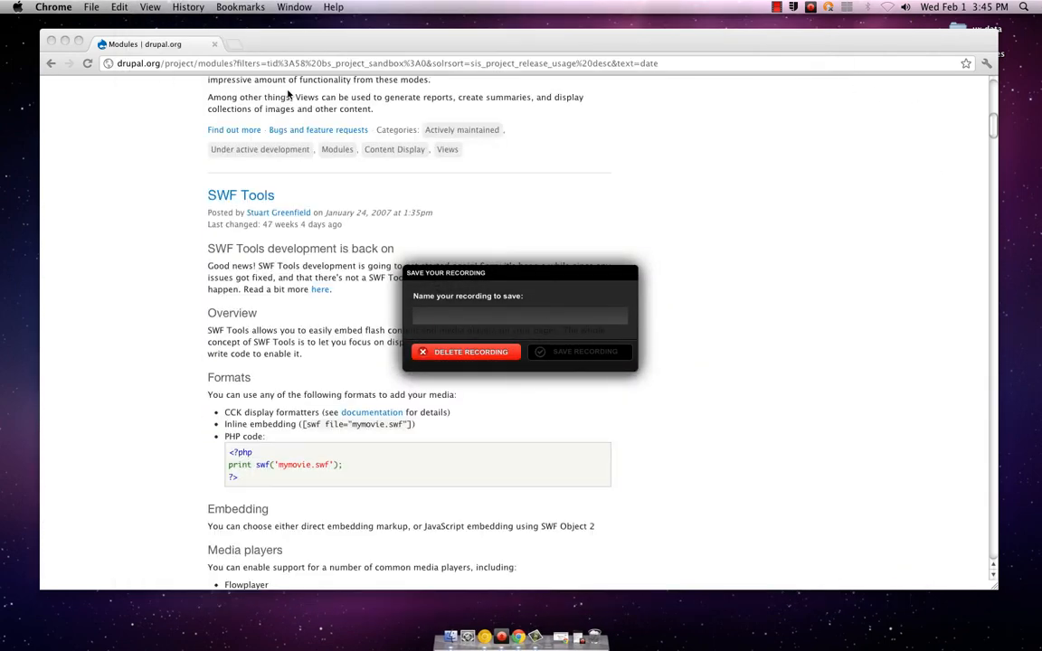
Save the stopped Livestream Procaster recording under the name user-3 and switch to Camtasia 2
{"action": "left_click", "coordinate": [429, 315]}
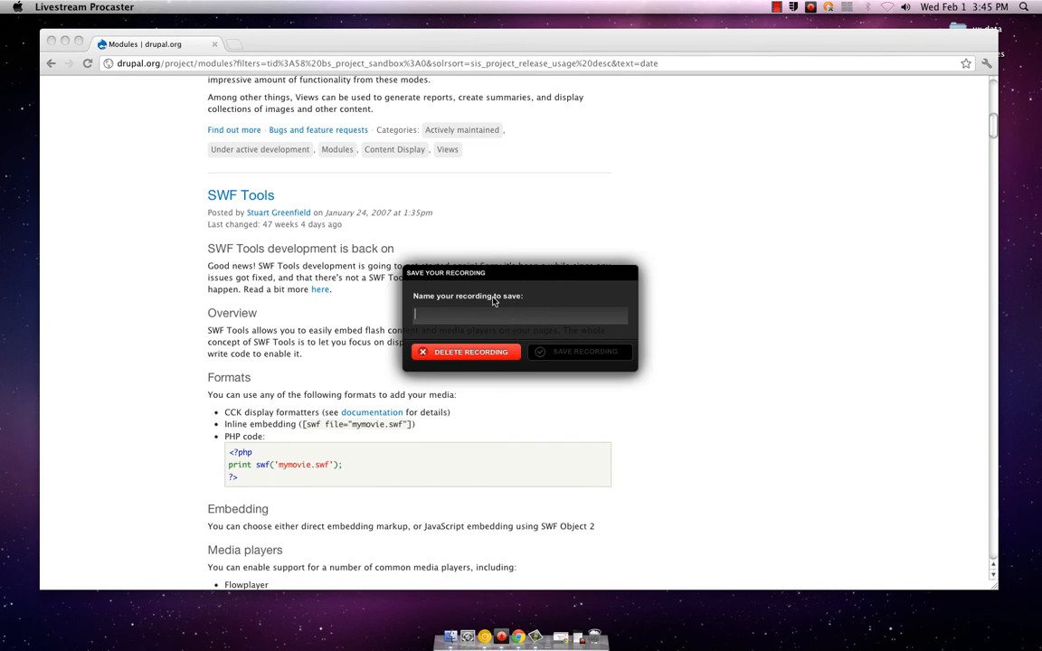
{"action": "type", "text": "user-3"}
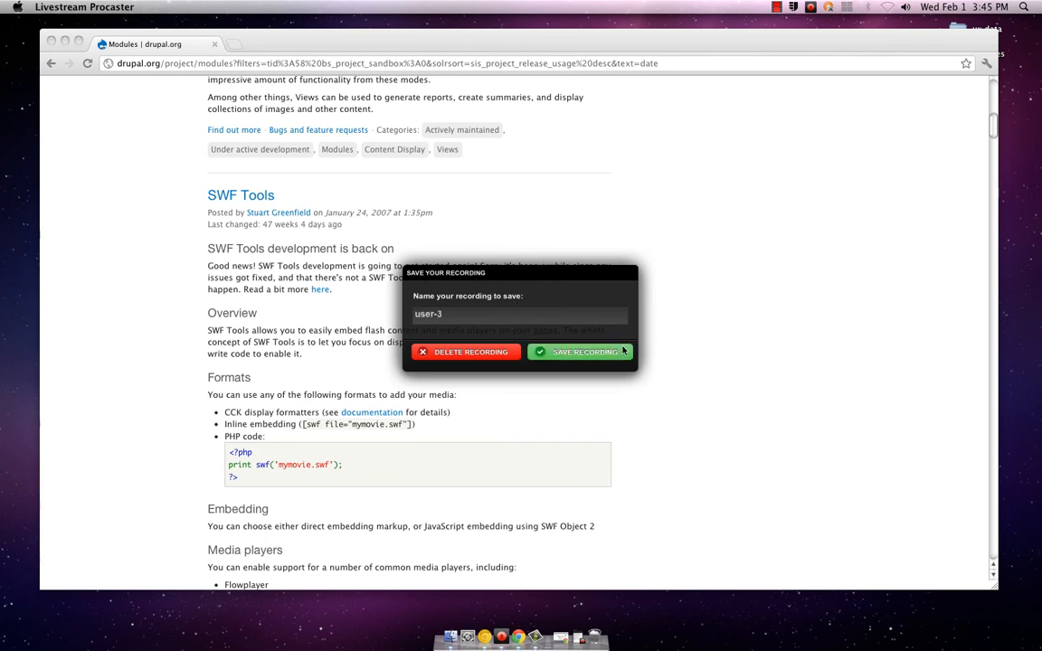
{"action": "left_click", "coordinate": [565, 352]}
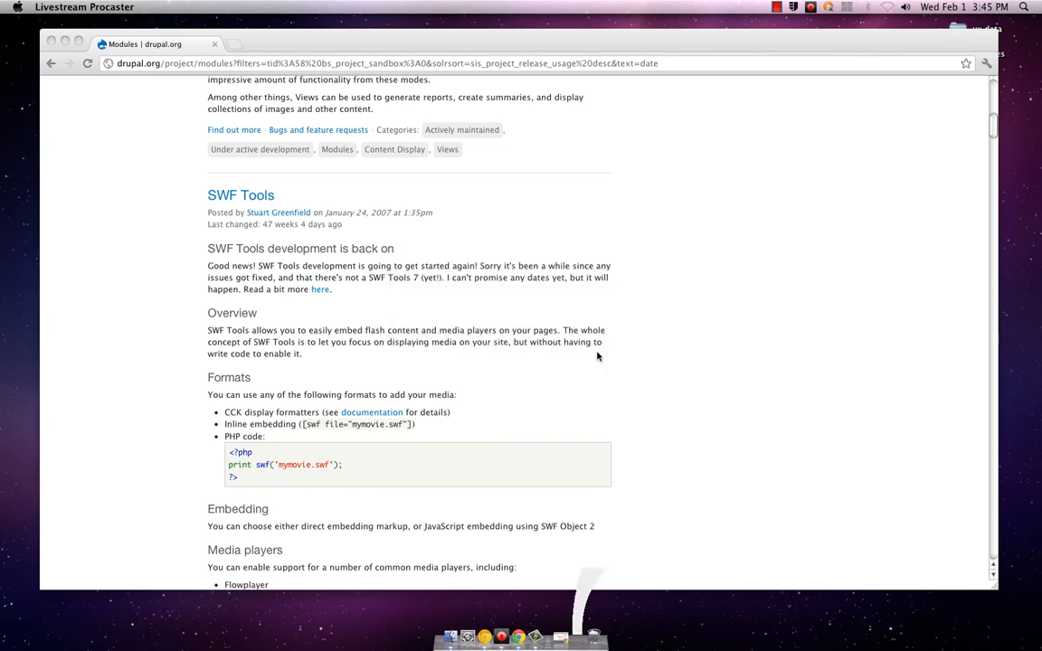
{"action": "left_click", "coordinate": [992, 242]}
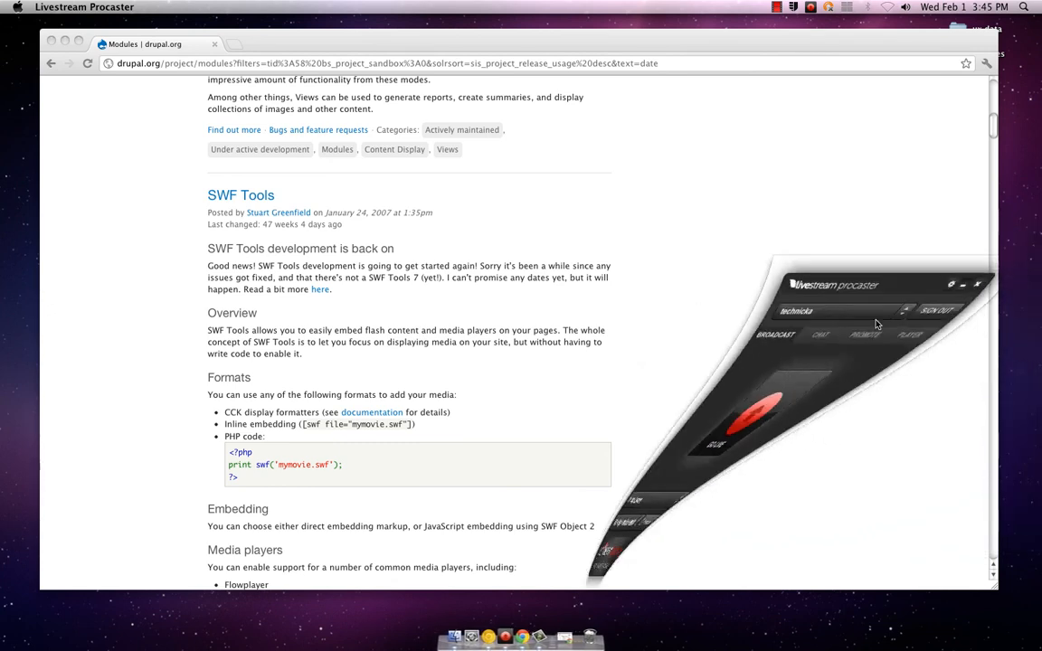
{"action": "left_click", "coordinate": [532, 644]}
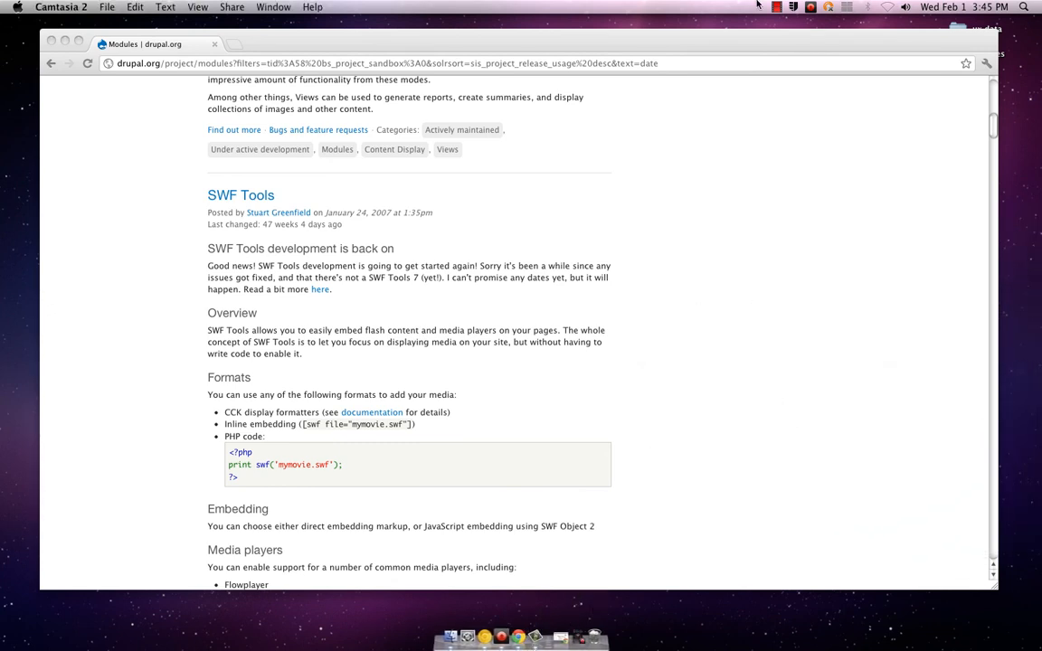